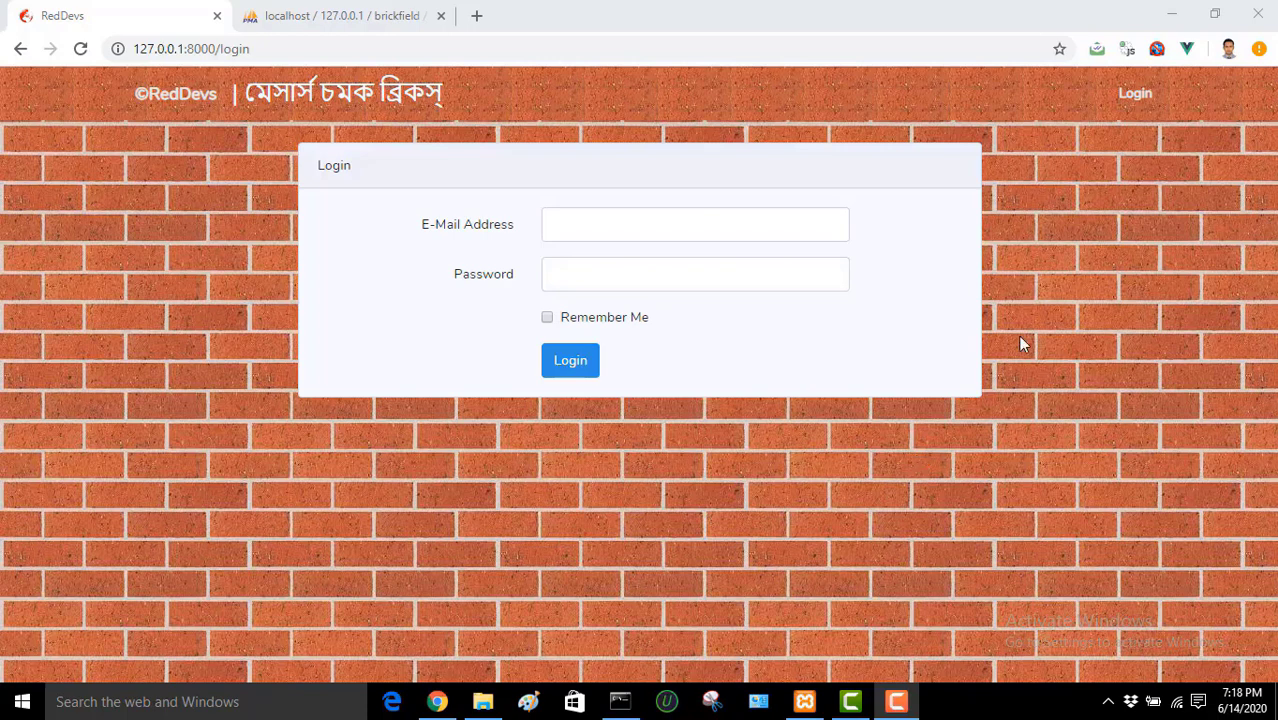
Step: Log in with the saved e-mail address and the account password to reach the Smart Dashboard
{"action": "left_click", "coordinate": [793, 226]}
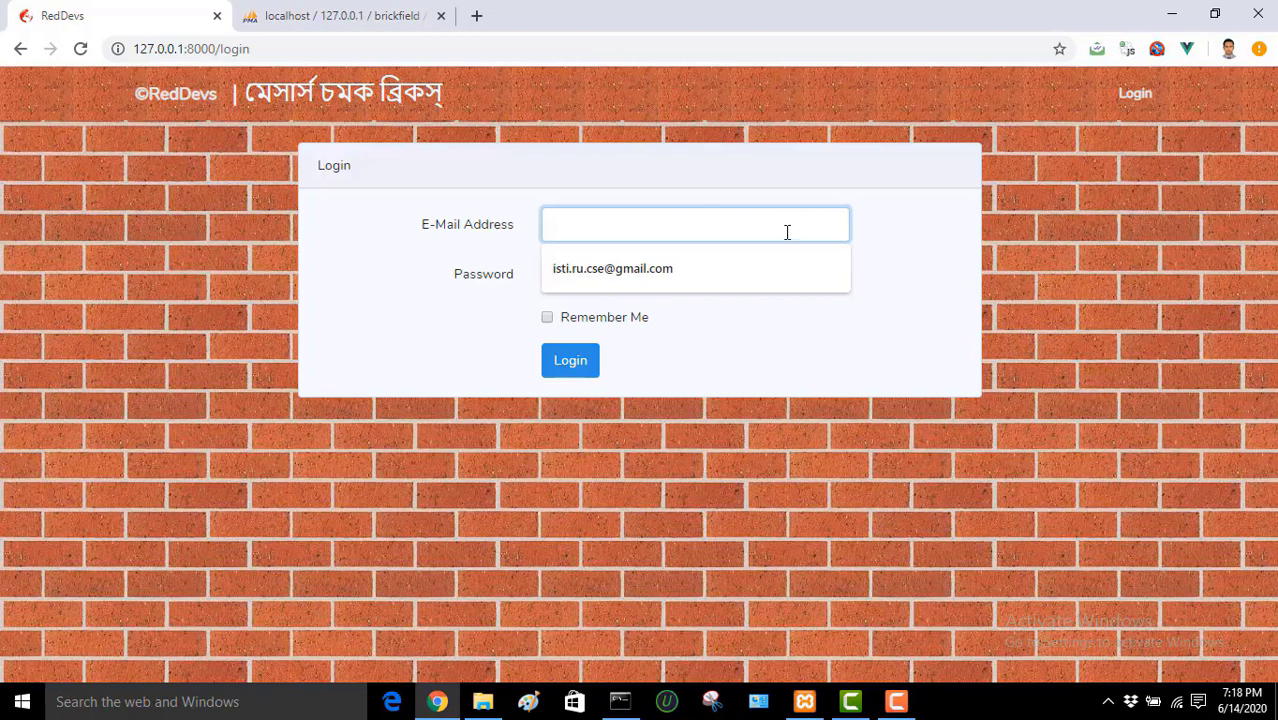
{"action": "left_click", "coordinate": [757, 265]}
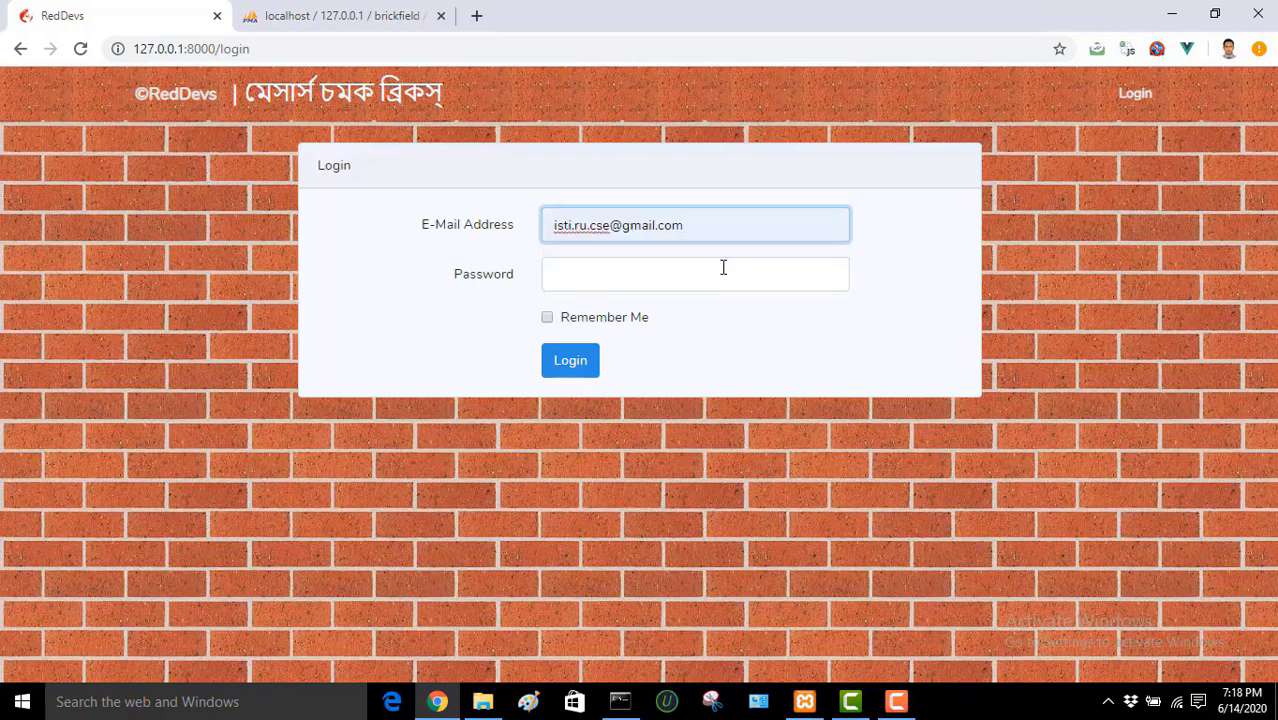
{"action": "left_click", "coordinate": [723, 267]}
{"action": "type", "text": "12345"}
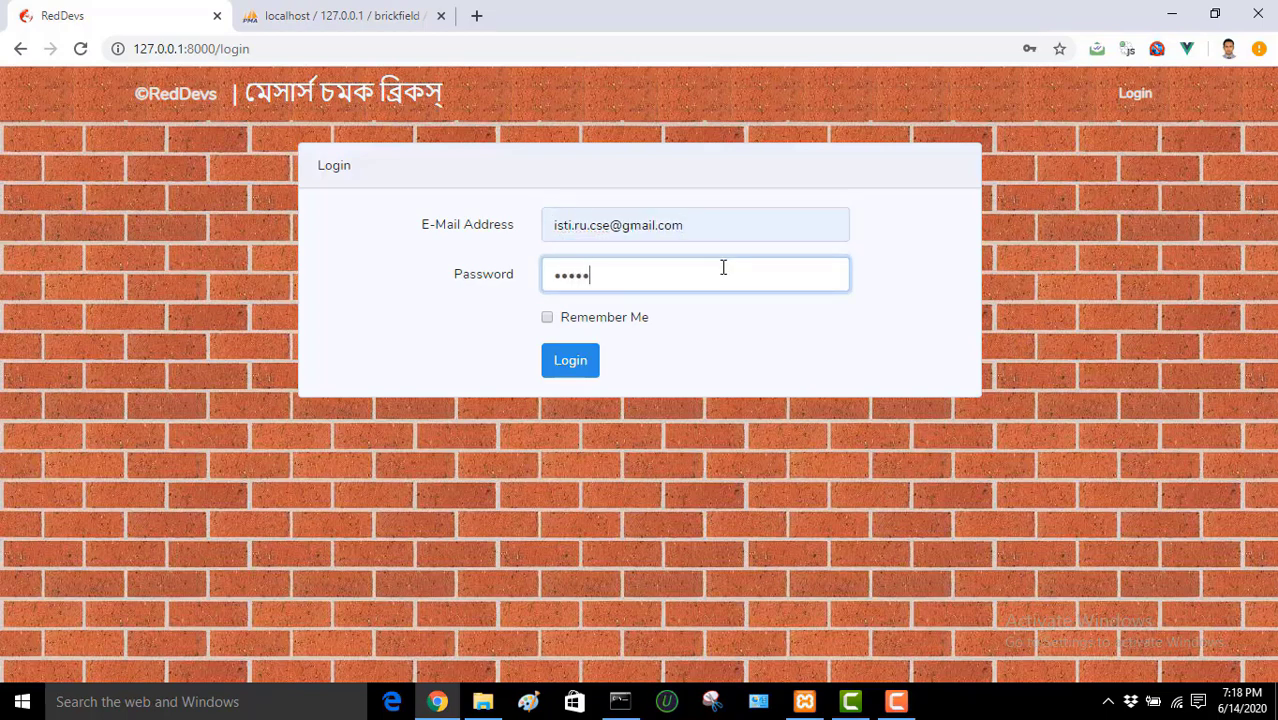
{"action": "type", "text": "6789"}
{"action": "left_click", "coordinate": [579, 362]}
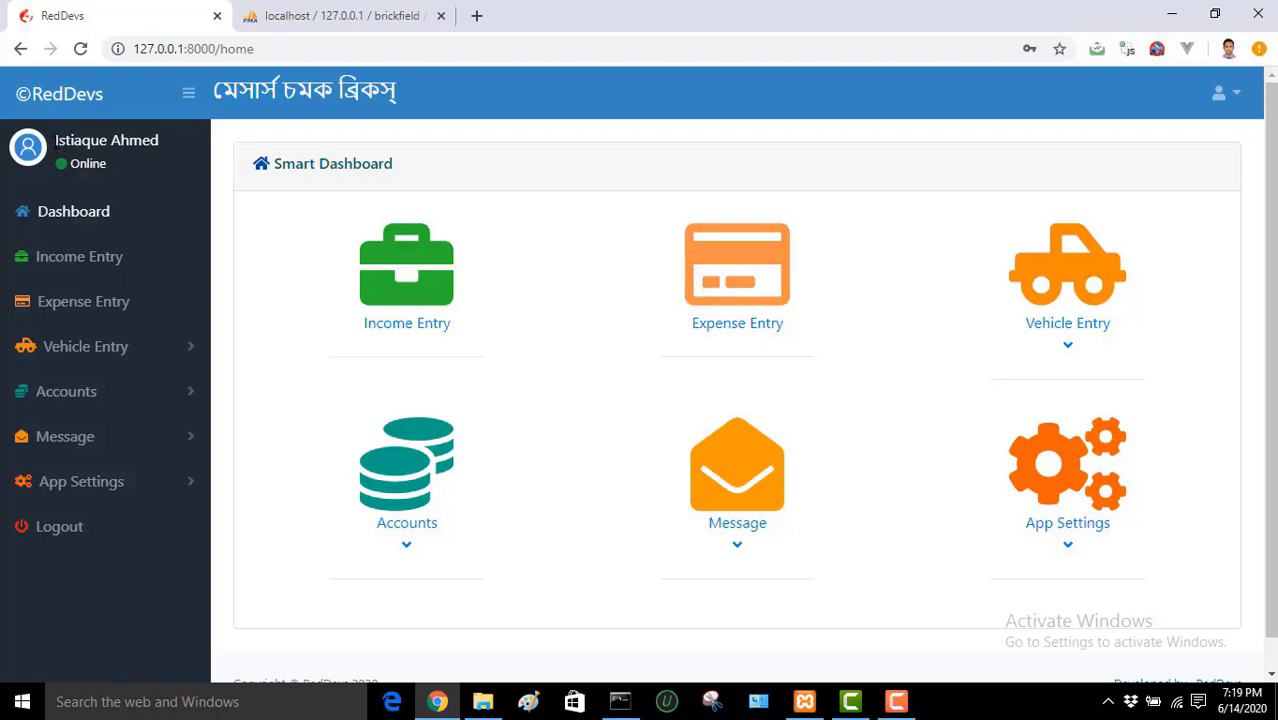
{"action": "left_click_drag", "start_coordinate": [55, 140], "coordinate": [45, 170]}
{"action": "left_click", "coordinate": [182, 172]}
{"action": "left_click", "coordinate": [190, 96]}
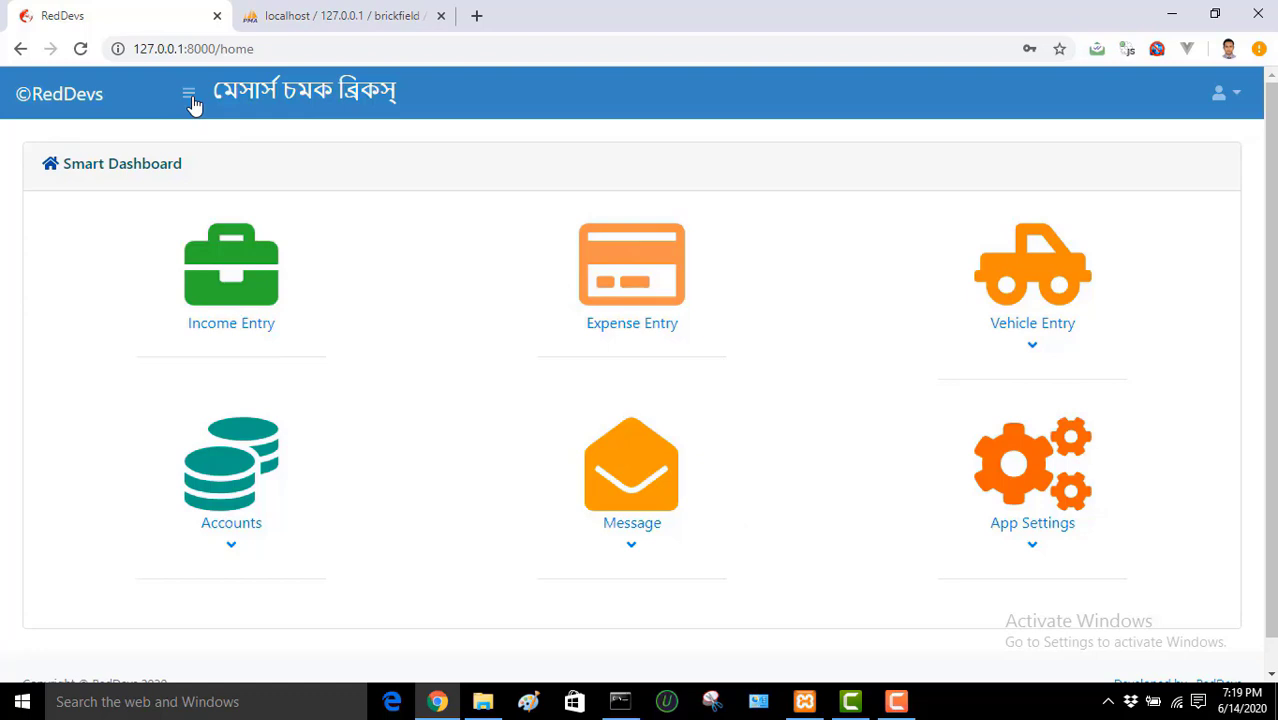
{"action": "left_click", "coordinate": [190, 97]}
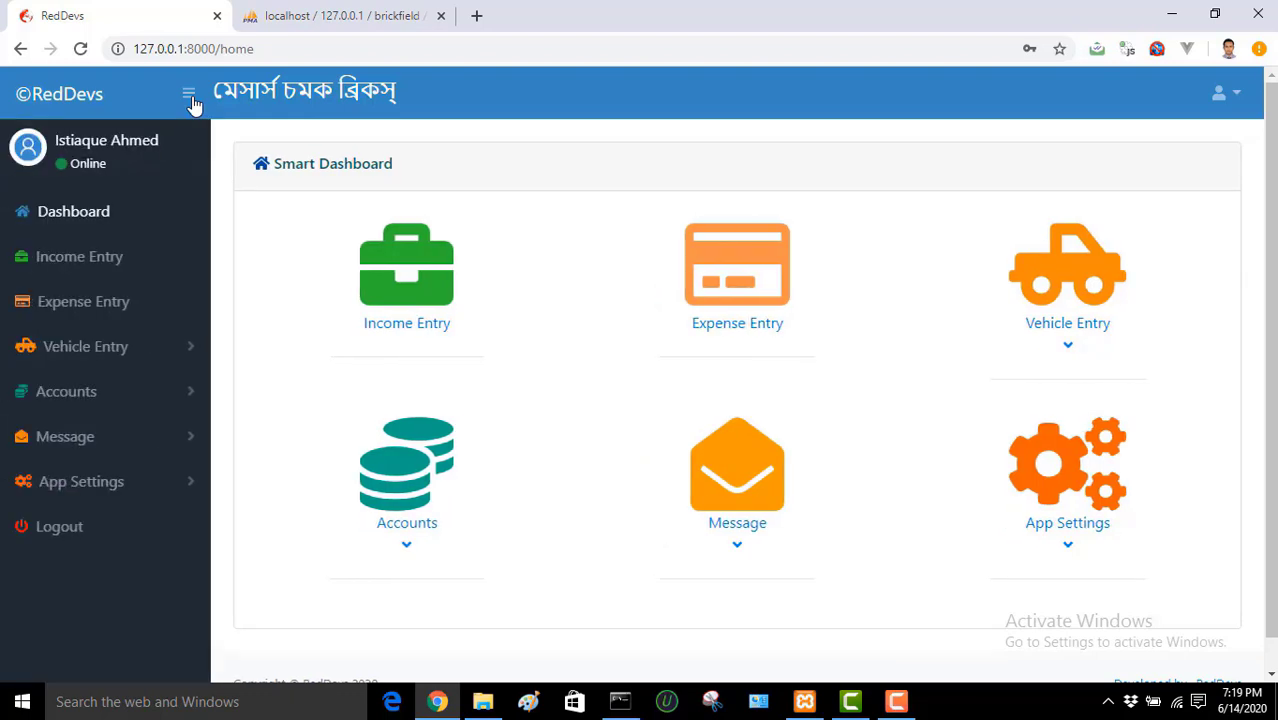
{"action": "left_click", "coordinate": [190, 97]}
{"action": "left_click", "coordinate": [190, 97]}
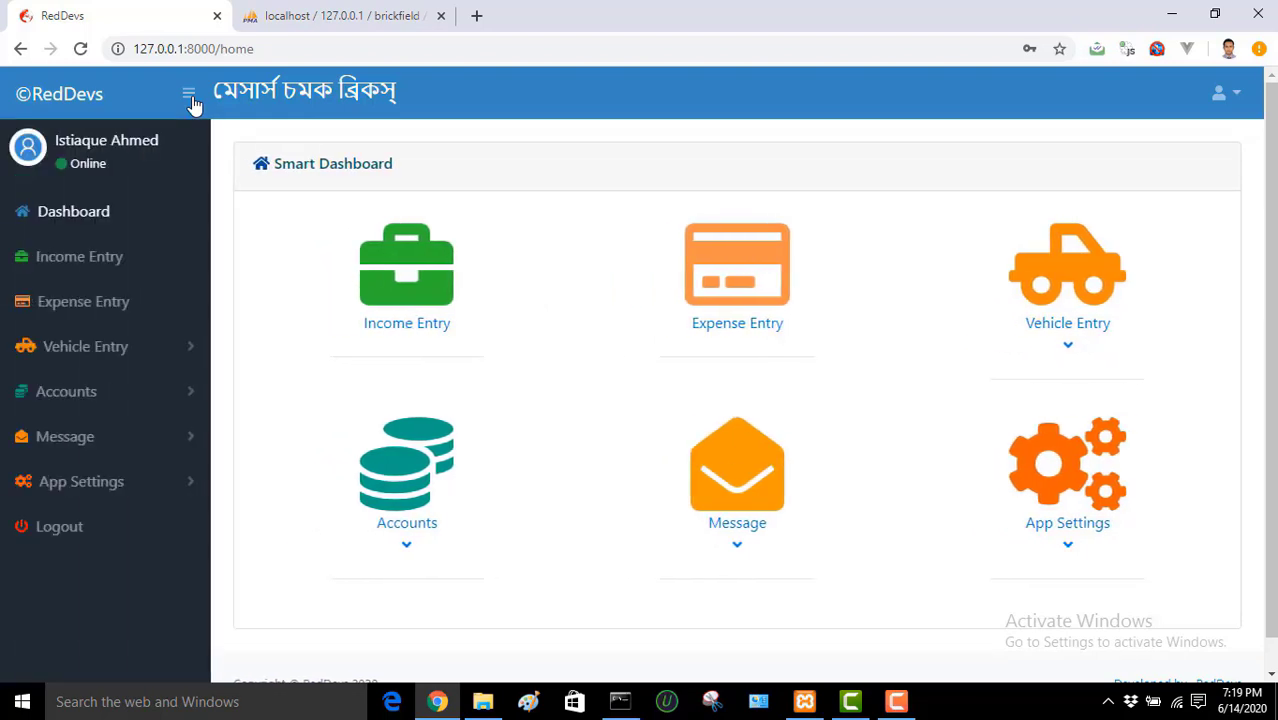
{"action": "left_click", "coordinate": [148, 352]}
{"action": "left_click", "coordinate": [148, 352]}
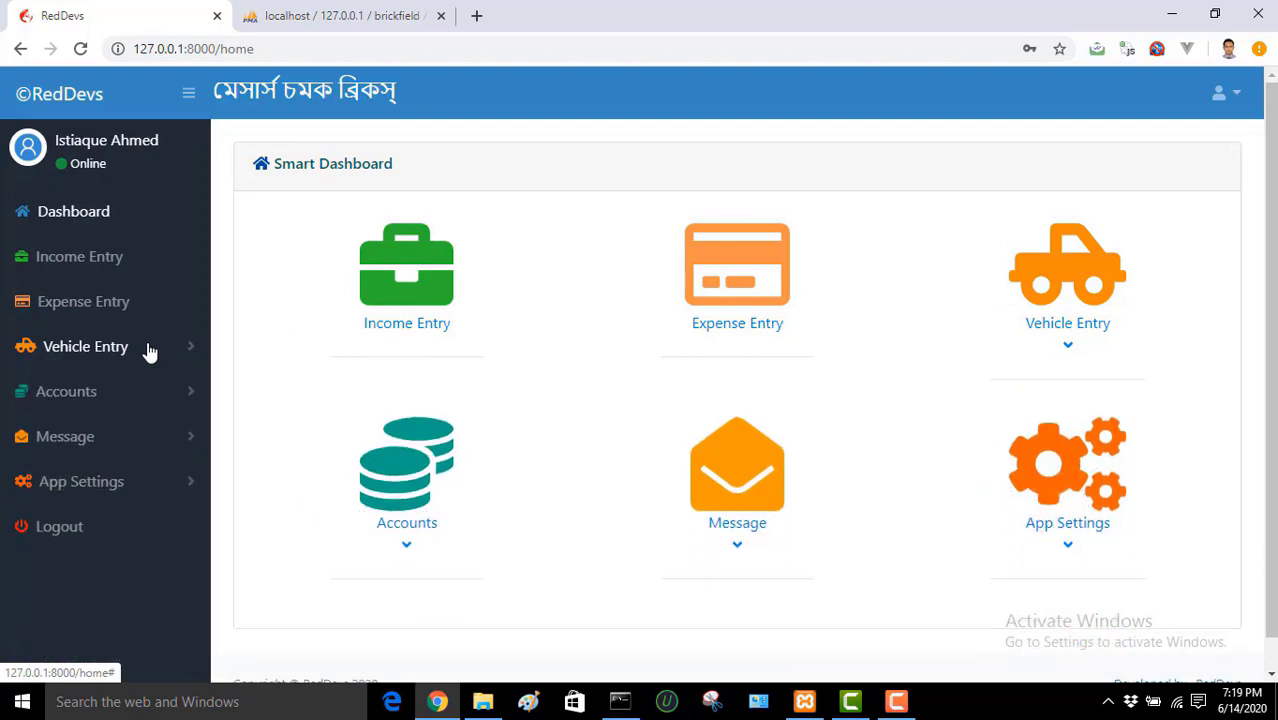
{"action": "left_click", "coordinate": [148, 352]}
{"action": "left_click", "coordinate": [148, 352]}
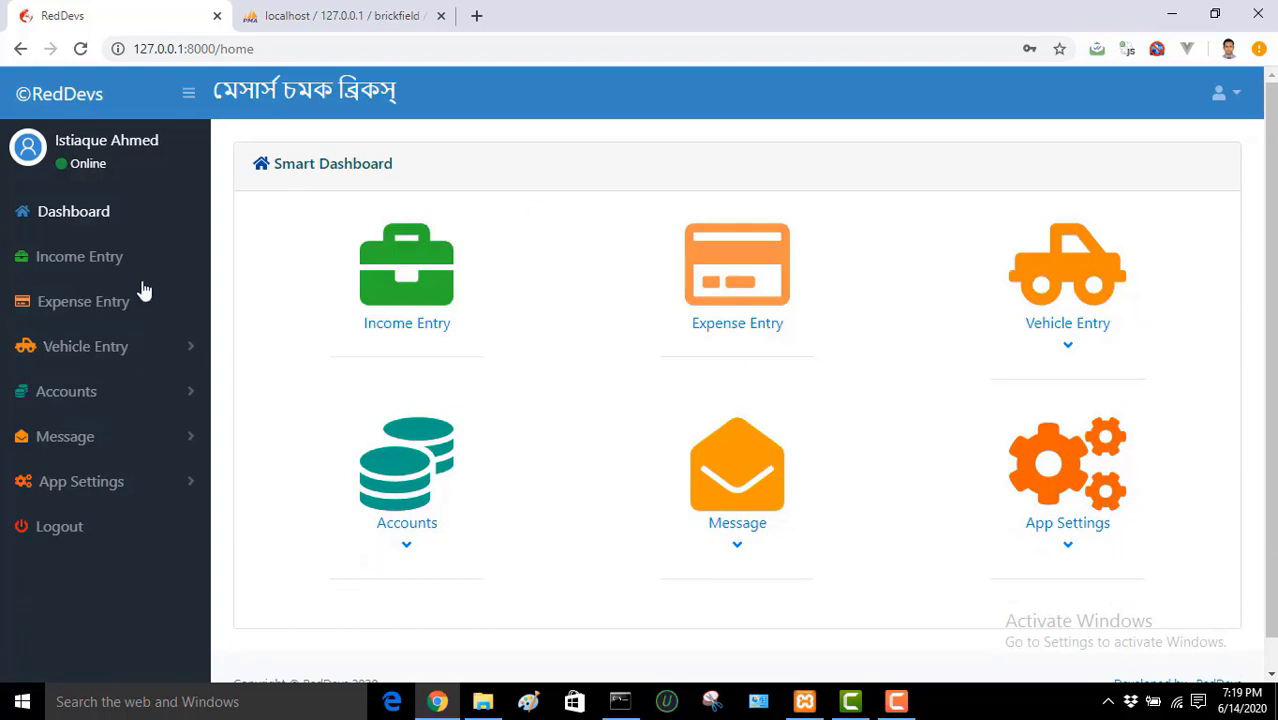
{"action": "left_click", "coordinate": [115, 350]}
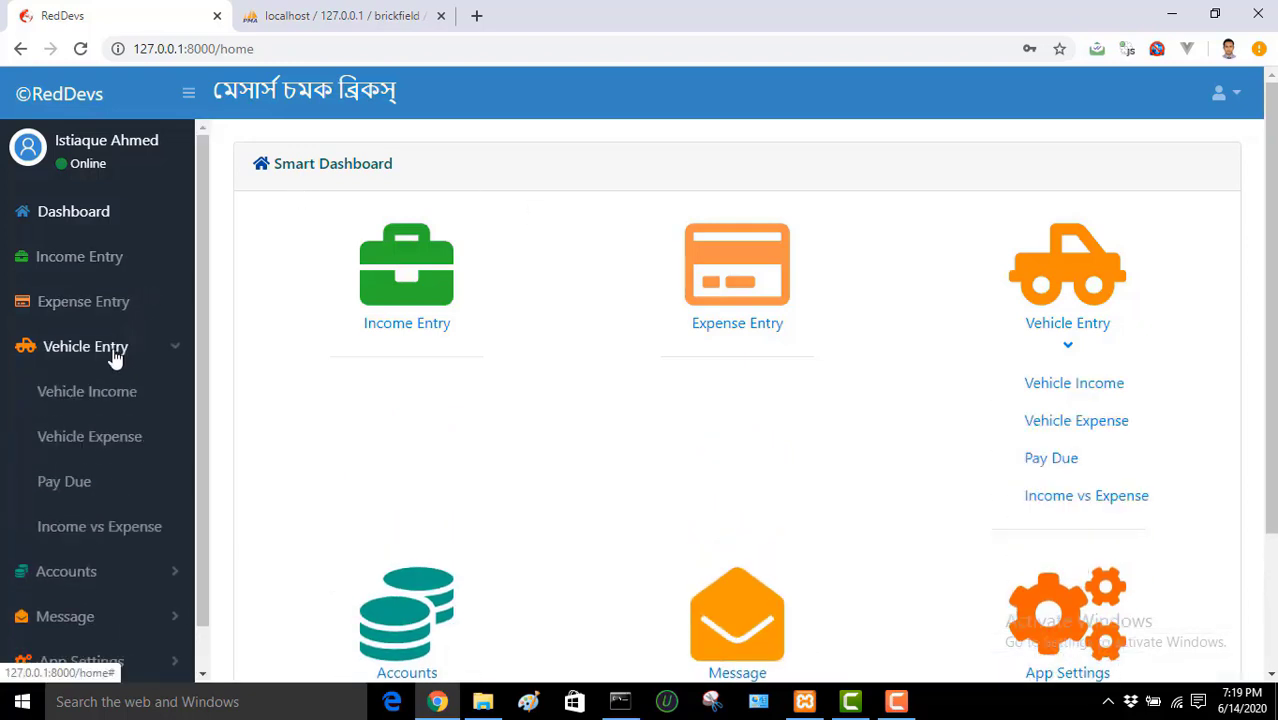
{"action": "left_click", "coordinate": [115, 350]}
{"action": "left_click", "coordinate": [114, 396]}
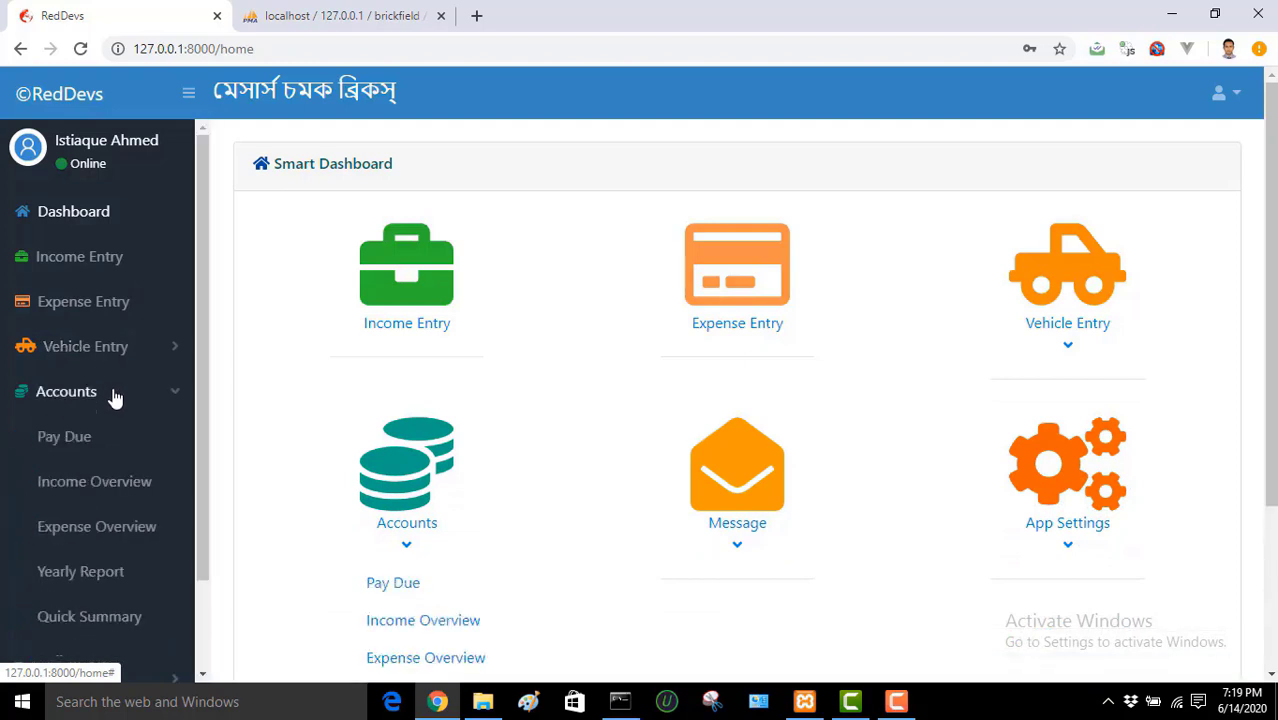
{"action": "left_click", "coordinate": [115, 397]}
{"action": "left_click", "coordinate": [110, 439]}
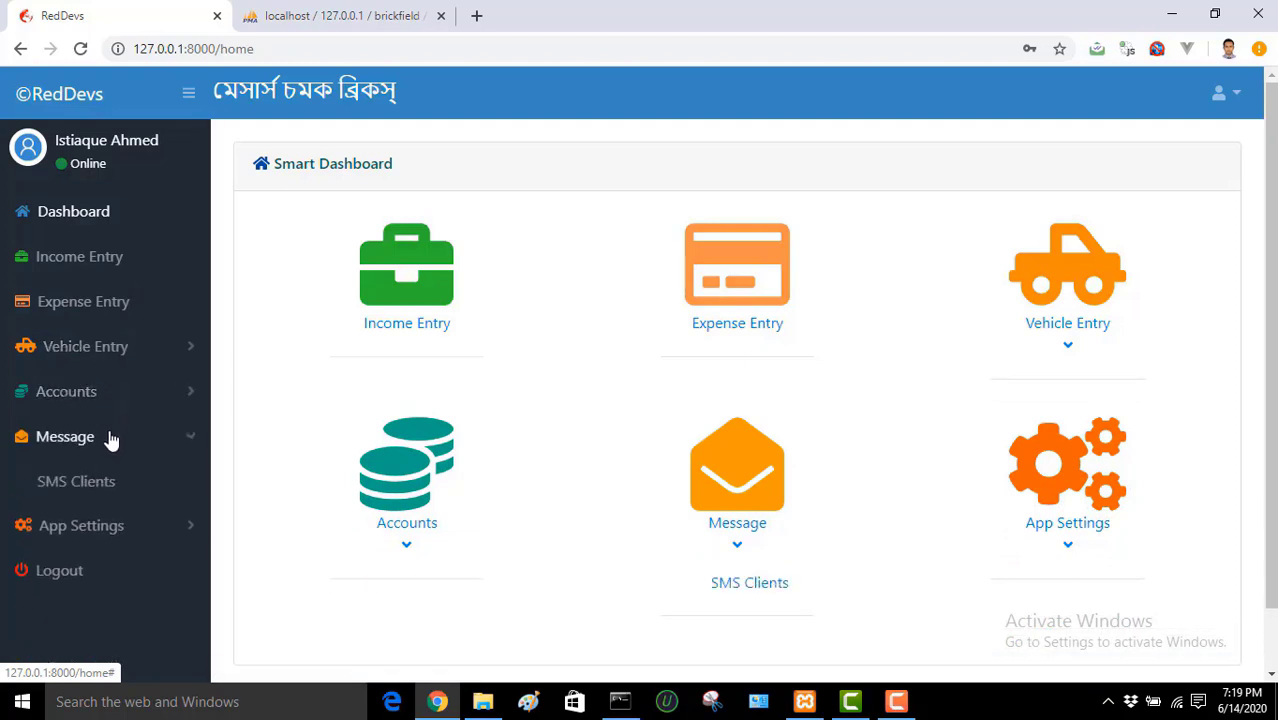
{"action": "left_click", "coordinate": [111, 440]}
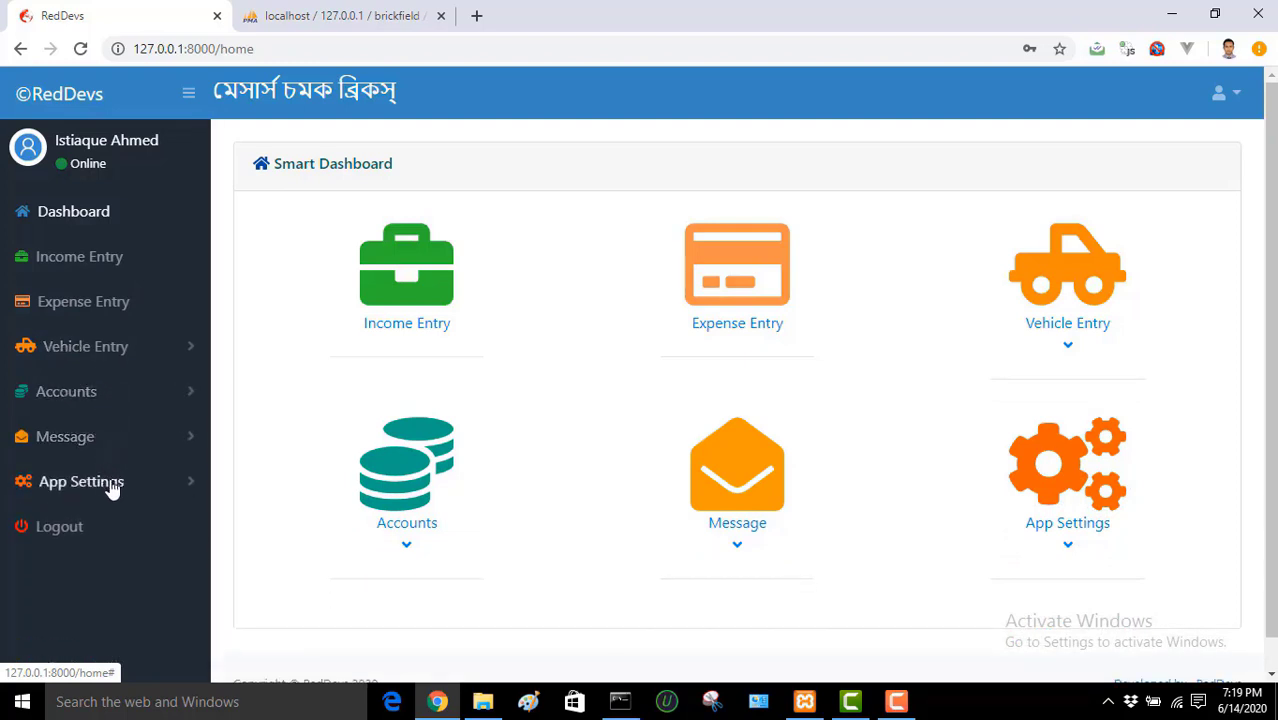
{"action": "left_click", "coordinate": [112, 485]}
{"action": "left_click", "coordinate": [112, 485]}
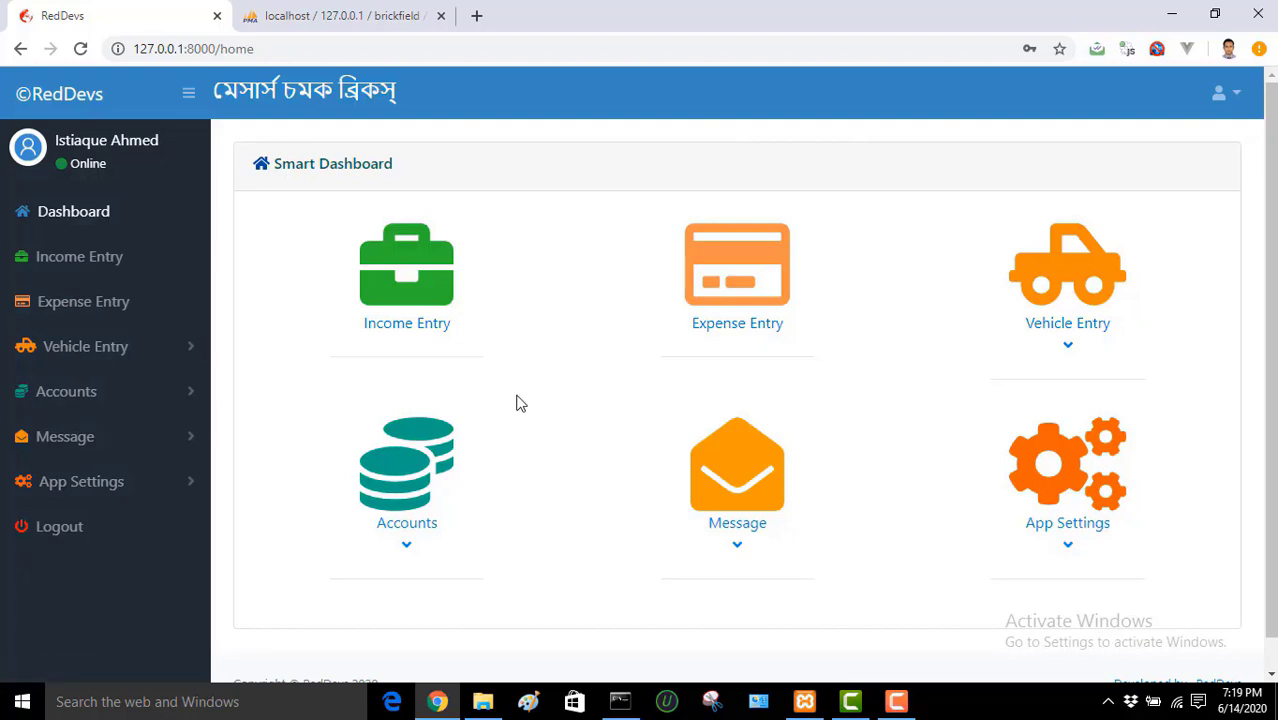
{"action": "left_click", "coordinate": [1236, 98]}
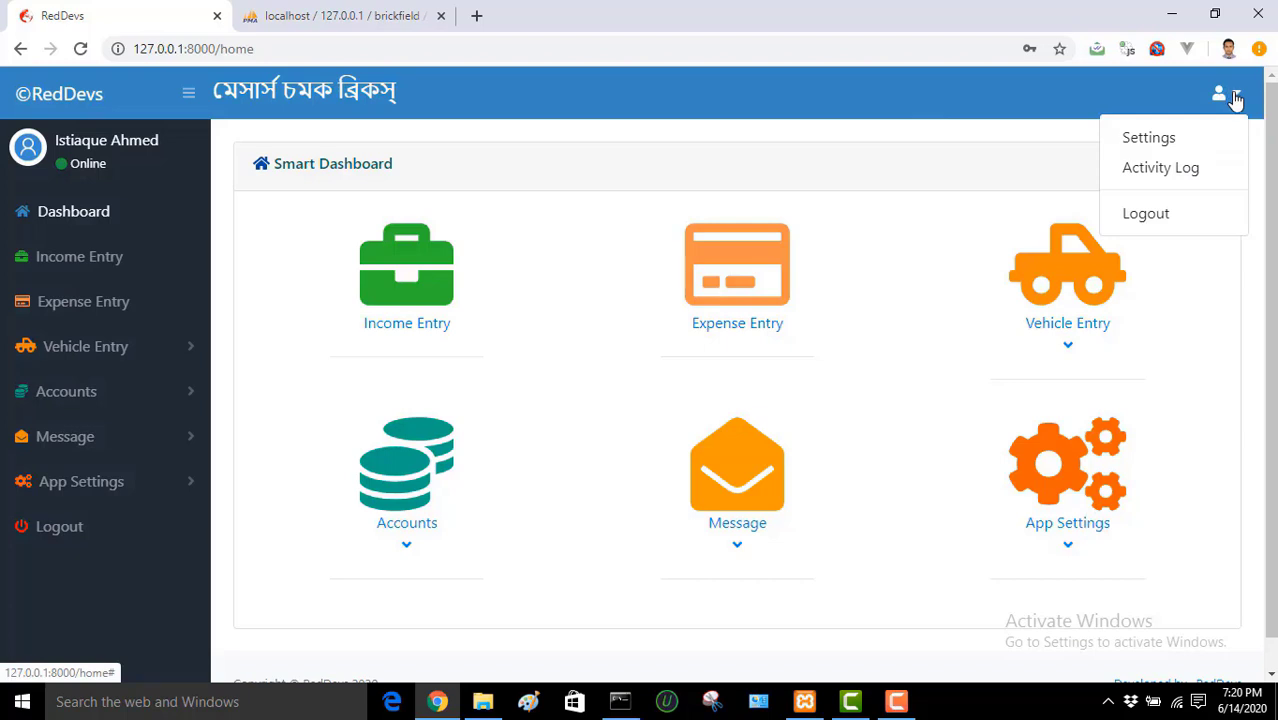
{"action": "left_click", "coordinate": [1236, 98]}
{"action": "left_click", "coordinate": [1236, 98]}
{"action": "left_click", "coordinate": [1236, 98]}
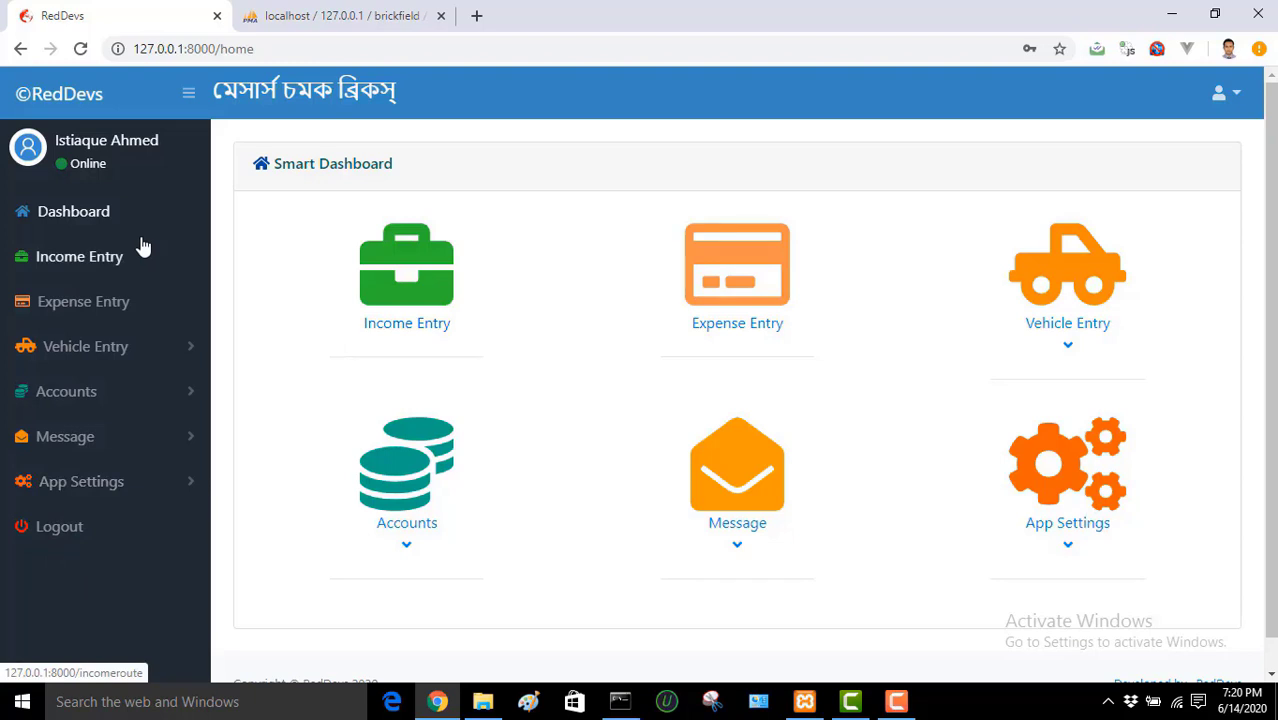
{"action": "left_click", "coordinate": [80, 258]}
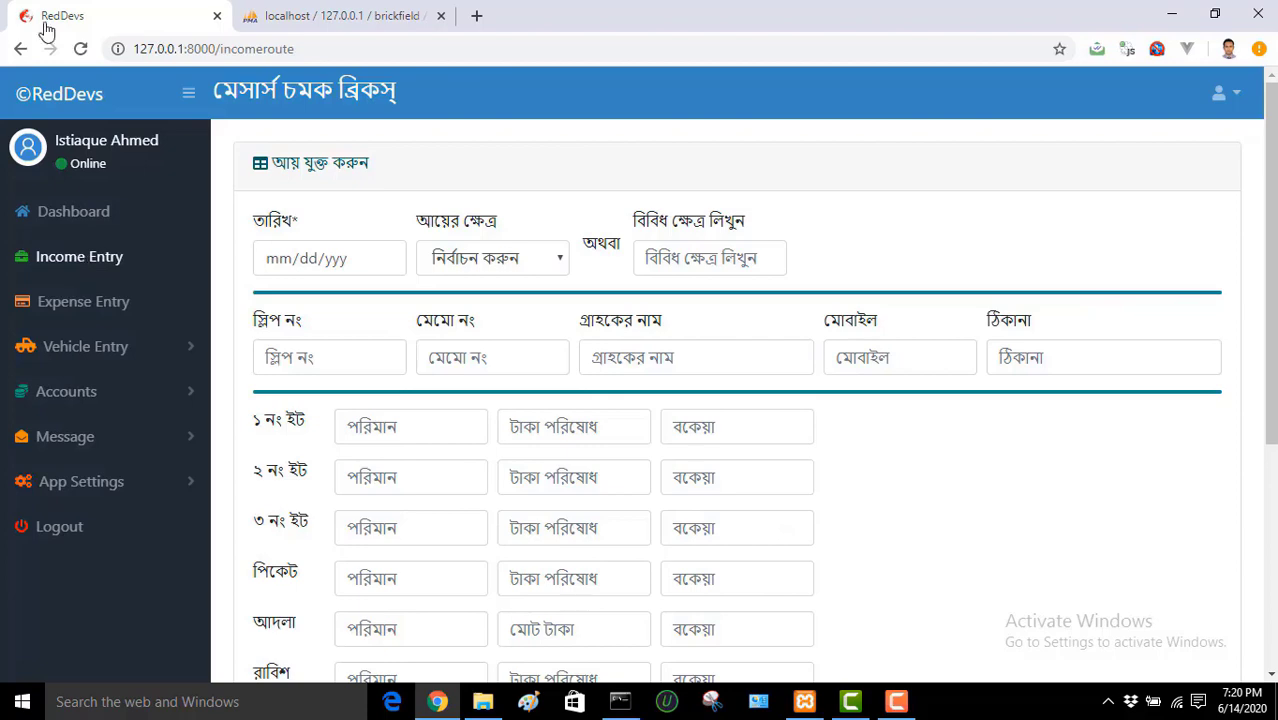
{"action": "left_click", "coordinate": [20, 50]}
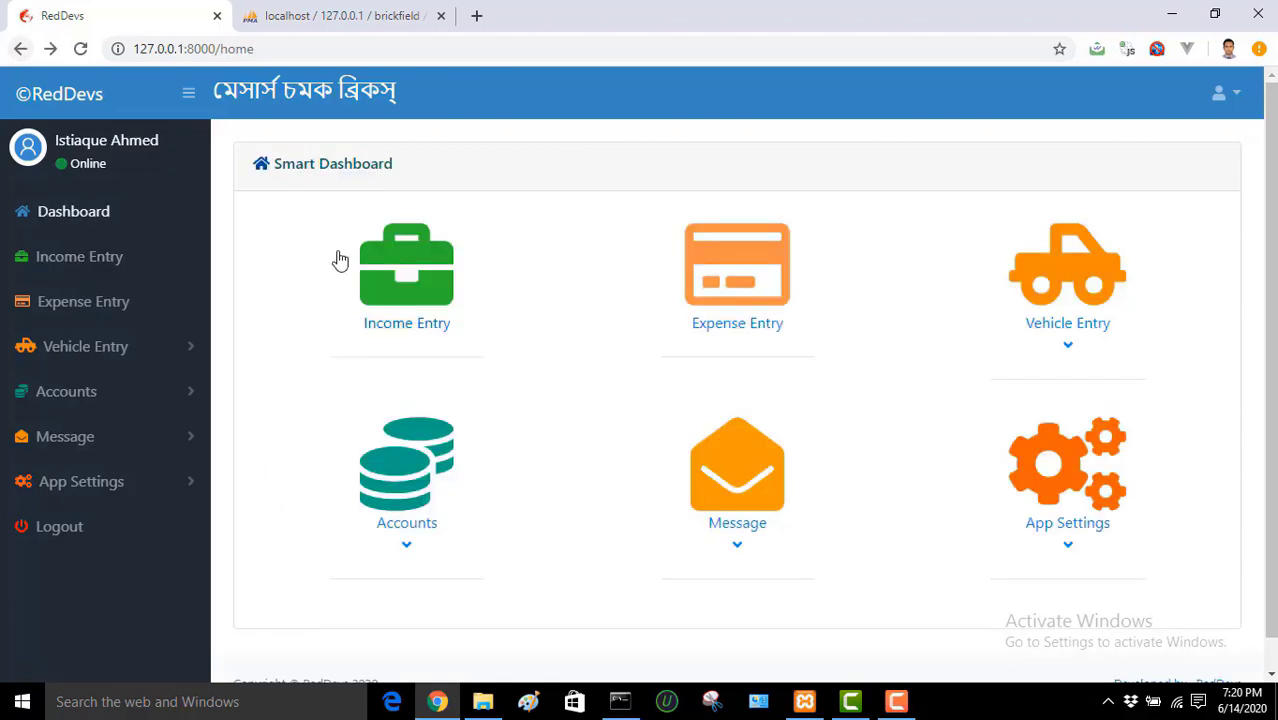
{"action": "left_click", "coordinate": [402, 273]}
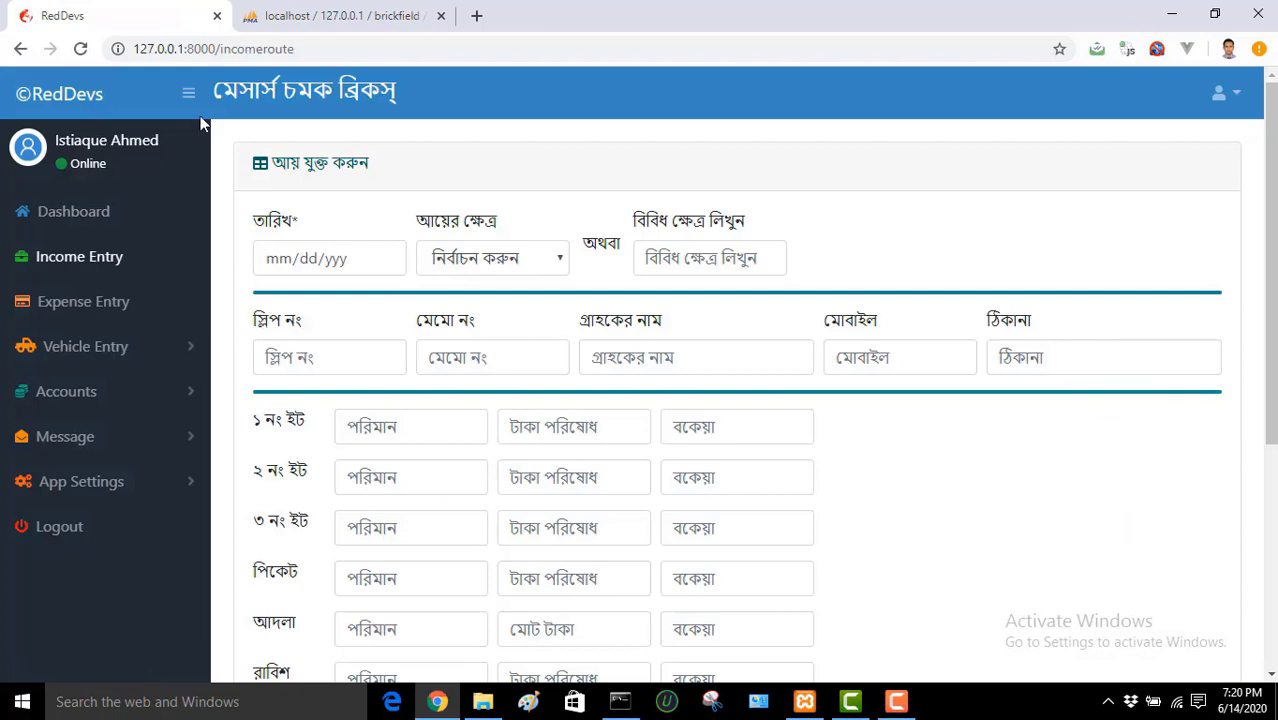
{"action": "left_click", "coordinate": [20, 49]}
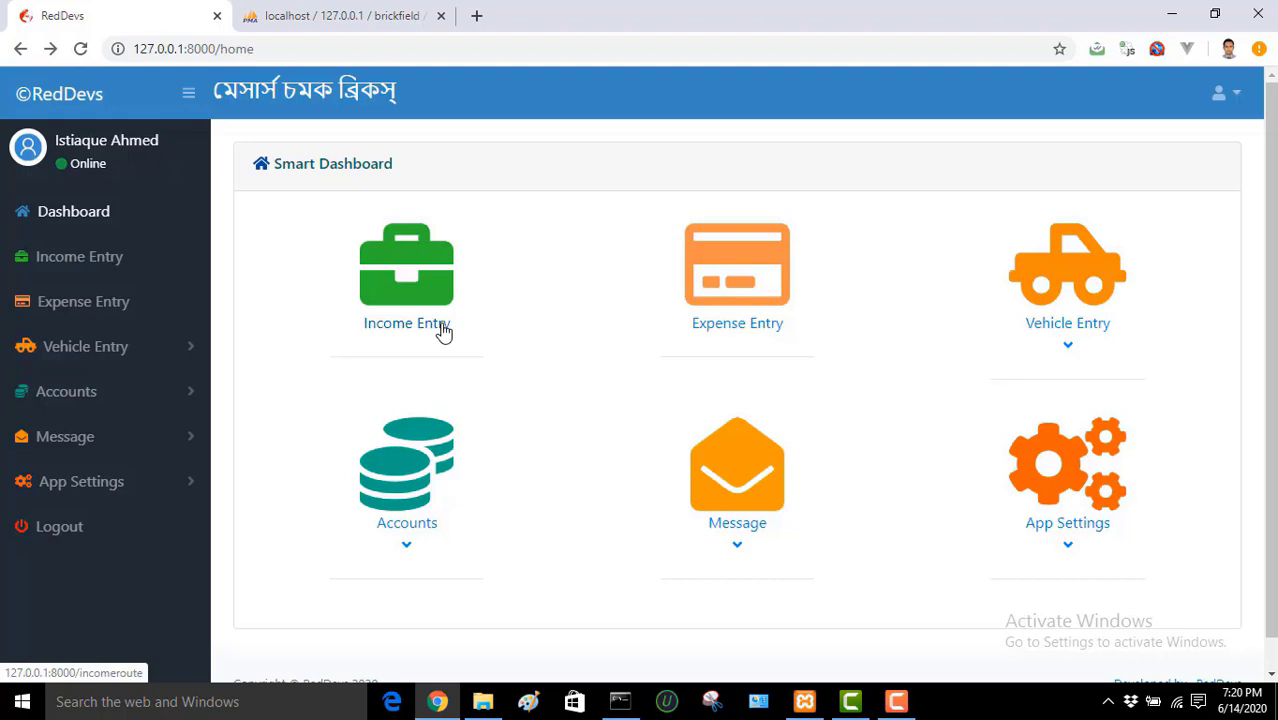
Step: Open the Income Entry form from the sidebar and scroll through its fields and back to the top
{"action": "left_click", "coordinate": [60, 261]}
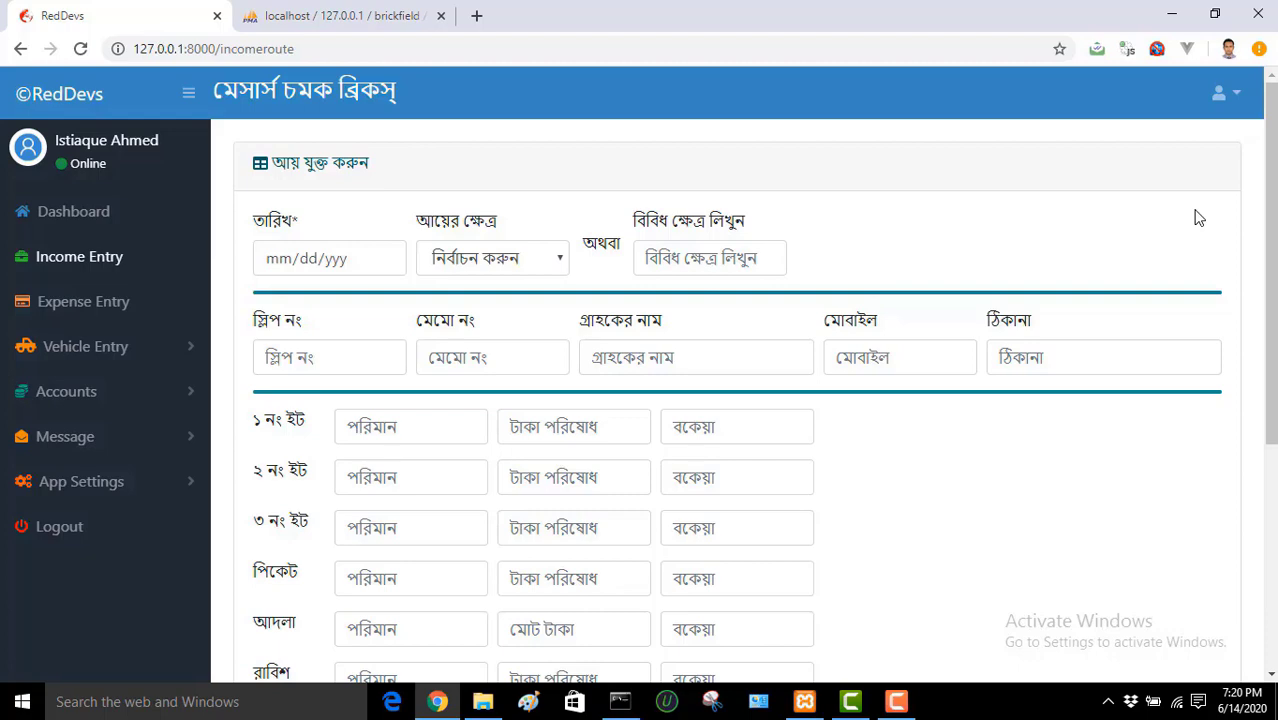
{"action": "scroll", "coordinate": [1265, 212], "scroll_direction": "down", "scroll_amount": 3}
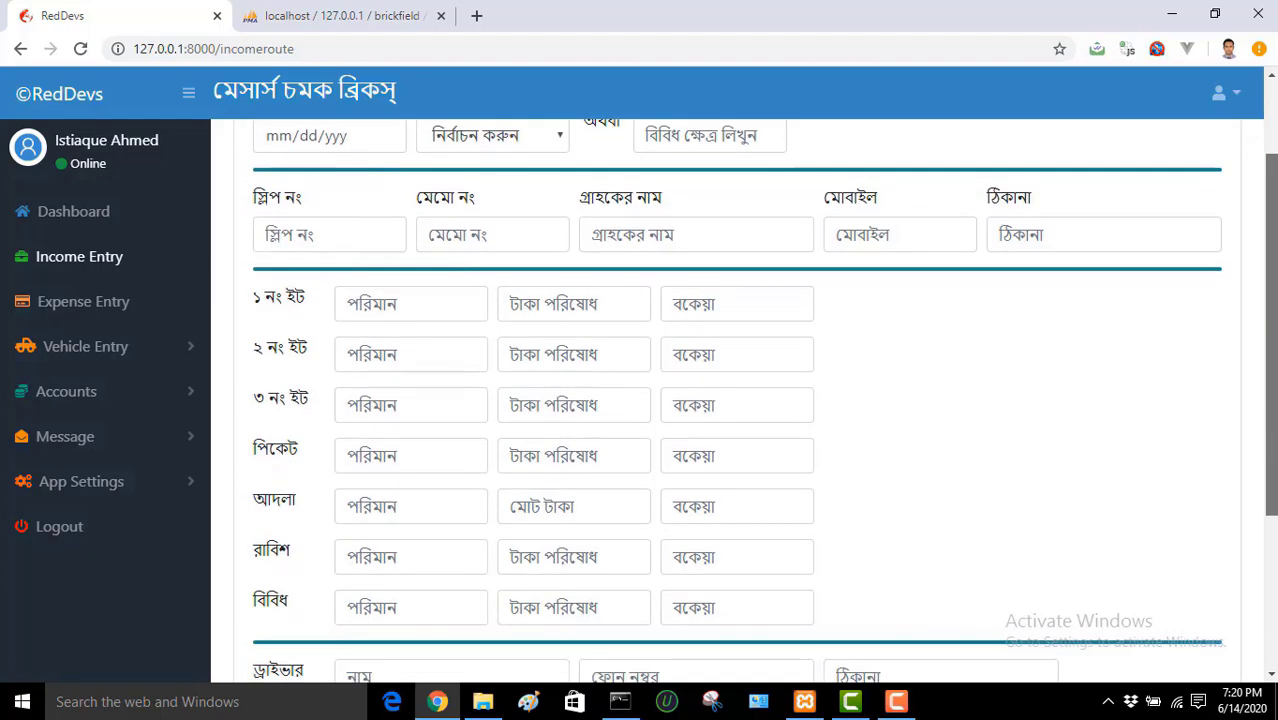
{"action": "scroll", "coordinate": [1265, 212], "scroll_direction": "down", "scroll_amount": 1}
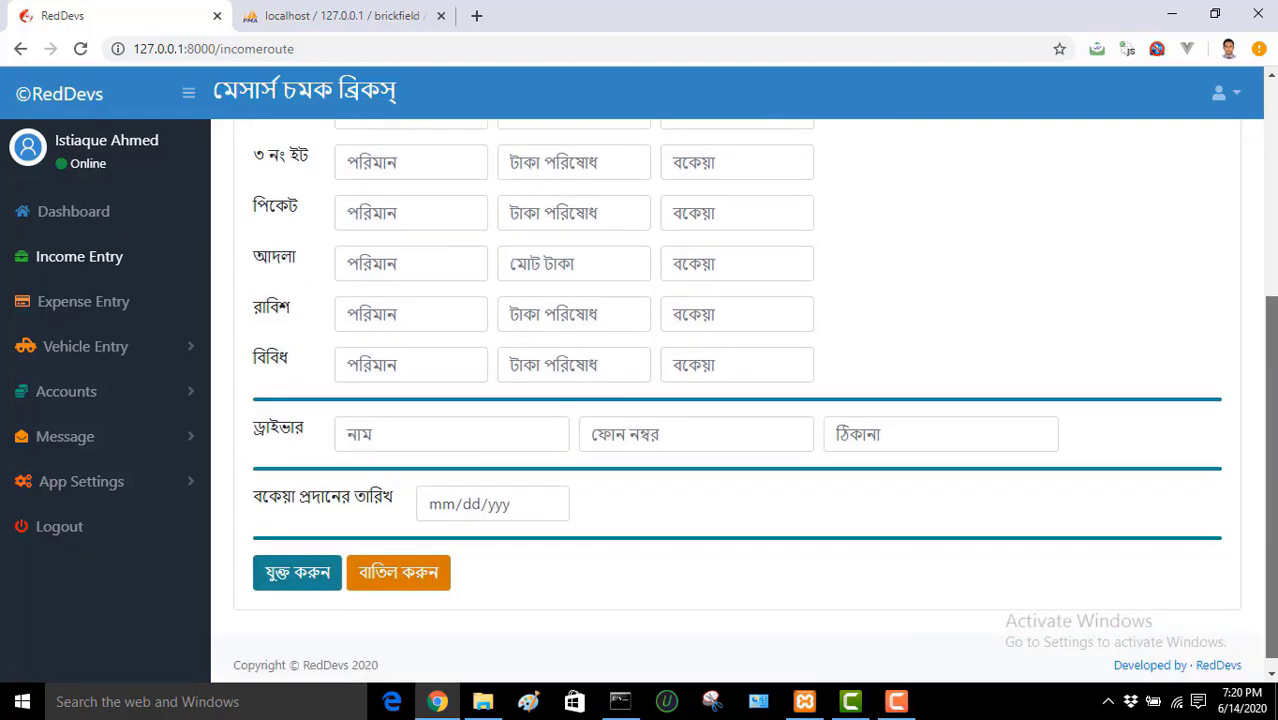
{"action": "scroll", "coordinate": [1275, 400], "scroll_direction": "up", "scroll_amount": 1}
{"action": "scroll", "coordinate": [1275, 390], "scroll_direction": "up", "scroll_amount": 3}
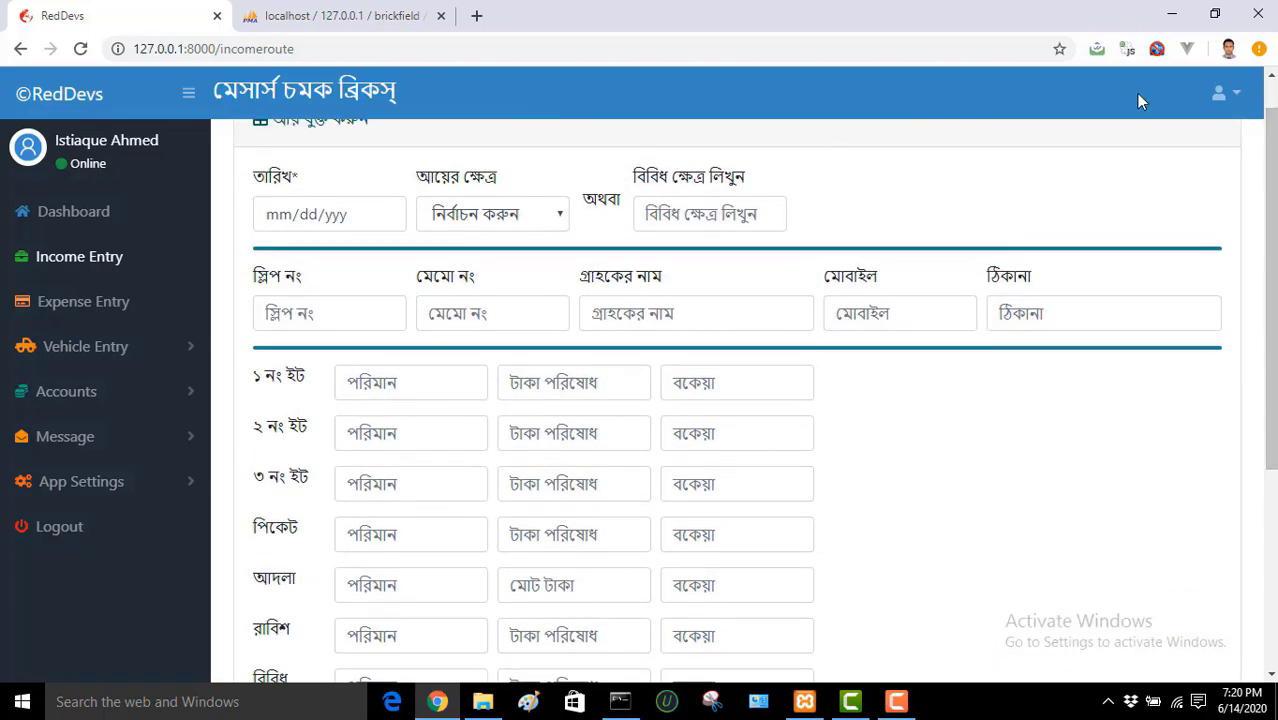
{"action": "scroll", "coordinate": [1272, 225], "scroll_direction": "up", "scroll_amount": 1}
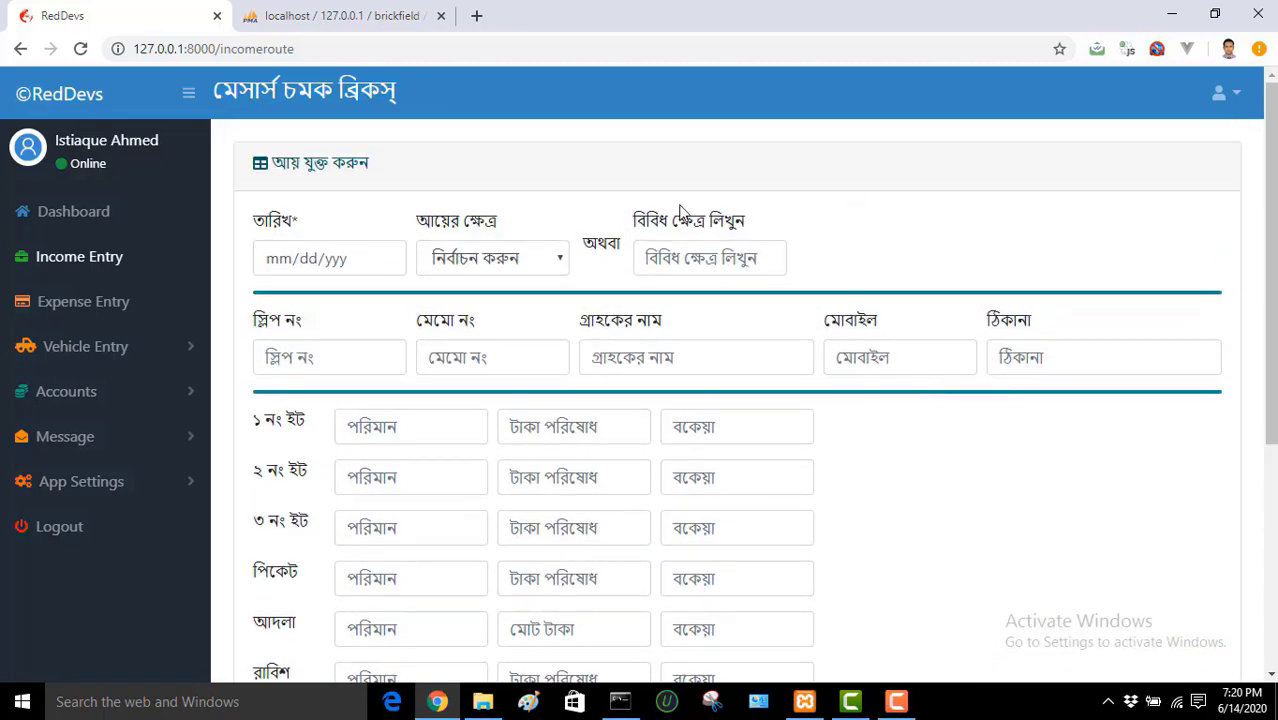
Step: Date the income entry 06/14/2020 and choose নগত ইট বিক্রি as the income source
{"action": "left_click", "coordinate": [386, 259]}
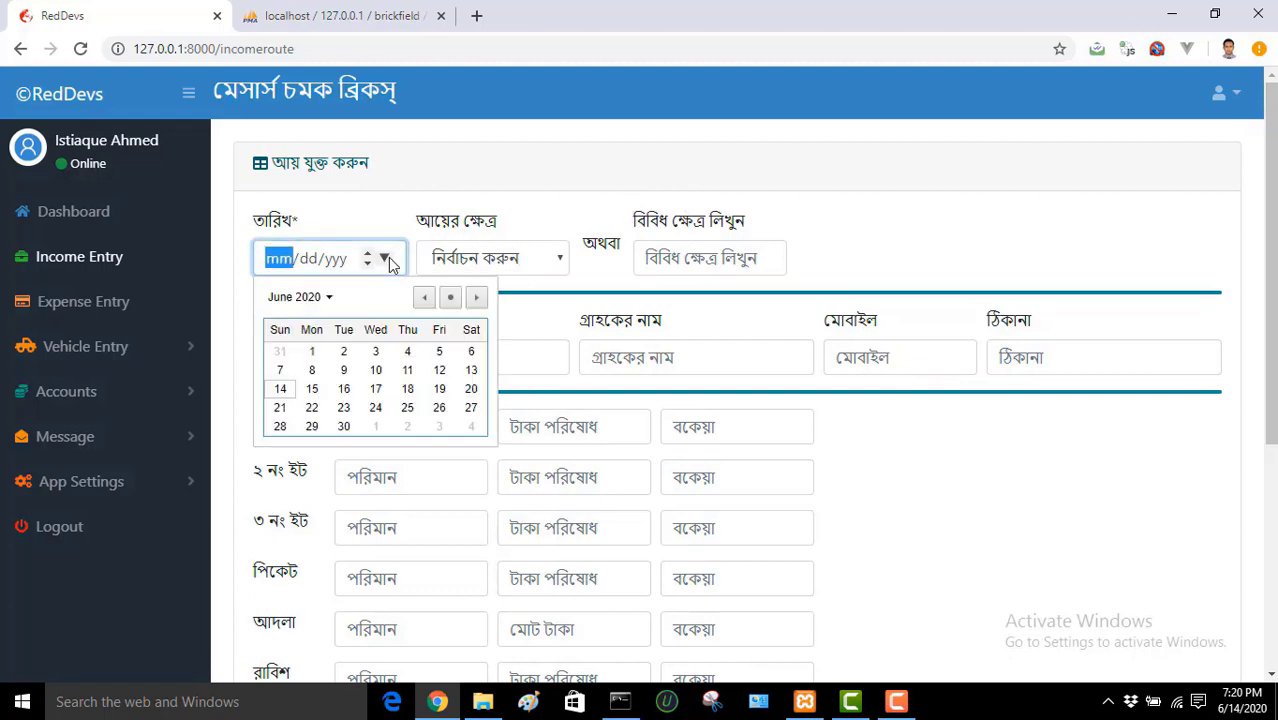
{"action": "left_click", "coordinate": [280, 389]}
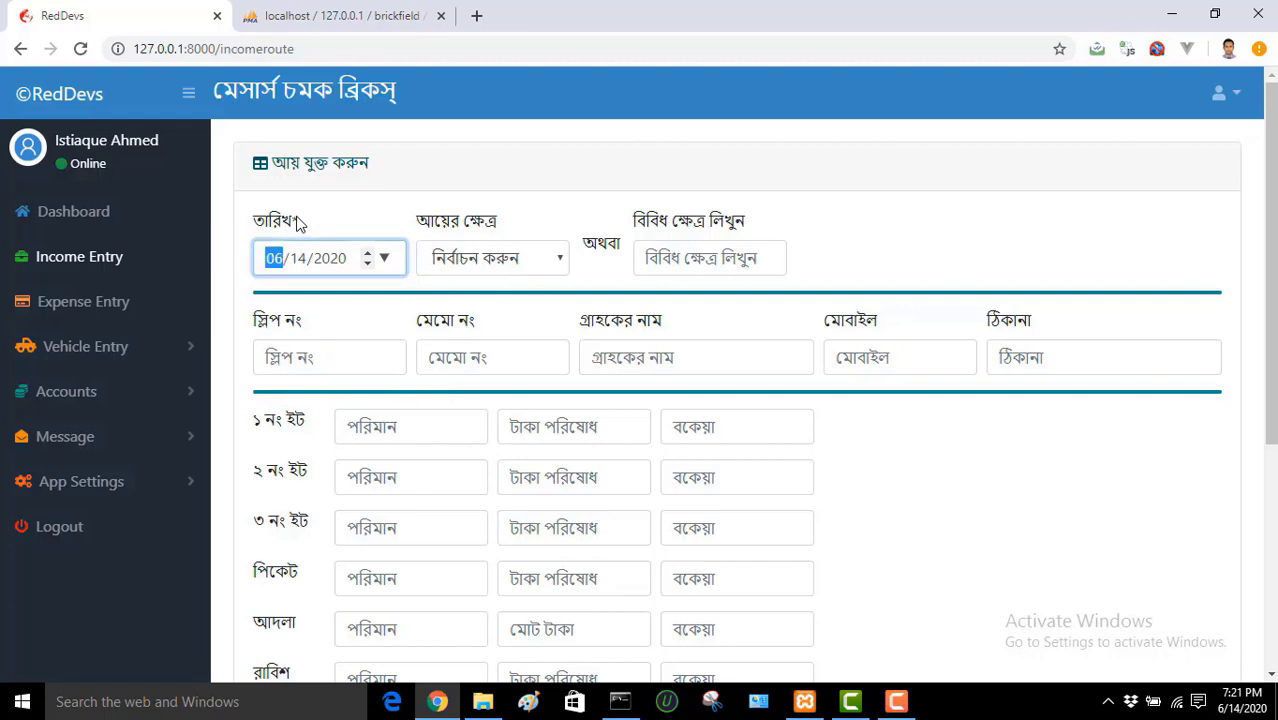
{"action": "left_click", "coordinate": [520, 268]}
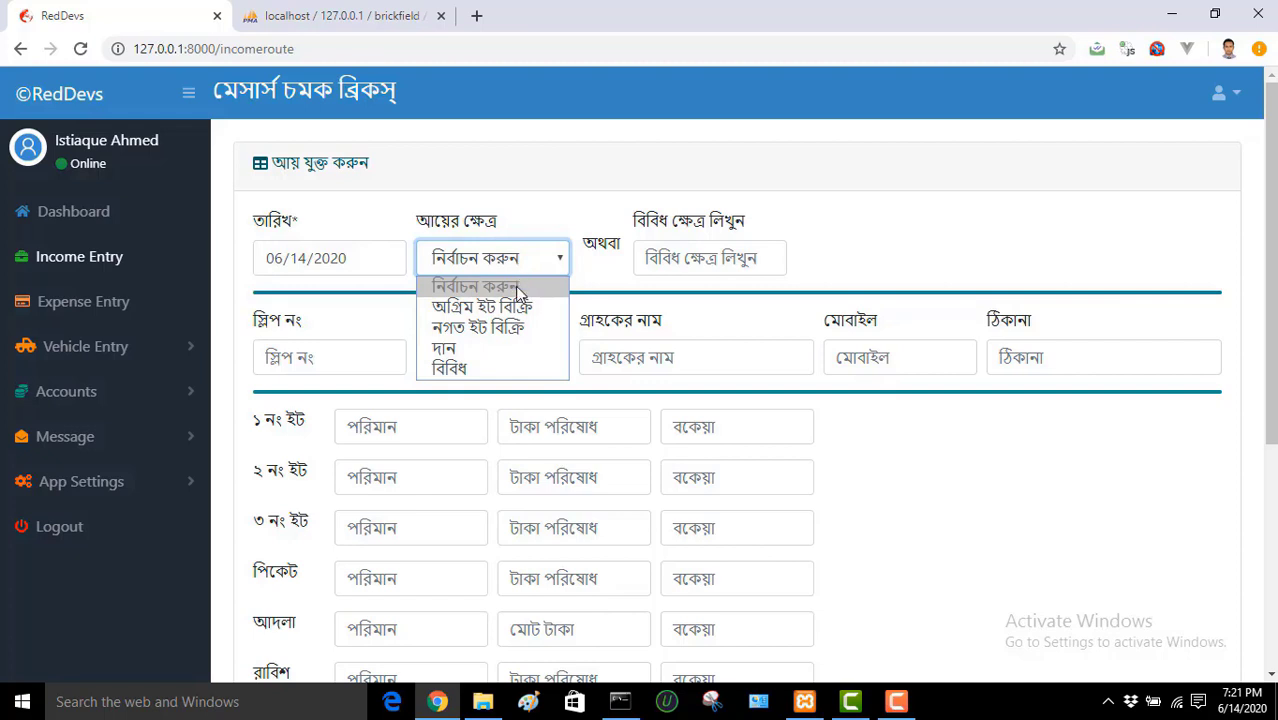
{"action": "left_click", "coordinate": [517, 330]}
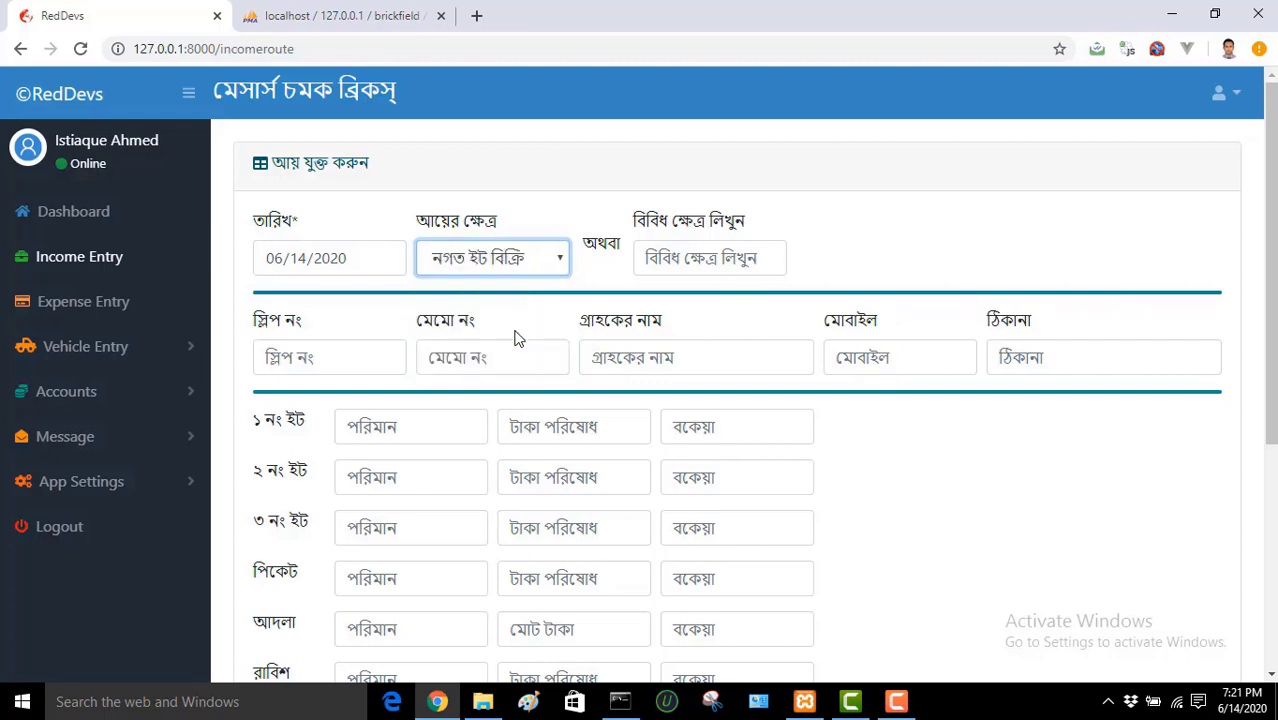
Step: Reopen the income source list and confirm নগত ইট বিক্রি (cash brick sale) as the selection
{"action": "left_click", "coordinate": [537, 280]}
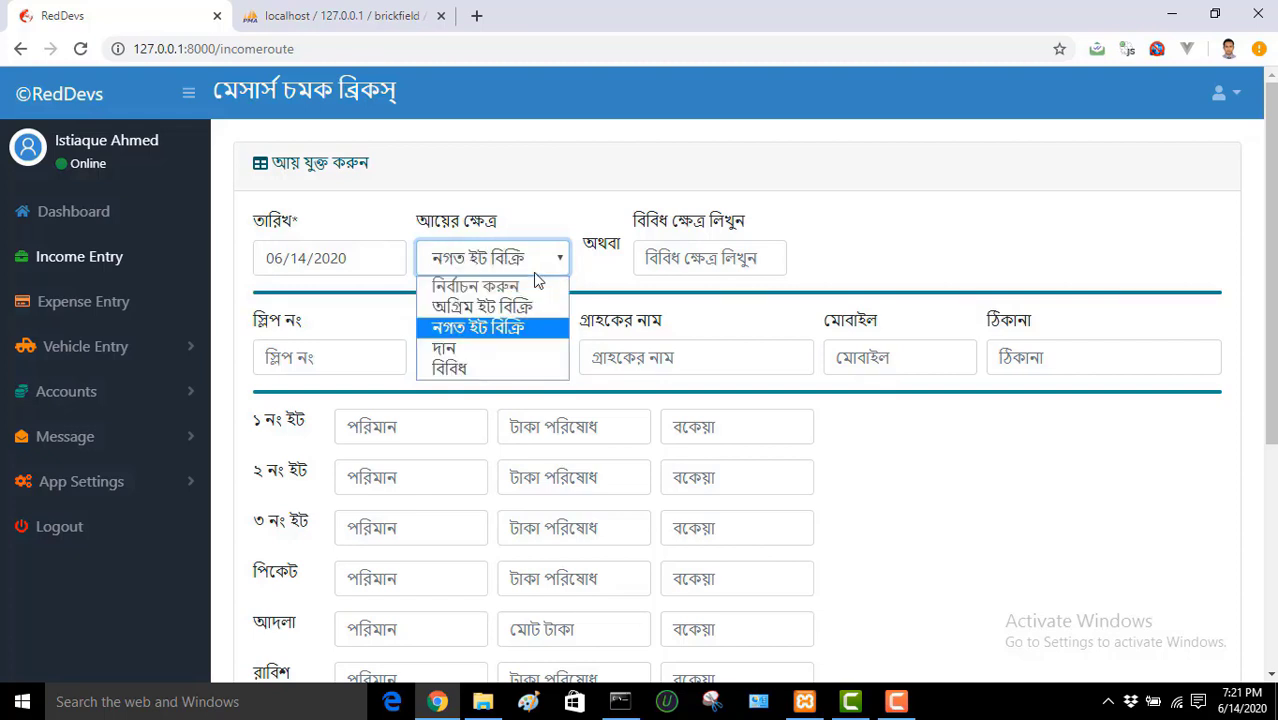
{"action": "left_click", "coordinate": [537, 280]}
{"action": "left_click", "coordinate": [537, 280]}
{"action": "left_click", "coordinate": [537, 280]}
{"action": "left_click", "coordinate": [537, 280]}
{"action": "left_click", "coordinate": [536, 274]}
{"action": "left_click", "coordinate": [536, 274]}
{"action": "left_click", "coordinate": [536, 274]}
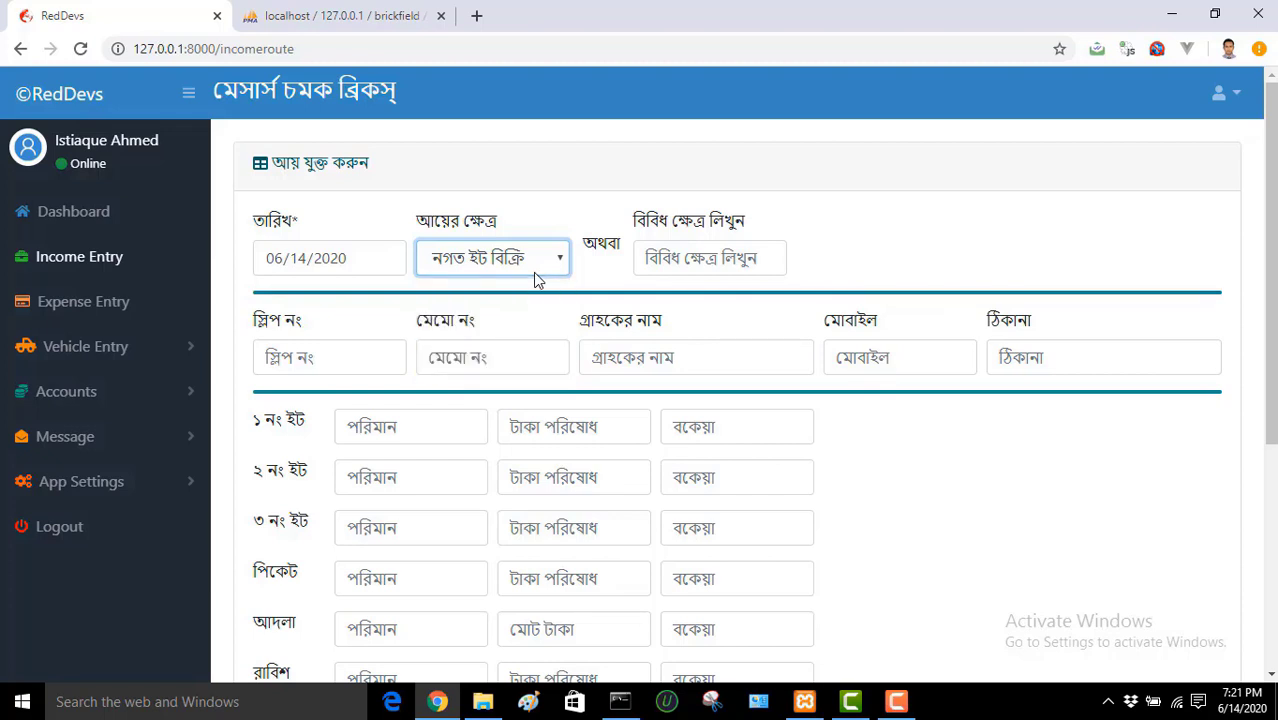
{"action": "left_click", "coordinate": [535, 280]}
{"action": "left_click", "coordinate": [538, 278]}
{"action": "left_click", "coordinate": [698, 258]}
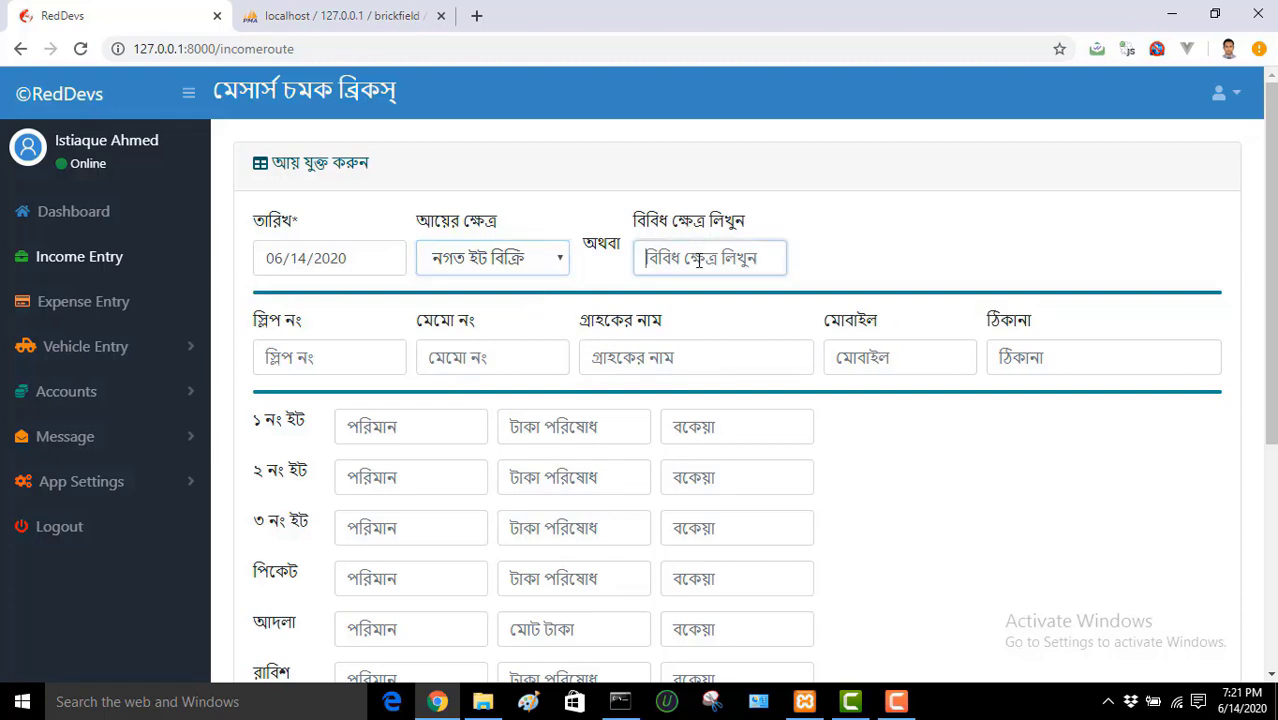
Step: Enter slip number 5001 and memo number 34002
{"action": "left_click", "coordinate": [337, 359]}
{"action": "type", "text": "12"}
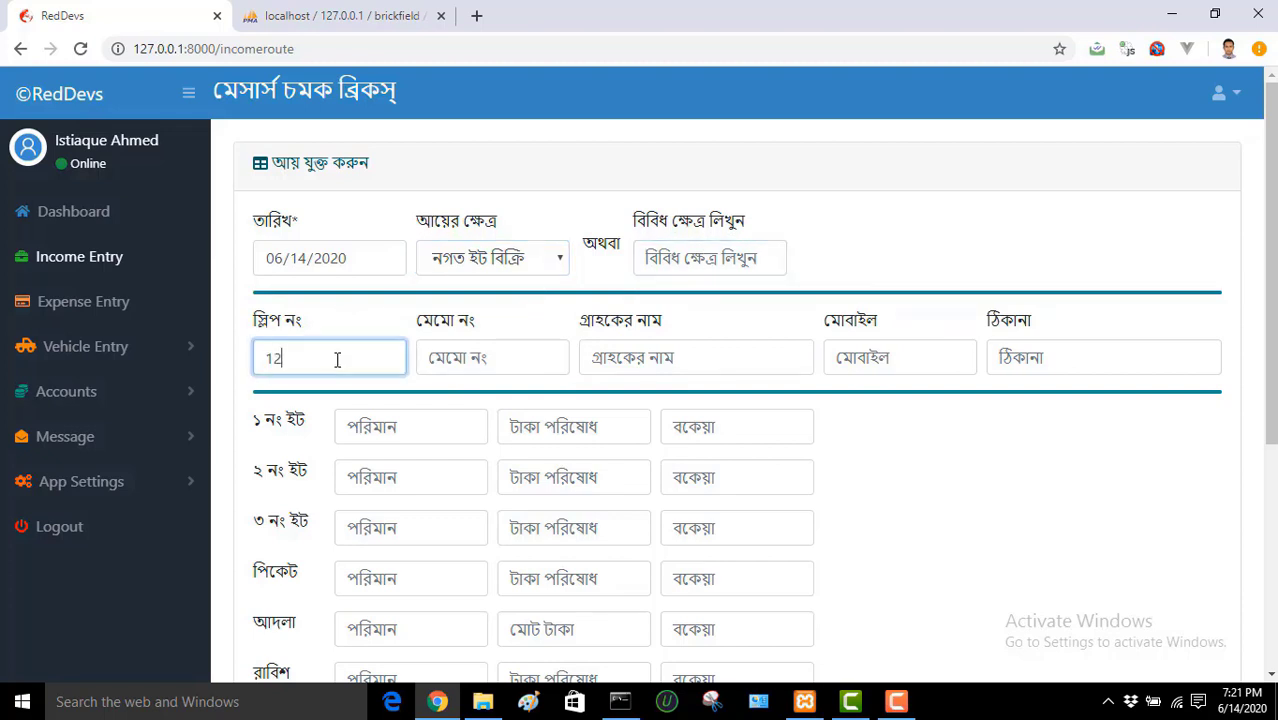
{"action": "key", "text": "BackSpace"}
{"action": "key", "text": "BackSpace"}
{"action": "type", "text": "5001"}
{"action": "left_click", "coordinate": [516, 356]}
{"action": "type", "text": "3"}
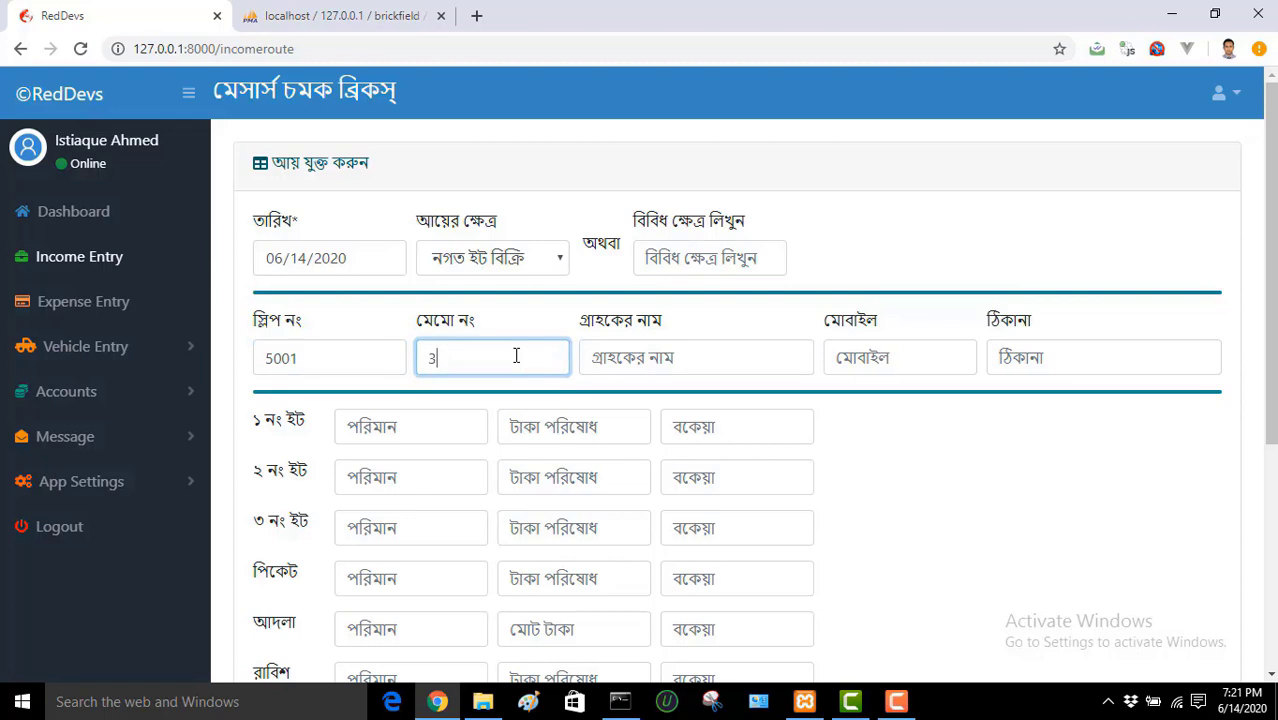
{"action": "type", "text": "4002"}
Step: Fill in the customer's name in the গ্রাহকের নাম field, correcting typos
{"action": "left_click", "coordinate": [703, 350]}
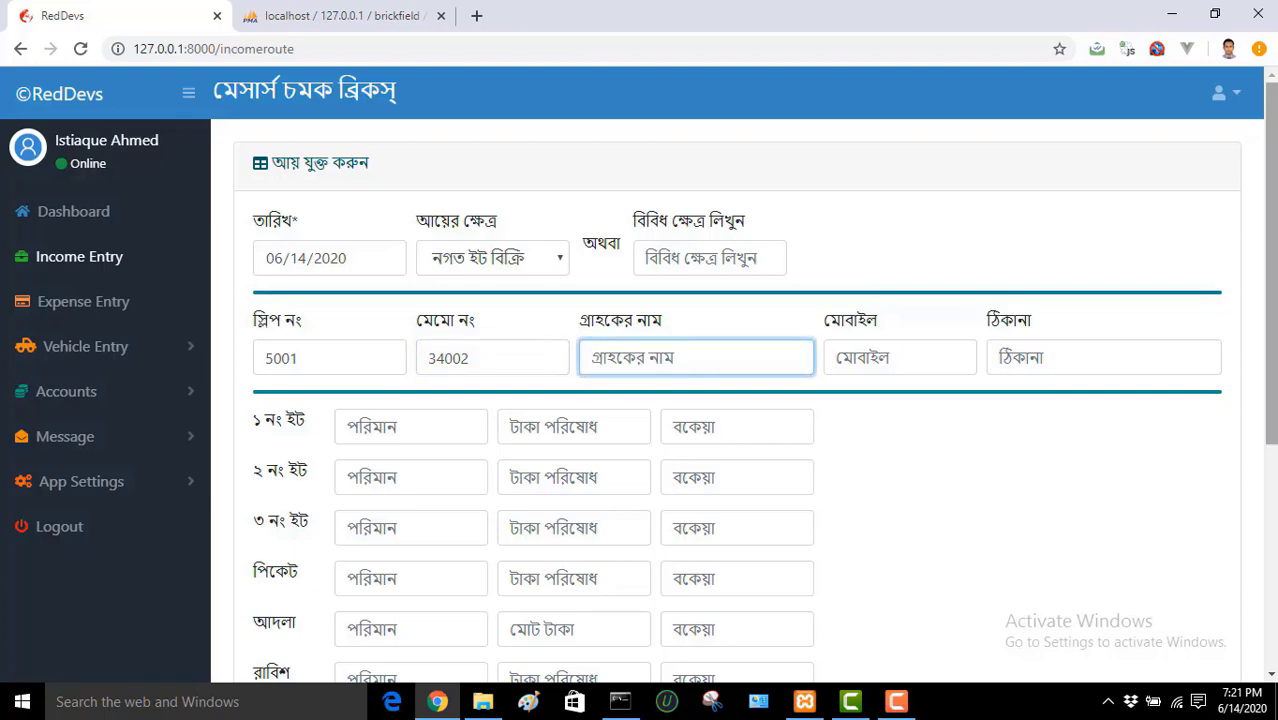
{"action": "scroll", "coordinate": [1270, 280], "scroll_direction": "down", "scroll_amount": 1}
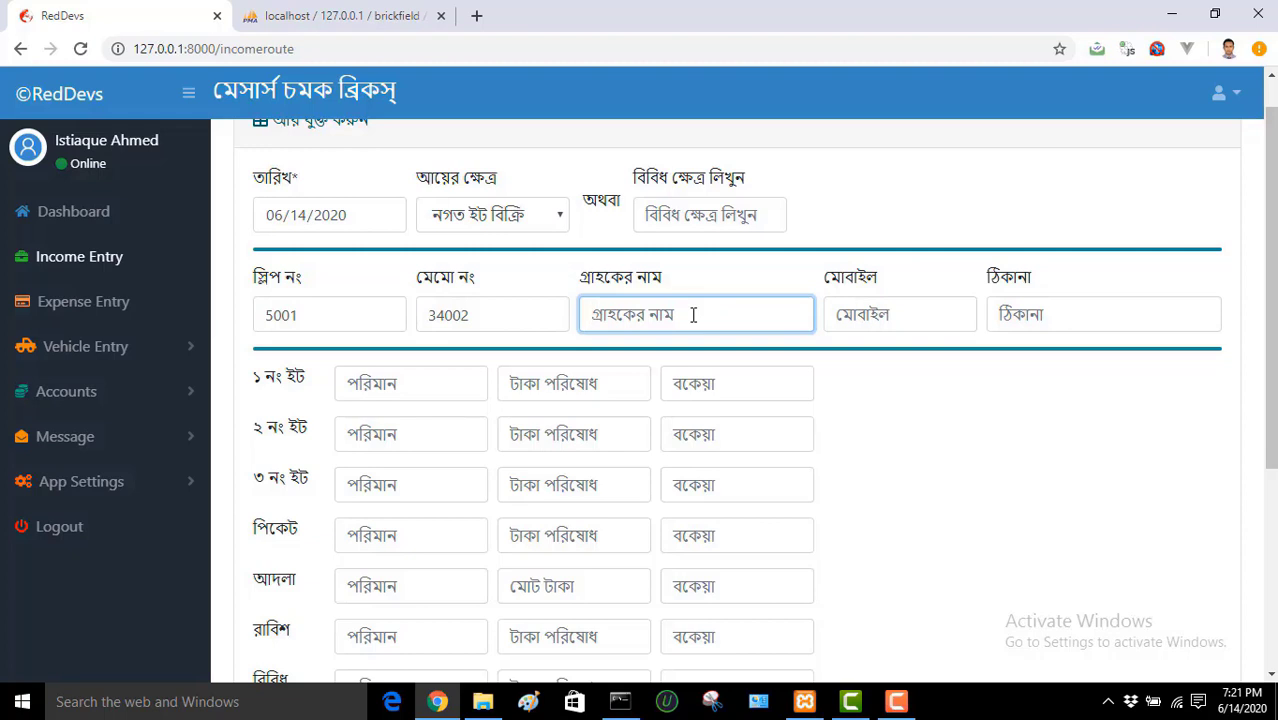
{"action": "type", "text": "test"}
{"action": "key", "text": "BackSpace"}
{"action": "key", "text": "BackSpace"}
{"action": "key", "text": "BackSpace"}
{"action": "key", "text": "BackSpace"}
{"action": "type", "text": "mr."}
{"action": "key", "text": "BackSpace"}
{"action": "key", "text": "BackSpace"}
{"action": "key", "text": "BackSpace"}
{"action": "key", "text": "BackSpace"}
{"action": "type", "text": "Mr. Alim"}
Step: Enter the customer's mobile number and address
{"action": "left_click", "coordinate": [851, 317]}
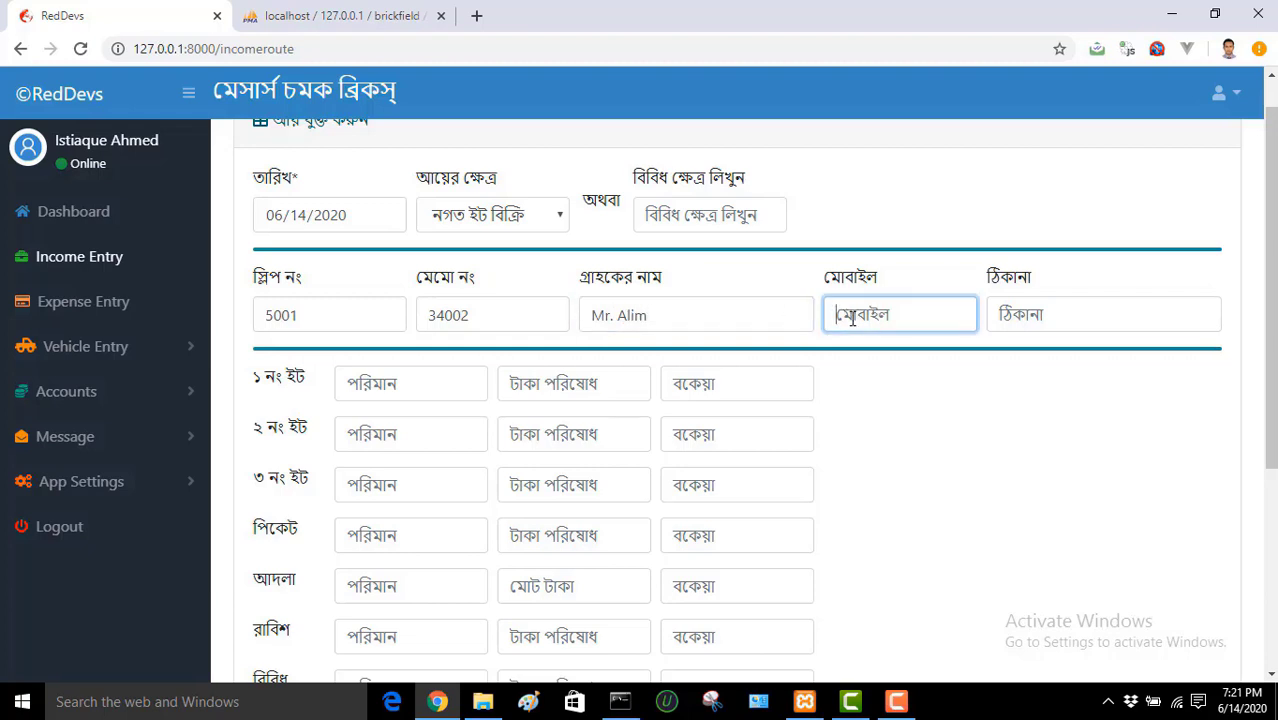
{"action": "type", "text": "1234566789"}
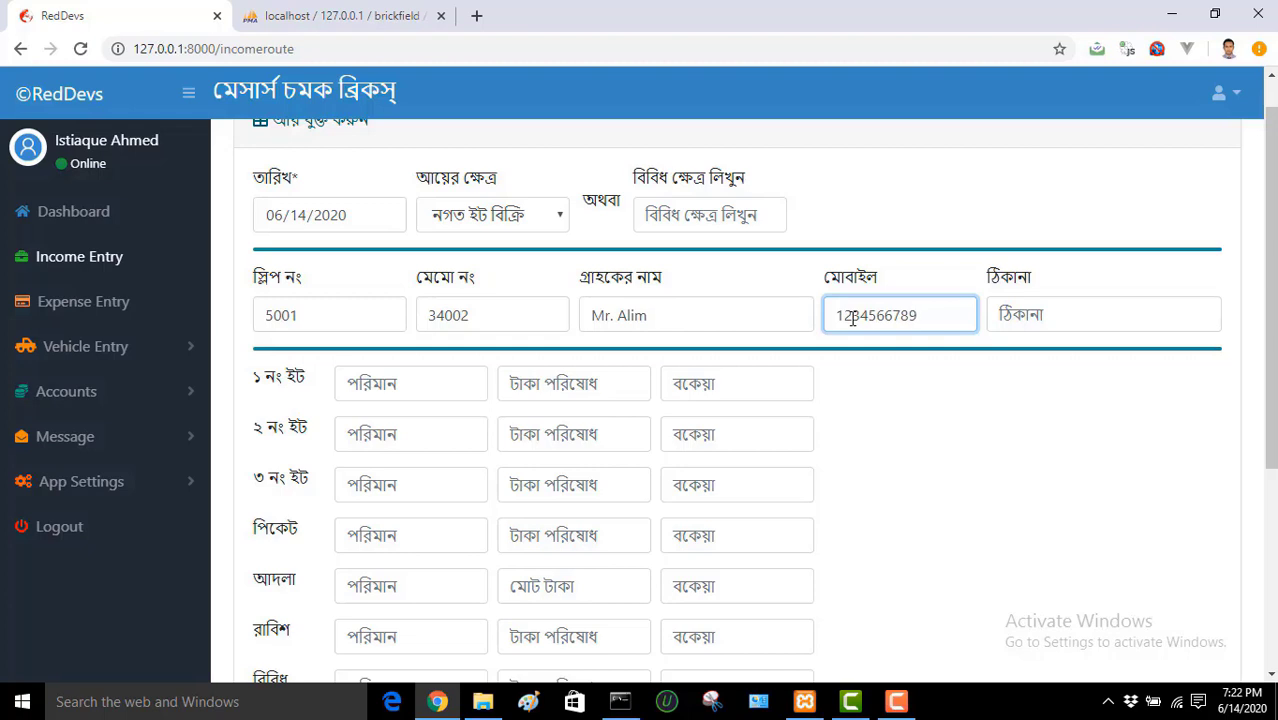
{"action": "left_click", "coordinate": [1044, 320]}
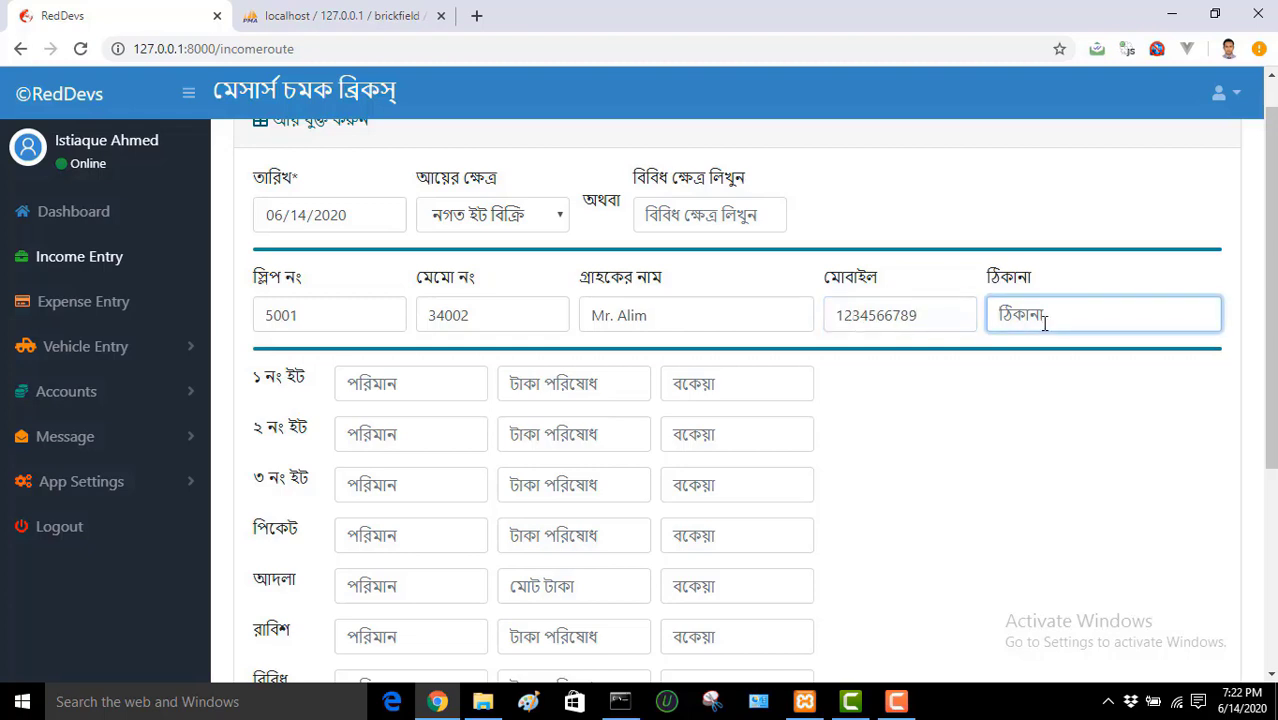
{"action": "type", "text": "Dhaka"}
{"action": "scroll", "coordinate": [700, 250], "scroll_direction": "down", "scroll_amount": 1}
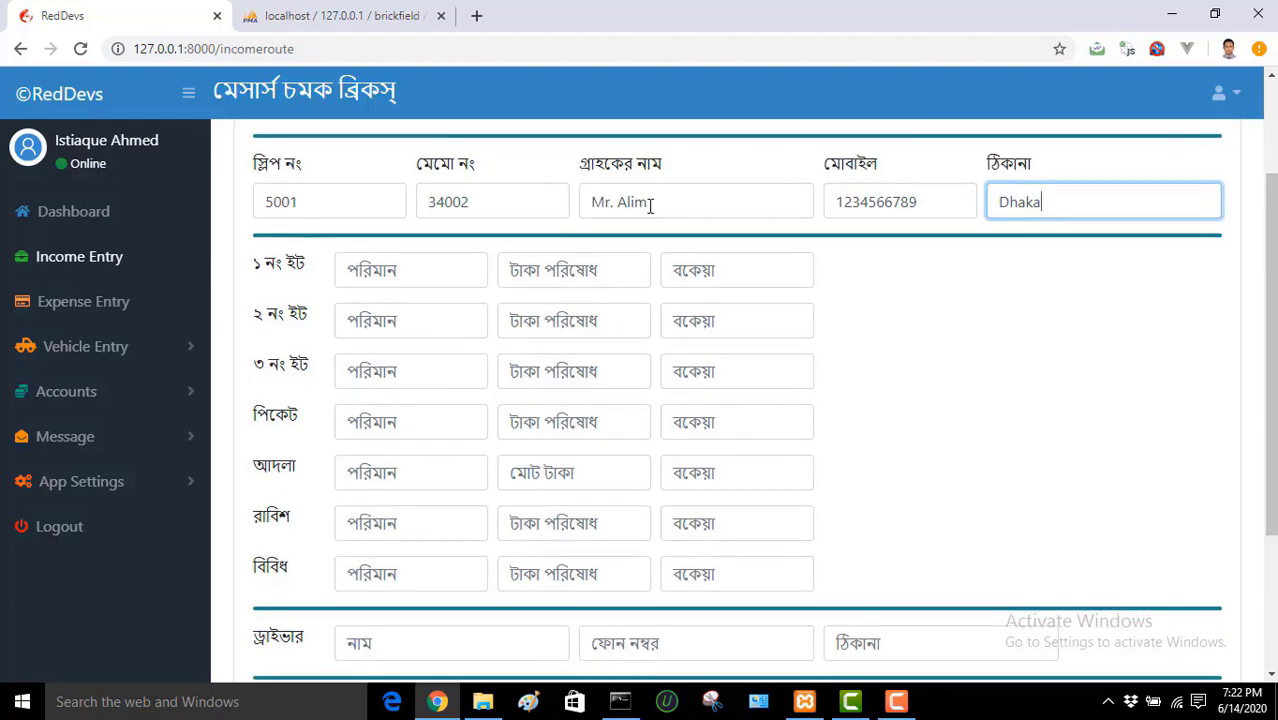
Step: Record ১ নং ইট as 1000 bricks, 10000 paid, 3000 due, and ৩ নং ইট as 500 bricks, 3000 paid
{"action": "left_click", "coordinate": [388, 278]}
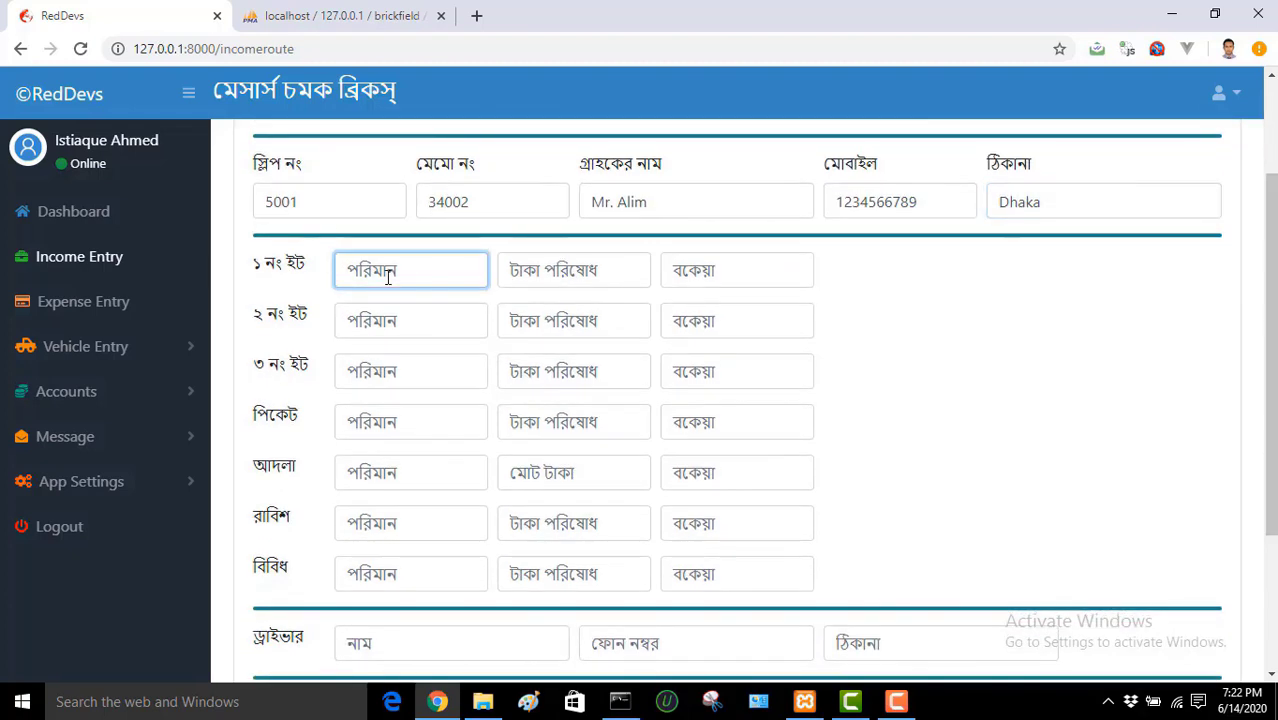
{"action": "type", "text": "1000"}
{"action": "left_click", "coordinate": [577, 275]}
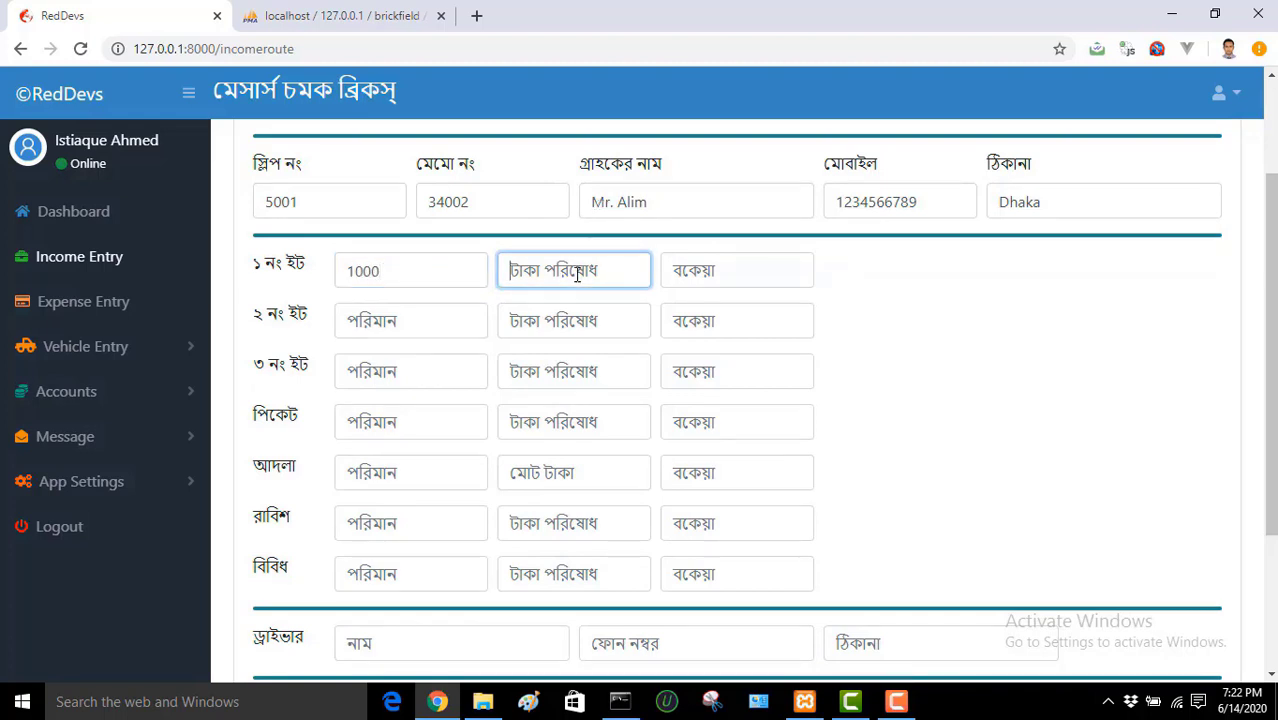
{"action": "type", "text": "10000"}
{"action": "left_click", "coordinate": [733, 269]}
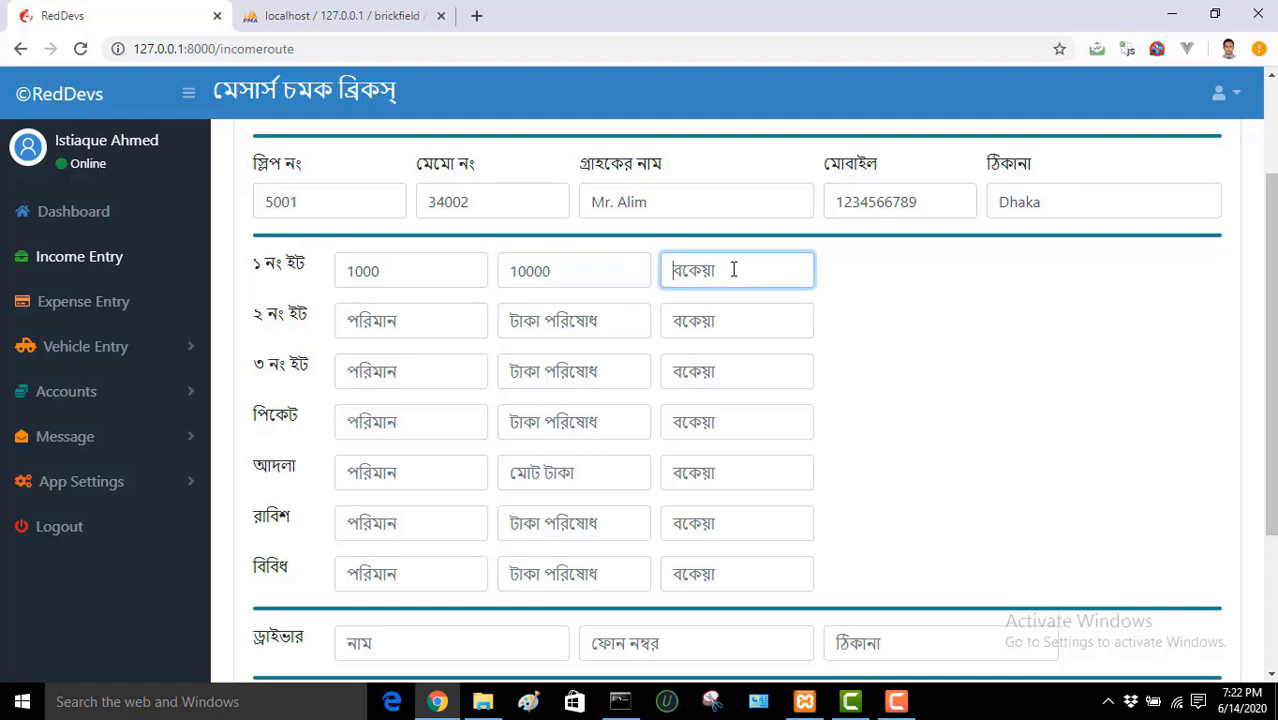
{"action": "type", "text": "3000"}
{"action": "left_click", "coordinate": [406, 370]}
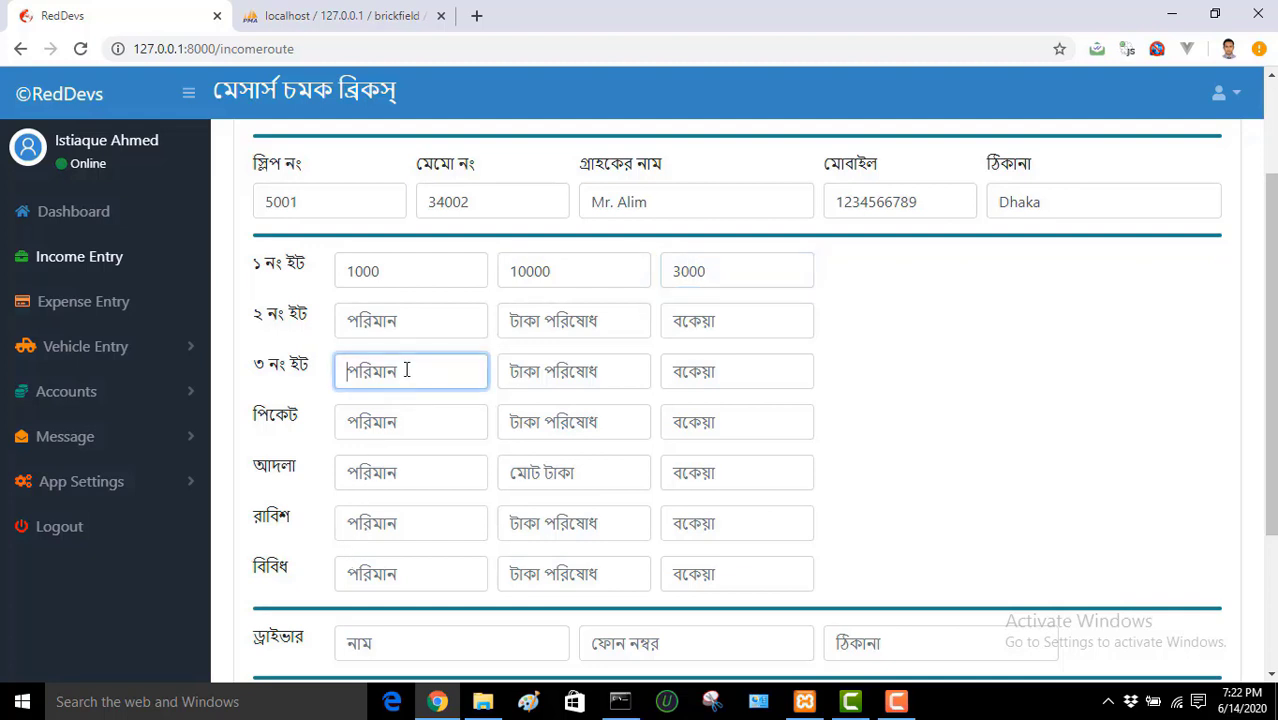
{"action": "type", "text": "500"}
{"action": "left_click", "coordinate": [548, 374]}
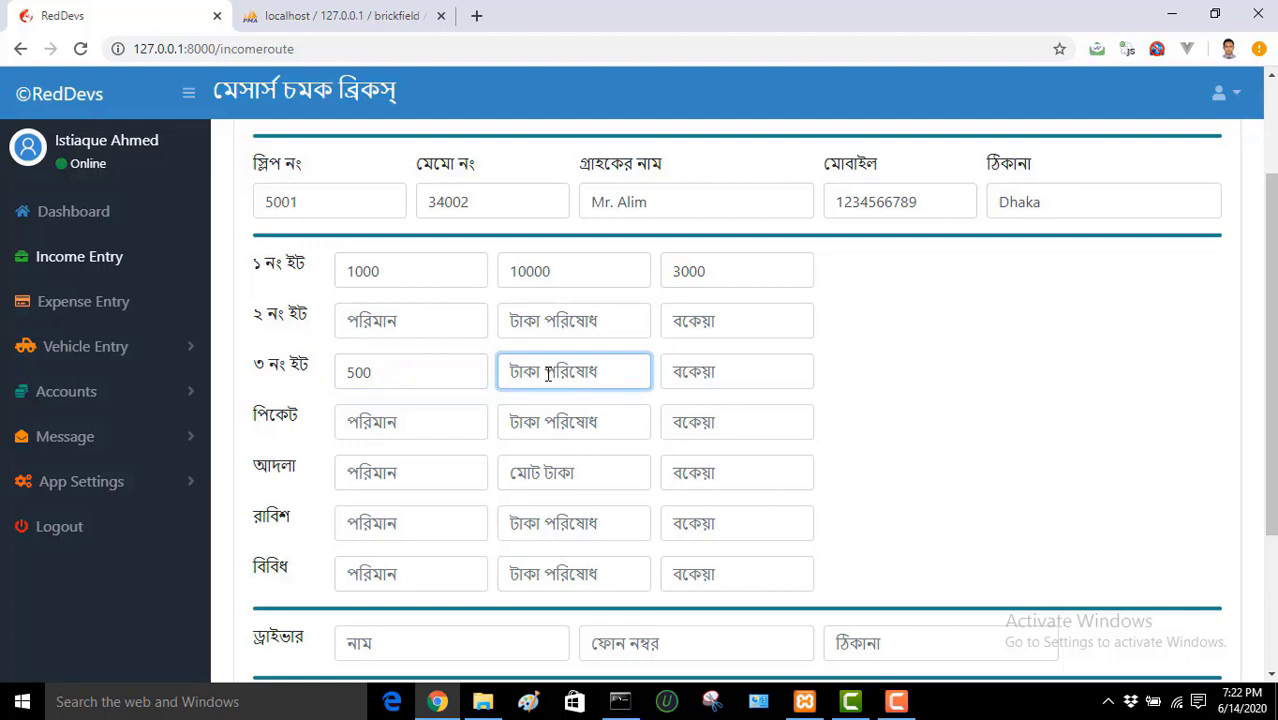
{"action": "type", "text": "3000"}
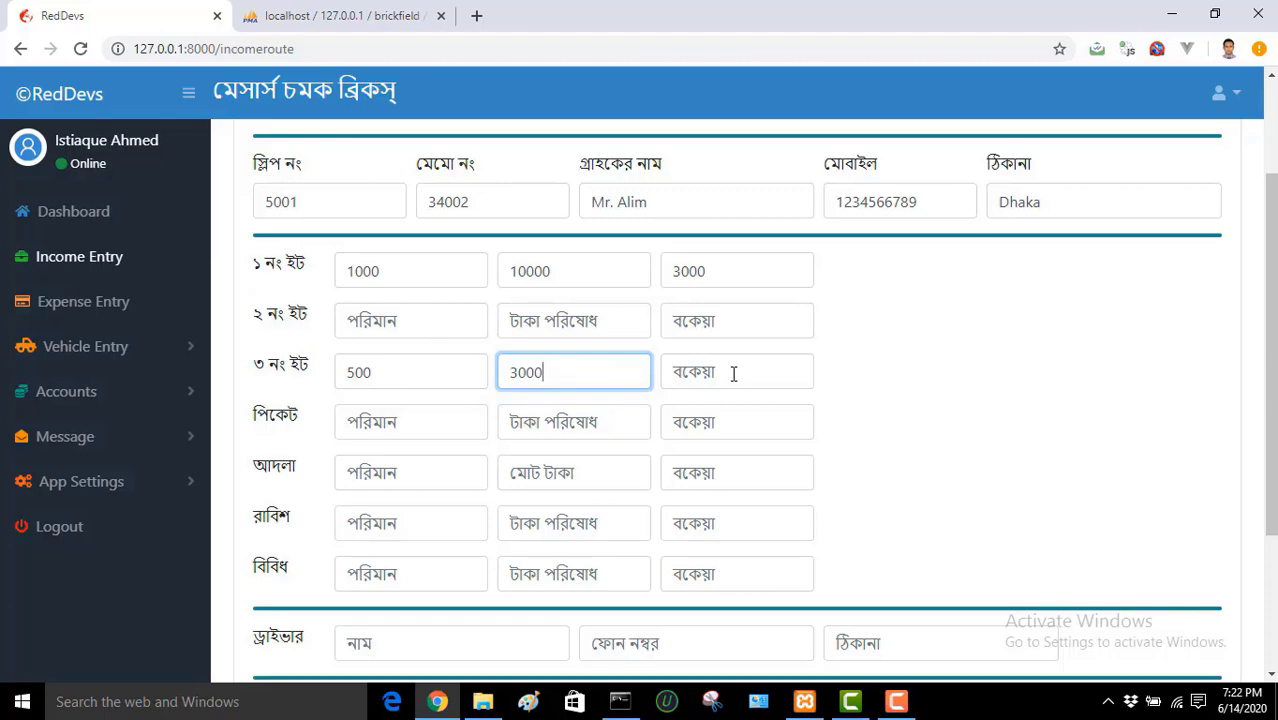
Step: Enter the driver's name, phone number and address
{"action": "left_click_drag", "start_coordinate": [1270, 350], "coordinate": [1270, 470]}
{"action": "left_click", "coordinate": [505, 460]}
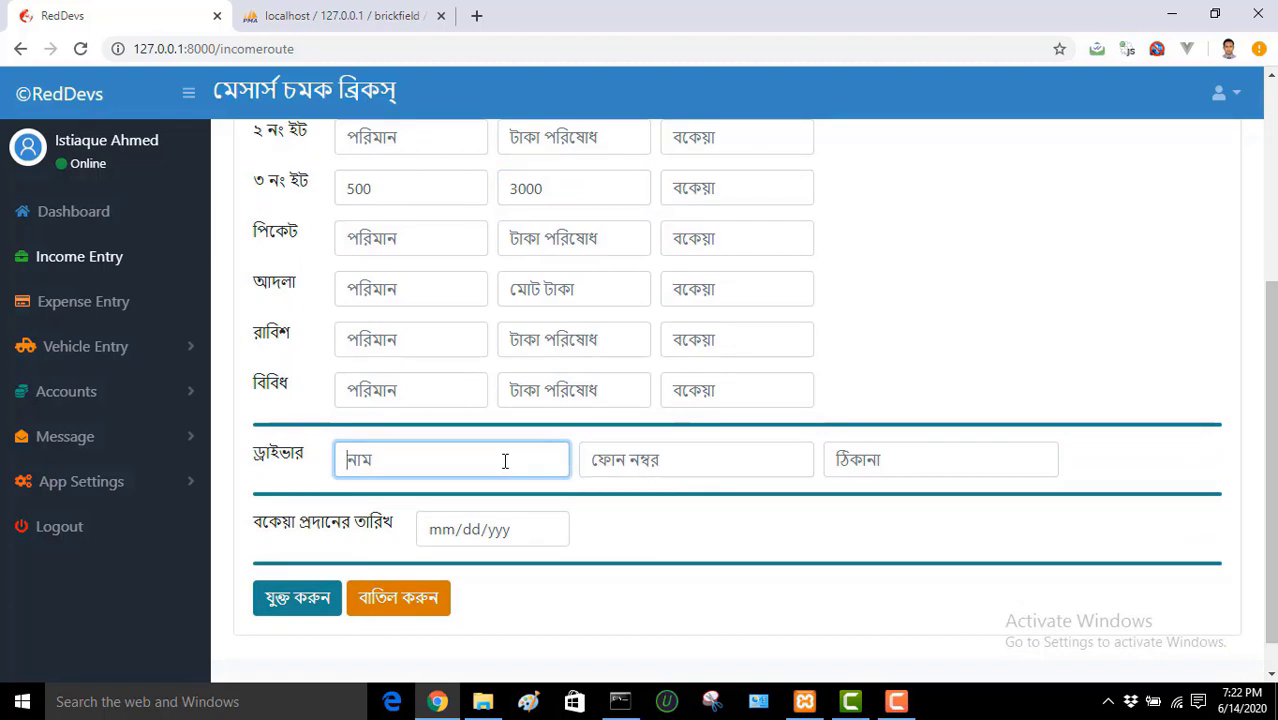
{"action": "type", "text": "Mr. "}
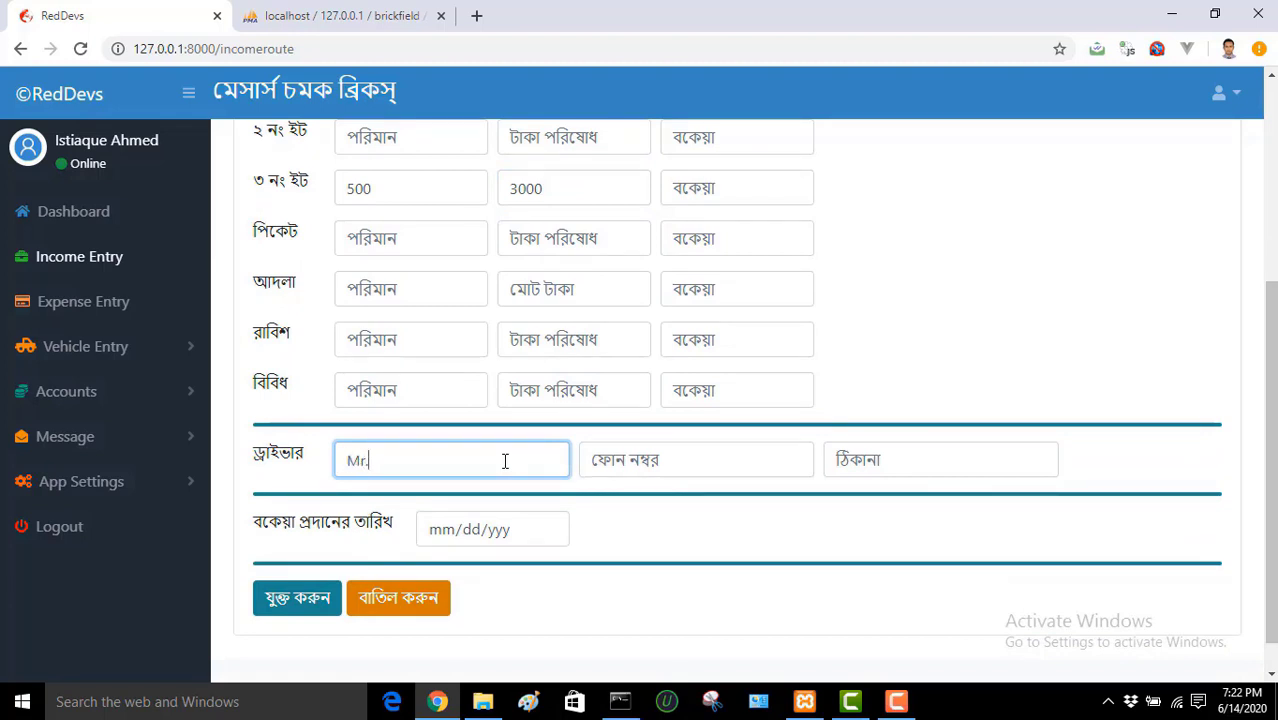
{"action": "type", "text": "Ha"}
{"action": "key", "text": "BackSpace"}
{"action": "type", "text": "Halim"}
{"action": "left_click", "coordinate": [693, 452]}
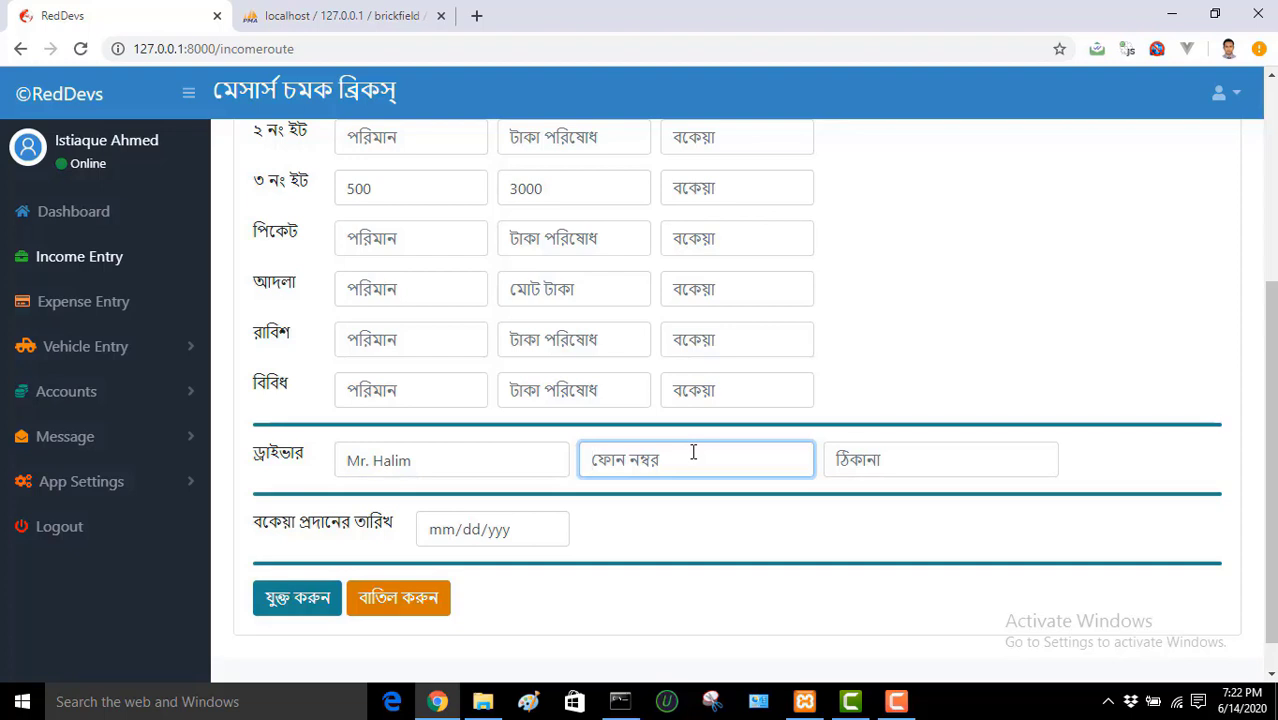
{"action": "type", "text": "987654321"}
{"action": "left_click", "coordinate": [879, 456]}
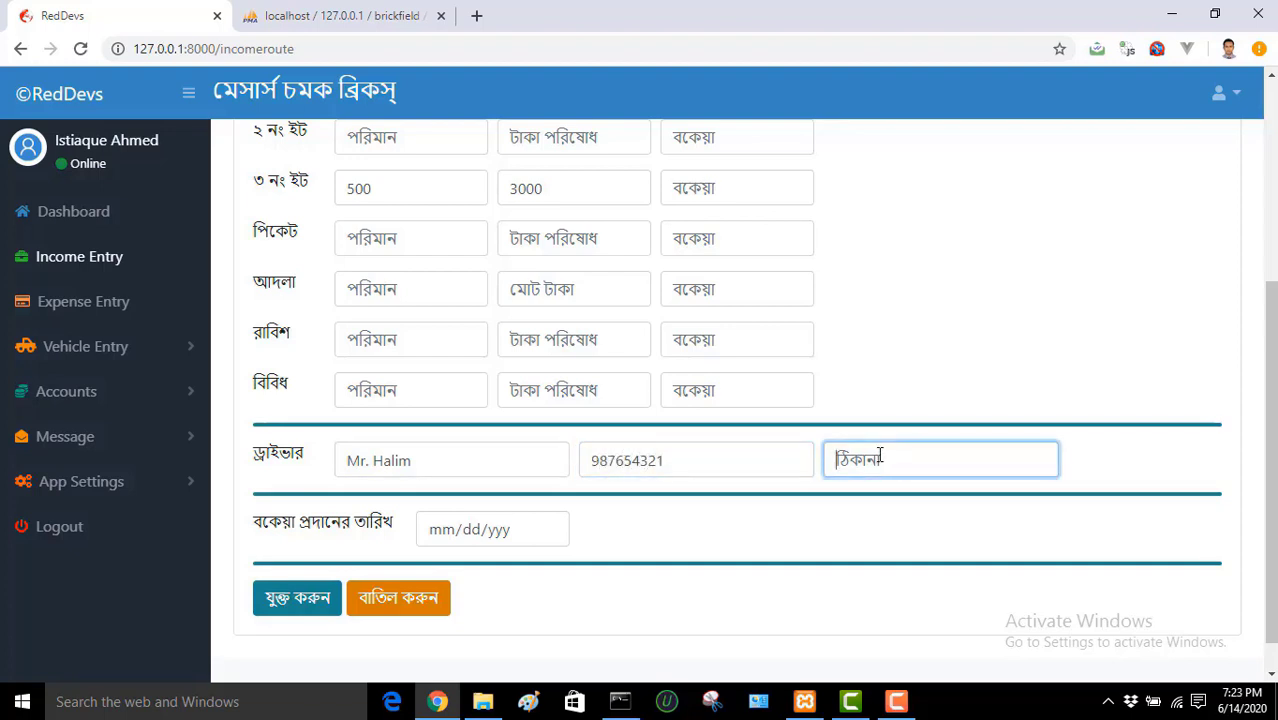
{"action": "type", "text": "Dhaka"}
Step: Set the due-payment date to 06/30/2020
{"action": "left_click", "coordinate": [548, 532]}
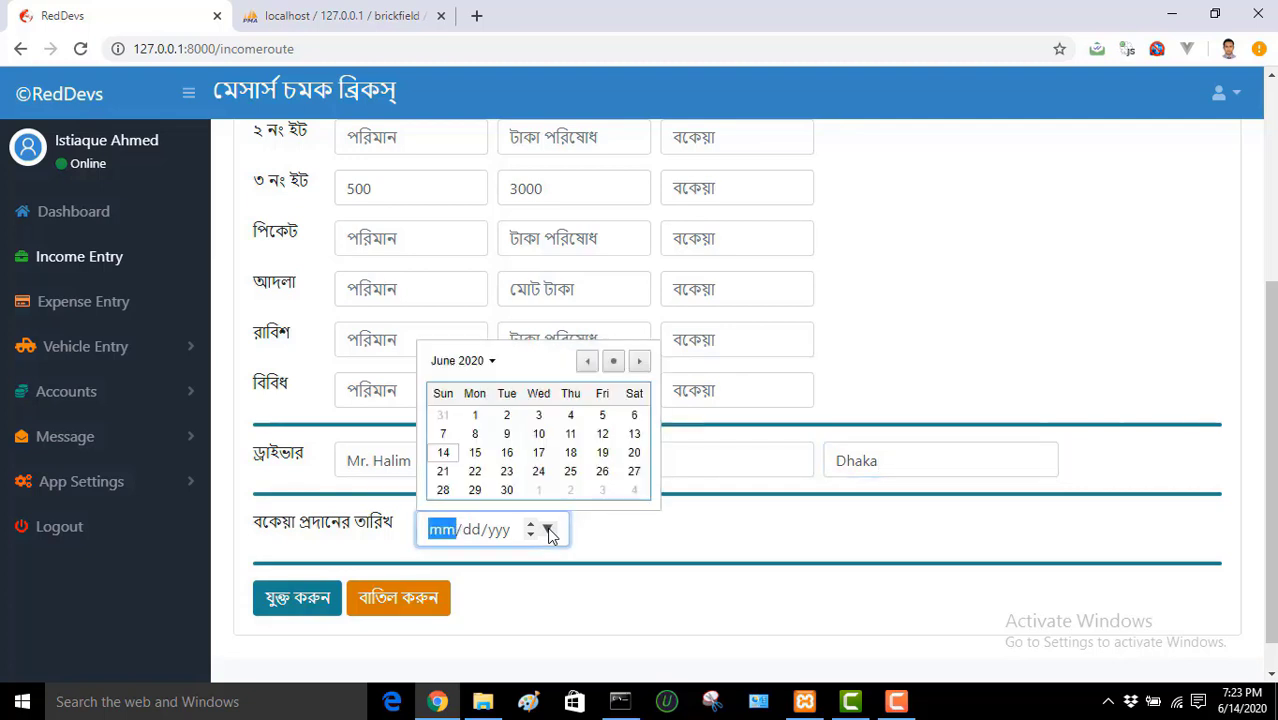
{"action": "left_click", "coordinate": [507, 490]}
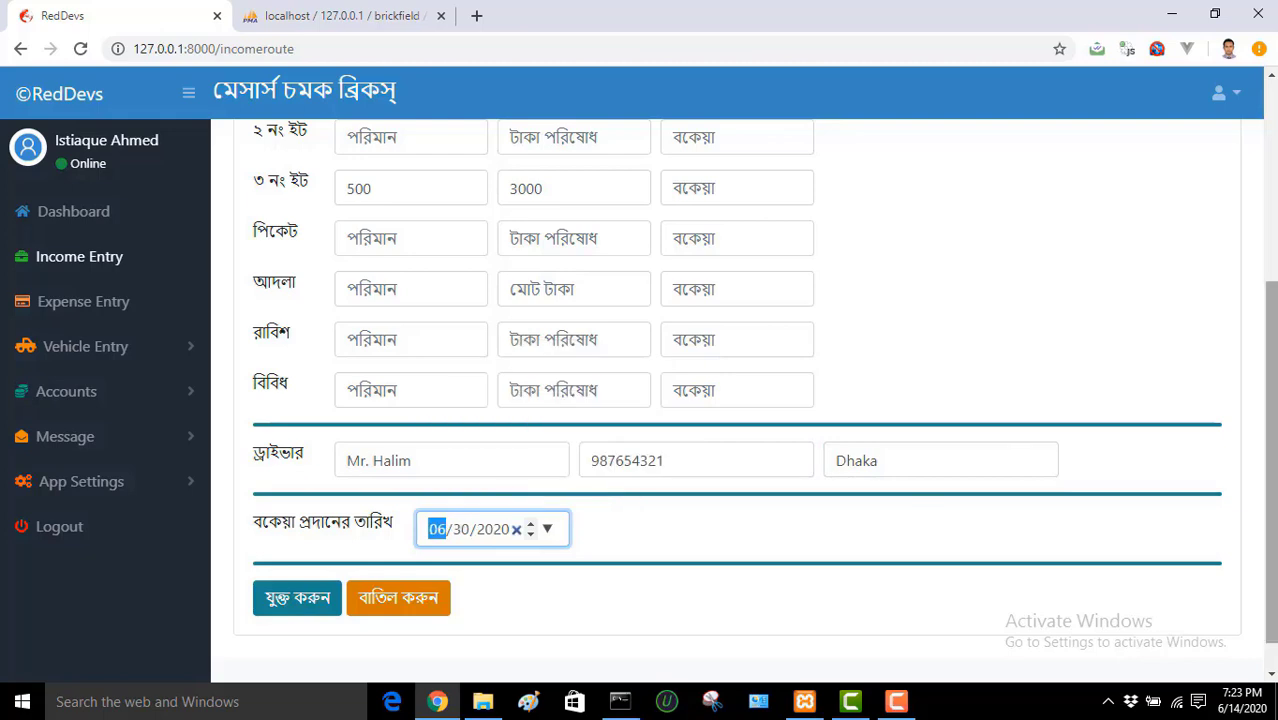
{"action": "left_click_drag", "start_coordinate": [1271, 404], "coordinate": [1273, 240]}
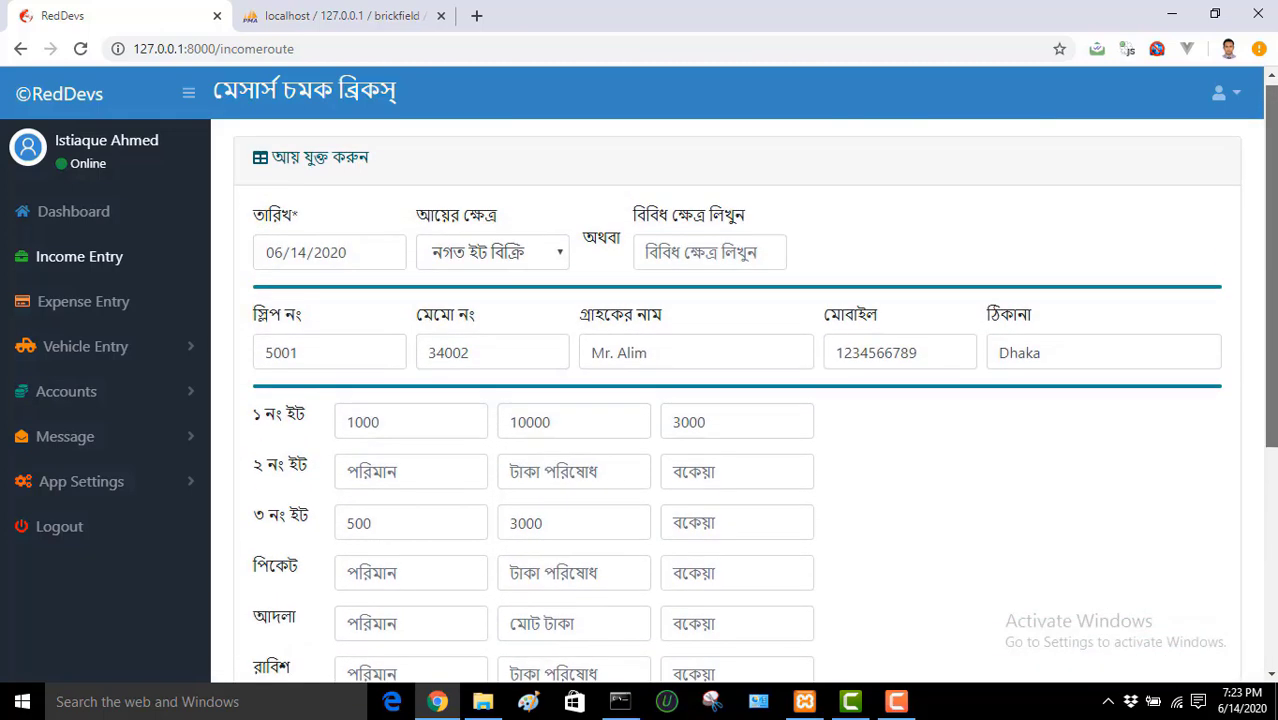
{"action": "scroll", "coordinate": [628, 508], "scroll_direction": "down", "scroll_amount": 3}
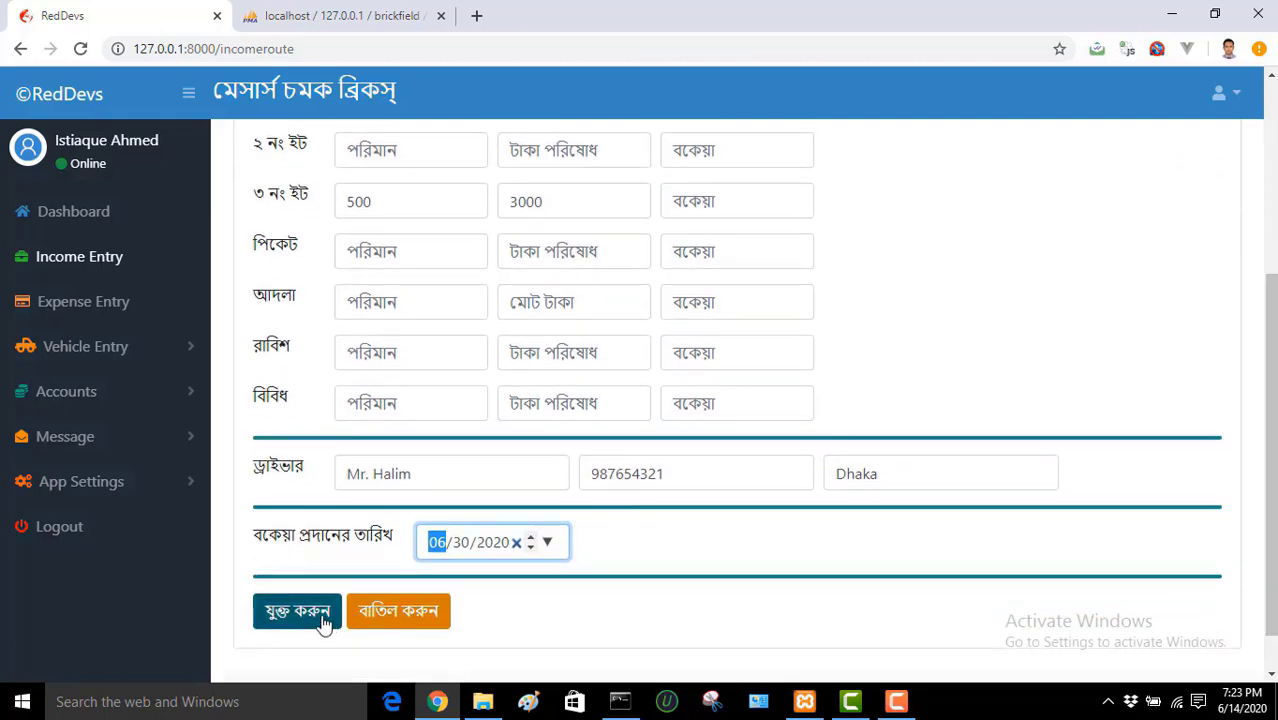
Step: Save the income entry with যুক্ত করুন, then go via the Dashboard to Expense Entry
{"action": "left_click", "coordinate": [316, 618]}
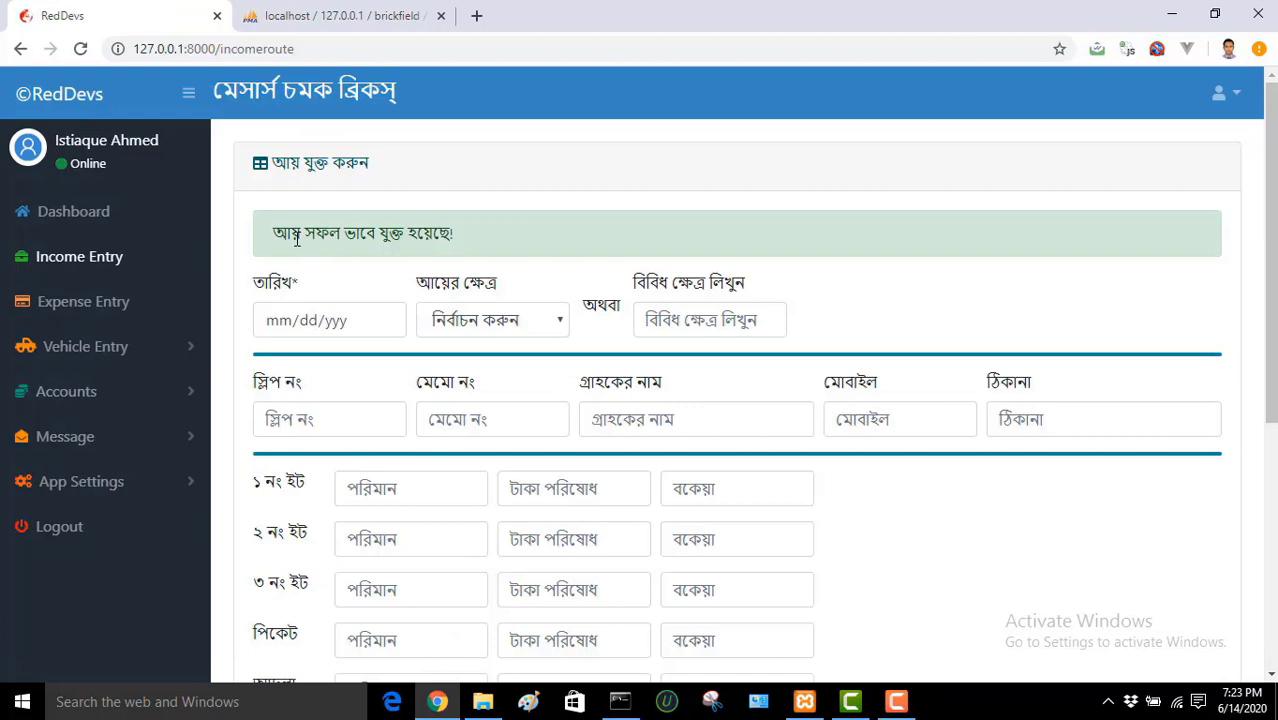
{"action": "left_click_drag", "start_coordinate": [273, 233], "coordinate": [470, 245]}
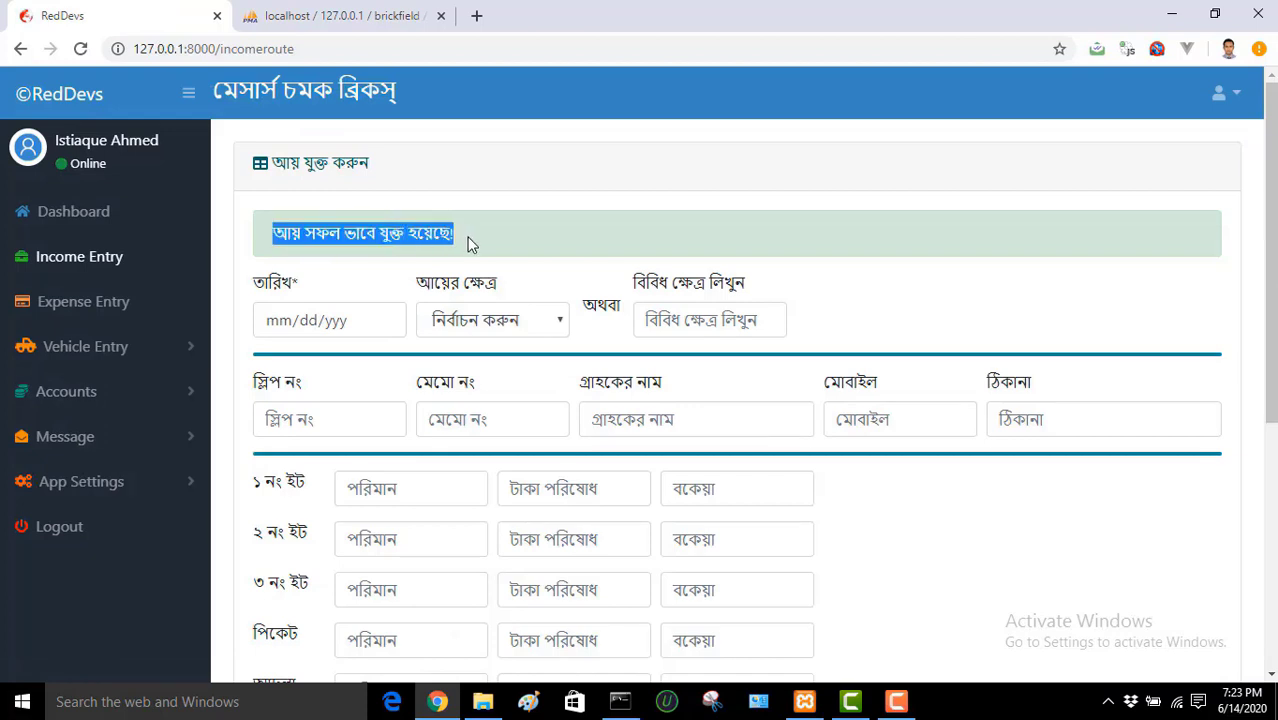
{"action": "left_click", "coordinate": [470, 245]}
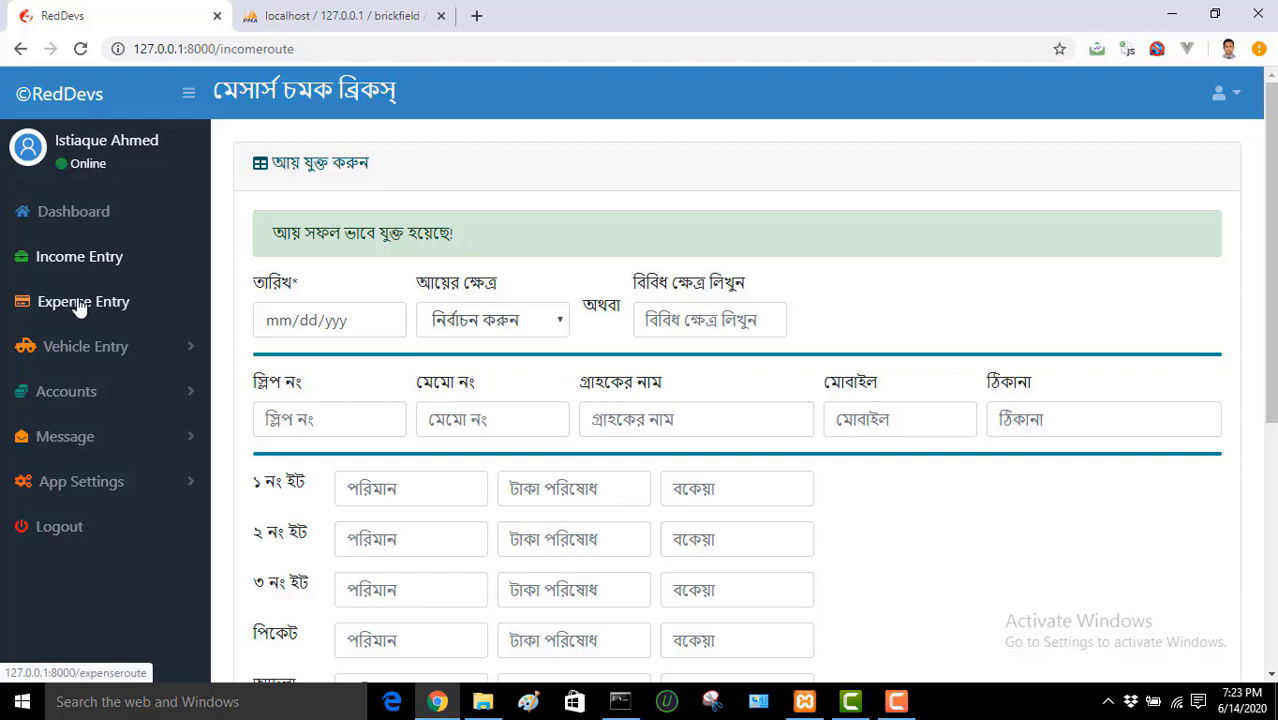
{"action": "left_click", "coordinate": [87, 220]}
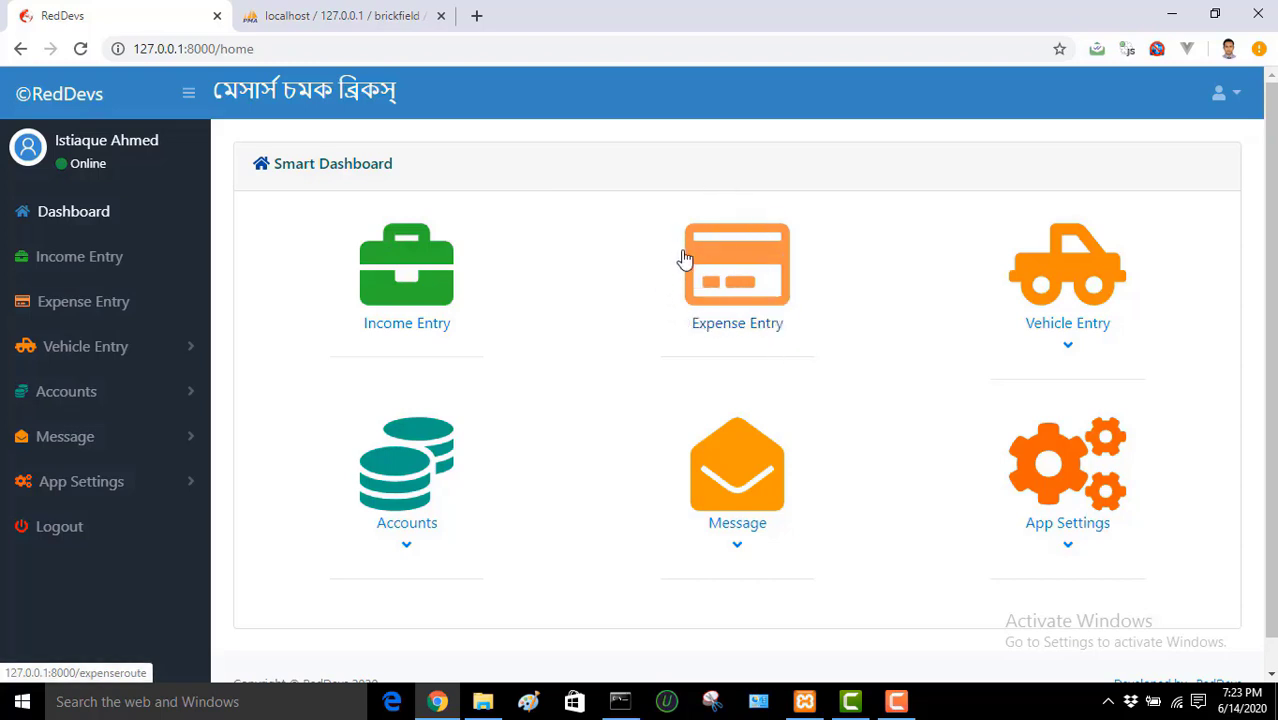
{"action": "left_click", "coordinate": [118, 305]}
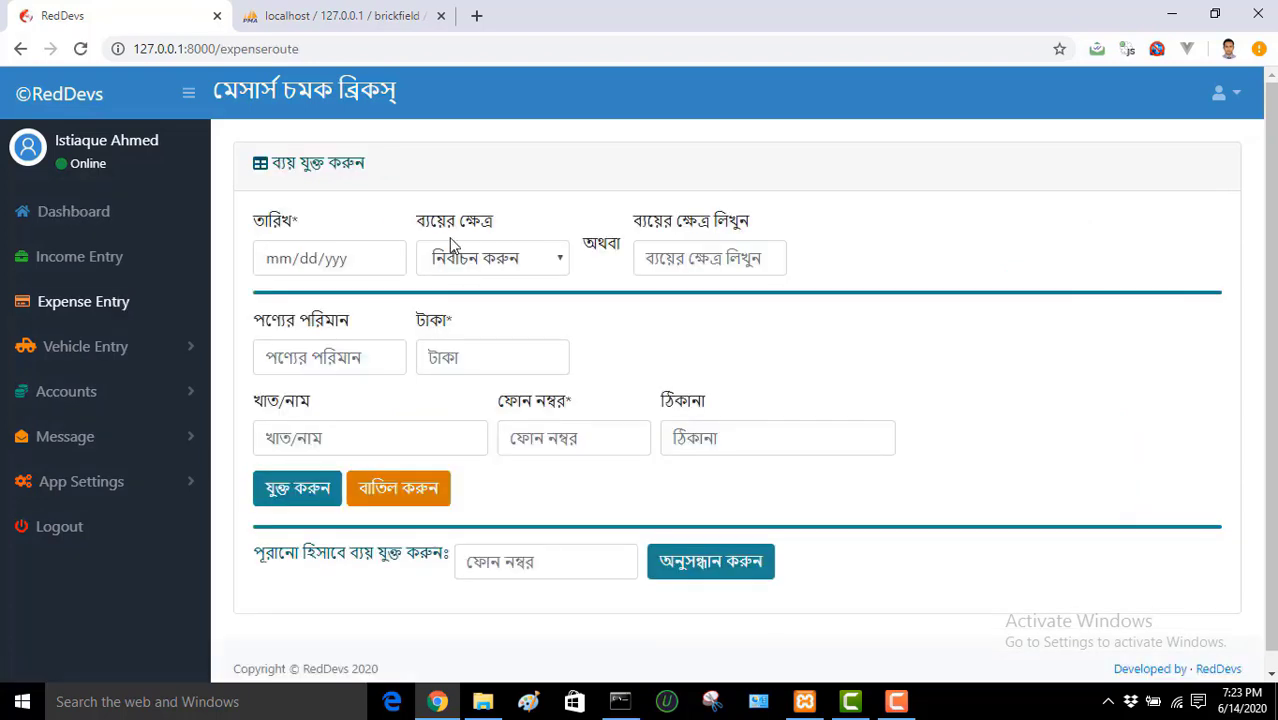
Step: Date the expense 06/14/2020 and choose মাটি কাটা as its category
{"action": "left_click", "coordinate": [384, 258]}
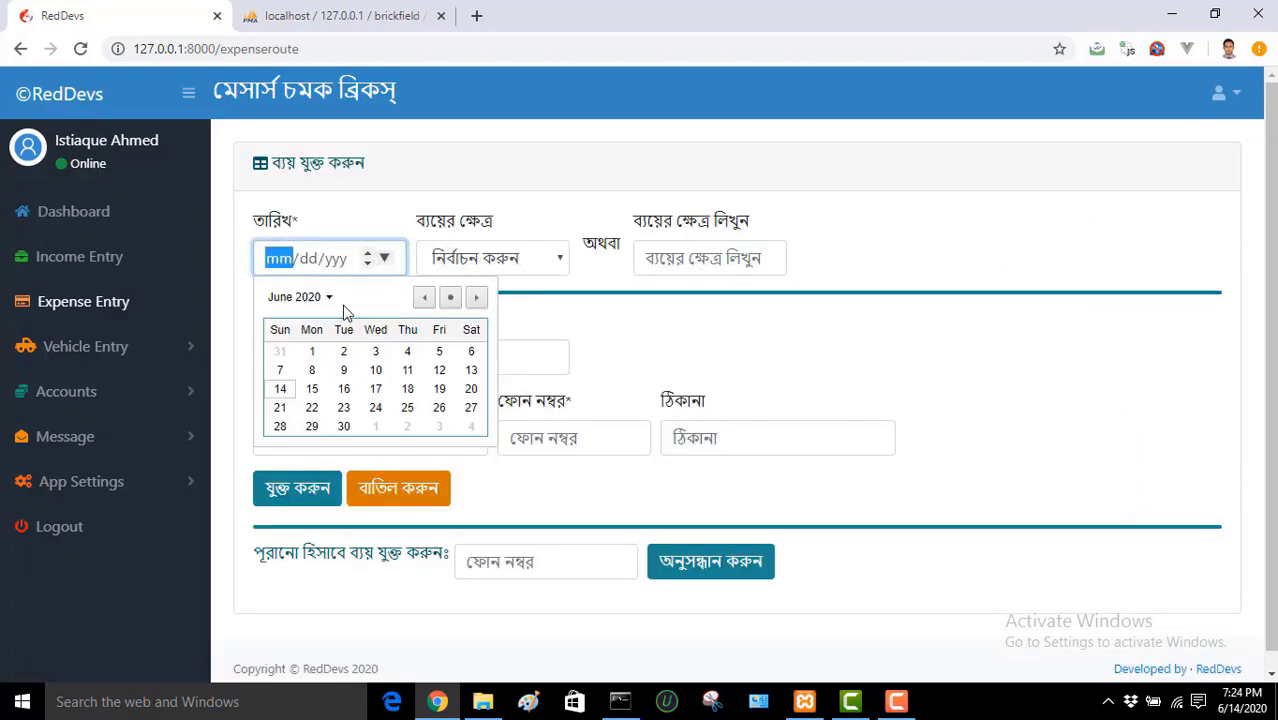
{"action": "left_click", "coordinate": [280, 389]}
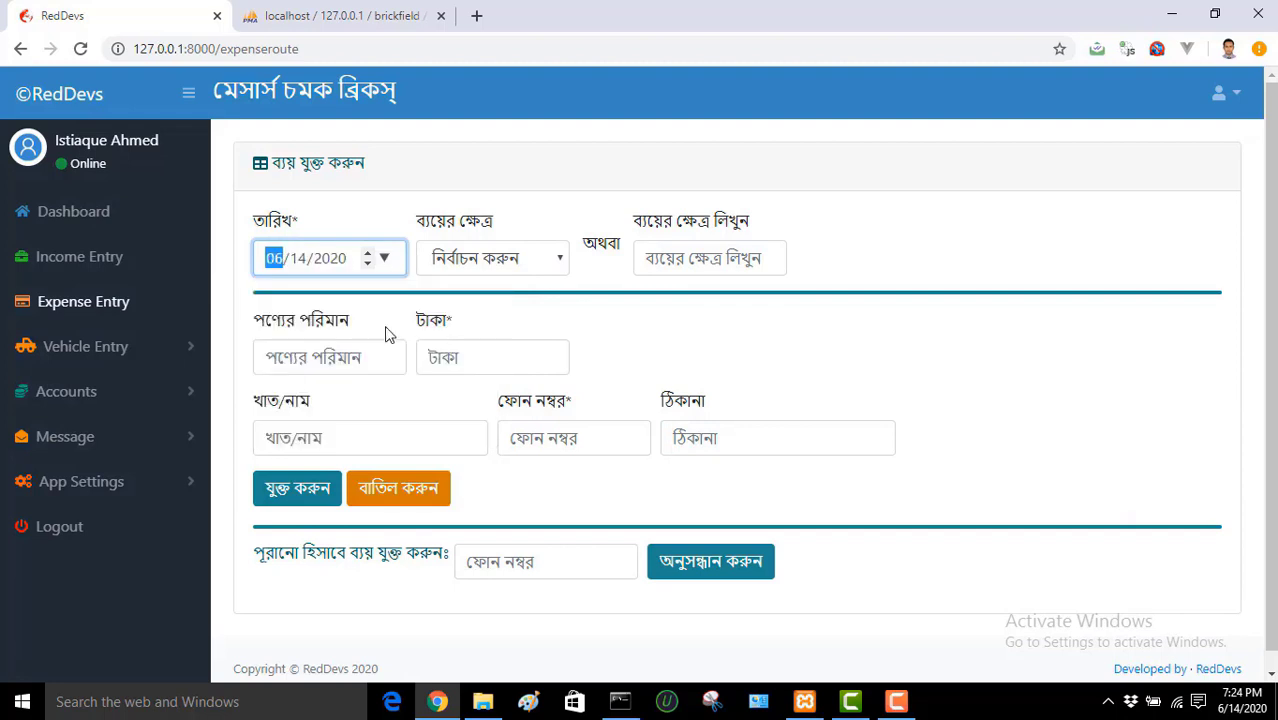
{"action": "left_click", "coordinate": [503, 268]}
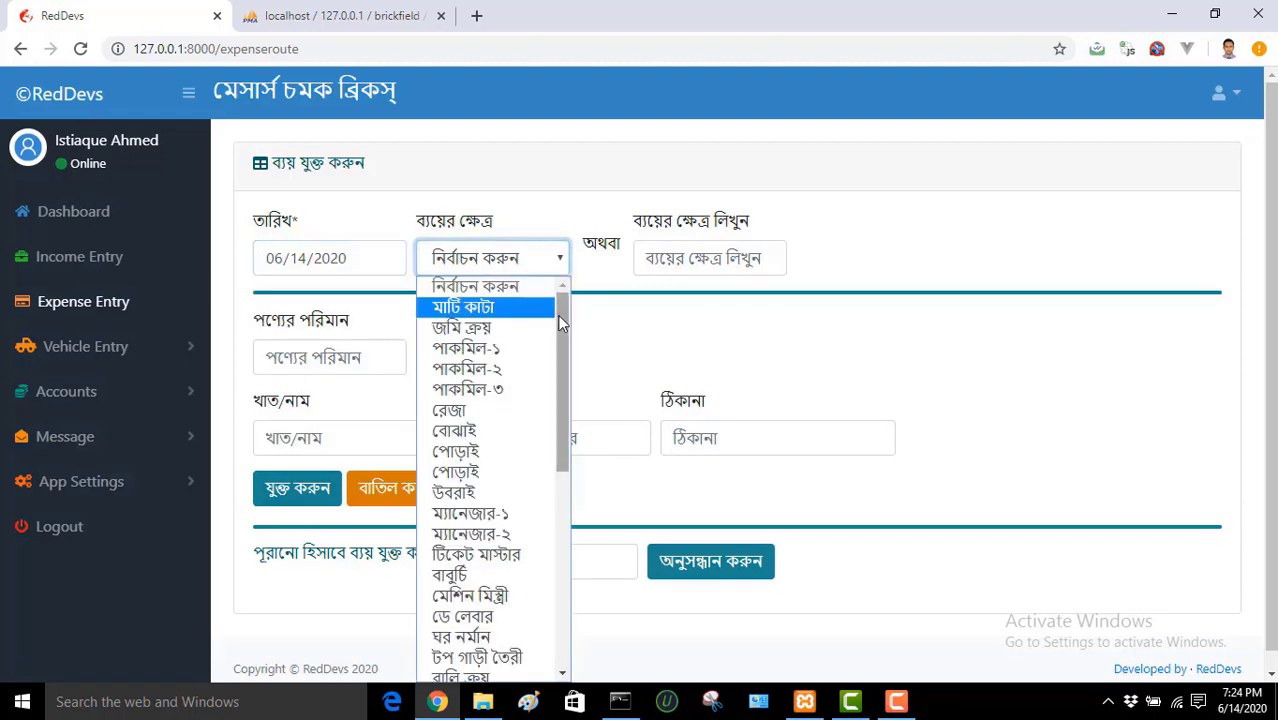
{"action": "left_click_drag", "start_coordinate": [560, 322], "coordinate": [557, 508]}
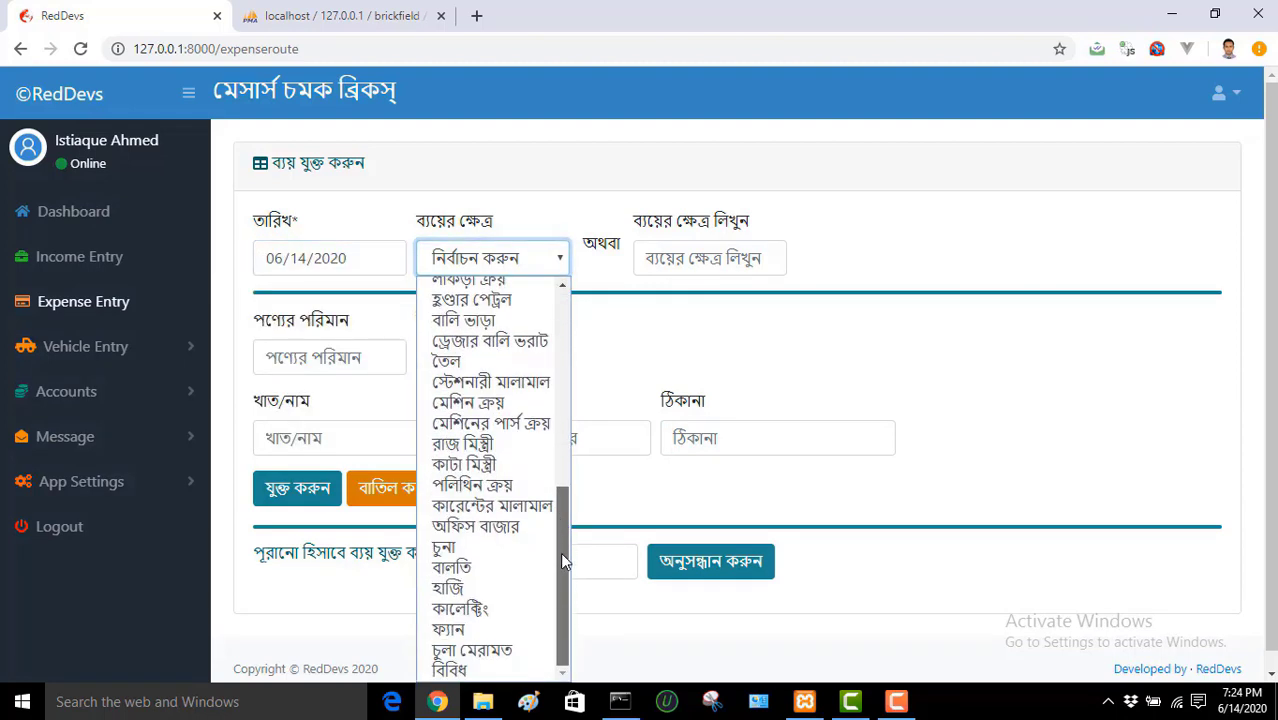
{"action": "left_click_drag", "start_coordinate": [560, 552], "coordinate": [570, 316]}
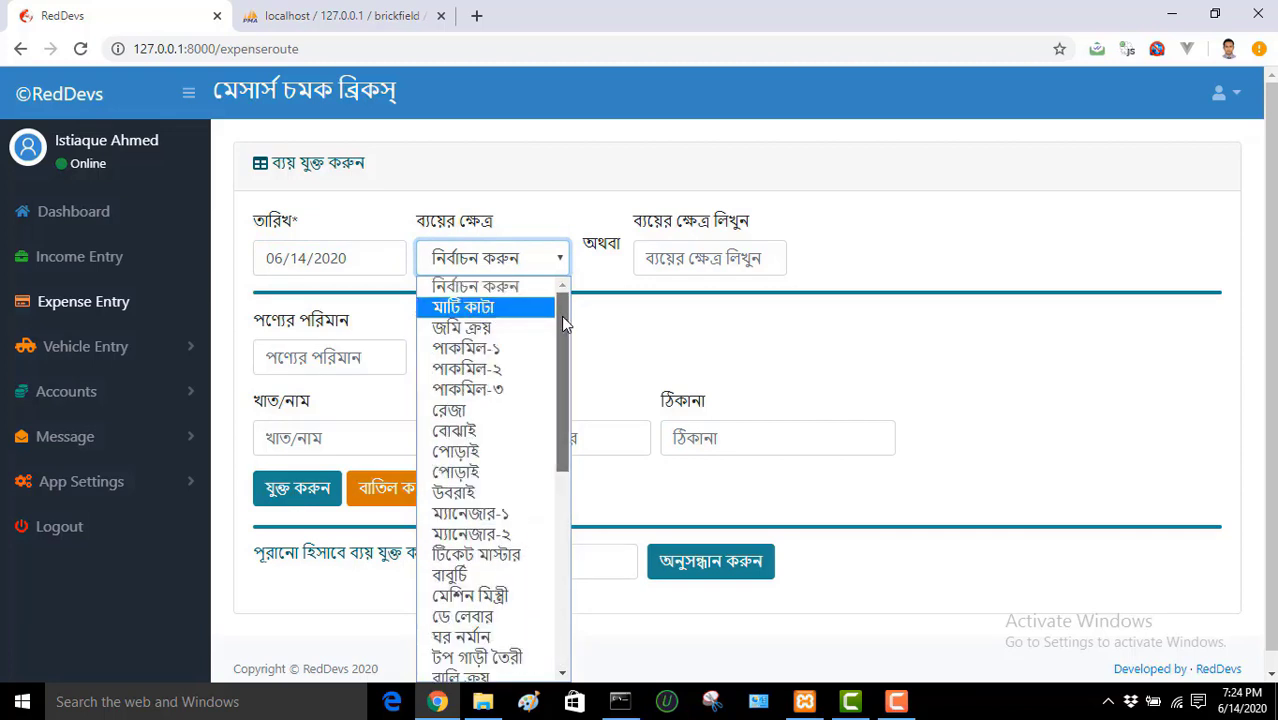
{"action": "left_click", "coordinate": [498, 309]}
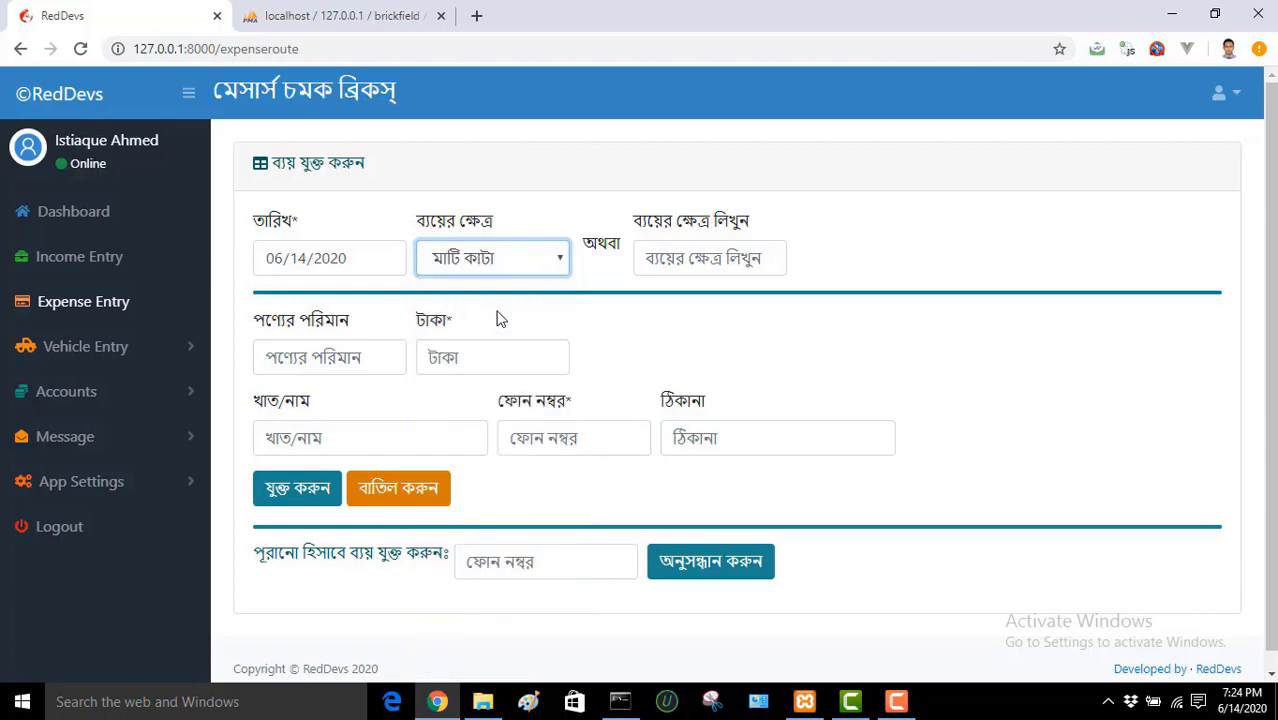
{"action": "left_click", "coordinate": [701, 258]}
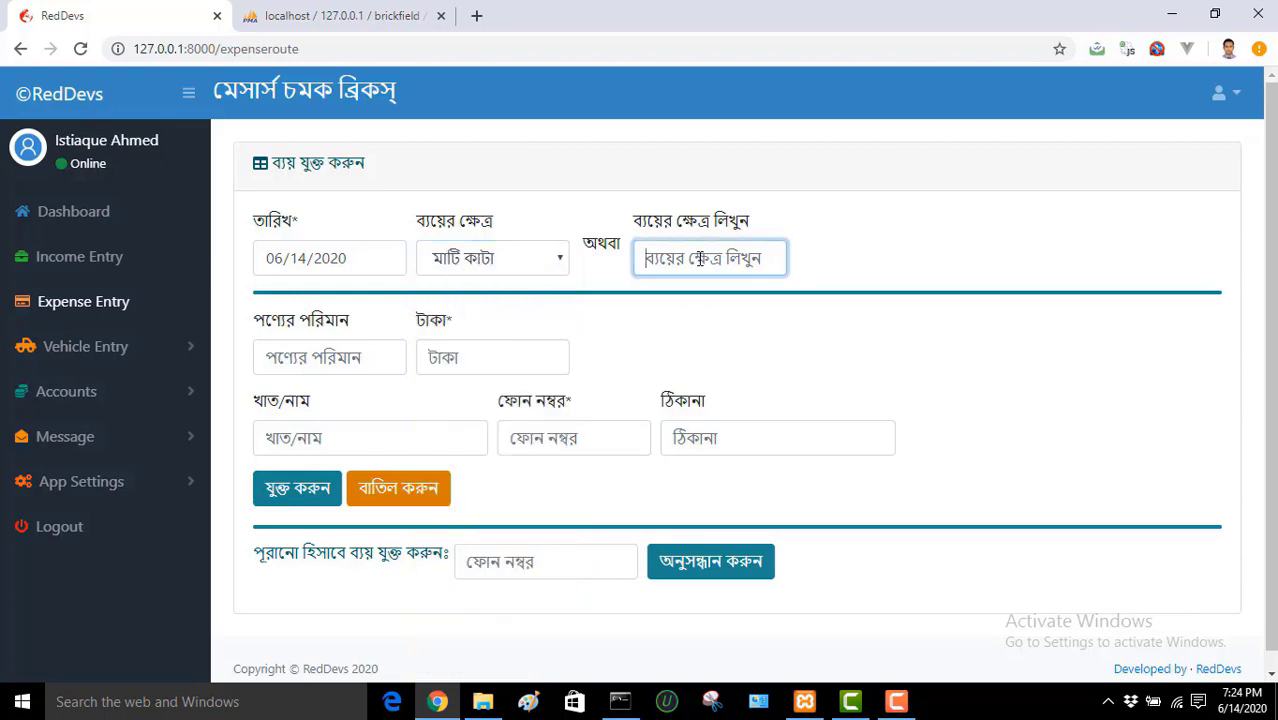
Step: Enter product quantity 1 Acre and amount 50000
{"action": "left_click", "coordinate": [364, 362]}
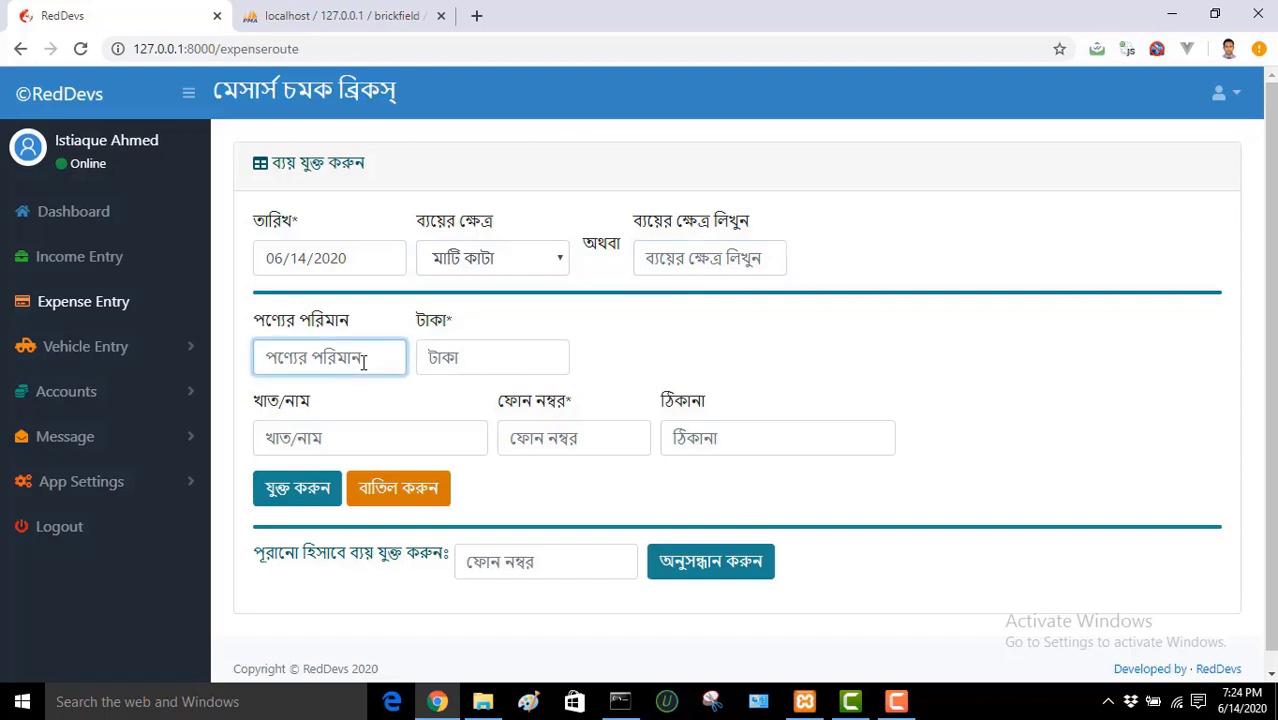
{"action": "type", "text": "1"}
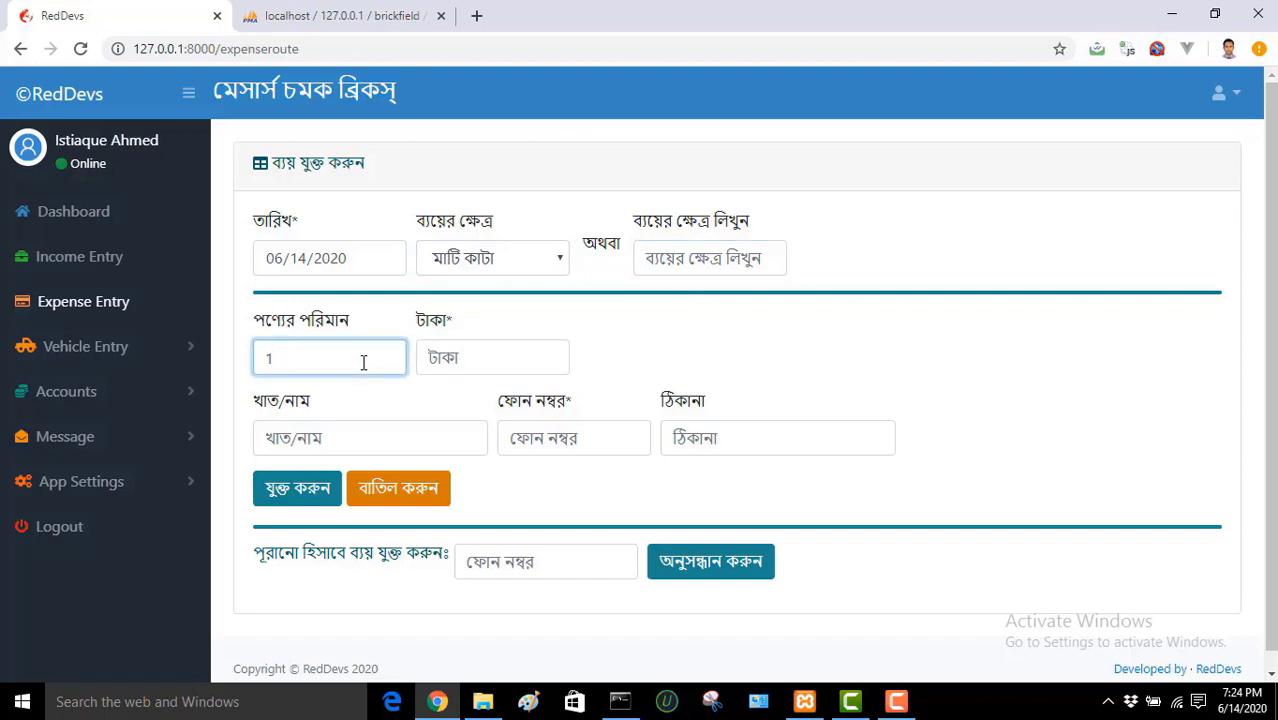
{"action": "type", "text": " Acre"}
{"action": "left_click", "coordinate": [455, 355]}
{"action": "type", "text": "50000"}
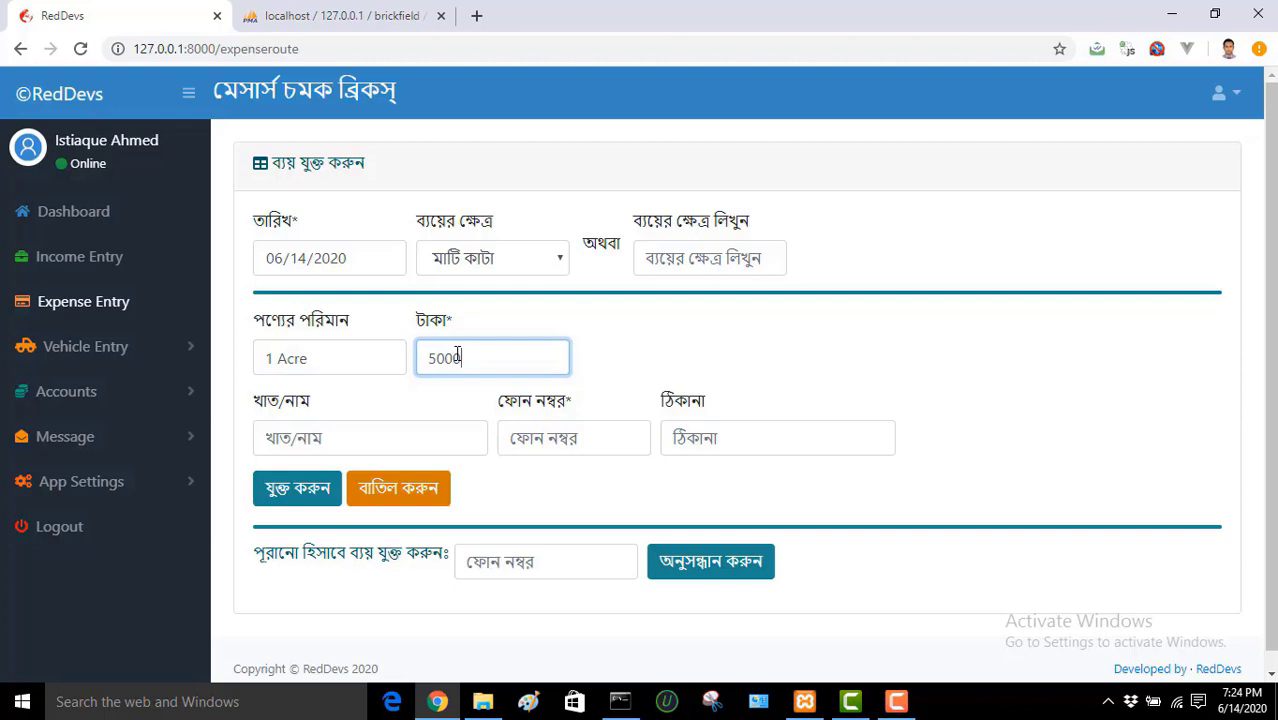
{"action": "left_click", "coordinate": [455, 443]}
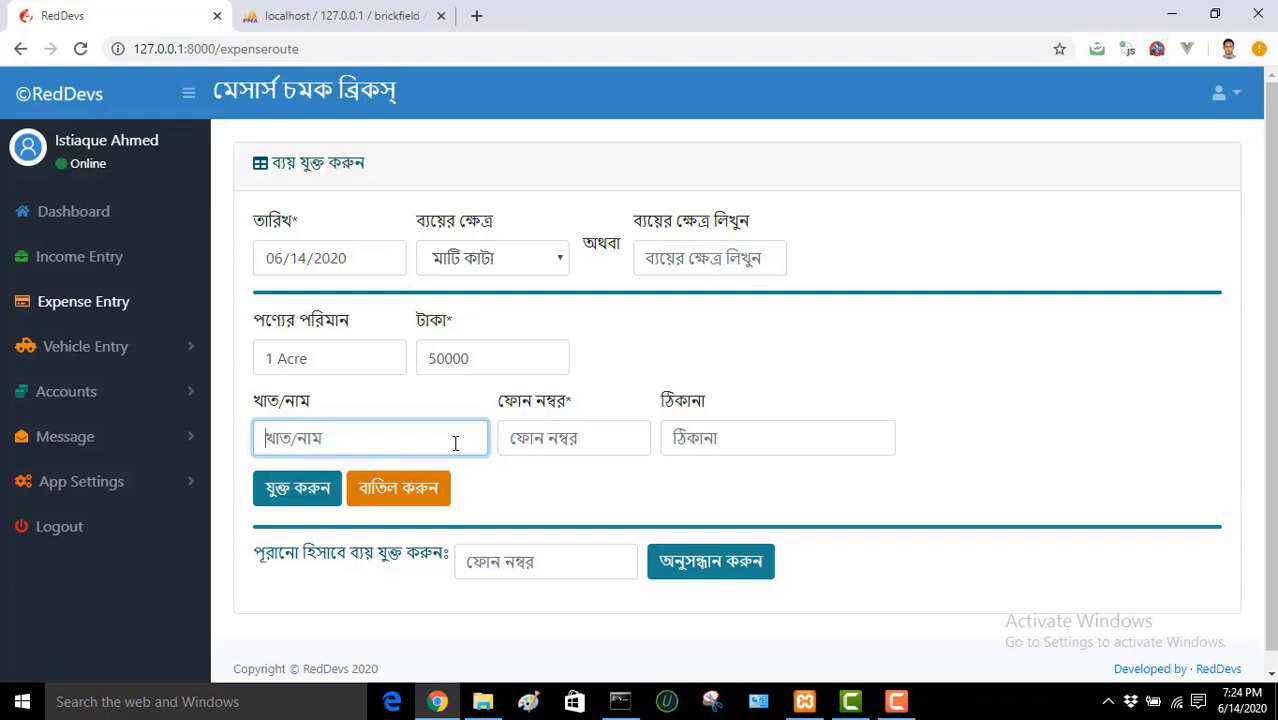
Step: Fill খাত/নাম, ফোন নম্বর and ঠিকানা with the payee's name, corrected phone number and address
{"action": "type", "text": "Mr . Dalim"}
{"action": "left_click", "coordinate": [630, 437]}
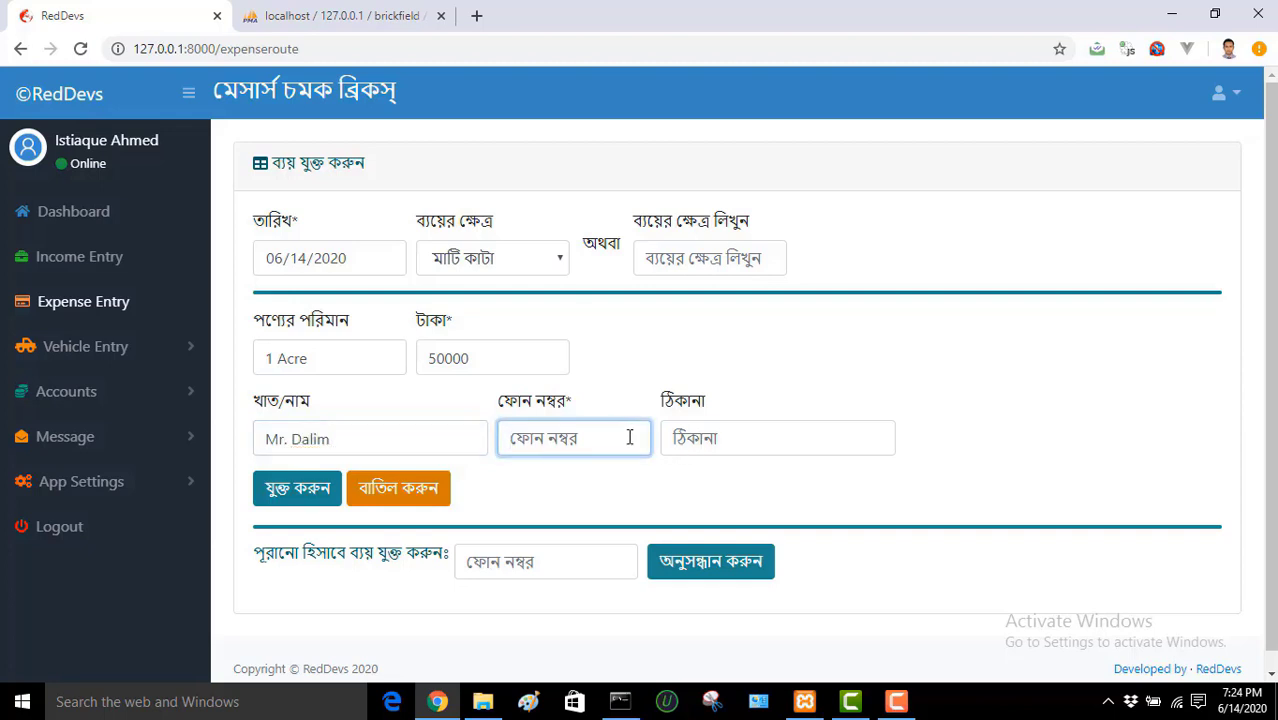
{"action": "type", "text": "123456789"}
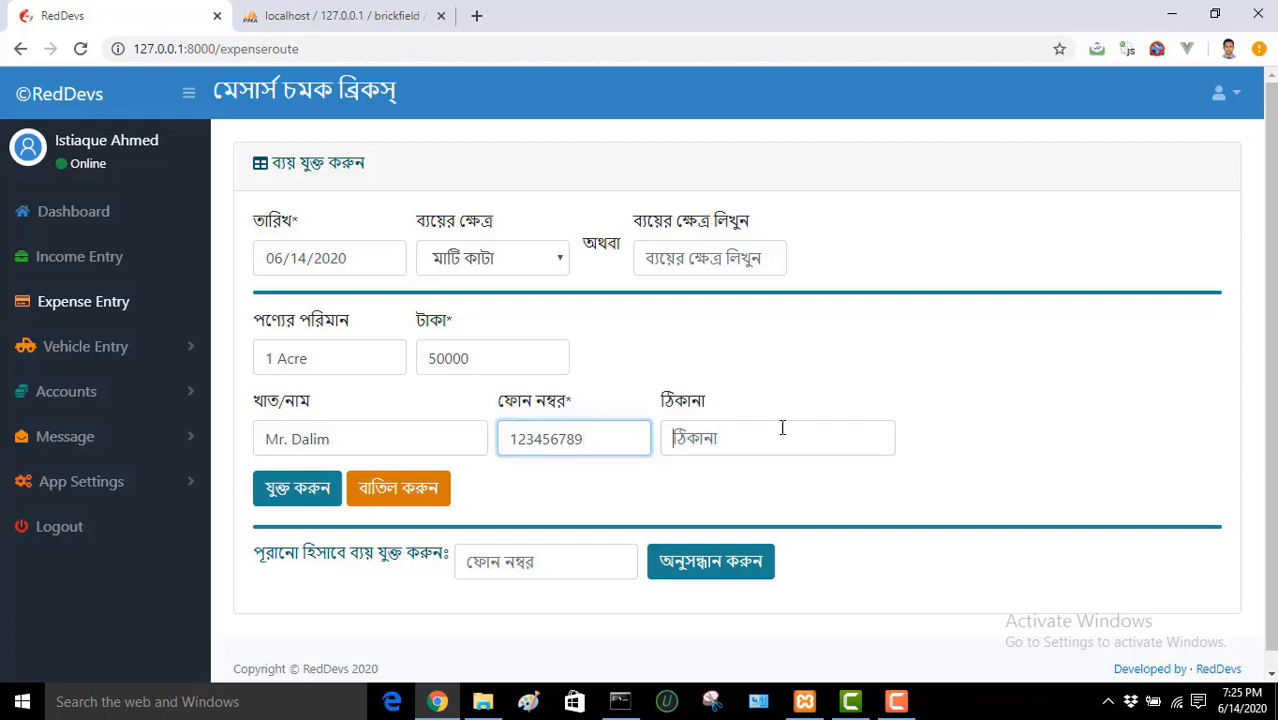
{"action": "left_click", "coordinate": [783, 425]}
{"action": "type", "text": "Dhaka"}
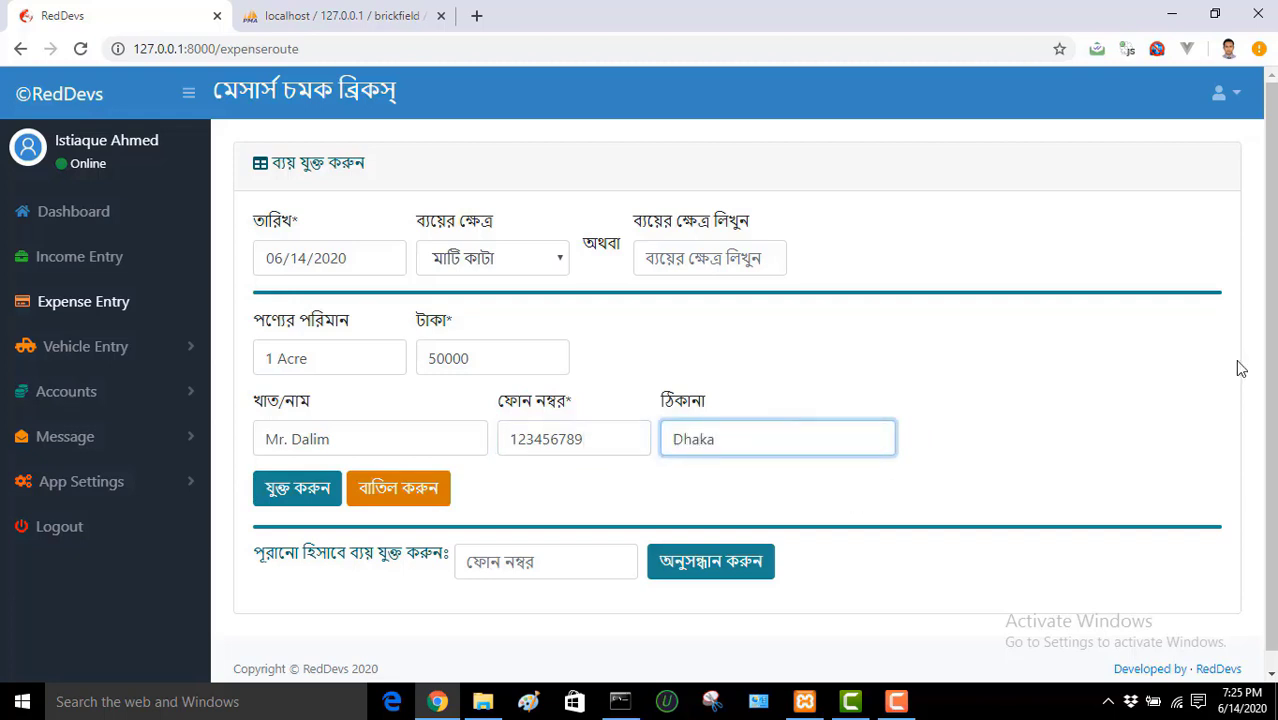
{"action": "scroll", "coordinate": [1270, 370], "scroll_direction": "down", "scroll_amount": 1}
{"action": "scroll", "coordinate": [1270, 370], "scroll_direction": "up", "scroll_amount": 1}
{"action": "left_click_drag", "start_coordinate": [584, 439], "coordinate": [505, 438]}
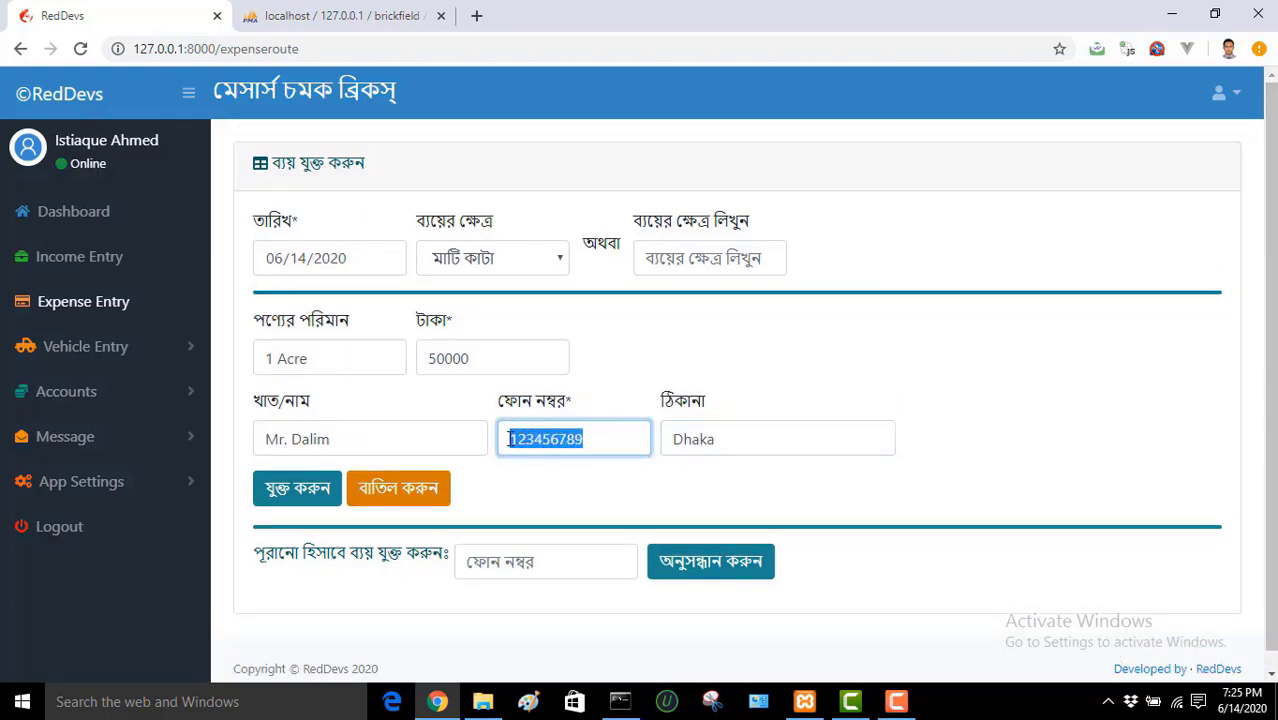
{"action": "left_click", "coordinate": [675, 377]}
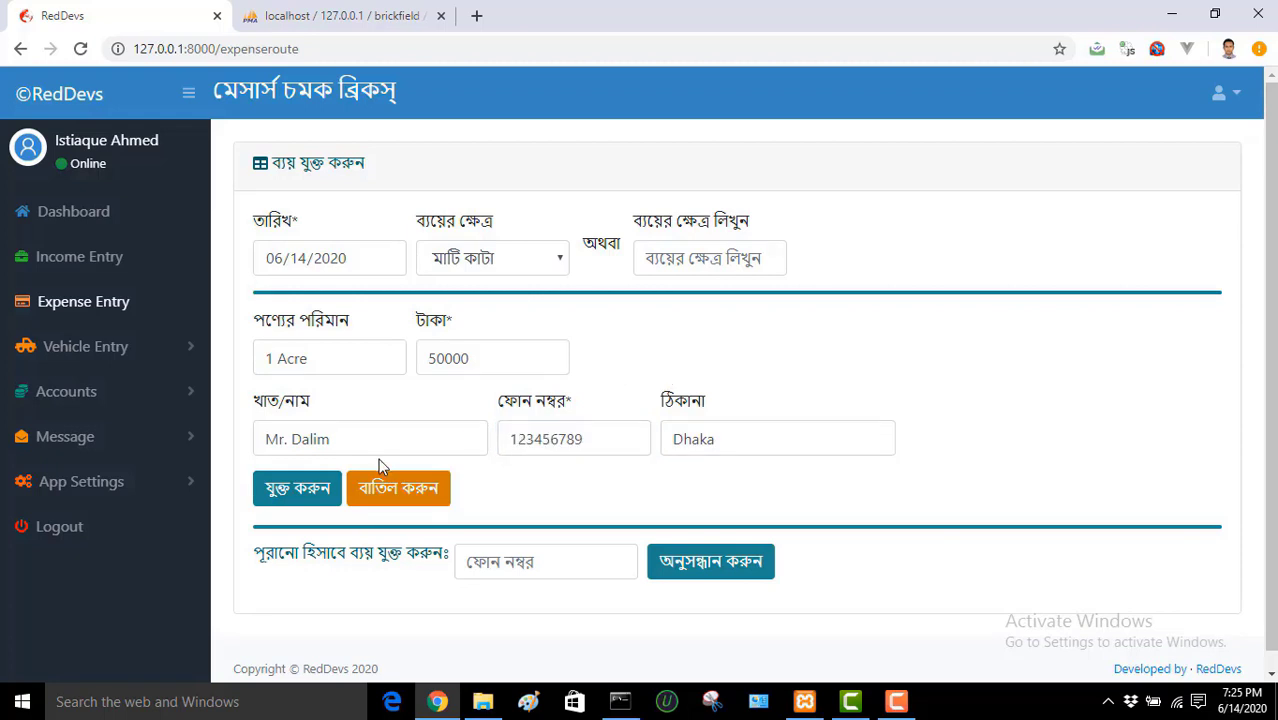
Step: Save the expense, then search old accounts by the payee's phone number
{"action": "left_click", "coordinate": [335, 489]}
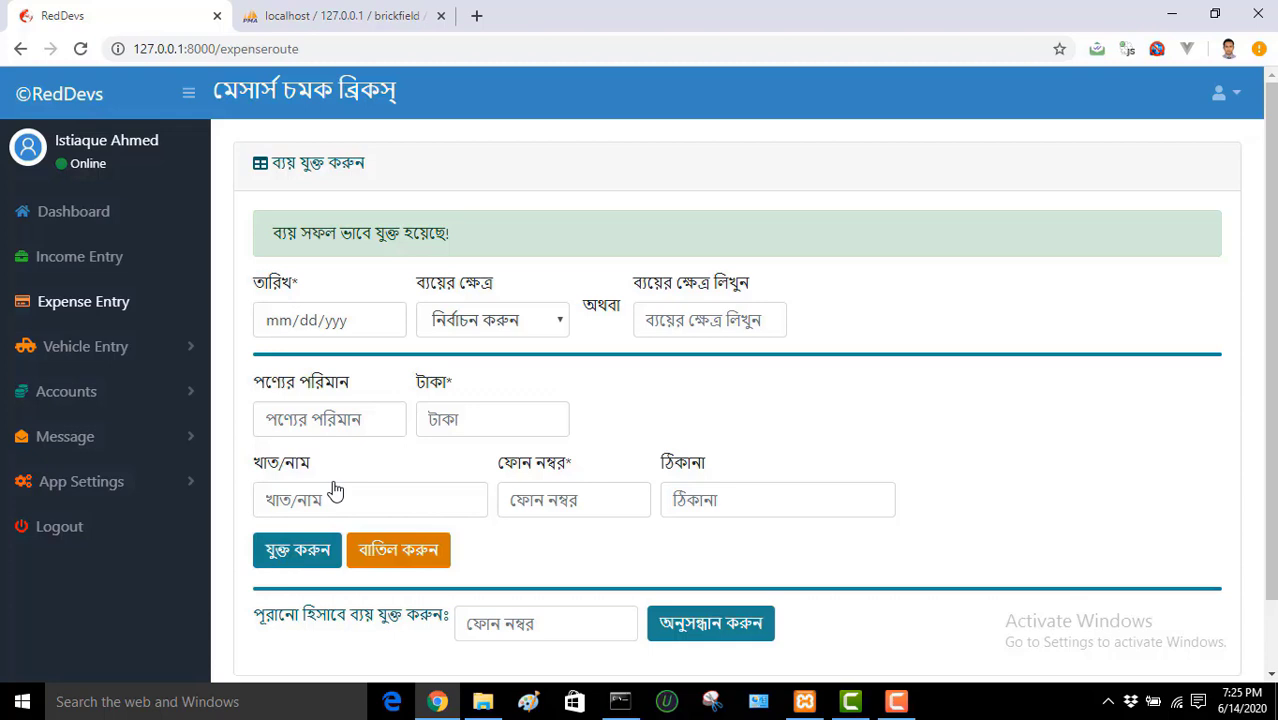
{"action": "scroll", "coordinate": [1270, 400], "scroll_direction": "down", "scroll_amount": 1}
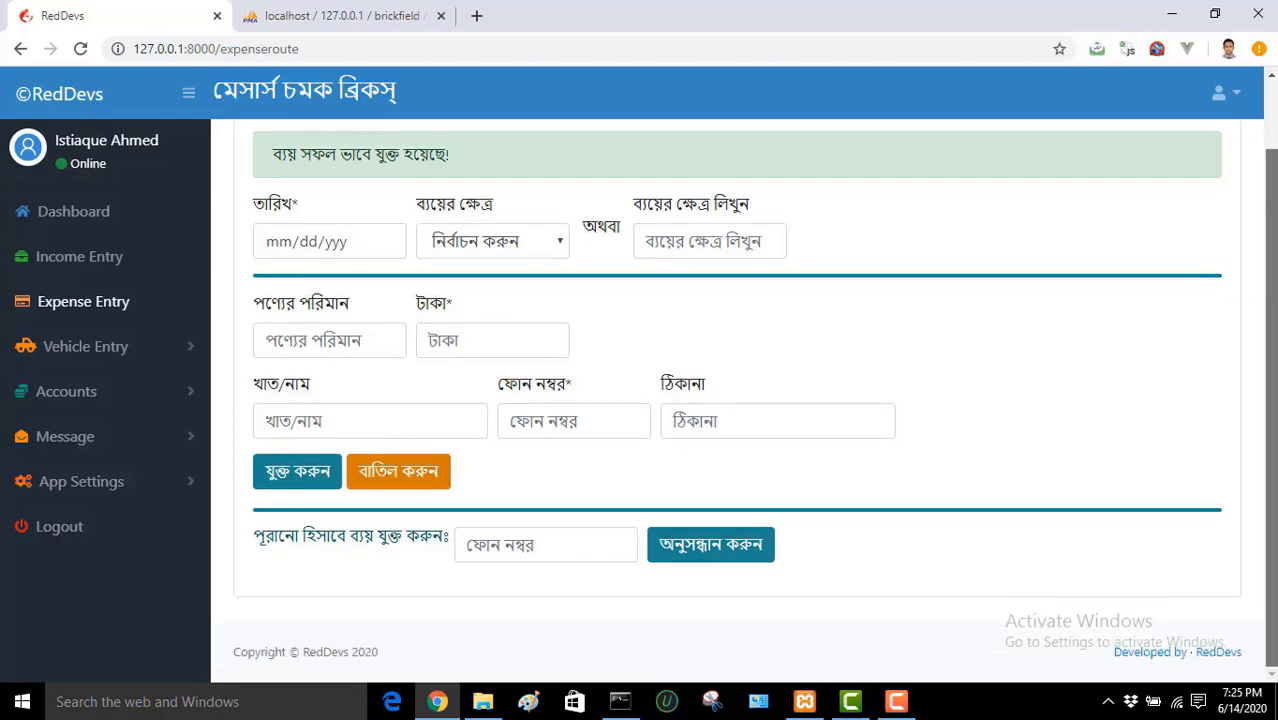
{"action": "left_click", "coordinate": [515, 545]}
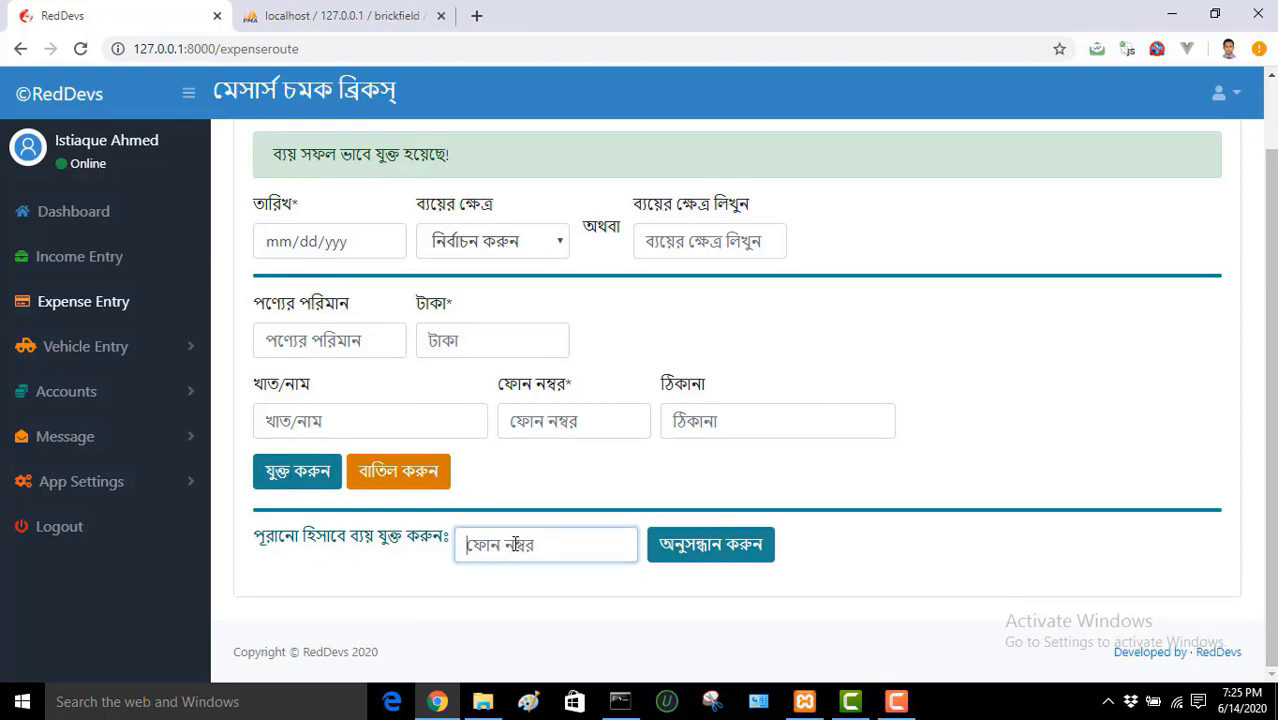
{"action": "type", "text": "1234"}
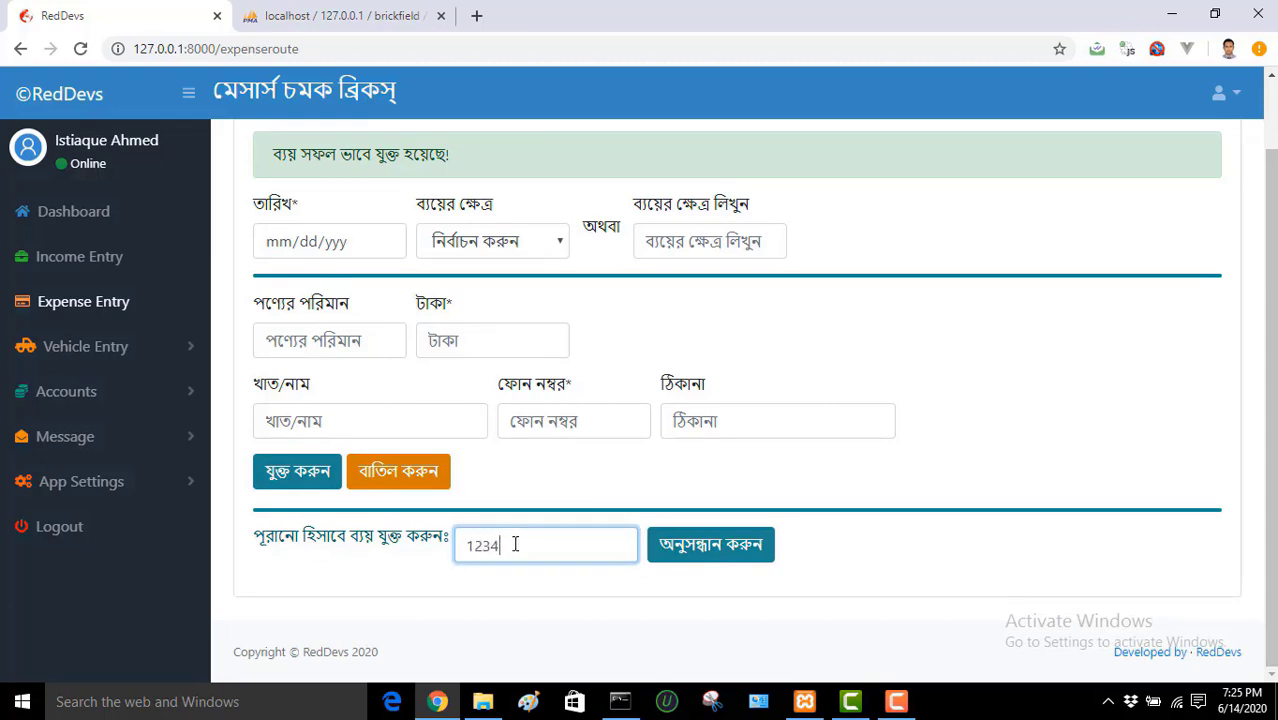
{"action": "type", "text": "56789"}
{"action": "left_click", "coordinate": [706, 548]}
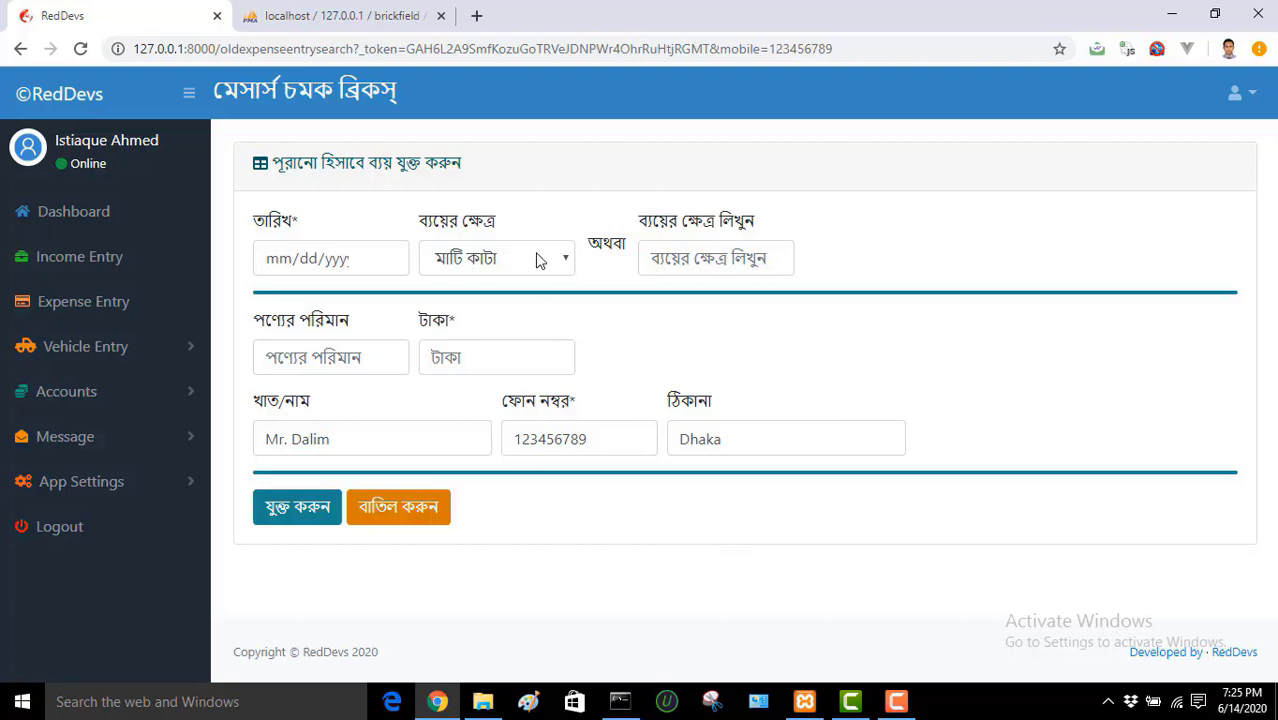
Step: Check the prefilled payee details, then set category জমি ক্রয়, quantity 1 sotok and amount 100000
{"action": "left_click", "coordinate": [398, 437]}
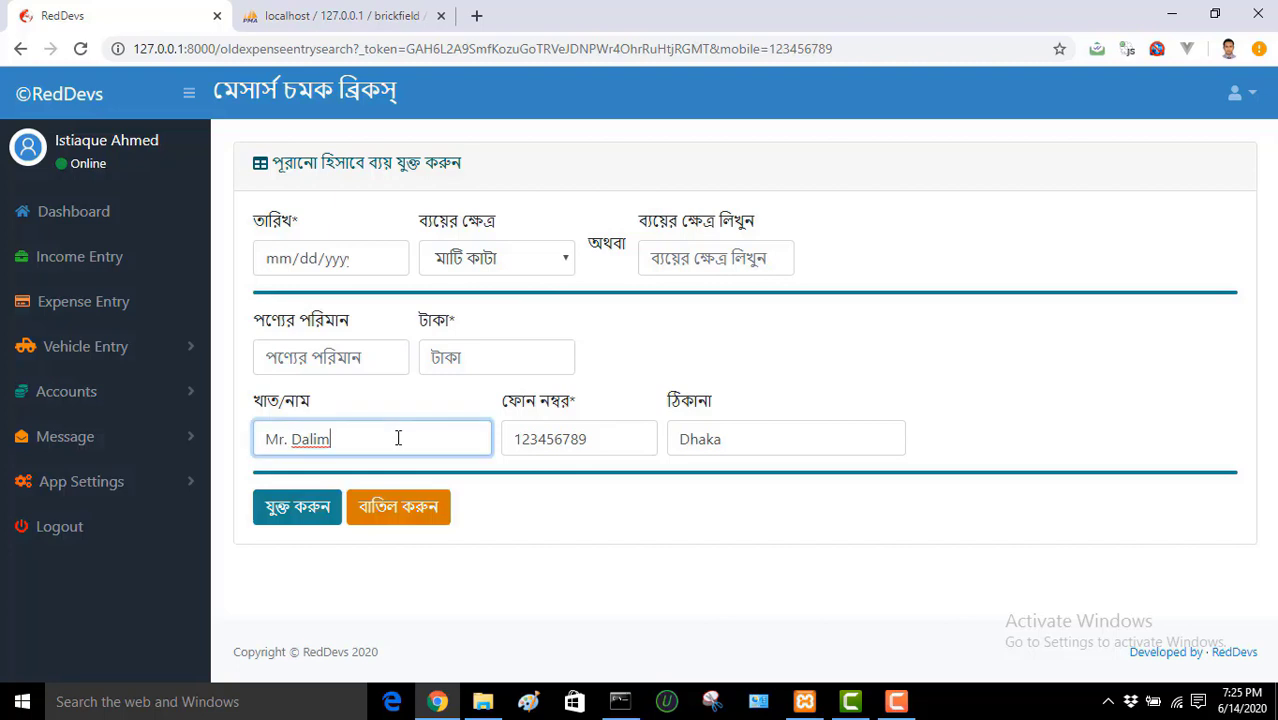
{"action": "left_click", "coordinate": [619, 440]}
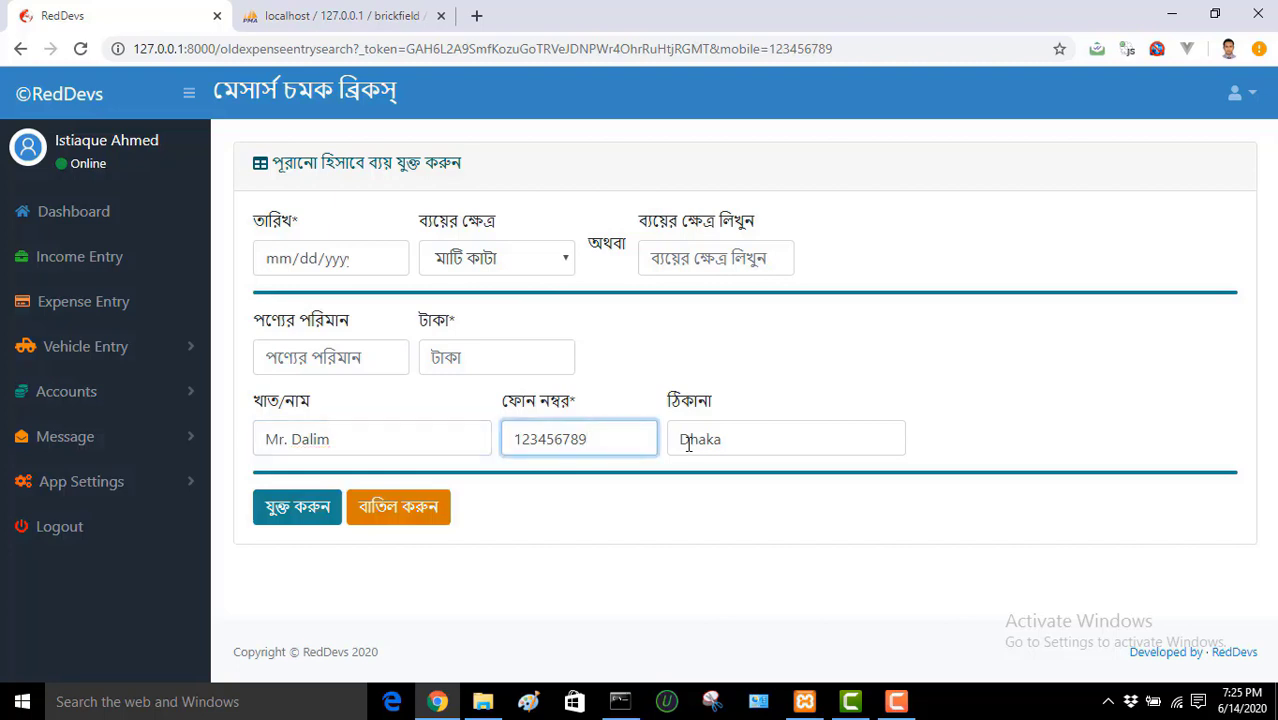
{"action": "left_click", "coordinate": [736, 443]}
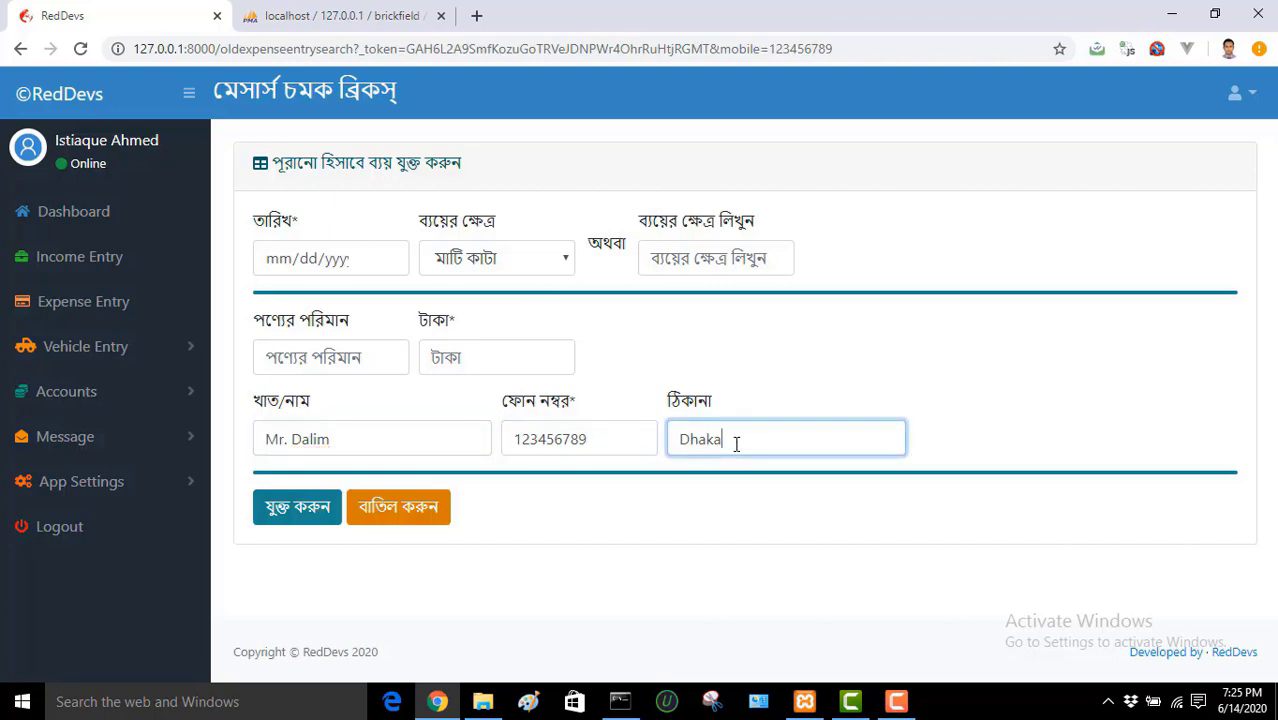
{"action": "left_click", "coordinate": [553, 257]}
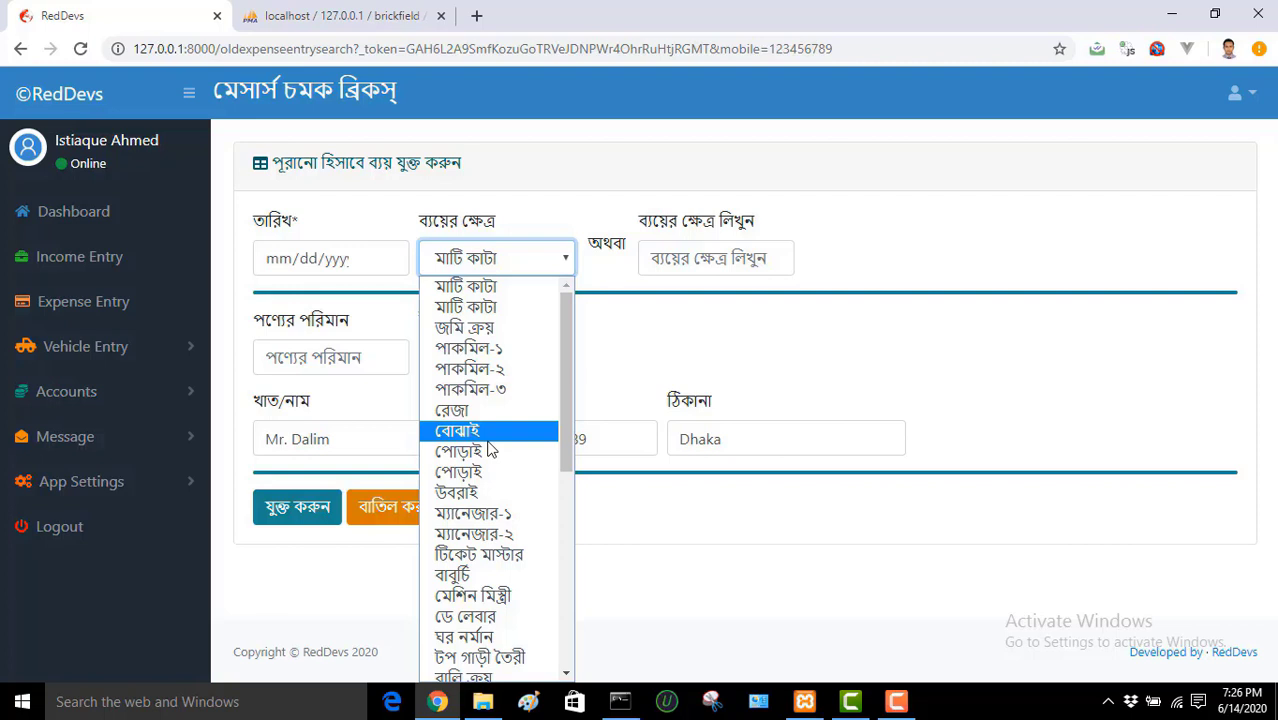
{"action": "left_click", "coordinate": [505, 333]}
{"action": "left_click", "coordinate": [357, 362]}
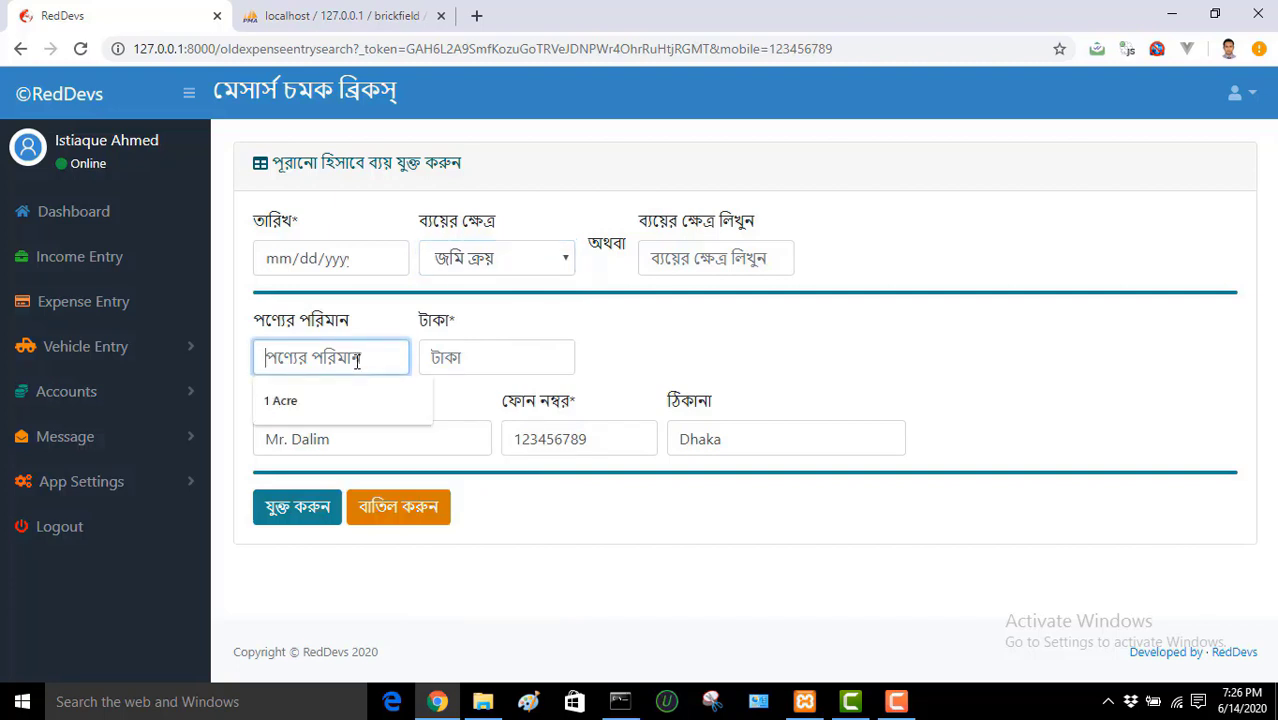
{"action": "type", "text": "1 sotok"}
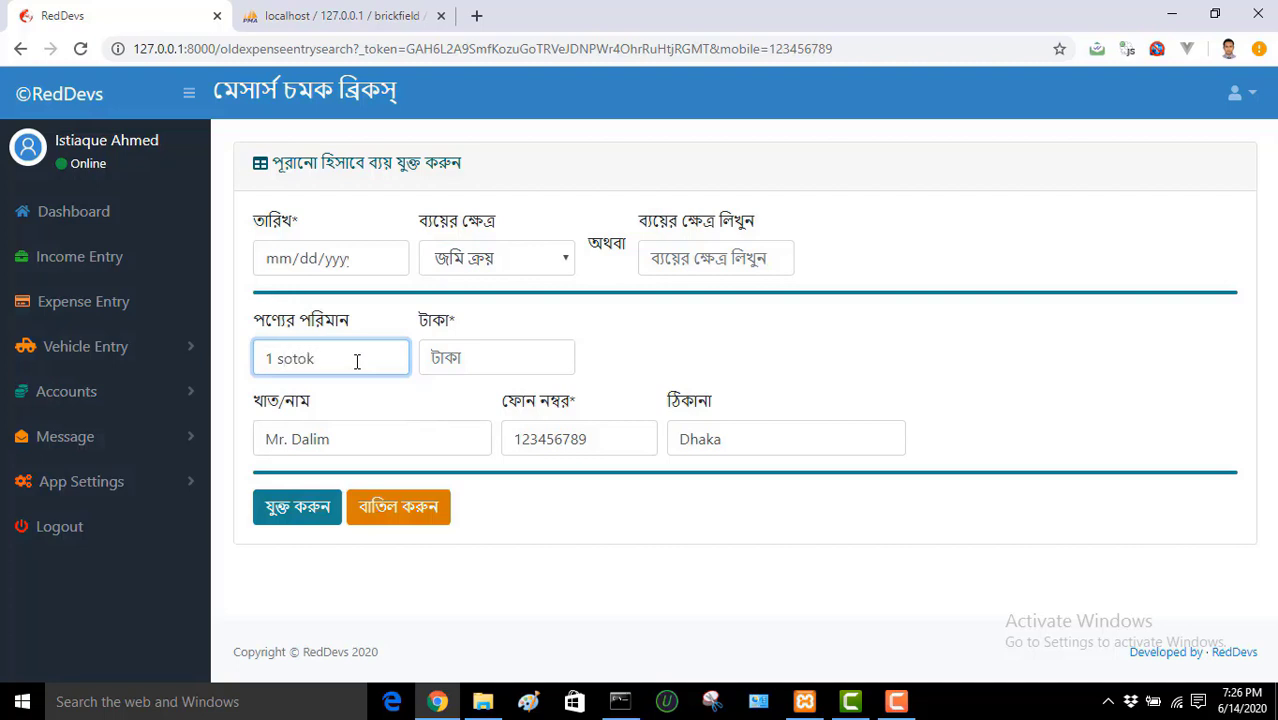
{"action": "left_click", "coordinate": [452, 361]}
{"action": "type", "text": "1"}
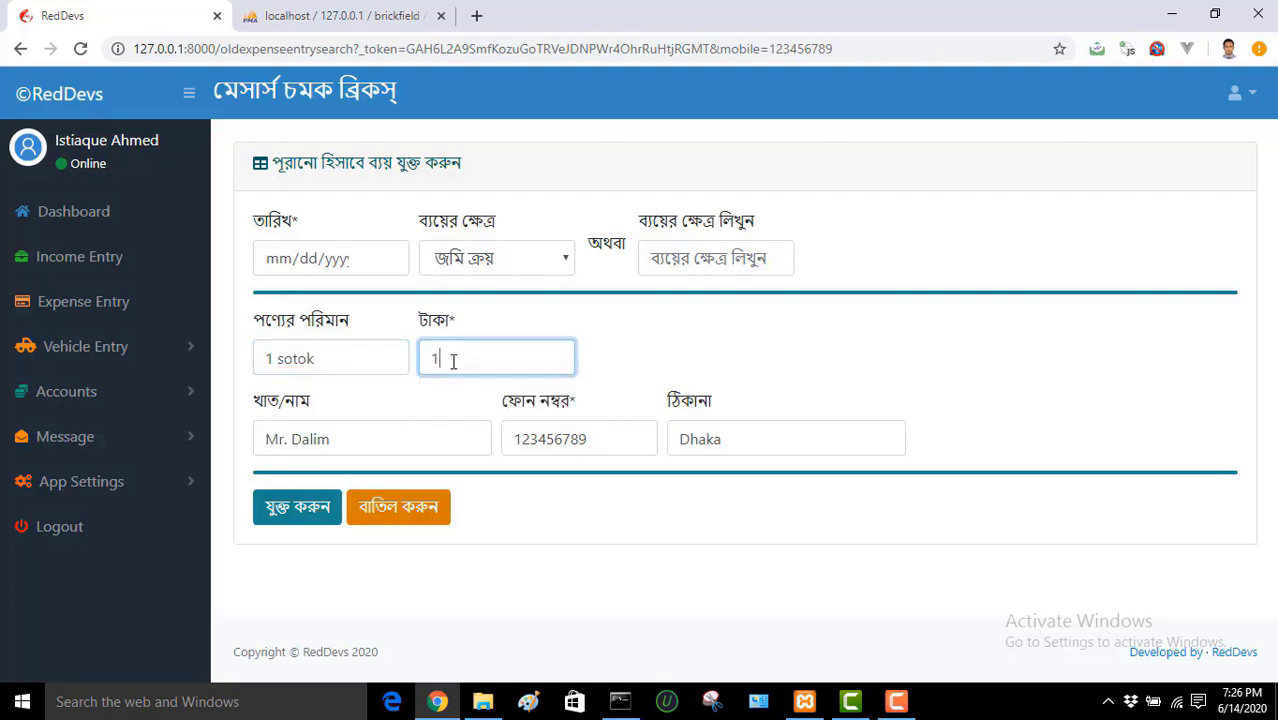
{"action": "type", "text": "00000"}
Step: Attempt to submit the old-account expense and dismiss the missing-date warning
{"action": "left_click", "coordinate": [303, 522]}
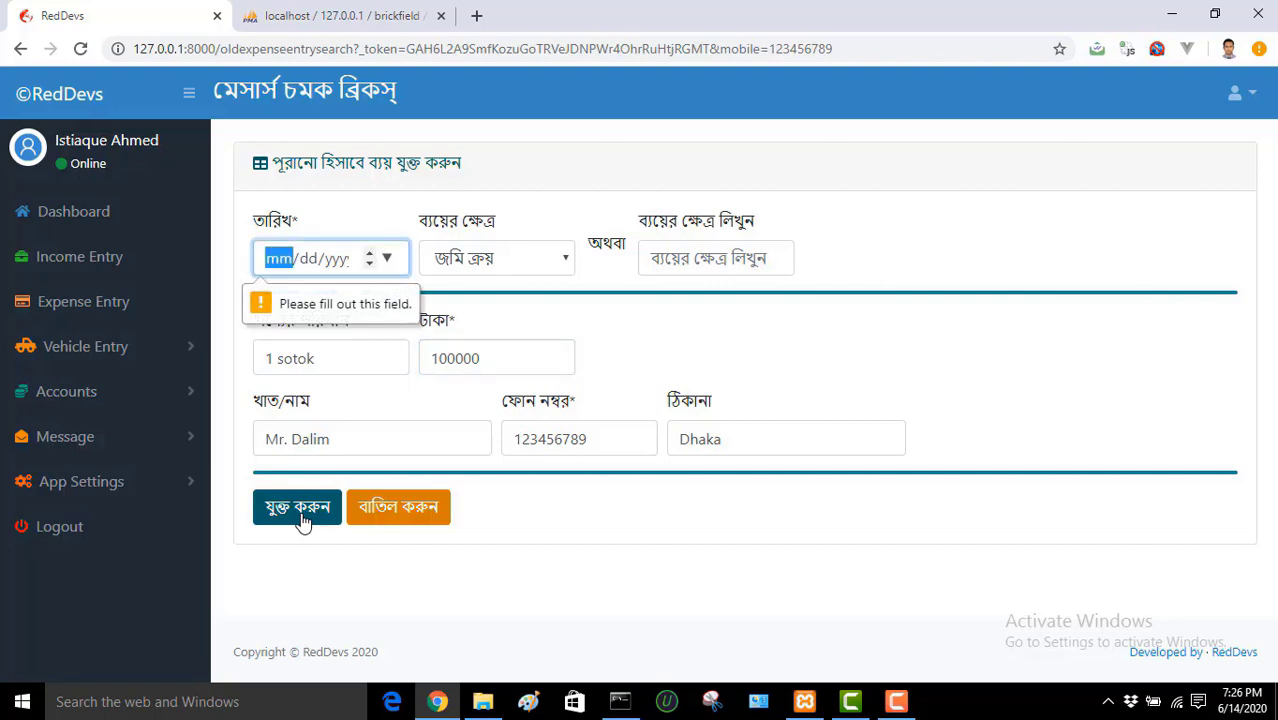
{"action": "left_click", "coordinate": [300, 220]}
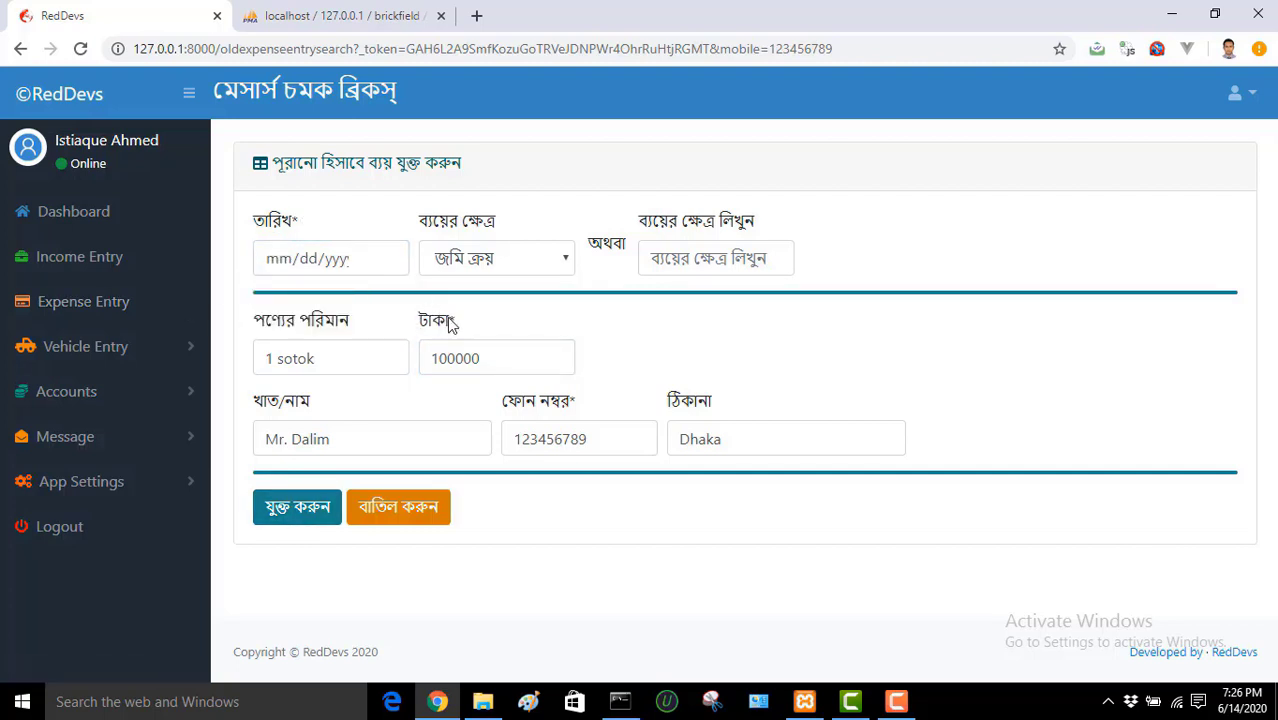
{"action": "left_click_drag", "start_coordinate": [428, 325], "coordinate": [417, 319]}
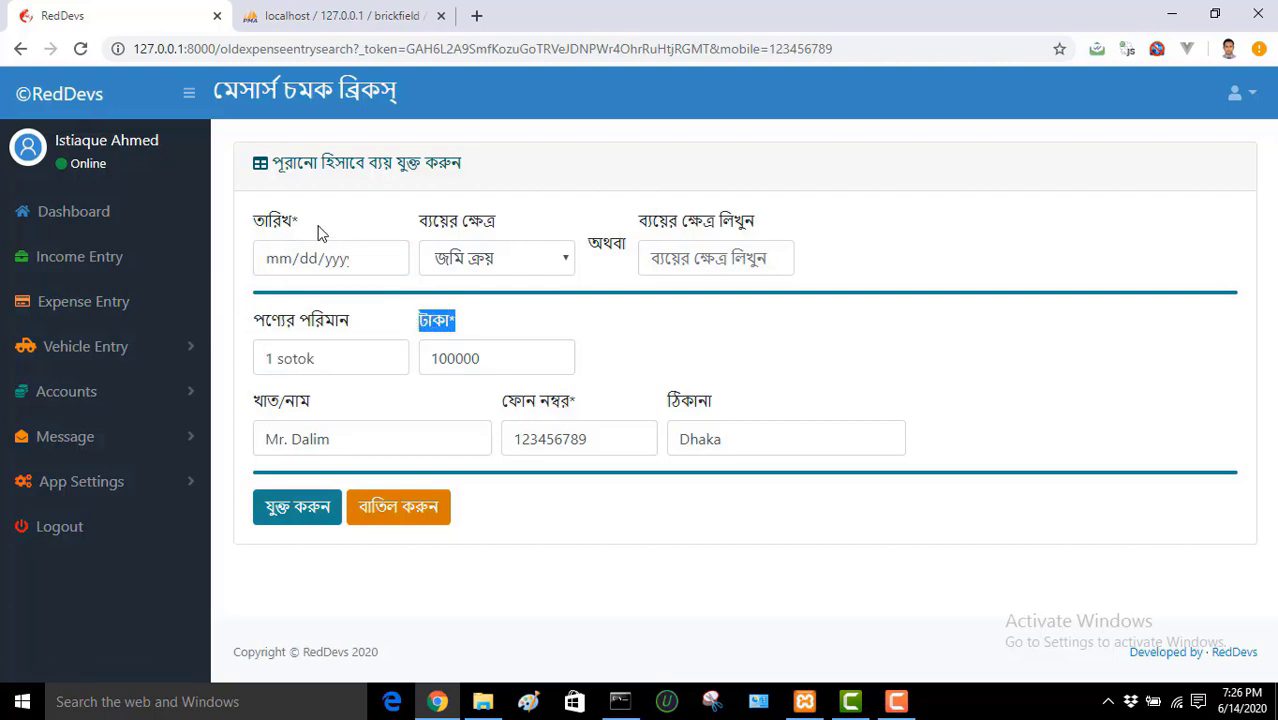
{"action": "left_click_drag", "start_coordinate": [300, 222], "coordinate": [265, 224]}
{"action": "left_click", "coordinate": [686, 320]}
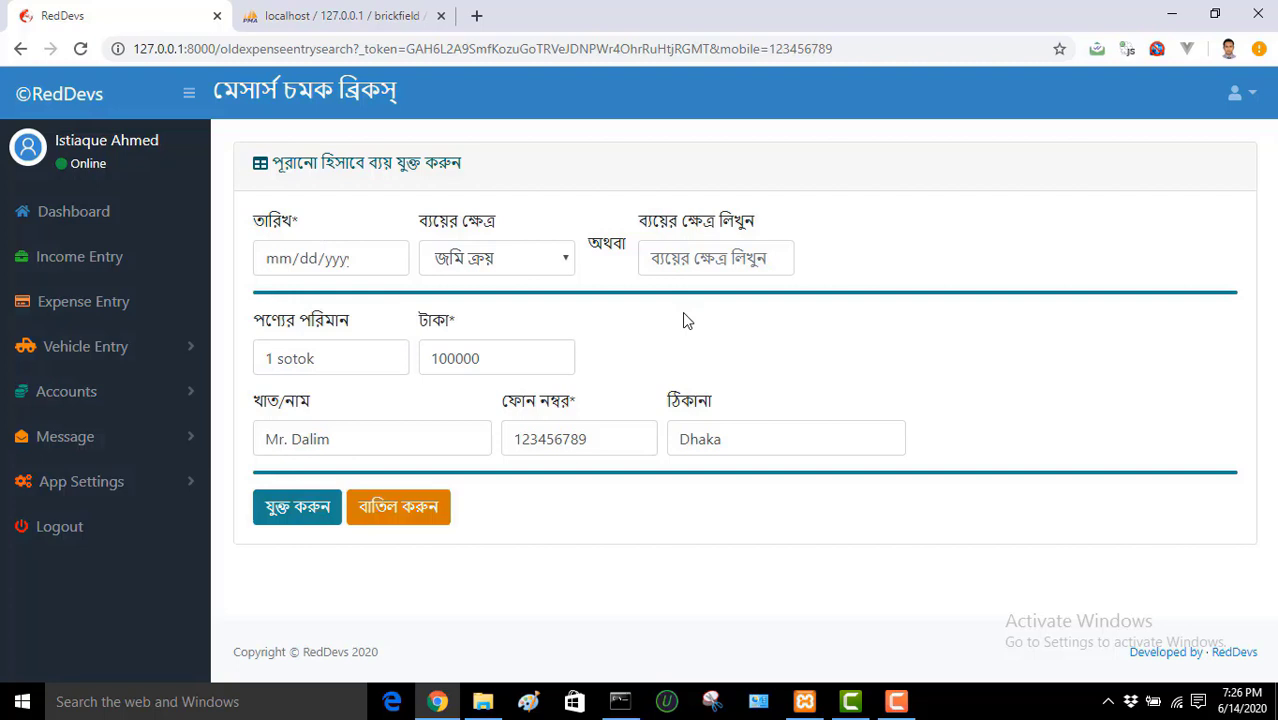
{"action": "left_click", "coordinate": [363, 442]}
{"action": "left_click", "coordinate": [513, 509]}
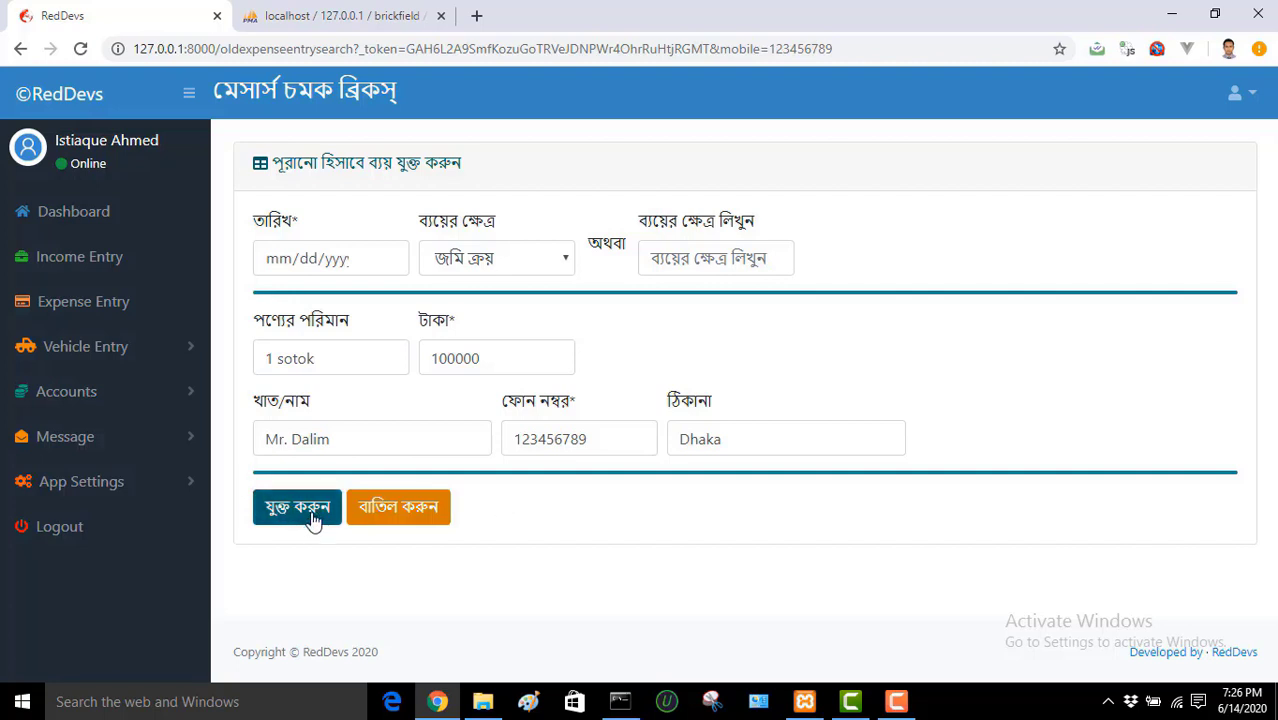
Step: Date the 100000 taka land-purchase expense 06/17/2020 and save it
{"action": "left_click", "coordinate": [313, 519]}
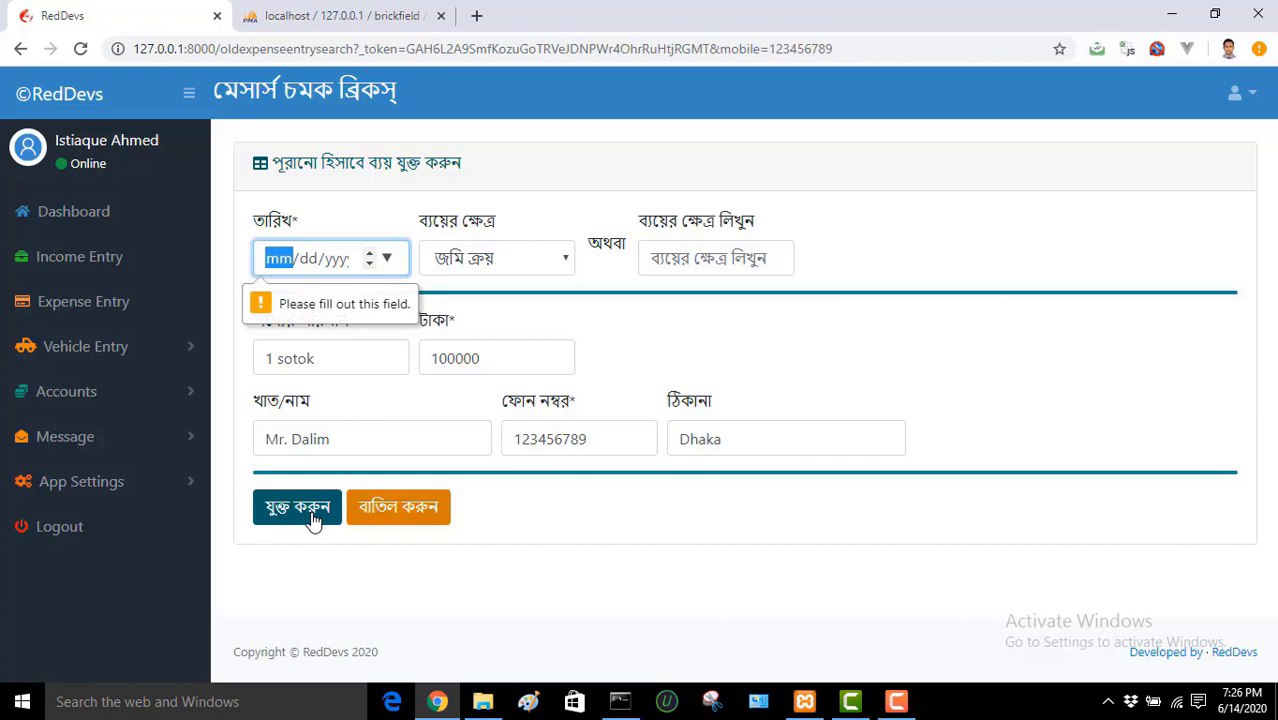
{"action": "left_click", "coordinate": [387, 258]}
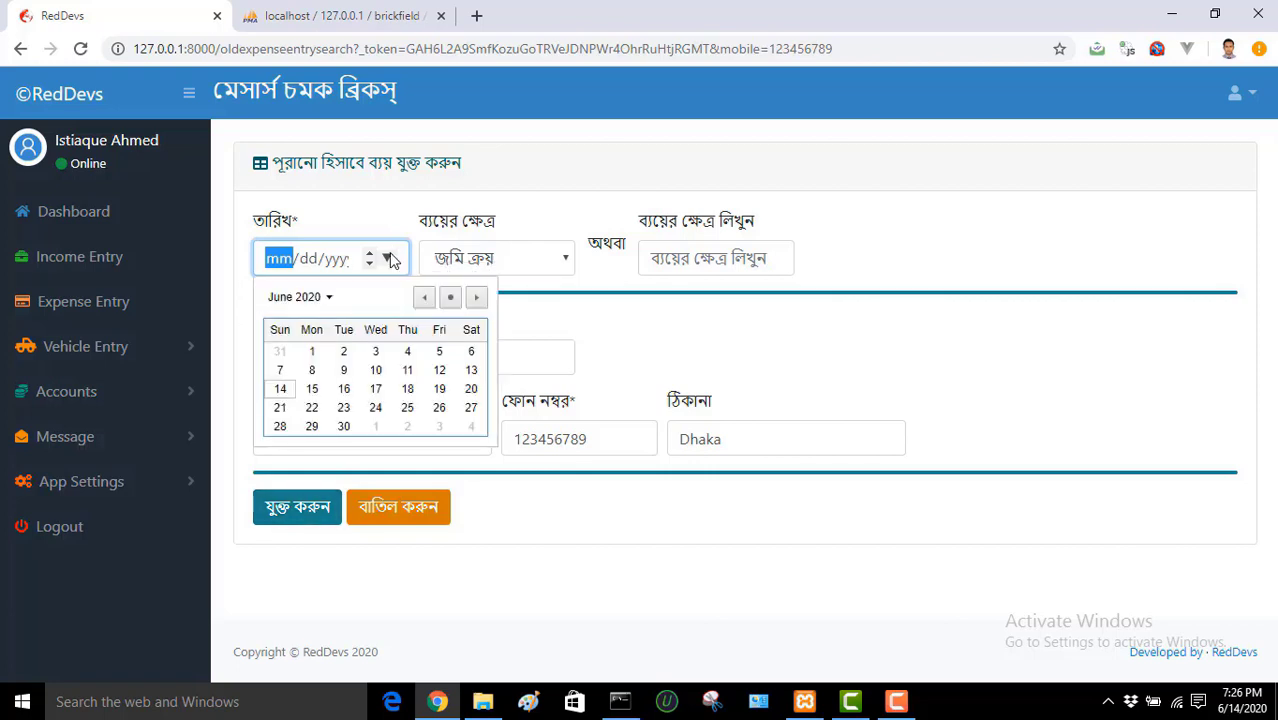
{"action": "left_click", "coordinate": [373, 389]}
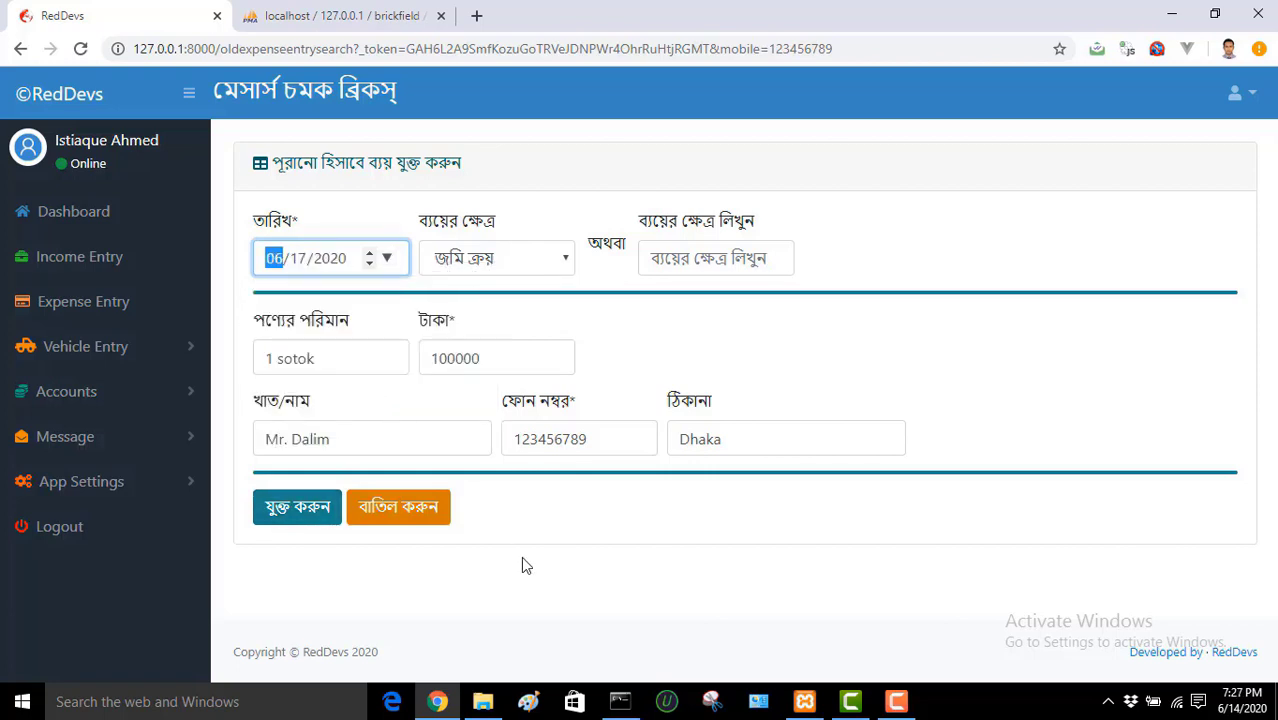
{"action": "left_click", "coordinate": [545, 535]}
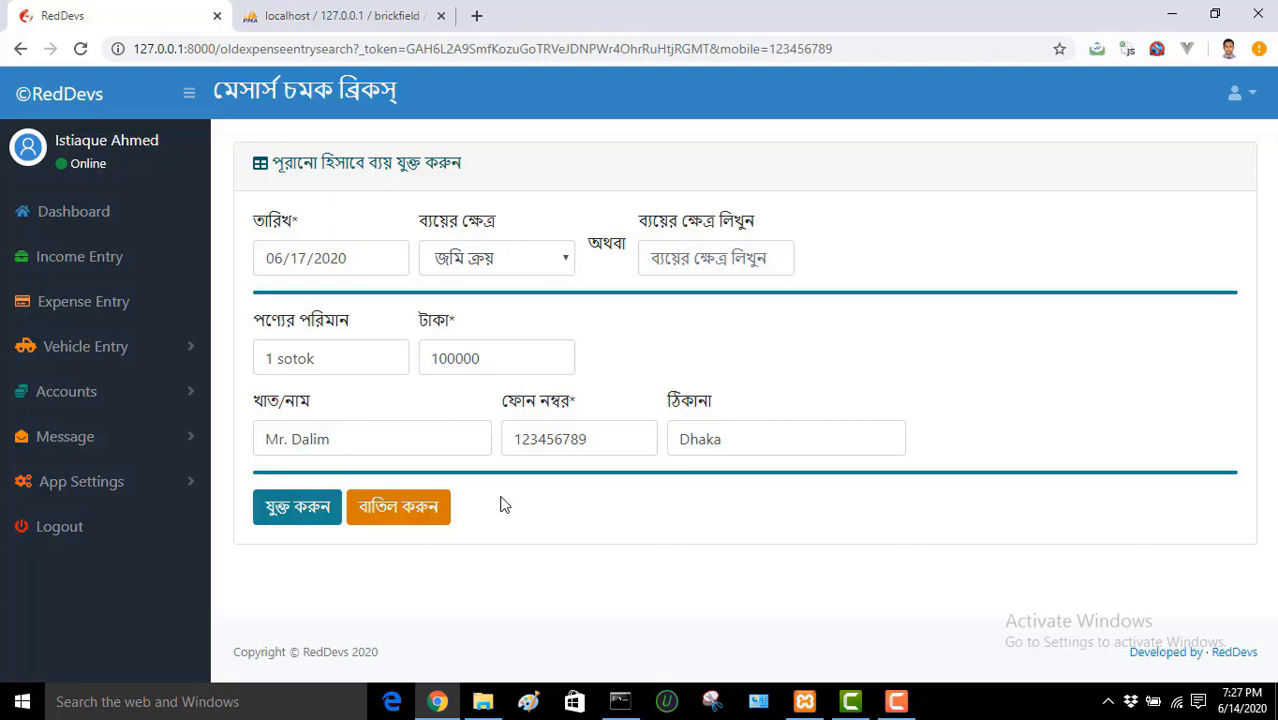
{"action": "left_click", "coordinate": [325, 510]}
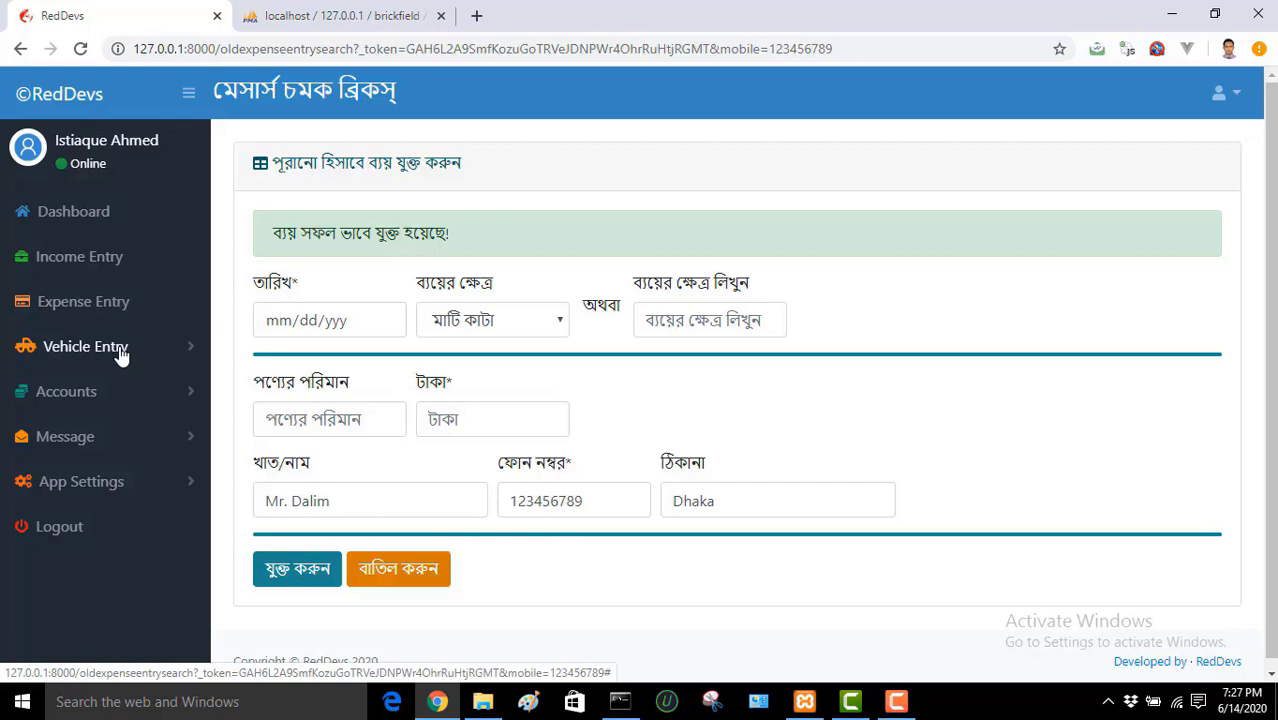
{"action": "left_click", "coordinate": [103, 394]}
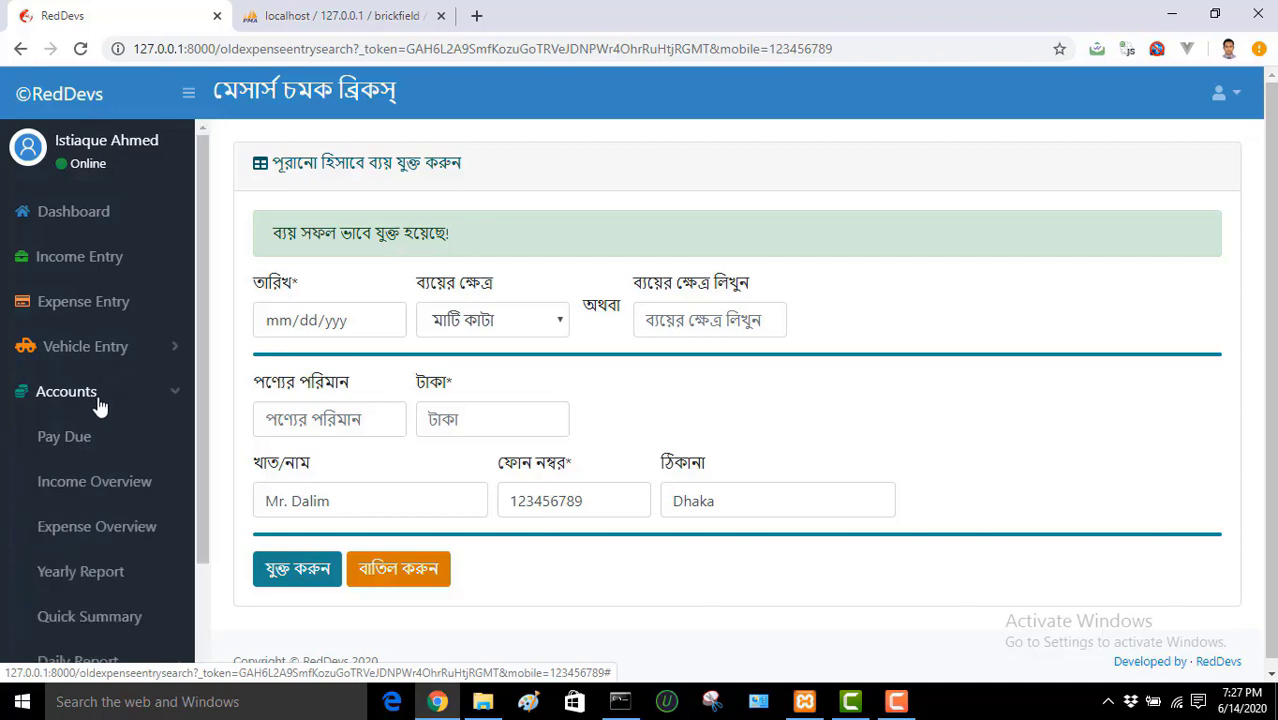
Step: Open Pay Due and set the search range from 06/01/2020 to 06/30/2020
{"action": "left_click", "coordinate": [86, 440]}
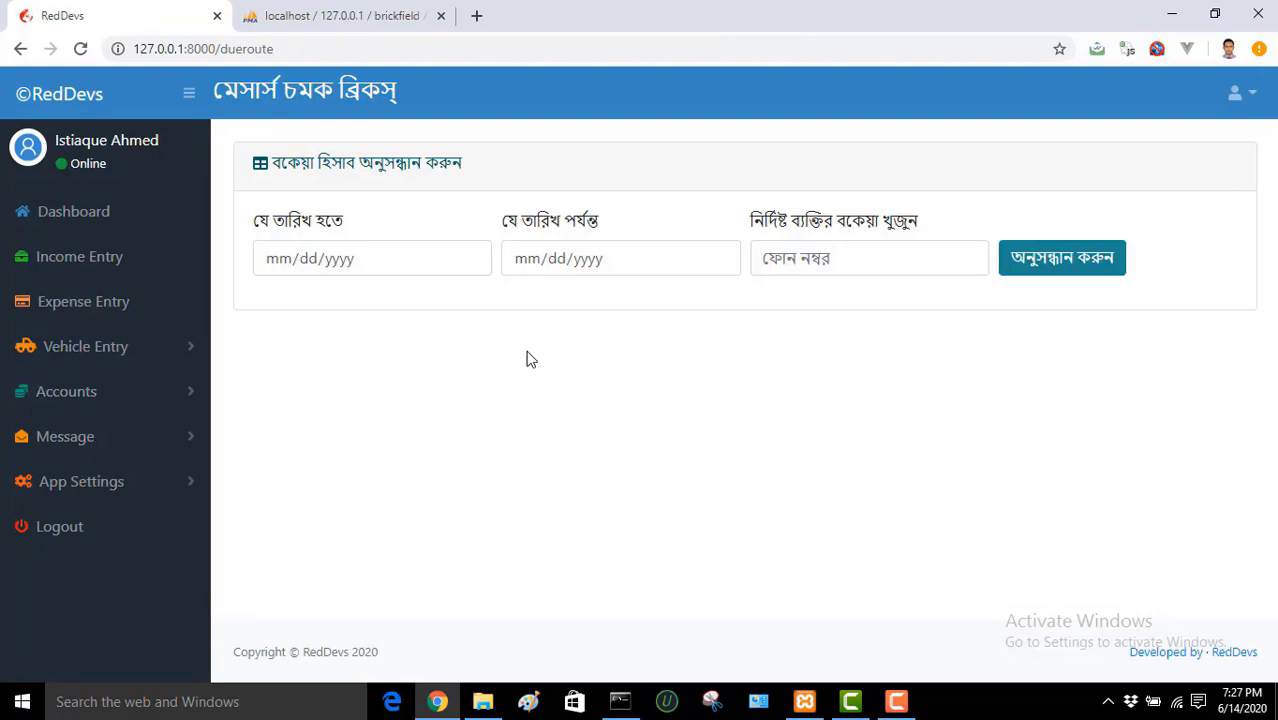
{"action": "left_click", "coordinate": [470, 258]}
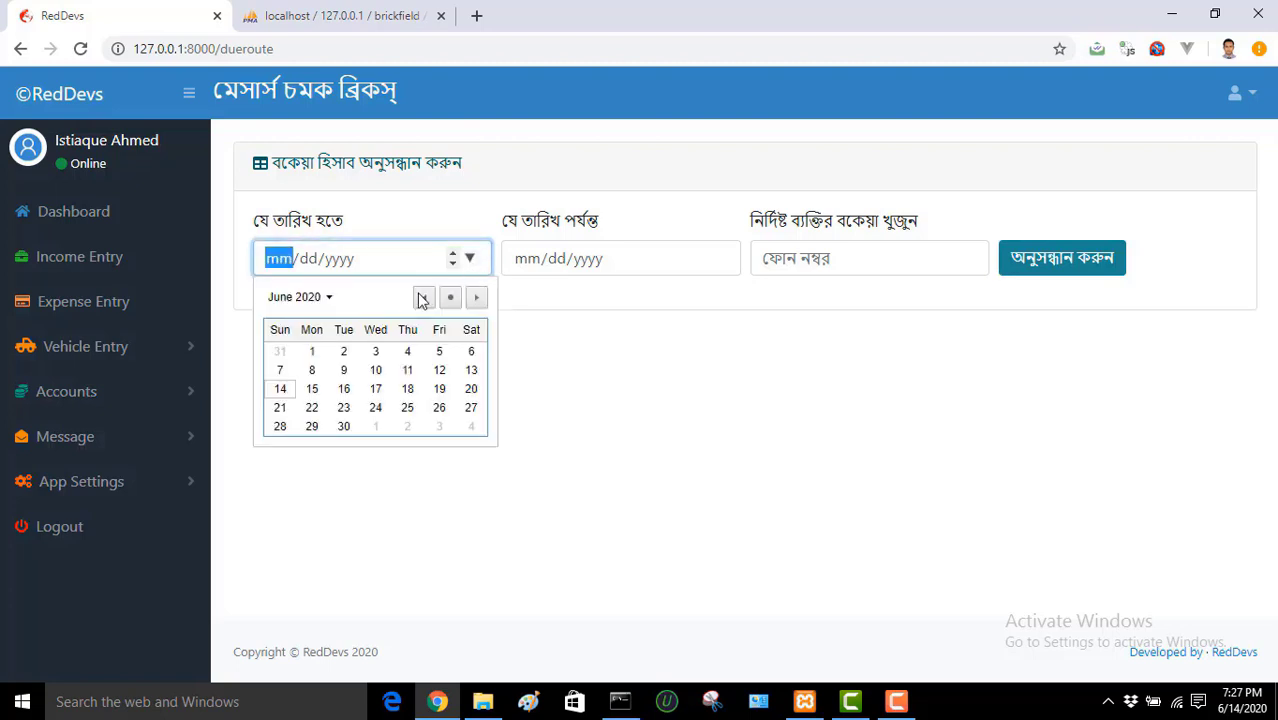
{"action": "left_click", "coordinate": [311, 351]}
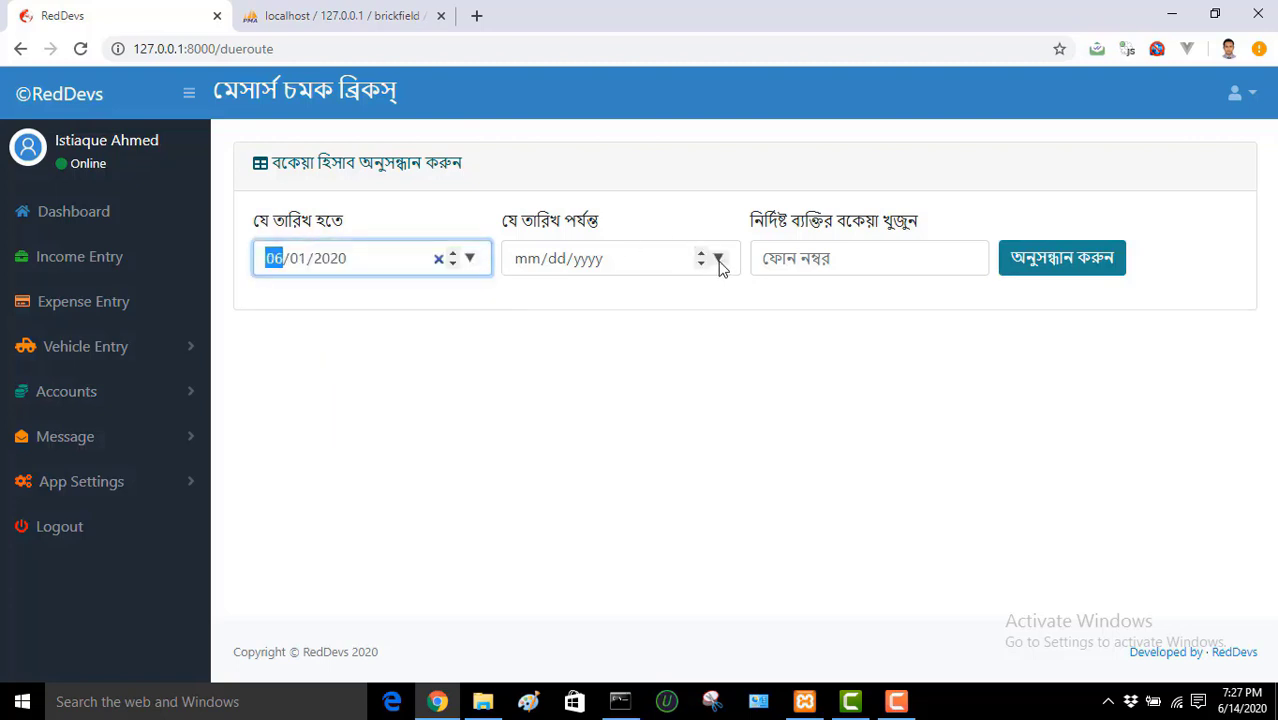
{"action": "left_click", "coordinate": [718, 259]}
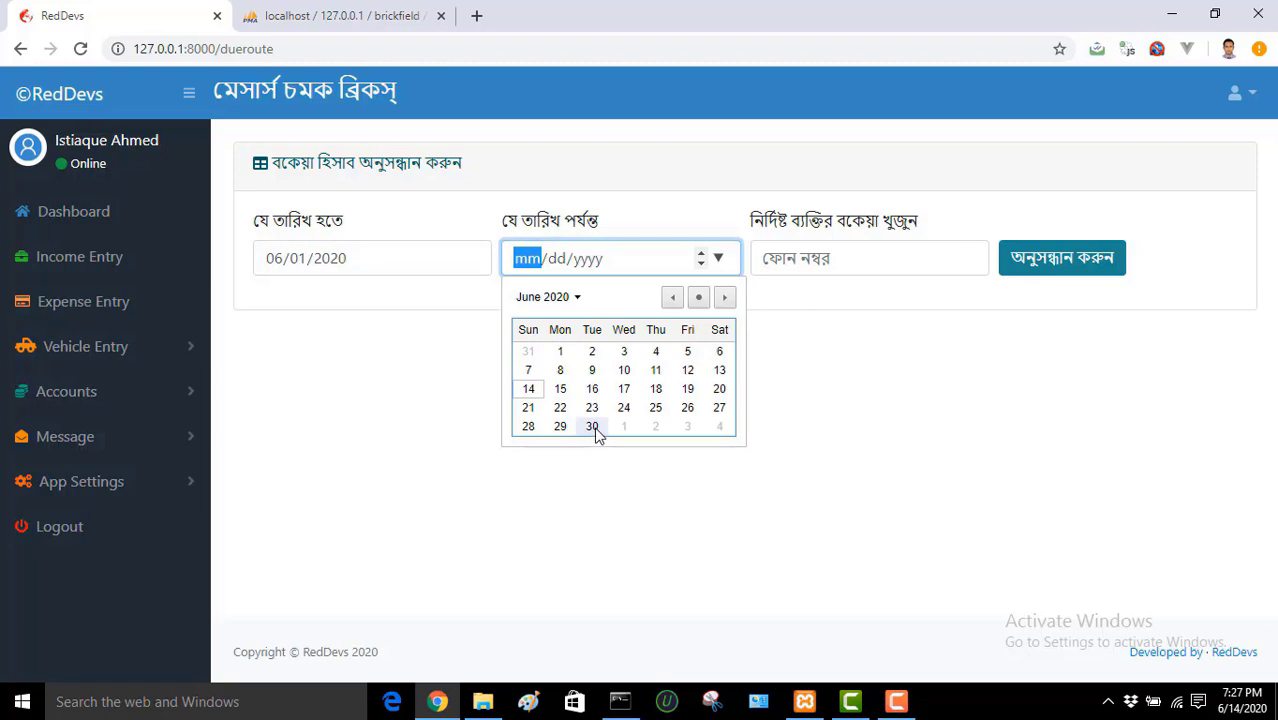
{"action": "left_click", "coordinate": [592, 427]}
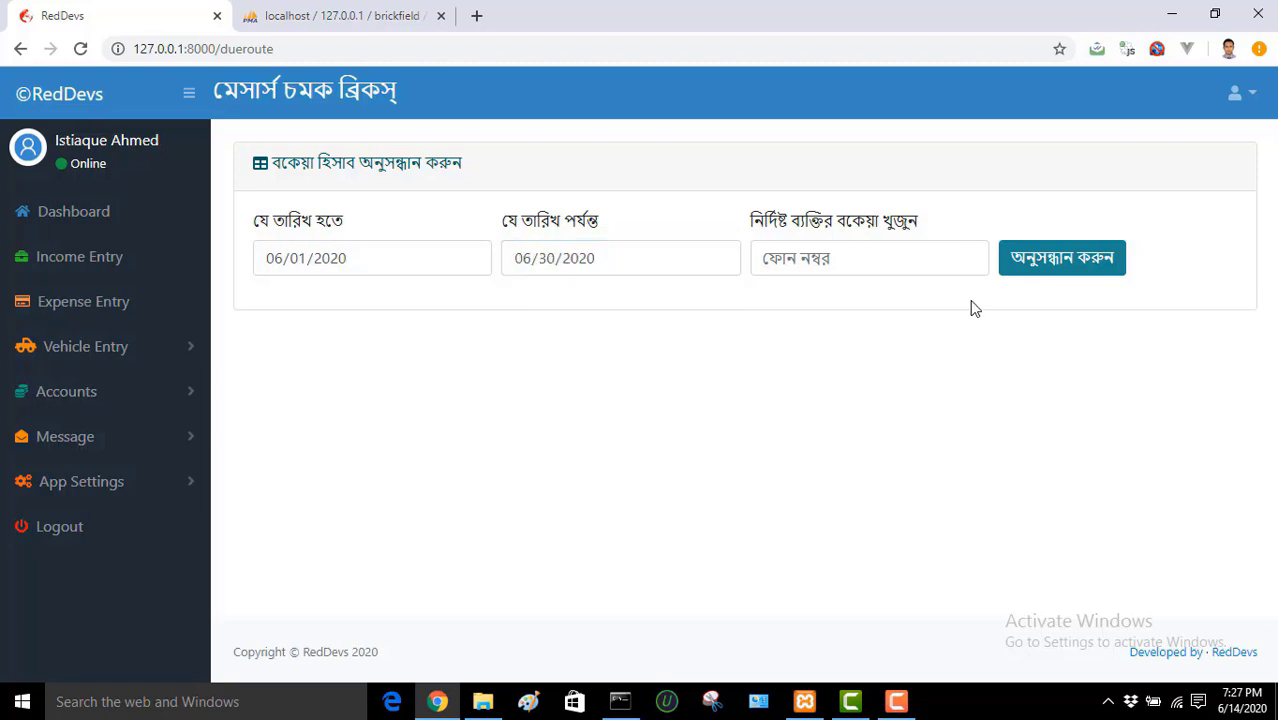
Step: Search dues for June 2020 and locate row 3's 3000 taka due
{"action": "left_click", "coordinate": [1054, 262]}
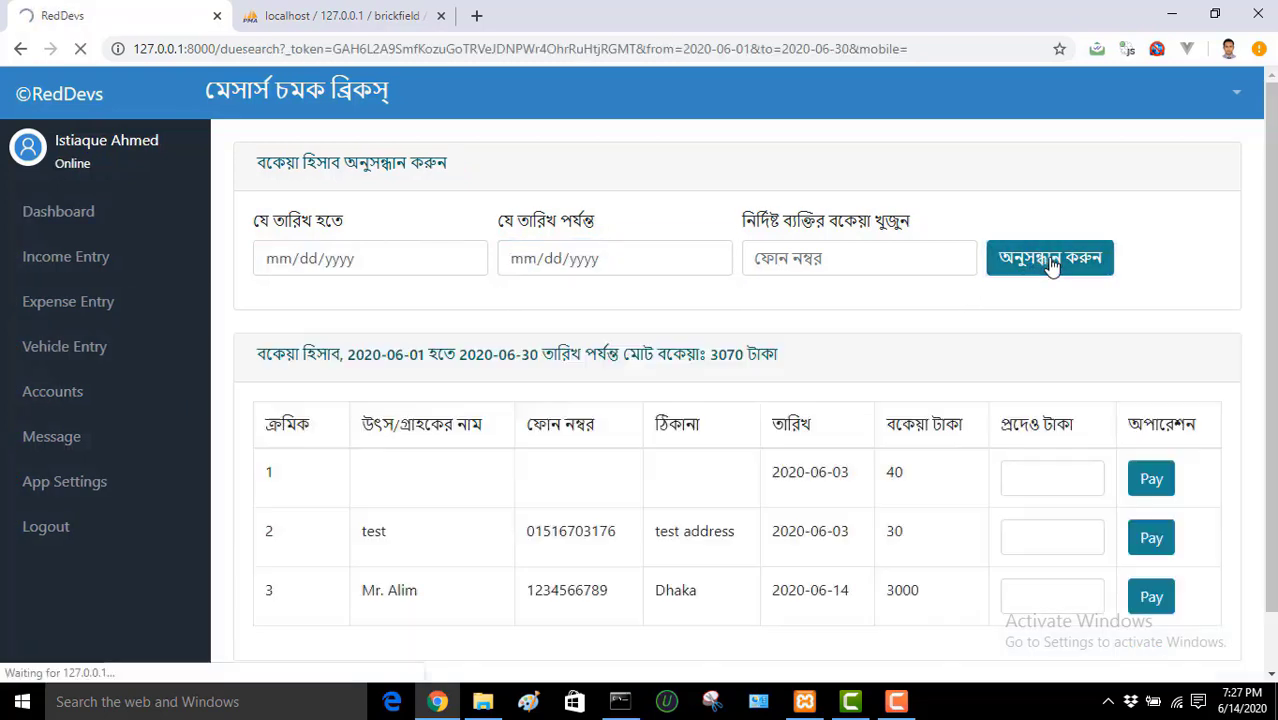
{"action": "scroll", "coordinate": [1052, 262], "scroll_direction": "down", "scroll_amount": 1}
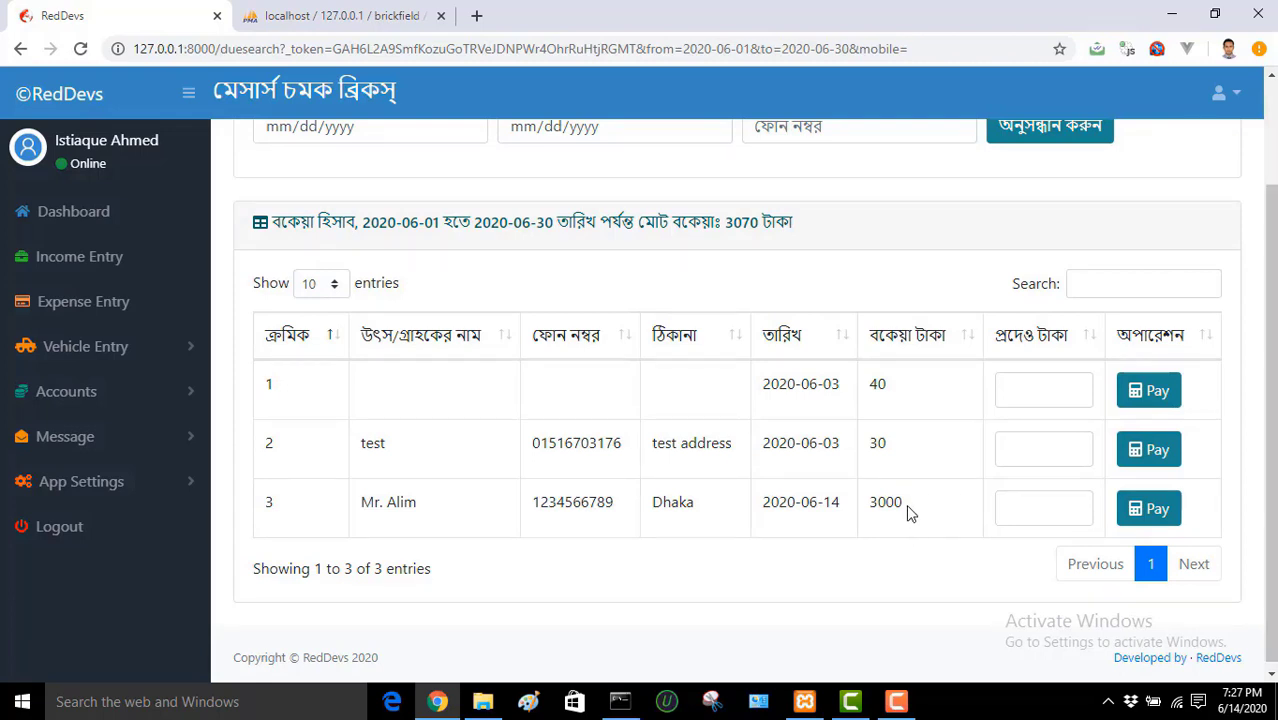
{"action": "left_click_drag", "start_coordinate": [907, 508], "coordinate": [870, 512]}
{"action": "left_click", "coordinate": [882, 534]}
{"action": "scroll", "coordinate": [1272, 470], "scroll_direction": "down", "scroll_amount": 1}
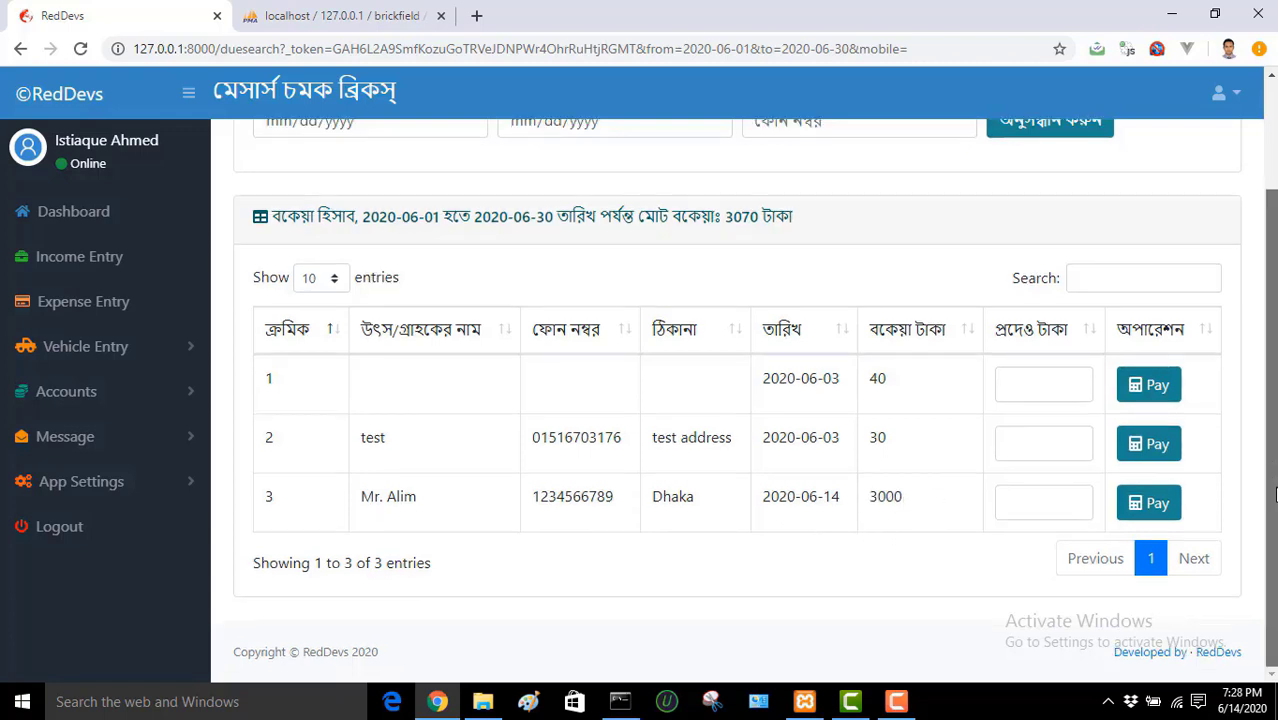
Step: Pay 1000 taka toward row 3's due, lowering it to 2000
{"action": "left_click", "coordinate": [1013, 502]}
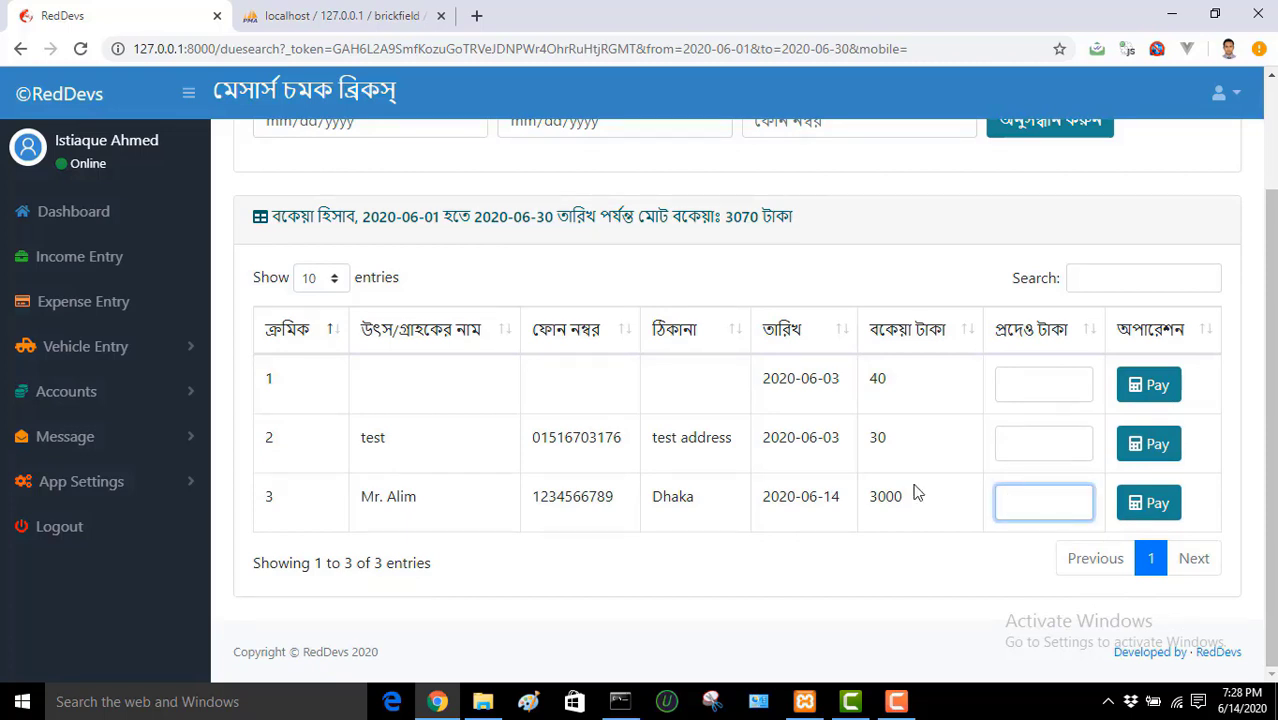
{"action": "left_click_drag", "start_coordinate": [394, 442], "coordinate": [360, 443]}
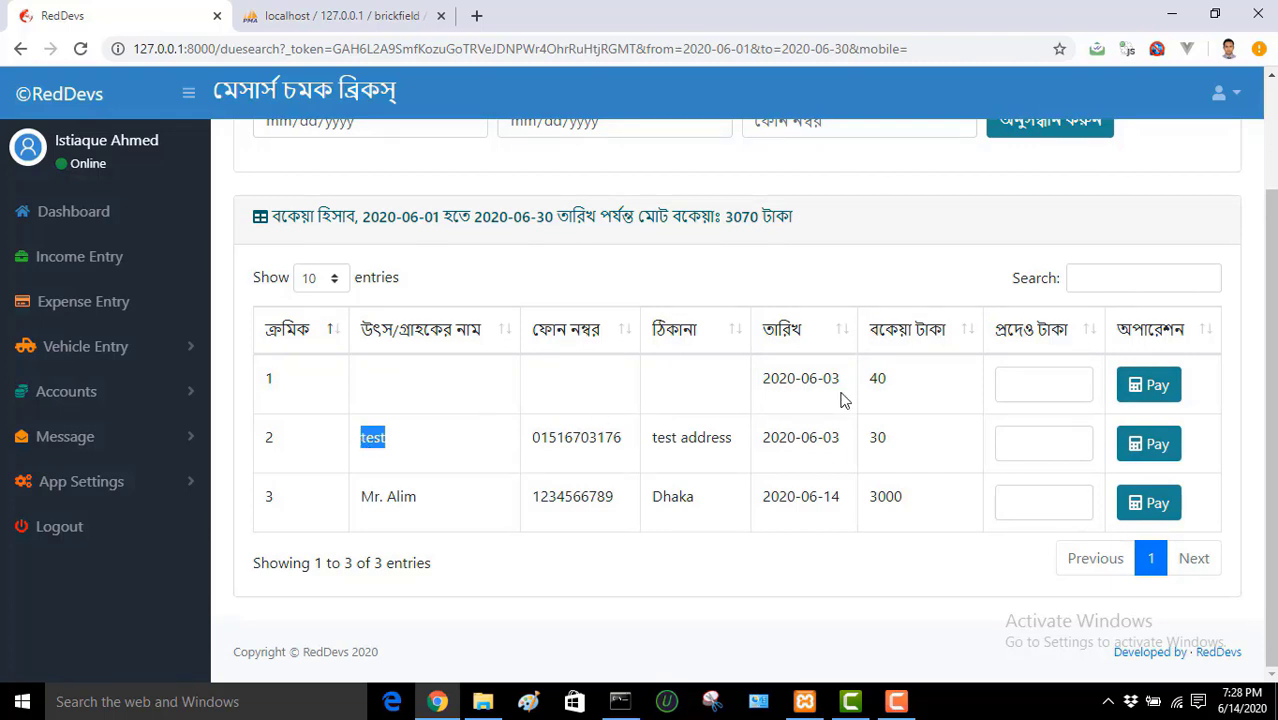
{"action": "left_click", "coordinate": [1061, 509]}
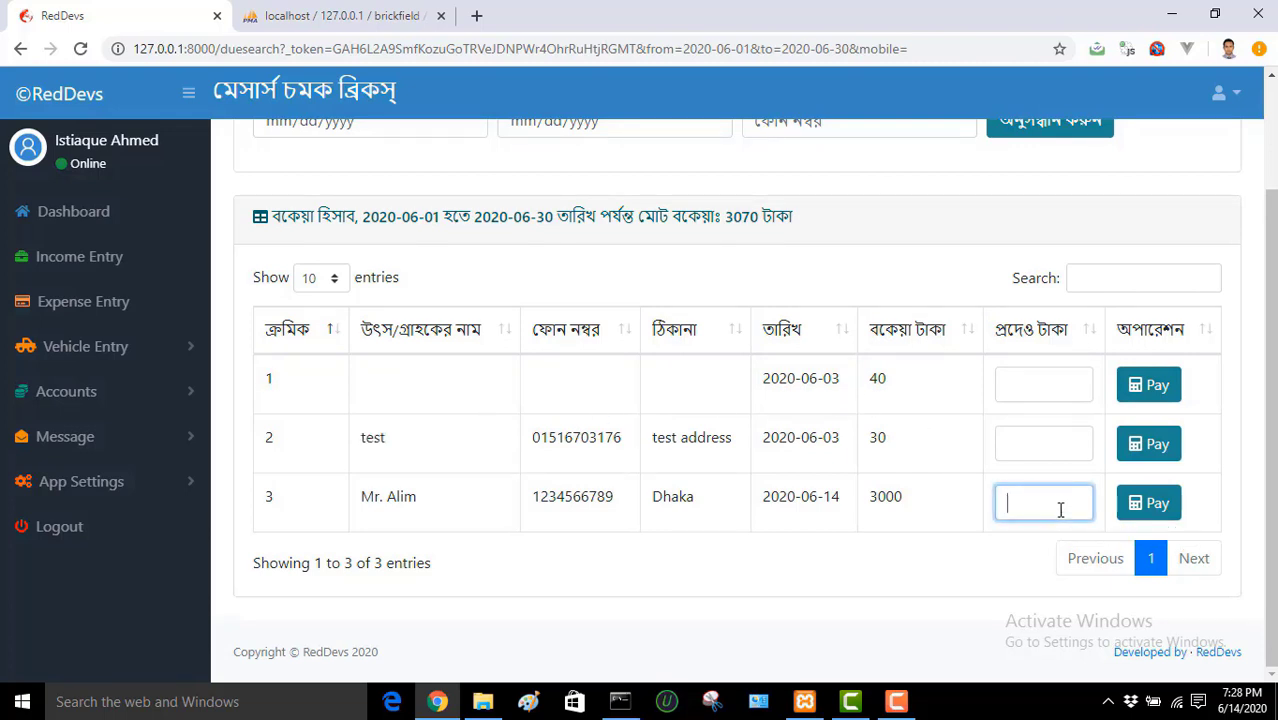
{"action": "type", "text": "1000"}
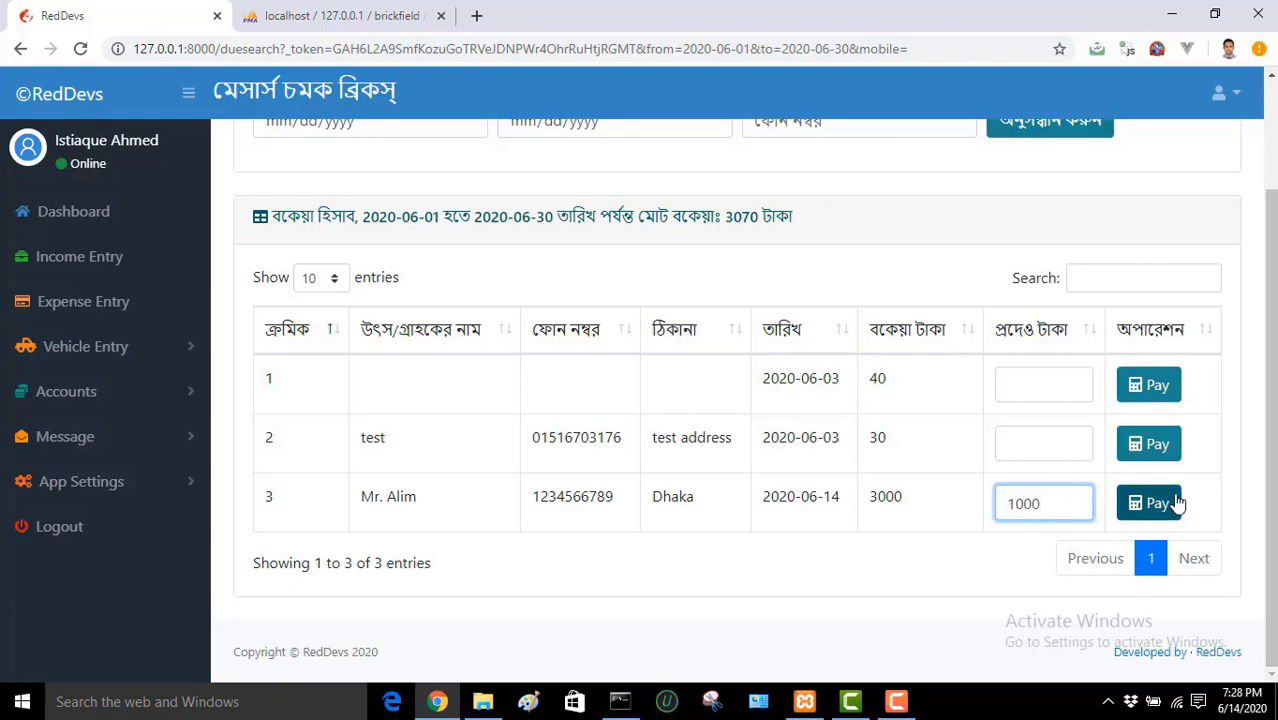
{"action": "left_click", "coordinate": [1157, 504]}
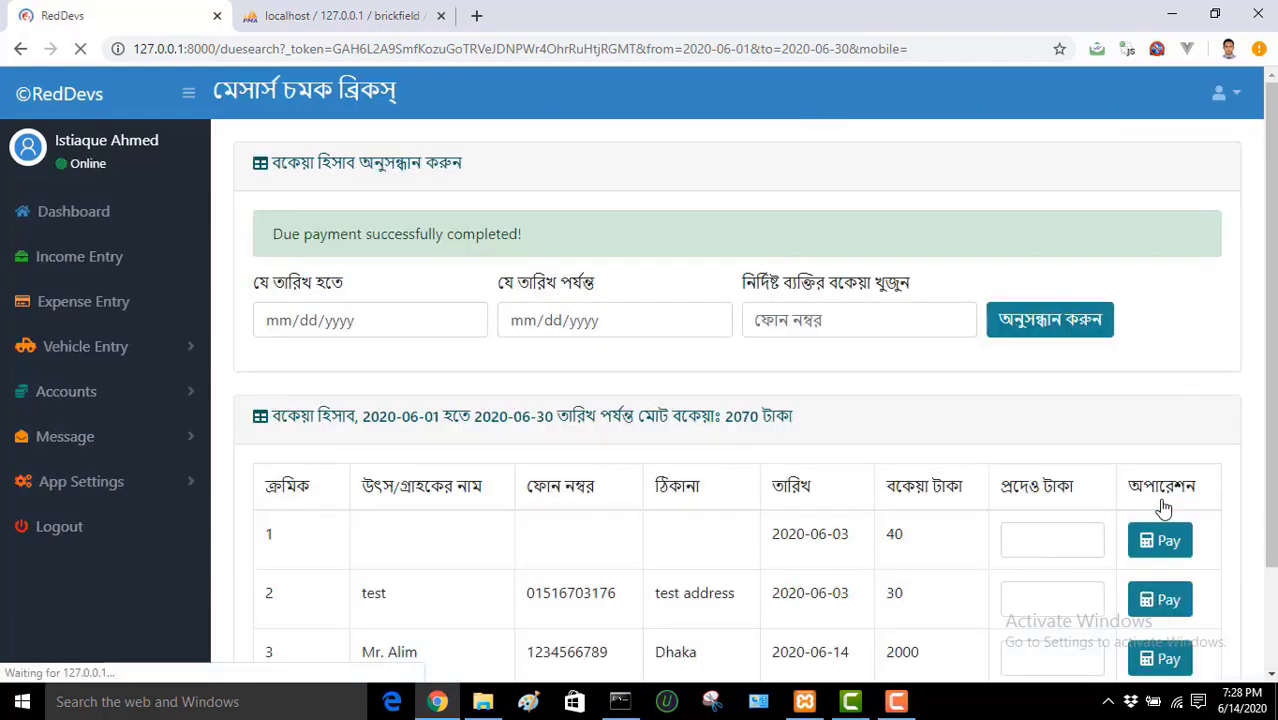
{"action": "scroll", "coordinate": [1275, 335], "scroll_direction": "down", "scroll_amount": 1}
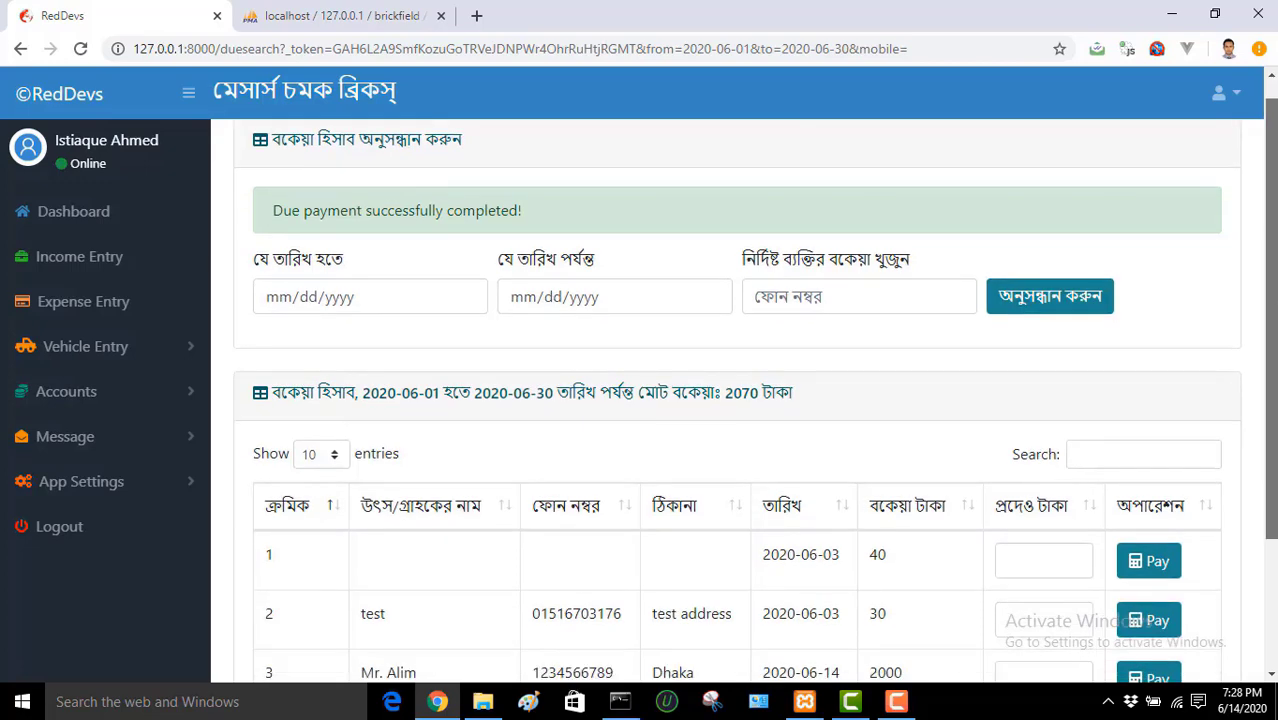
Step: Search dues by a customer phone number, which returns 0 taka total due
{"action": "scroll", "coordinate": [737, 400], "scroll_direction": "down", "scroll_amount": 3}
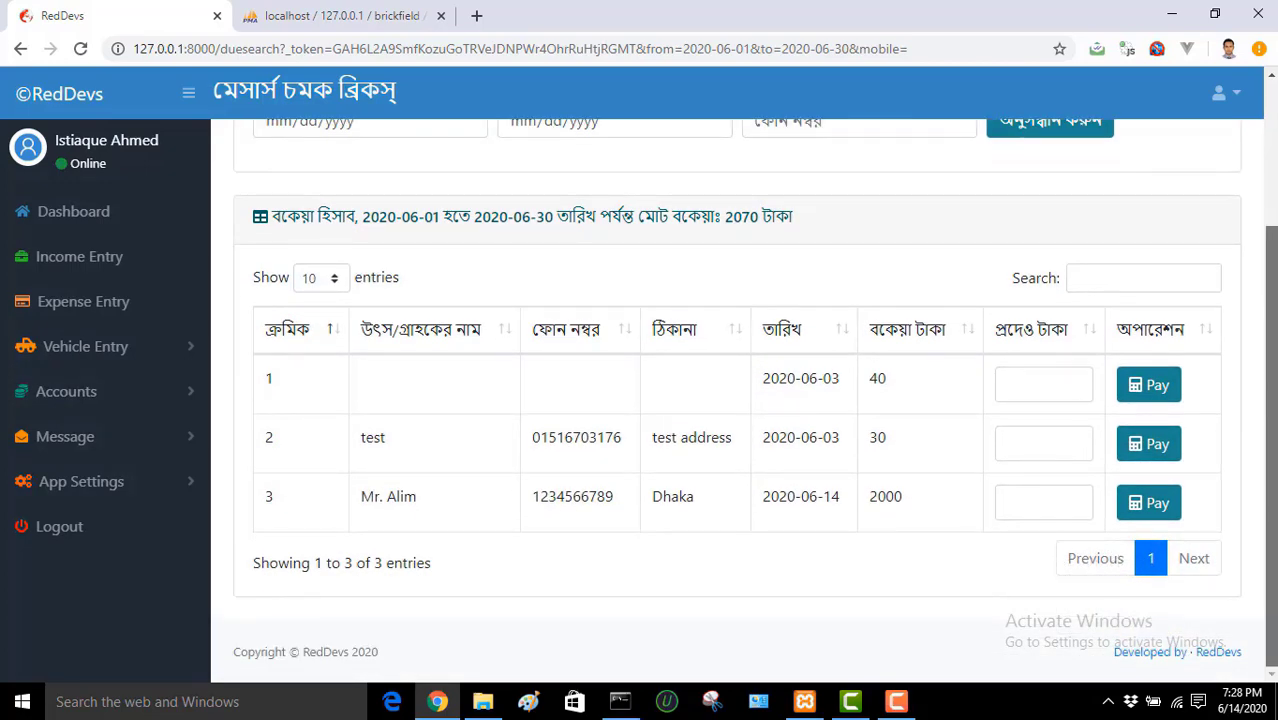
{"action": "mouse_move", "coordinate": [1274, 475]}
{"action": "left_mouse_down"}
{"action": "mouse_move", "coordinate": [1274, 361]}
{"action": "mouse_move", "coordinate": [1274, 476]}
{"action": "left_mouse_up"}
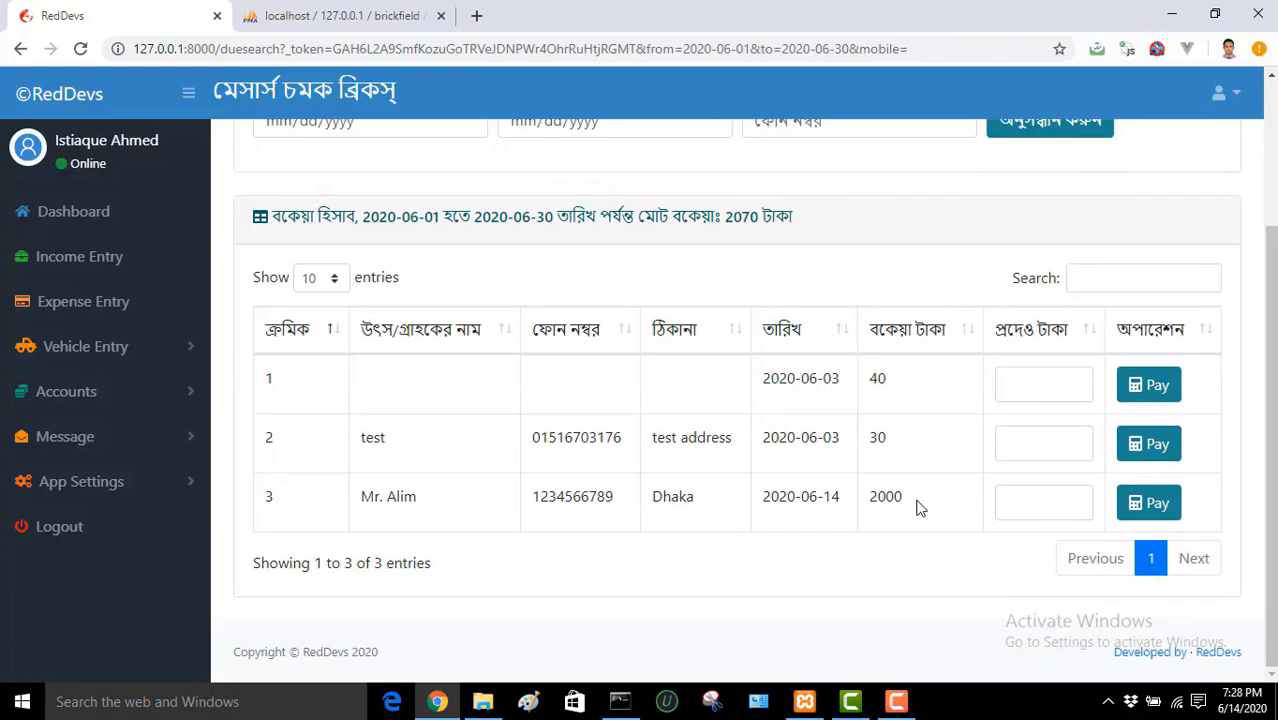
{"action": "left_click_drag", "start_coordinate": [918, 508], "coordinate": [868, 498]}
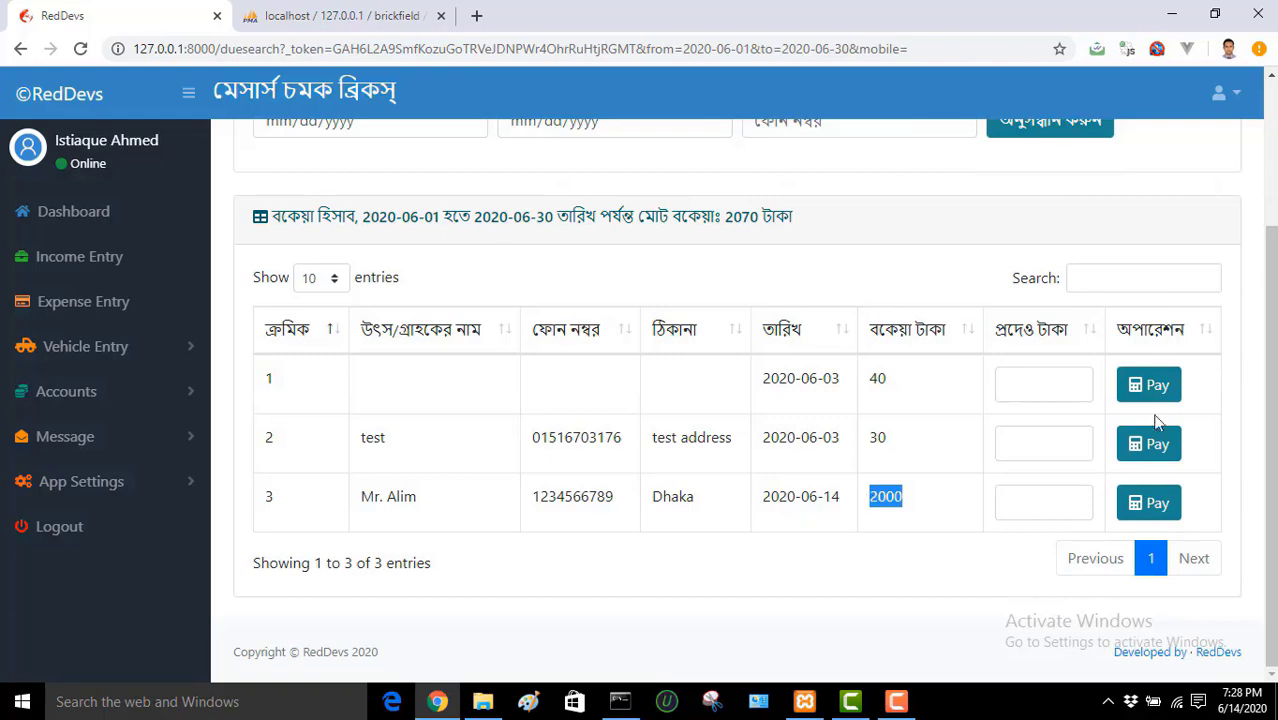
{"action": "left_click_drag", "start_coordinate": [1272, 440], "coordinate": [1272, 388]}
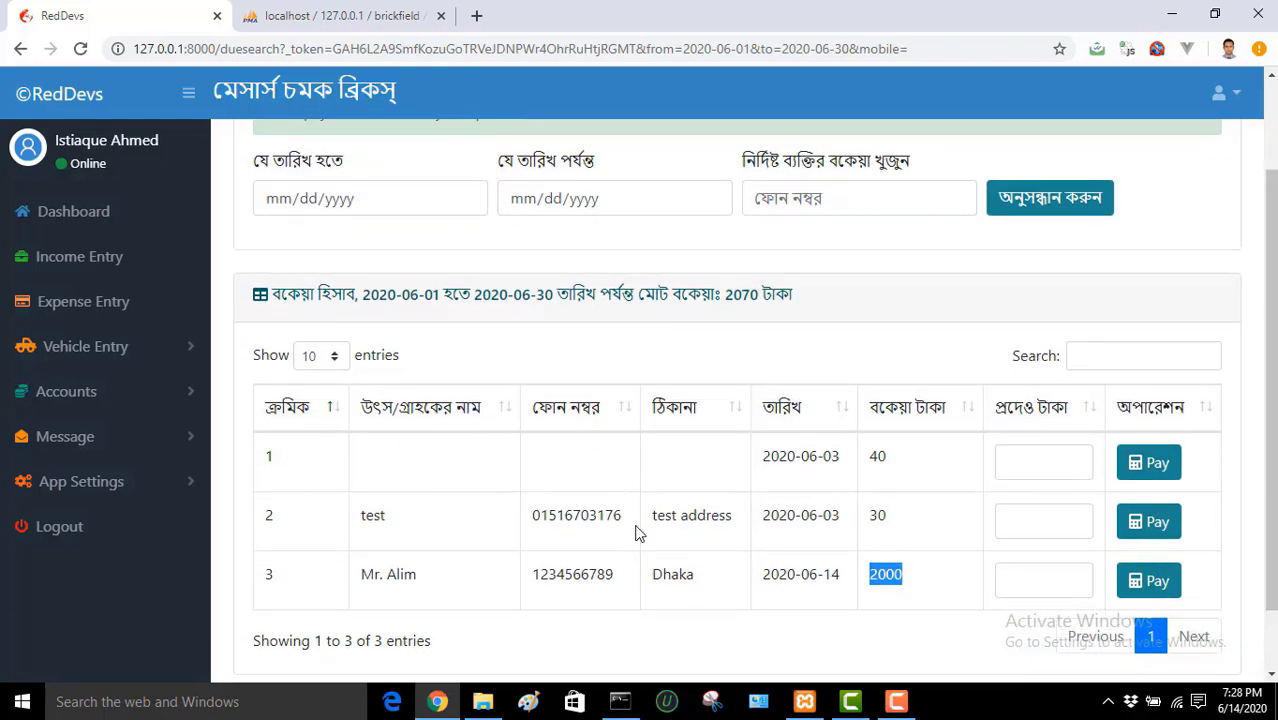
{"action": "left_click", "coordinate": [800, 199]}
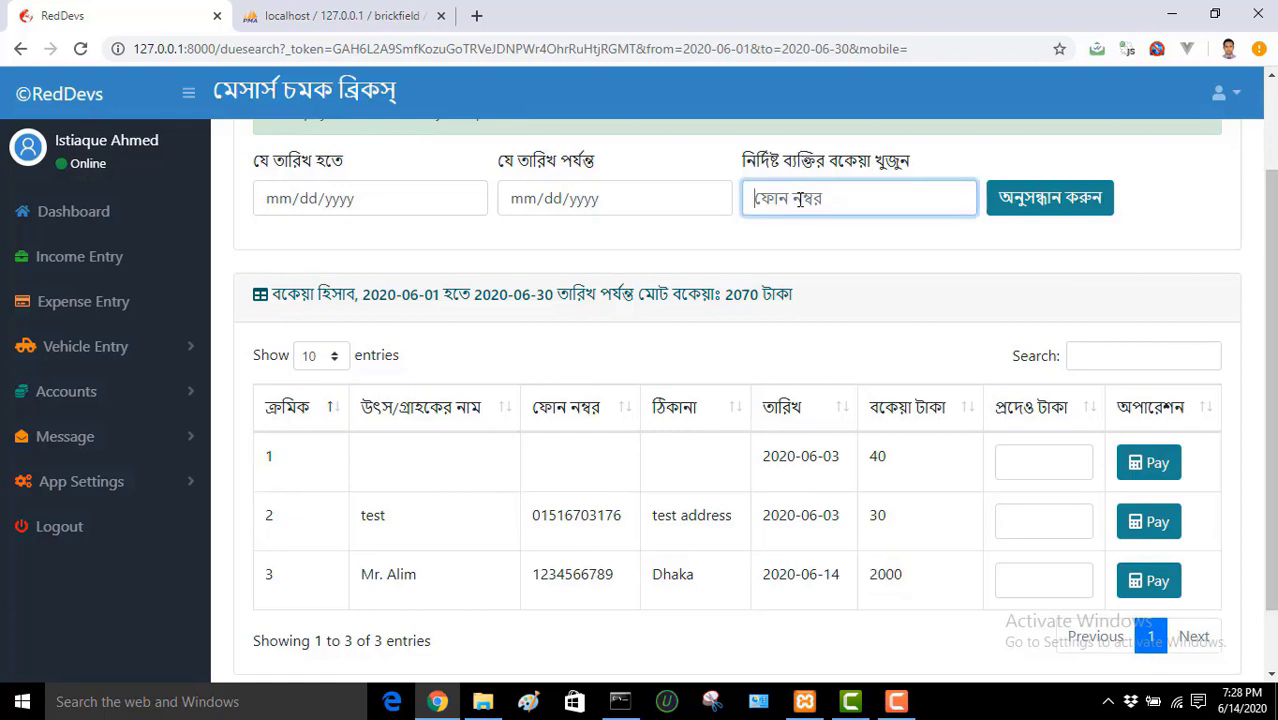
{"action": "type", "text": "123456789"}
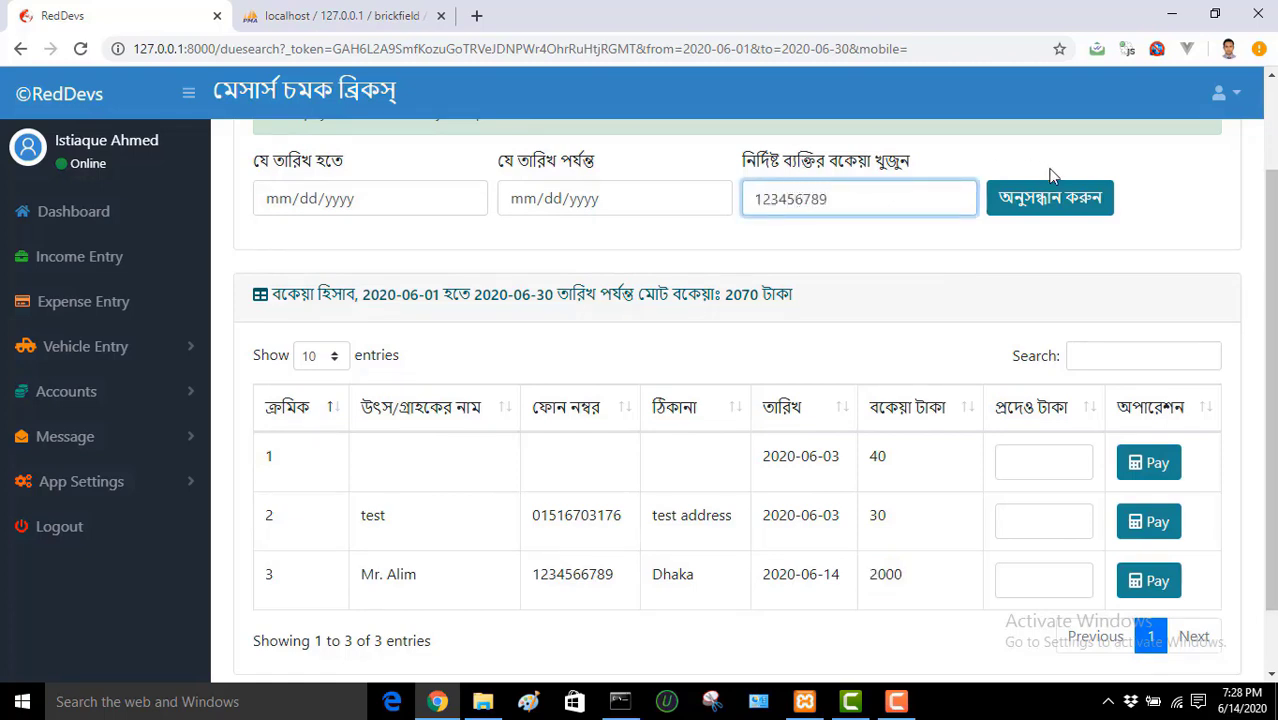
{"action": "left_click", "coordinate": [1045, 200]}
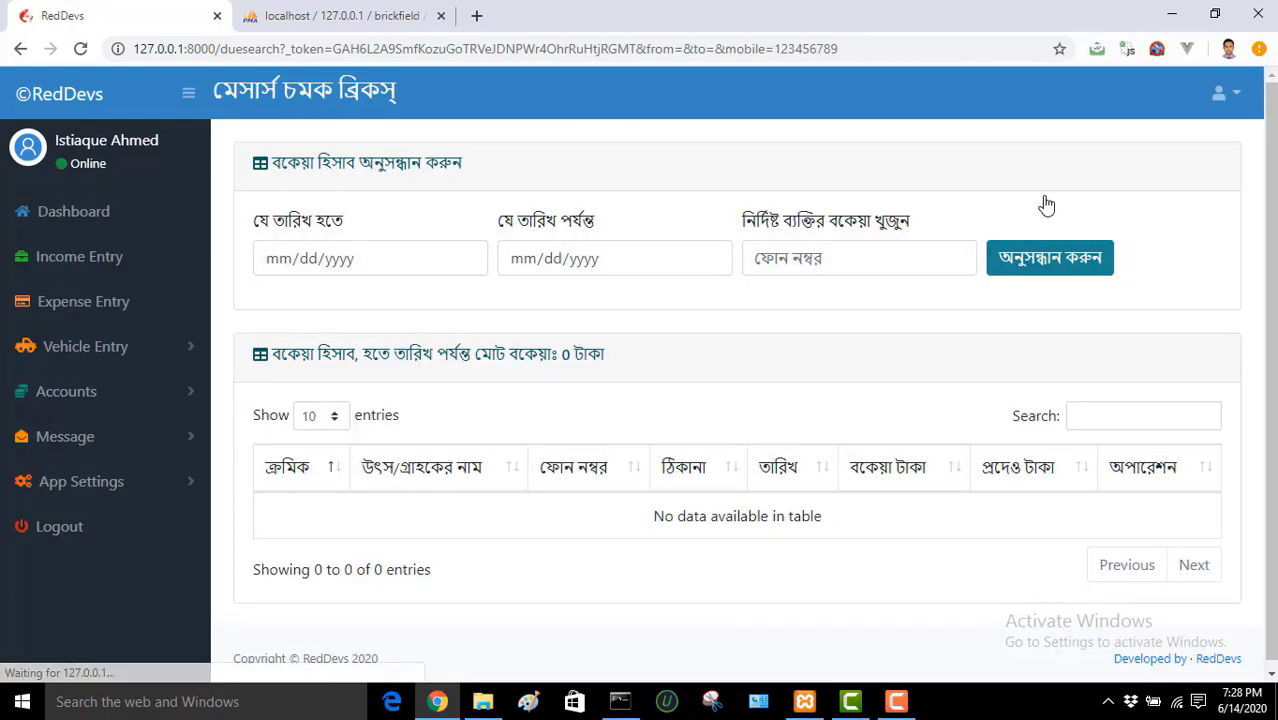
Step: Search dues by the test customer's full phone number
{"action": "left_click", "coordinate": [873, 249]}
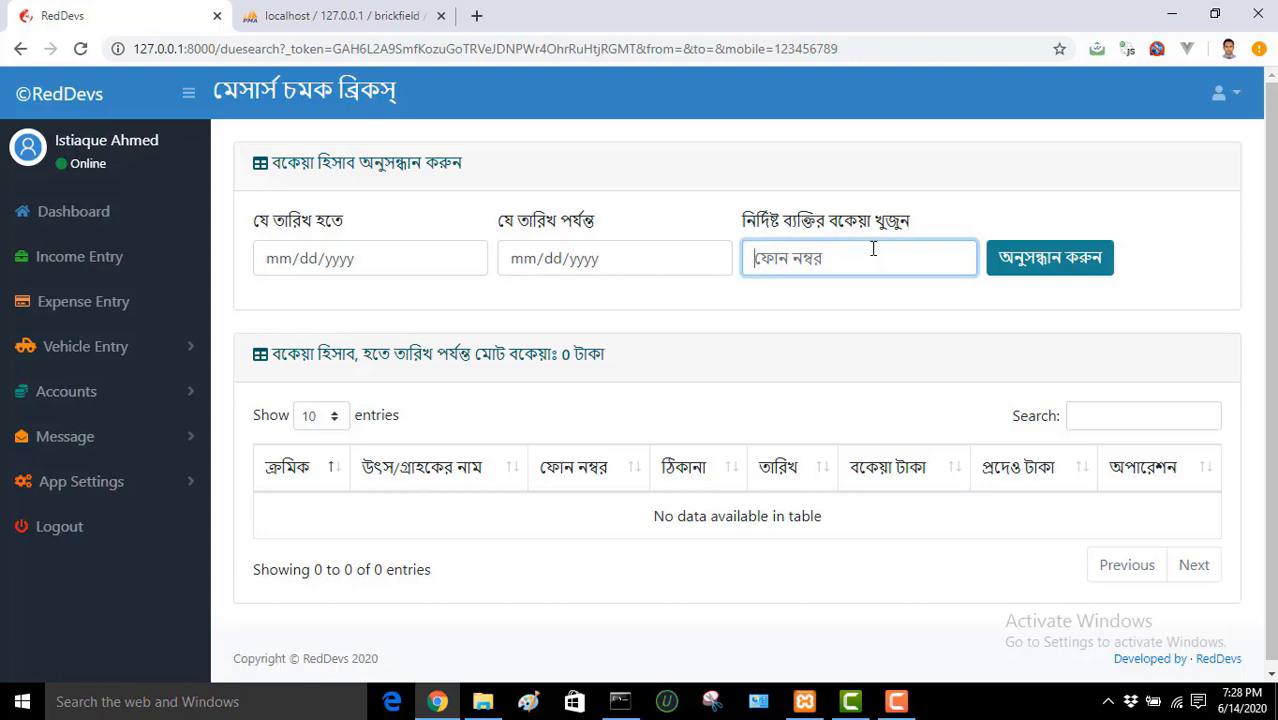
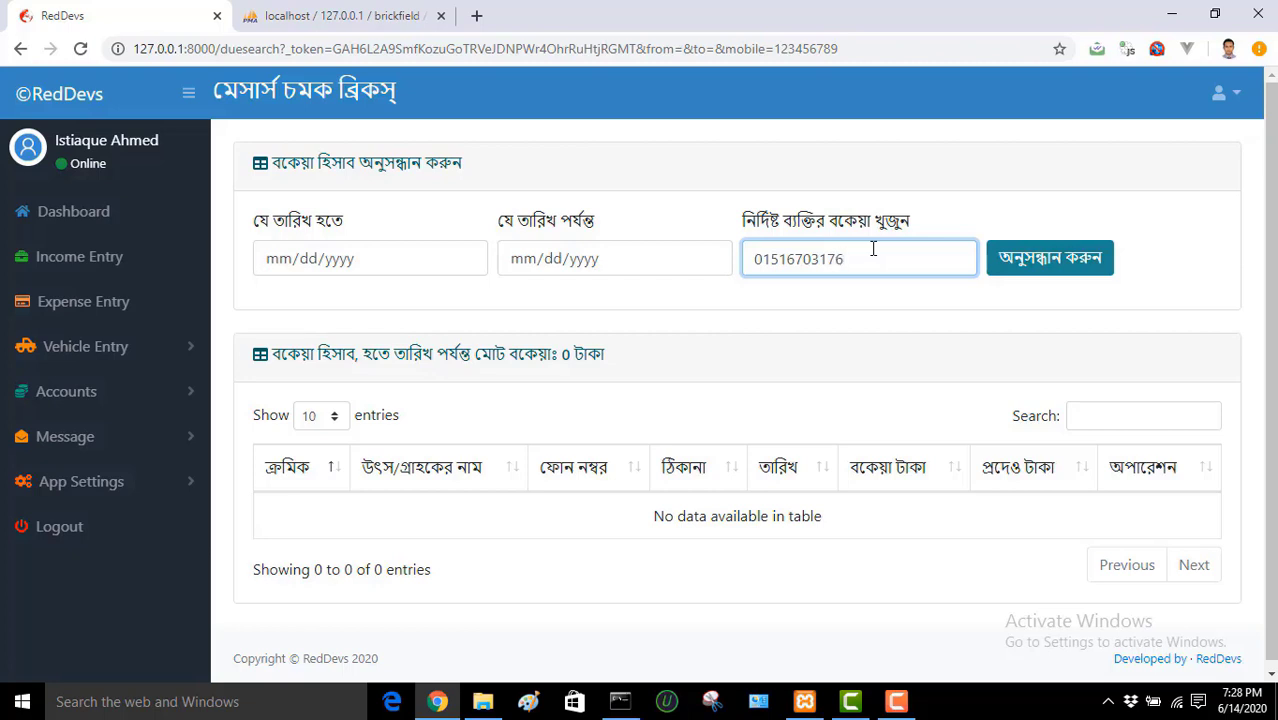
{"action": "left_click", "coordinate": [1046, 272]}
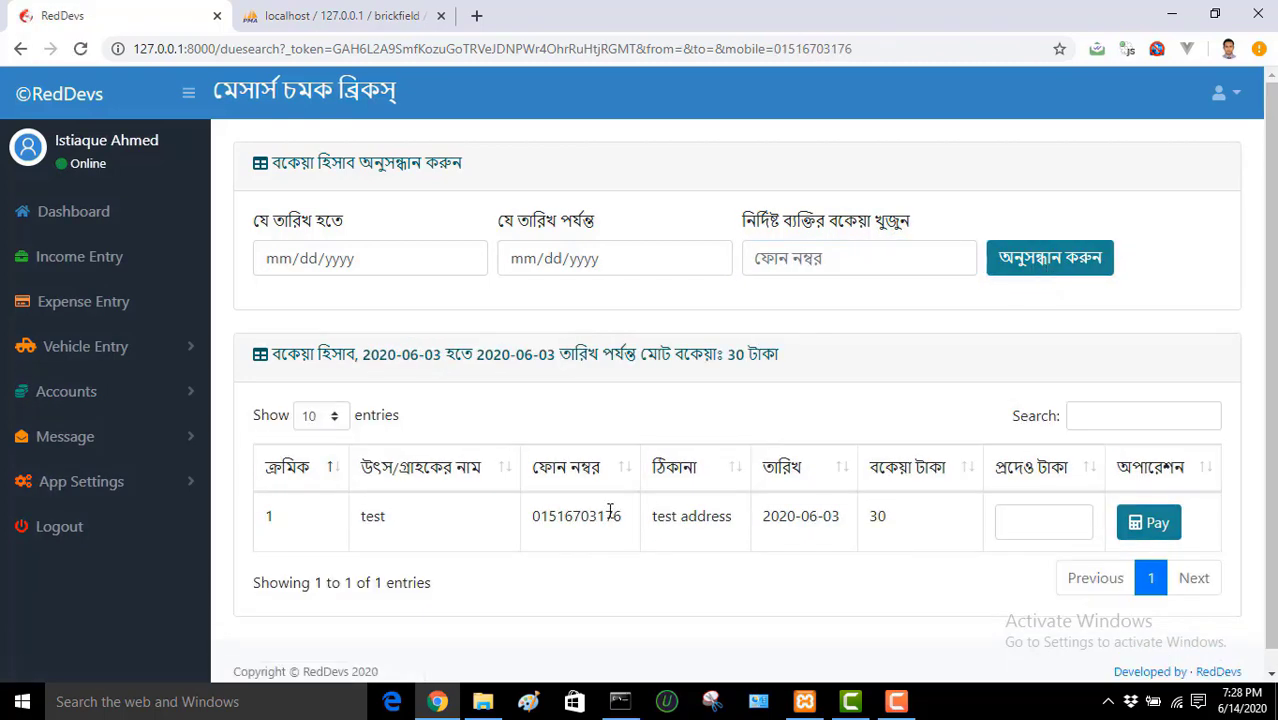
{"action": "left_click_drag", "start_coordinate": [624, 518], "coordinate": [533, 524]}
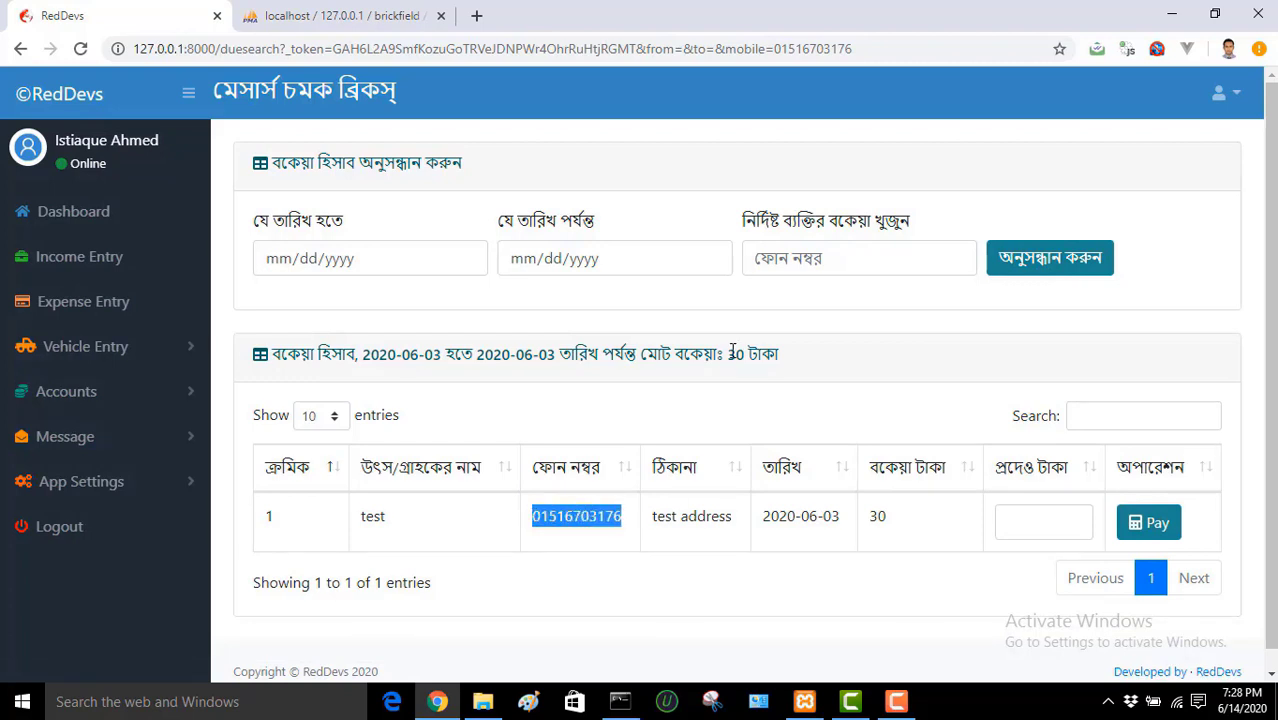
Step: Search June 1–30, 2020 dues for that saved phone, finding one 30-taka due
{"action": "left_click", "coordinate": [465, 261]}
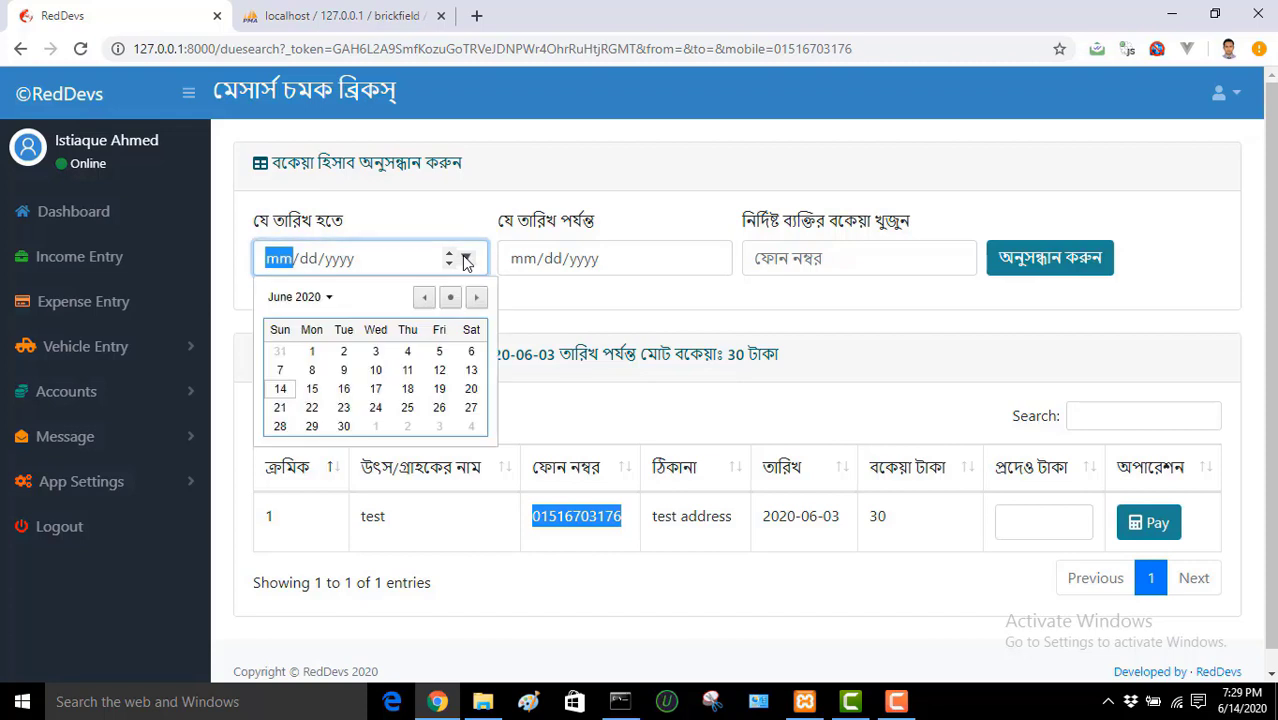
{"action": "left_click", "coordinate": [335, 346]}
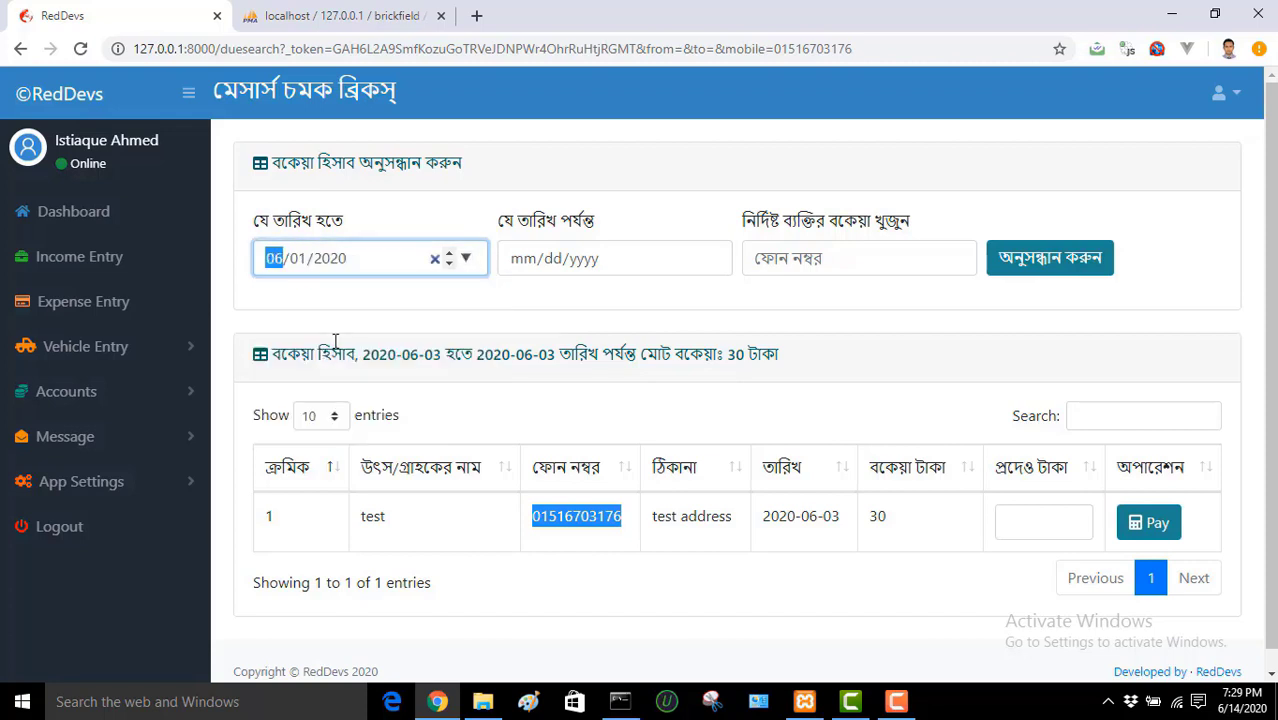
{"action": "left_click", "coordinate": [711, 259]}
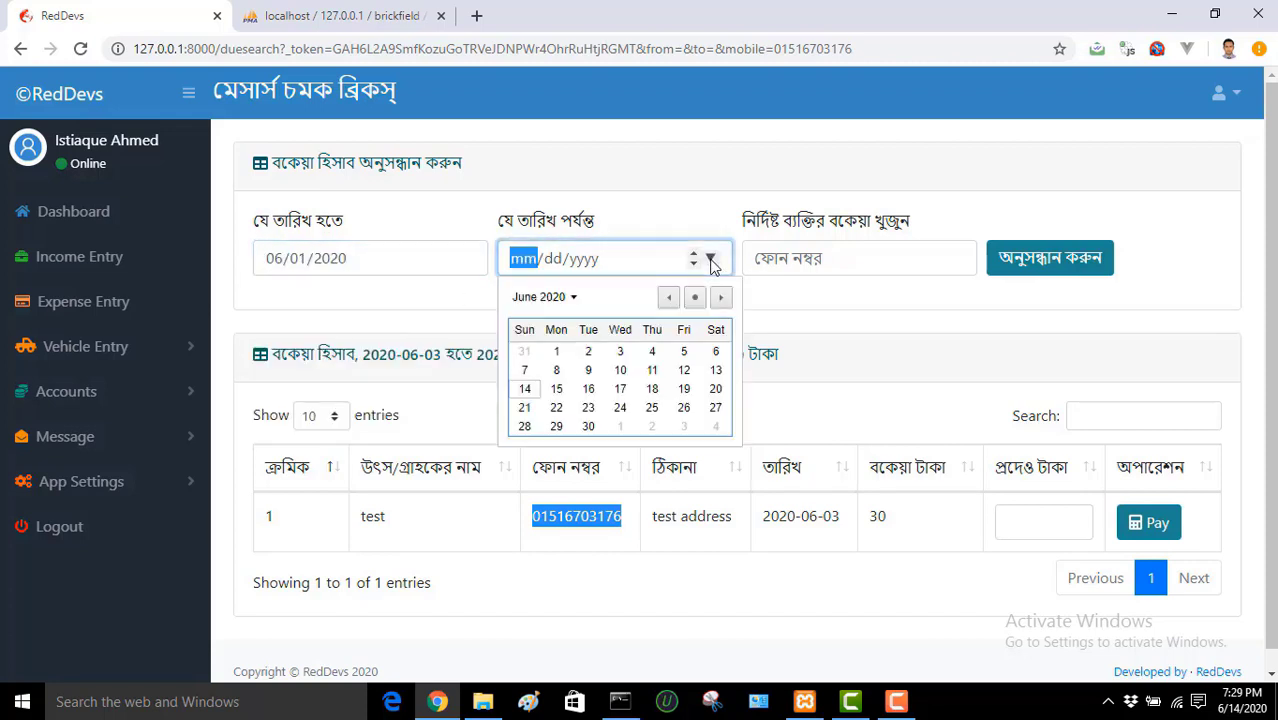
{"action": "left_click", "coordinate": [588, 426]}
{"action": "left_click", "coordinate": [829, 261]}
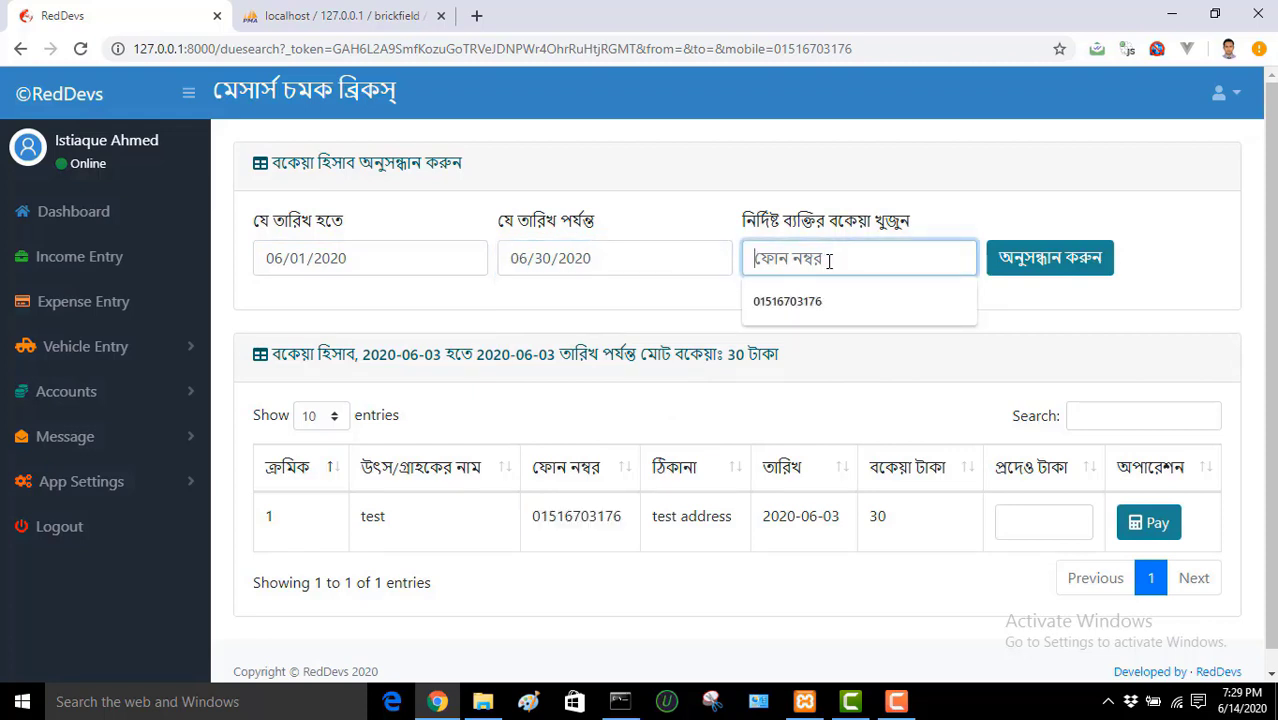
{"action": "left_click", "coordinate": [550, 315]}
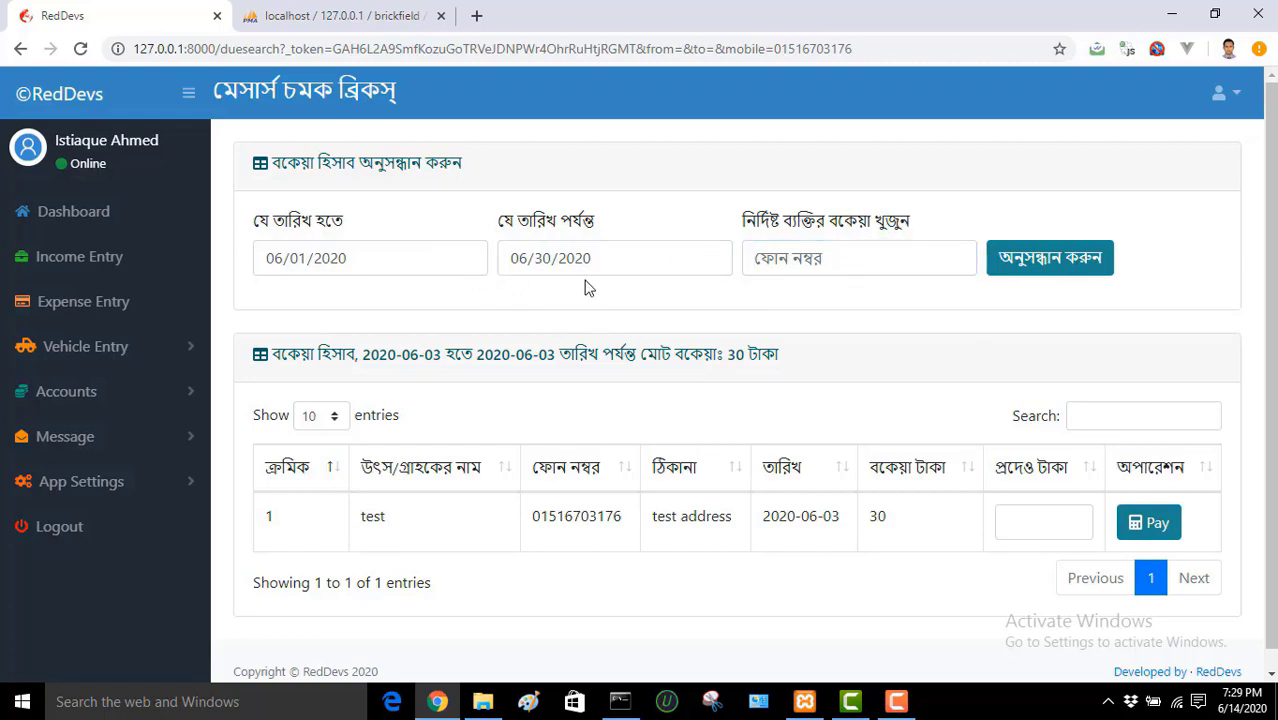
{"action": "mouse_move", "coordinate": [650, 276]}
{"action": "left_click", "coordinate": [867, 250]}
{"action": "left_click", "coordinate": [858, 298]}
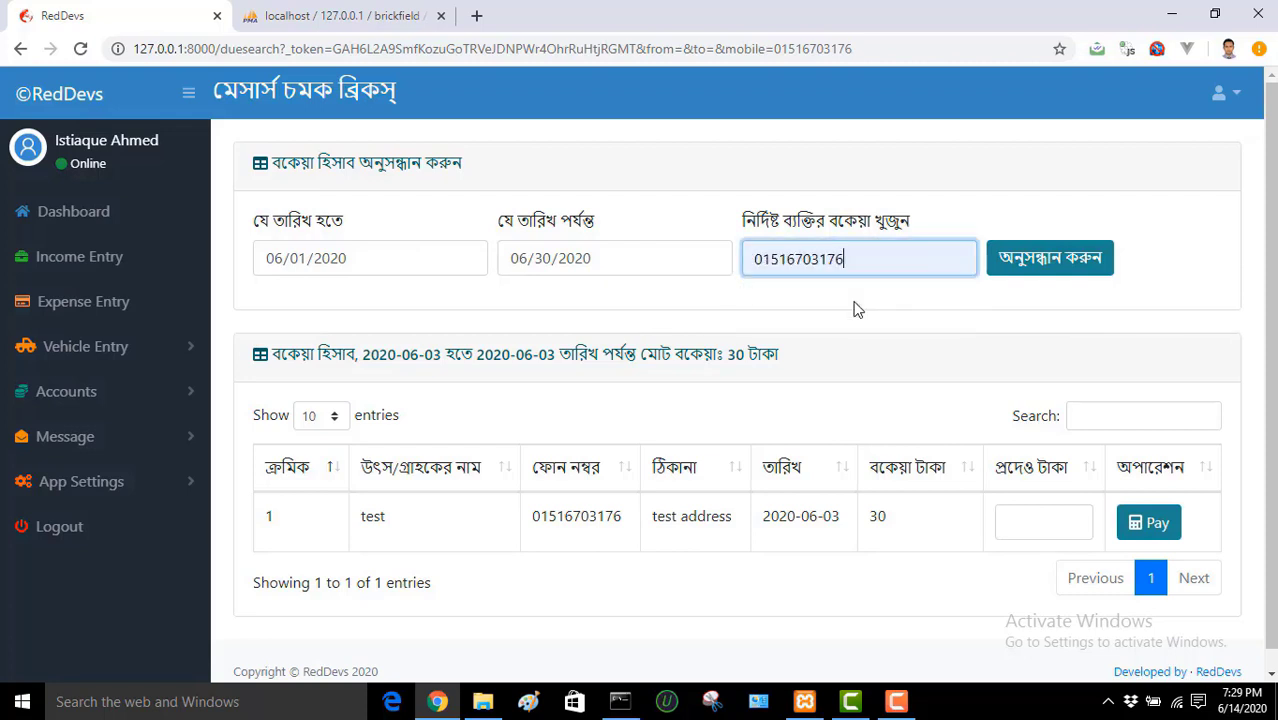
{"action": "left_click", "coordinate": [1050, 258]}
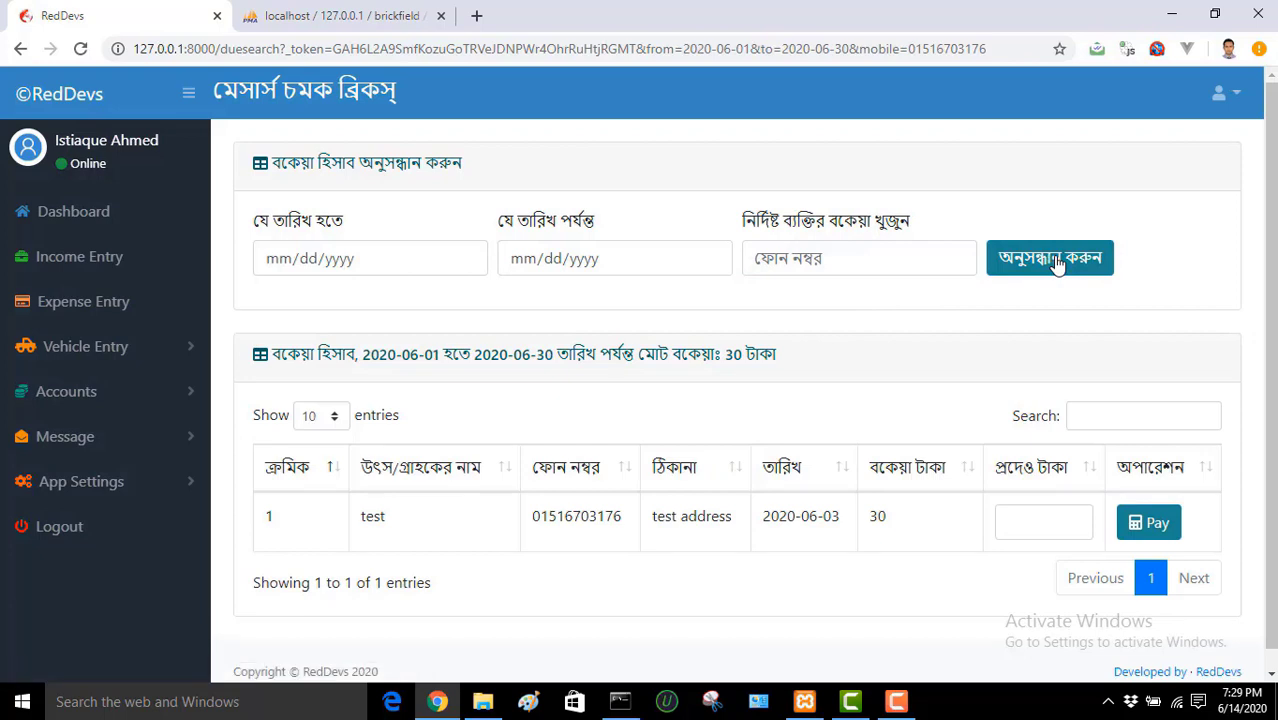
Step: Try the payment box and phone-filter suggestions, then expand the Accounts menu
{"action": "left_click", "coordinate": [1026, 518]}
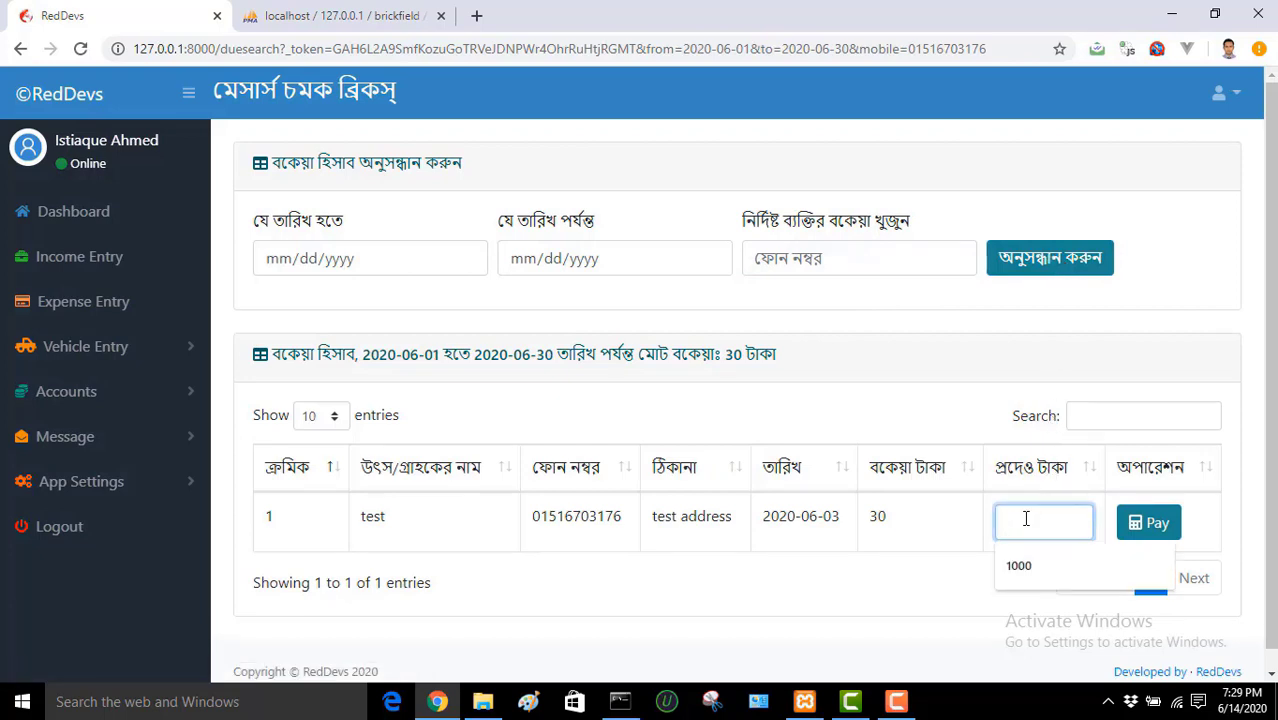
{"action": "left_click", "coordinate": [830, 254]}
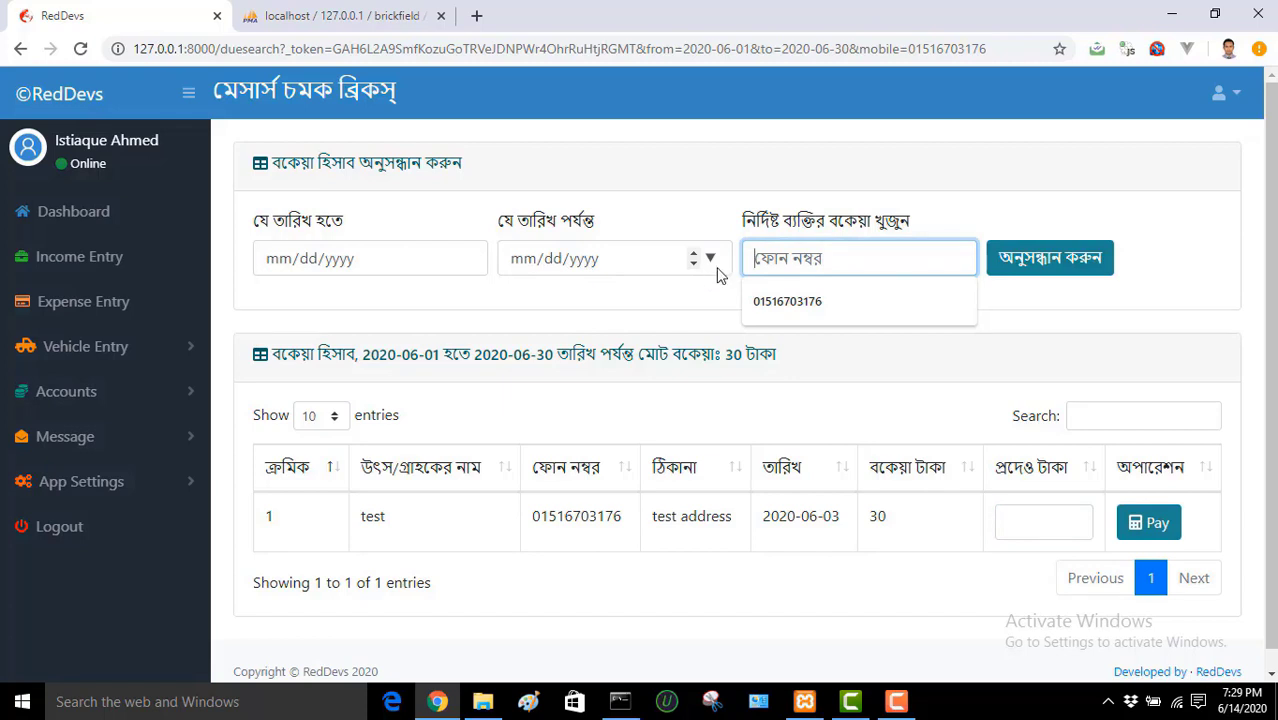
{"action": "left_click", "coordinate": [688, 168]}
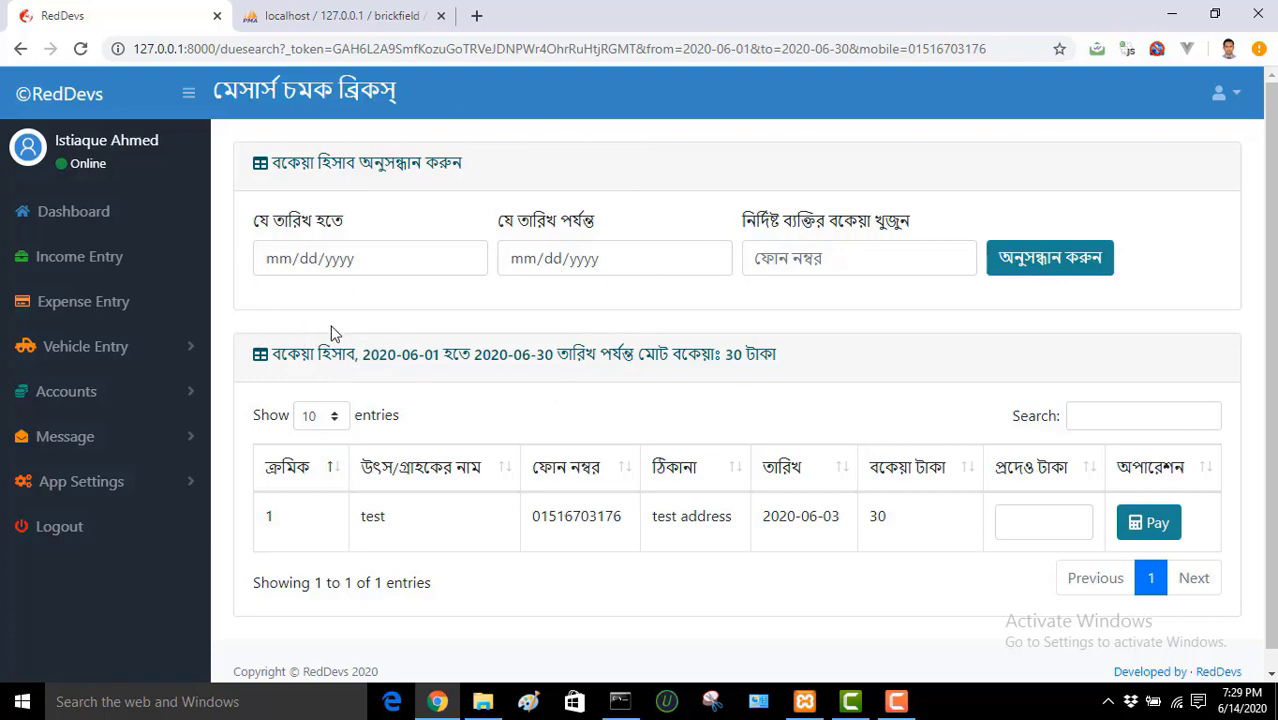
{"action": "left_click", "coordinate": [806, 257]}
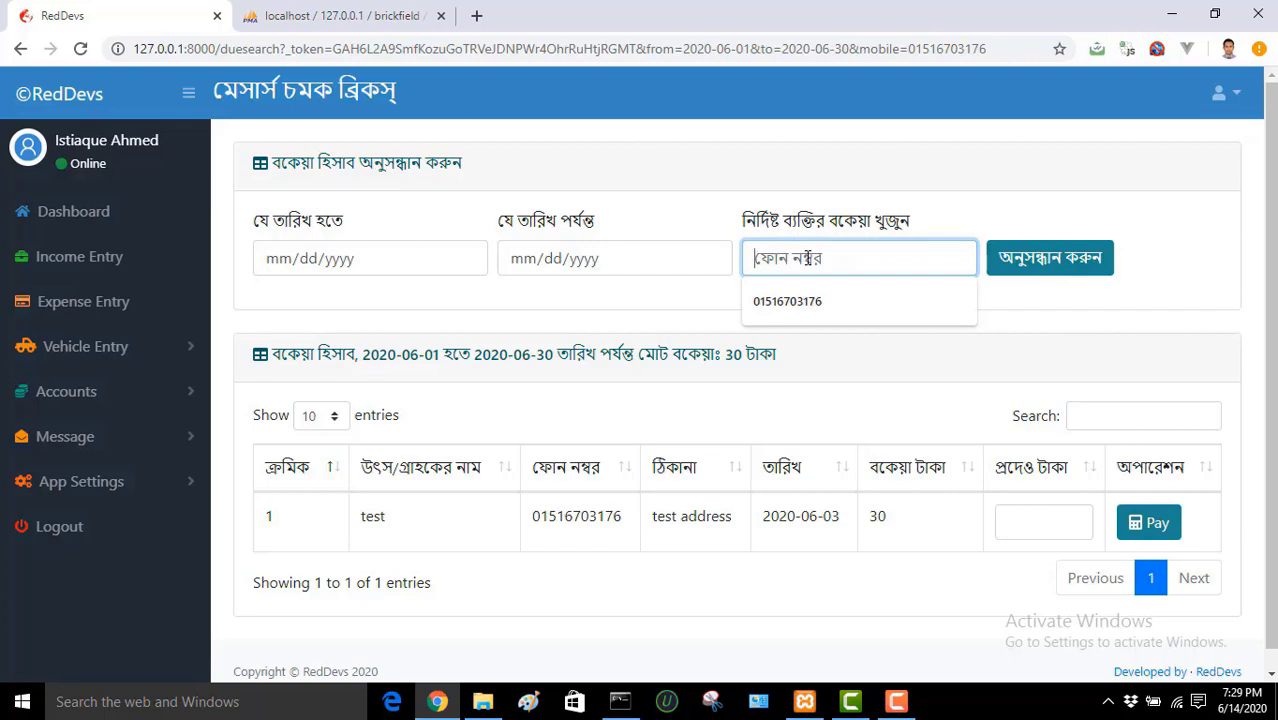
{"action": "left_click", "coordinate": [741, 296]}
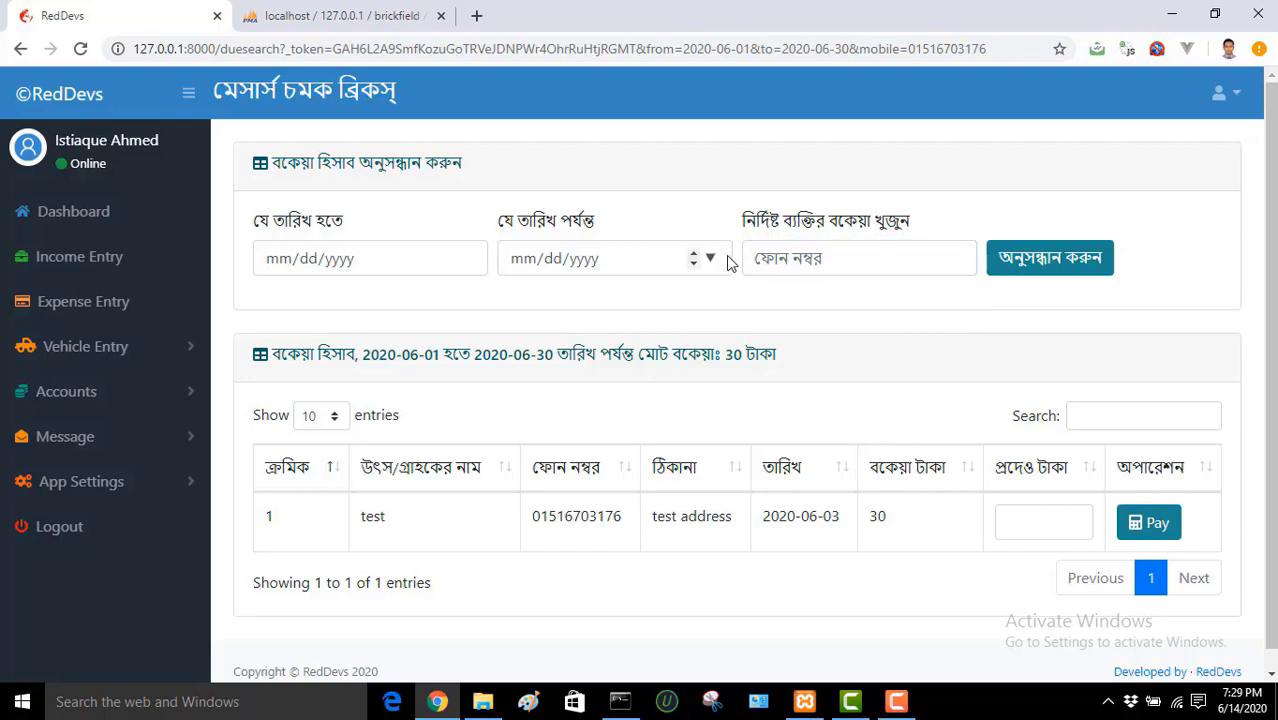
{"action": "left_click", "coordinate": [817, 257]}
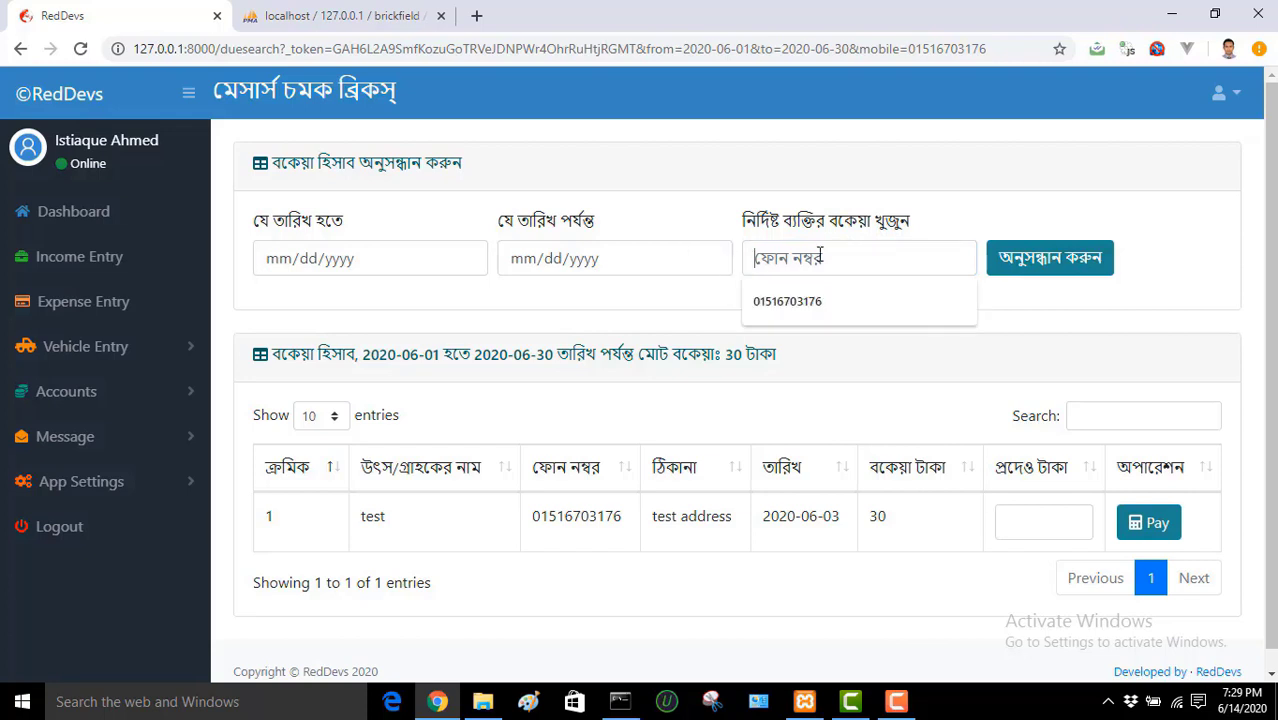
{"action": "left_click", "coordinate": [611, 317]}
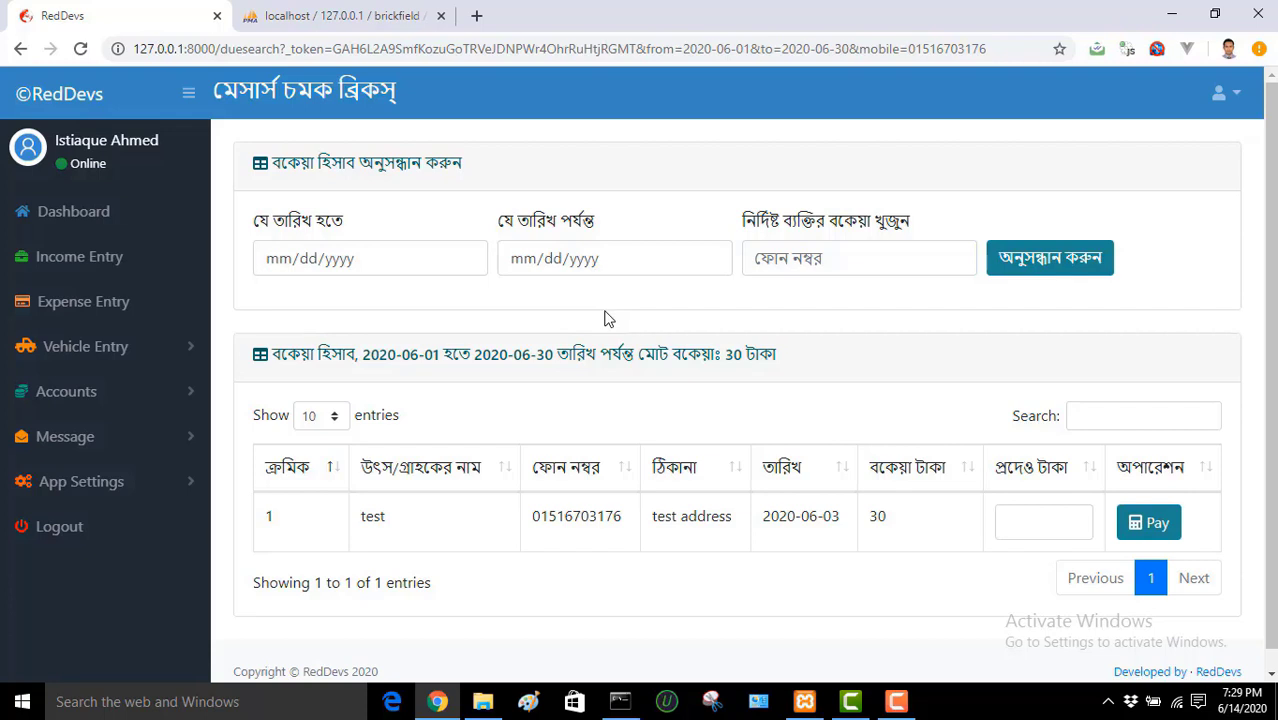
{"action": "left_click", "coordinate": [116, 400]}
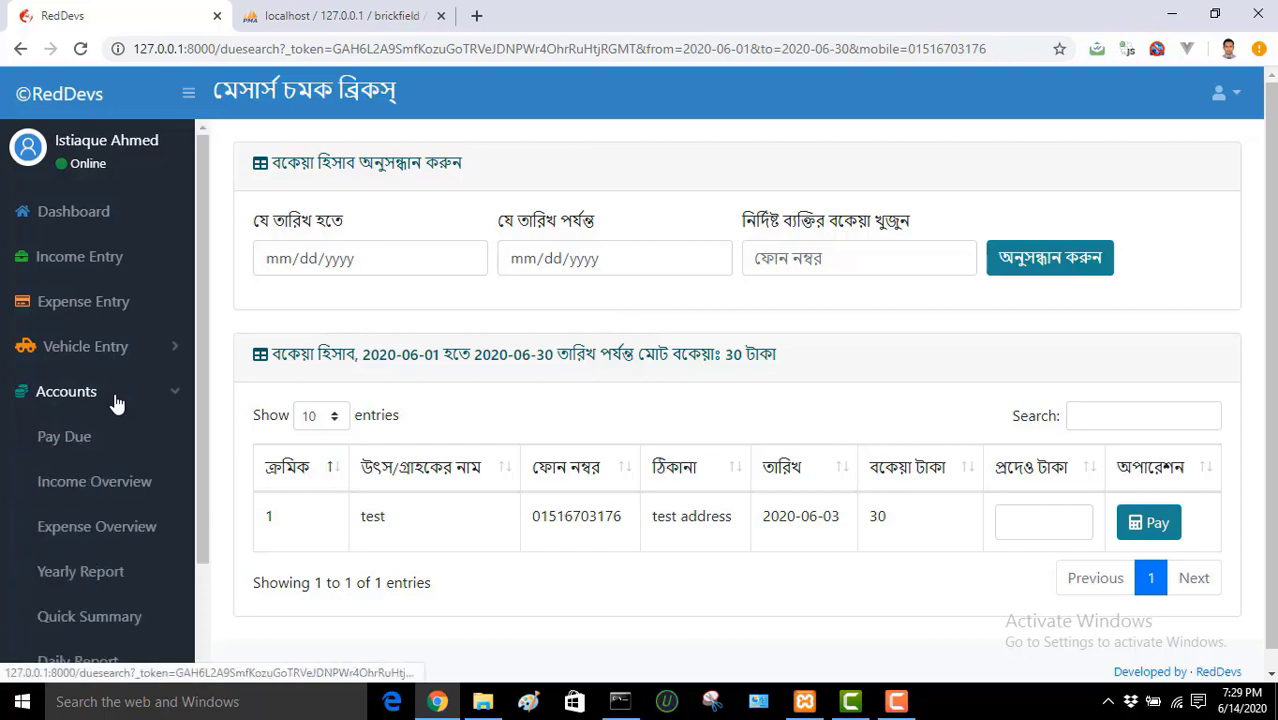
Step: Search the Income Overview from 2020-05-01 to 2020-06-30
{"action": "left_click", "coordinate": [122, 484]}
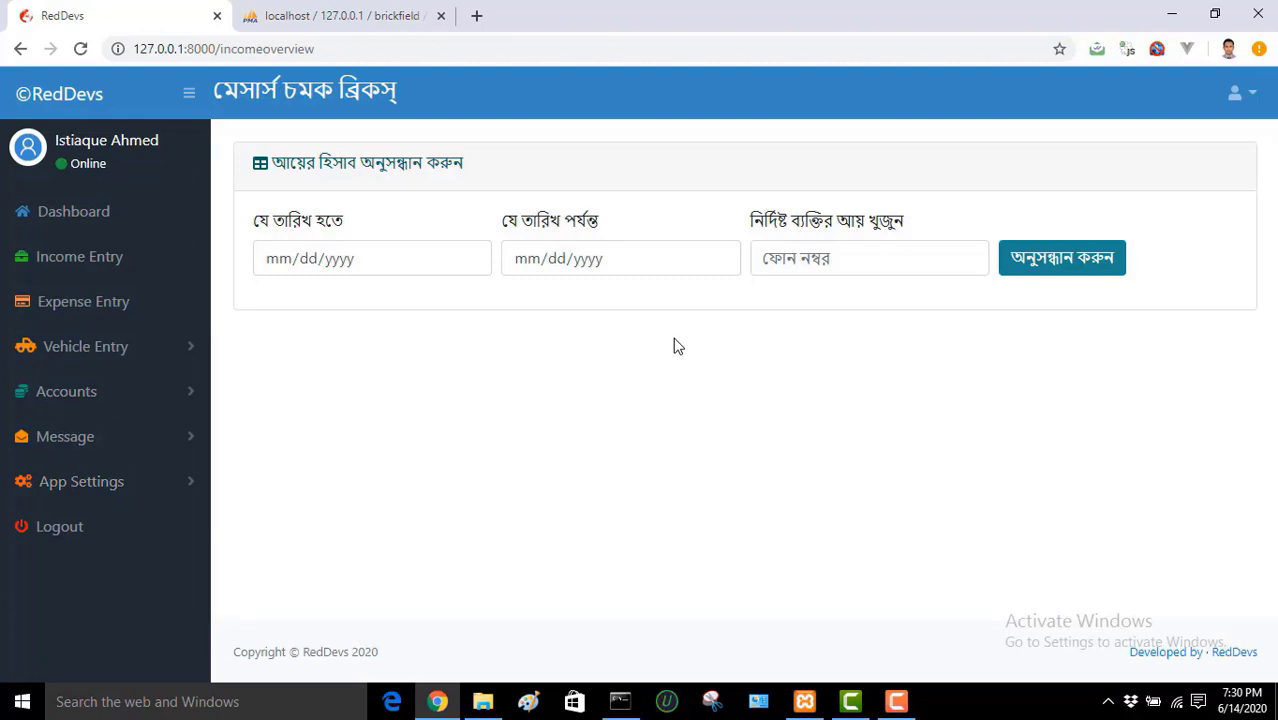
{"action": "left_click", "coordinate": [470, 259]}
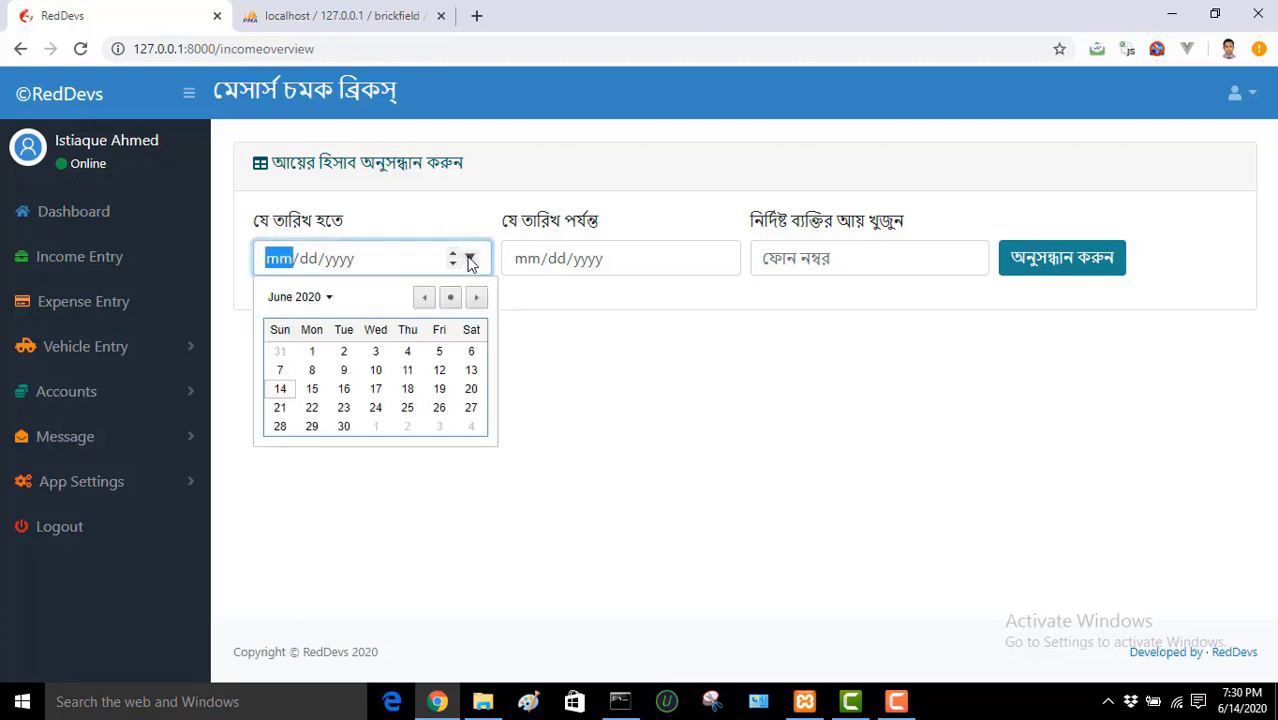
{"action": "left_click", "coordinate": [424, 297]}
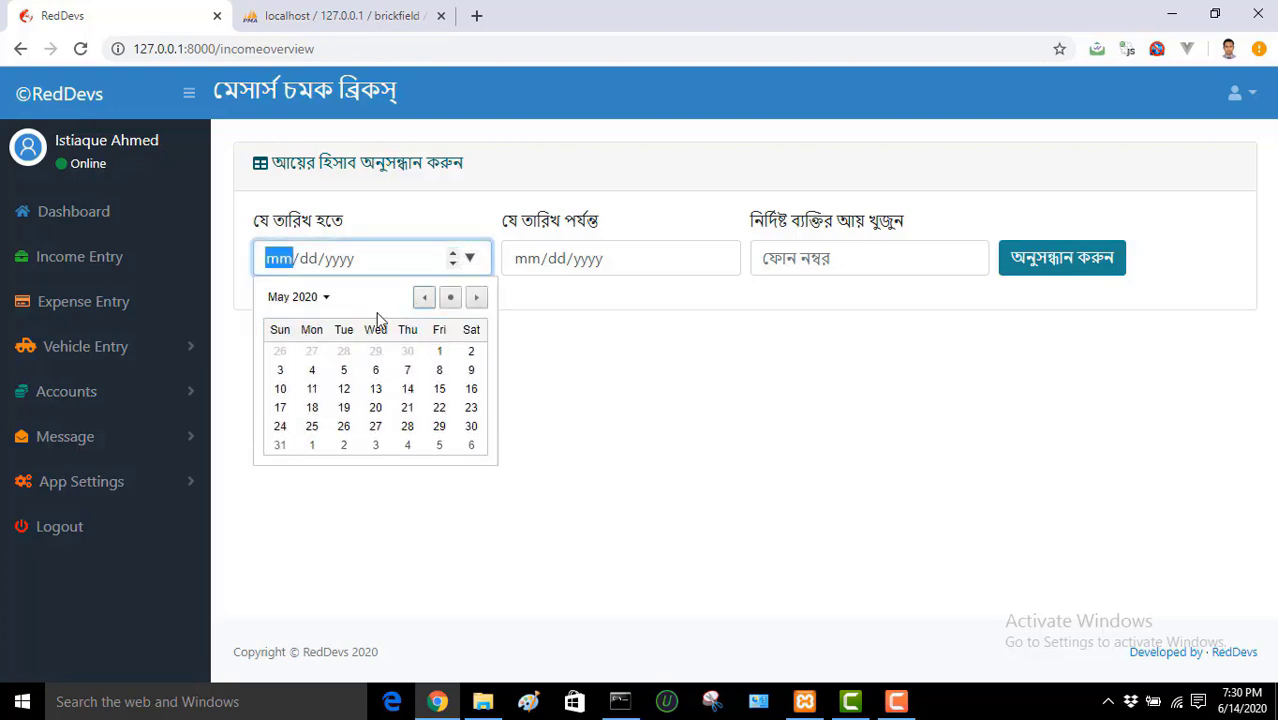
{"action": "left_click", "coordinate": [439, 351]}
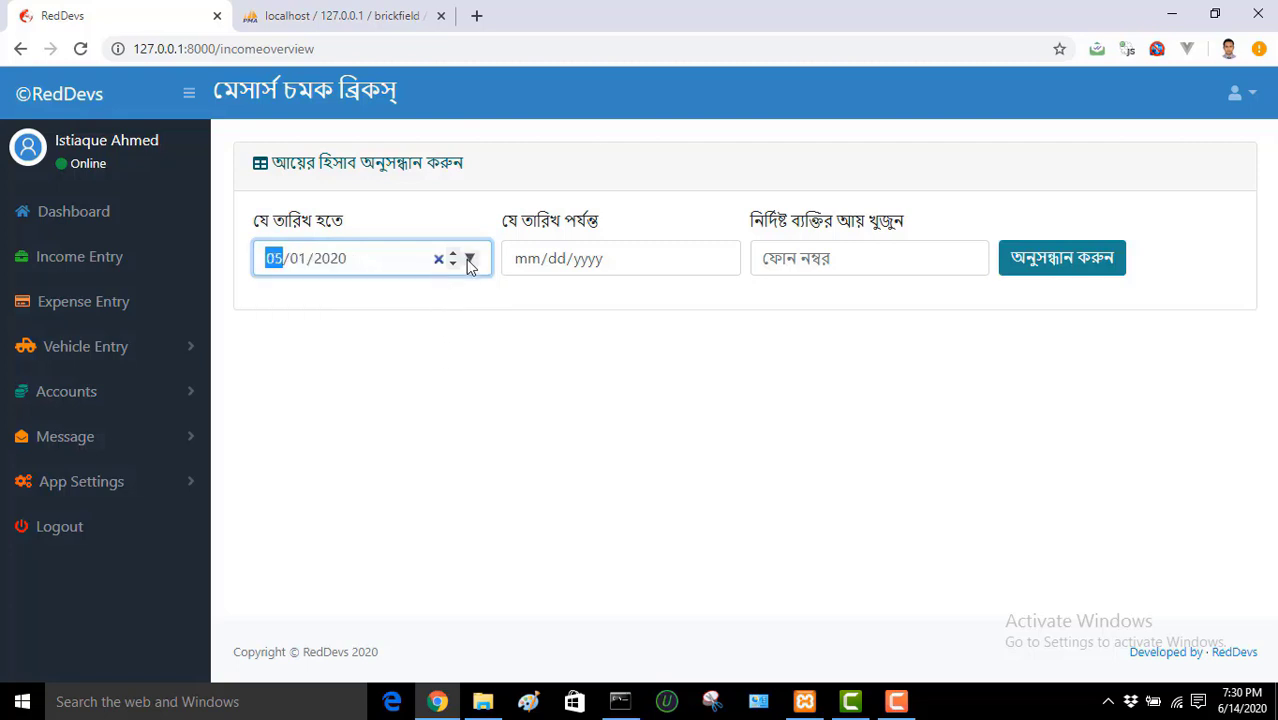
{"action": "left_click", "coordinate": [726, 262]}
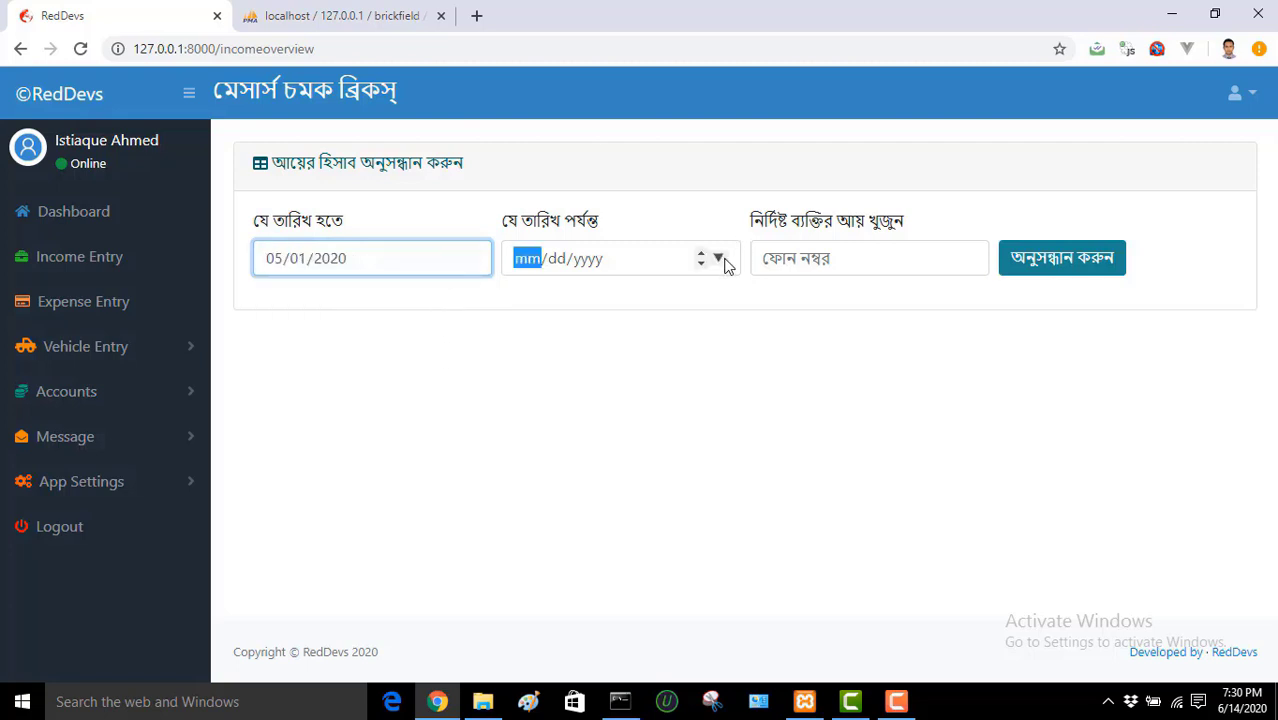
{"action": "left_click", "coordinate": [719, 259]}
{"action": "left_click", "coordinate": [591, 424]}
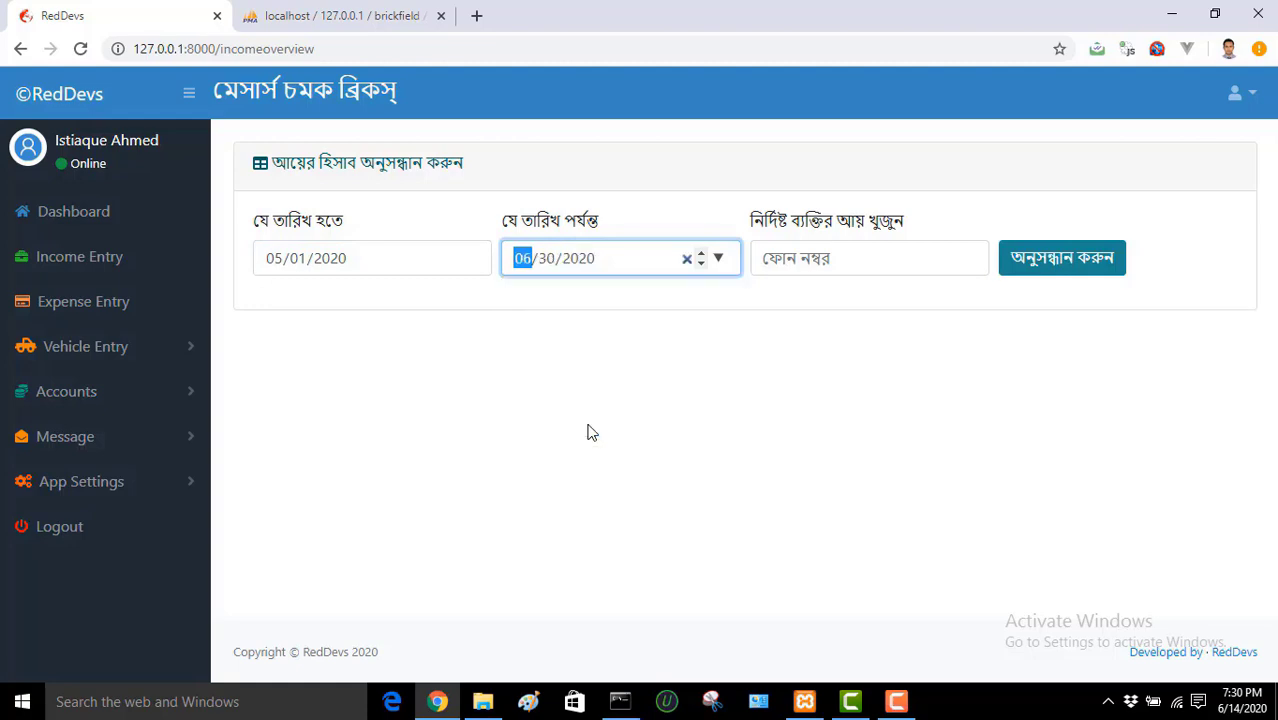
{"action": "left_click", "coordinate": [1025, 263]}
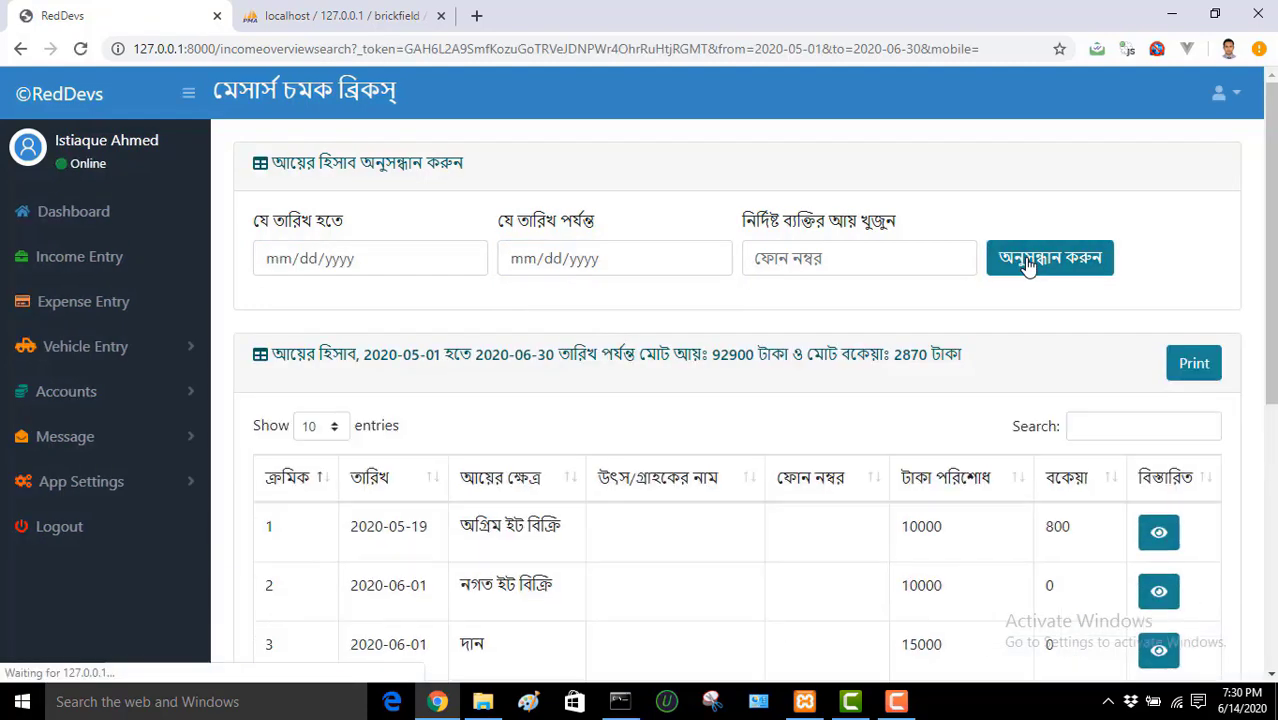
Step: Review the summary: 92900 taka total income and 2870 taka due
{"action": "left_click_drag", "start_coordinate": [1271, 235], "coordinate": [1271, 261]}
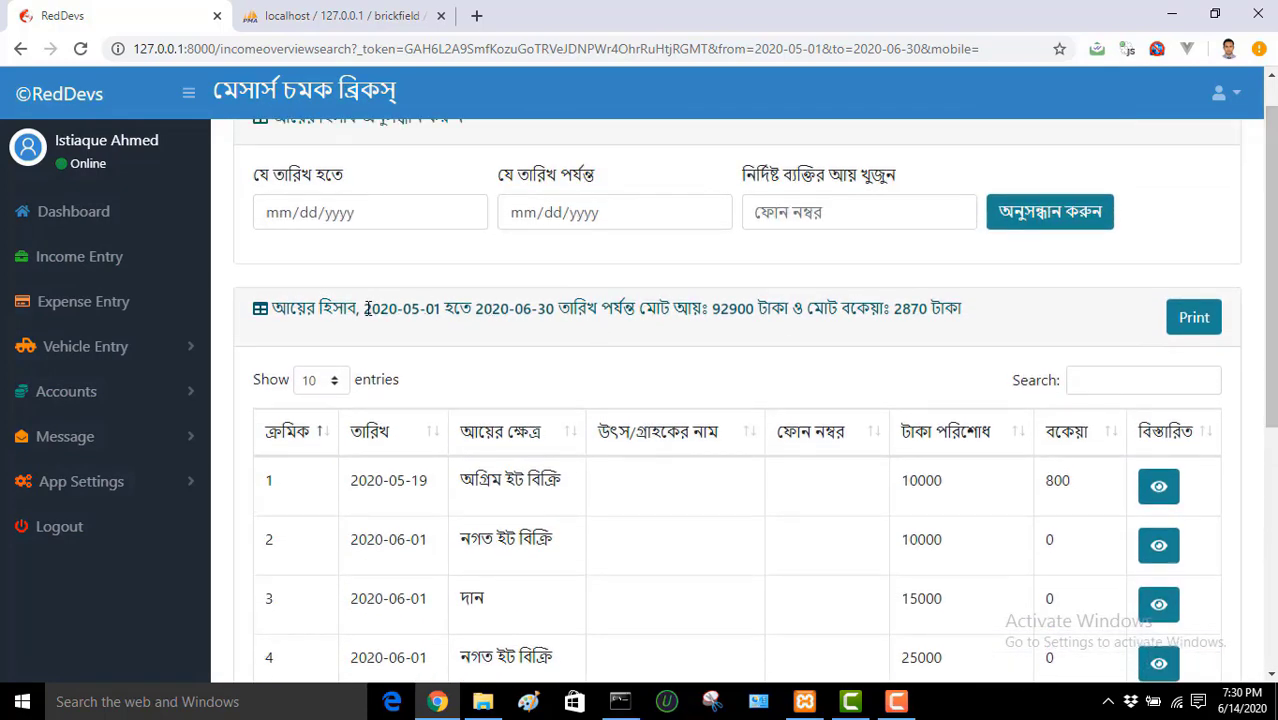
{"action": "left_click_drag", "start_coordinate": [363, 309], "coordinate": [612, 310]}
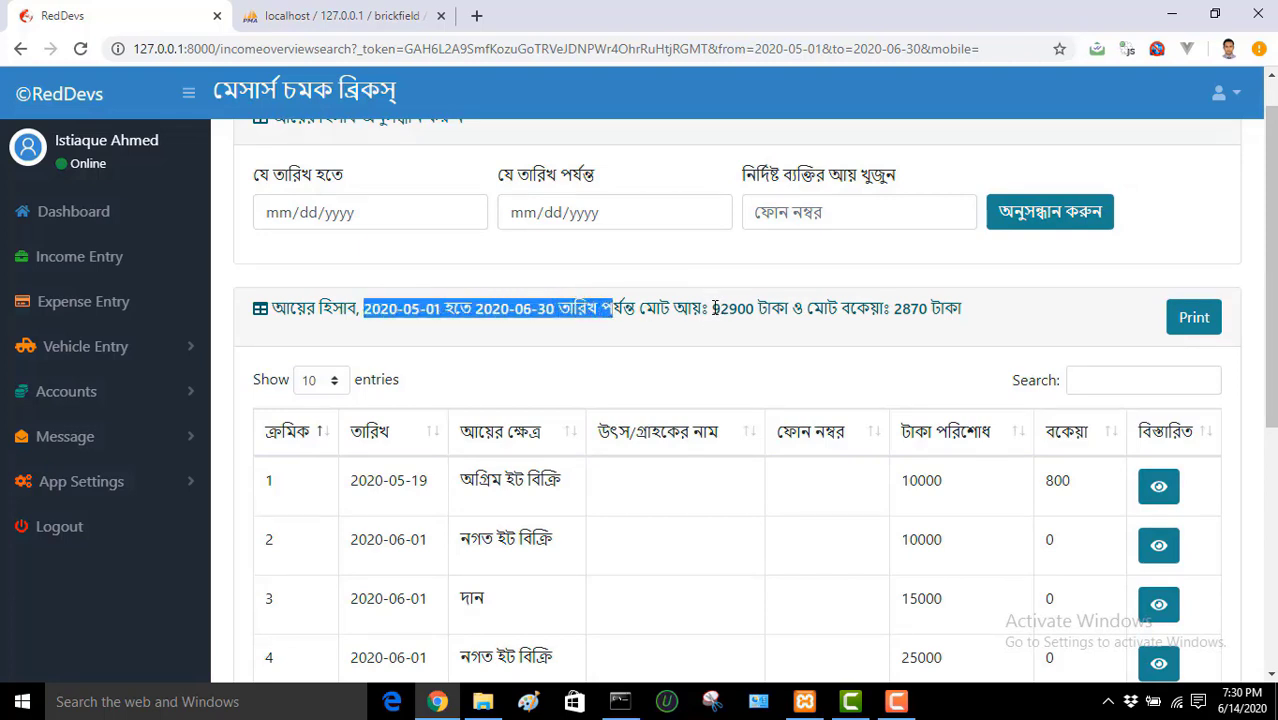
{"action": "left_click_drag", "start_coordinate": [712, 308], "coordinate": [762, 314]}
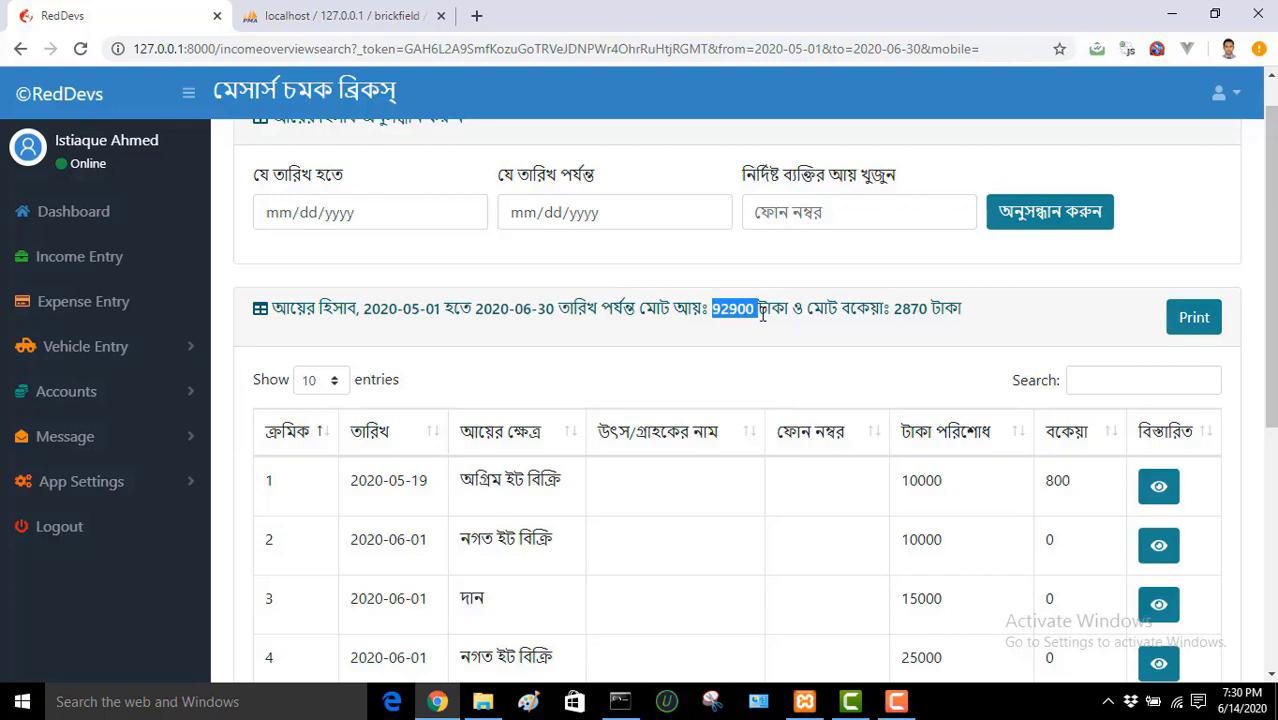
{"action": "left_click_drag", "start_coordinate": [893, 308], "coordinate": [932, 310]}
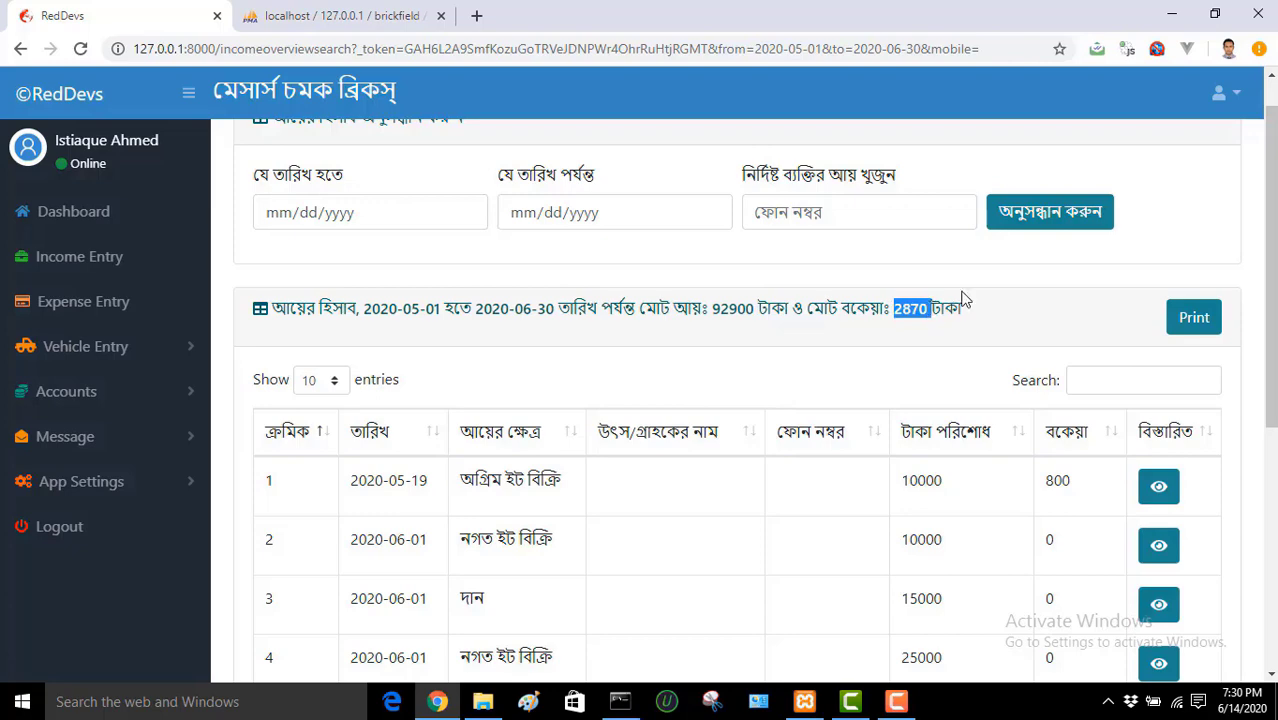
{"action": "left_click", "coordinate": [970, 287]}
{"action": "left_click_drag", "start_coordinate": [1268, 248], "coordinate": [1268, 440]}
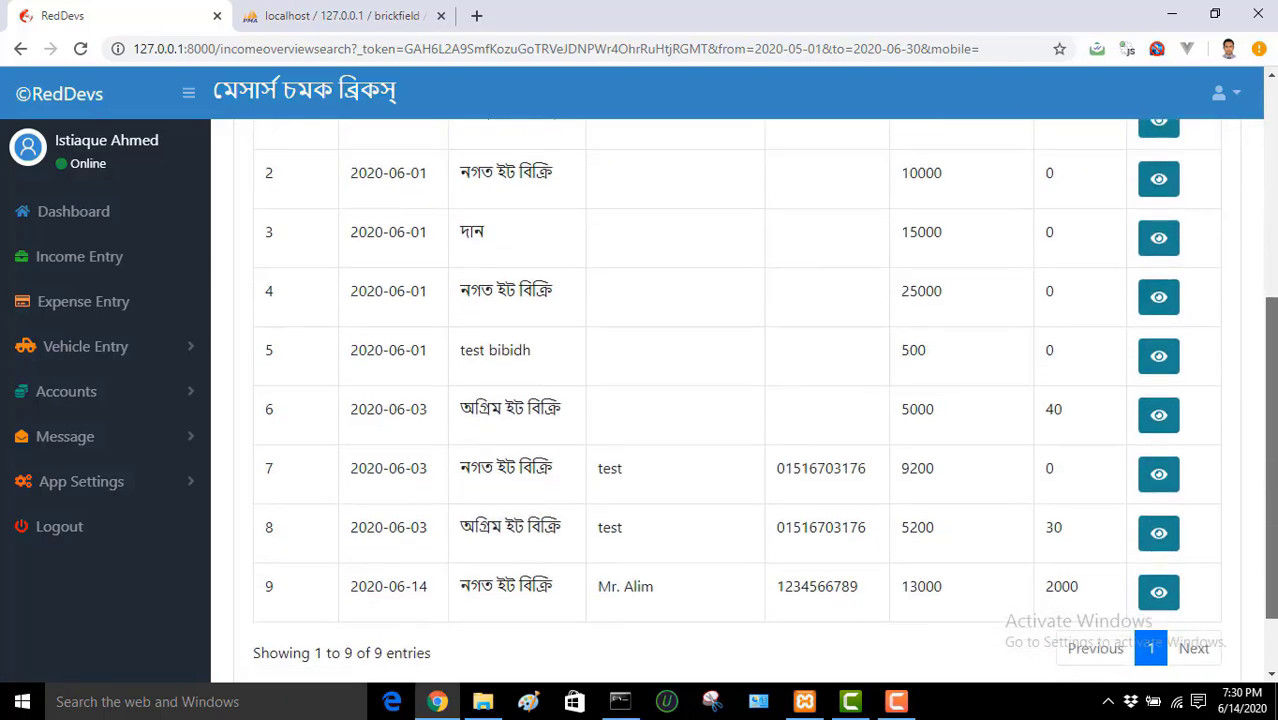
{"action": "left_click_drag", "start_coordinate": [1268, 440], "coordinate": [1033, 185]}
{"action": "left_click", "coordinate": [840, 237]}
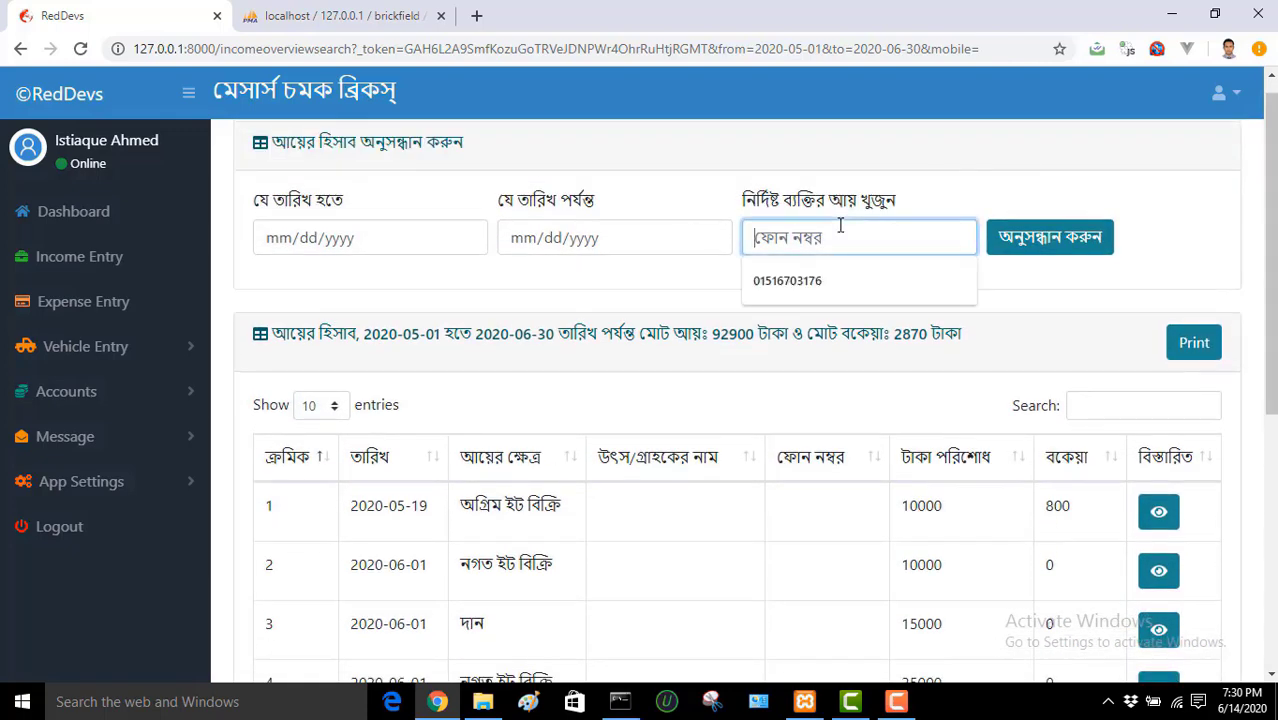
{"action": "left_click_drag", "start_coordinate": [1270, 210], "coordinate": [1270, 300]}
{"action": "left_click", "coordinate": [1215, 197]}
{"action": "left_click", "coordinate": [1102, 310]}
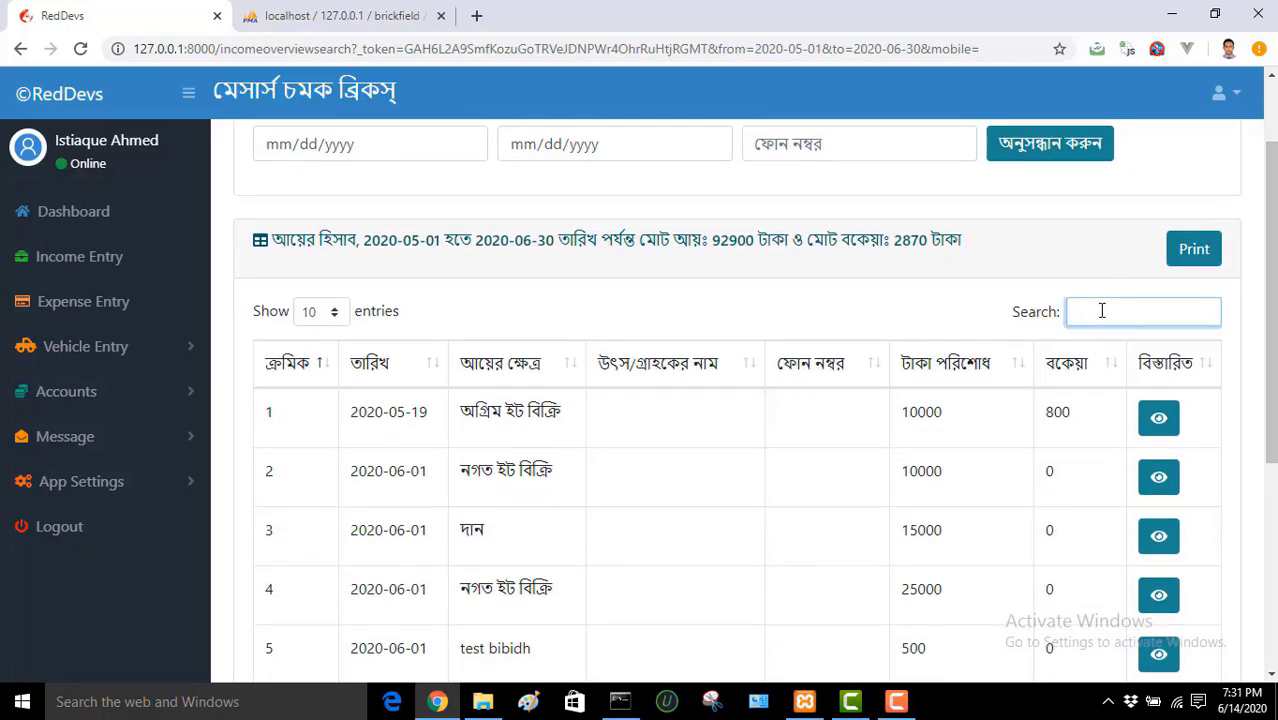
{"action": "type", "text": "01"}
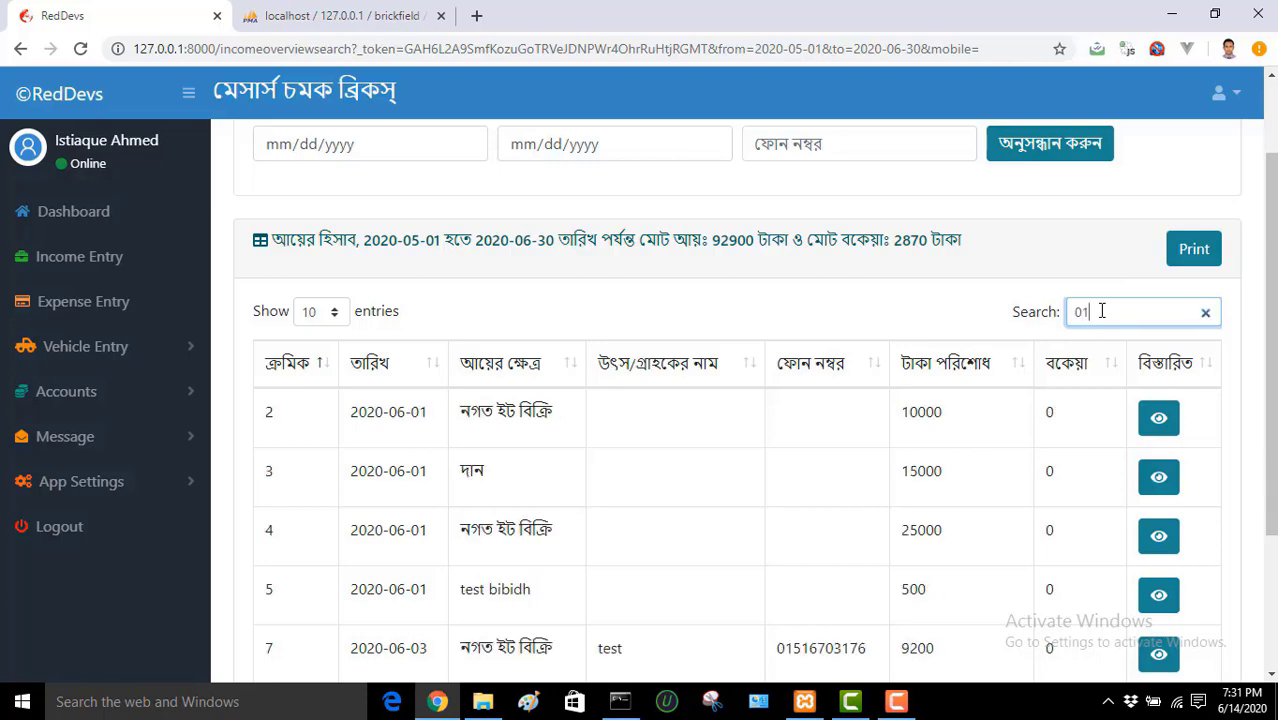
{"action": "key", "text": "BackSpace"}
{"action": "key", "text": "BackSpace"}
{"action": "type", "text": "12345"}
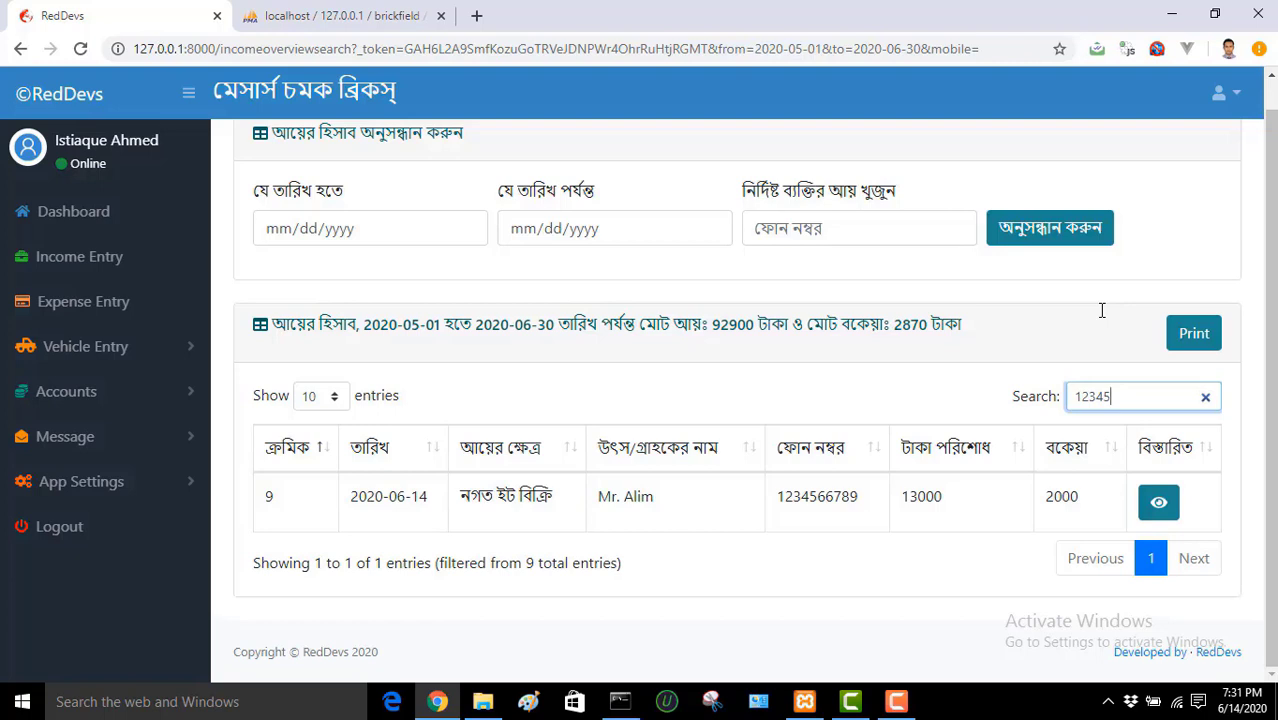
{"action": "left_click", "coordinate": [849, 494]}
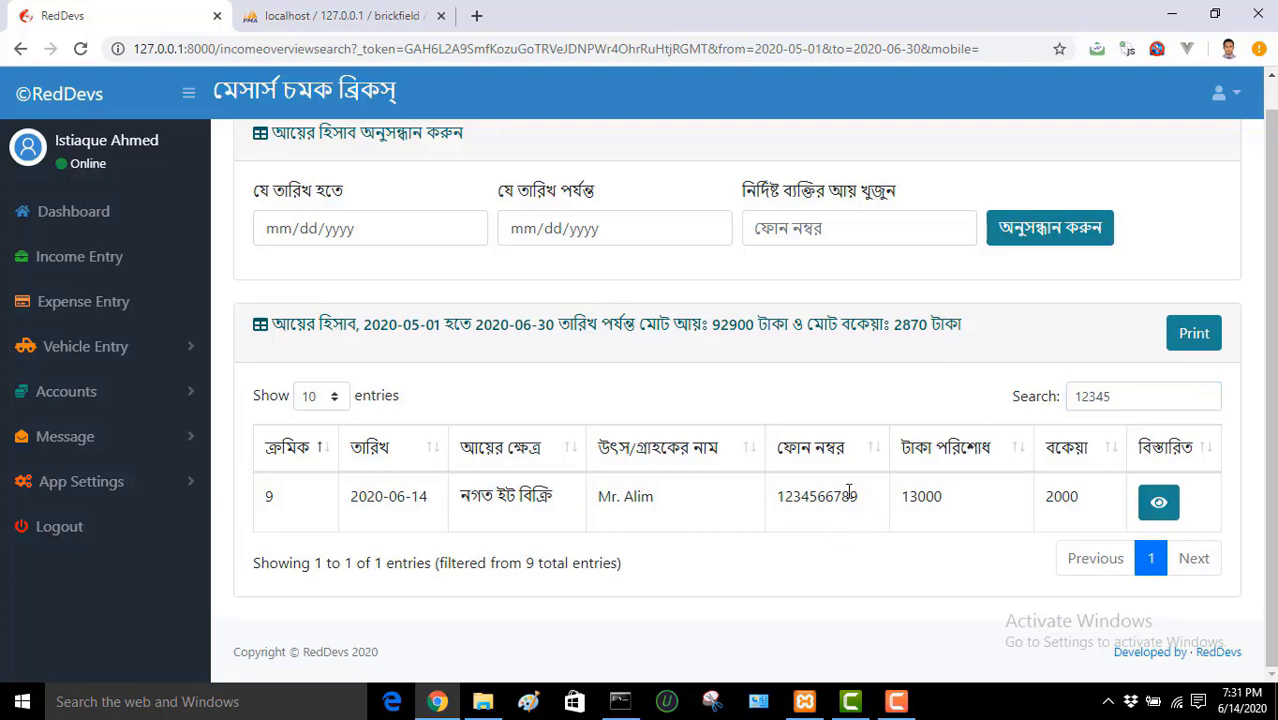
{"action": "left_click_drag", "start_coordinate": [849, 494], "coordinate": [768, 503]}
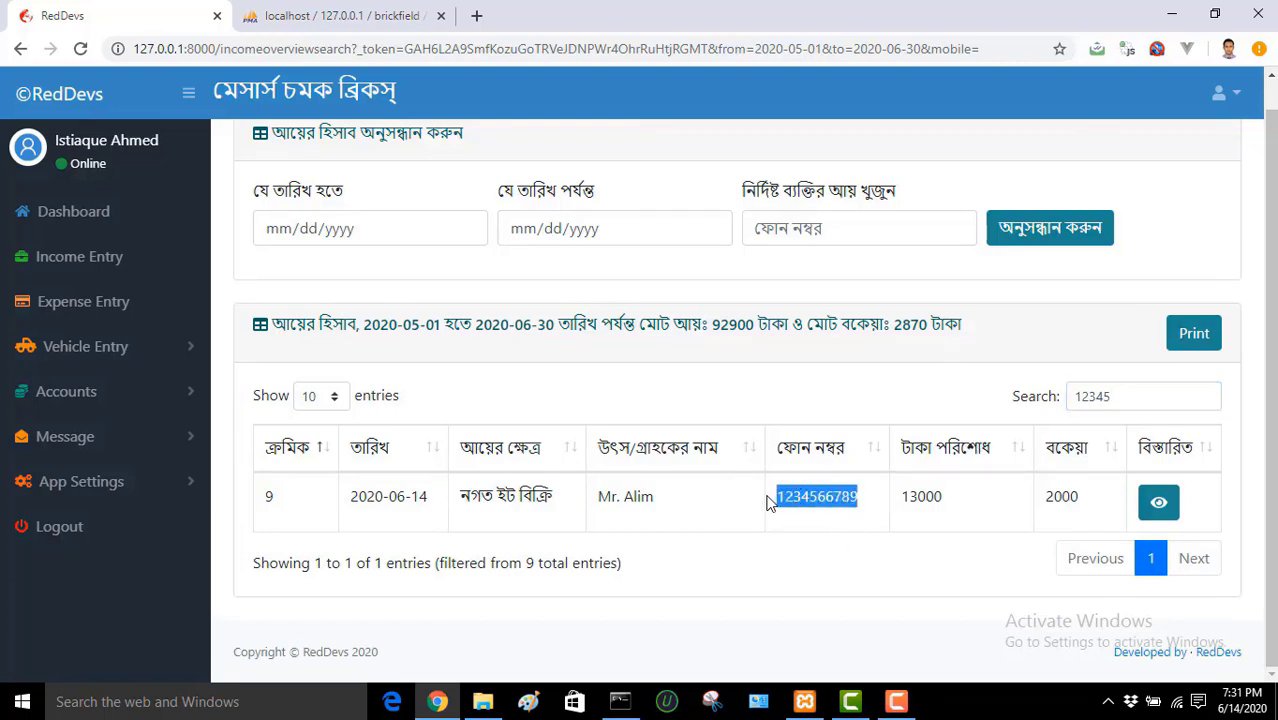
{"action": "left_click", "coordinate": [842, 492]}
{"action": "left_click", "coordinate": [1110, 397]}
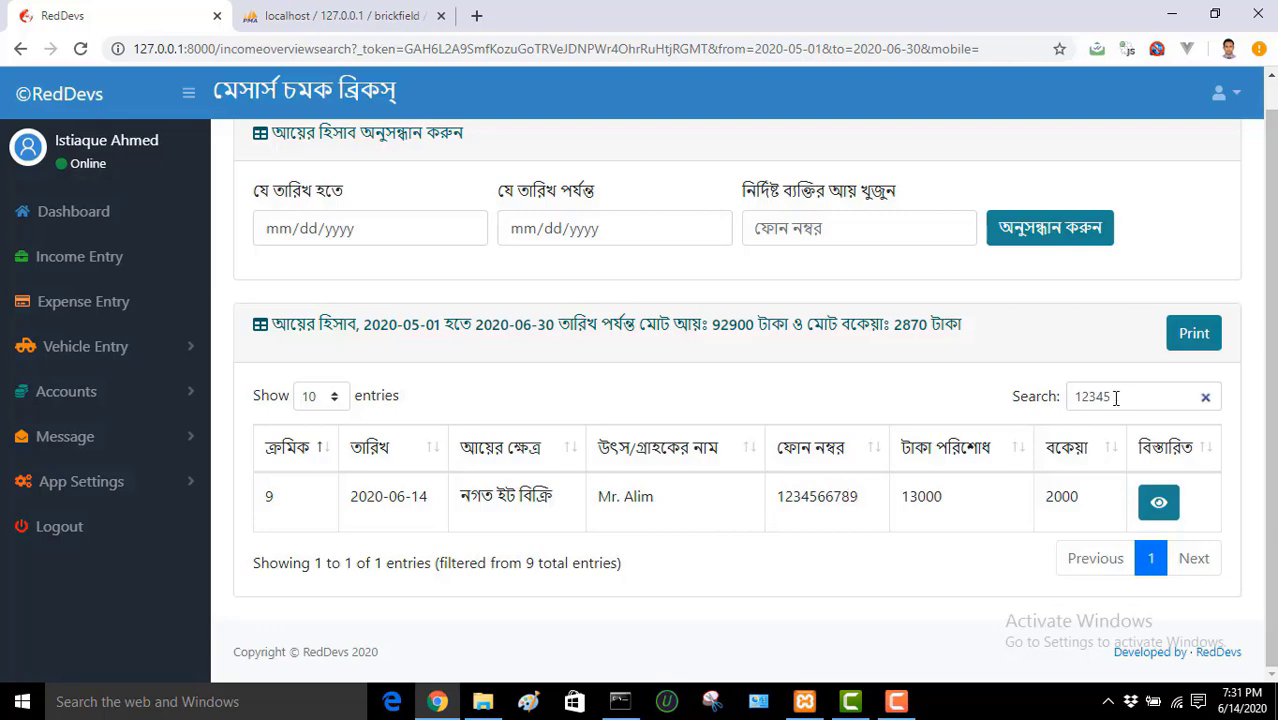
{"action": "key", "text": "BackSpace"}
{"action": "key", "text": "BackSpace"}
{"action": "key", "text": "BackSpace"}
{"action": "scroll", "coordinate": [1116, 397], "scroll_direction": "down", "scroll_amount": 1}
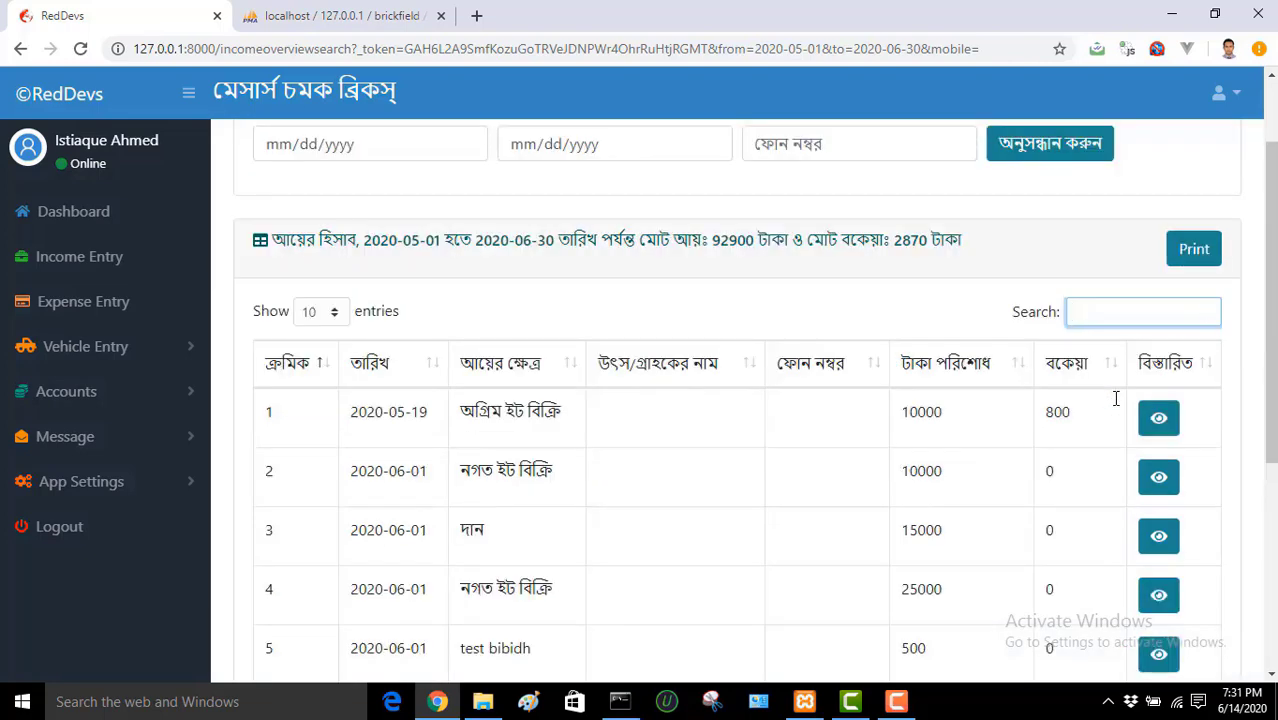
{"action": "left_click", "coordinate": [965, 322]}
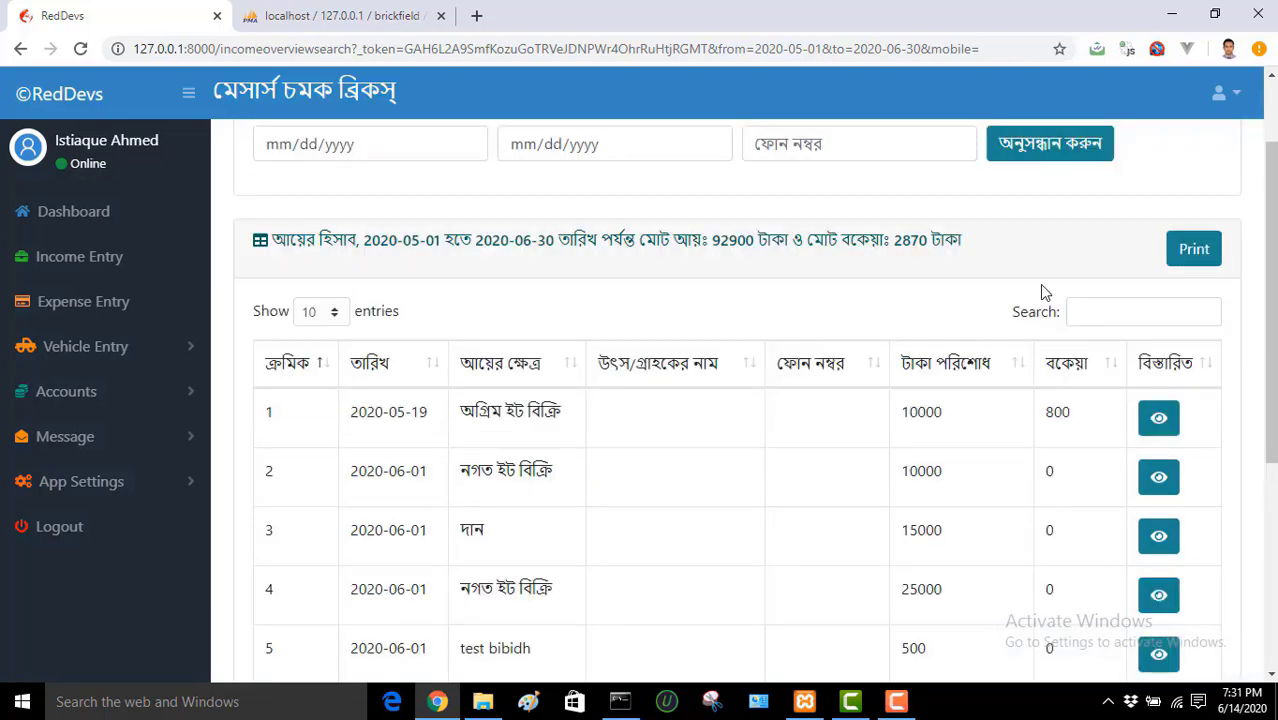
{"action": "scroll", "coordinate": [1272, 360], "scroll_direction": "up", "scroll_amount": 1}
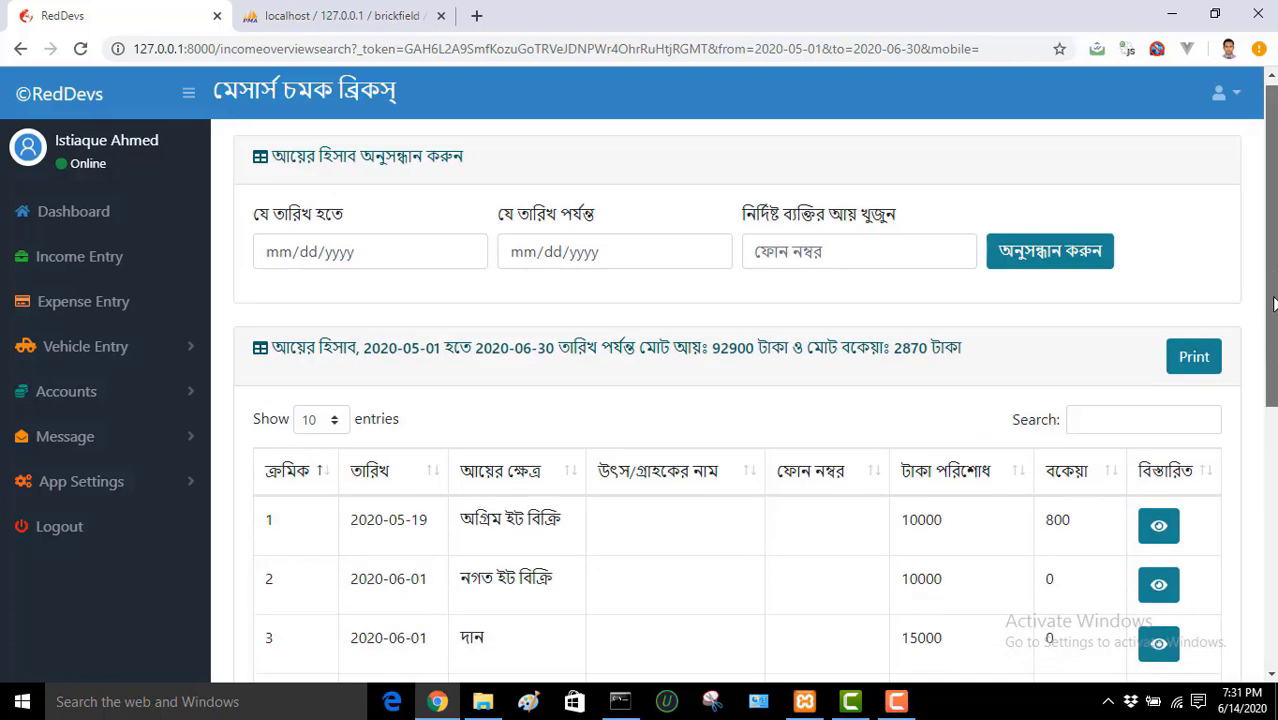
Step: Filter income by the test customer's saved phone: two entries, 14400 taka, 30 due
{"action": "left_click", "coordinate": [887, 257]}
{"action": "left_click", "coordinate": [841, 296]}
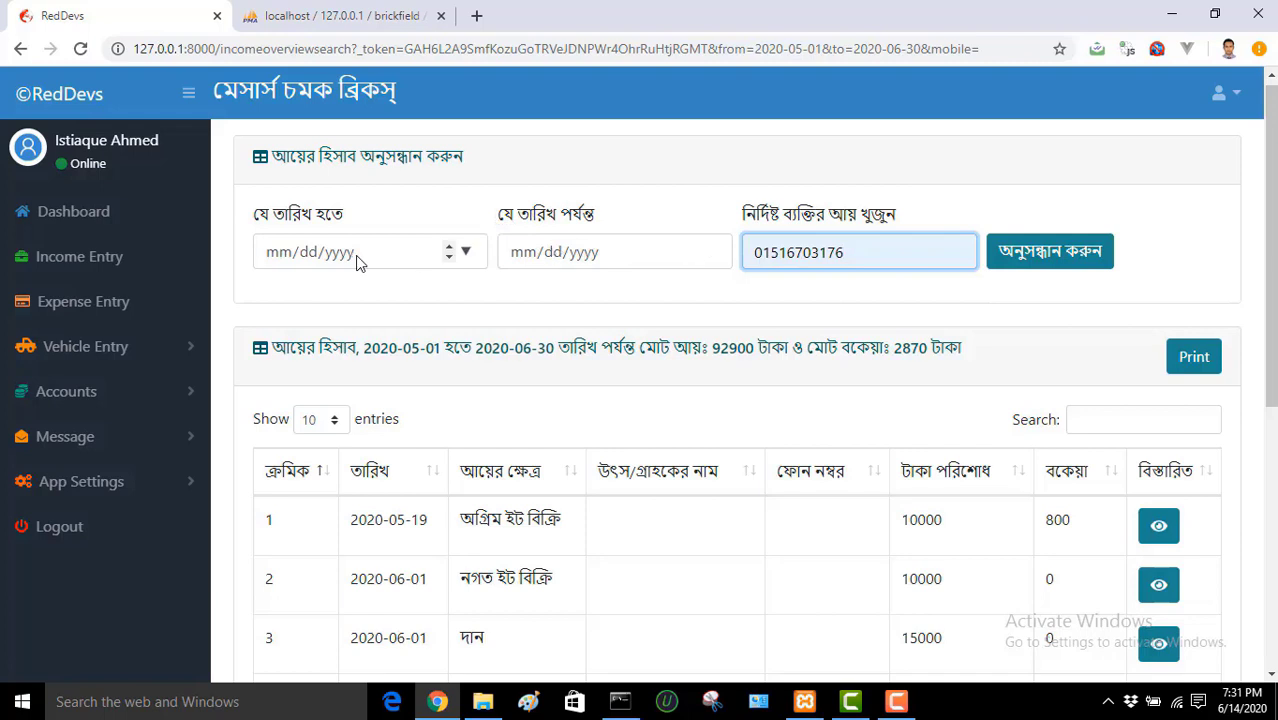
{"action": "left_click", "coordinate": [1054, 256]}
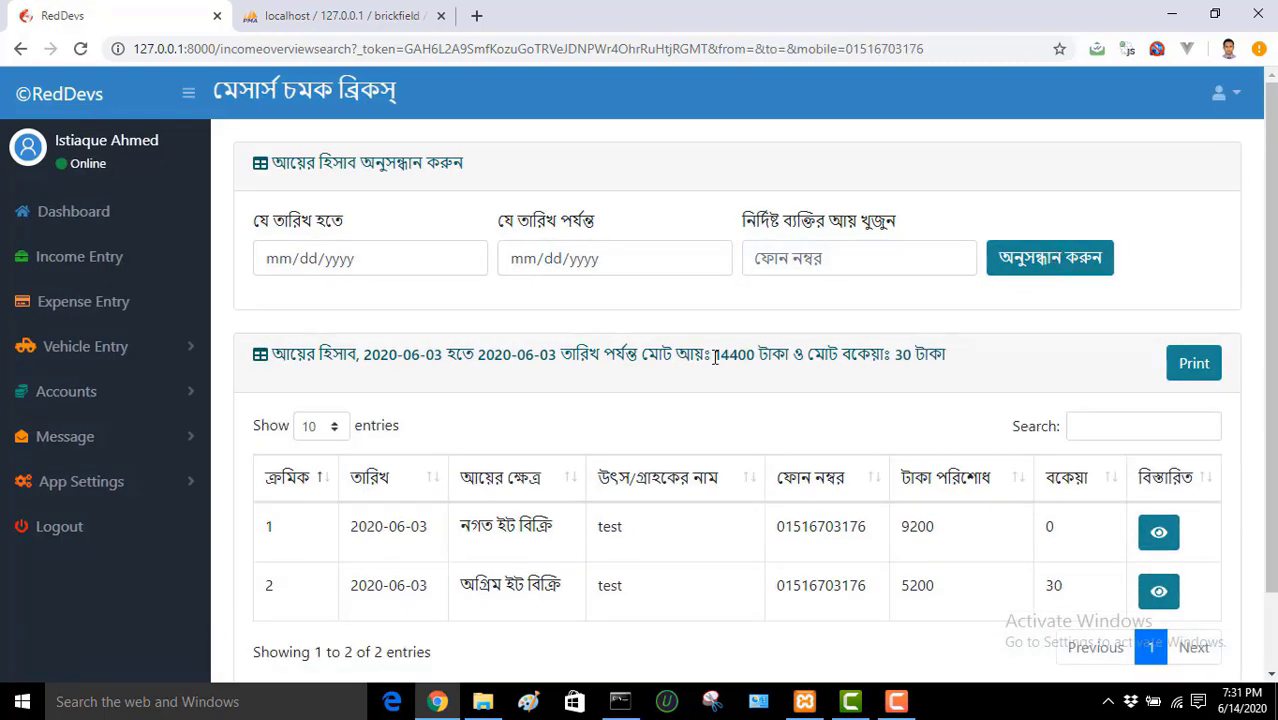
{"action": "left_click_drag", "start_coordinate": [716, 354], "coordinate": [756, 354]}
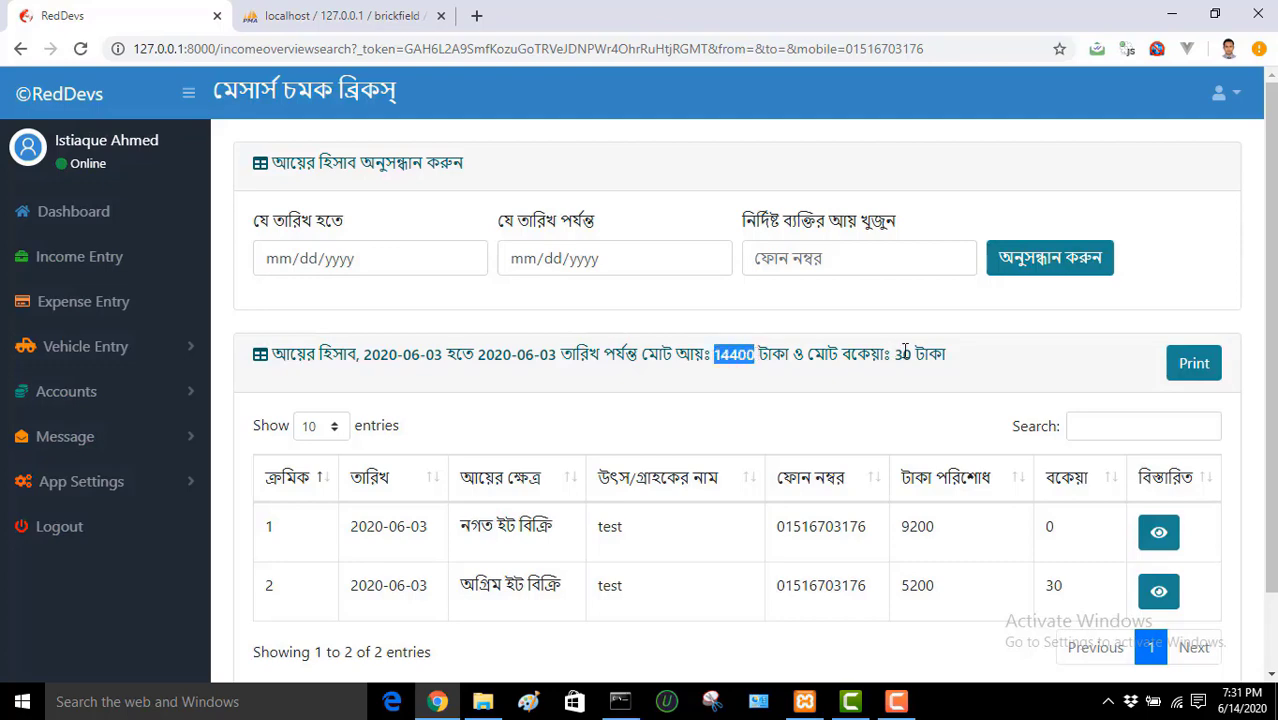
{"action": "left_click_drag", "start_coordinate": [896, 354], "coordinate": [914, 354]}
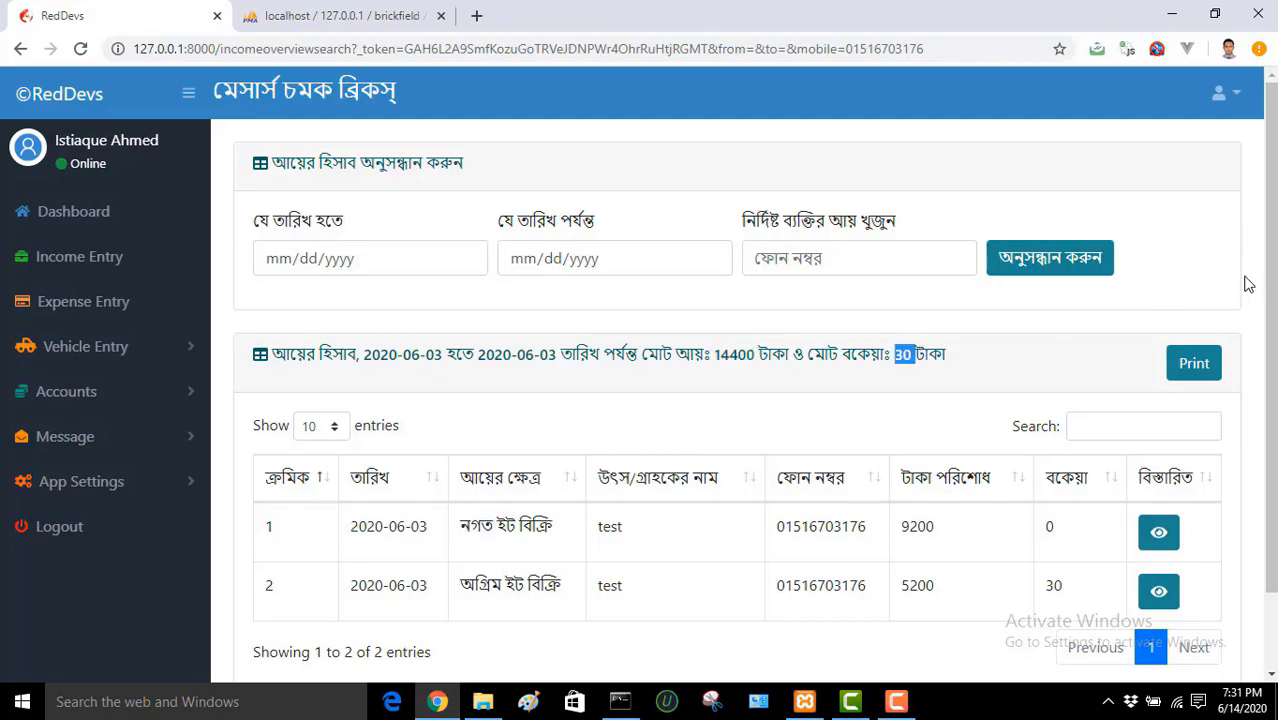
{"action": "scroll", "coordinate": [1270, 300], "scroll_direction": "down", "scroll_amount": 2}
{"action": "scroll", "coordinate": [1270, 300], "scroll_direction": "up", "scroll_amount": 2}
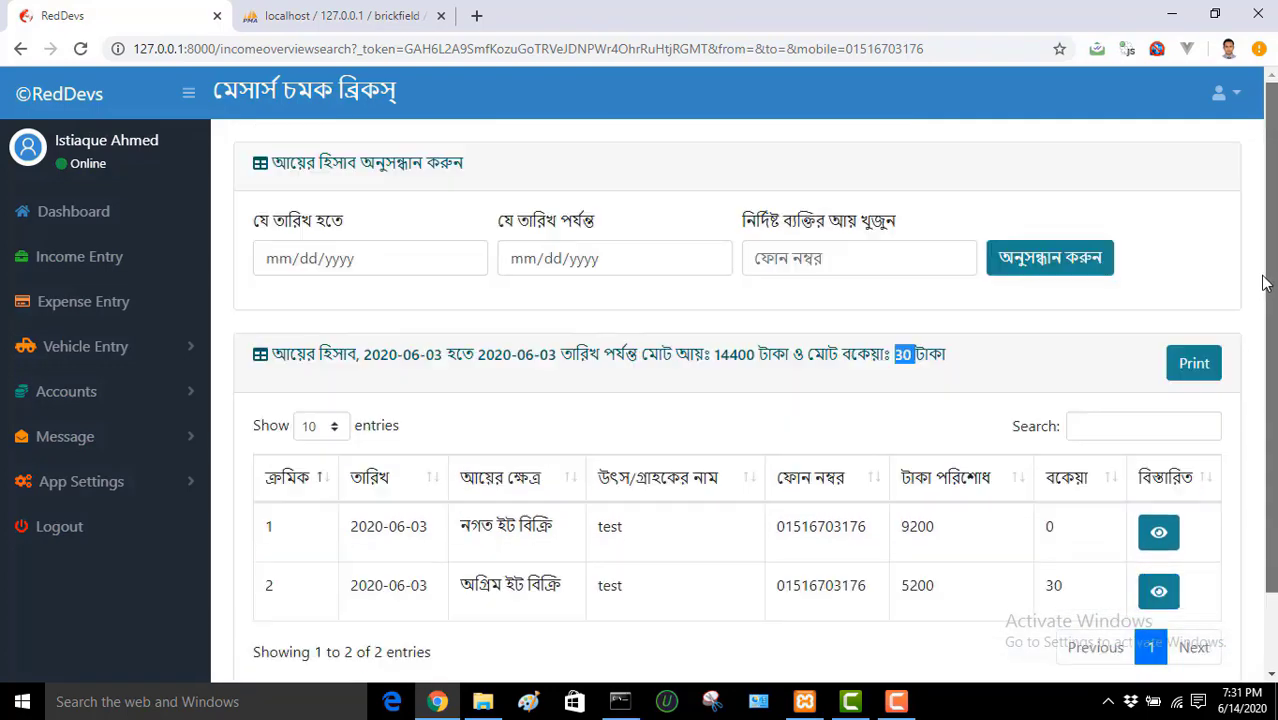
{"action": "left_click", "coordinate": [1204, 284]}
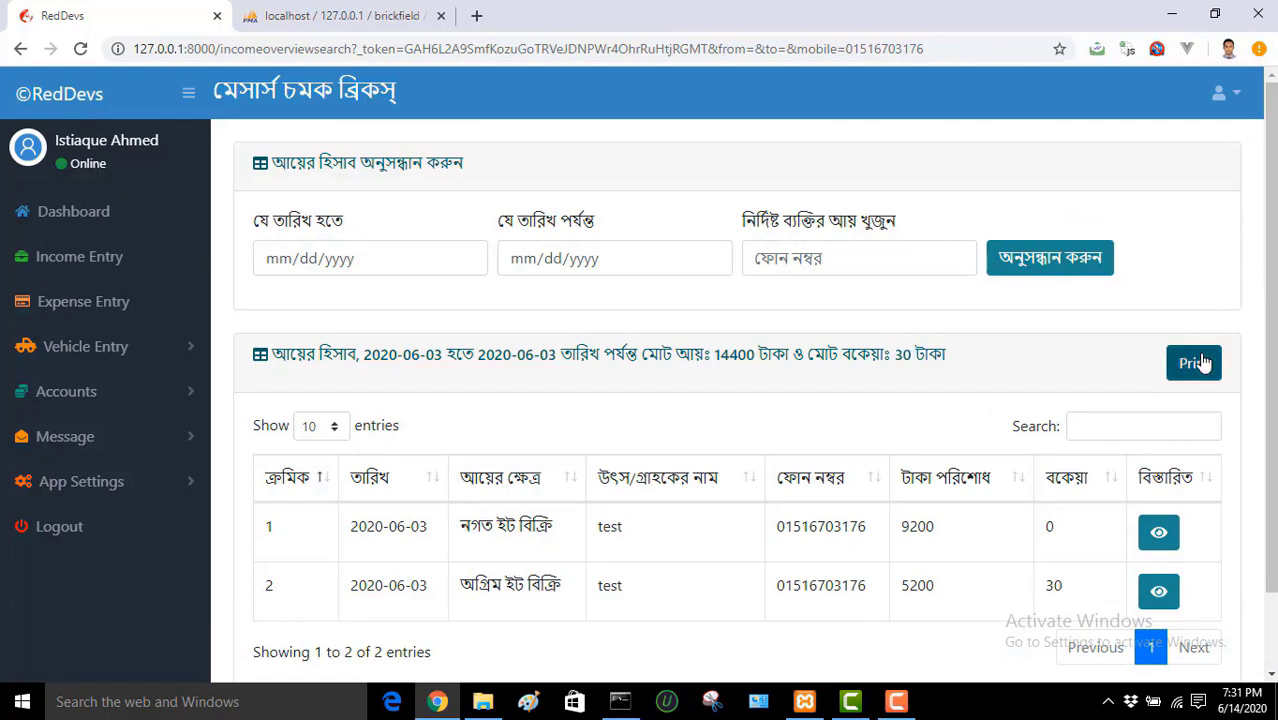
Step: Print the filtered income overview with Foxit Reader PDF Printer, overwriting RedDevs.pdf
{"action": "left_click", "coordinate": [1194, 366]}
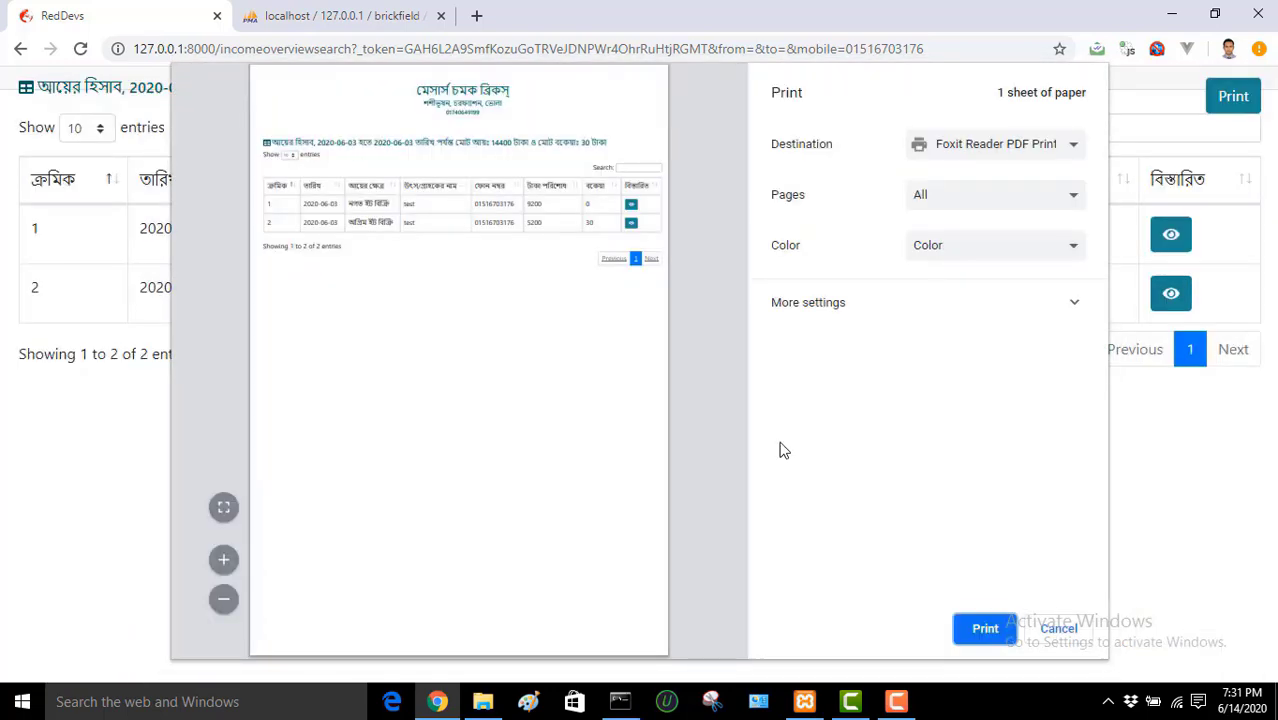
{"action": "left_click", "coordinate": [972, 632]}
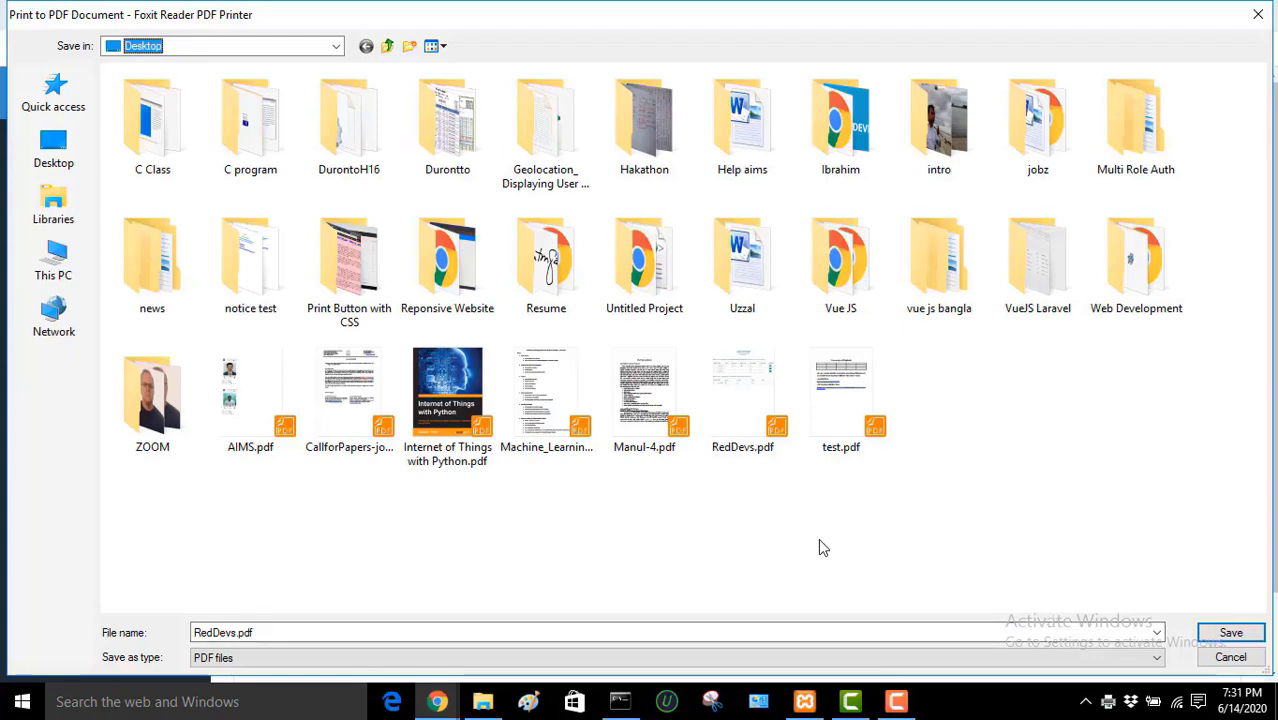
{"action": "left_click", "coordinate": [1231, 632]}
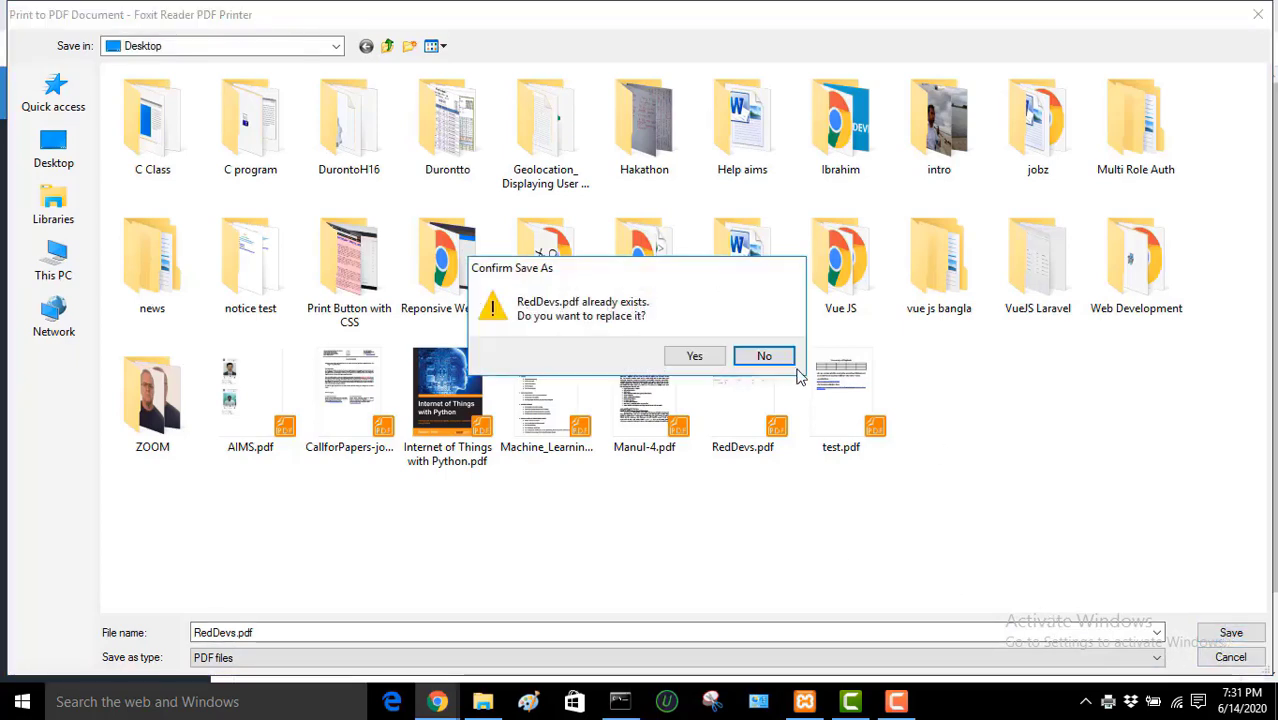
{"action": "left_click", "coordinate": [704, 359]}
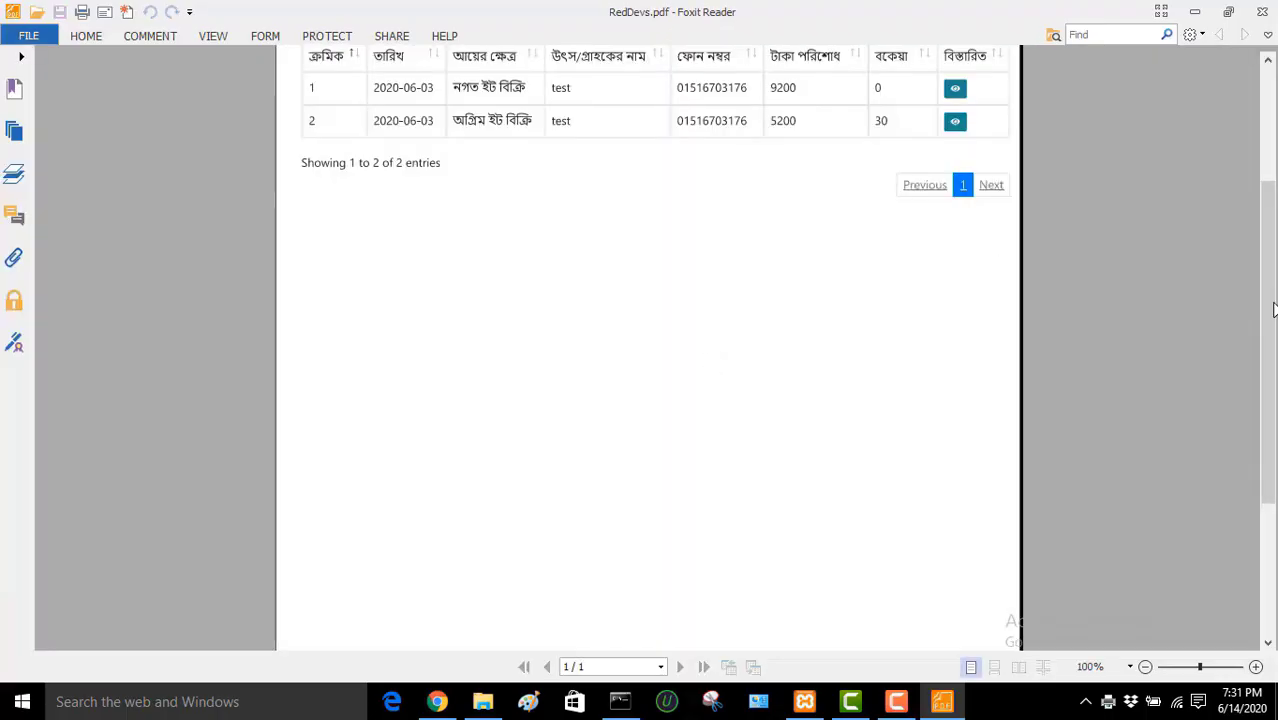
Step: Scroll to the top of RedDevs.pdf to check the header, then minimize Foxit Reader
{"action": "left_click_drag", "start_coordinate": [1273, 310], "coordinate": [1270, 163]}
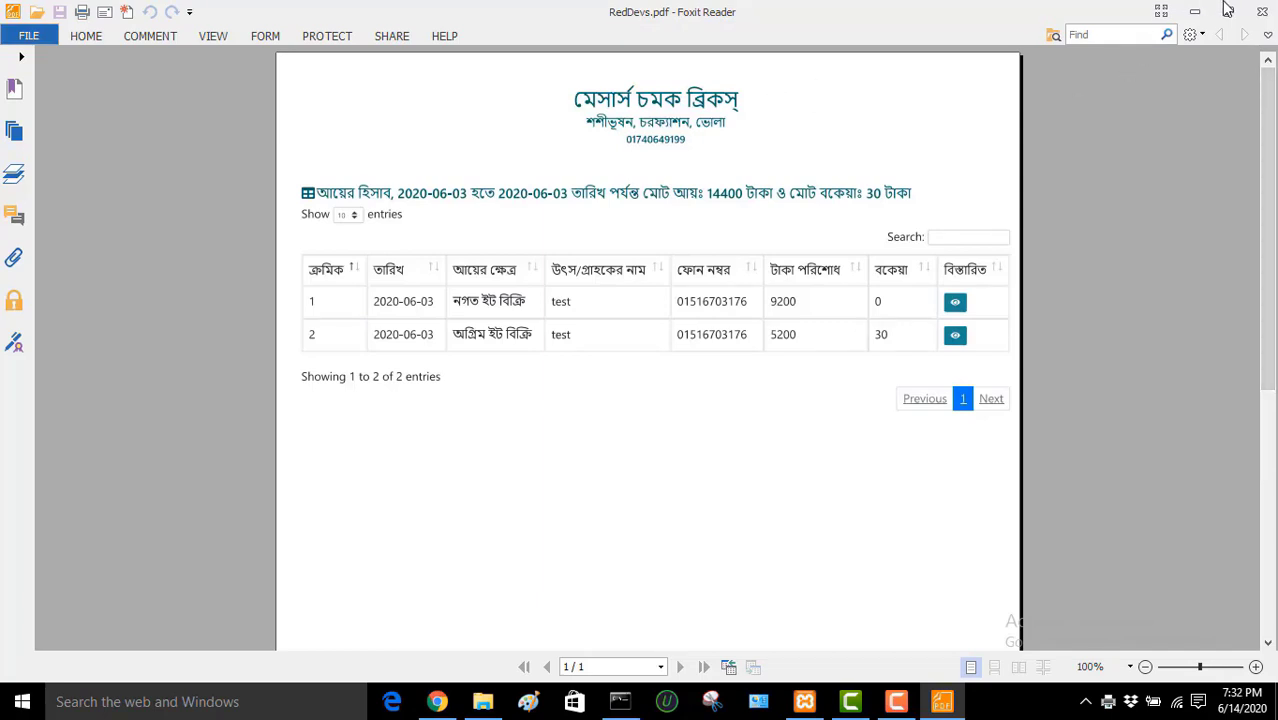
{"action": "left_click", "coordinate": [1194, 12]}
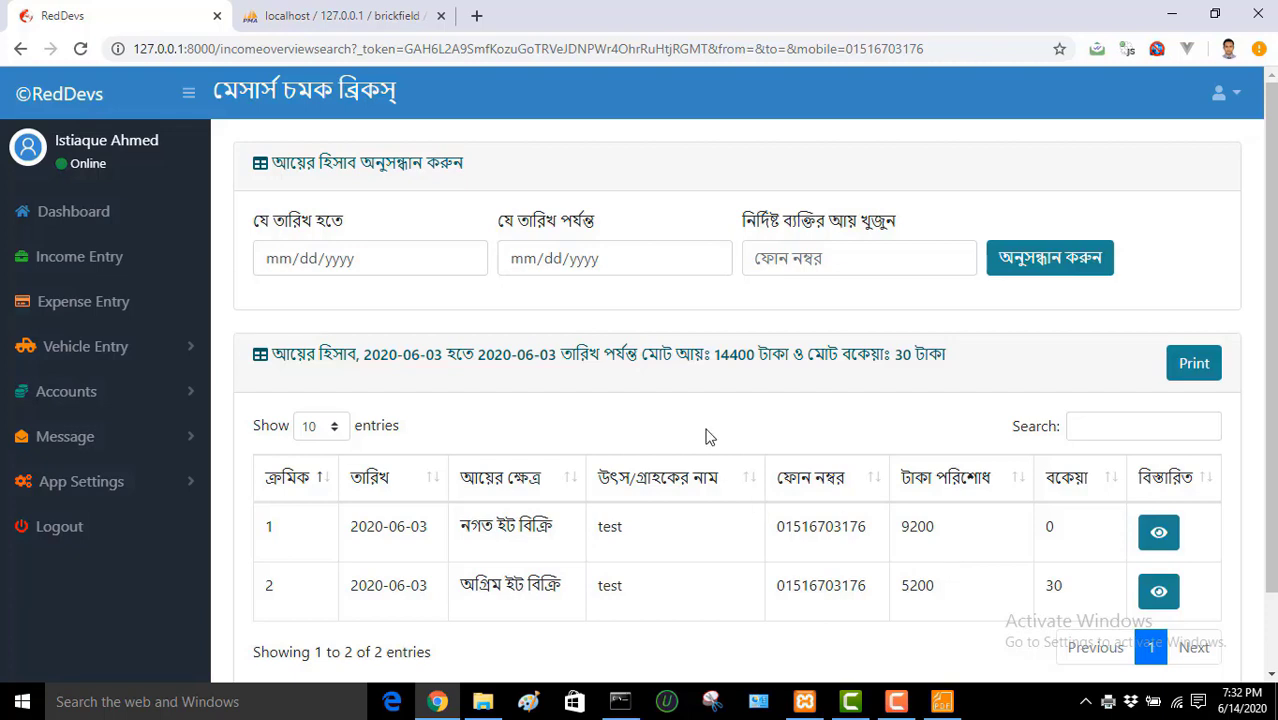
Step: Search income for 2020-06-01 to 2020-06-30 with no phone filter: 82900 taka total, 2070 due
{"action": "left_click", "coordinate": [818, 259]}
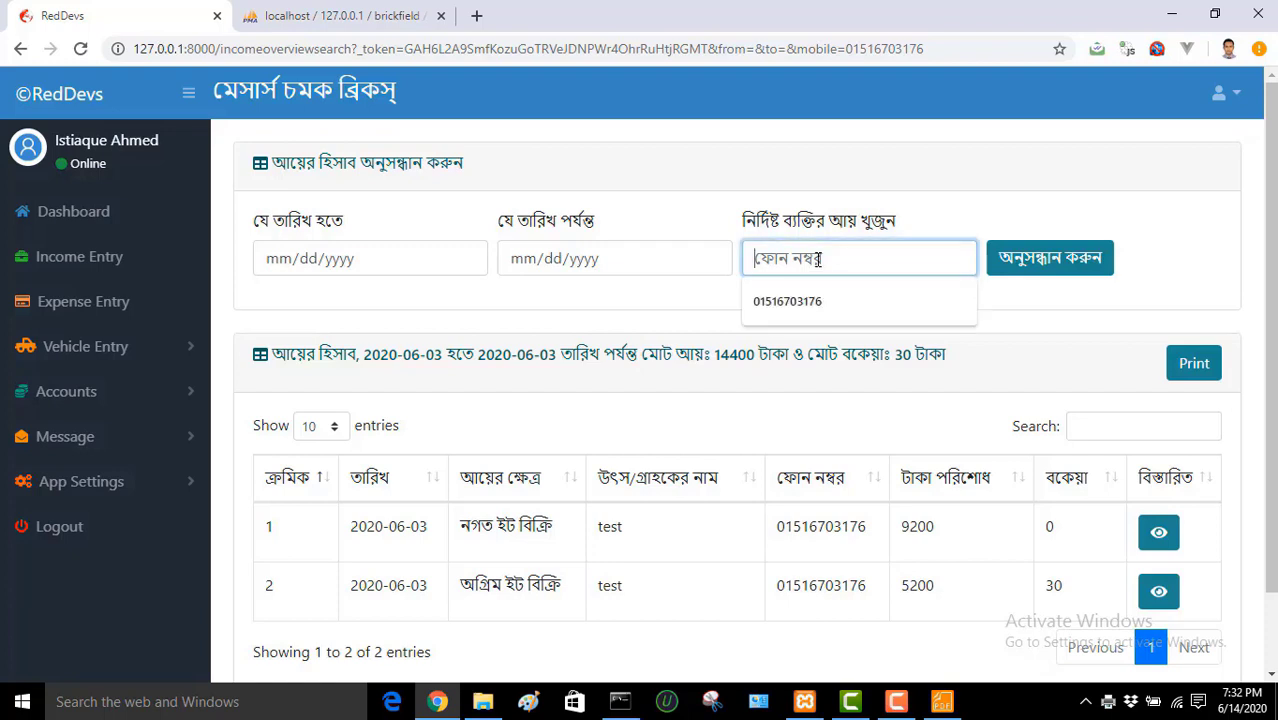
{"action": "key", "text": "Down"}
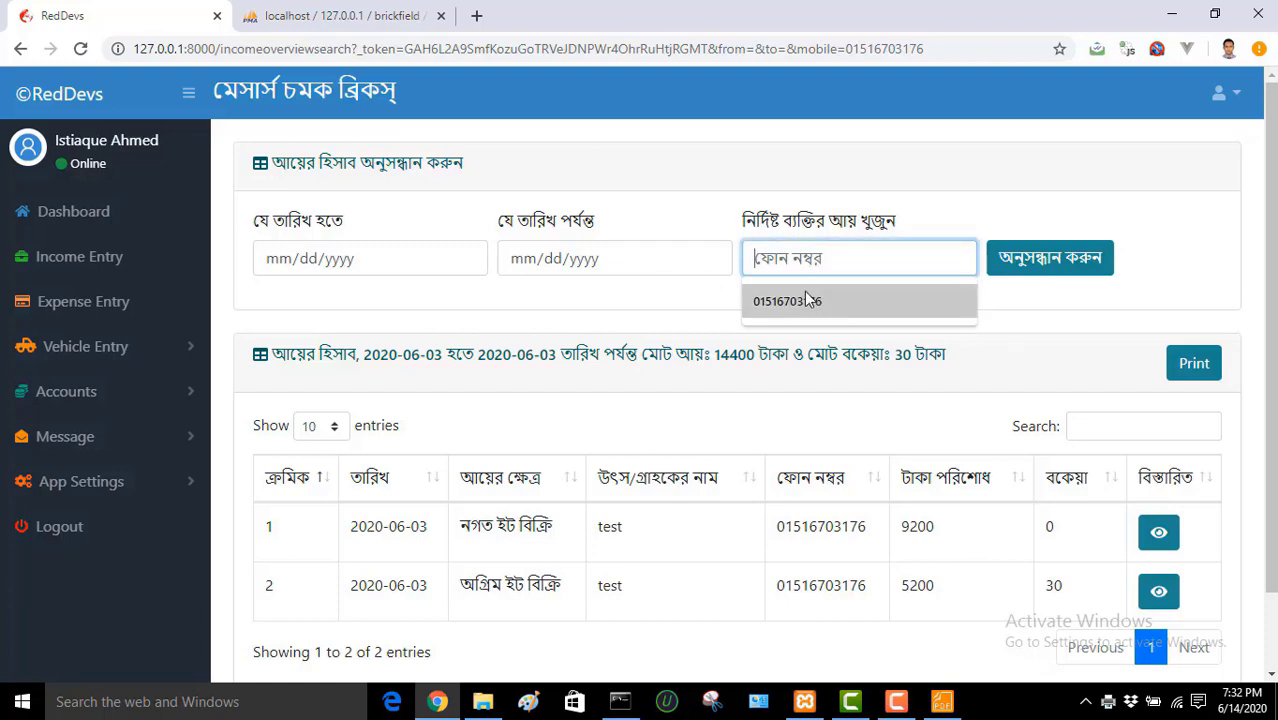
{"action": "key", "text": "Up"}
{"action": "left_click", "coordinate": [490, 254]}
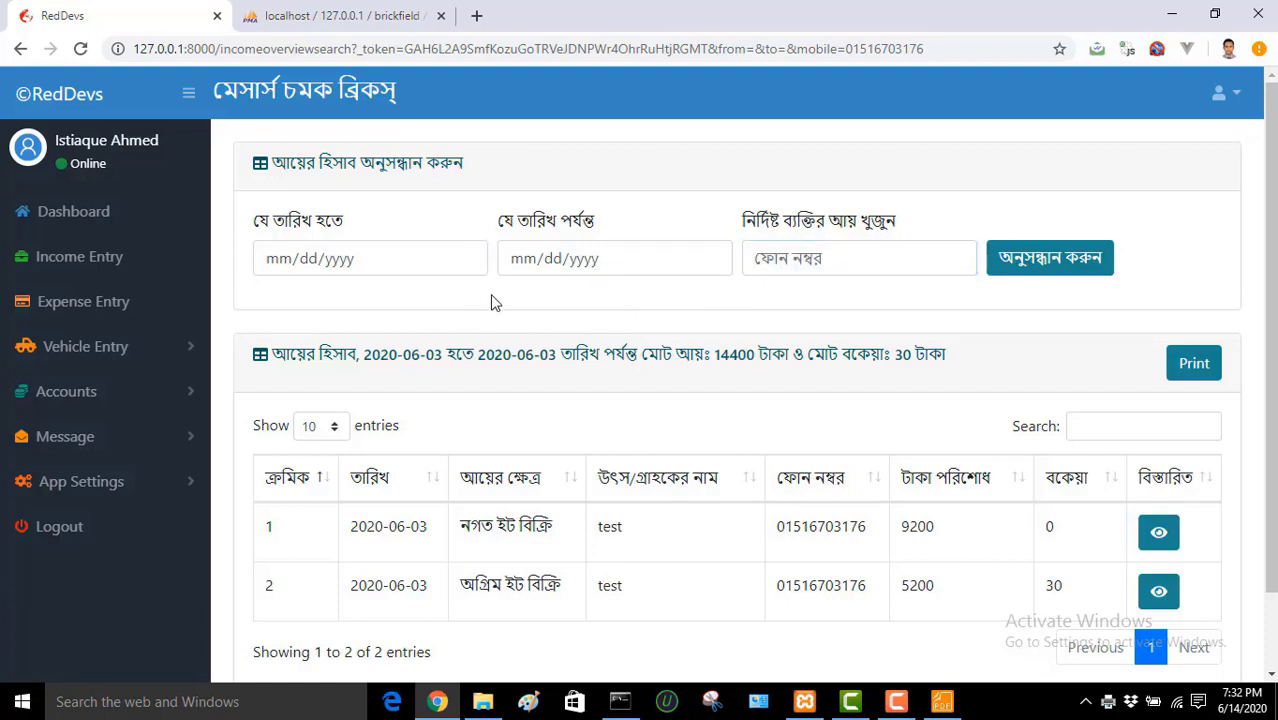
{"action": "left_click", "coordinate": [466, 258]}
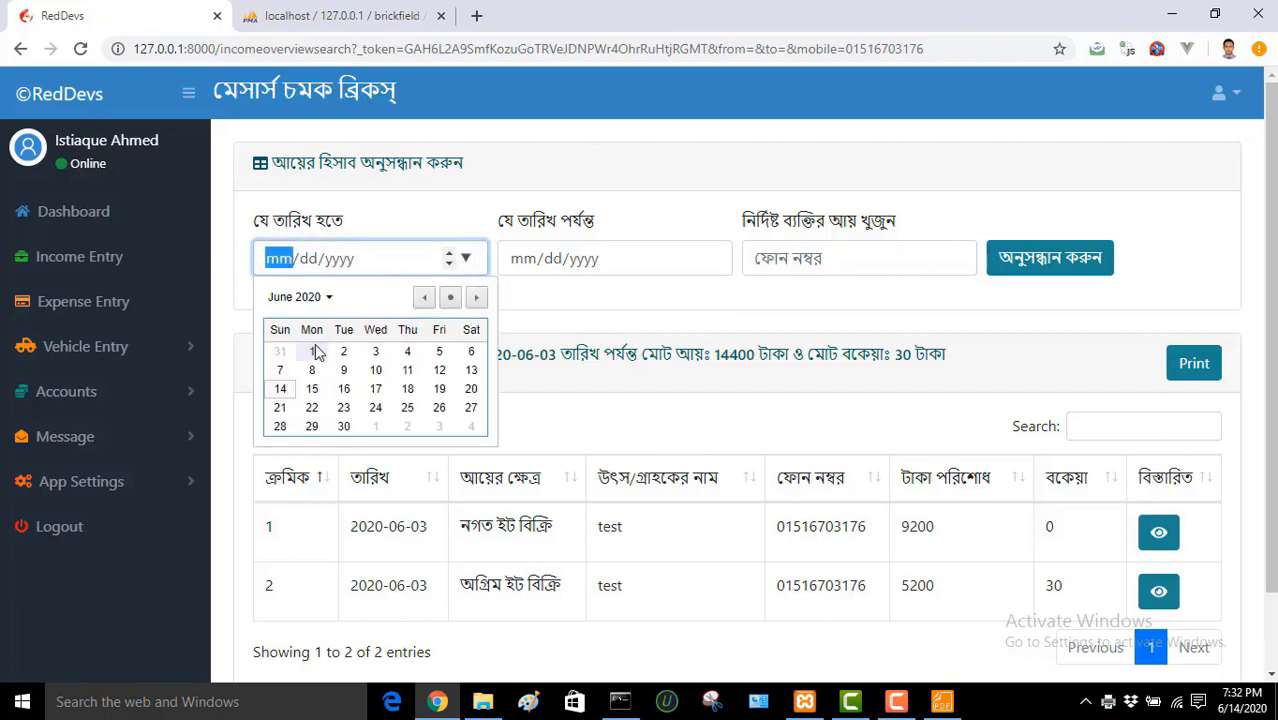
{"action": "left_click", "coordinate": [312, 351]}
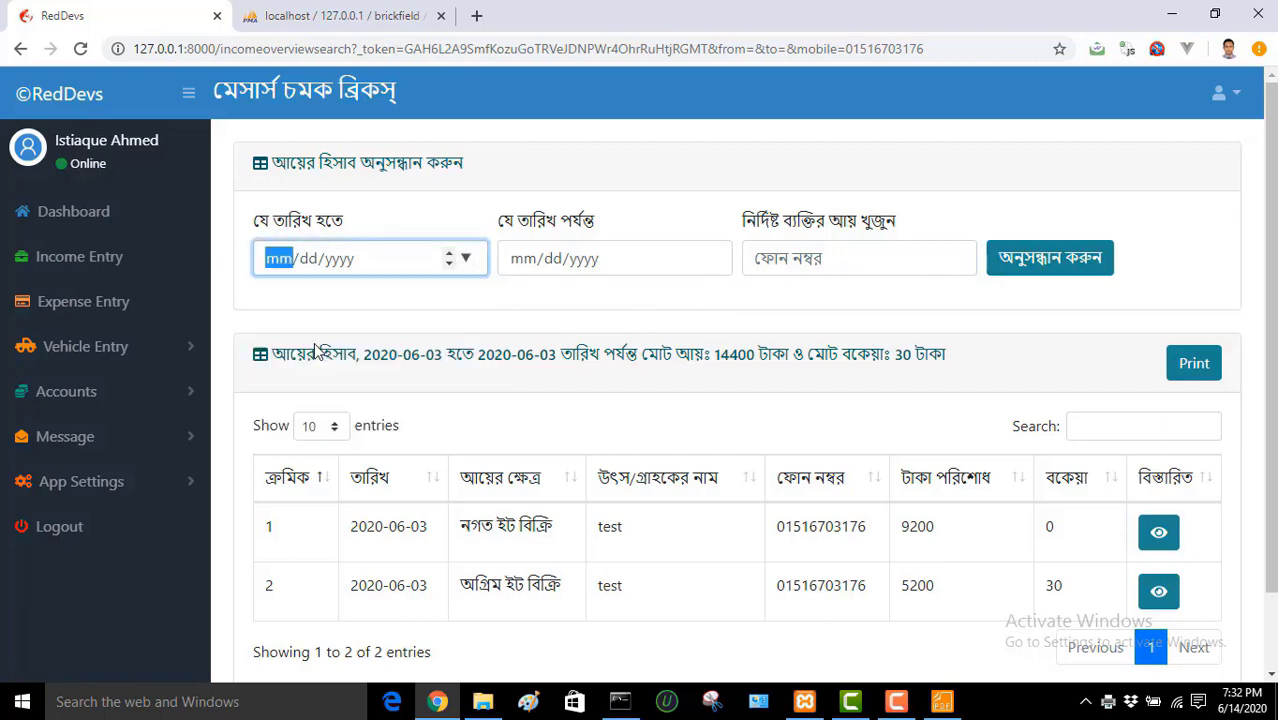
{"action": "left_click", "coordinate": [710, 258]}
{"action": "left_click", "coordinate": [590, 432]}
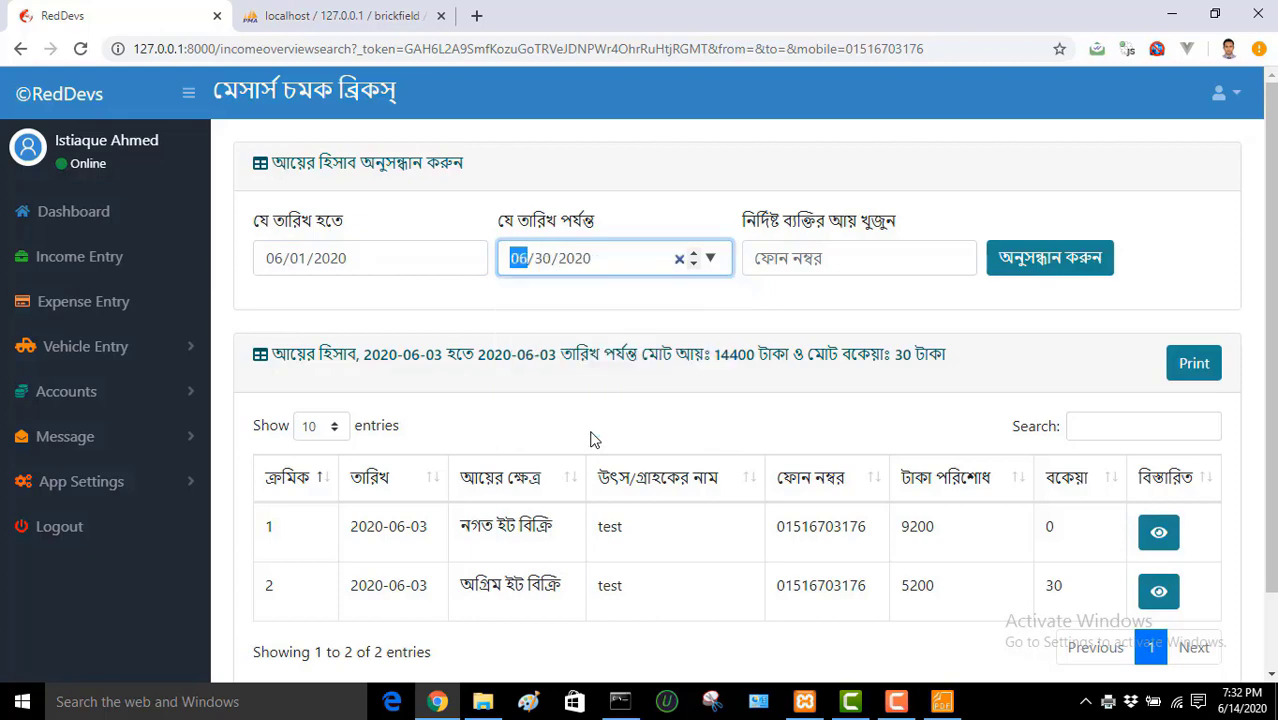
{"action": "left_click", "coordinate": [1028, 275]}
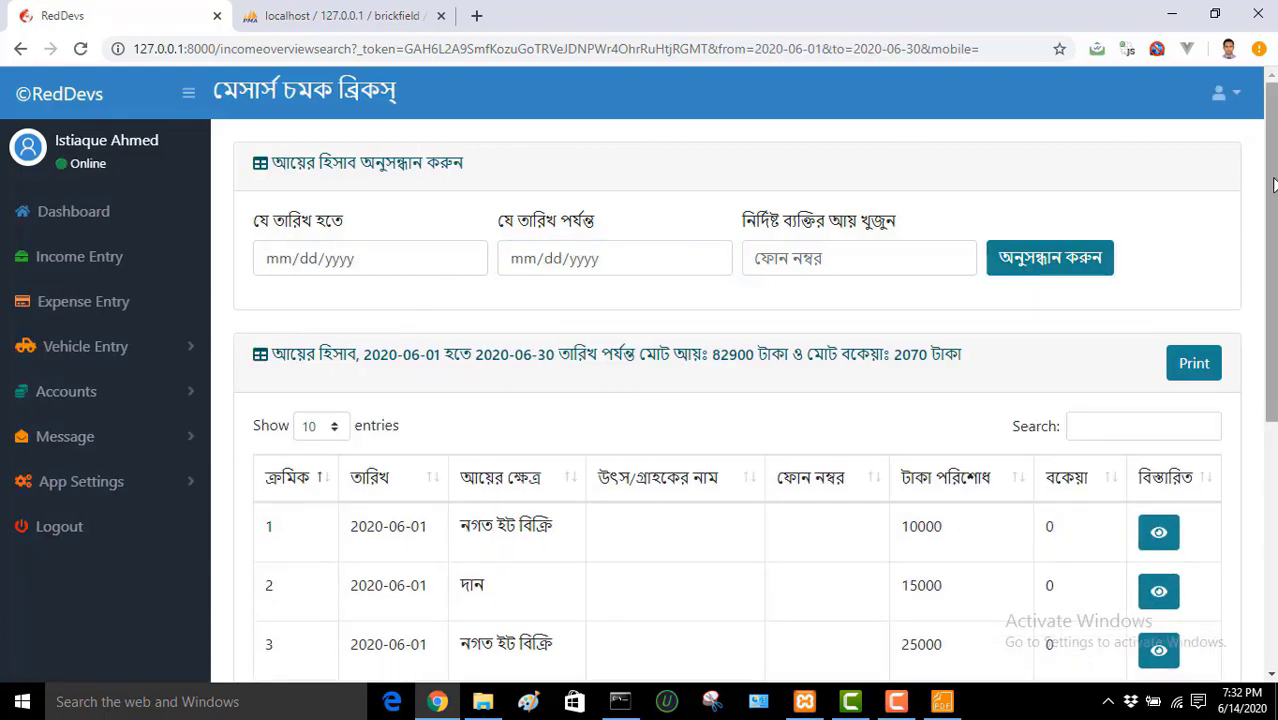
{"action": "scroll", "coordinate": [1274, 185], "scroll_direction": "down", "scroll_amount": 2}
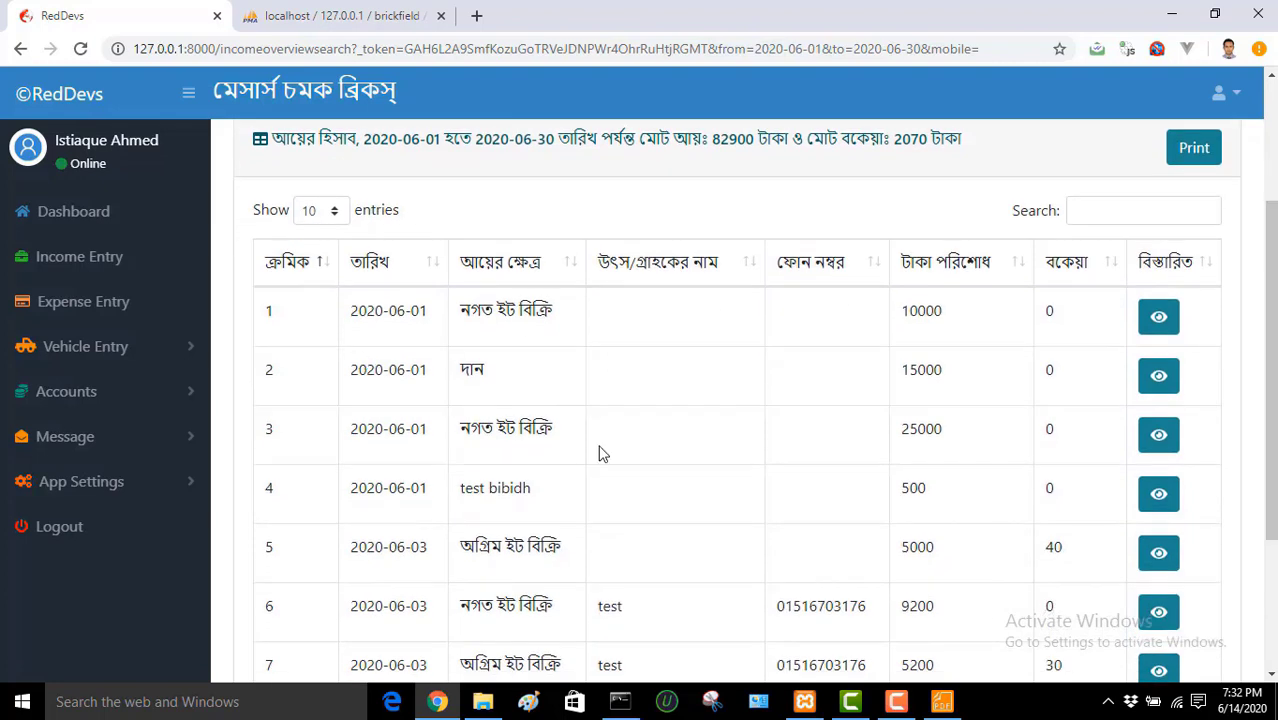
Step: Review the first June income entry's details (10000 on 2020-06-01), then close the detail tab
{"action": "left_click", "coordinate": [1158, 318]}
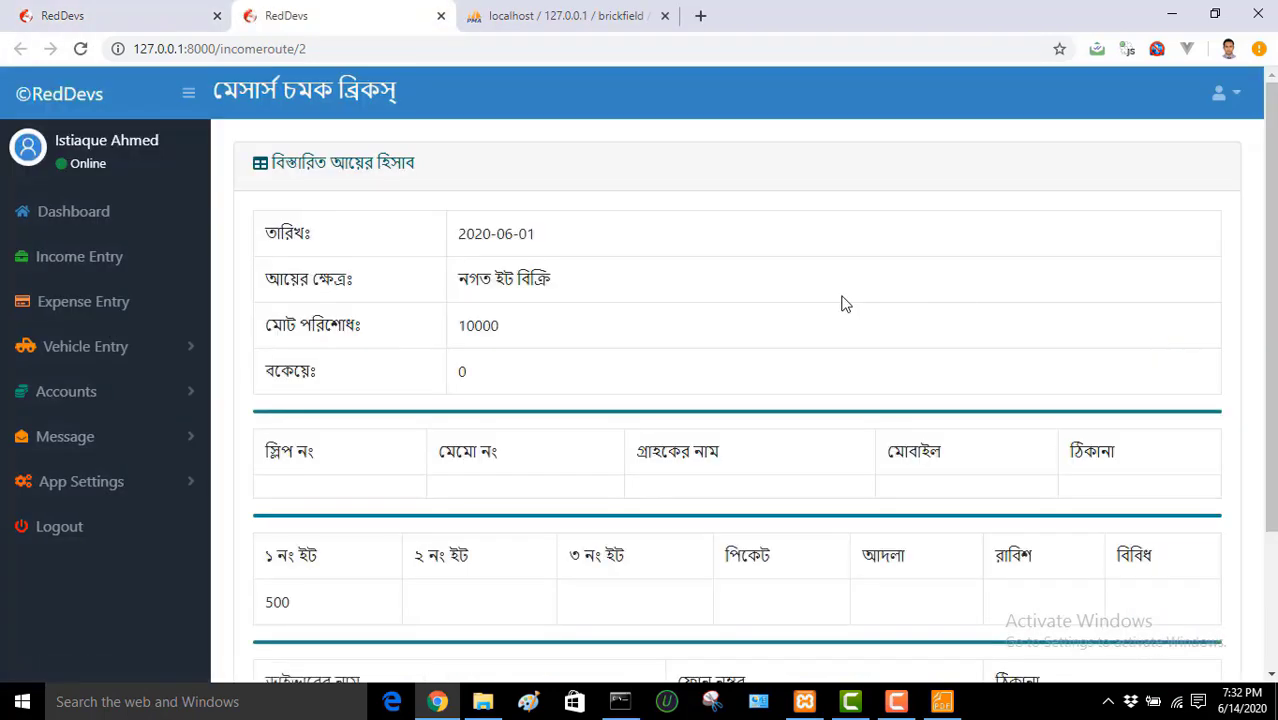
{"action": "scroll", "coordinate": [737, 400], "scroll_direction": "down", "scroll_amount": 2}
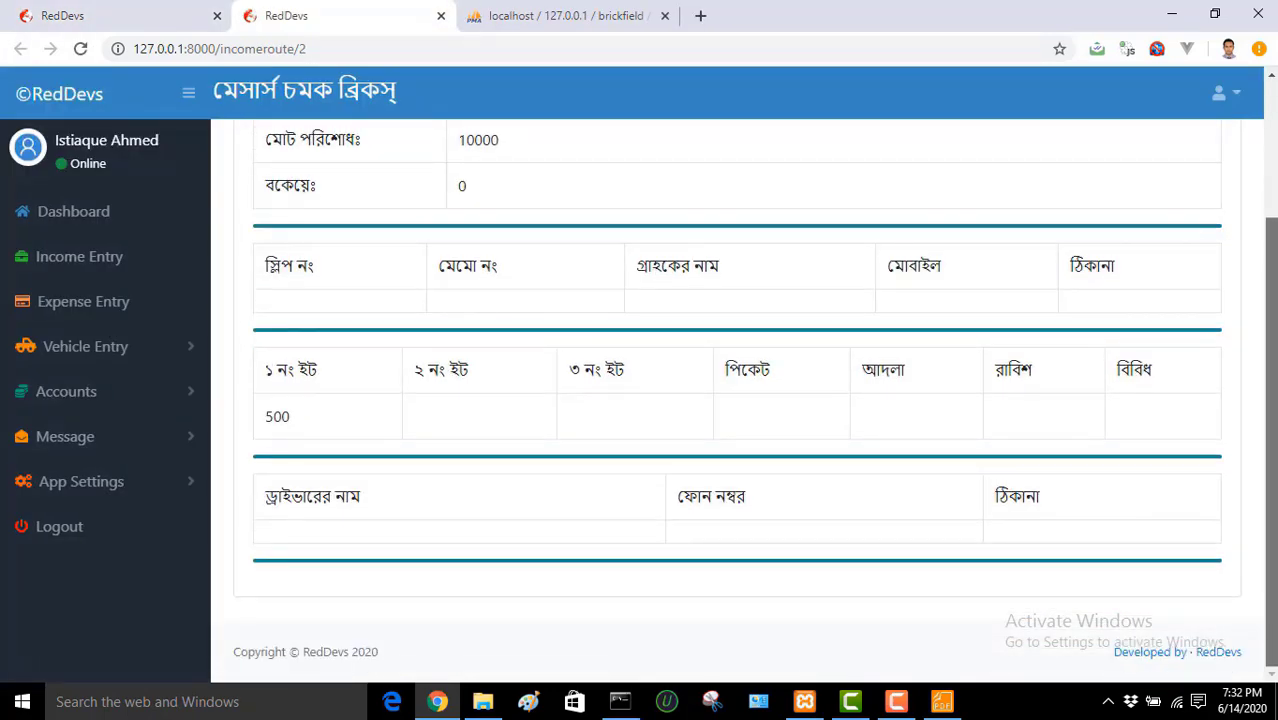
{"action": "scroll", "coordinate": [737, 400], "scroll_direction": "up", "scroll_amount": 2}
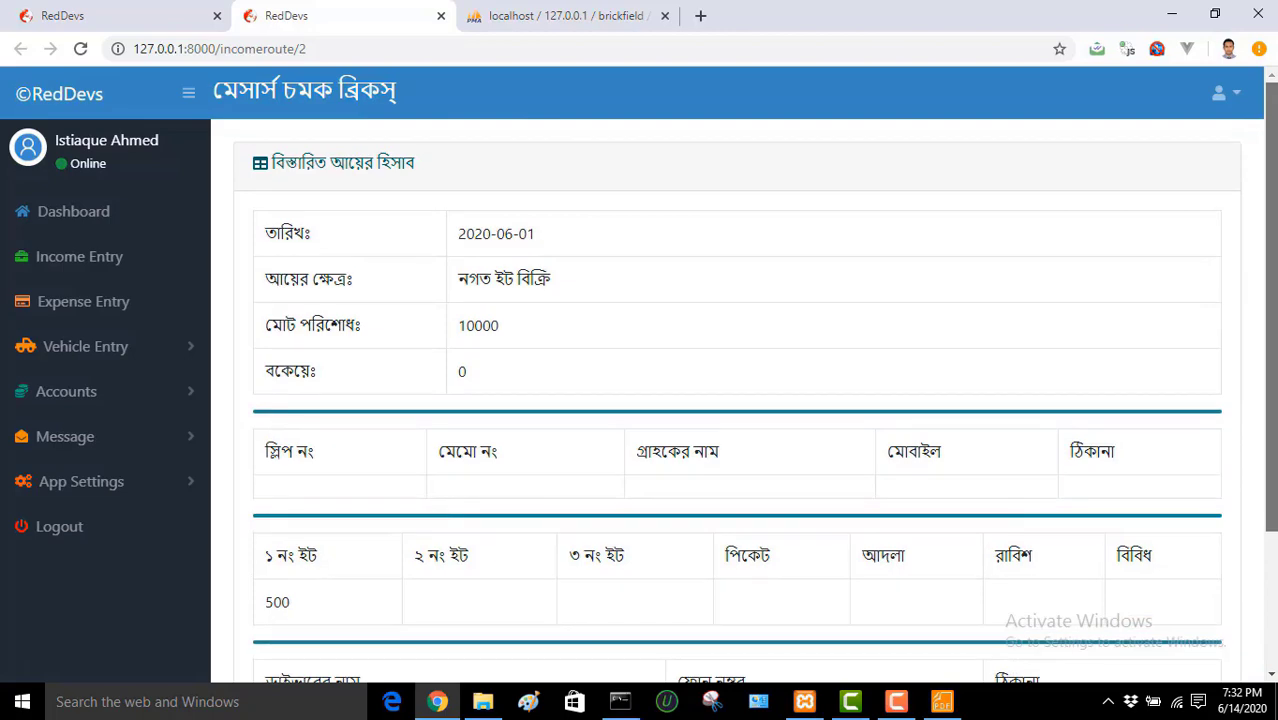
{"action": "scroll", "coordinate": [737, 400], "scroll_direction": "down", "scroll_amount": 2}
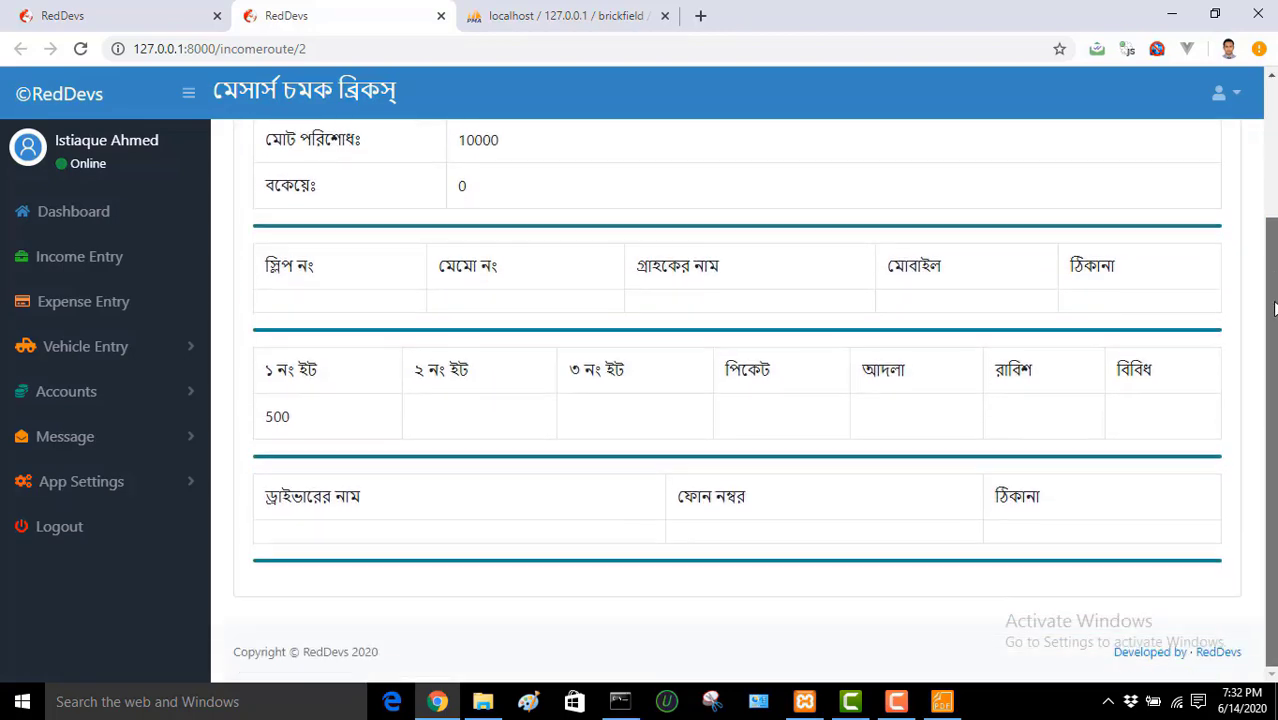
{"action": "left_click", "coordinate": [440, 16]}
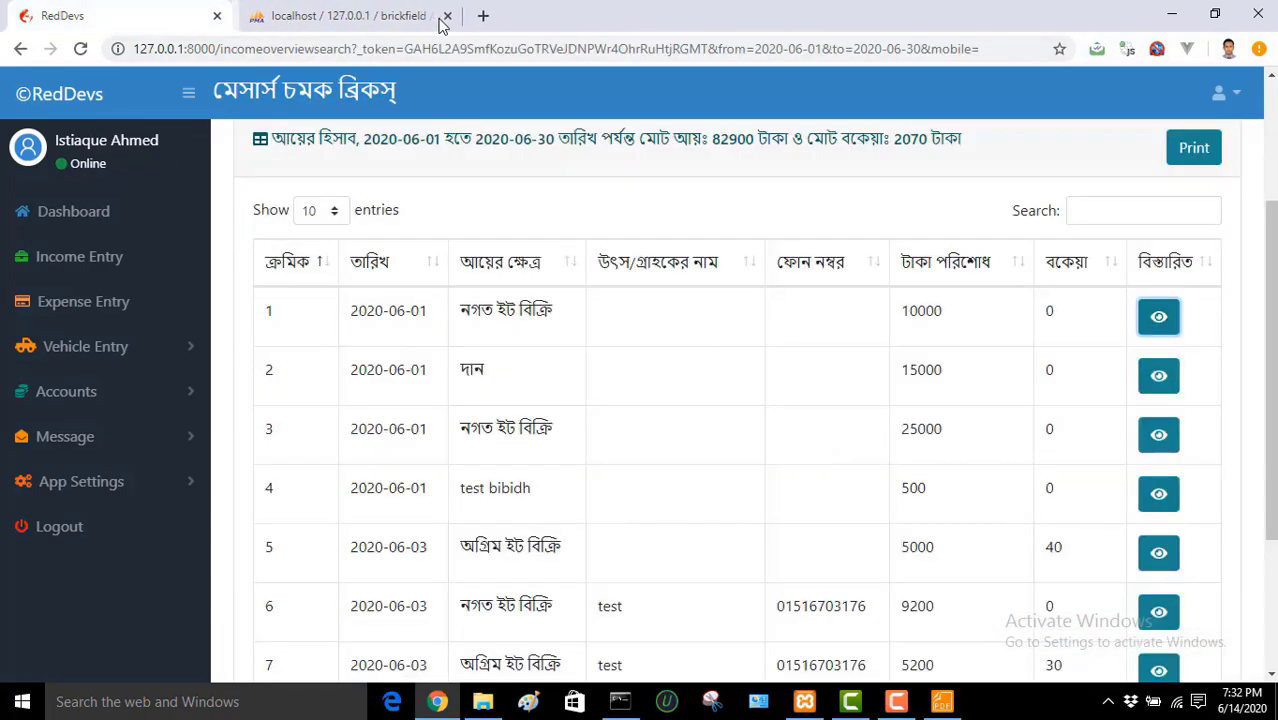
{"action": "left_click", "coordinate": [175, 392]}
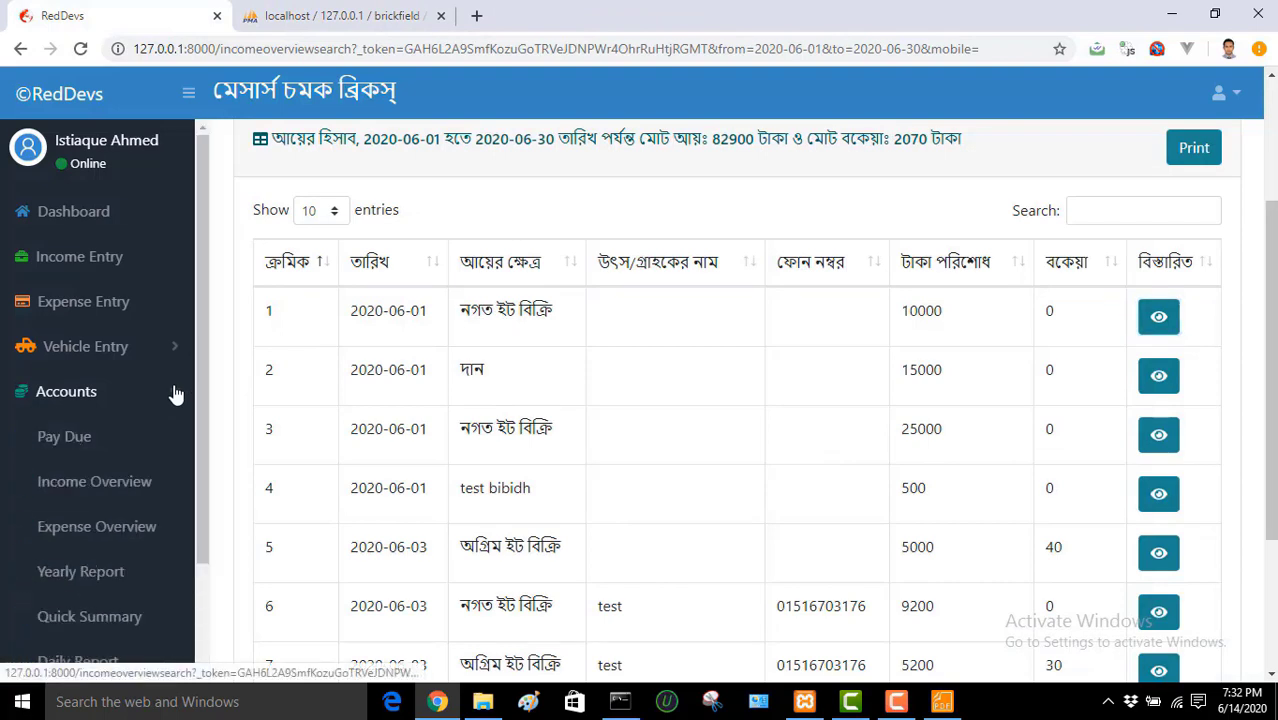
Step: Search expenses for 06/01/2020 to 06/30/2020, listing six entries totalling 157700 taka
{"action": "left_click", "coordinate": [130, 535]}
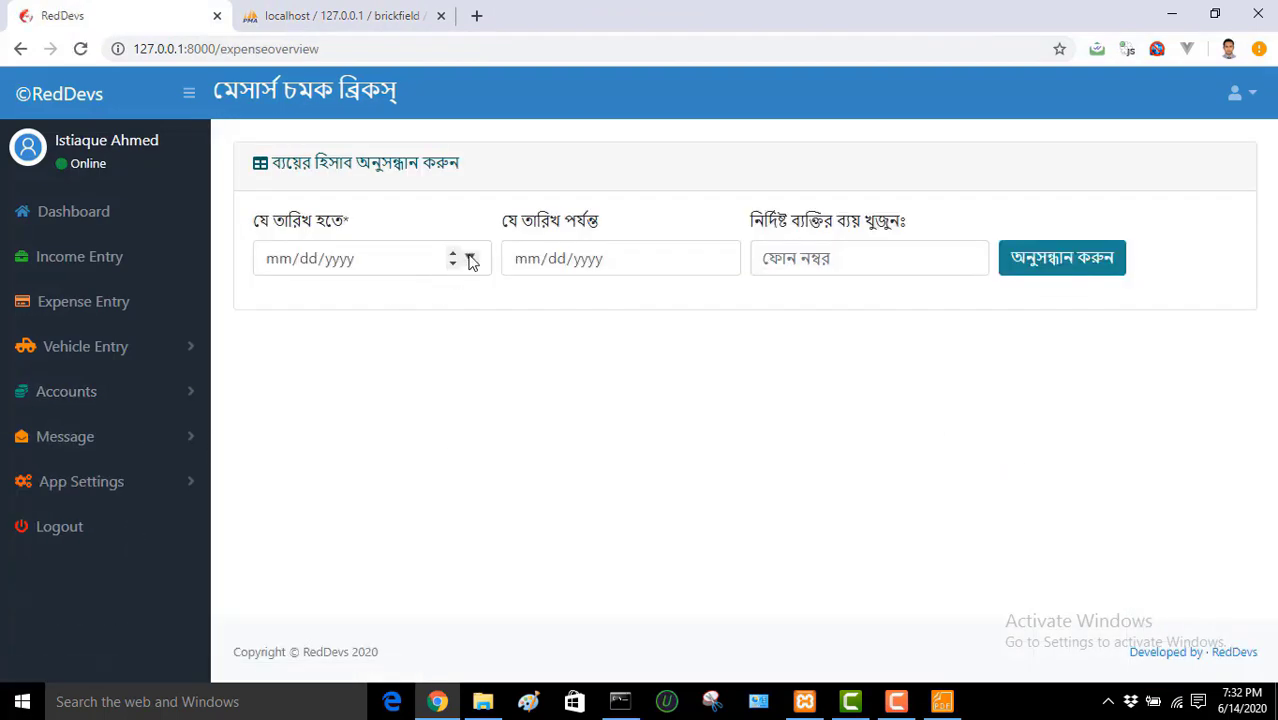
{"action": "left_click", "coordinate": [471, 260]}
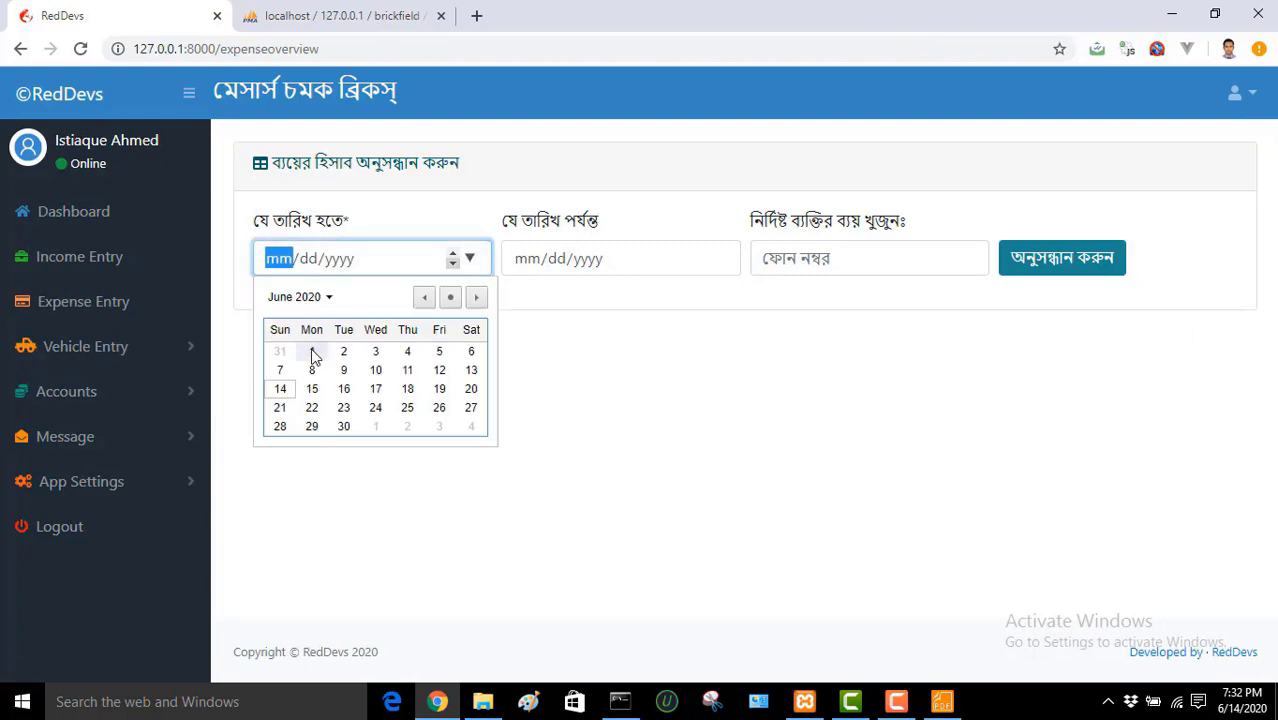
{"action": "left_click", "coordinate": [313, 354]}
{"action": "left_click", "coordinate": [717, 259]}
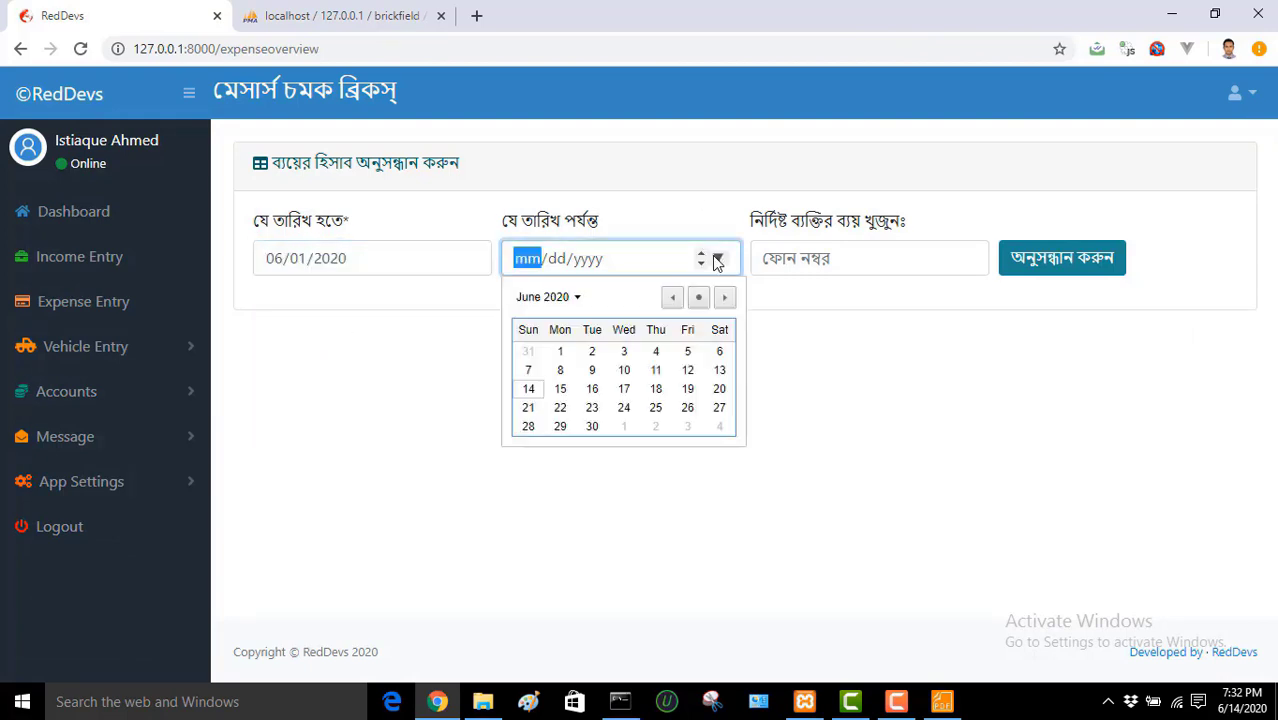
{"action": "left_click", "coordinate": [593, 426]}
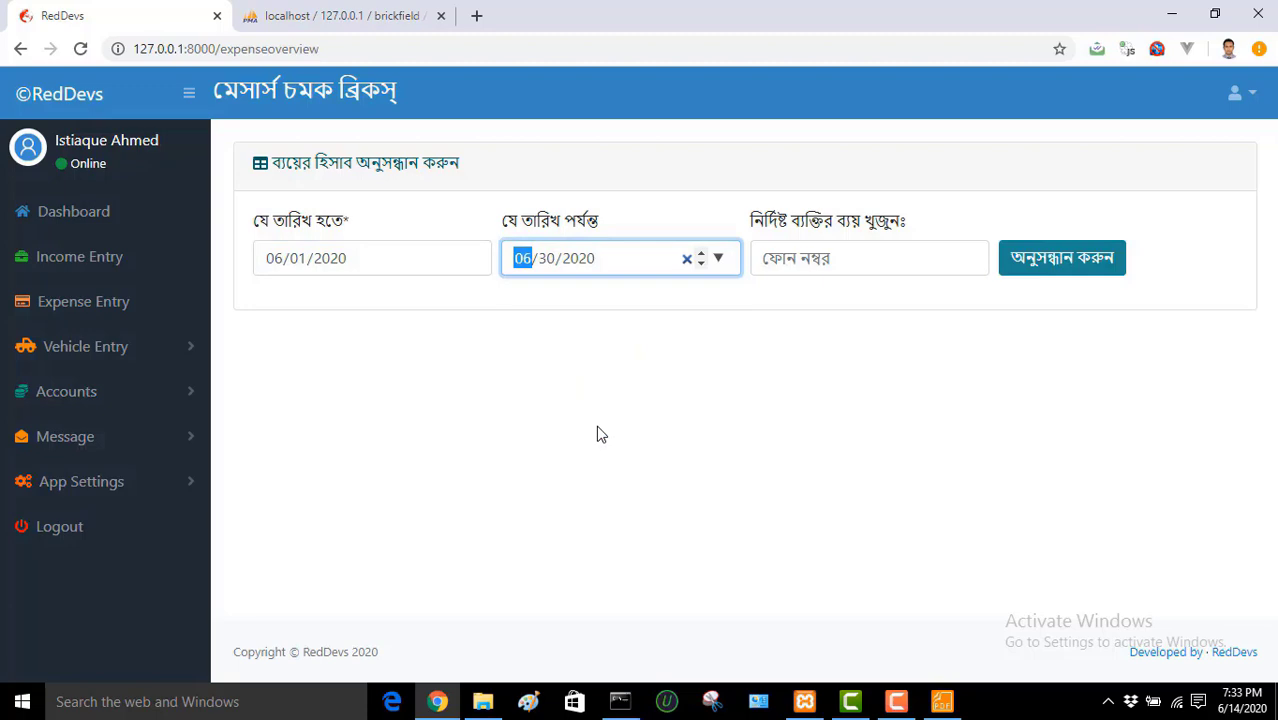
{"action": "left_click", "coordinate": [1040, 277]}
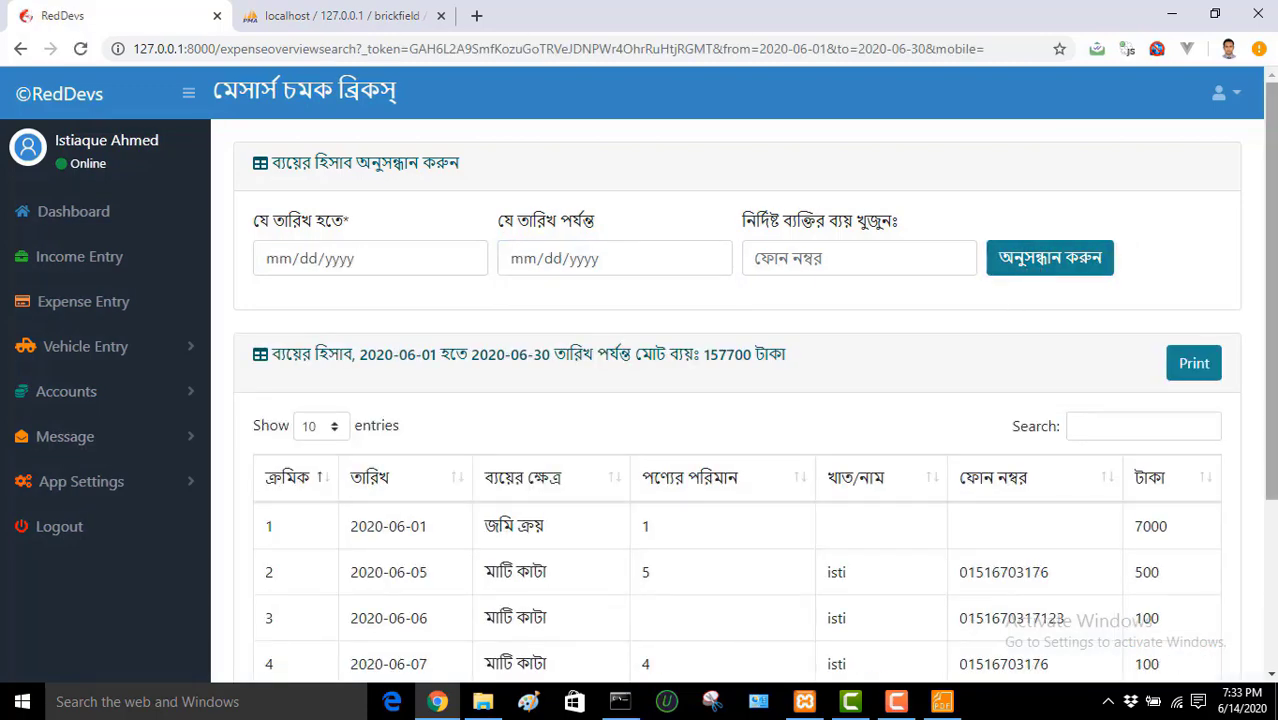
{"action": "scroll", "coordinate": [740, 400], "scroll_direction": "down", "scroll_amount": 3}
{"action": "scroll", "coordinate": [740, 400], "scroll_direction": "up", "scroll_amount": 2}
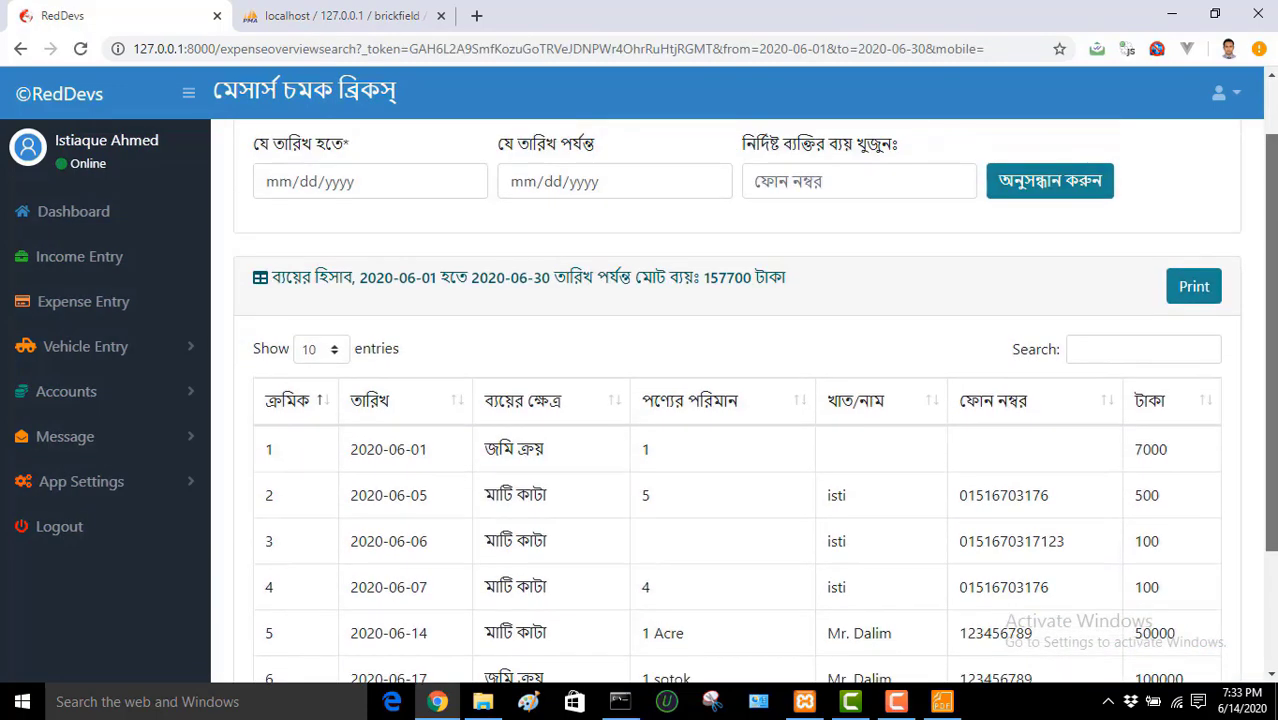
{"action": "scroll", "coordinate": [740, 400], "scroll_direction": "down", "scroll_amount": 1}
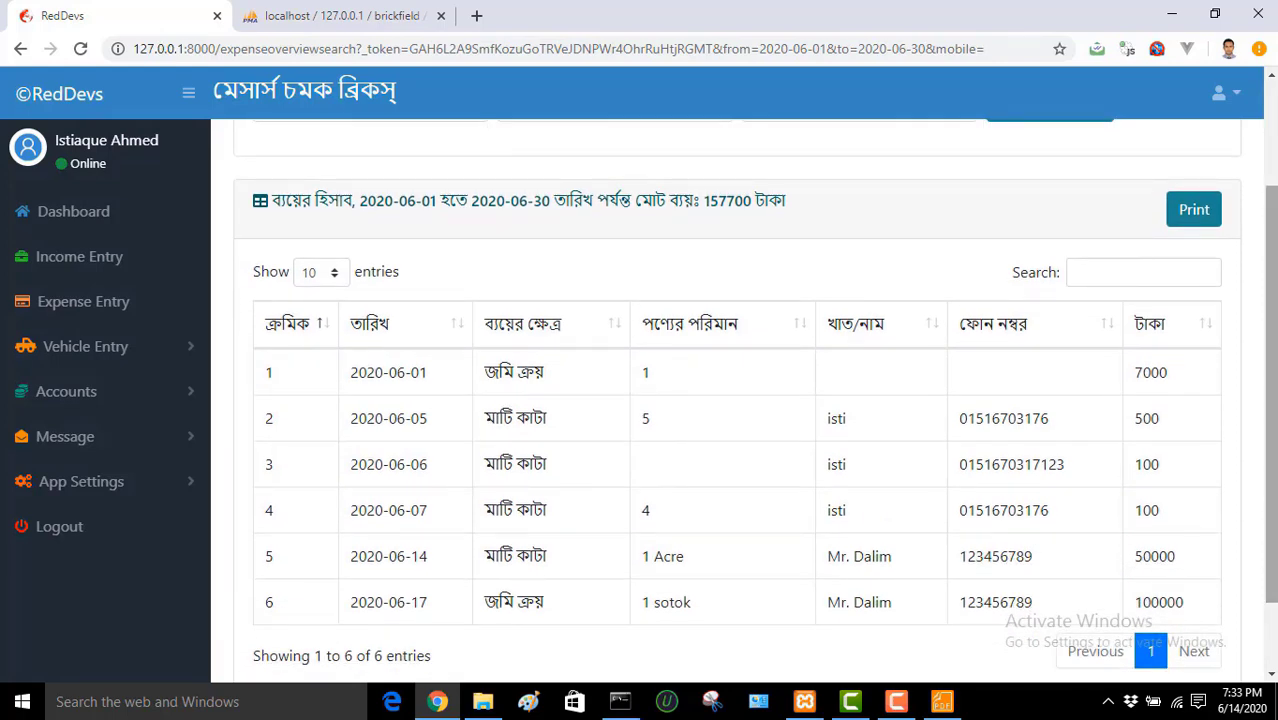
{"action": "scroll", "coordinate": [740, 400], "scroll_direction": "up", "scroll_amount": 2}
Step: Select the phone number in the expense search's phone filter
{"action": "left_click", "coordinate": [896, 701]}
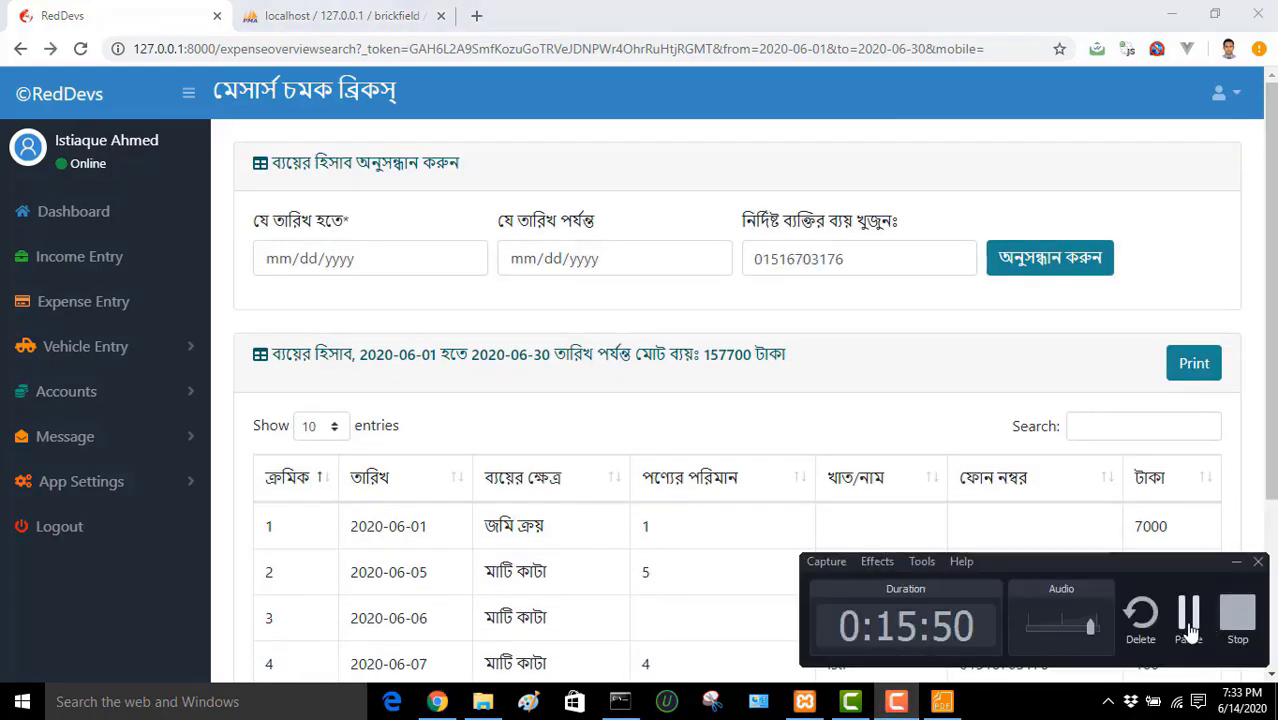
{"action": "left_click", "coordinate": [1188, 622]}
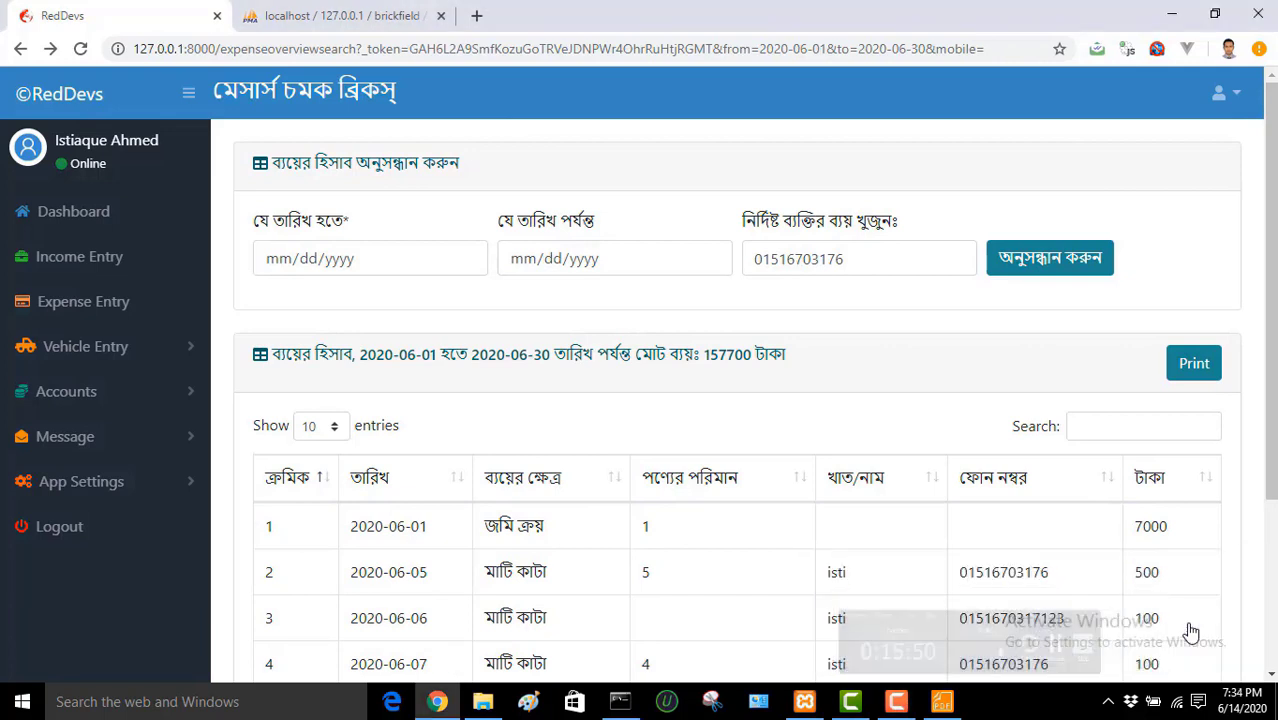
{"action": "left_click", "coordinate": [926, 265]}
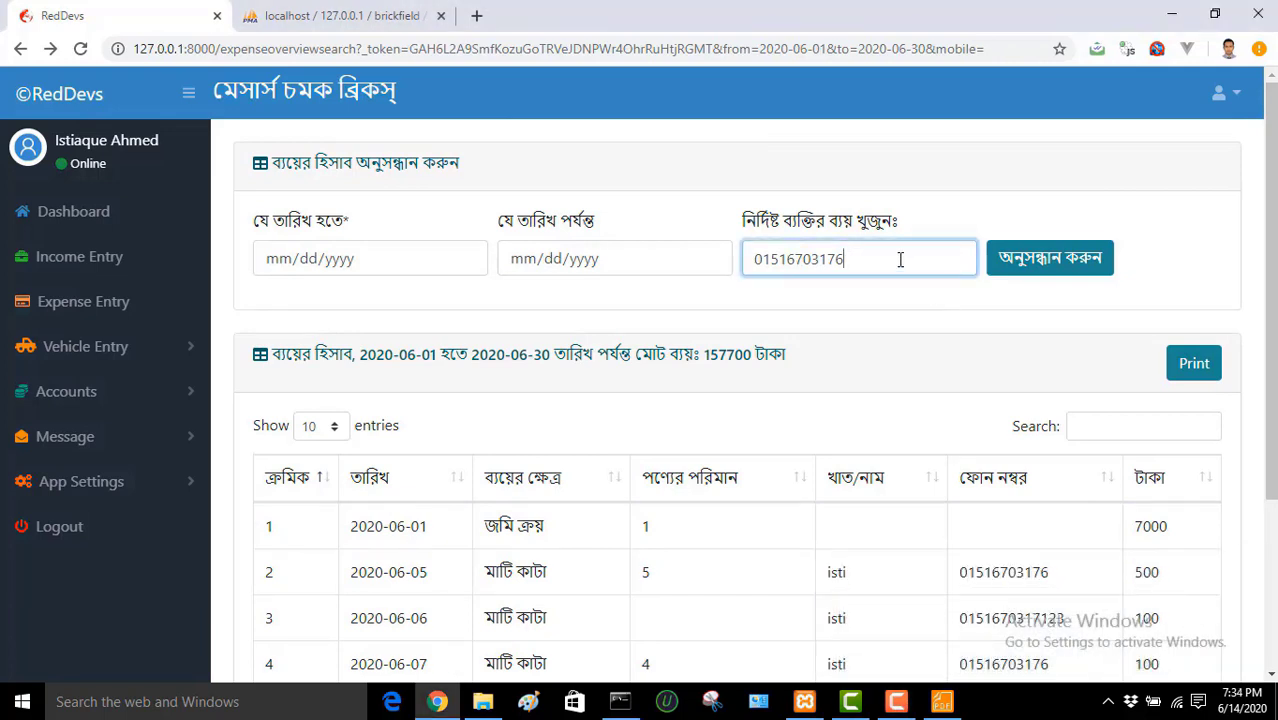
{"action": "left_click_drag", "start_coordinate": [900, 260], "coordinate": [747, 258]}
{"action": "left_click", "coordinate": [903, 341]}
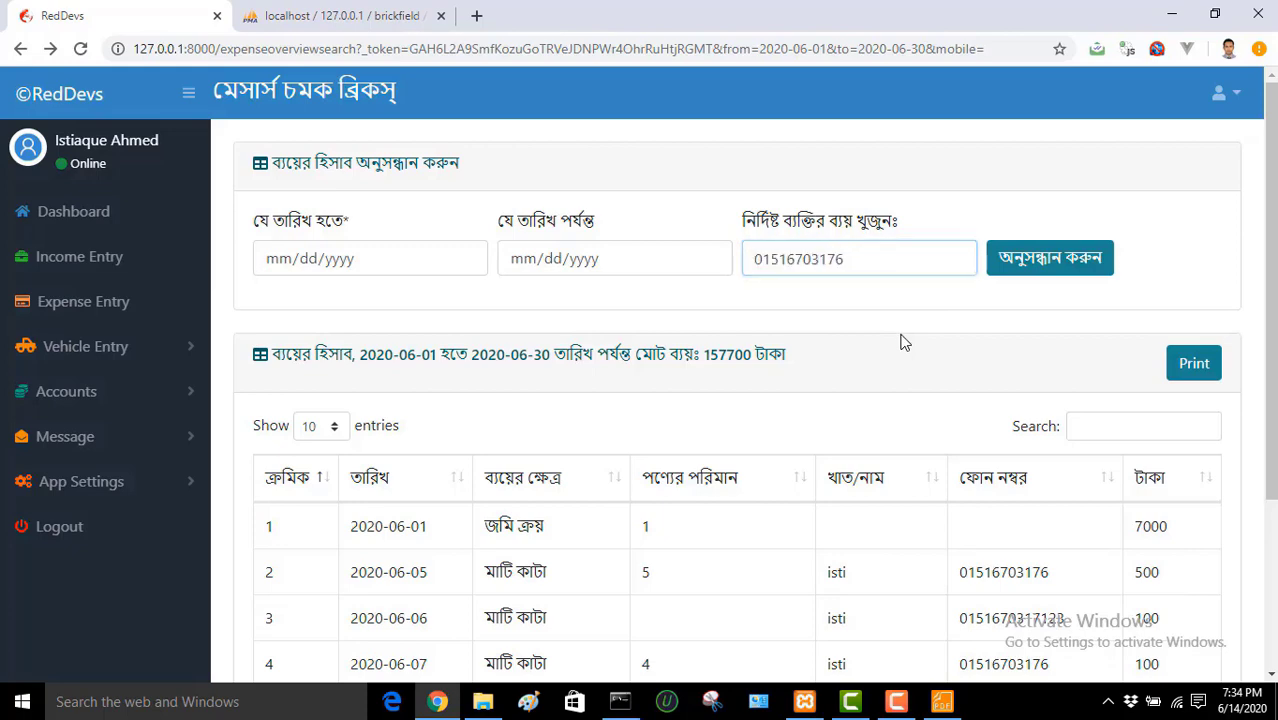
{"action": "scroll", "coordinate": [903, 341], "scroll_direction": "down", "scroll_amount": 2}
{"action": "scroll", "coordinate": [903, 341], "scroll_direction": "up", "scroll_amount": 1}
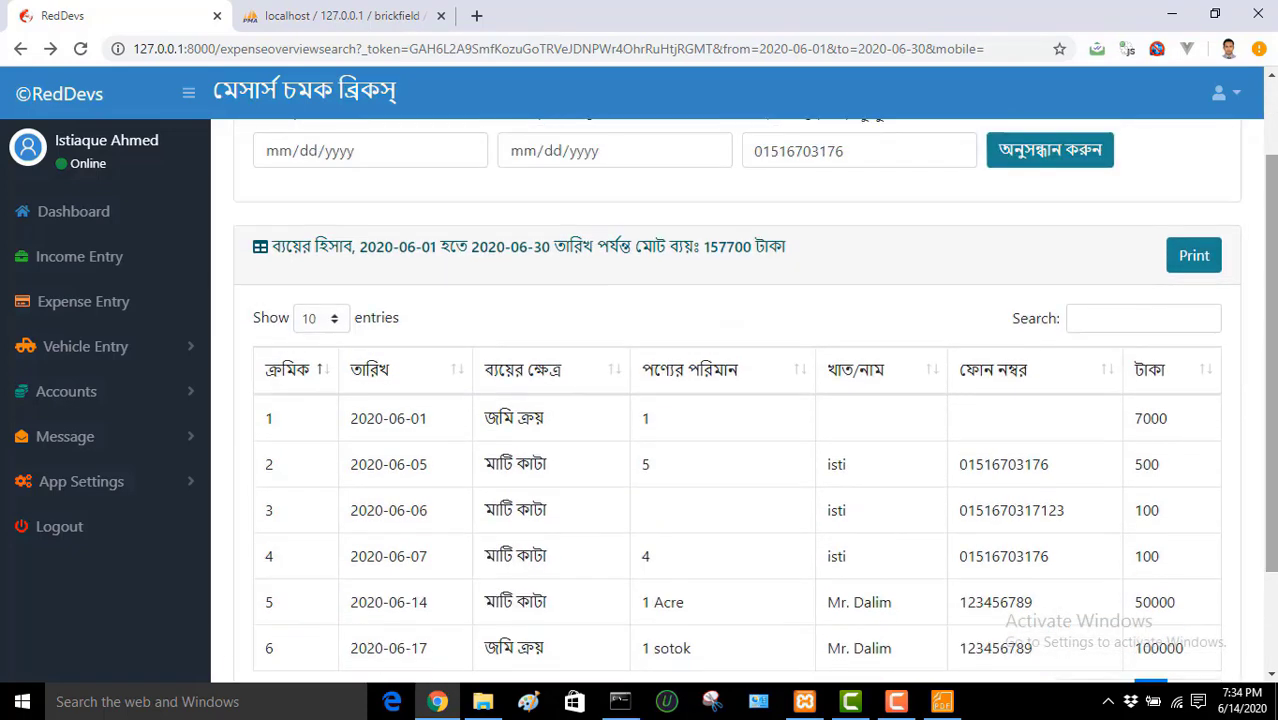
{"action": "scroll", "coordinate": [1238, 268], "scroll_direction": "up", "scroll_amount": 1}
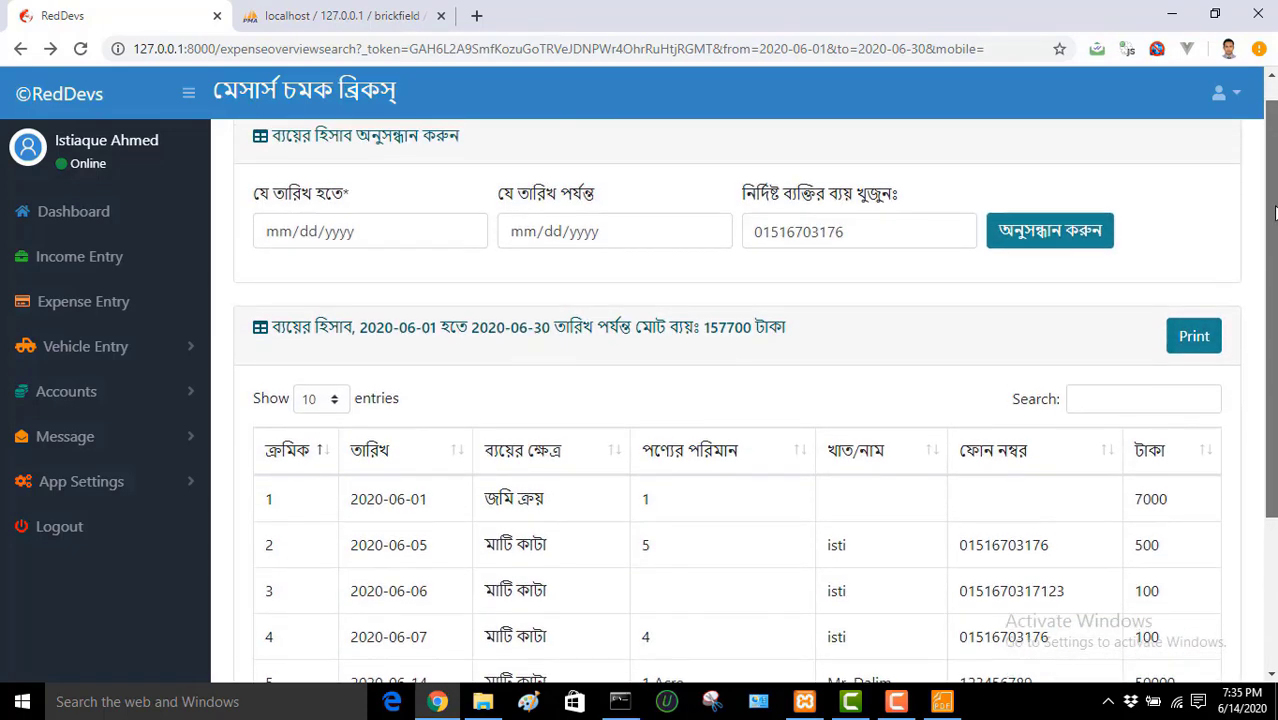
Step: Open the expense report's print preview, then cancel printing
{"action": "left_click", "coordinate": [1190, 338]}
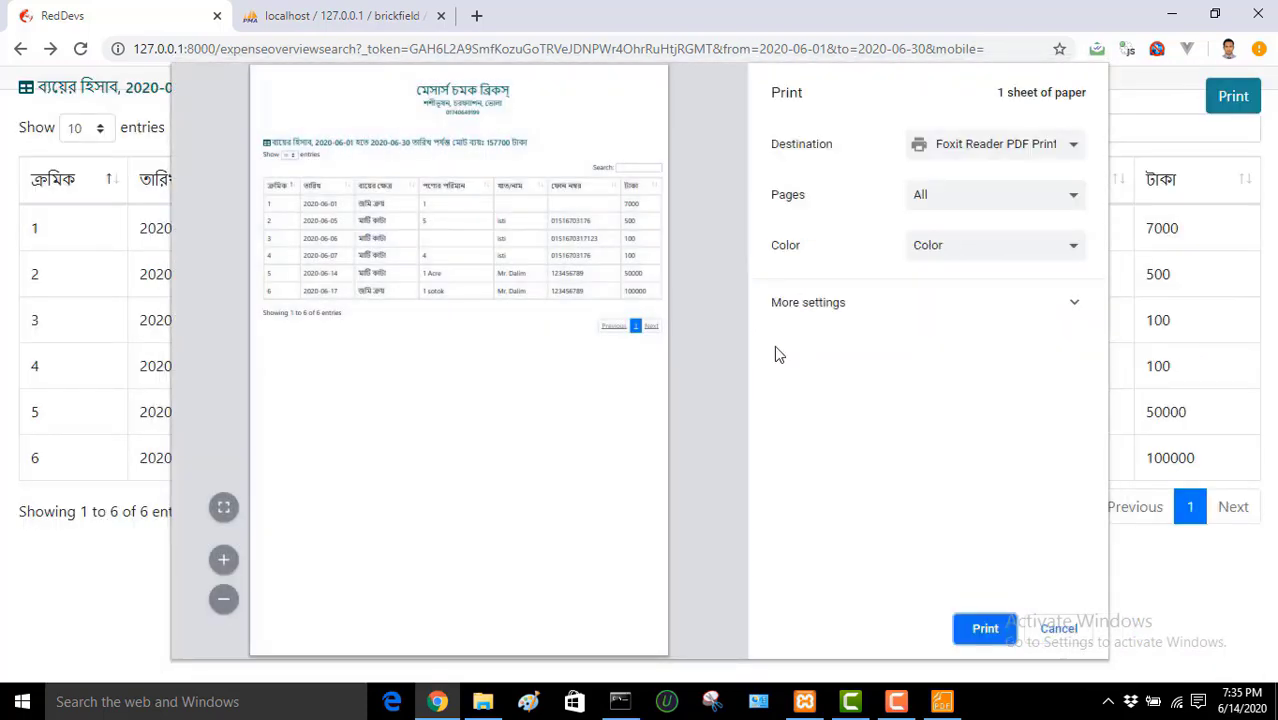
{"action": "left_click", "coordinate": [1058, 630]}
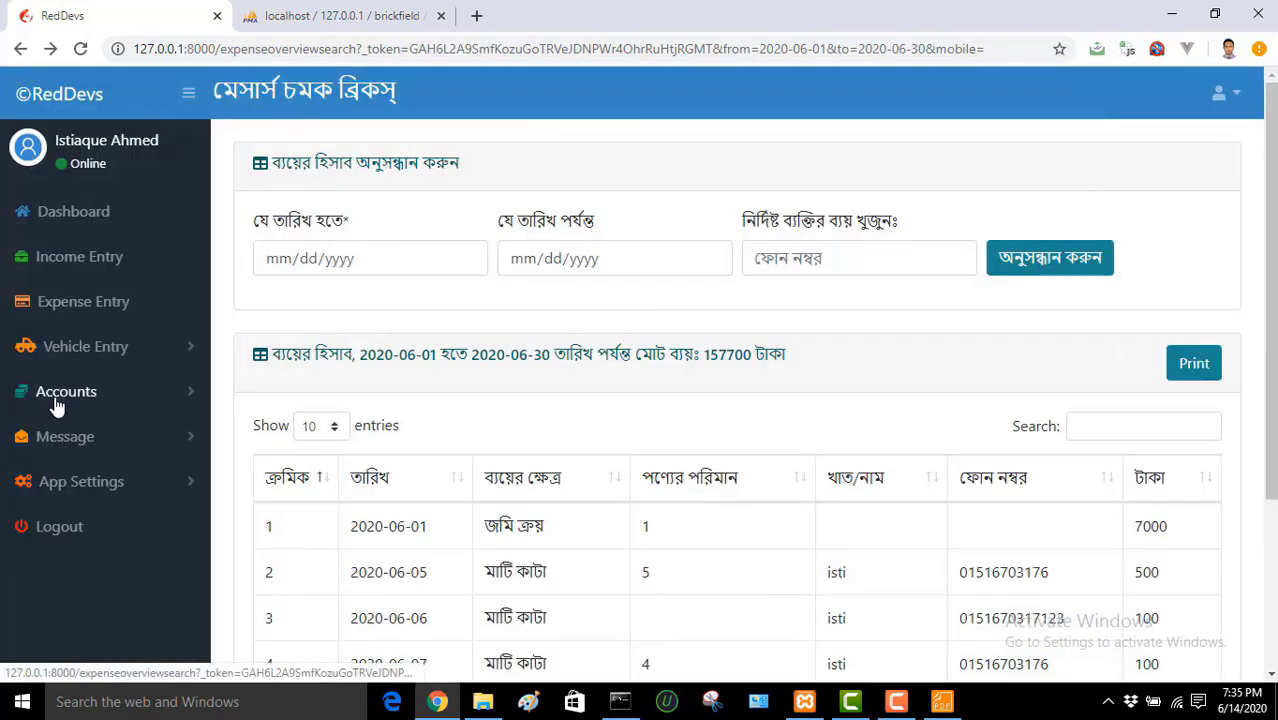
{"action": "left_click", "coordinate": [60, 393]}
Step: Choose 2020 as the year for the income-versus-expense report
{"action": "left_click_drag", "start_coordinate": [202, 367], "coordinate": [200, 442]}
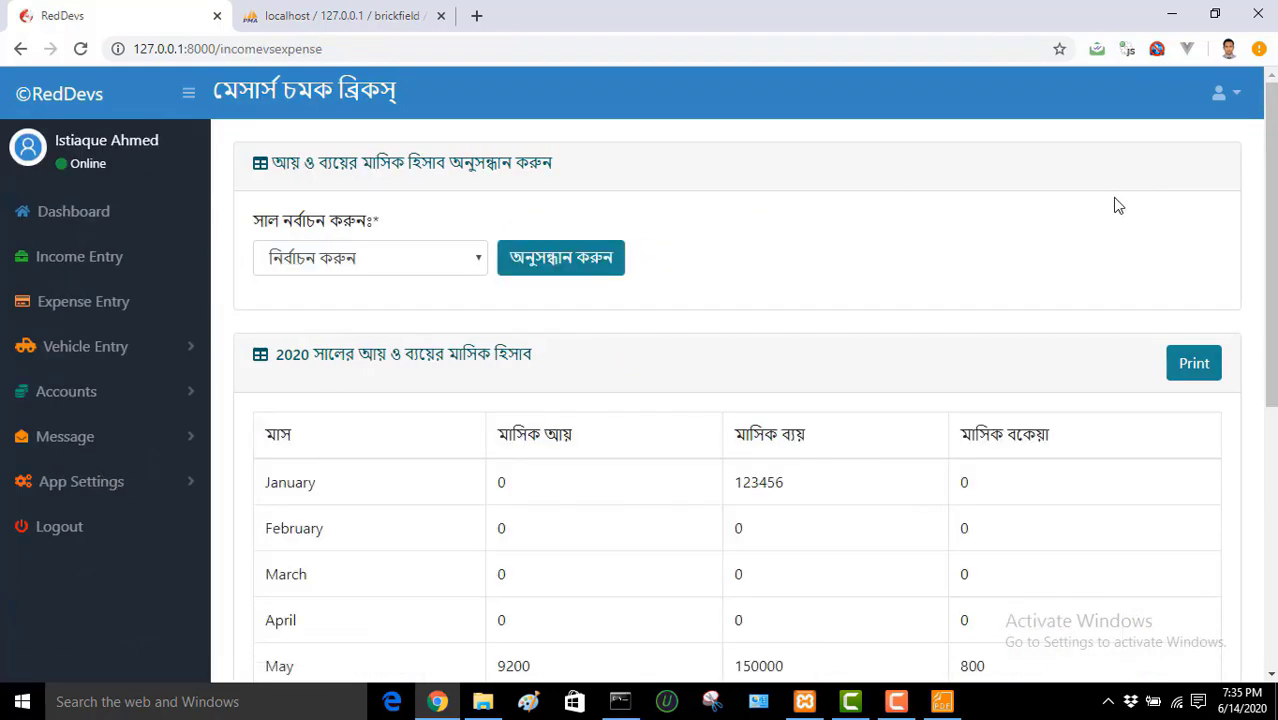
{"action": "left_click_drag", "start_coordinate": [1274, 157], "coordinate": [1274, 281]}
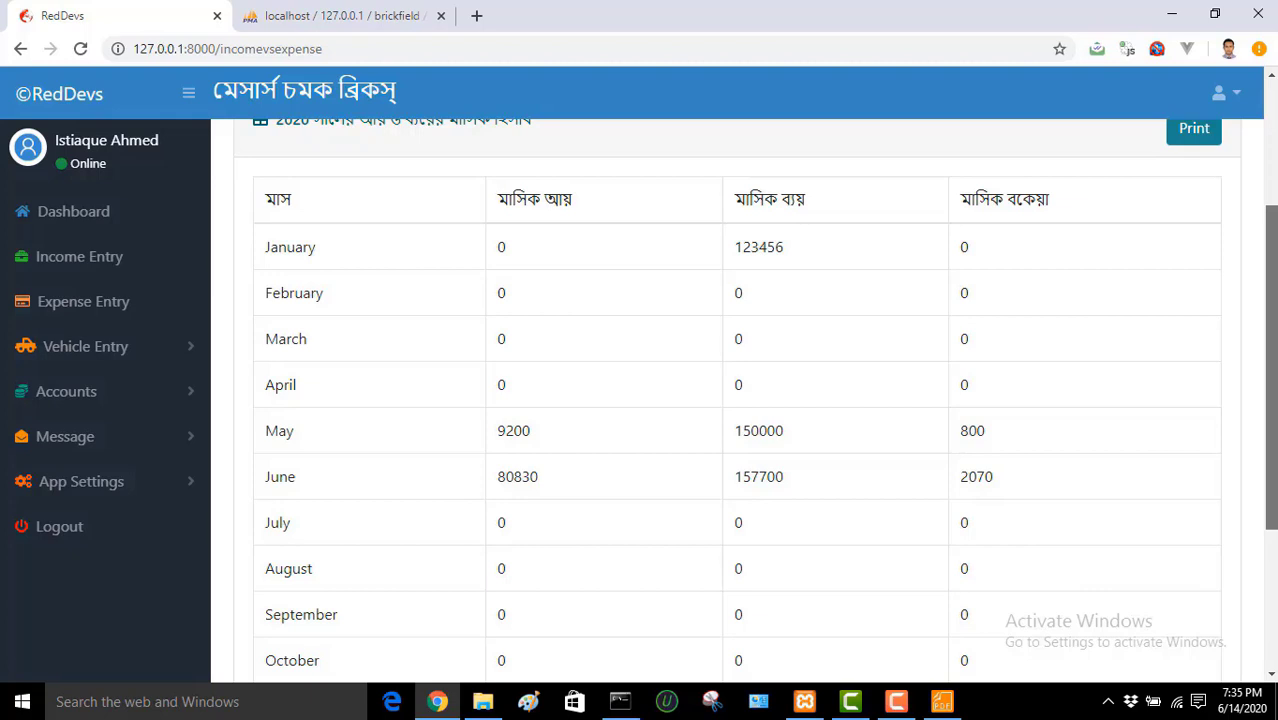
{"action": "left_click_drag", "start_coordinate": [1274, 281], "coordinate": [1274, 416]}
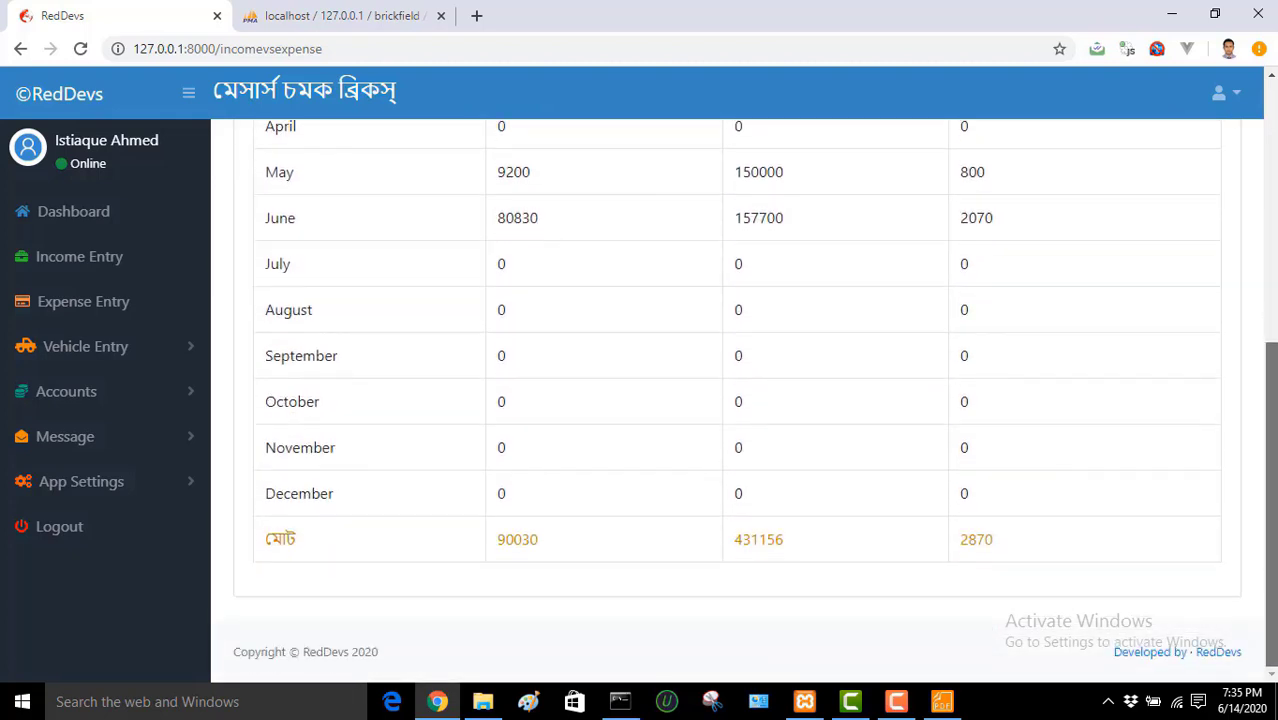
{"action": "scroll", "coordinate": [1268, 310], "scroll_direction": "up", "scroll_amount": 5}
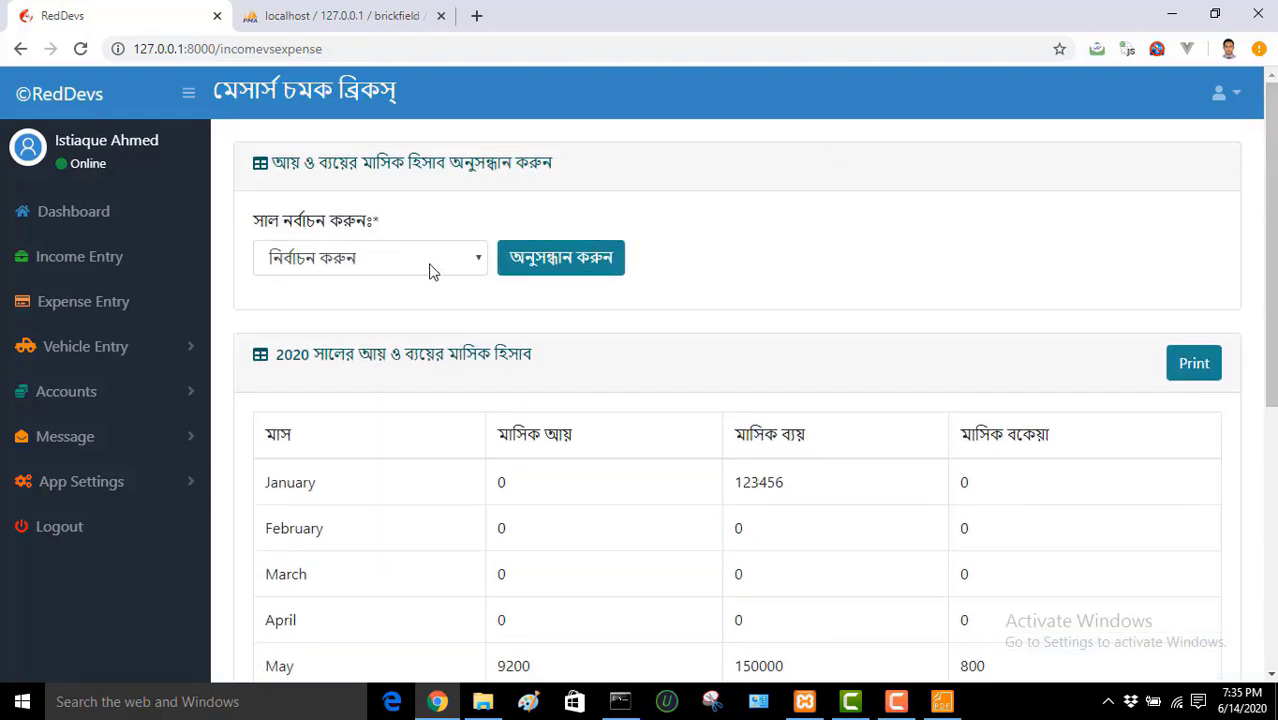
{"action": "left_click", "coordinate": [428, 263]}
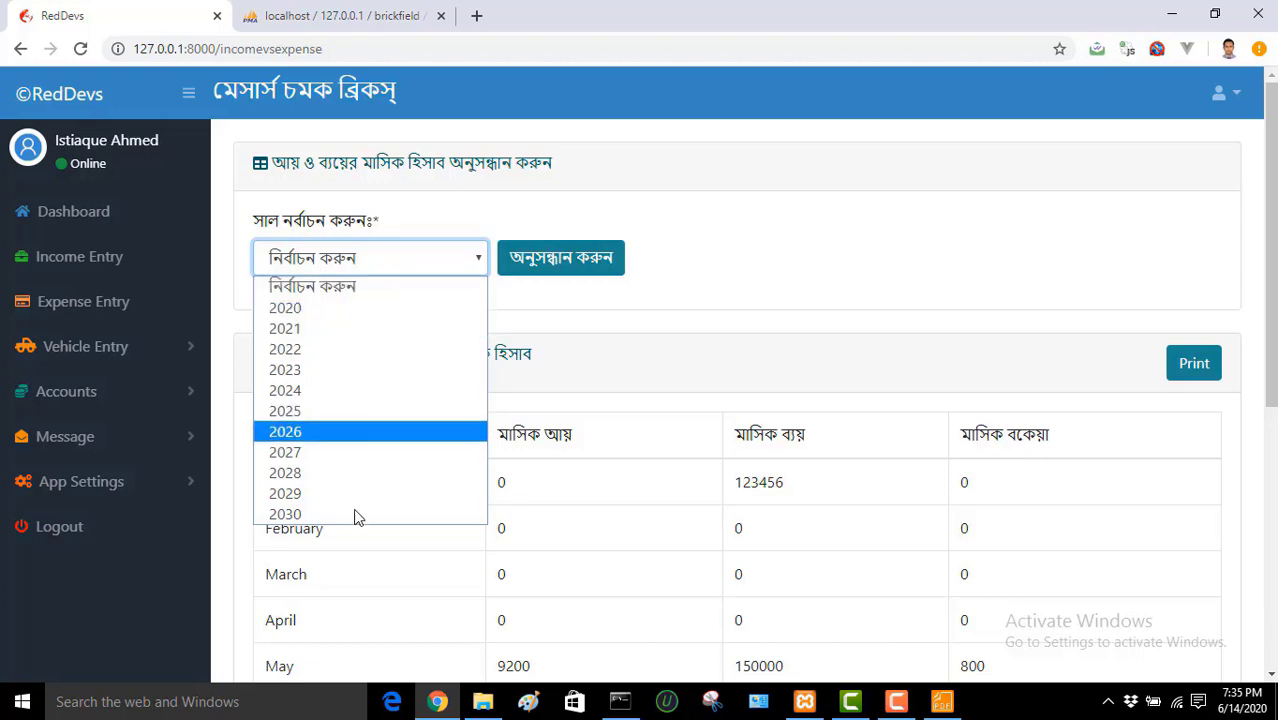
{"action": "left_click", "coordinate": [700, 272]}
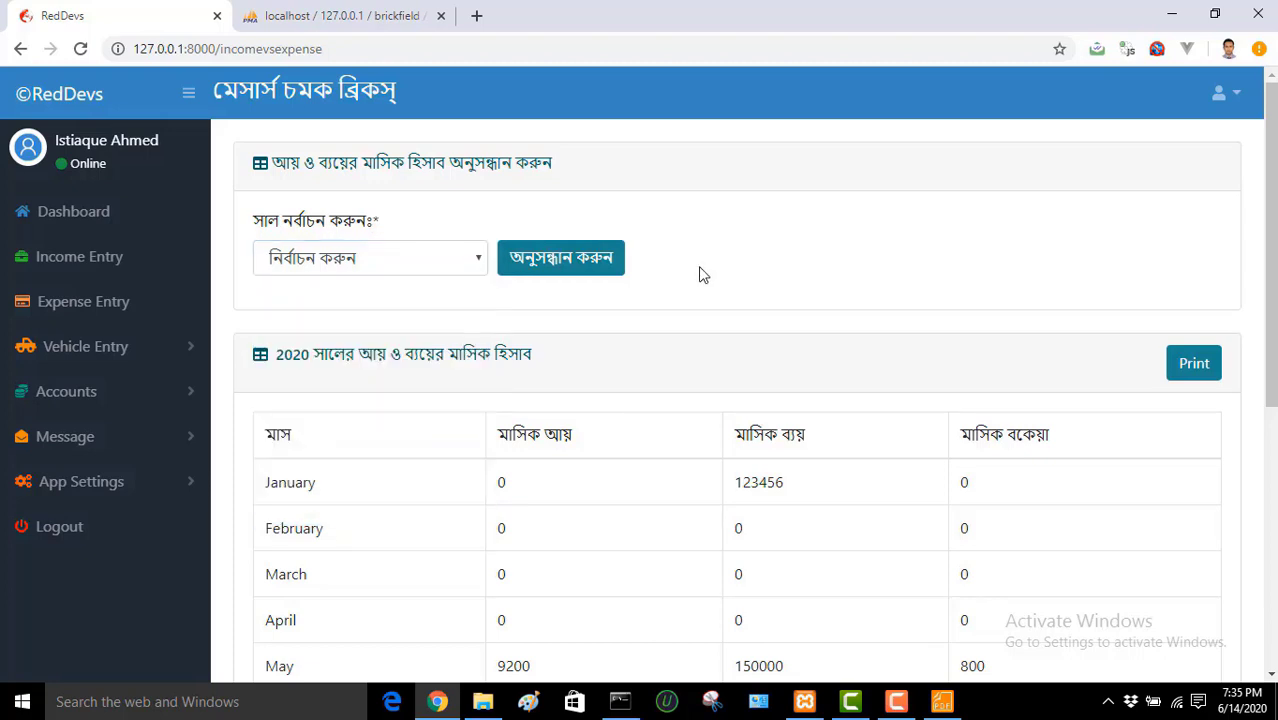
{"action": "left_click", "coordinate": [440, 264]}
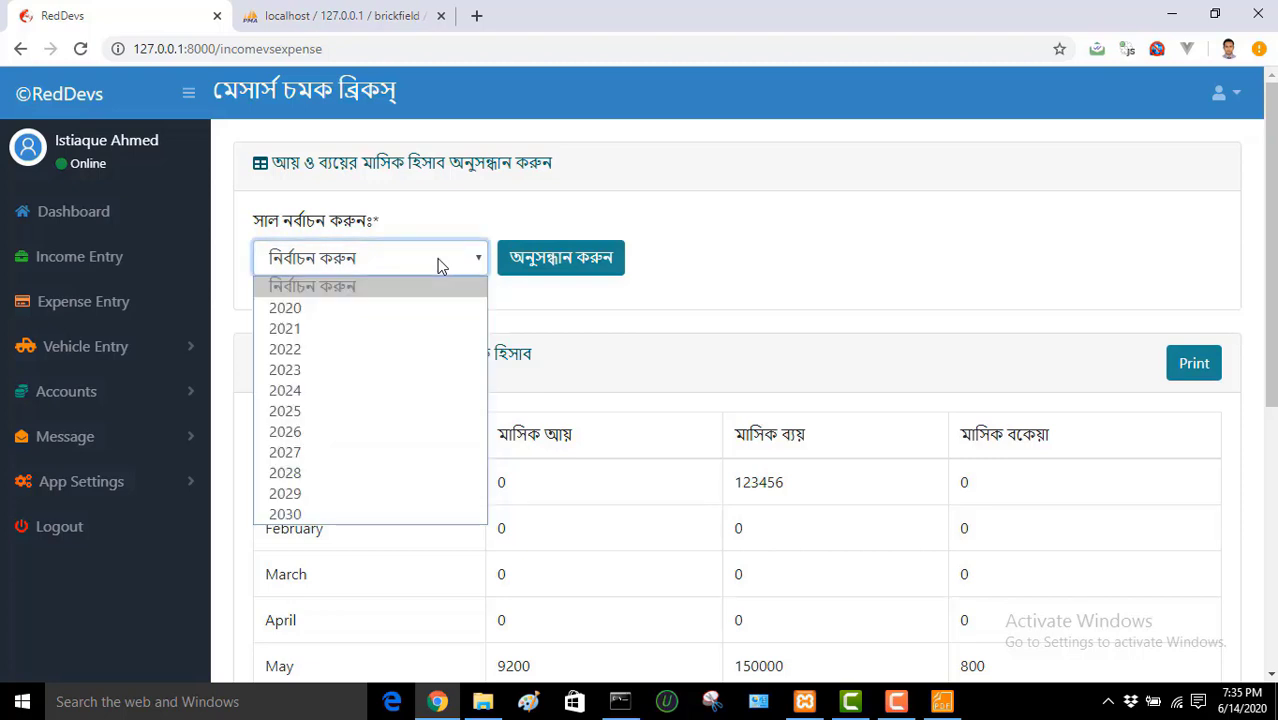
{"action": "left_click", "coordinate": [440, 264]}
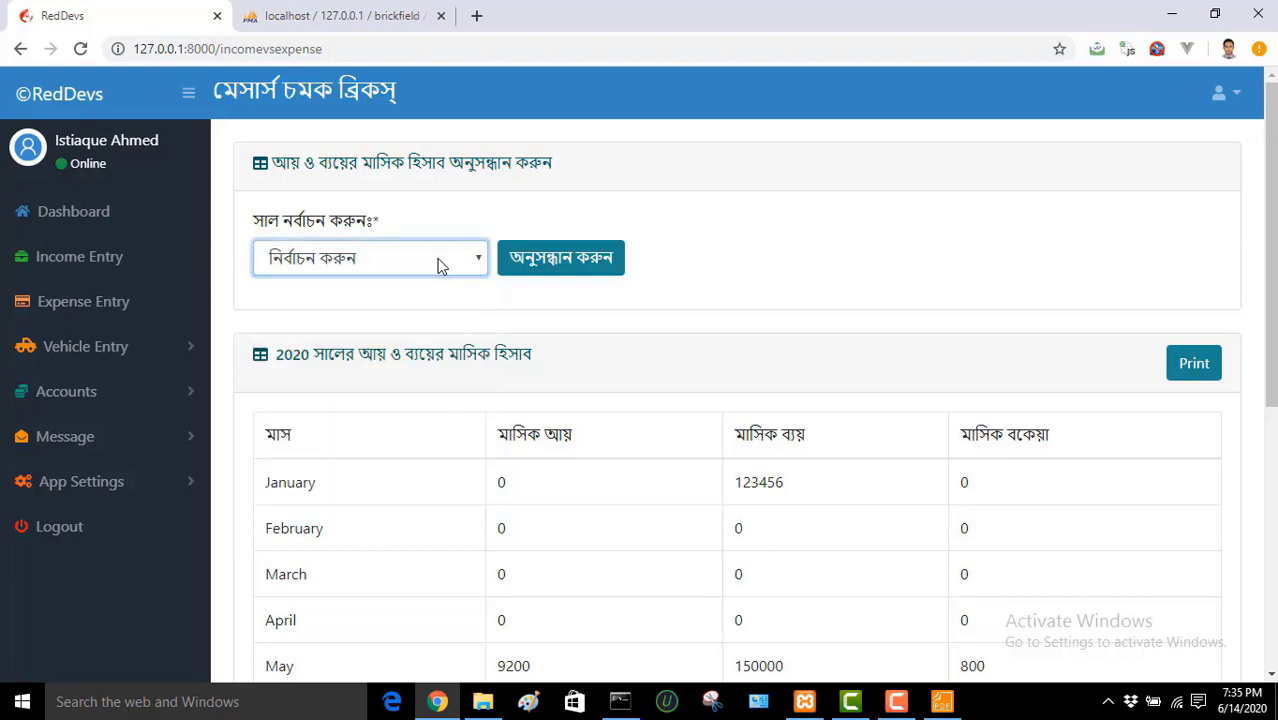
{"action": "left_click", "coordinate": [440, 264]}
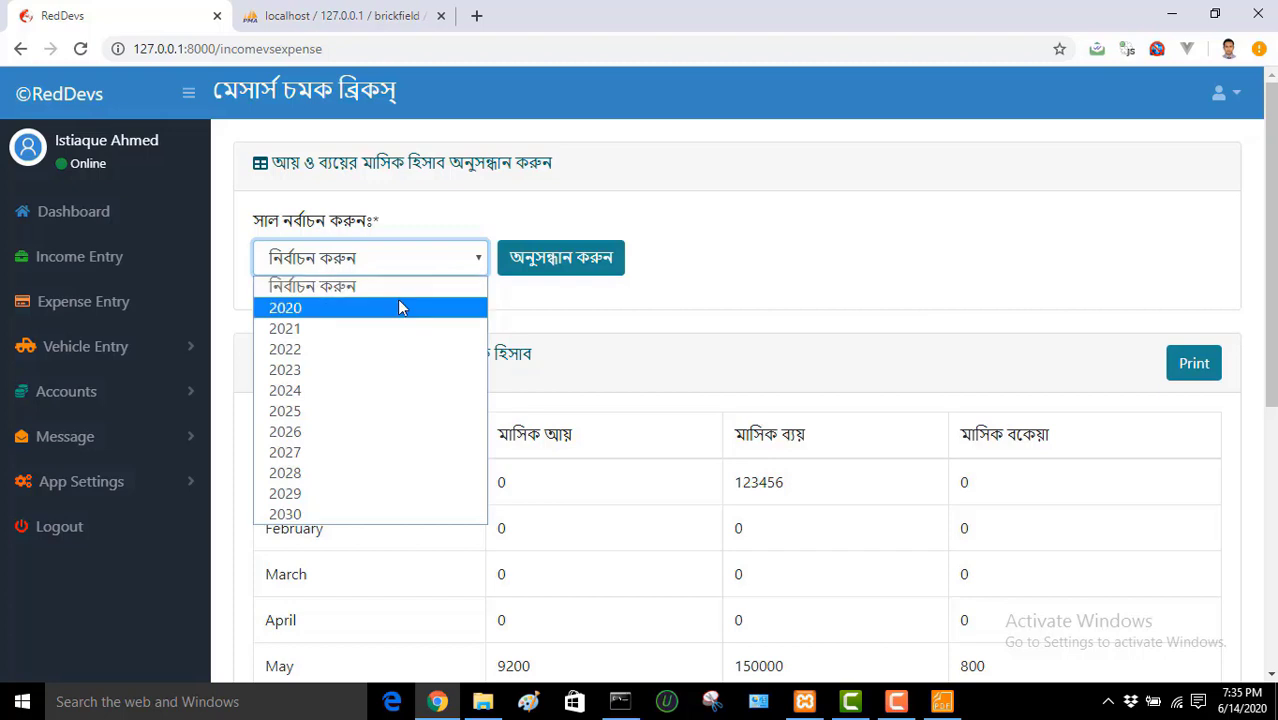
{"action": "left_click", "coordinate": [398, 304]}
{"action": "left_click", "coordinate": [428, 265]}
Step: Search the 2020 report and scroll to its totals: 90030 income, 431156 expense
{"action": "left_click", "coordinate": [391, 305]}
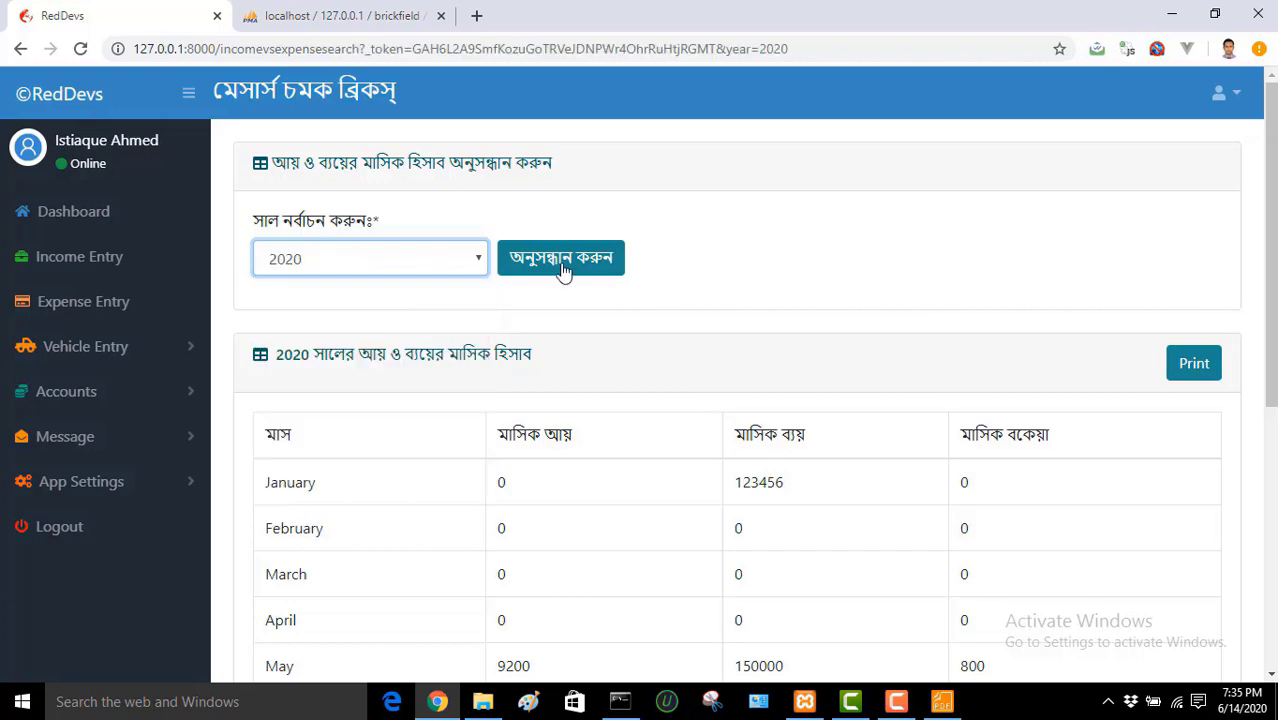
{"action": "left_click", "coordinate": [583, 268]}
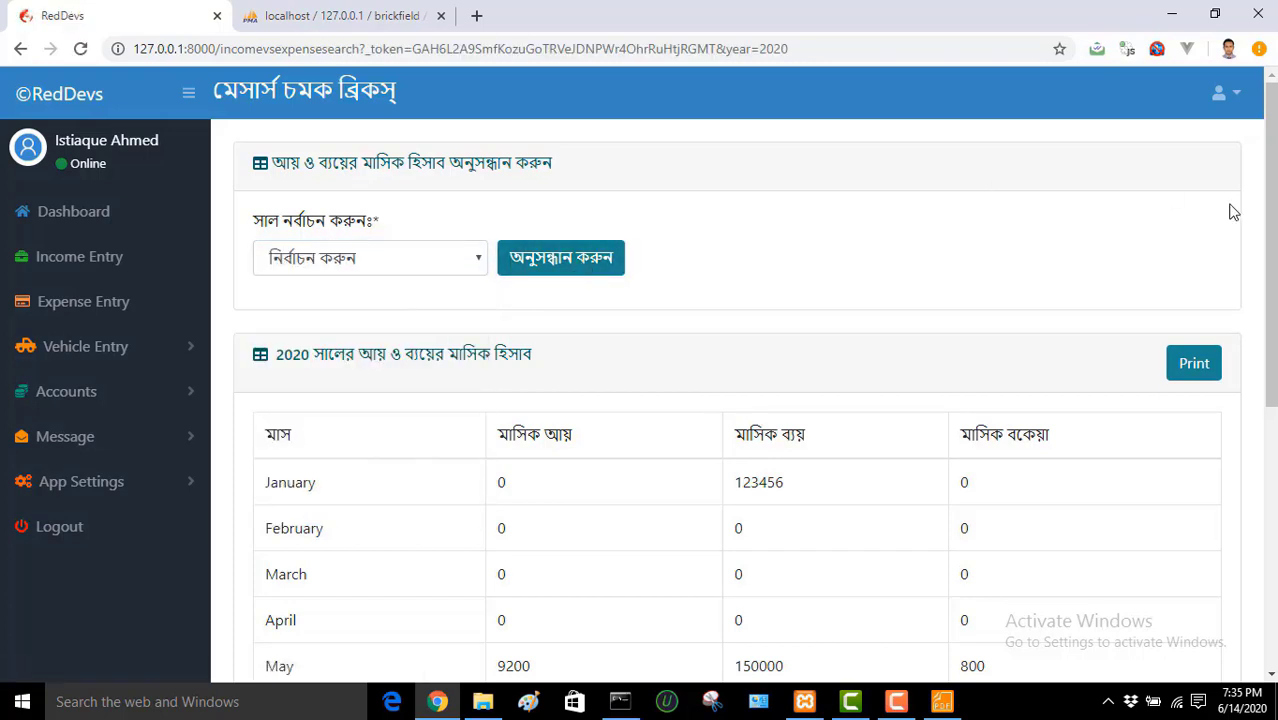
{"action": "scroll", "coordinate": [1272, 200], "scroll_direction": "down", "scroll_amount": 2}
{"action": "scroll", "coordinate": [737, 400], "scroll_direction": "up", "scroll_amount": 2}
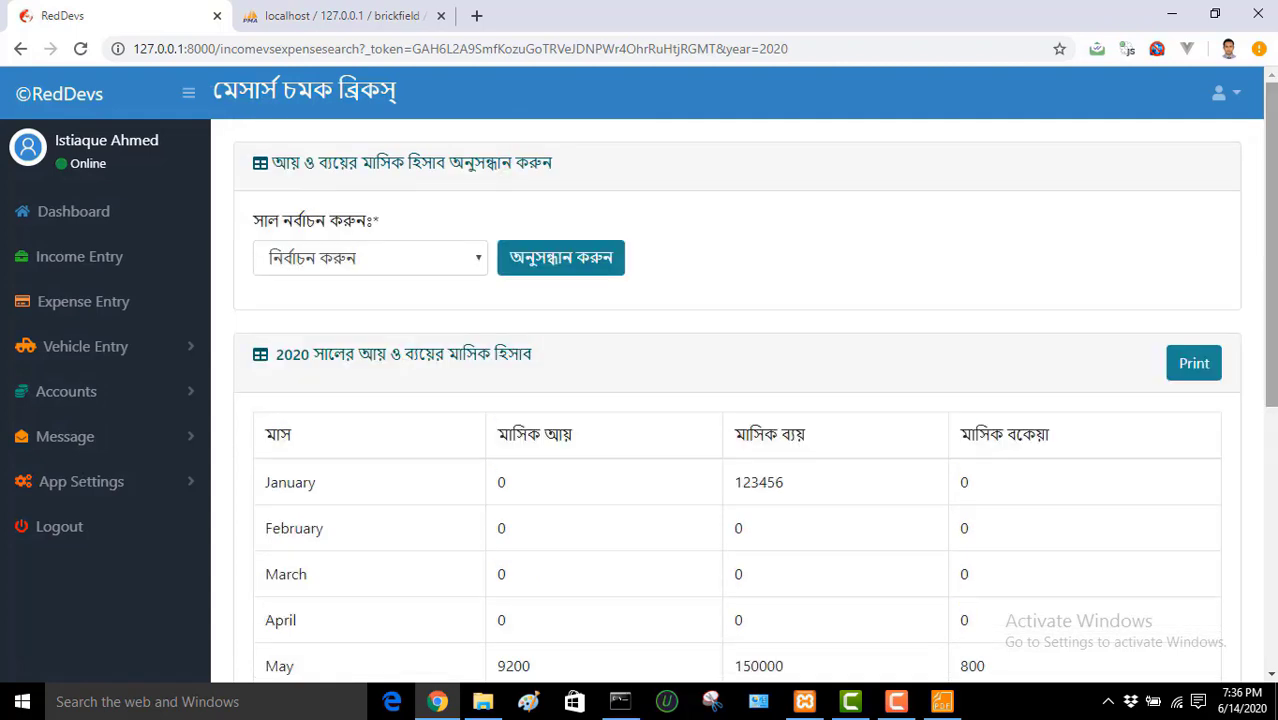
{"action": "scroll", "coordinate": [1275, 128], "scroll_direction": "down", "scroll_amount": 5}
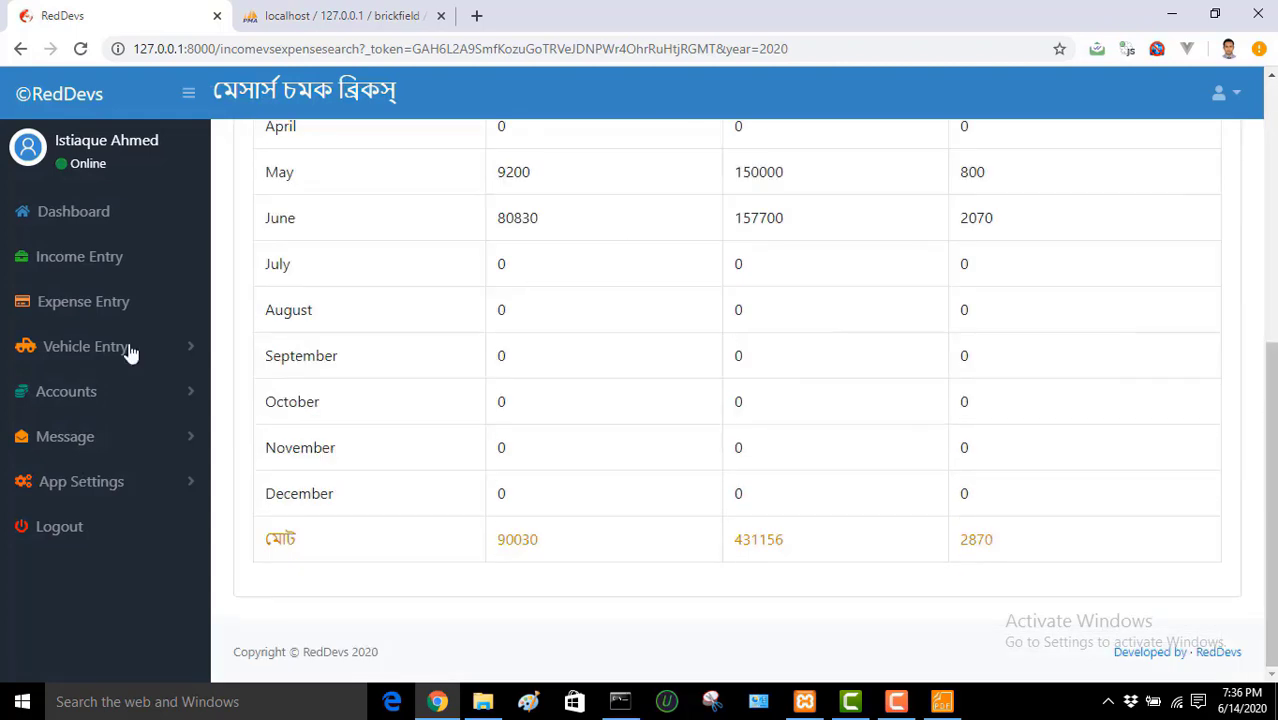
{"action": "left_click", "coordinate": [82, 396]}
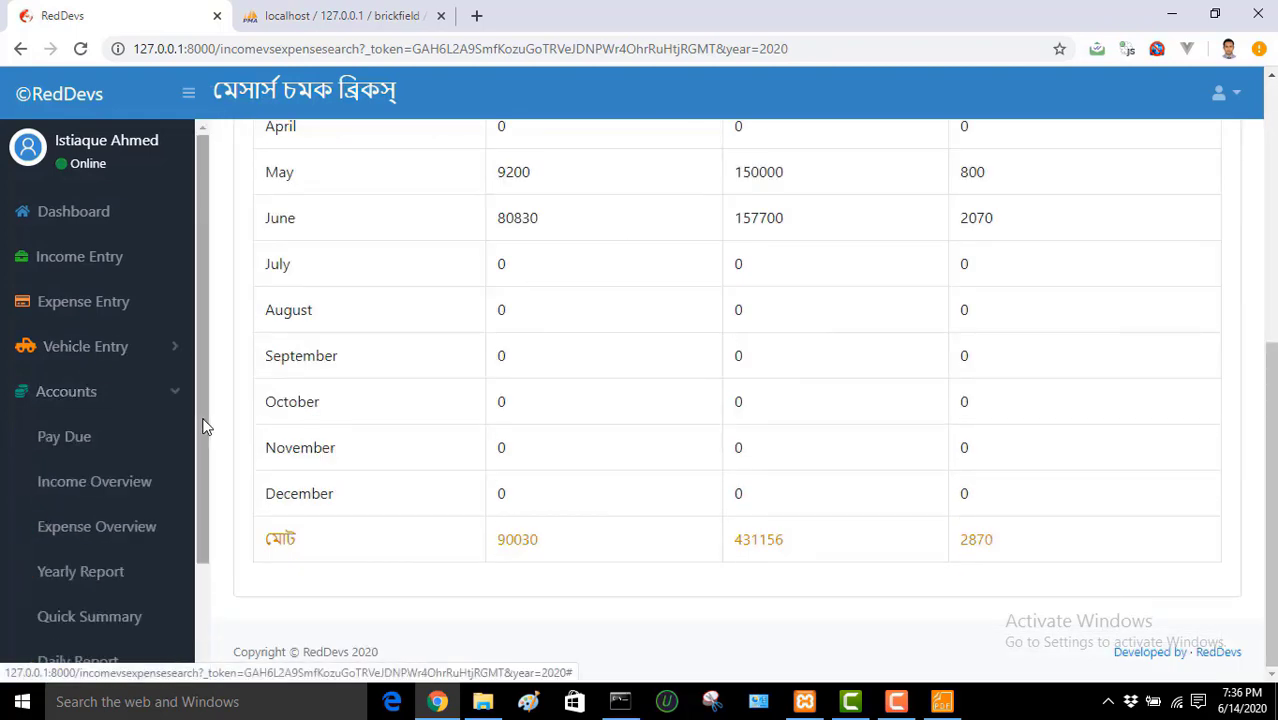
{"action": "left_click_drag", "start_coordinate": [204, 428], "coordinate": [211, 497]}
Step: Run the Quick Summary for 06/01/2020 to 06/30/2020
{"action": "left_click", "coordinate": [137, 530]}
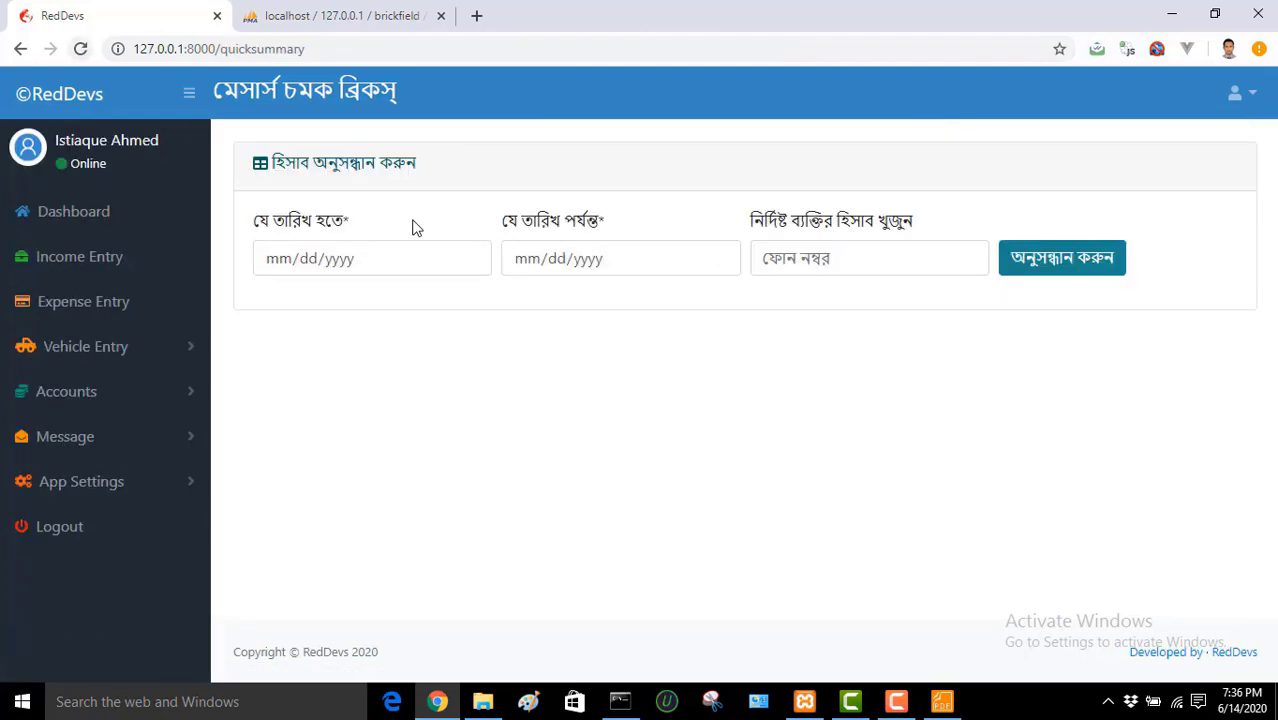
{"action": "left_click", "coordinate": [476, 263]}
{"action": "left_click", "coordinate": [471, 260]}
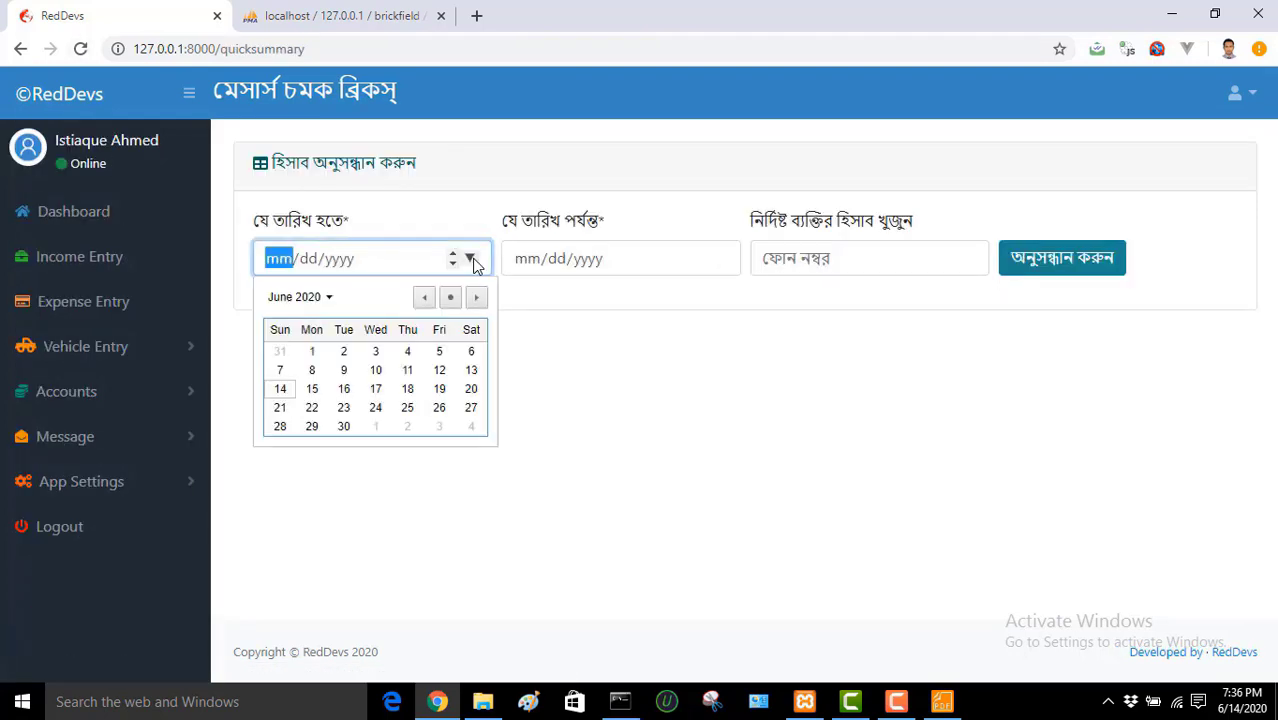
{"action": "left_click", "coordinate": [312, 352]}
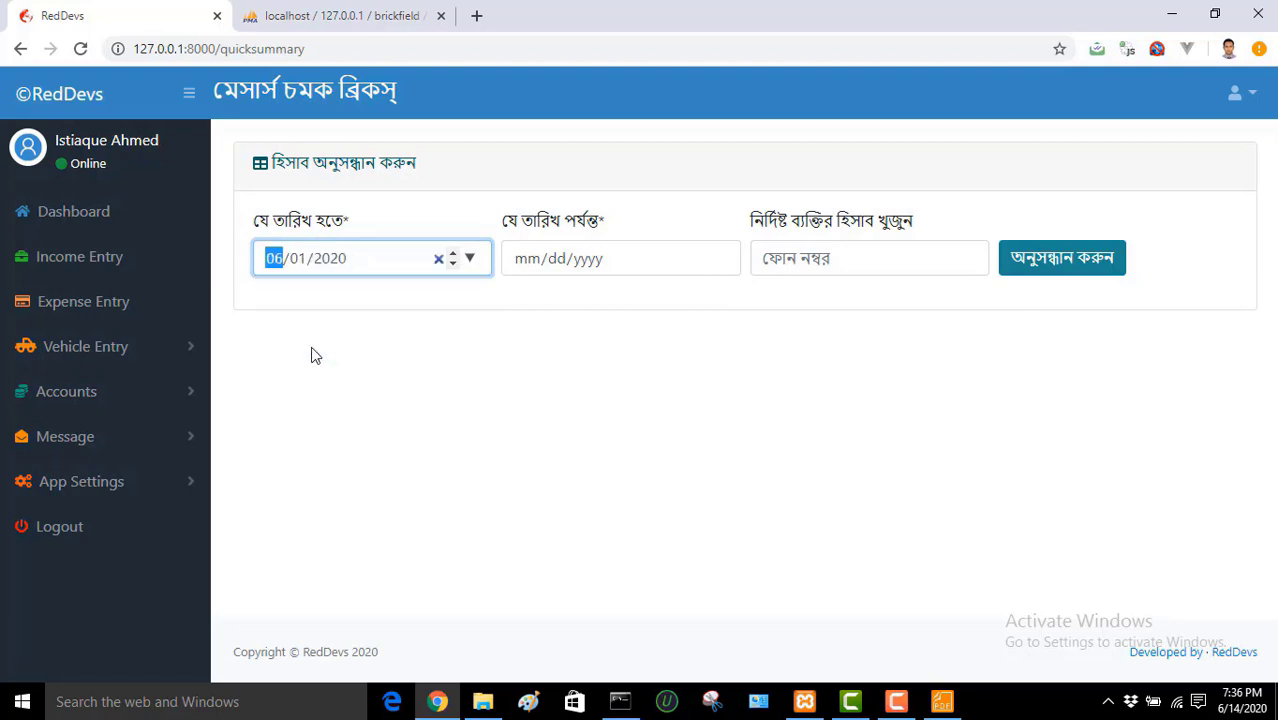
{"action": "left_click", "coordinate": [720, 260]}
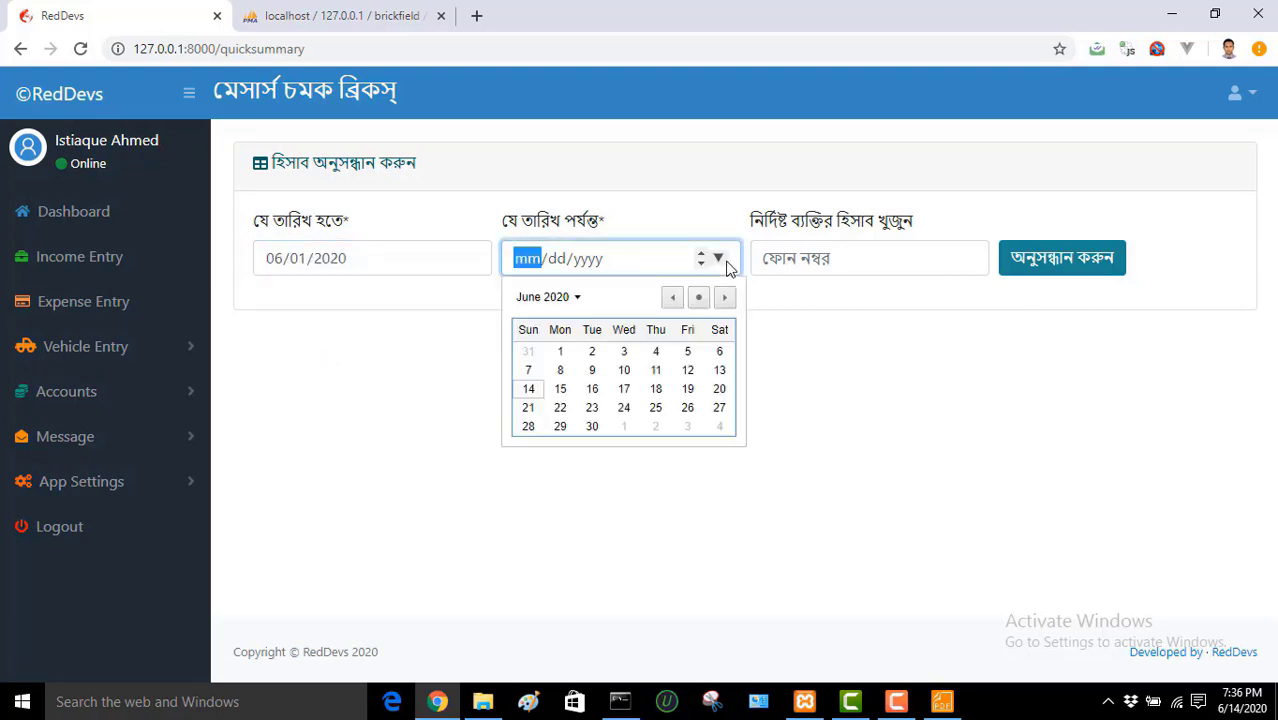
{"action": "left_click", "coordinate": [592, 427]}
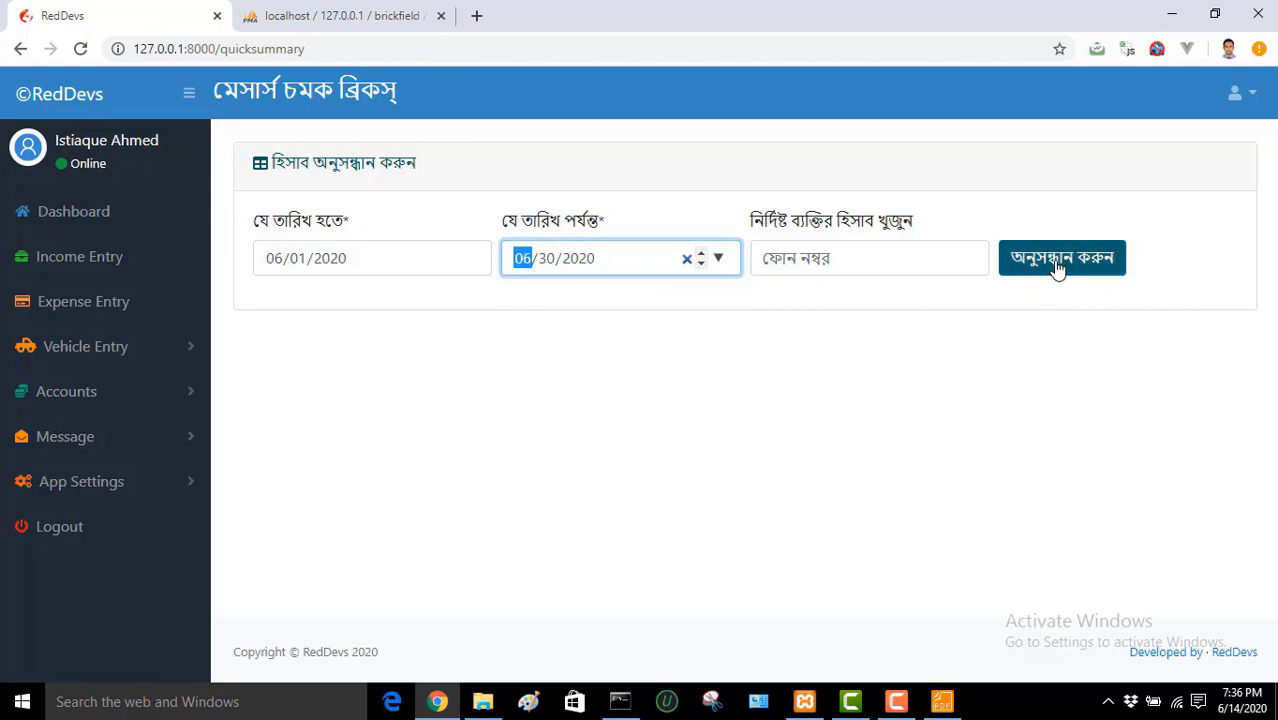
{"action": "left_click", "coordinate": [1058, 268]}
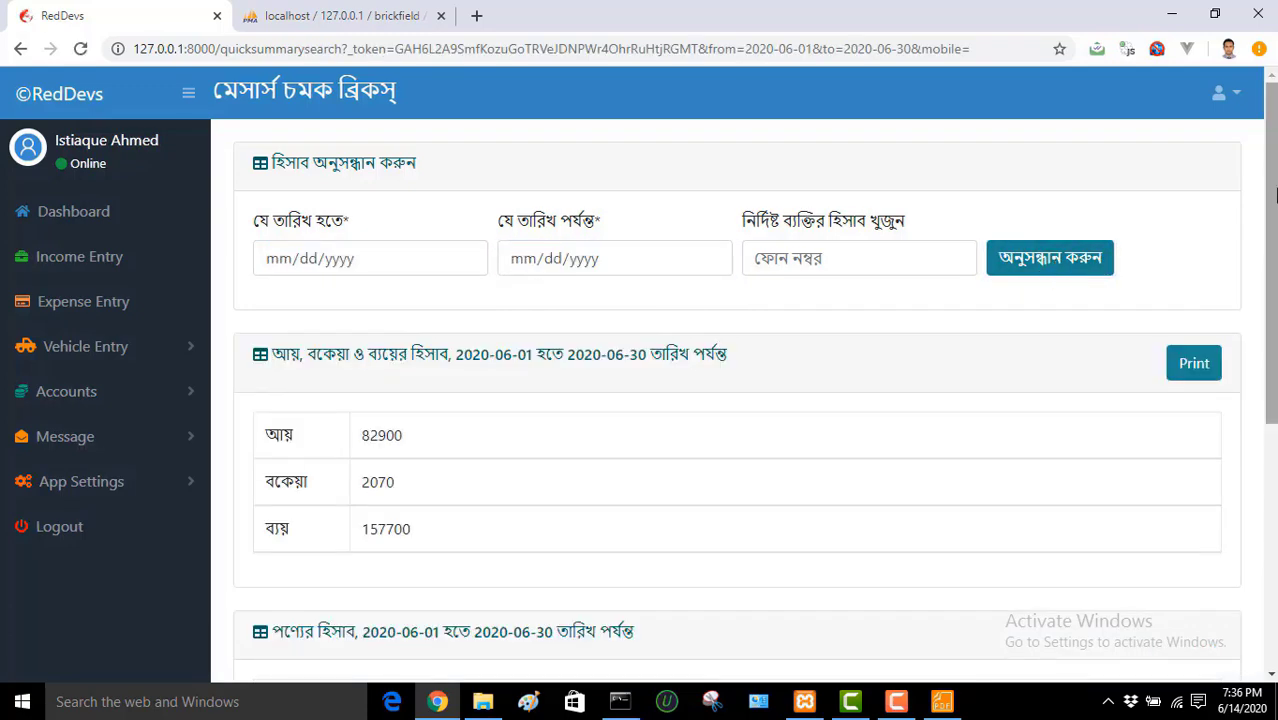
Step: Scroll through the summary: income 82900, due 2070, expense 157700 and per-product brick sales
{"action": "left_click_drag", "start_coordinate": [1271, 192], "coordinate": [1276, 295]}
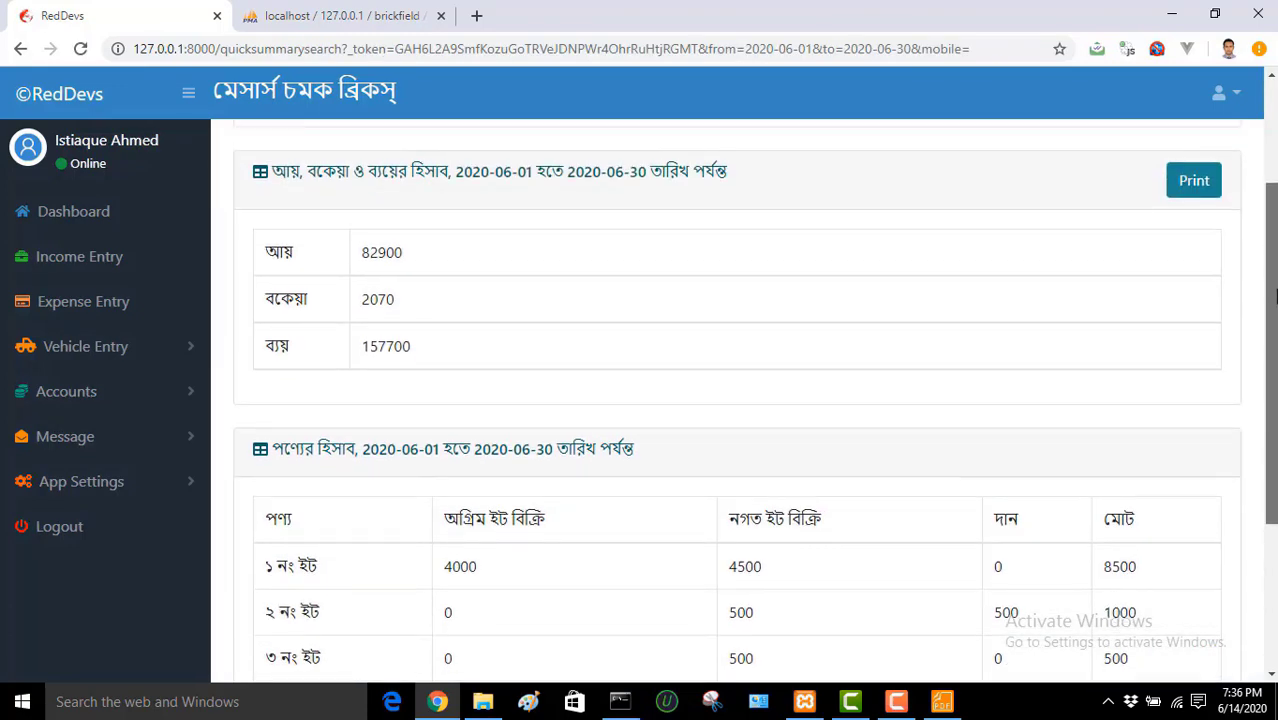
{"action": "scroll", "coordinate": [1276, 295], "scroll_direction": "down", "scroll_amount": 2}
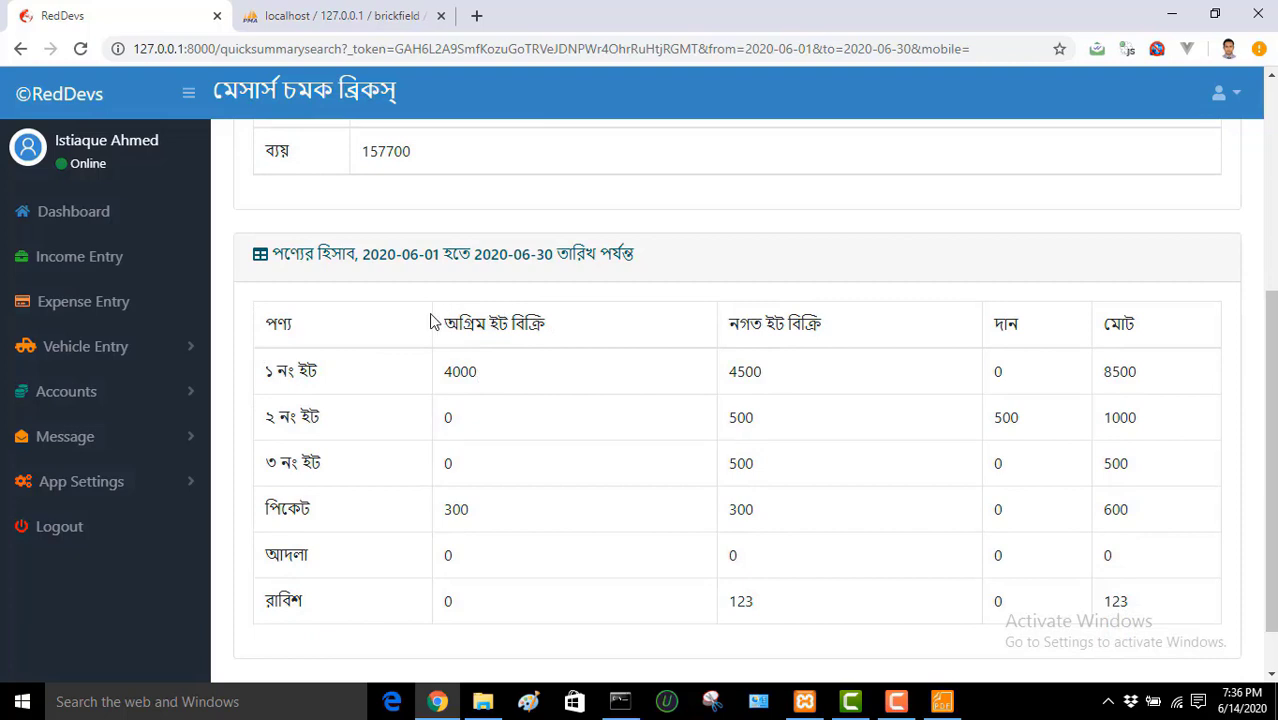
{"action": "left_click_drag", "start_coordinate": [430, 321], "coordinate": [1237, 525]}
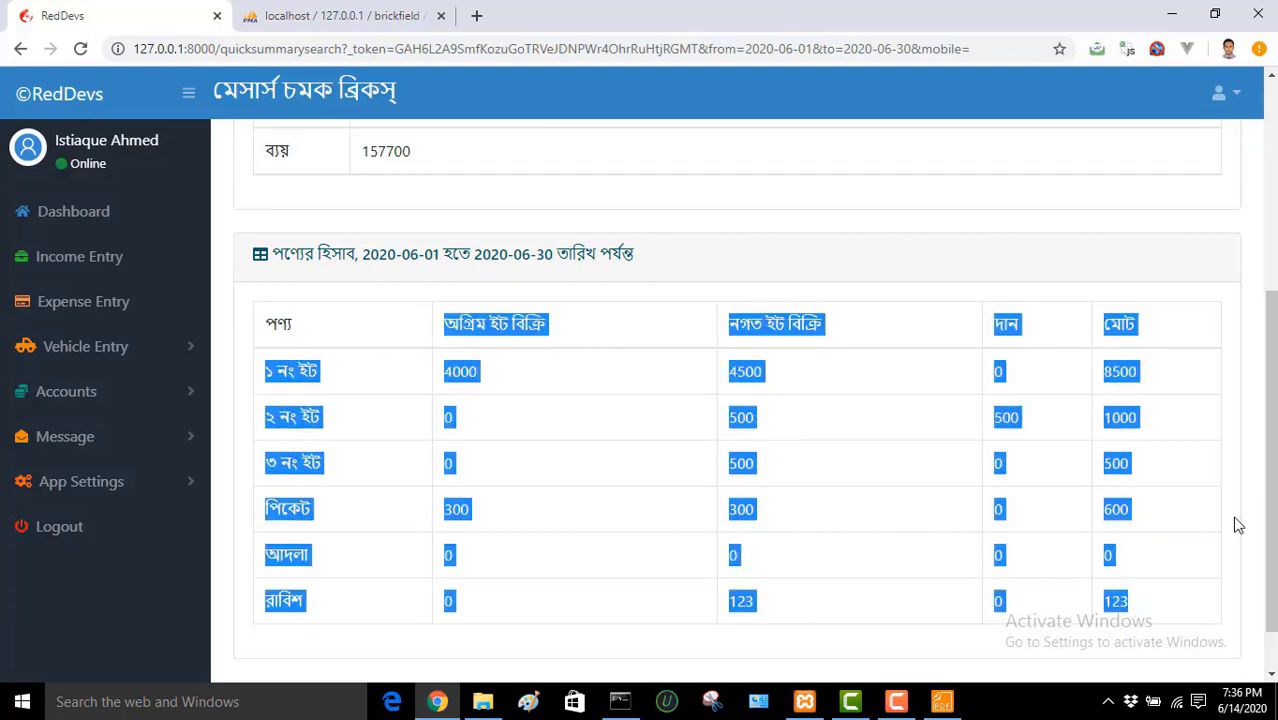
{"action": "left_click", "coordinate": [1237, 460]}
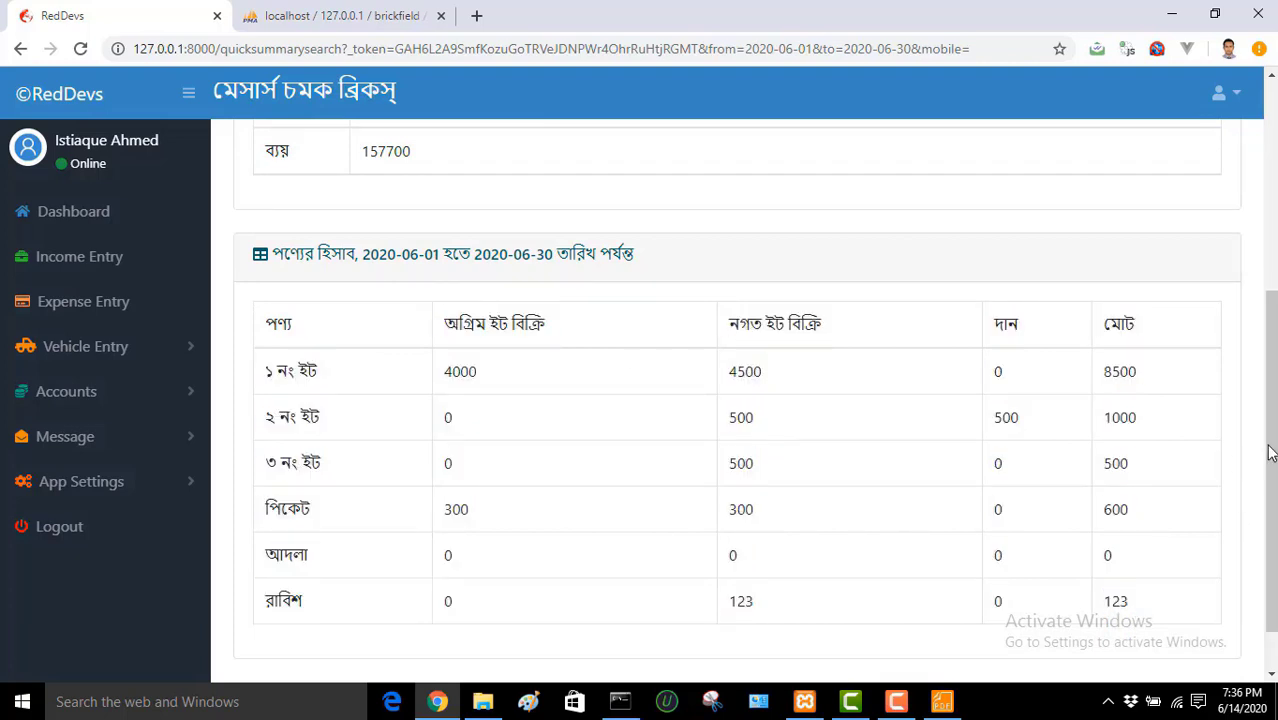
{"action": "scroll", "coordinate": [1270, 452], "scroll_direction": "down", "scroll_amount": 1}
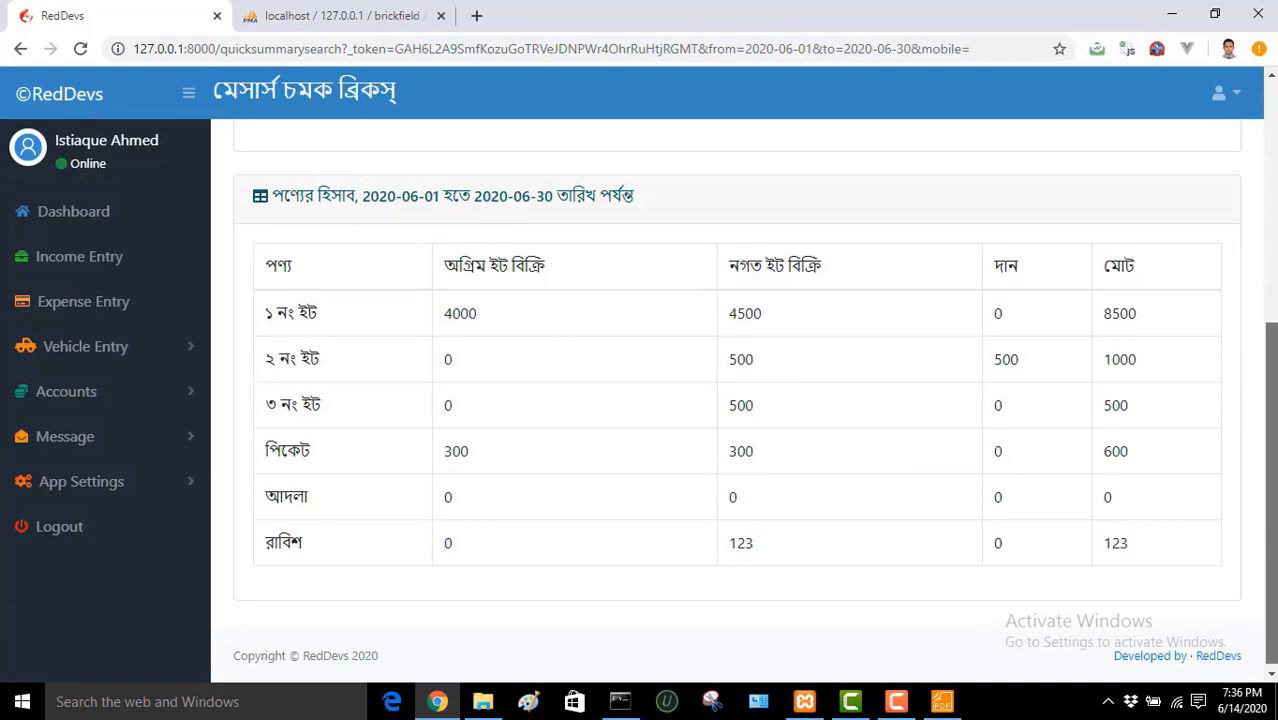
{"action": "scroll", "coordinate": [737, 400], "scroll_direction": "up", "scroll_amount": 4}
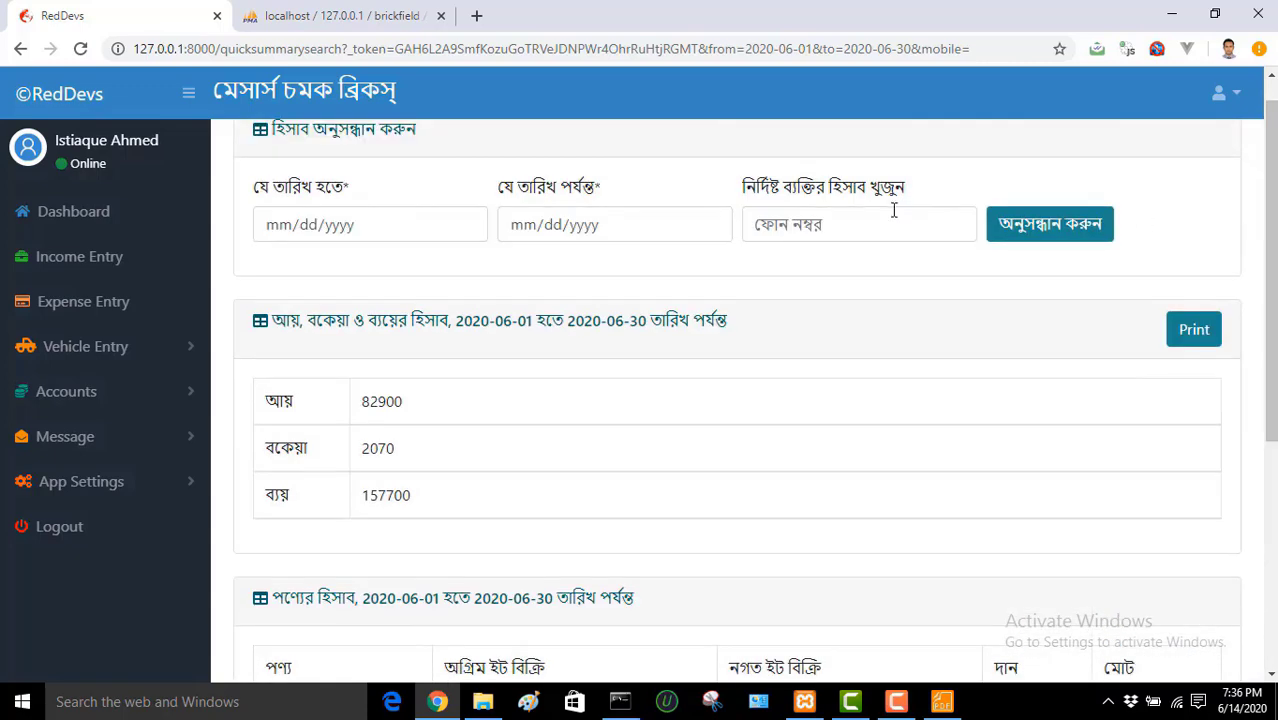
Step: Search the quick summary by the customer's saved phone number
{"action": "left_click", "coordinate": [873, 217]}
{"action": "left_click", "coordinate": [849, 266]}
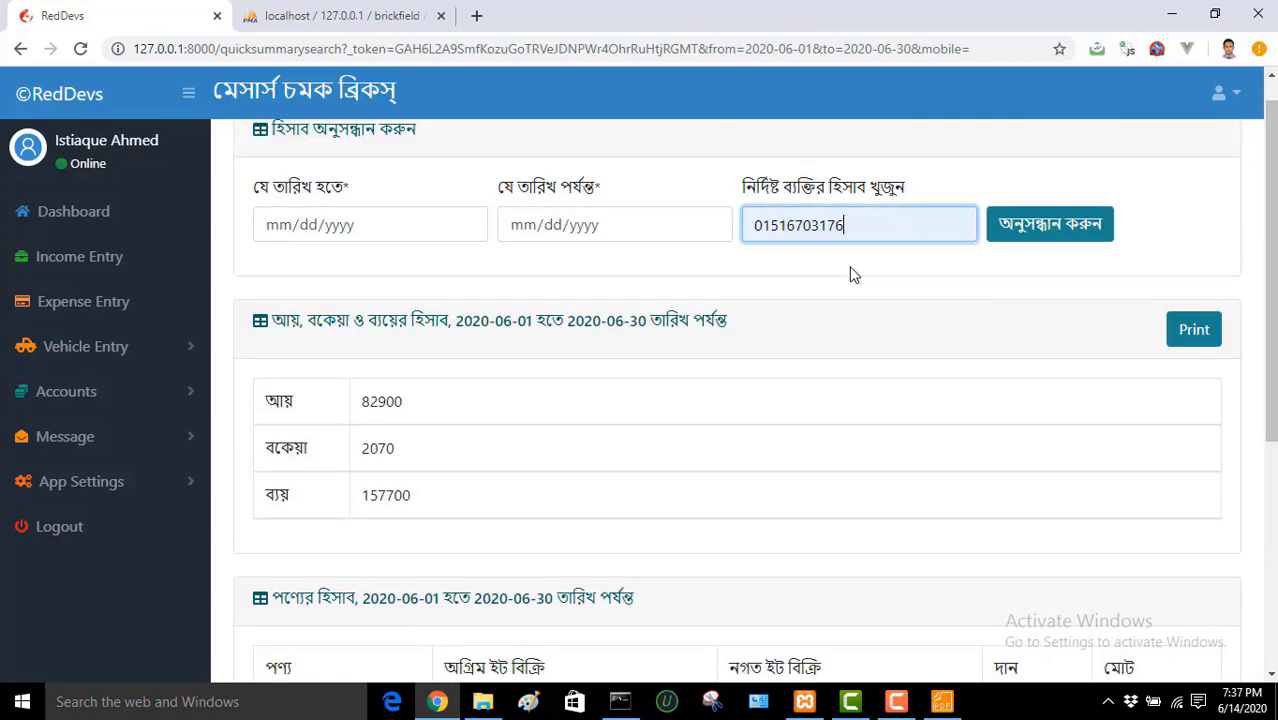
{"action": "left_click", "coordinate": [1033, 226]}
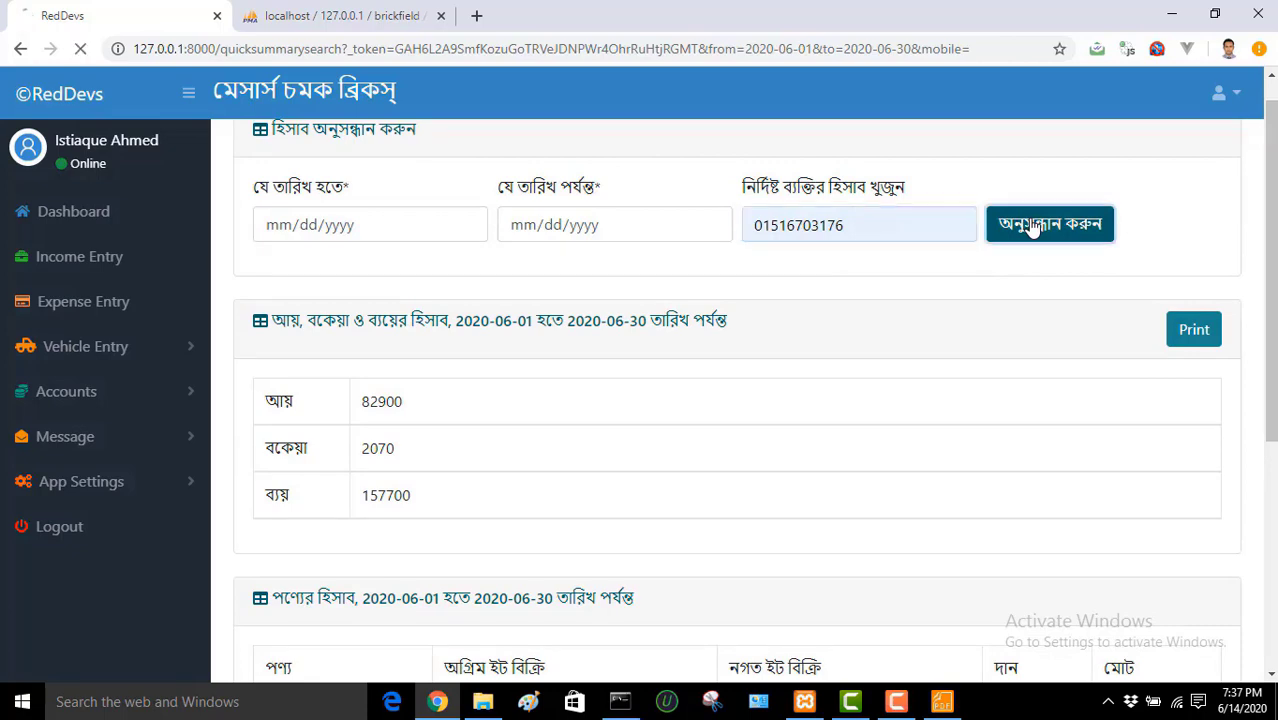
{"action": "scroll", "coordinate": [1274, 240], "scroll_direction": "down", "scroll_amount": 5}
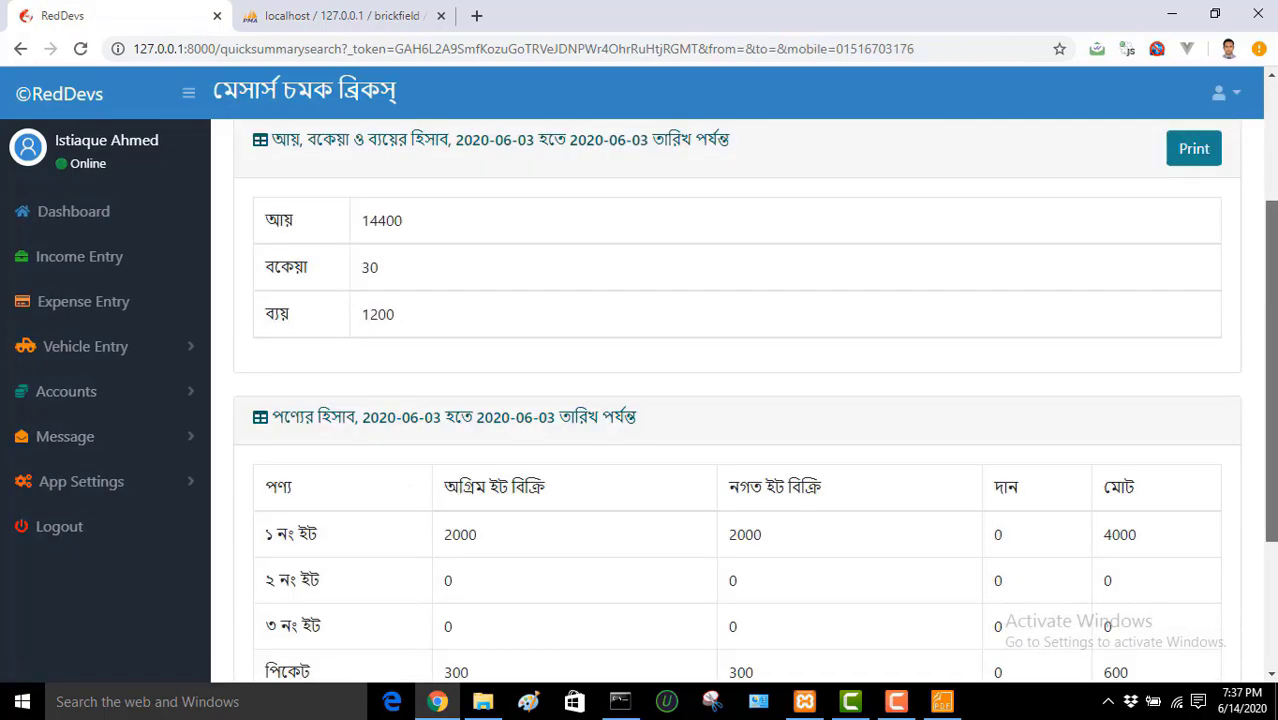
{"action": "scroll", "coordinate": [737, 400], "scroll_direction": "up", "scroll_amount": 5}
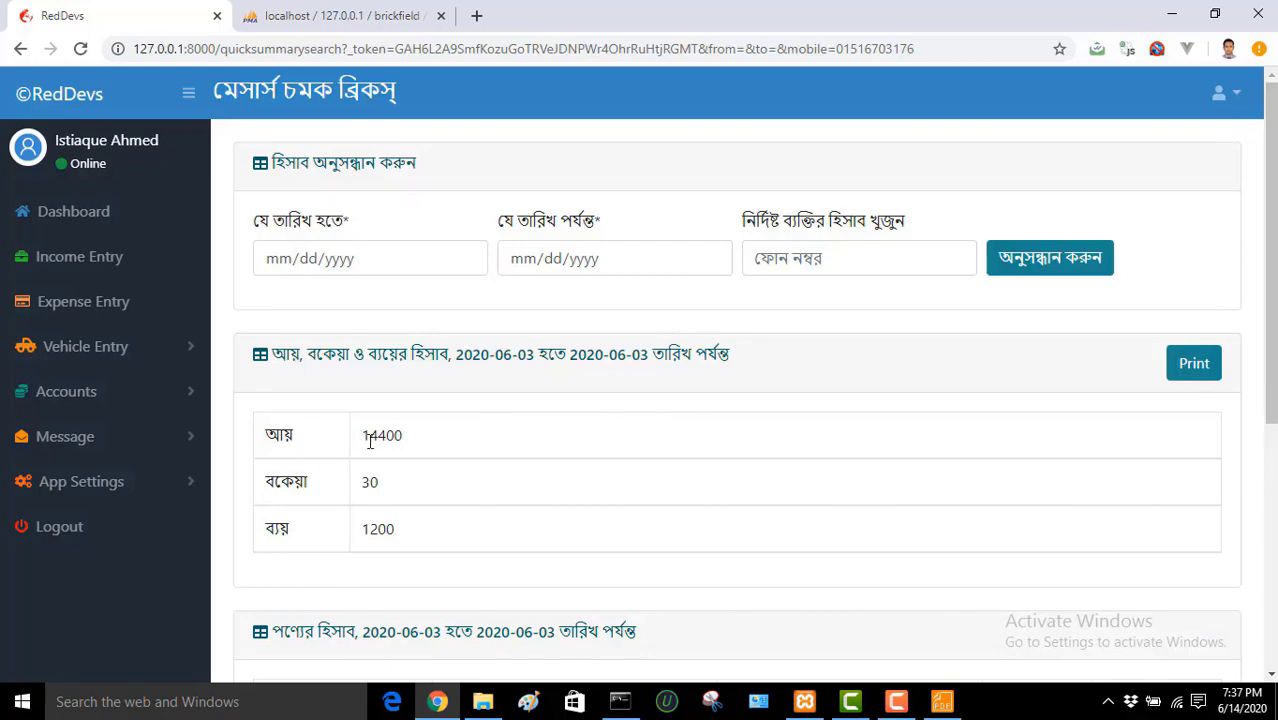
{"action": "mouse_move", "coordinate": [1270, 250]}
{"action": "left_mouse_down"}
{"action": "mouse_move", "coordinate": [1270, 453]}
{"action": "mouse_move", "coordinate": [1270, 263]}
{"action": "left_mouse_up"}
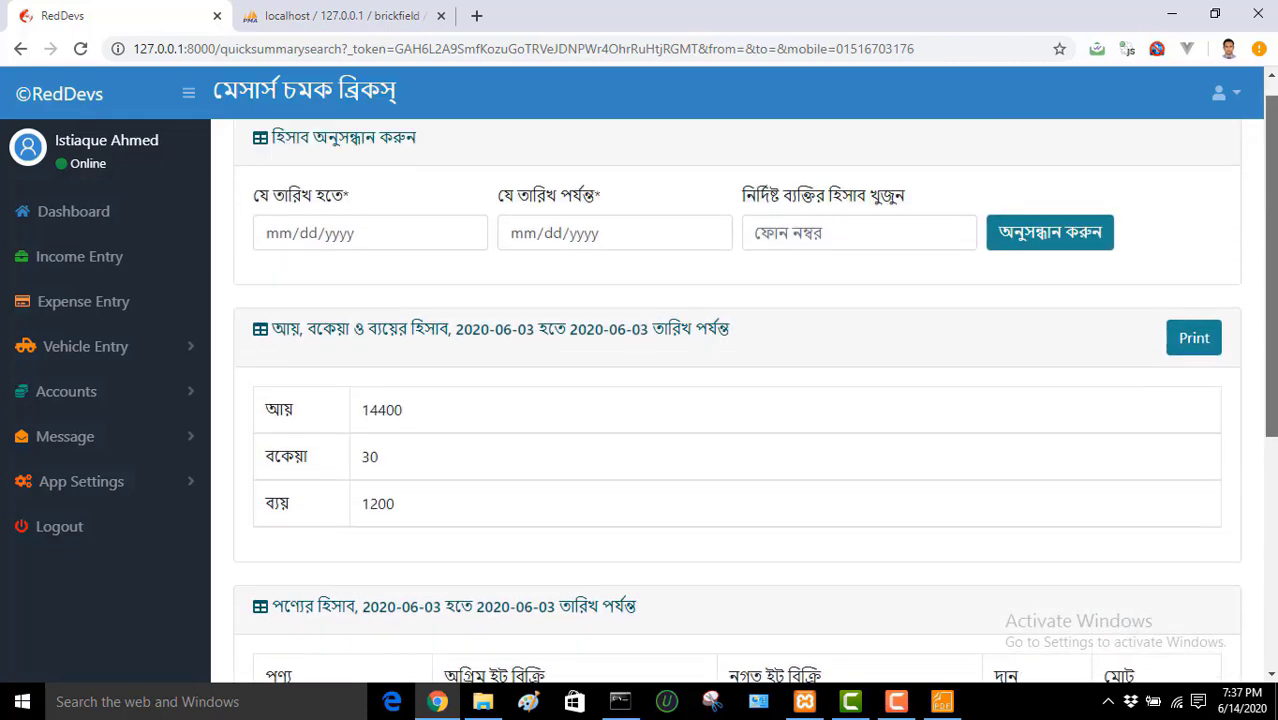
Step: Rerun the quick summary for 2020-06-01 to 2020-06-30: income 82900, due 2070, expense 157700
{"action": "left_click", "coordinate": [467, 238]}
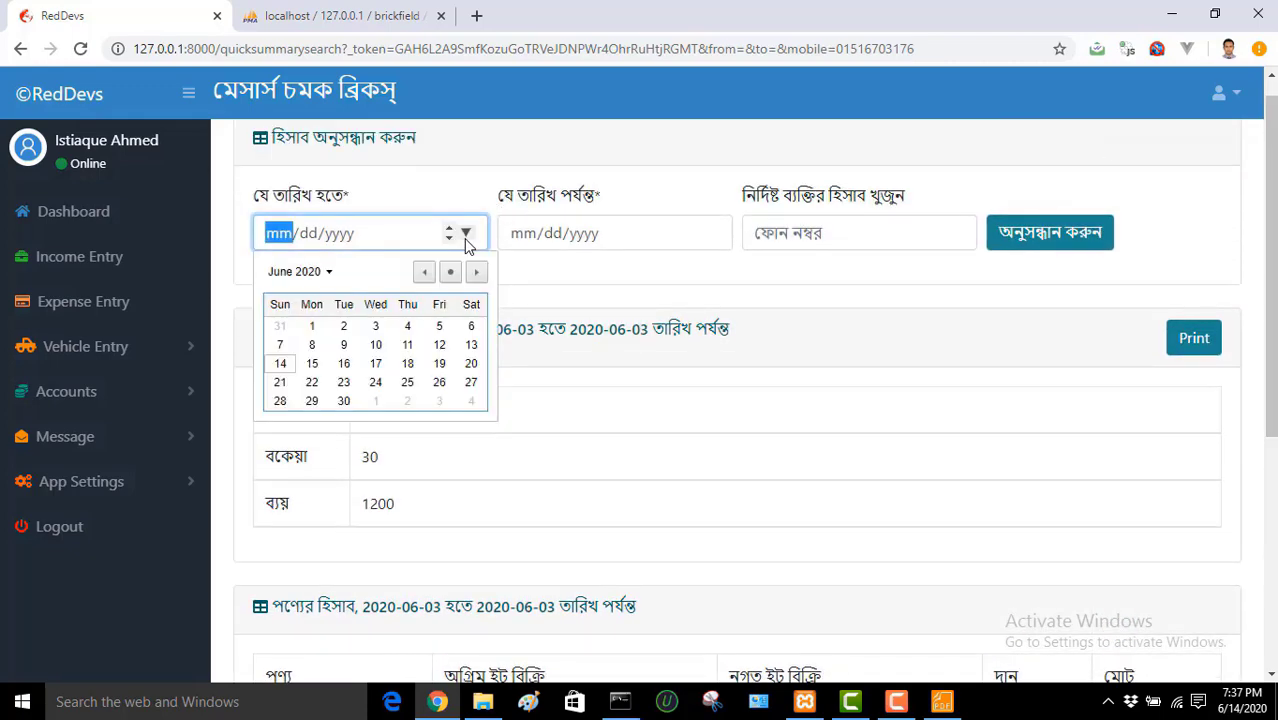
{"action": "left_click", "coordinate": [423, 272]}
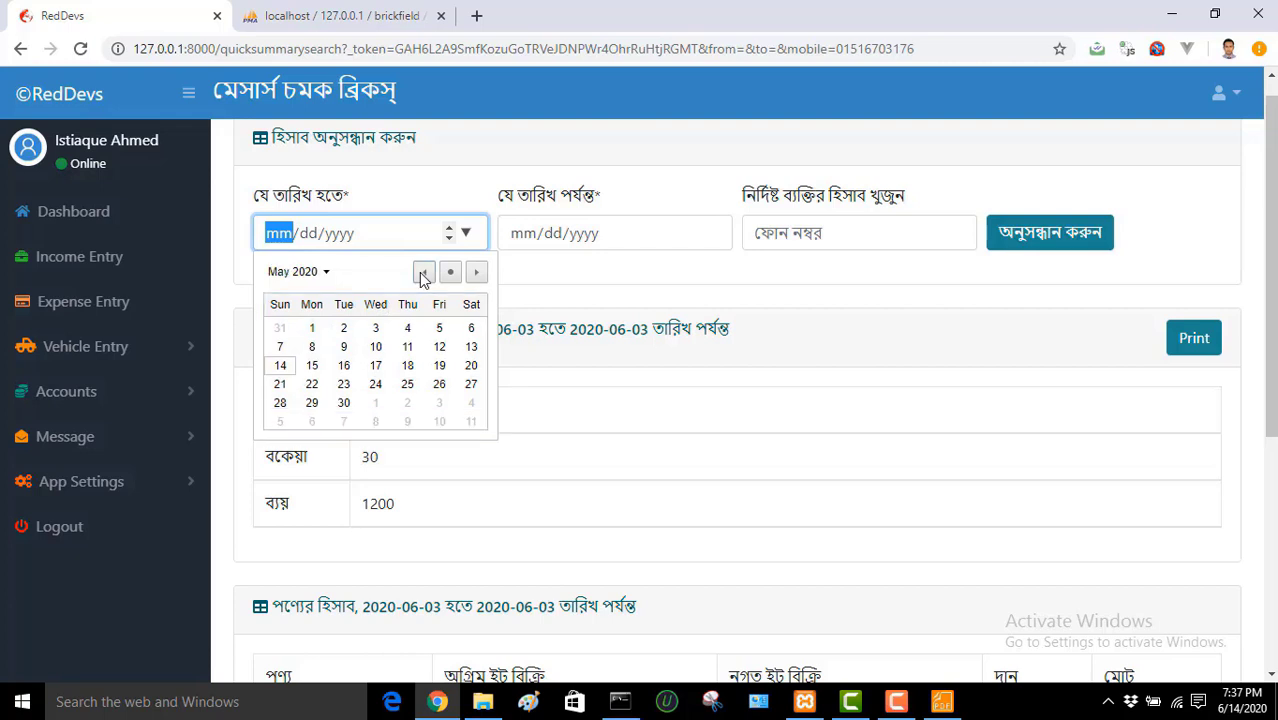
{"action": "left_click", "coordinate": [439, 326]}
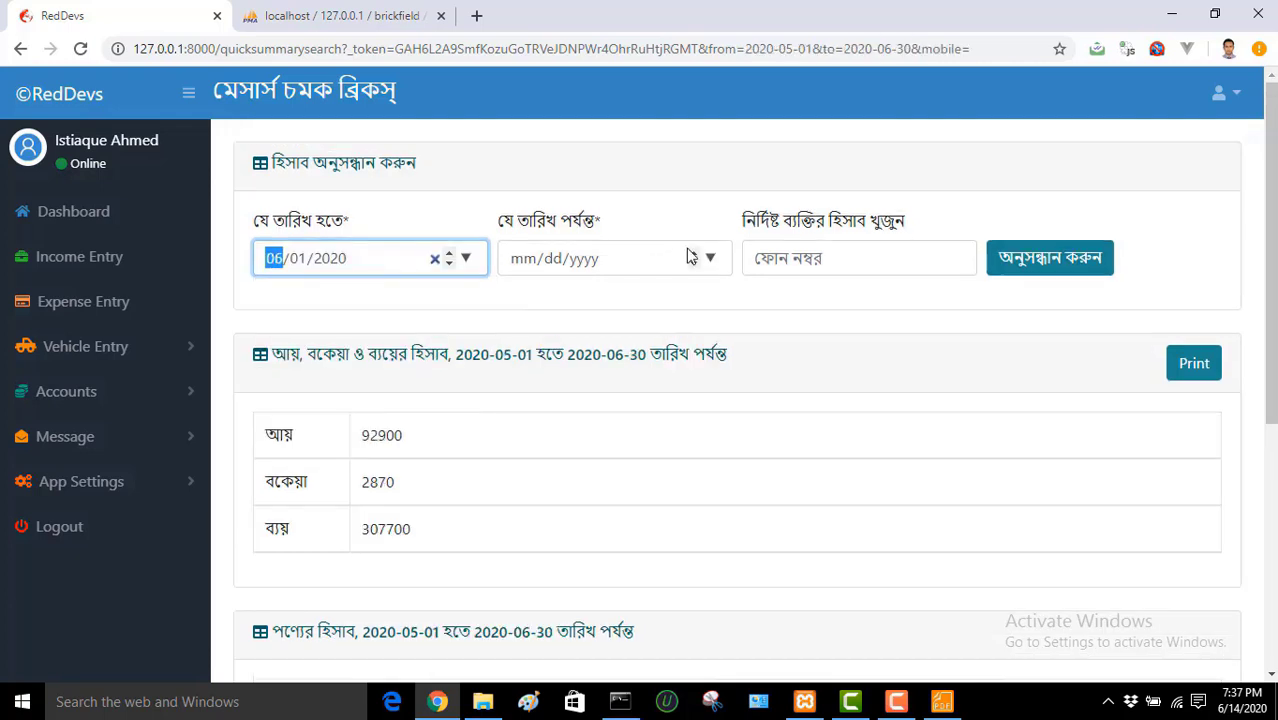
{"action": "left_click", "coordinate": [709, 259]}
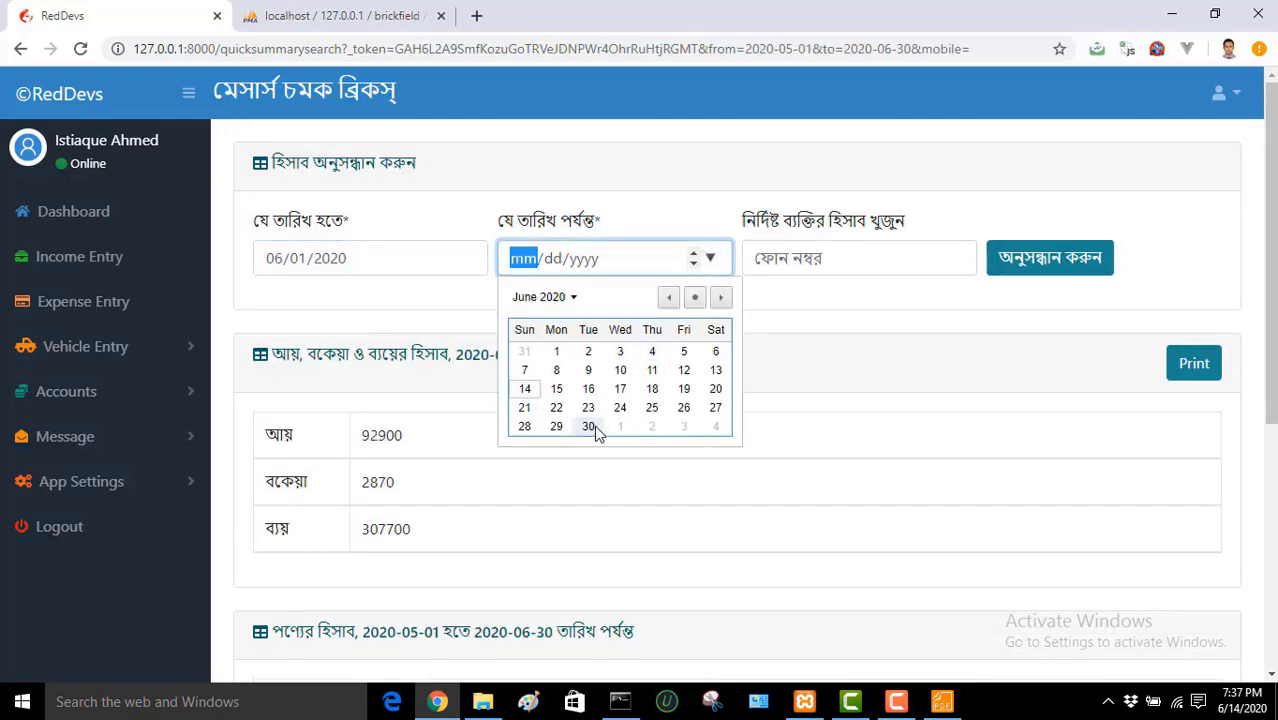
{"action": "left_click", "coordinate": [594, 425]}
{"action": "left_click", "coordinate": [1018, 265]}
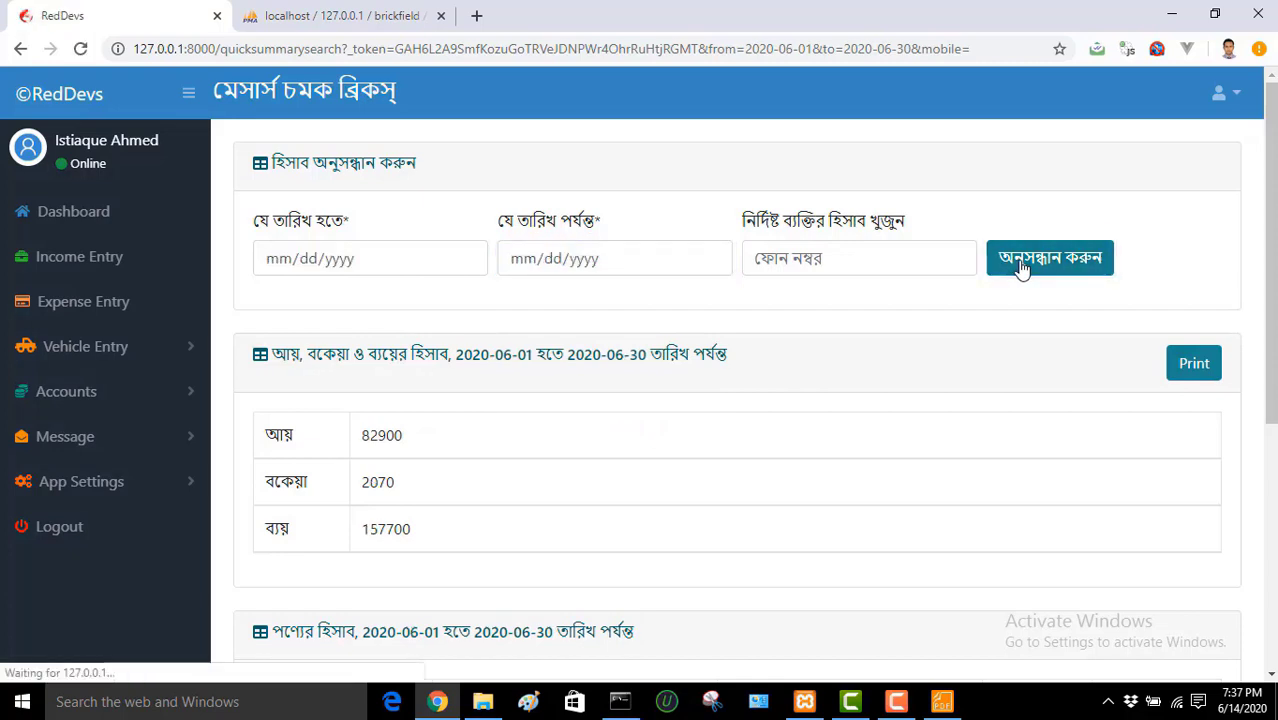
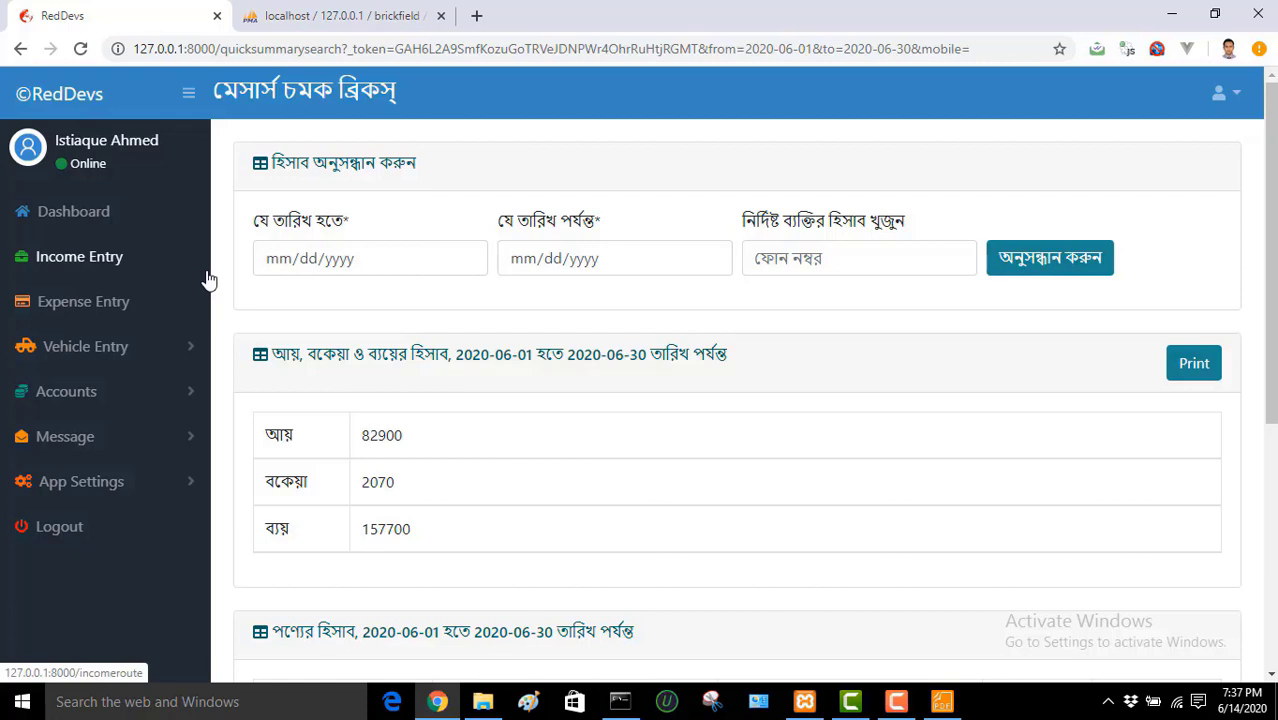
Step: Open the Daily Report from the Accounts section of the sidebar
{"action": "left_click", "coordinate": [120, 393]}
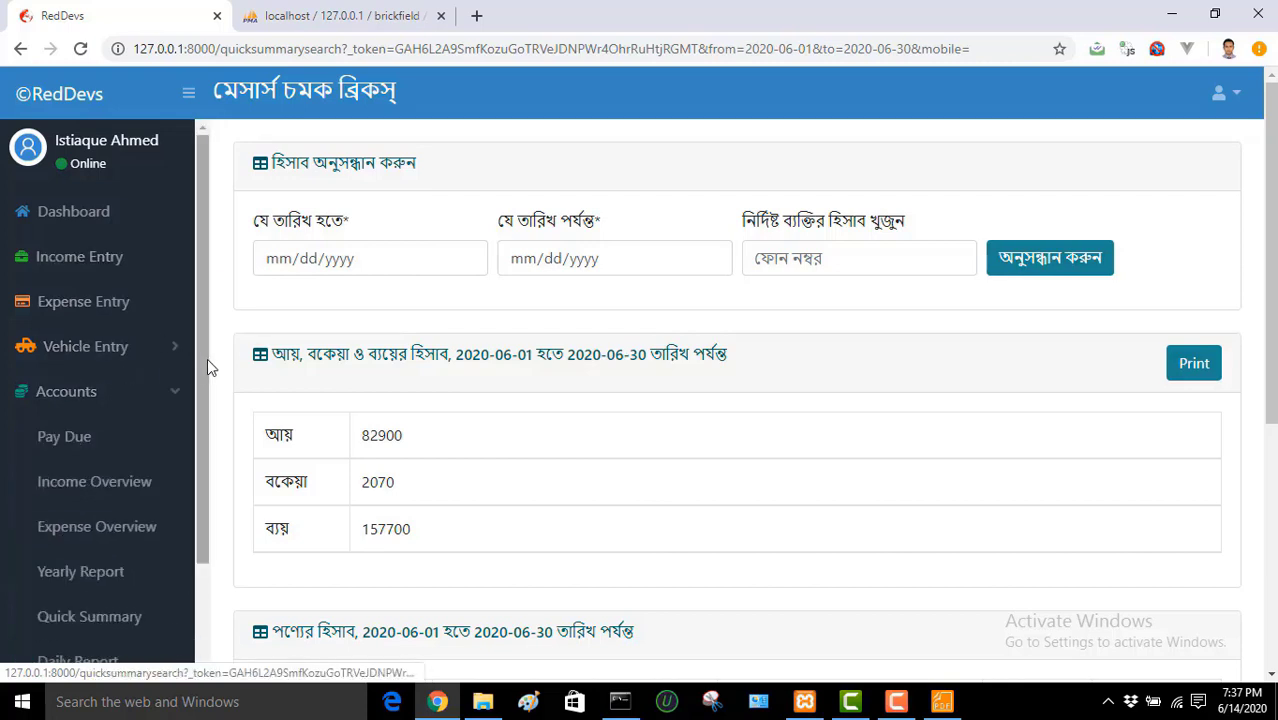
{"action": "left_click_drag", "start_coordinate": [207, 368], "coordinate": [209, 471]}
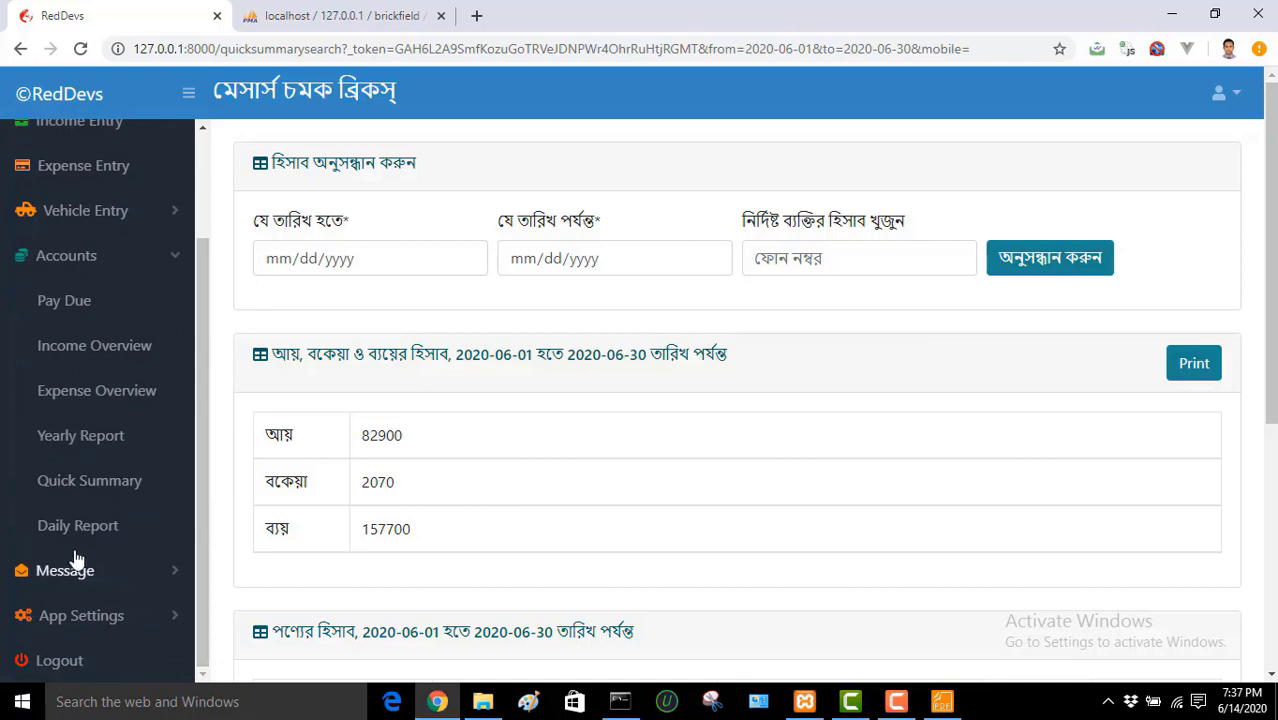
{"action": "left_click", "coordinate": [104, 538]}
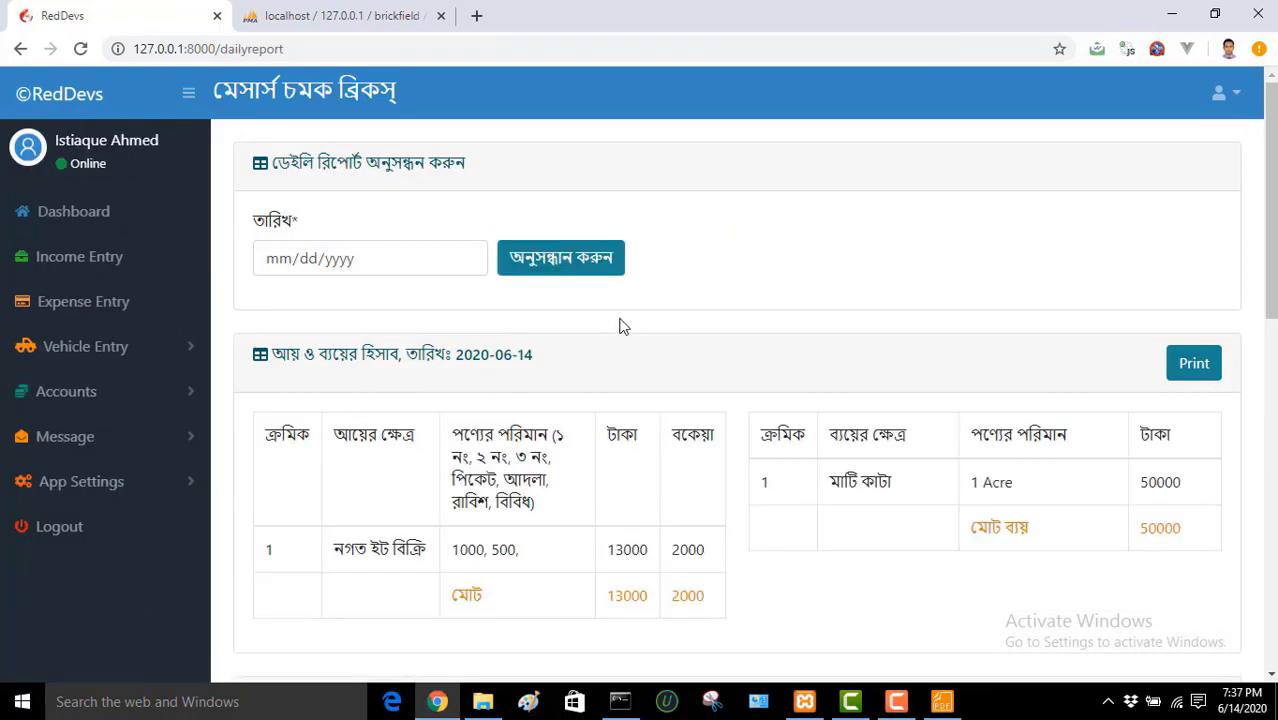
Step: Review the 2020-06-14 report tables: income 13000, dues 2000, expense 50000
{"action": "left_click_drag", "start_coordinate": [272, 354], "coordinate": [487, 354]}
{"action": "left_click", "coordinate": [567, 357]}
{"action": "scroll", "coordinate": [737, 400], "scroll_direction": "down", "scroll_amount": 1}
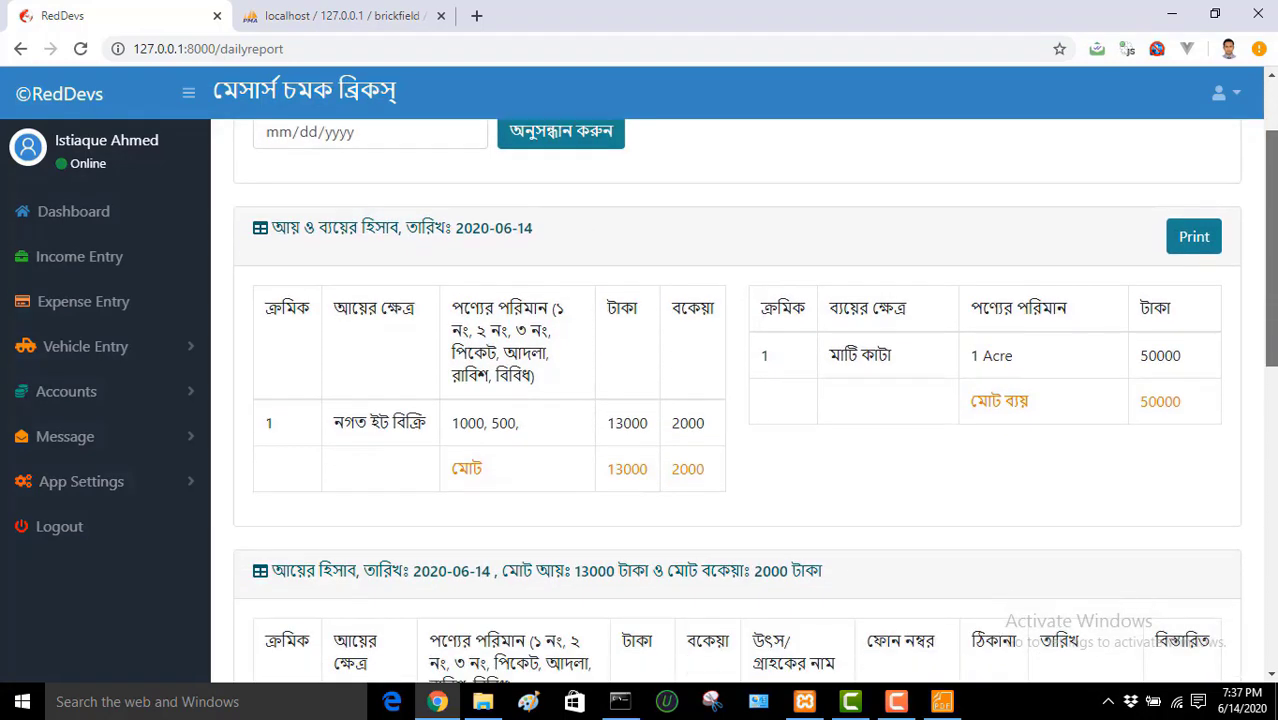
{"action": "scroll", "coordinate": [737, 400], "scroll_direction": "down", "scroll_amount": 2}
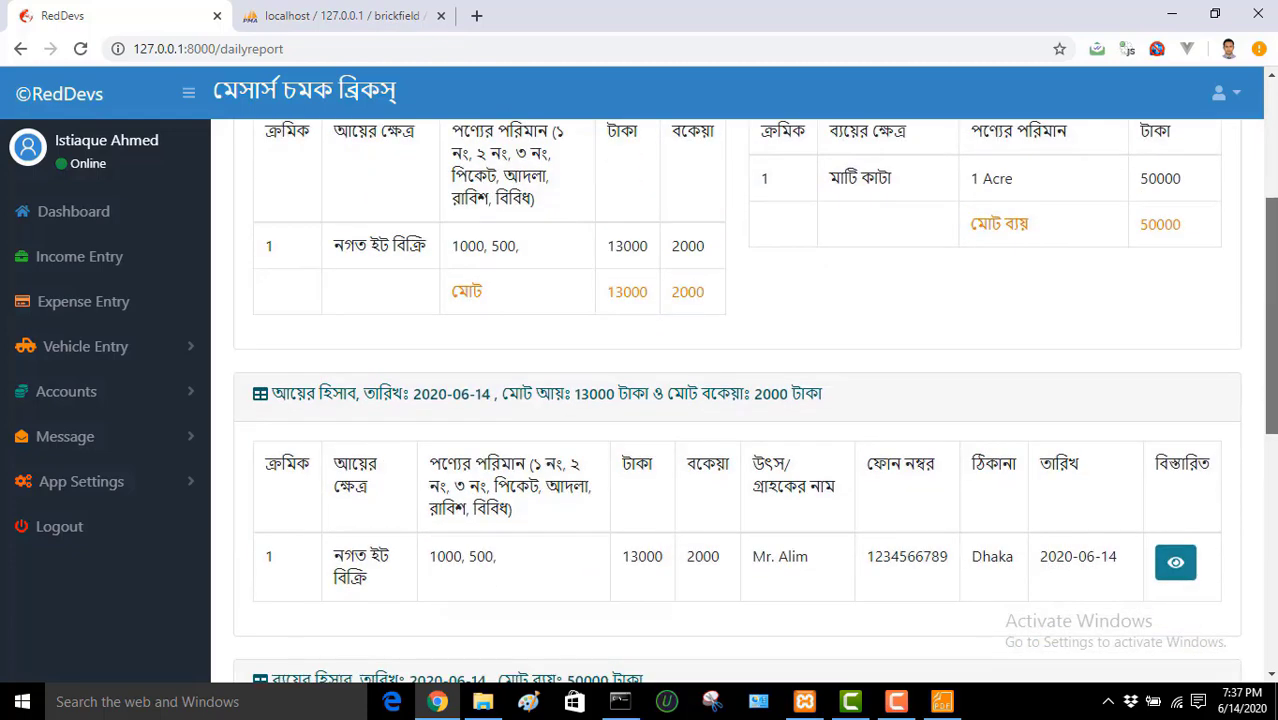
{"action": "scroll", "coordinate": [737, 400], "scroll_direction": "down", "scroll_amount": 1}
{"action": "scroll", "coordinate": [737, 400], "scroll_direction": "down", "scroll_amount": 2}
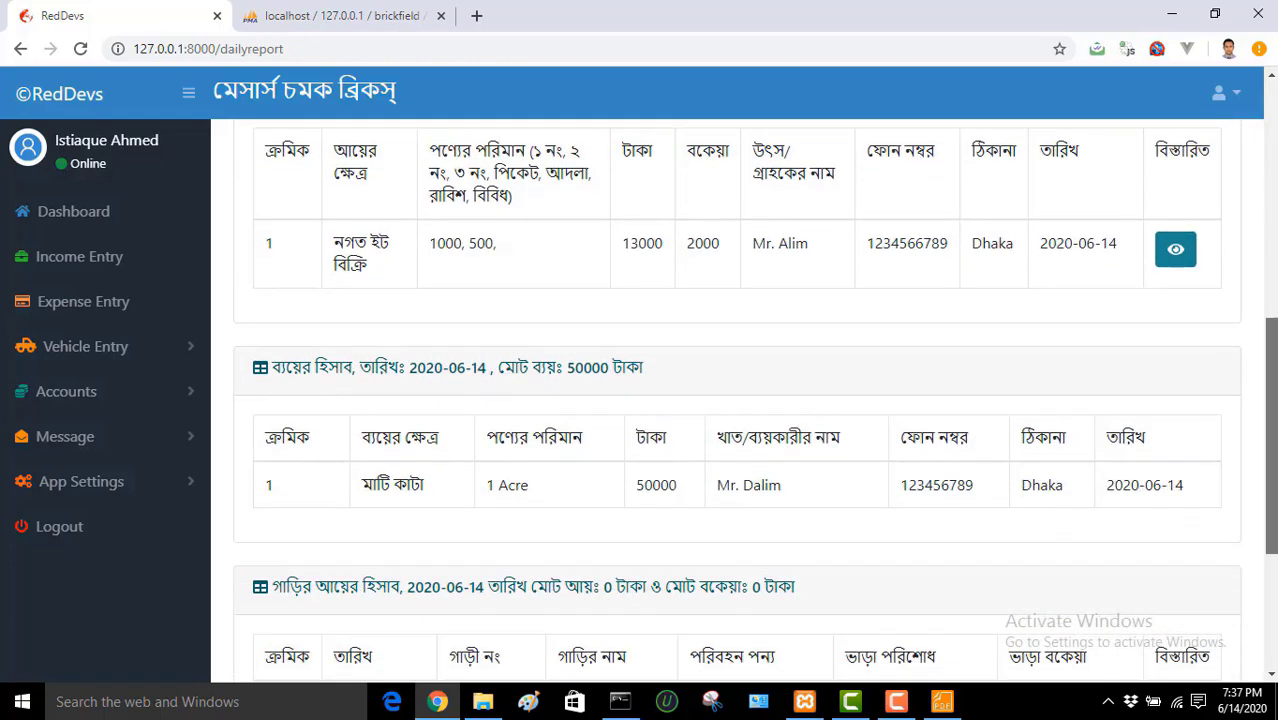
{"action": "scroll", "coordinate": [737, 400], "scroll_direction": "down", "scroll_amount": 1}
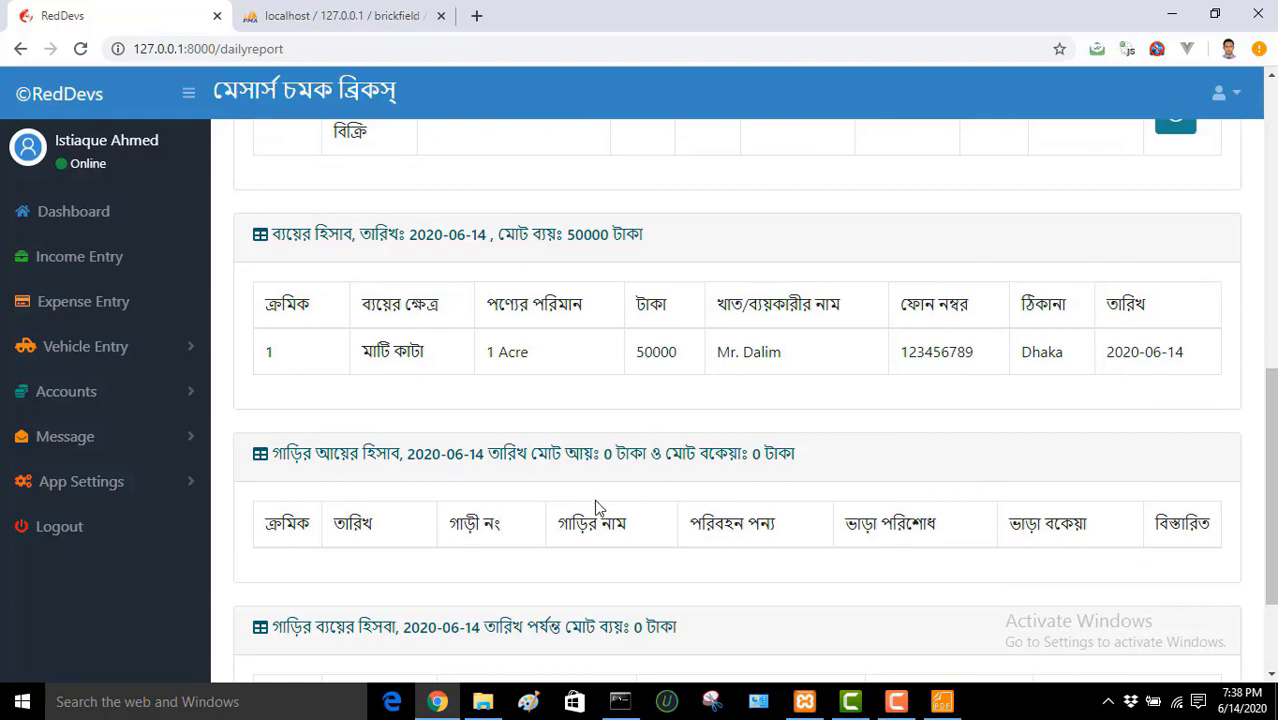
{"action": "left_click_drag", "start_coordinate": [1272, 389], "coordinate": [1272, 115]}
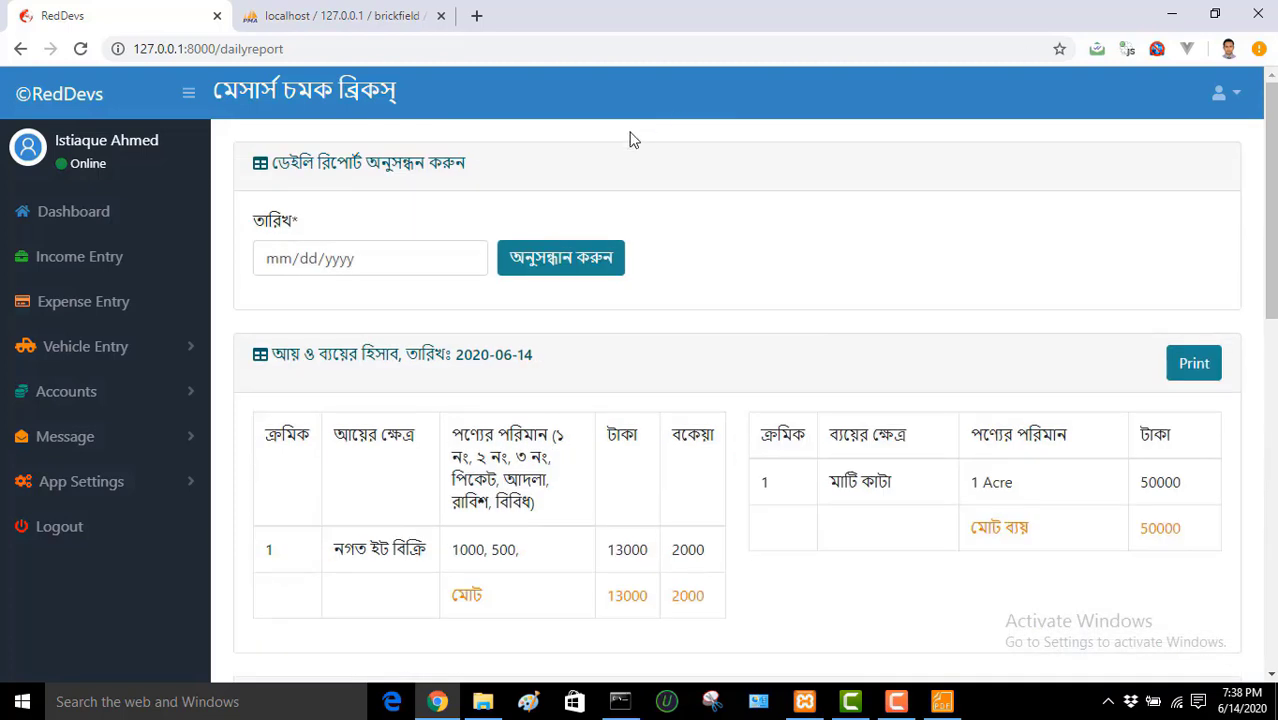
Step: Search and review the daily report for 06/01/2020
{"action": "left_click", "coordinate": [465, 260]}
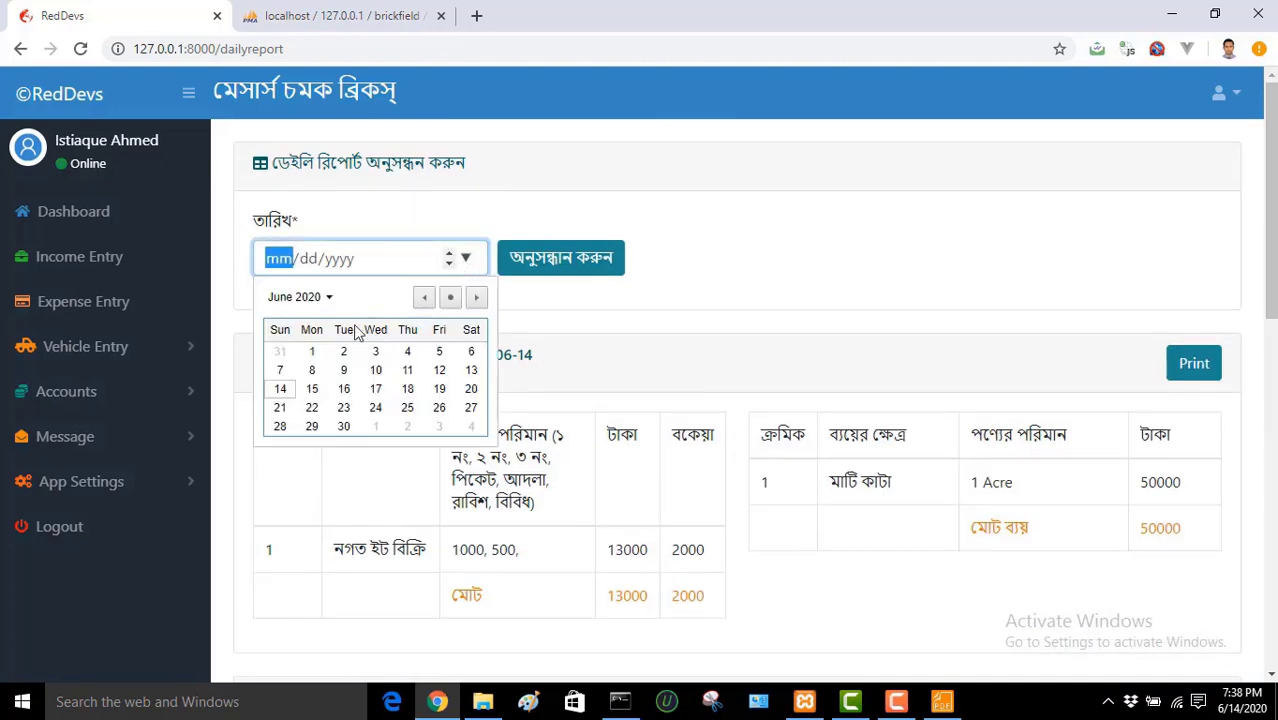
{"action": "left_click", "coordinate": [312, 351]}
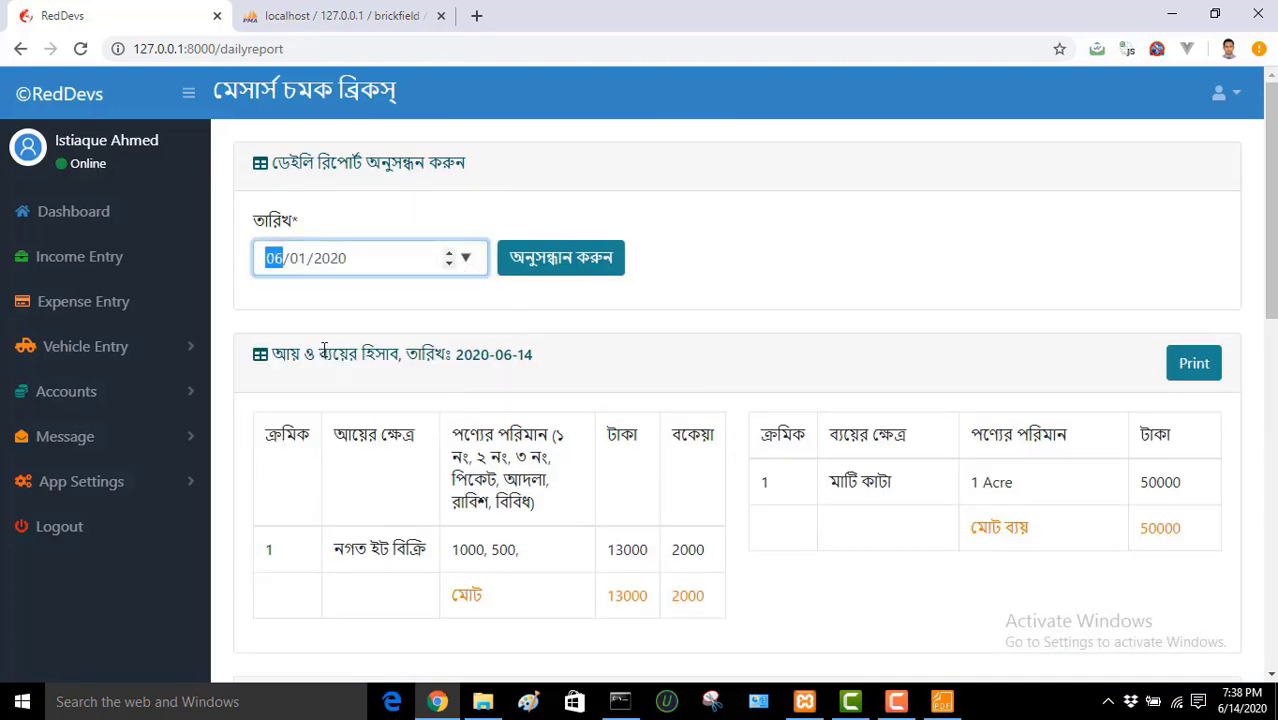
{"action": "left_click", "coordinate": [570, 266]}
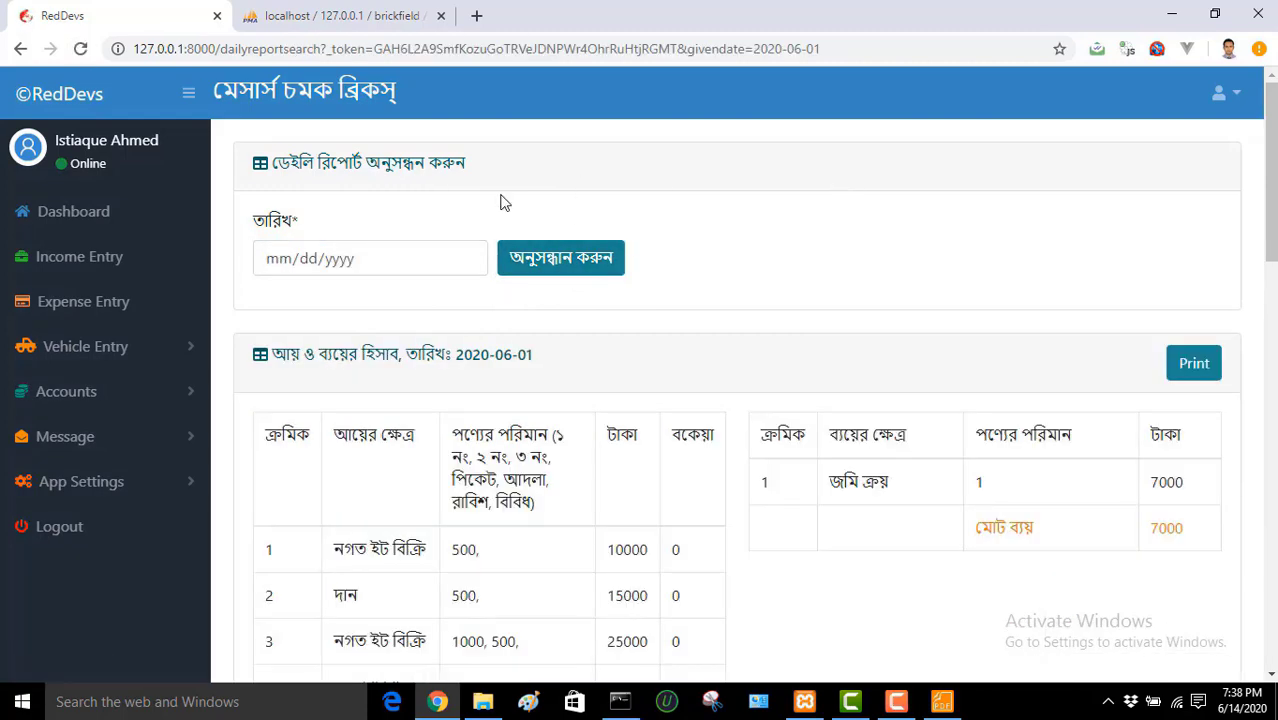
{"action": "left_click", "coordinate": [466, 259]}
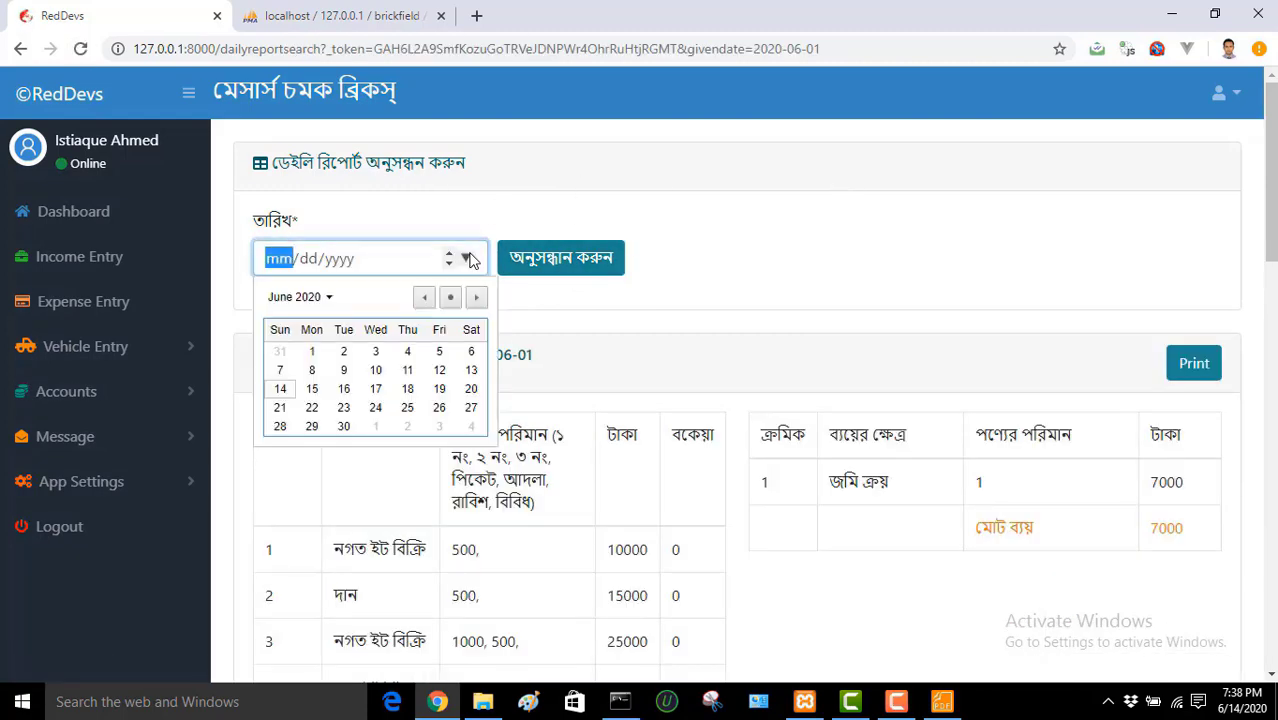
{"action": "left_click", "coordinate": [312, 351]}
{"action": "left_click", "coordinate": [605, 261]}
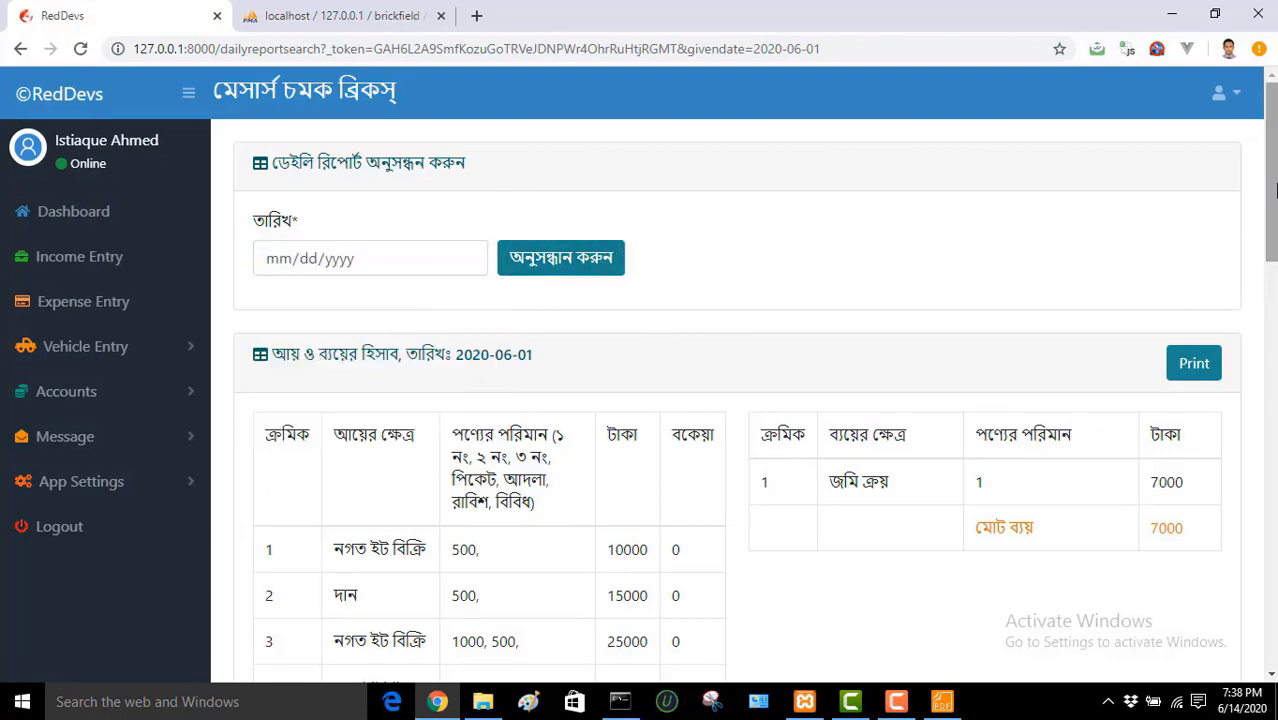
{"action": "scroll", "coordinate": [1268, 258], "scroll_direction": "down", "scroll_amount": 8}
{"action": "scroll", "coordinate": [737, 390], "scroll_direction": "down", "scroll_amount": 6}
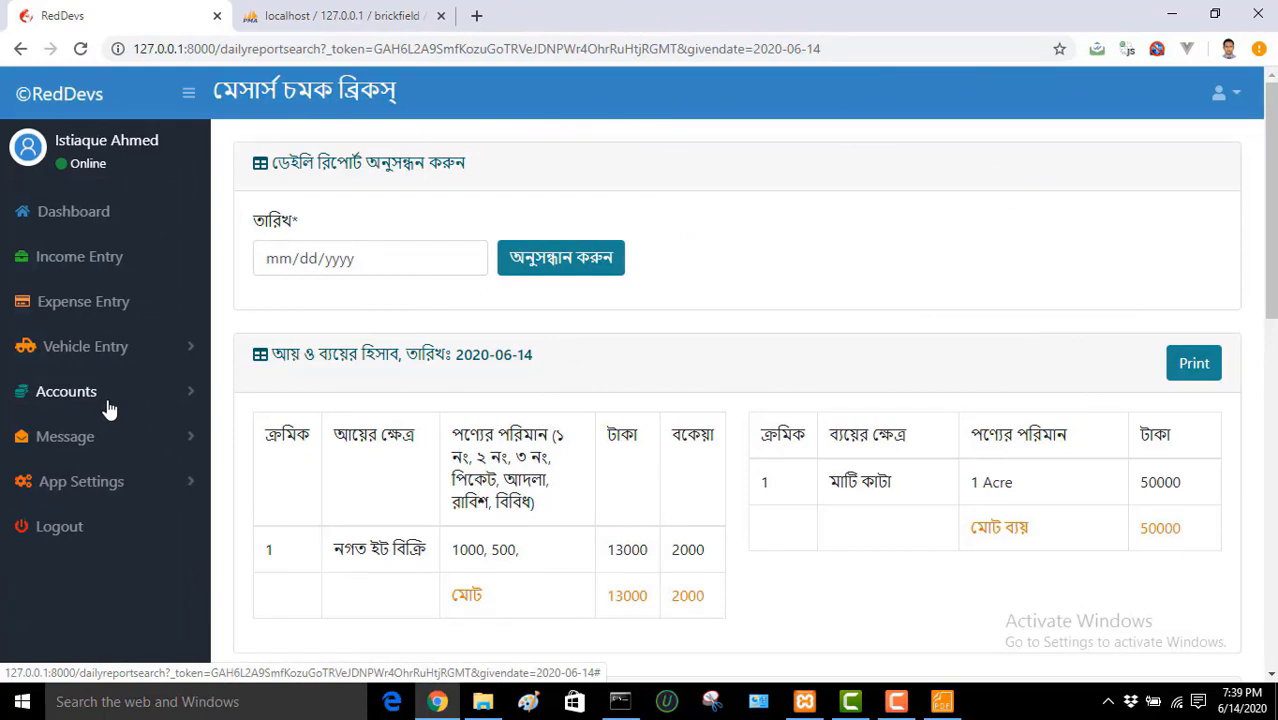
Step: Expand Vehicle Entry and open the vehicle income entry page
{"action": "left_click", "coordinate": [112, 350]}
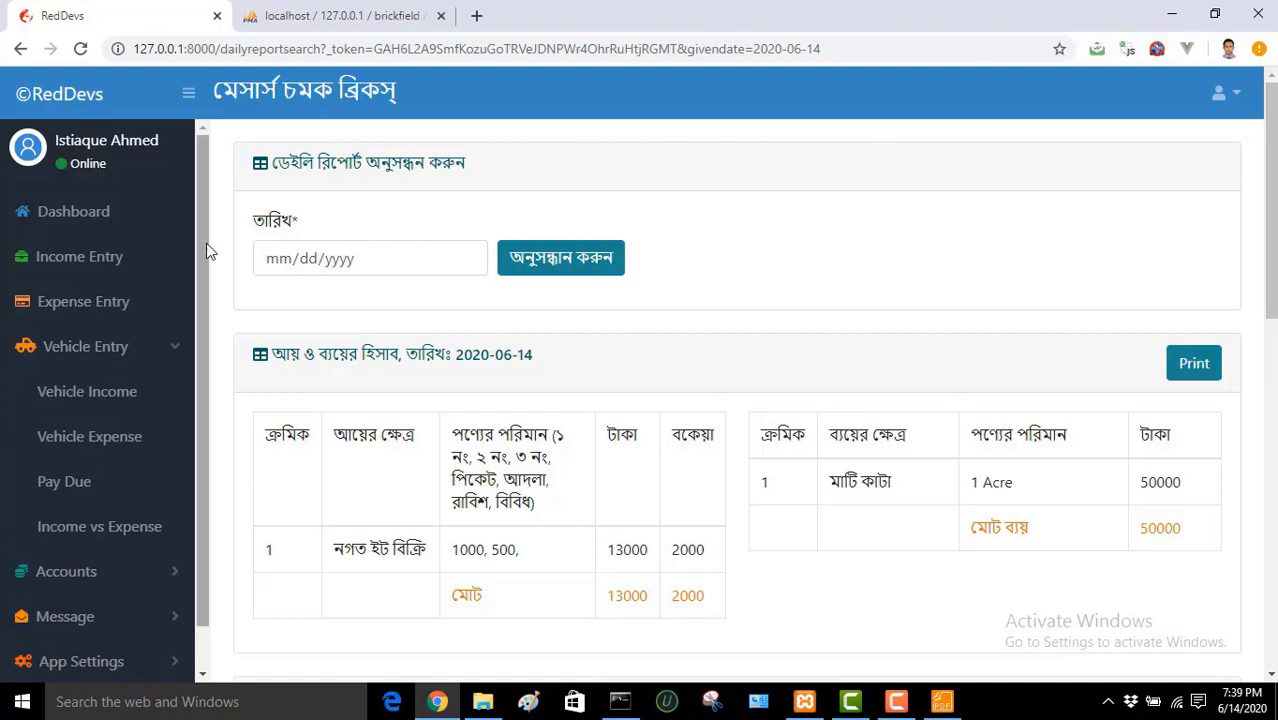
{"action": "left_click_drag", "start_coordinate": [207, 246], "coordinate": [208, 303]}
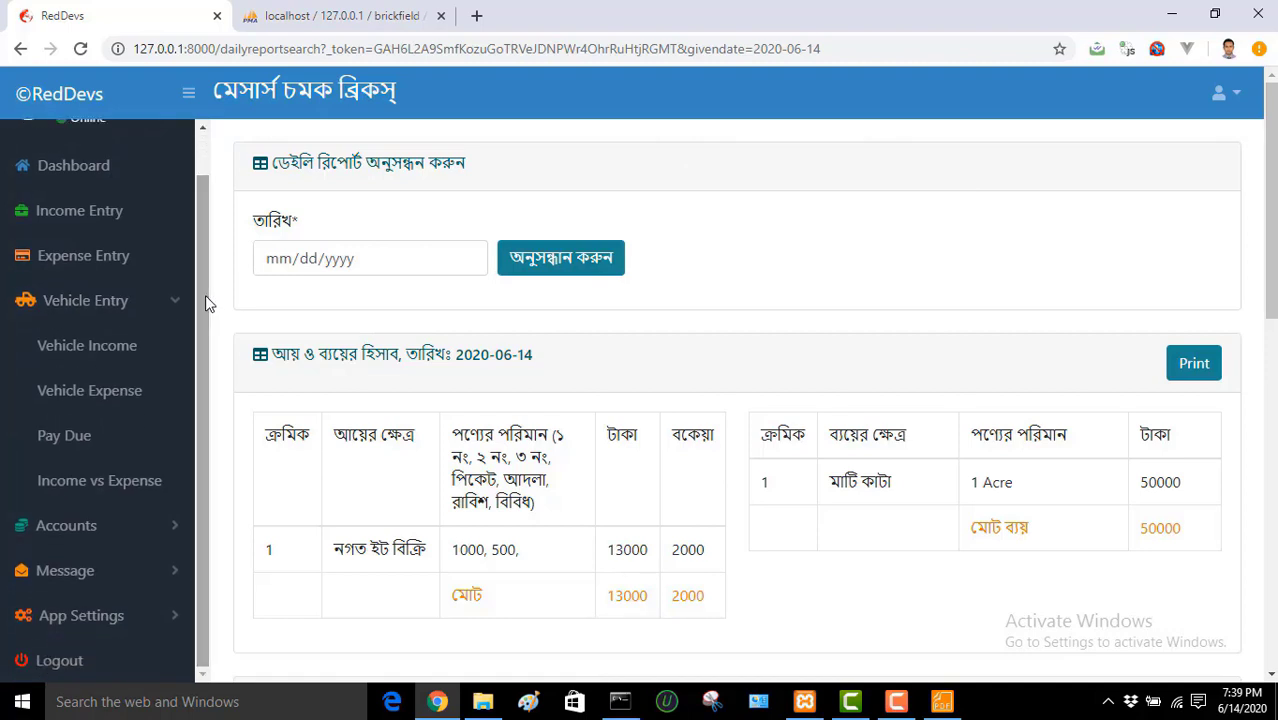
{"action": "left_click", "coordinate": [110, 358]}
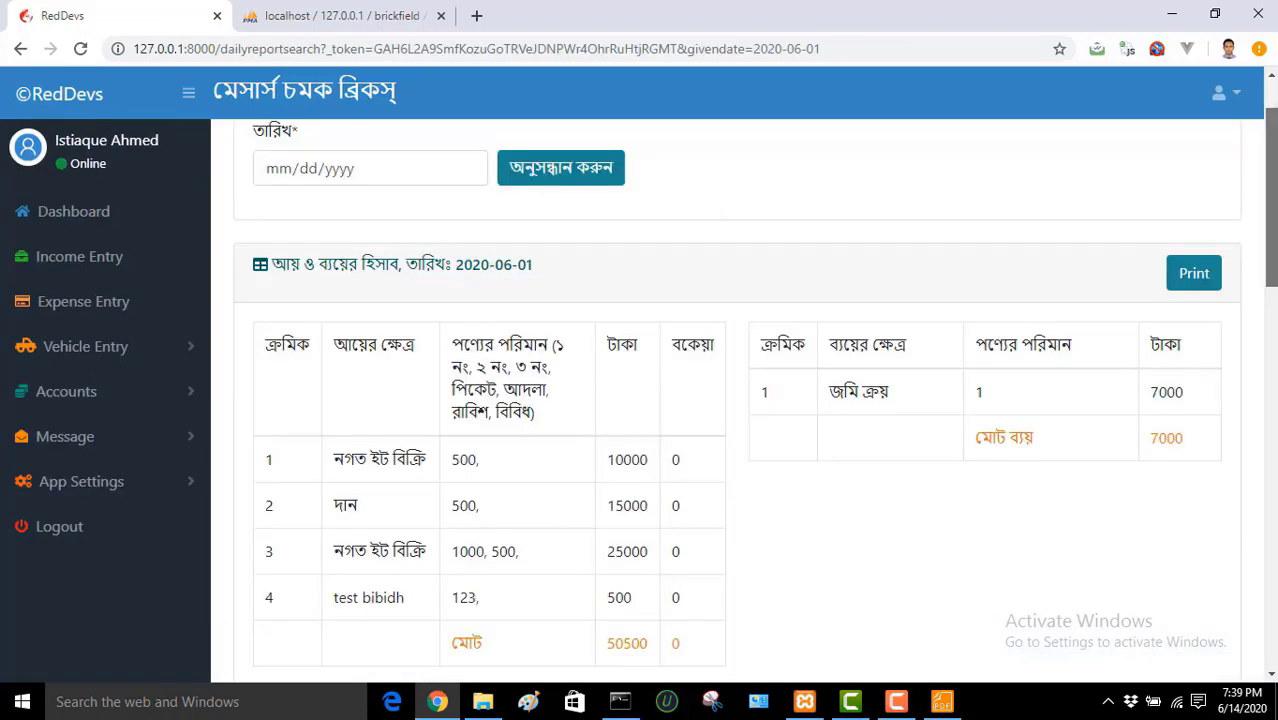
{"action": "scroll", "coordinate": [740, 450], "scroll_direction": "down", "scroll_amount": 10}
{"action": "scroll", "coordinate": [740, 450], "scroll_direction": "up", "scroll_amount": 15}
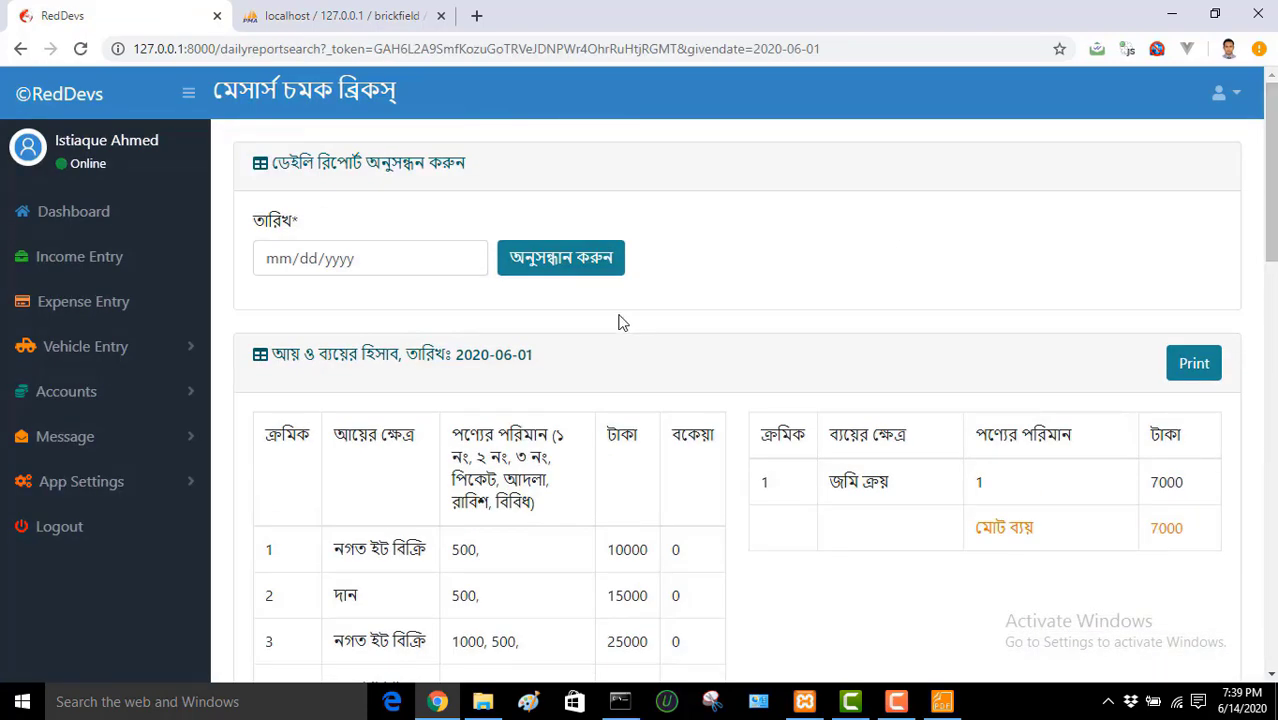
Step: Bring back the 06/14/2020 daily report and expand Vehicle Entry in the sidebar
{"action": "left_click", "coordinate": [467, 258]}
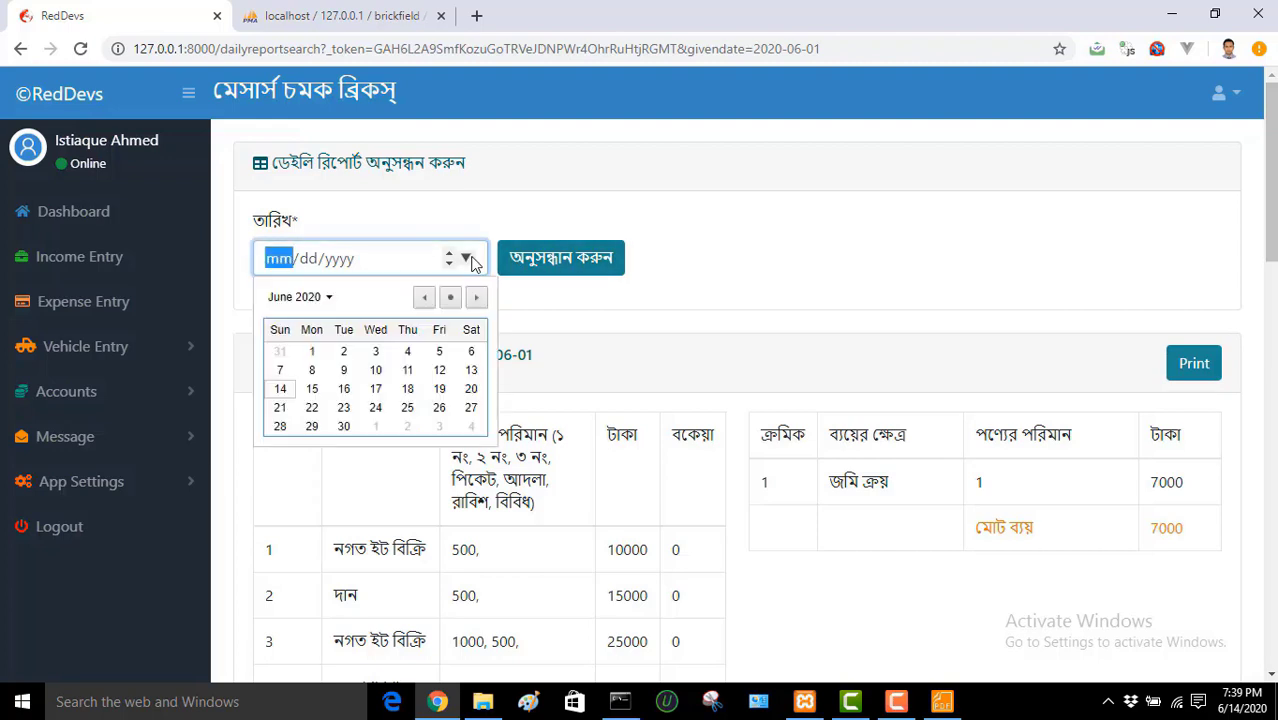
{"action": "left_click", "coordinate": [280, 389]}
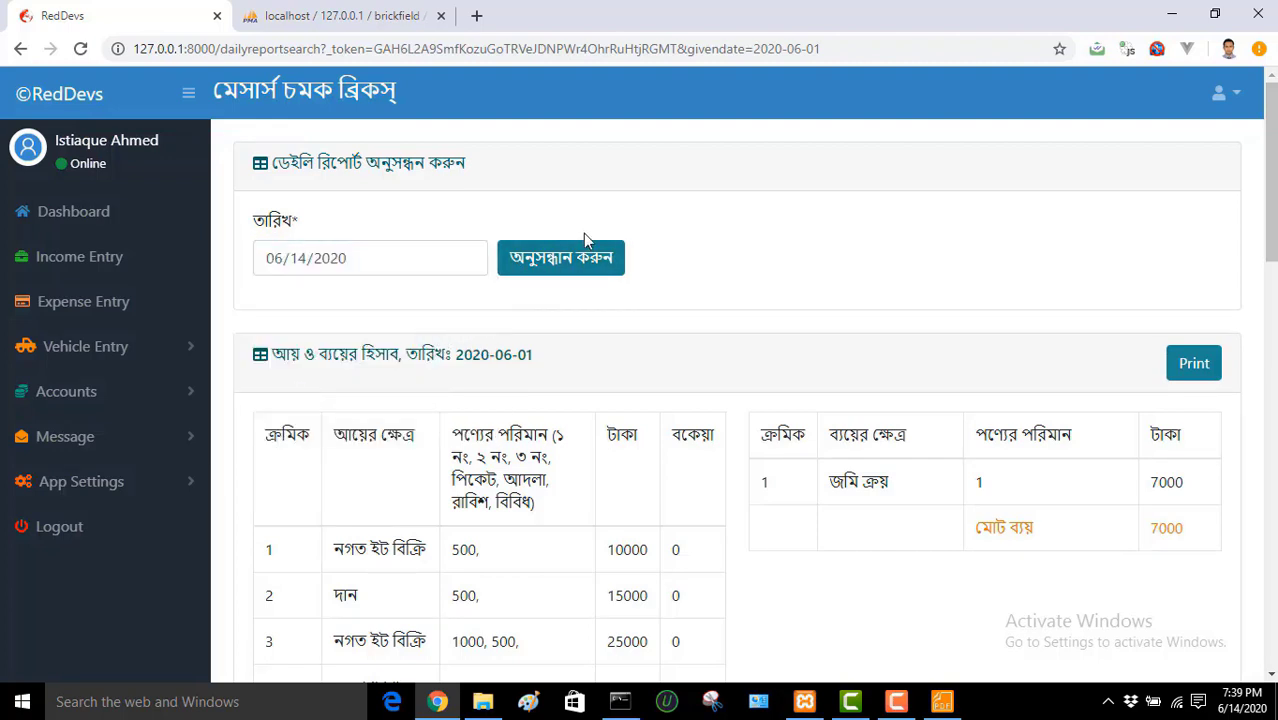
{"action": "left_click", "coordinate": [586, 262]}
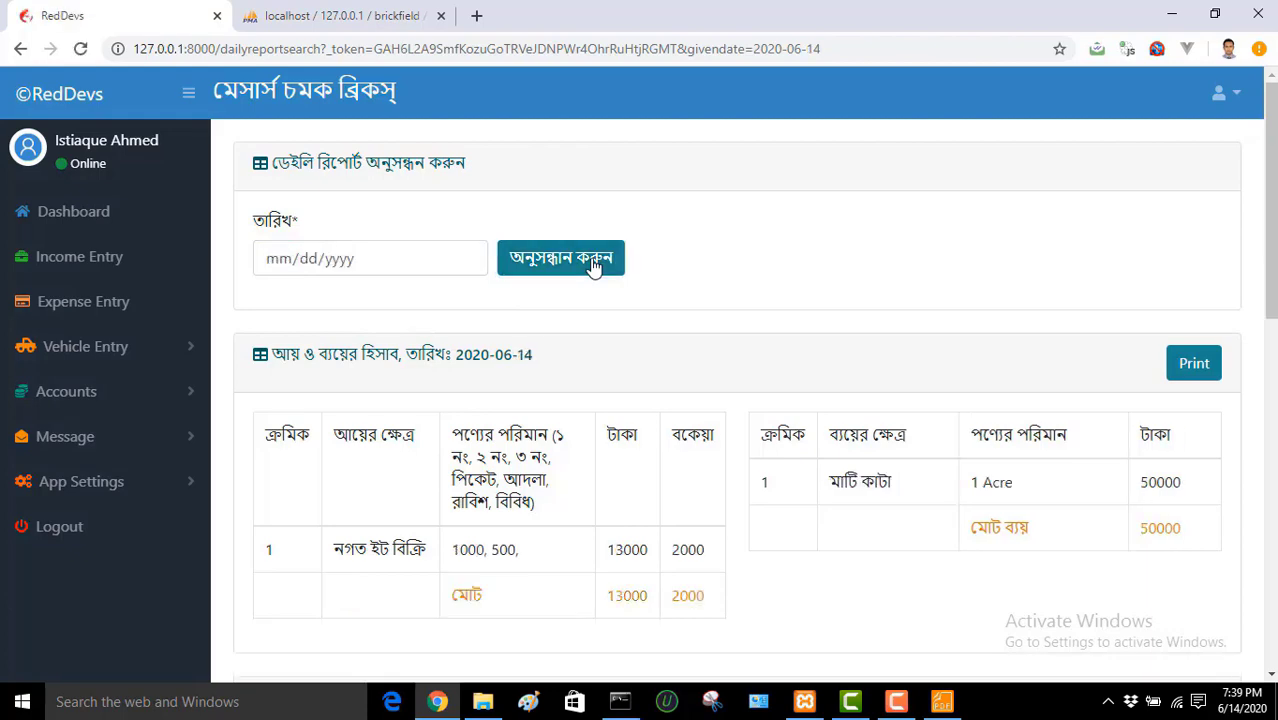
{"action": "mouse_move", "coordinate": [1270, 200]}
{"action": "left_mouse_down"}
{"action": "mouse_move", "coordinate": [1270, 548]}
{"action": "mouse_move", "coordinate": [1270, 200]}
{"action": "left_mouse_up"}
{"action": "left_click", "coordinate": [106, 408]}
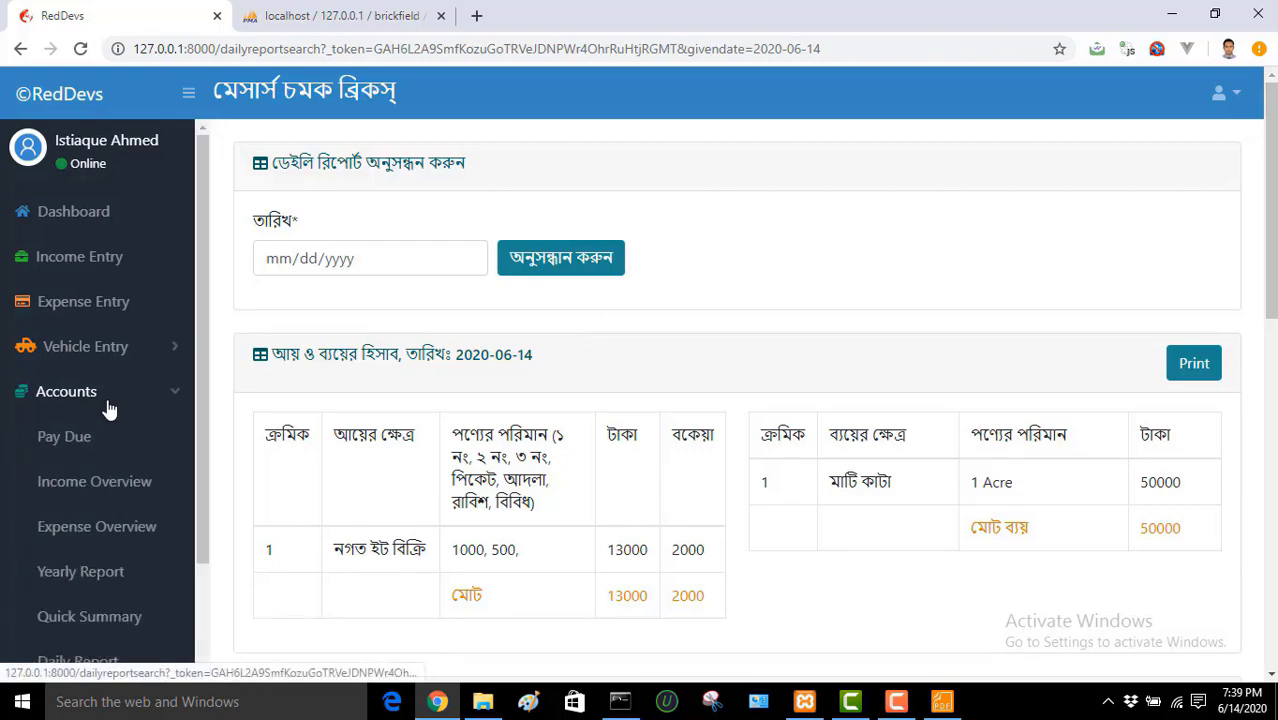
{"action": "left_click", "coordinate": [109, 408]}
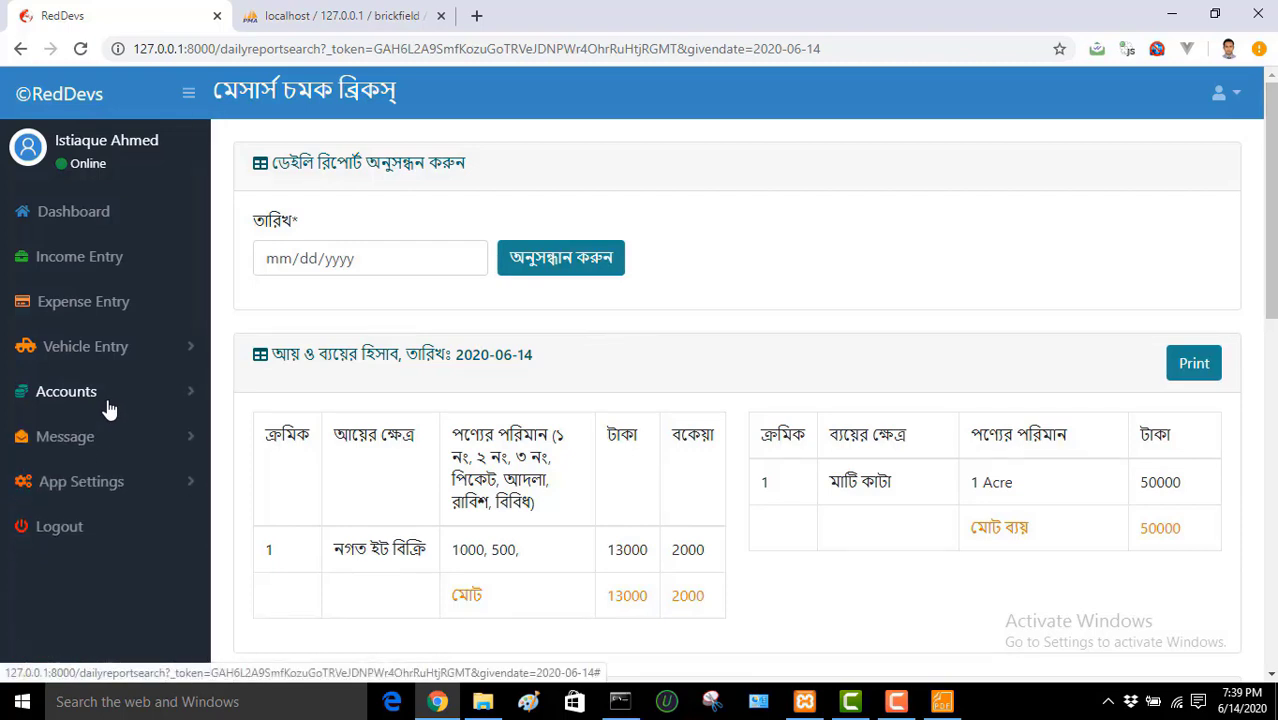
{"action": "left_click", "coordinate": [118, 350]}
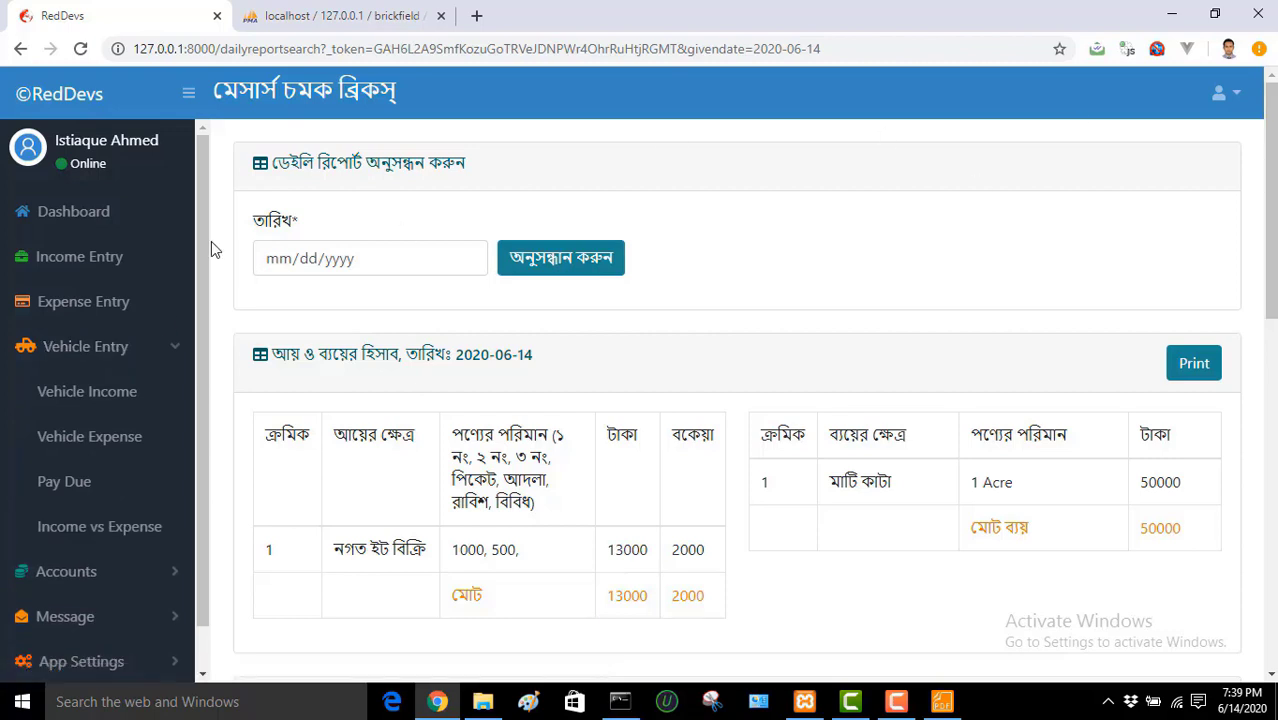
{"action": "left_click_drag", "start_coordinate": [206, 243], "coordinate": [205, 295]}
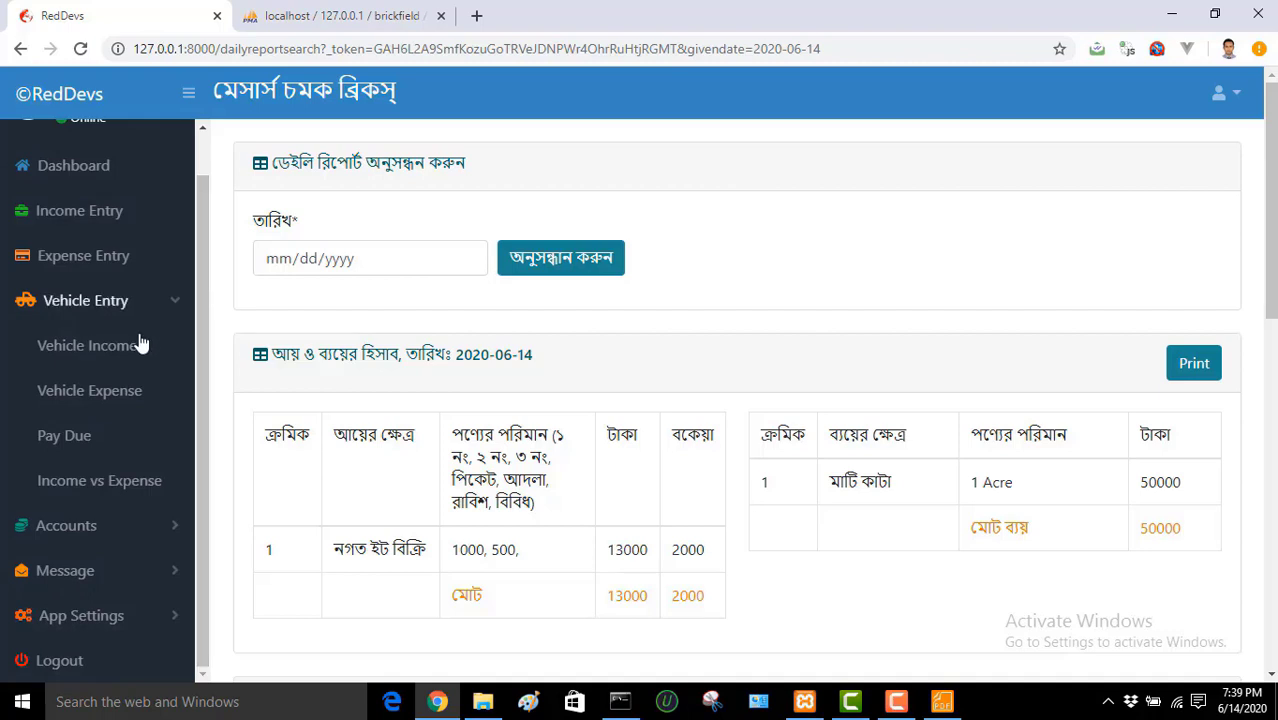
Step: Start a 06/14/2020 vehicle income entry: destination Cumilla, fare 5000 paid, 1000 due
{"action": "left_click", "coordinate": [105, 347]}
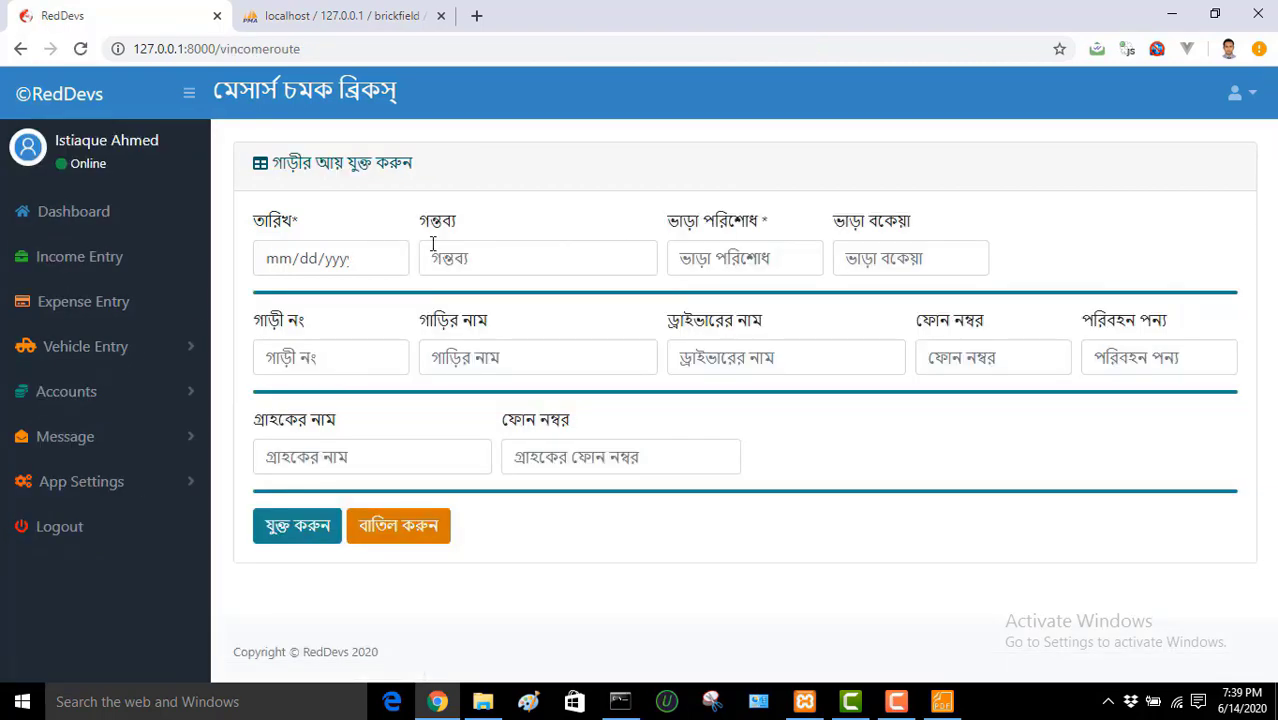
{"action": "left_click", "coordinate": [387, 258]}
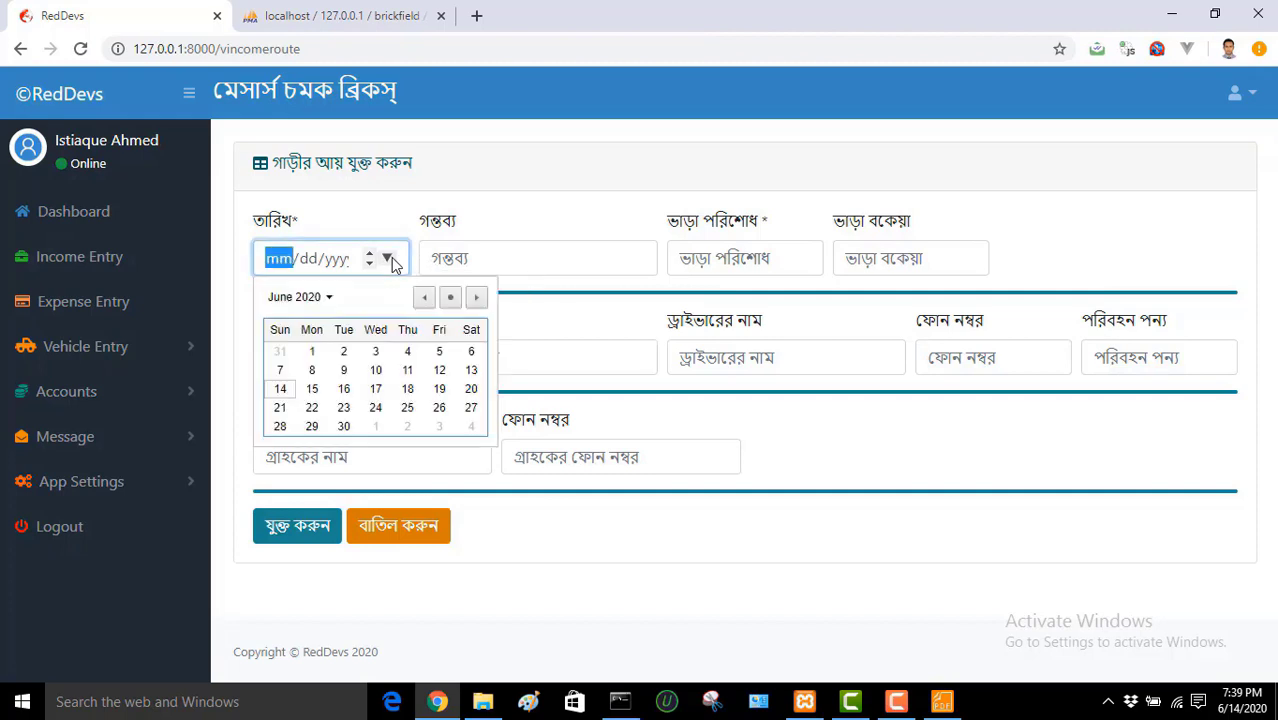
{"action": "left_click", "coordinate": [280, 389]}
{"action": "left_click", "coordinate": [526, 249]}
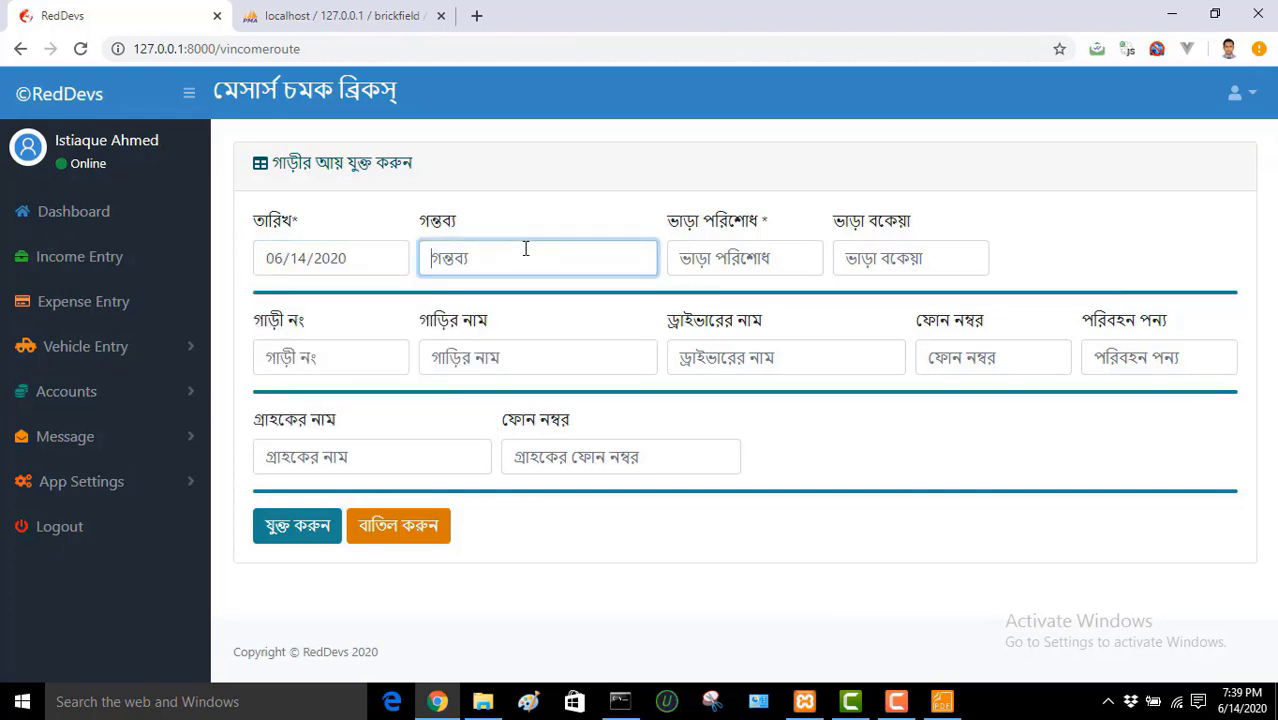
{"action": "type", "text": "Cumilla"}
{"action": "left_click", "coordinate": [724, 250]}
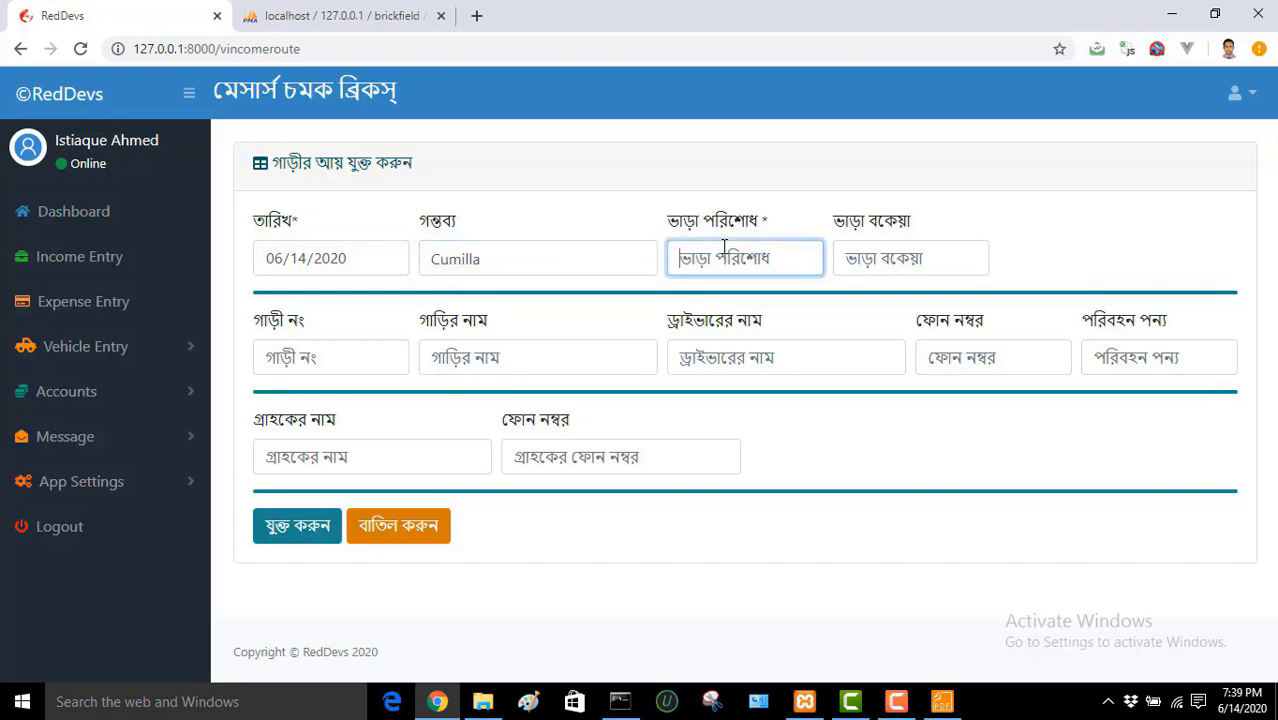
{"action": "type", "text": "5000"}
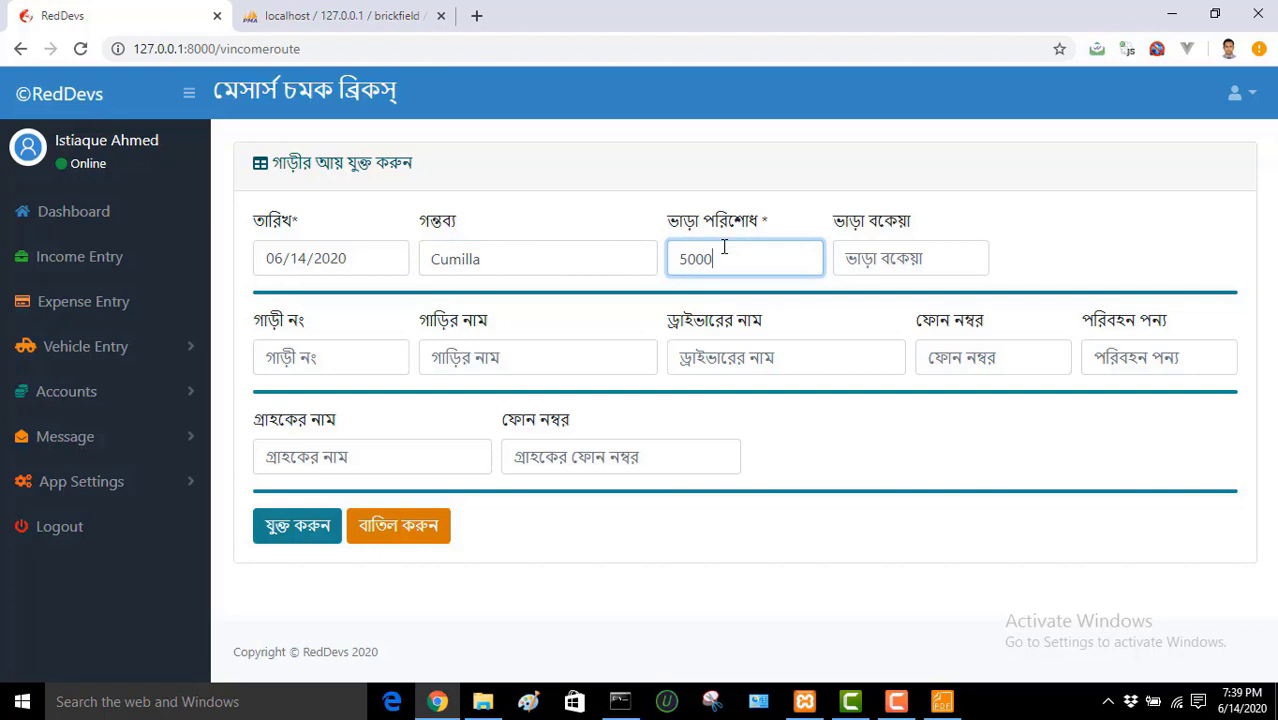
{"action": "left_click", "coordinate": [866, 250]}
{"action": "type", "text": "1000"}
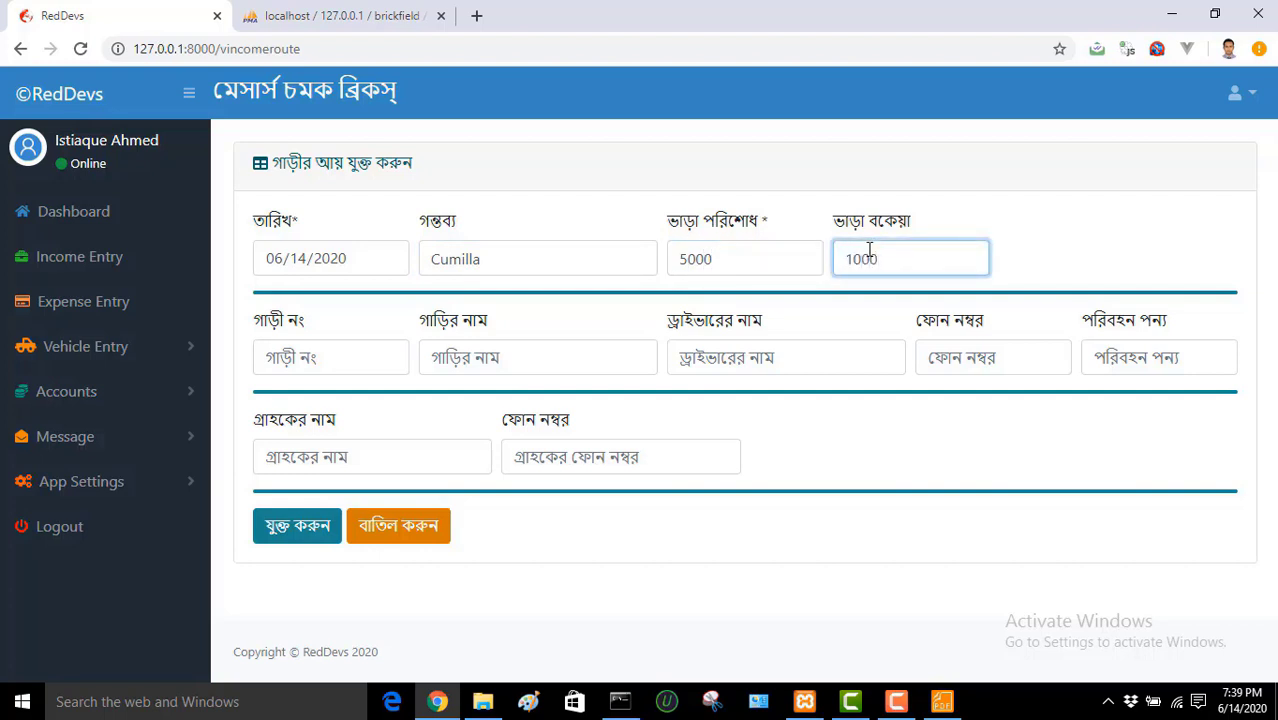
Step: Enter vehicle number 1234, vehicle name TATA, and pick the driver from suggestions
{"action": "left_click", "coordinate": [392, 358]}
{"action": "type", "text": "12"}
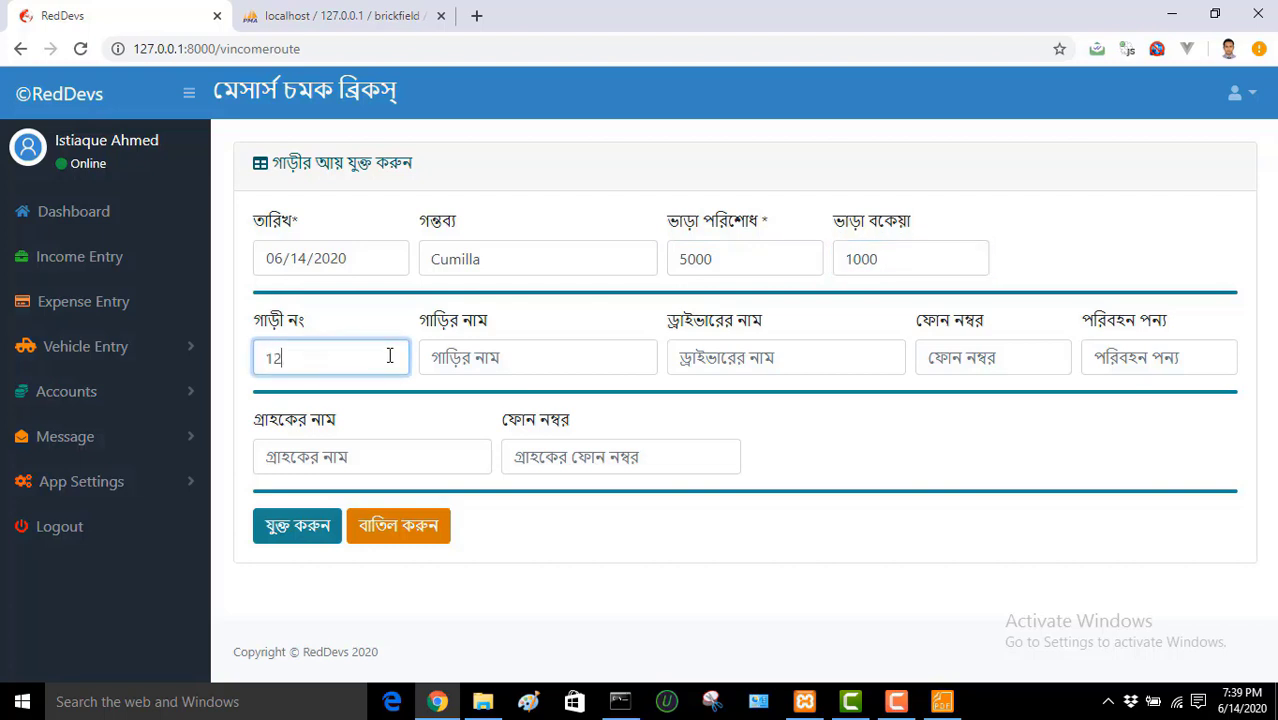
{"action": "type", "text": "34"}
{"action": "left_click", "coordinate": [536, 357]}
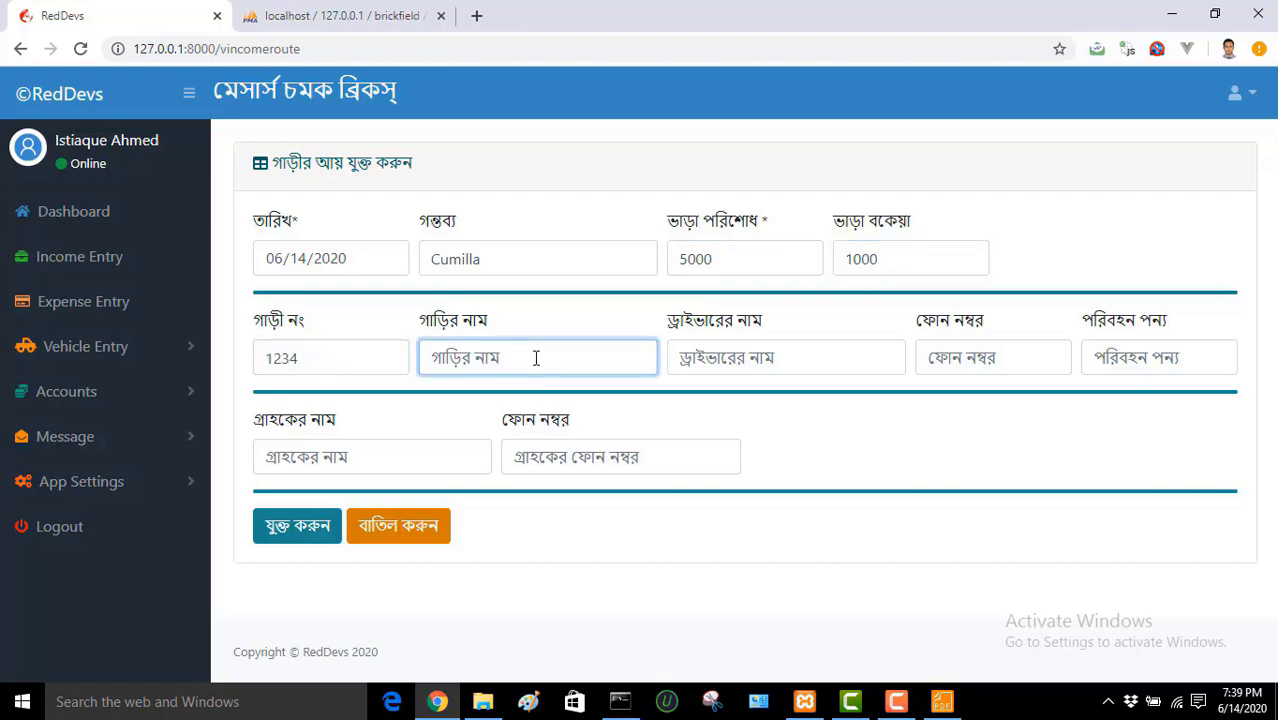
{"action": "type", "text": "Test"}
{"action": "key", "text": "BackSpace"}
{"action": "key", "text": "BackSpace"}
{"action": "key", "text": "BackSpace"}
{"action": "key", "text": "BackSpace"}
{"action": "type", "text": "TTA"}
{"action": "key", "text": "BackSpace"}
{"action": "key", "text": "BackSpace"}
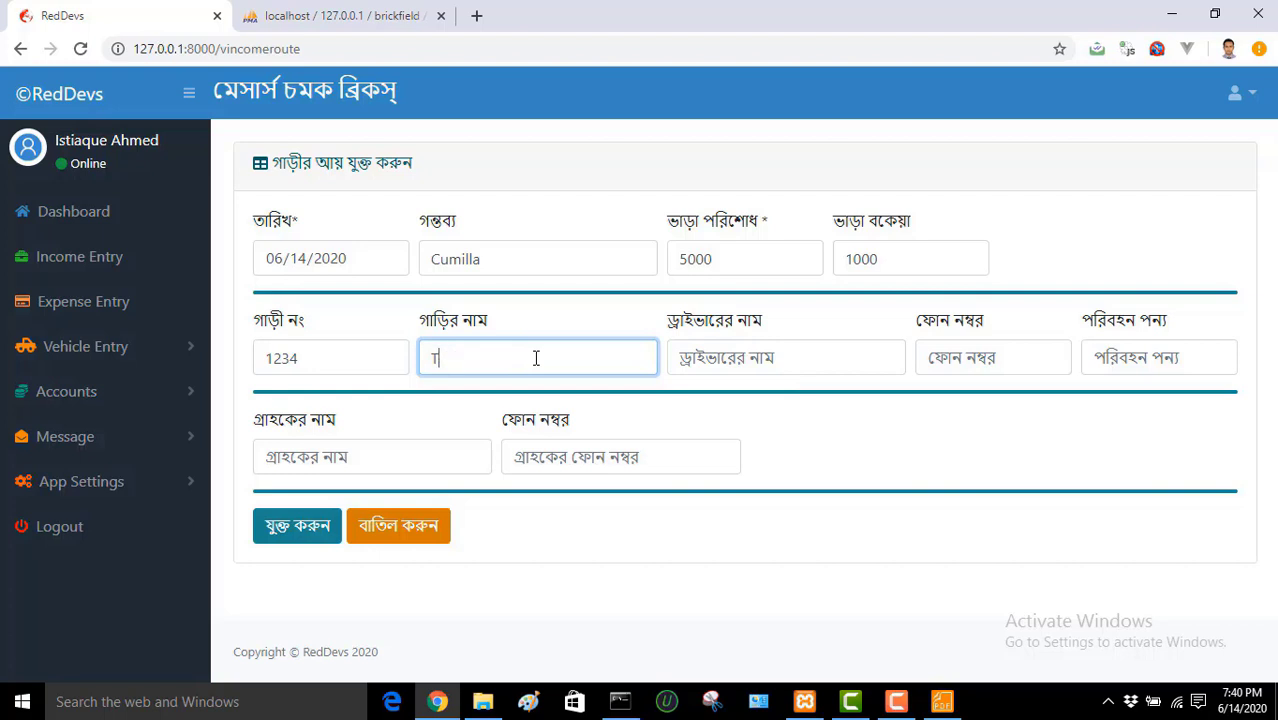
{"action": "type", "text": "ATA"}
{"action": "left_click", "coordinate": [733, 346]}
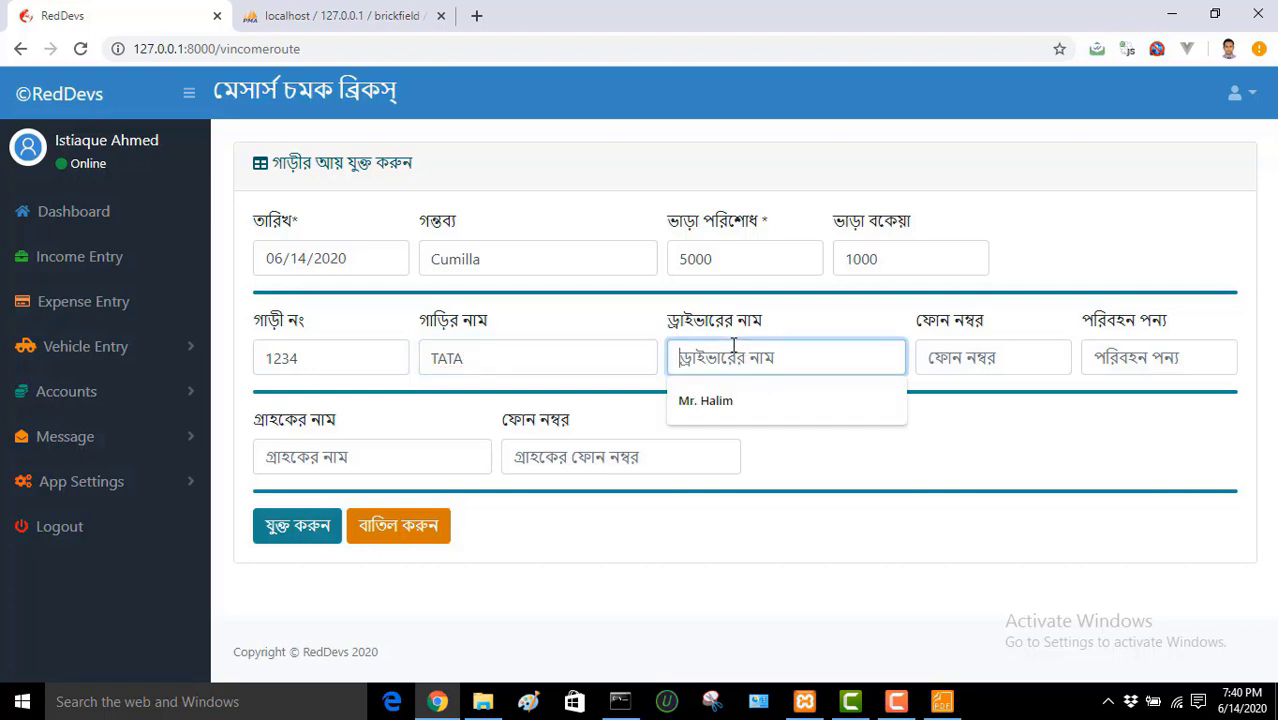
{"action": "left_click", "coordinate": [740, 401]}
Step: Fill in the driver's phone, goods Brick, and the customer's name and phone
{"action": "left_click", "coordinate": [972, 363]}
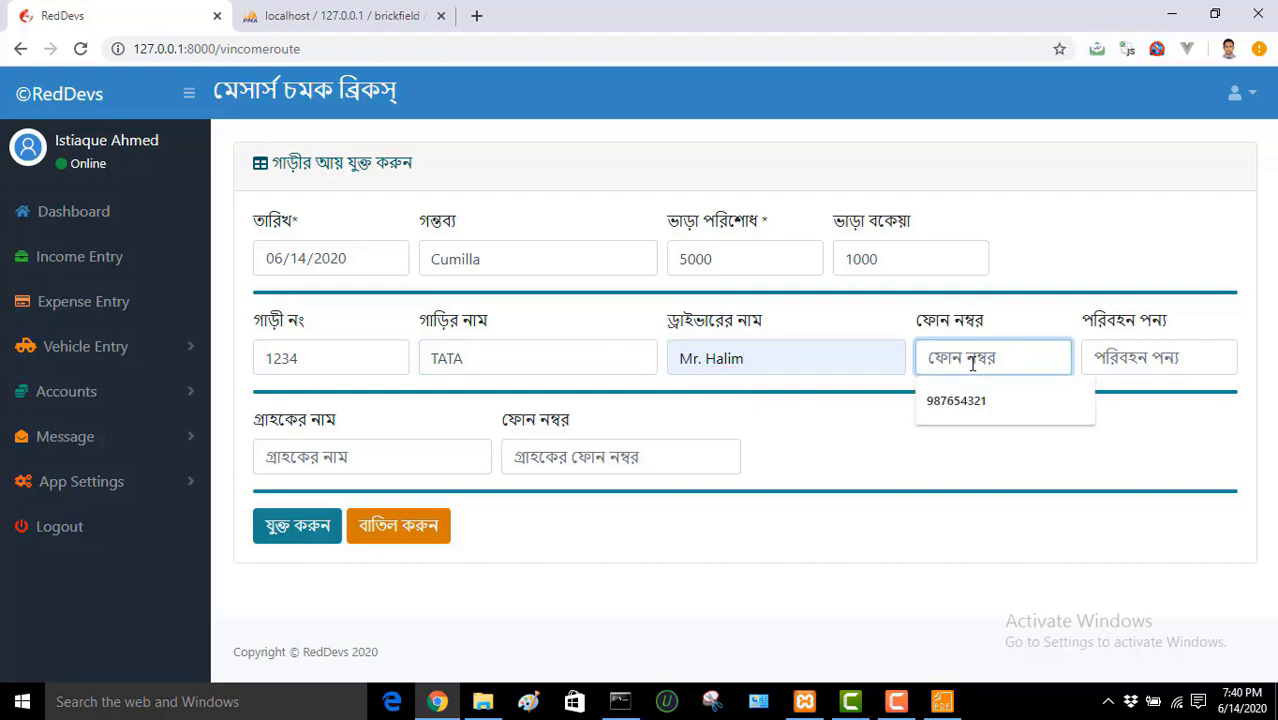
{"action": "type", "text": "1234567"}
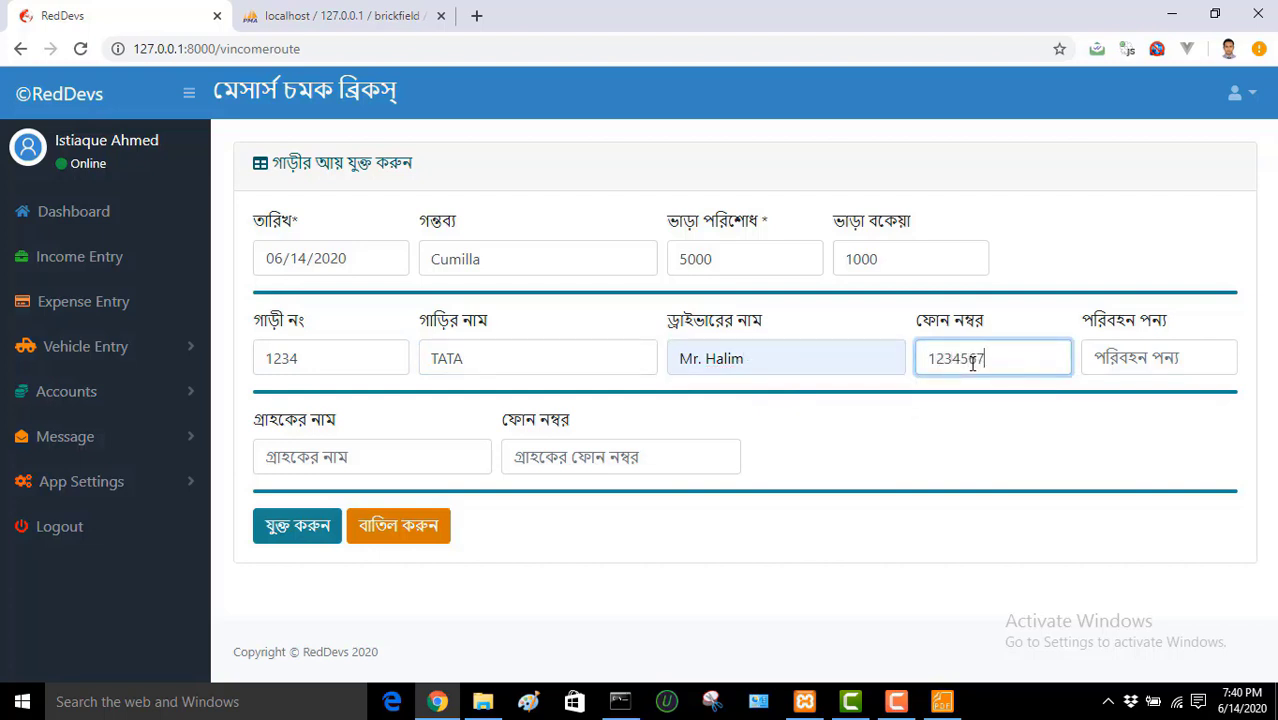
{"action": "type", "text": "89"}
{"action": "left_click", "coordinate": [1097, 365]}
{"action": "type", "text": "Br"}
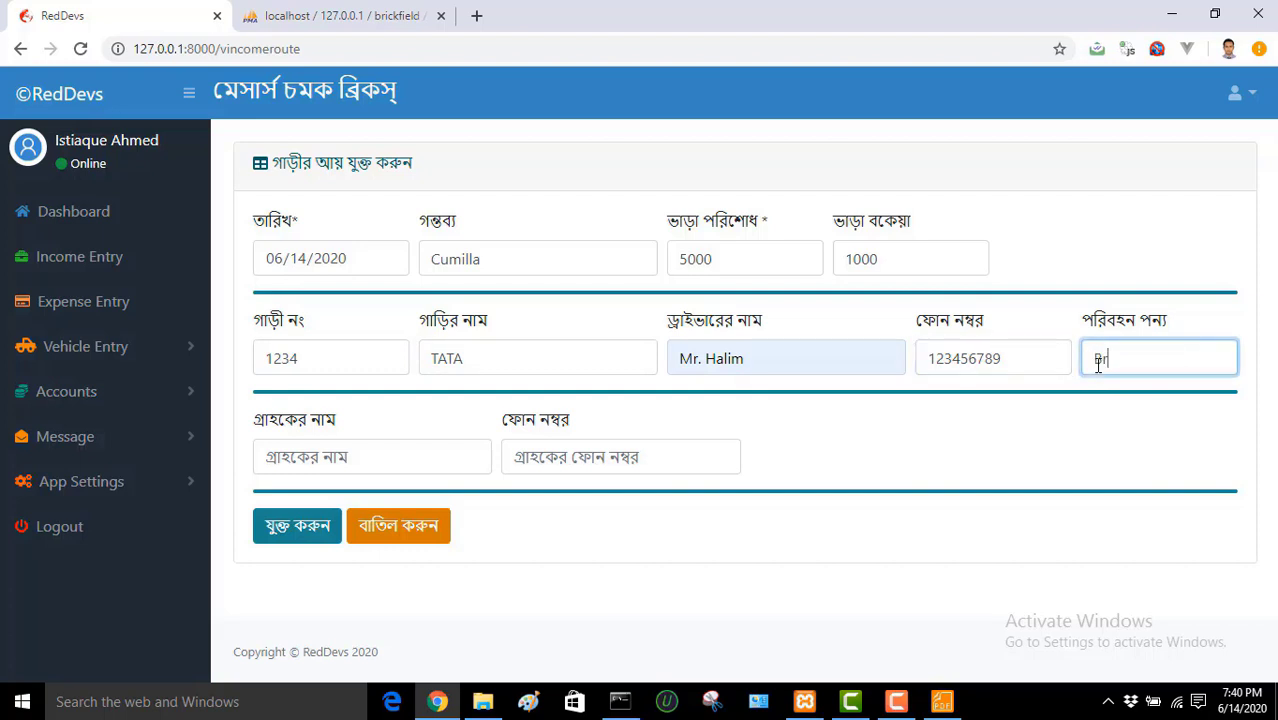
{"action": "type", "text": "ick"}
{"action": "left_click", "coordinate": [349, 462]}
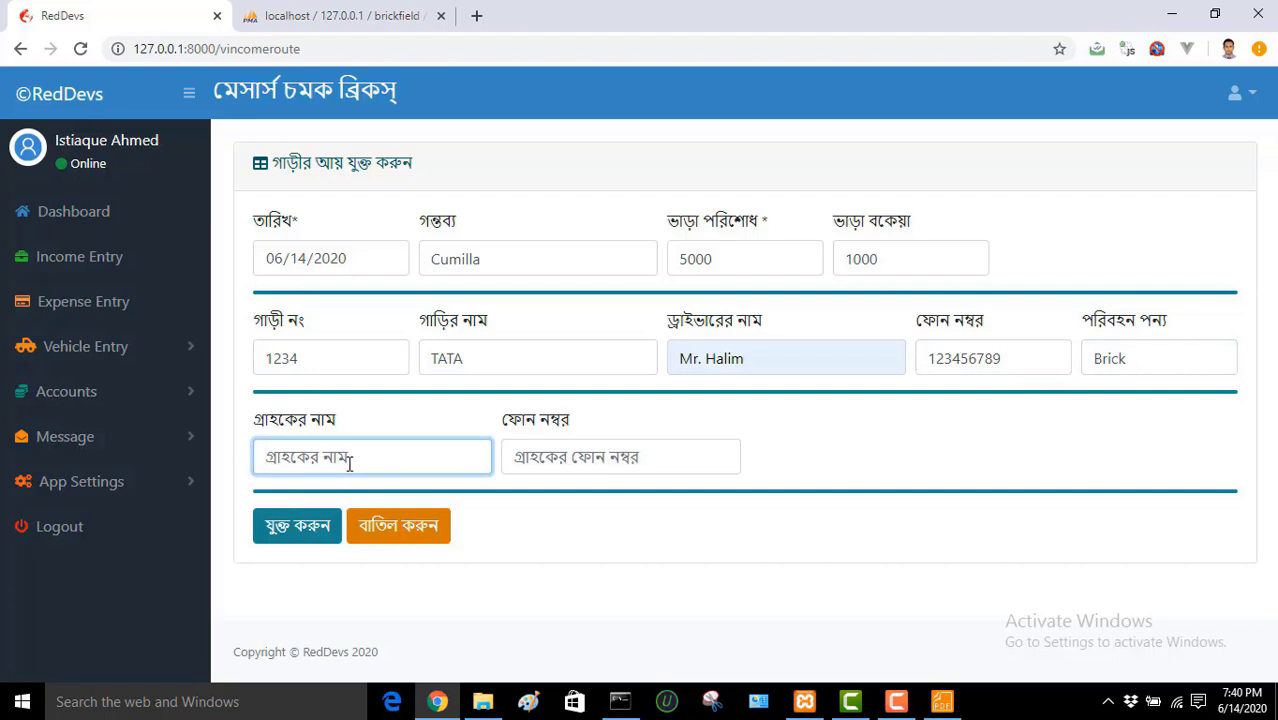
{"action": "type", "text": "Mr. Alim"}
{"action": "left_click", "coordinate": [602, 453]}
{"action": "type", "text": "123"}
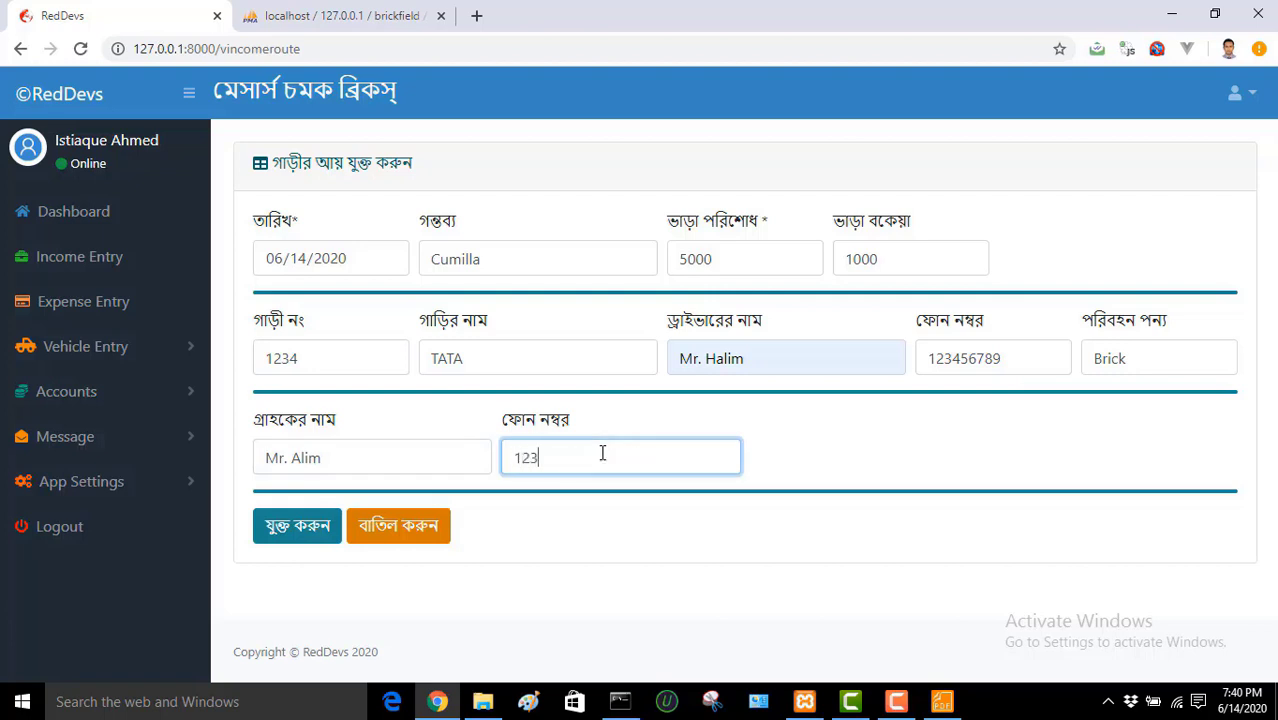
{"action": "type", "text": "456789"}
Step: Point out the required date and fare fields, then save the vehicle income entry
{"action": "left_click_drag", "start_coordinate": [300, 220], "coordinate": [253, 220]}
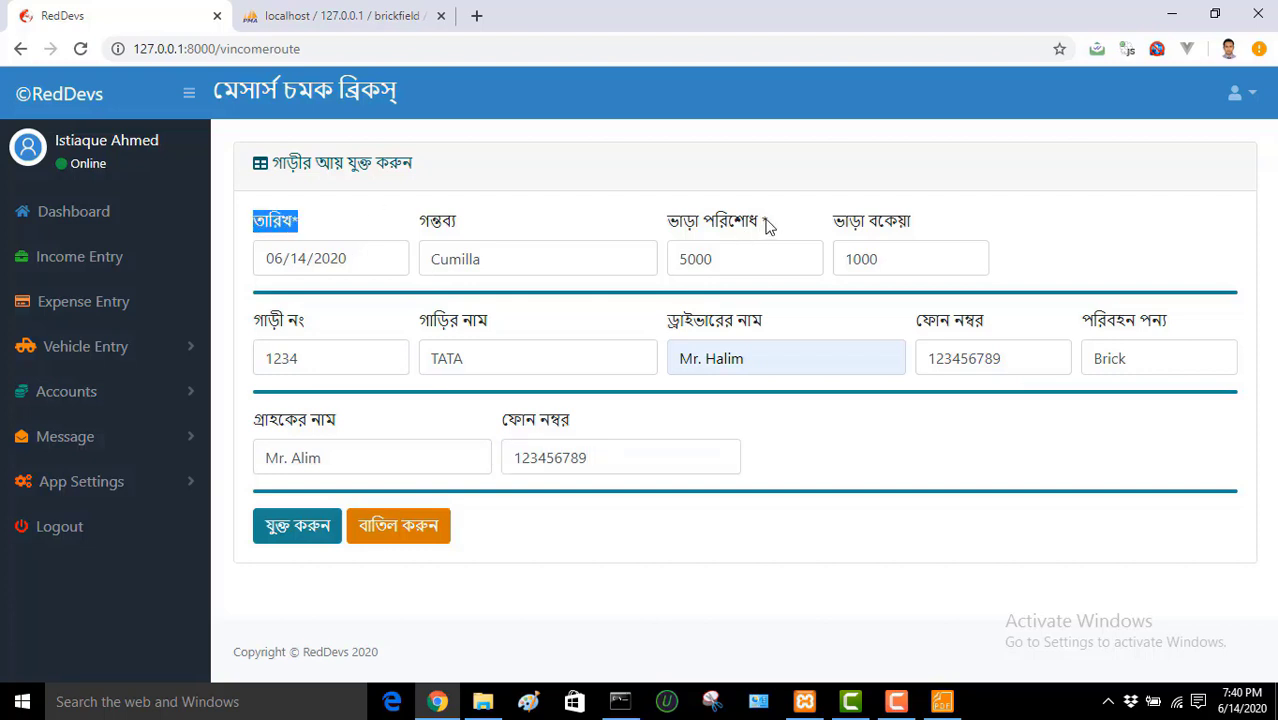
{"action": "left_click_drag", "start_coordinate": [768, 221], "coordinate": [684, 222]}
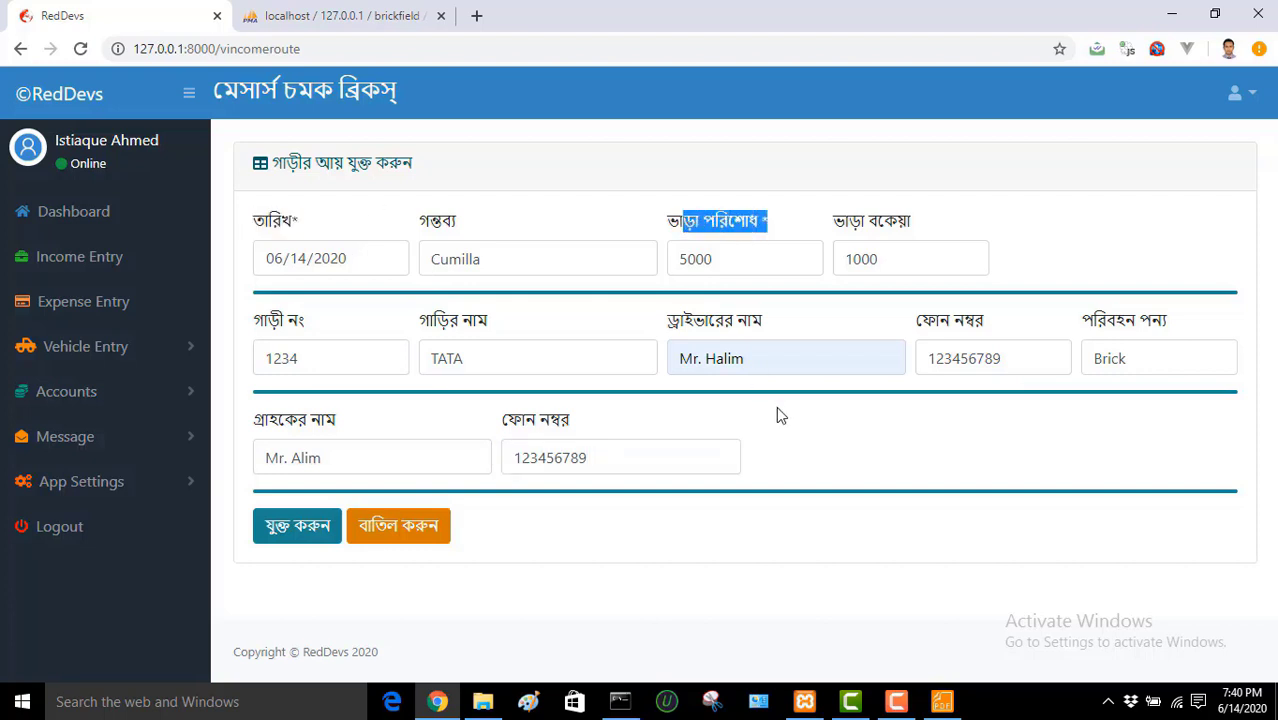
{"action": "left_click", "coordinate": [812, 442]}
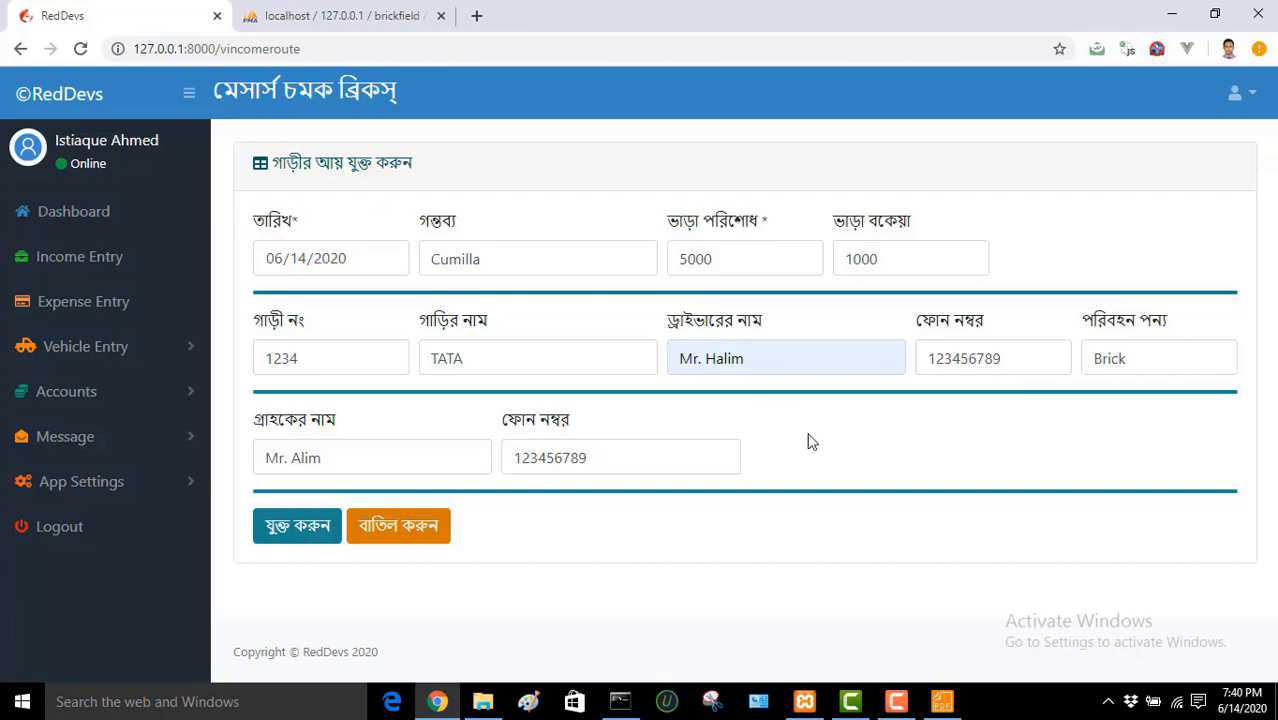
{"action": "left_click", "coordinate": [297, 533]}
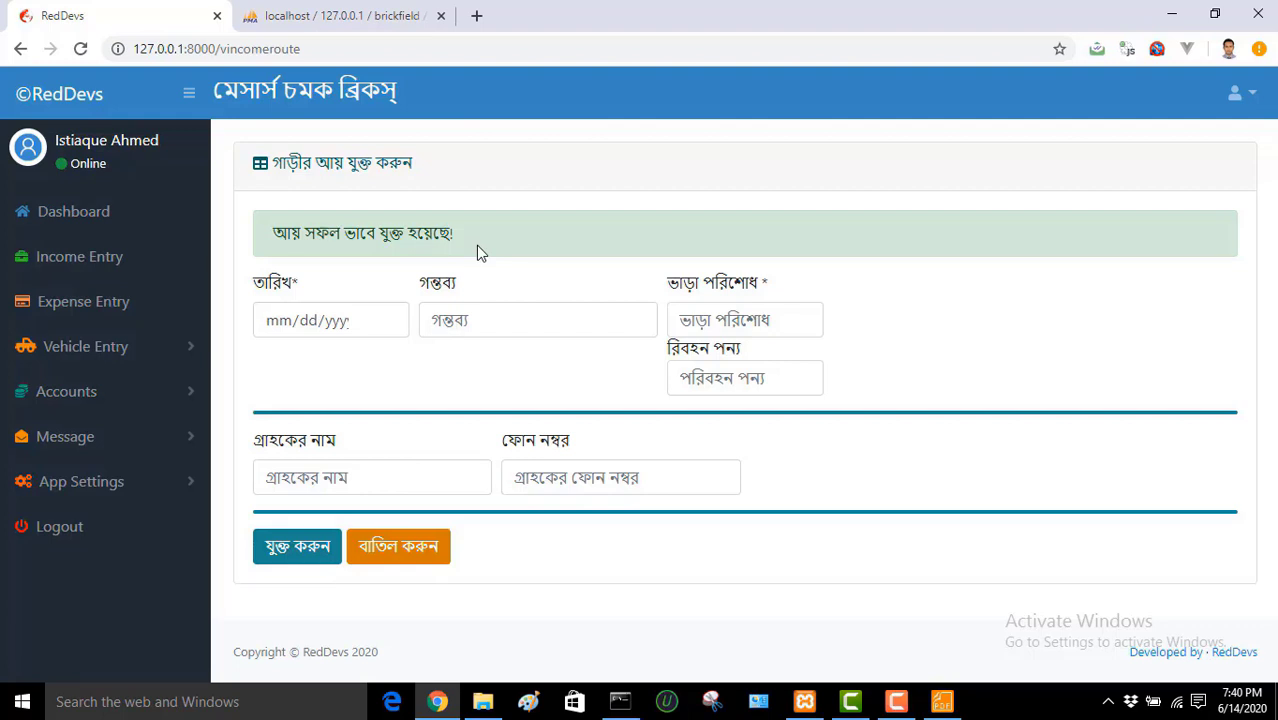
Step: Open the Vehicle Expense form dated 06/14/2020
{"action": "left_click", "coordinate": [112, 355]}
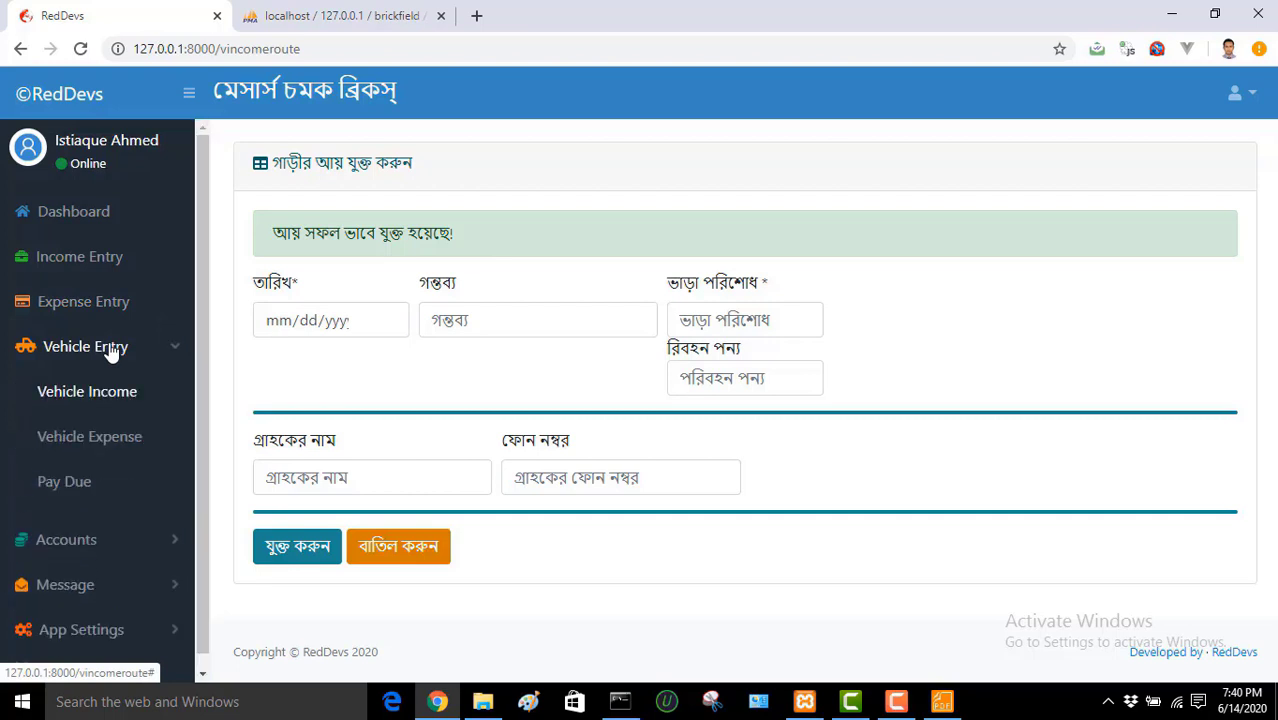
{"action": "left_click", "coordinate": [101, 452]}
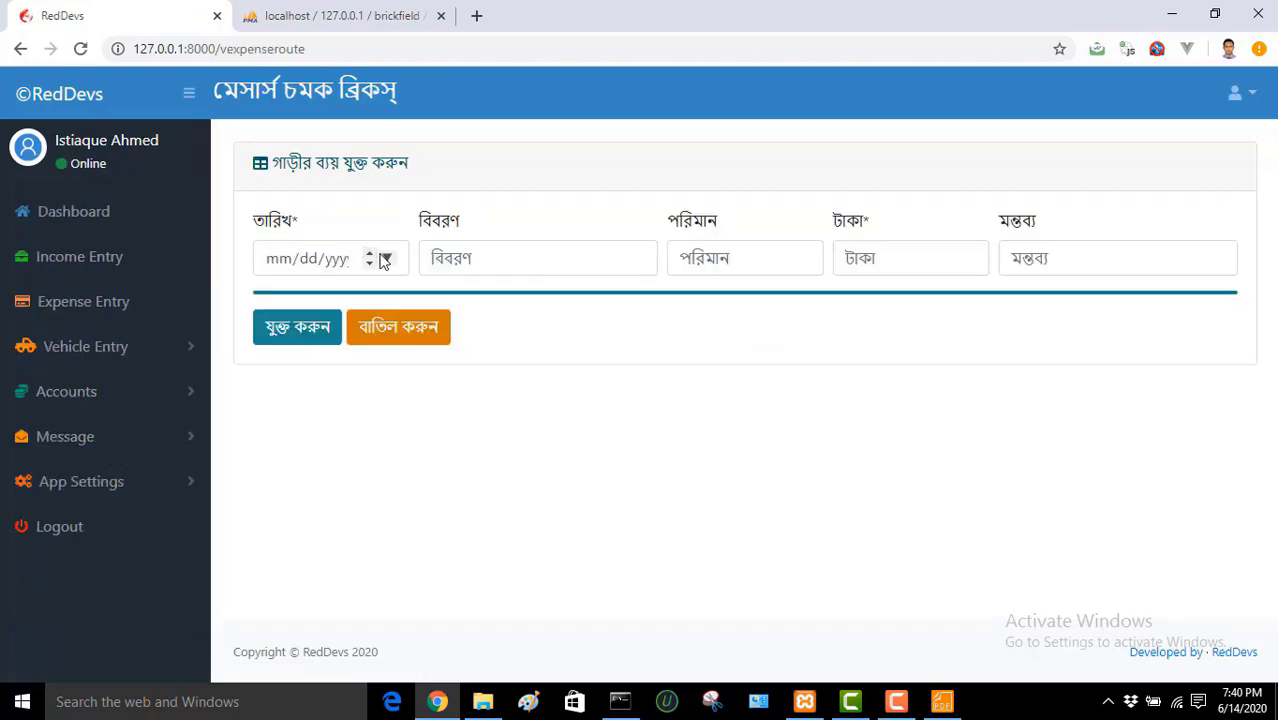
{"action": "left_click", "coordinate": [383, 260]}
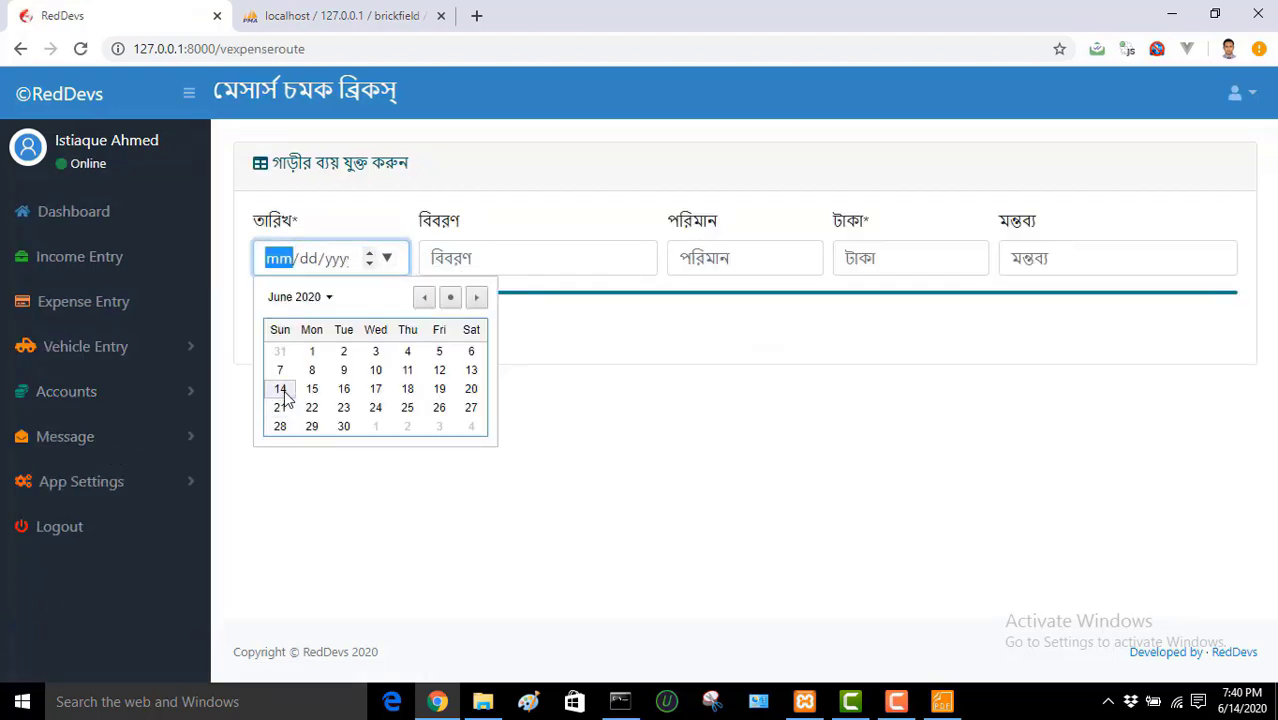
{"action": "left_click", "coordinate": [283, 393]}
Step: Enter Oil, quantity 5, amount 500 taka and save the expense
{"action": "left_click", "coordinate": [570, 268]}
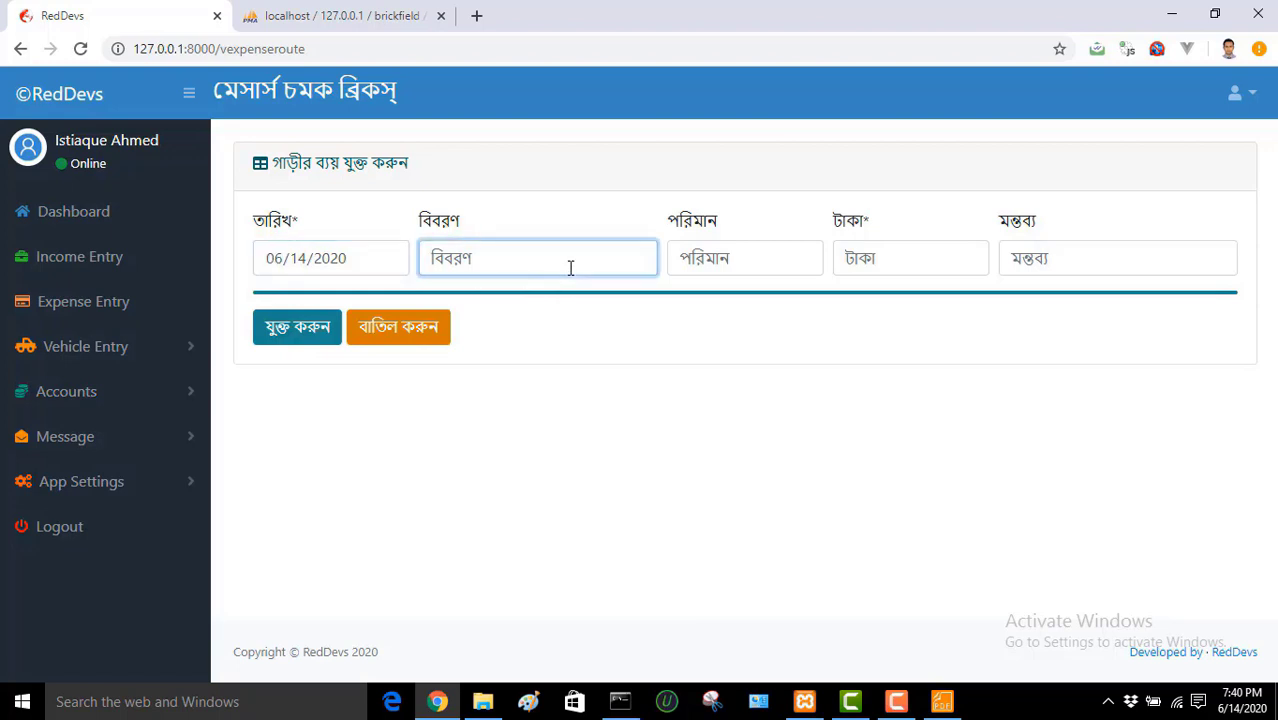
{"action": "type", "text": "Oil"}
{"action": "left_click", "coordinate": [773, 263]}
{"action": "type", "text": "5"}
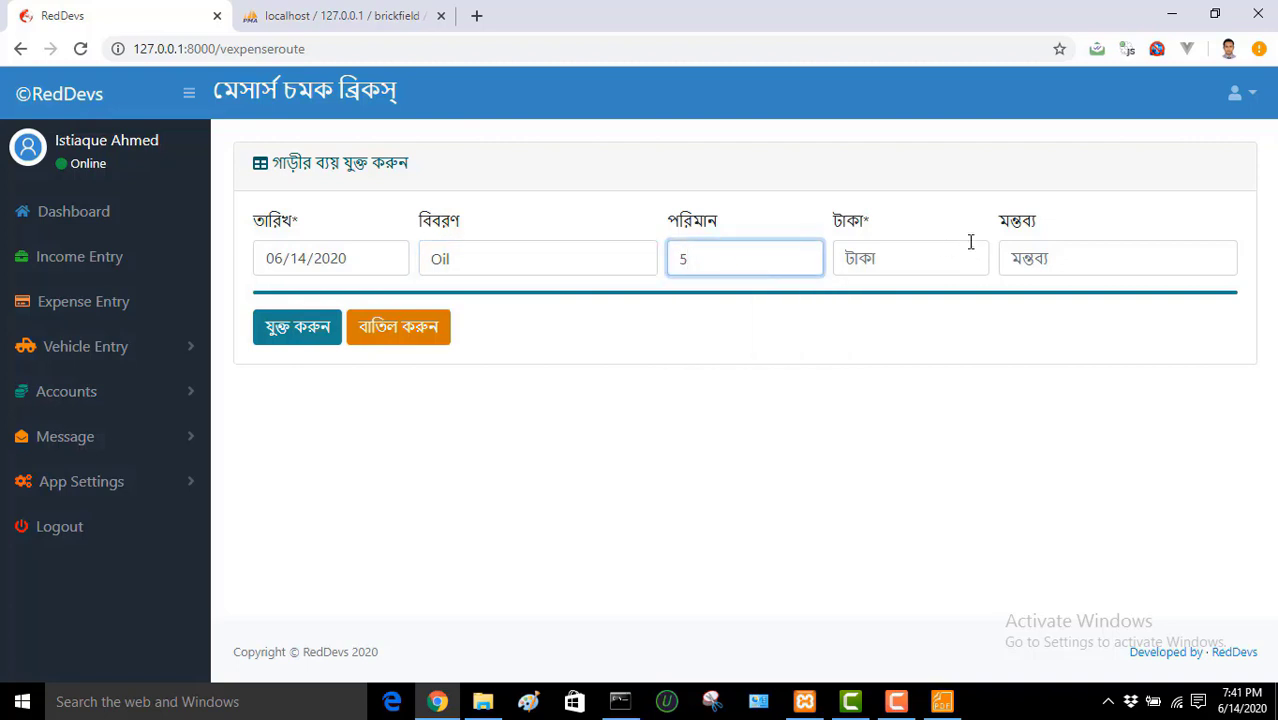
{"action": "left_click", "coordinate": [934, 252]}
{"action": "type", "text": "500"}
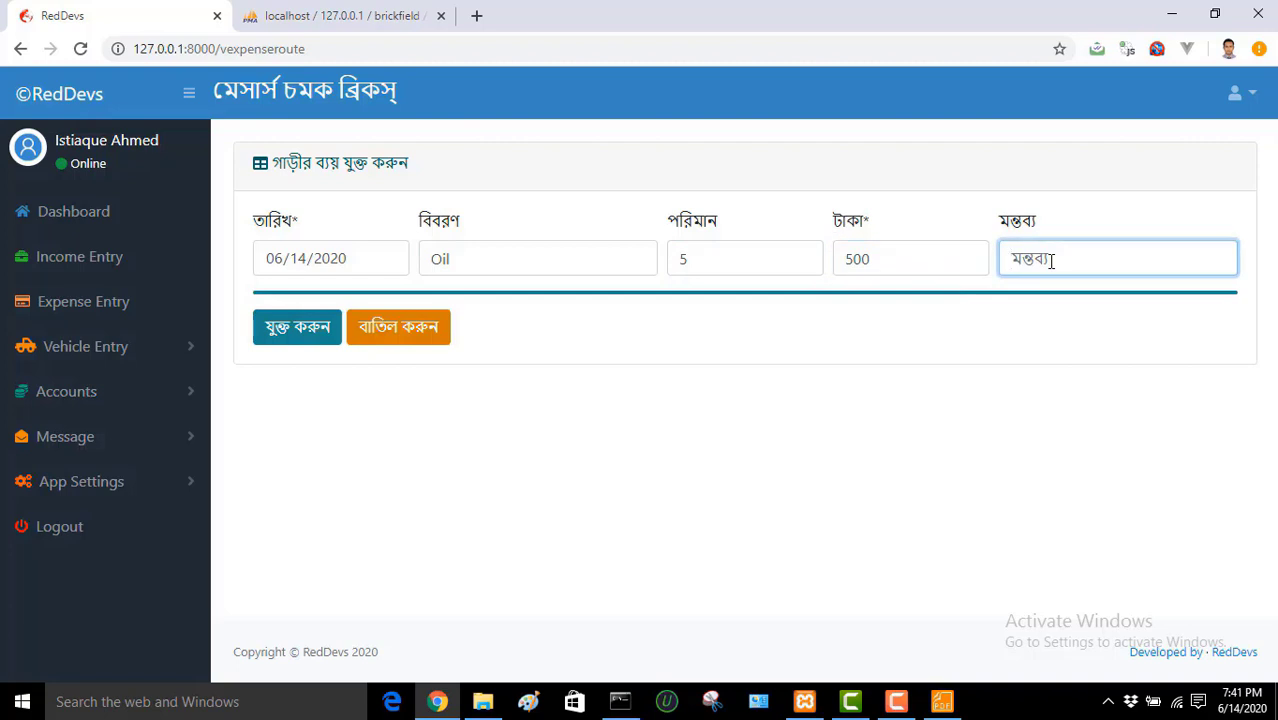
{"action": "left_click", "coordinate": [287, 335]}
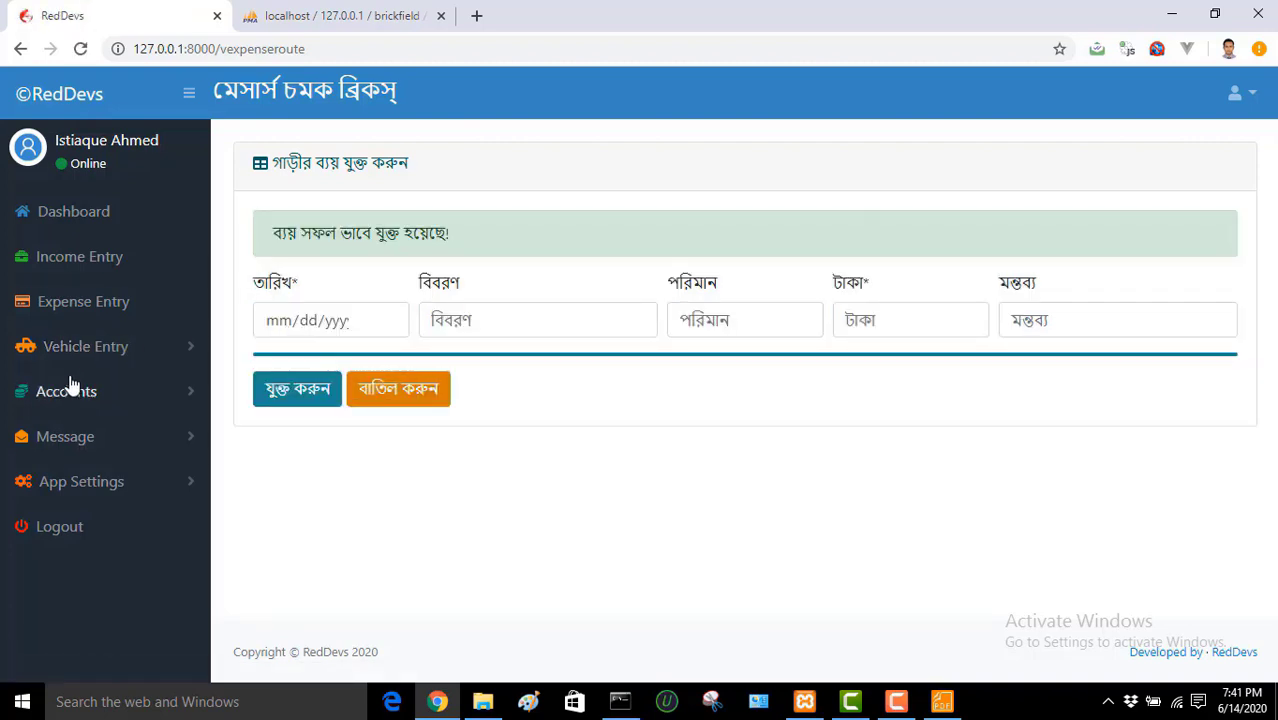
{"action": "left_click", "coordinate": [114, 358]}
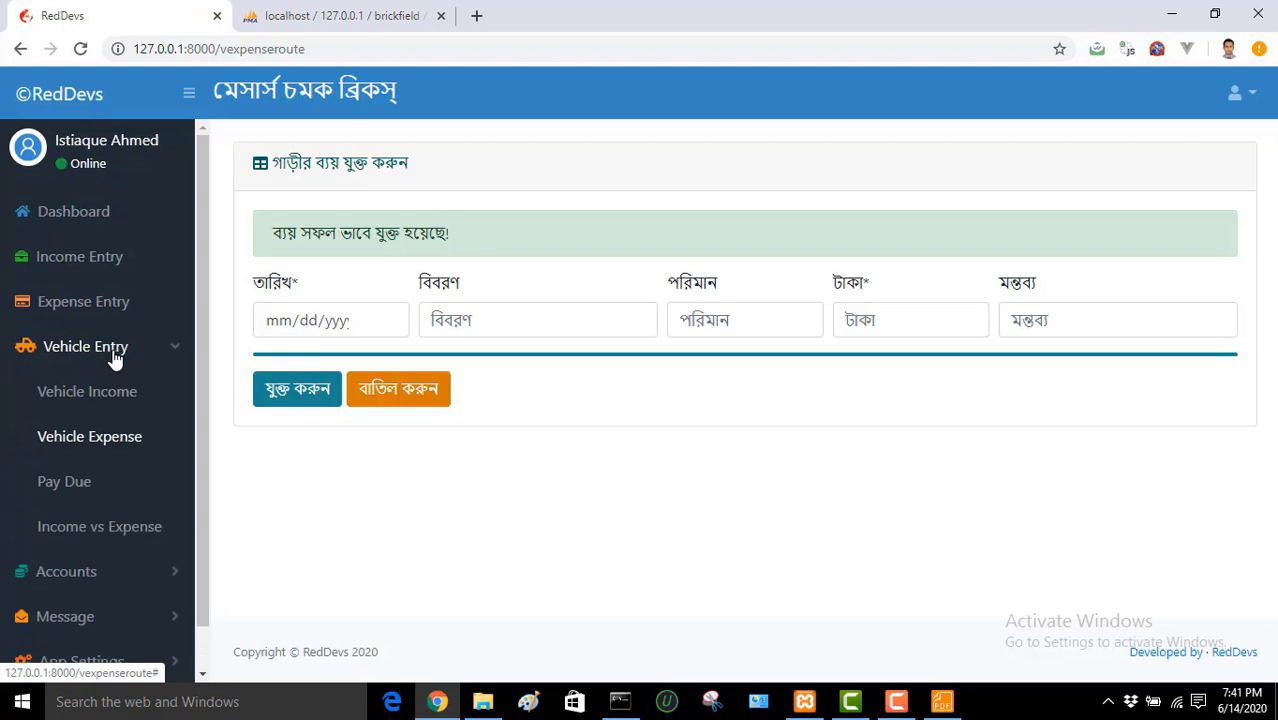
Step: Search vehicle dues from 06/01/2020 to 06/30/2020
{"action": "left_click", "coordinate": [77, 484]}
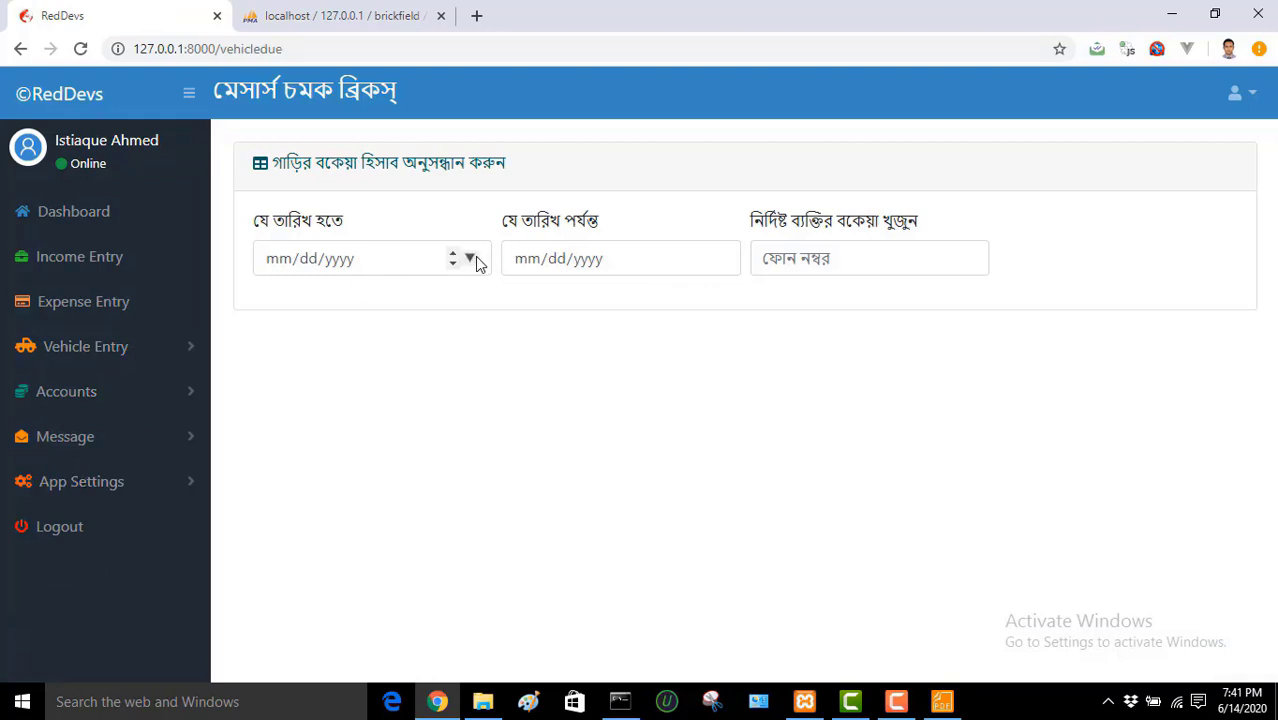
{"action": "left_click", "coordinate": [470, 260]}
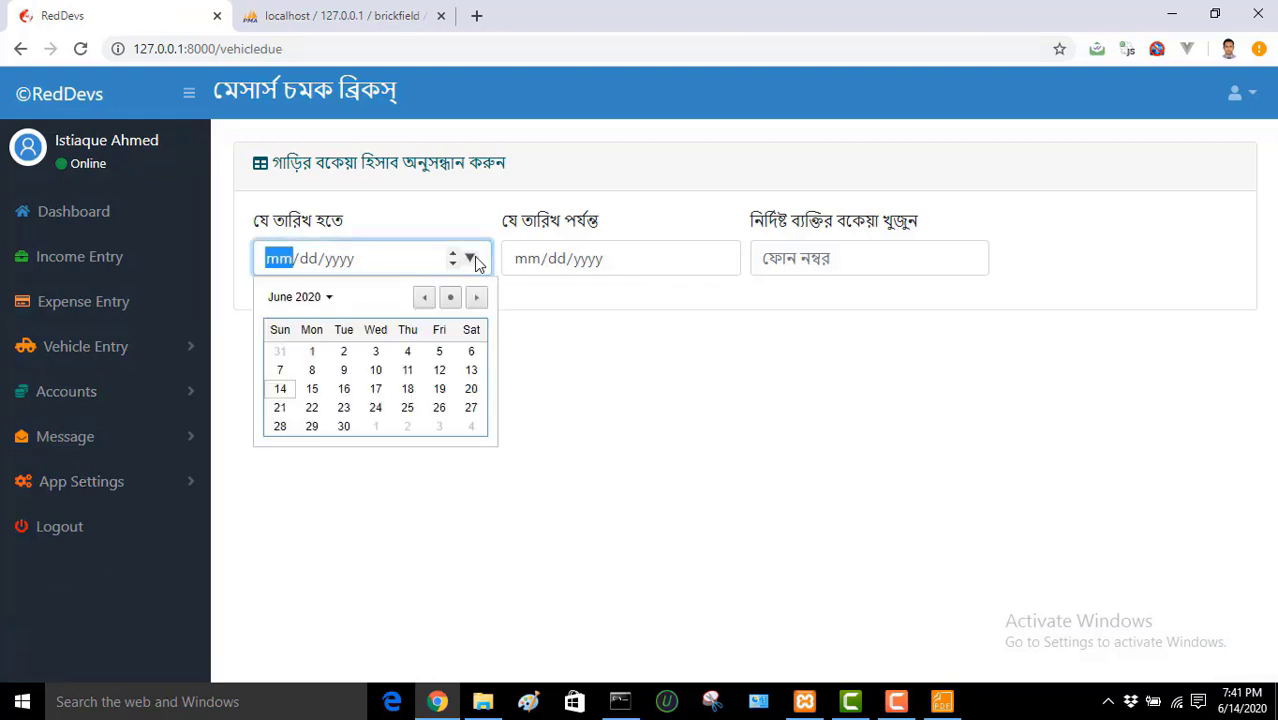
{"action": "left_click", "coordinate": [82, 49]}
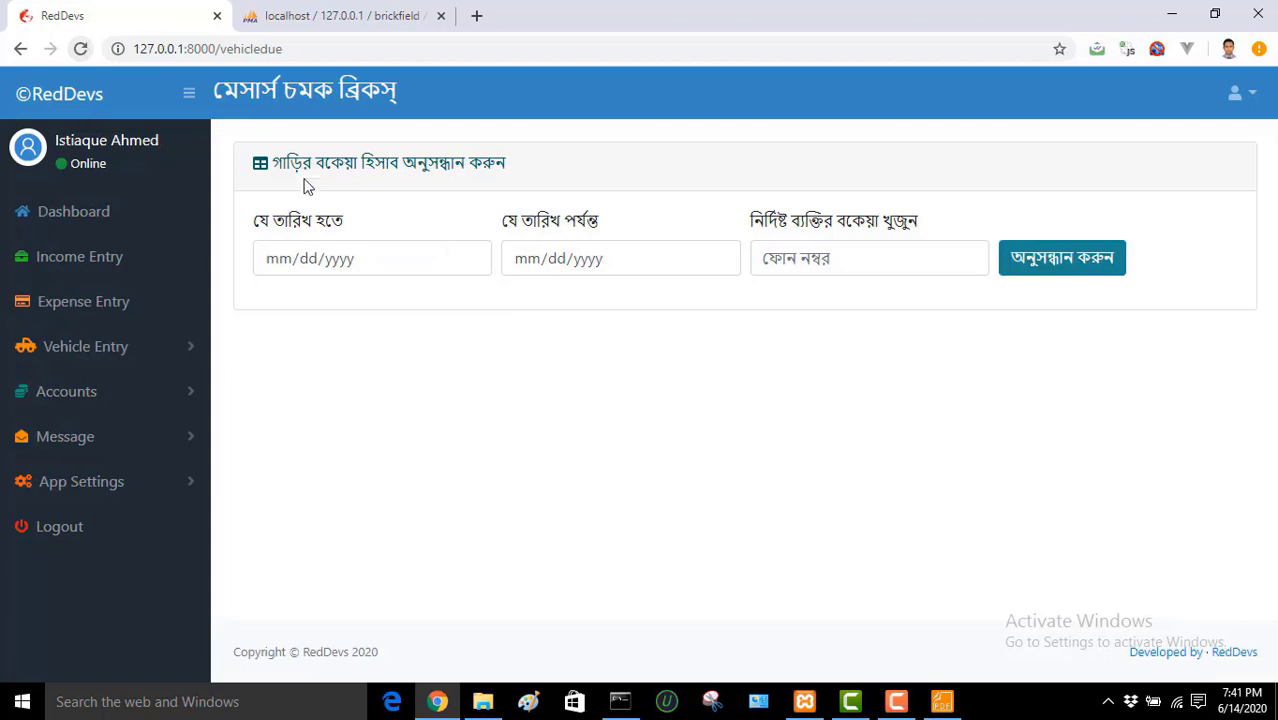
{"action": "left_click", "coordinate": [470, 259]}
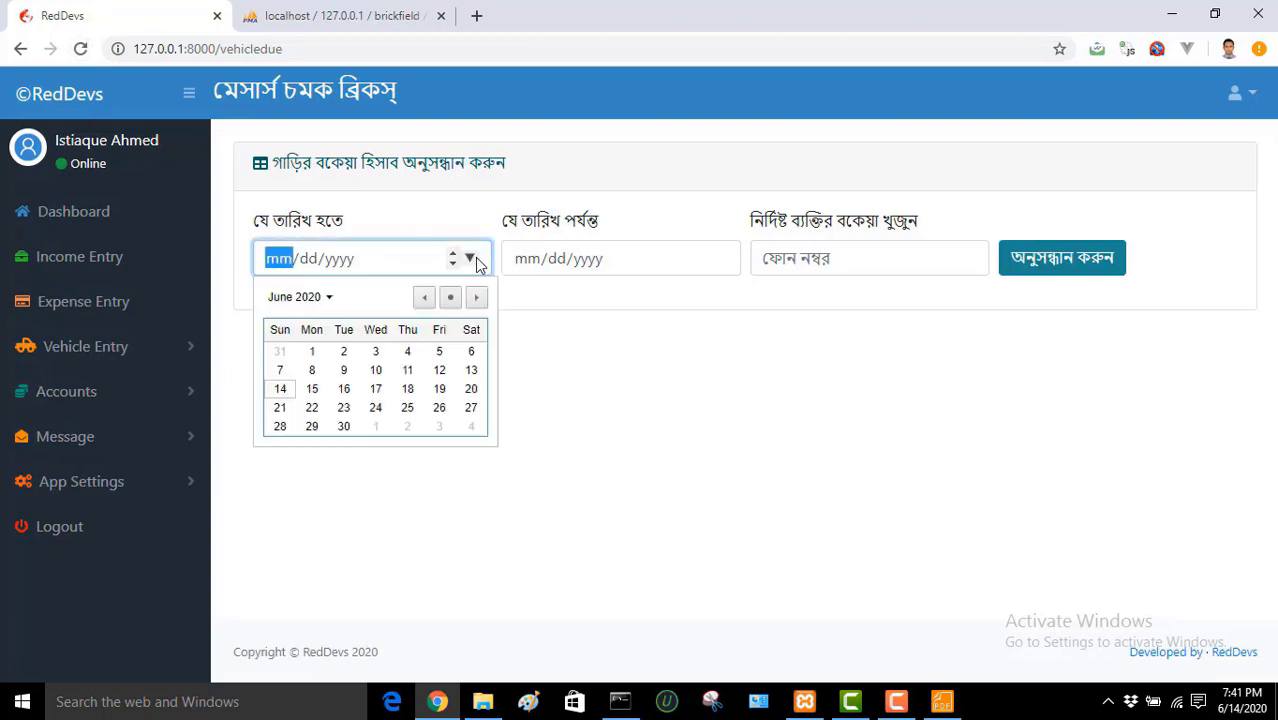
{"action": "left_click", "coordinate": [312, 351]}
{"action": "left_click", "coordinate": [717, 259]}
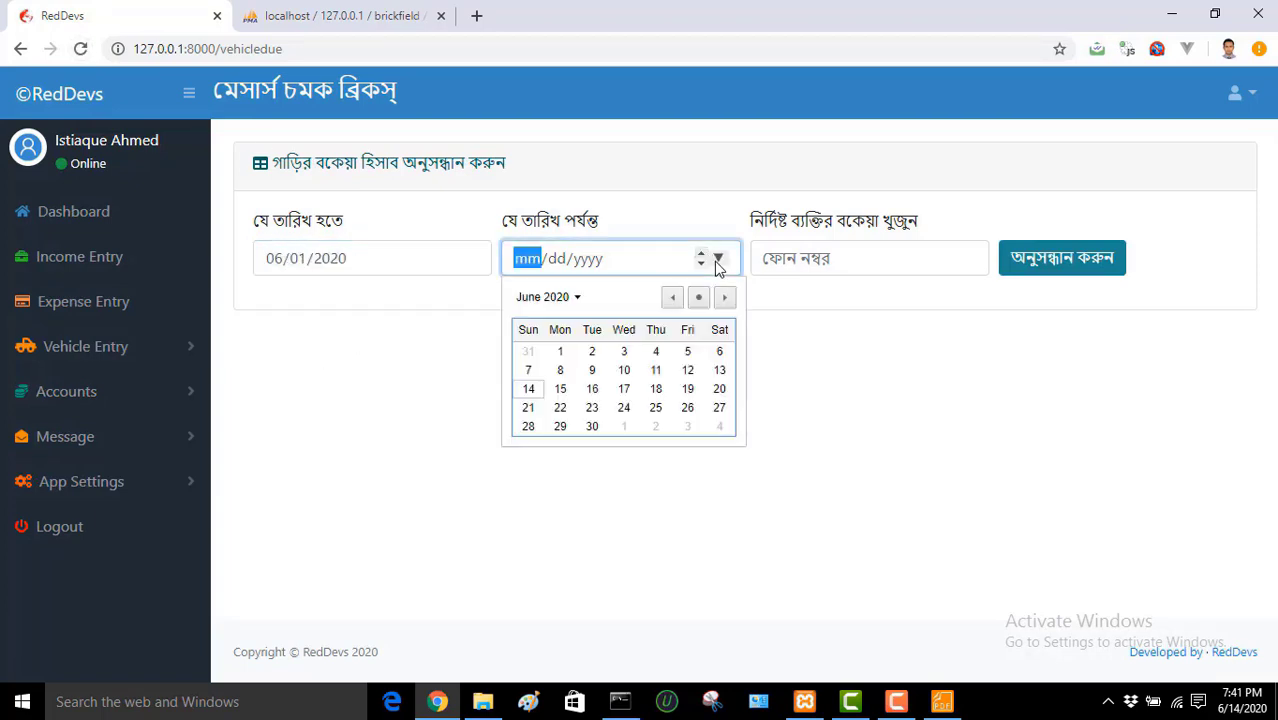
{"action": "left_click", "coordinate": [588, 424]}
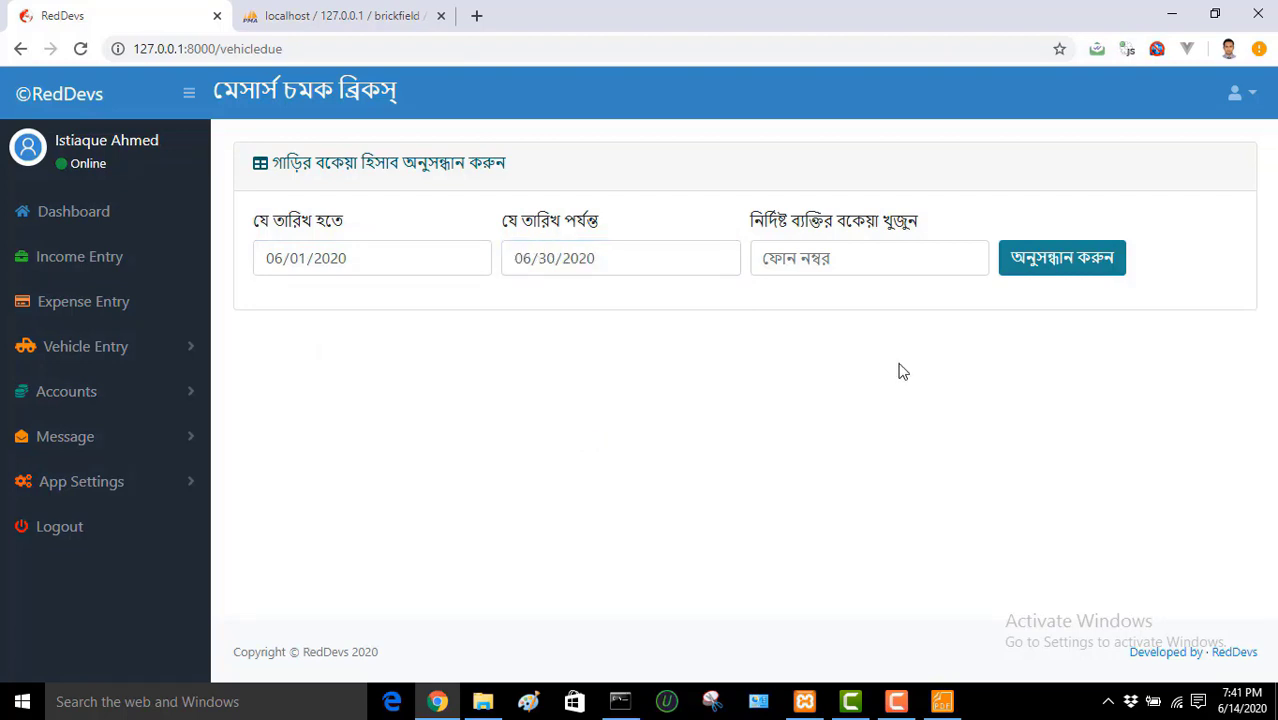
{"action": "left_click", "coordinate": [1066, 260]}
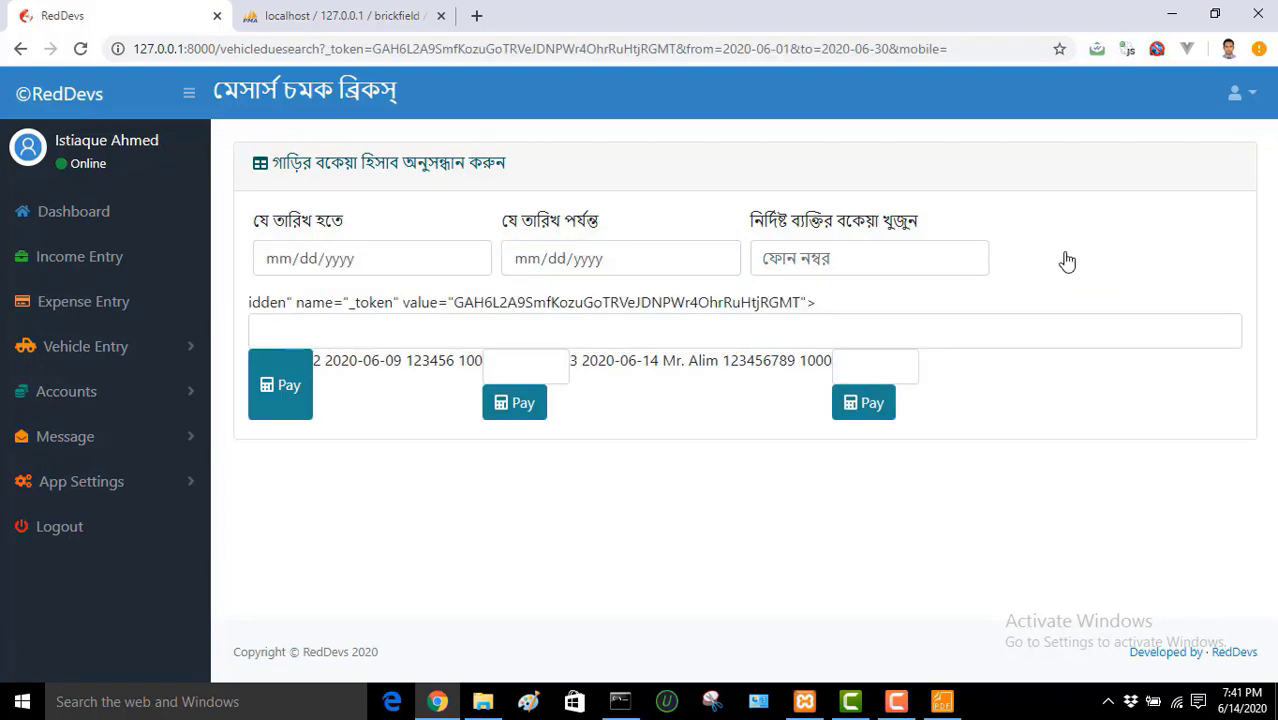
Step: Reload and scroll the dues results: 80, 100 and 1000 taka, totalling 1180
{"action": "left_click", "coordinate": [80, 48]}
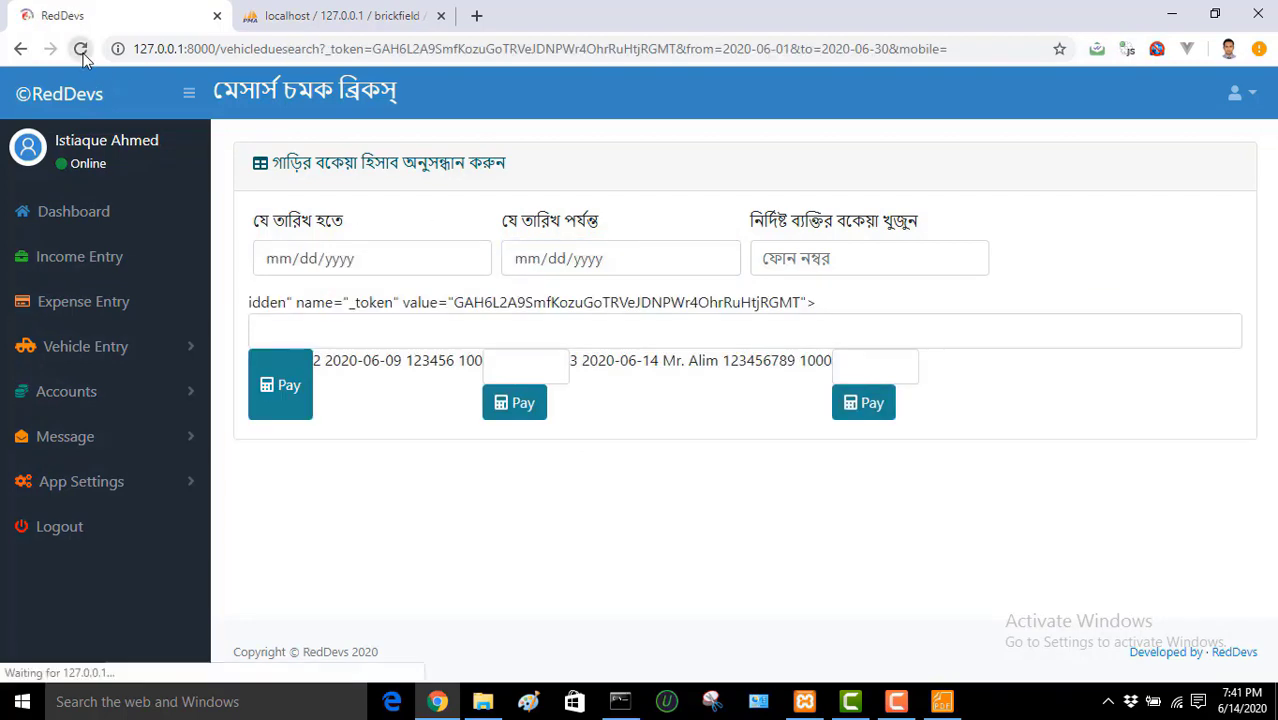
{"action": "scroll", "coordinate": [1270, 320], "scroll_direction": "down", "scroll_amount": 3}
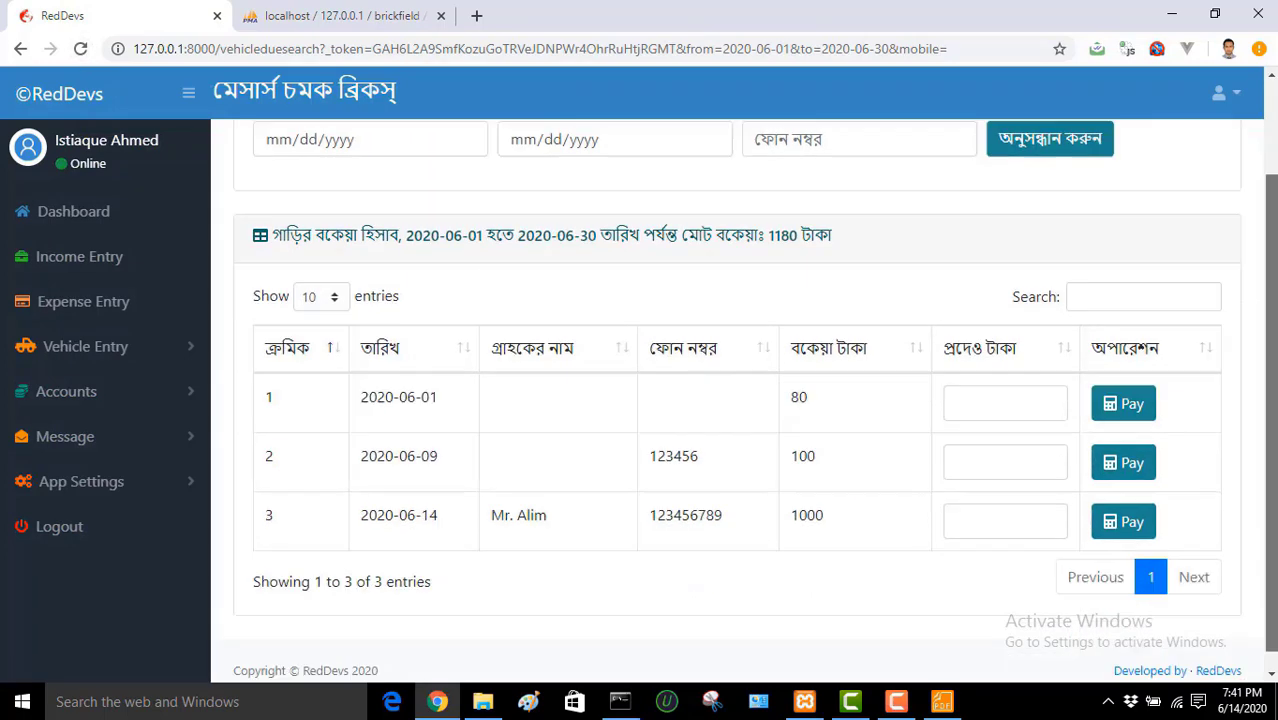
{"action": "scroll", "coordinate": [1270, 320], "scroll_direction": "up", "scroll_amount": 3}
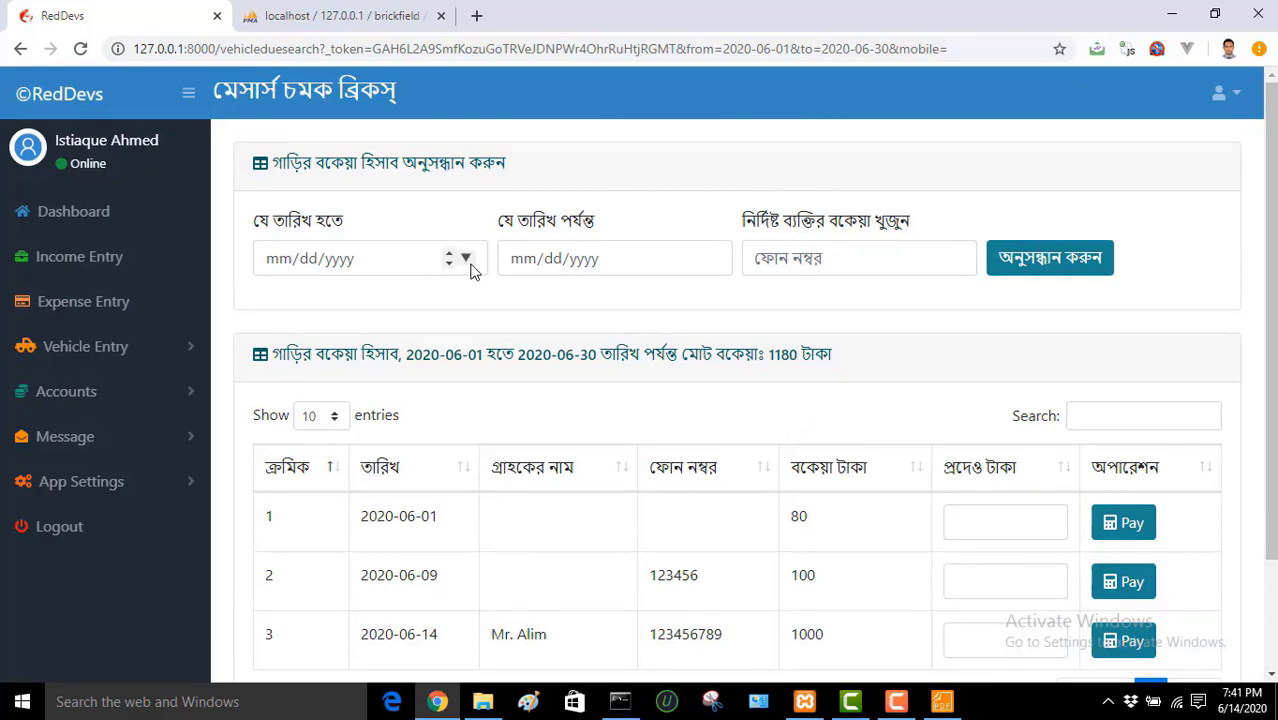
{"action": "scroll", "coordinate": [1268, 292], "scroll_direction": "down", "scroll_amount": 2}
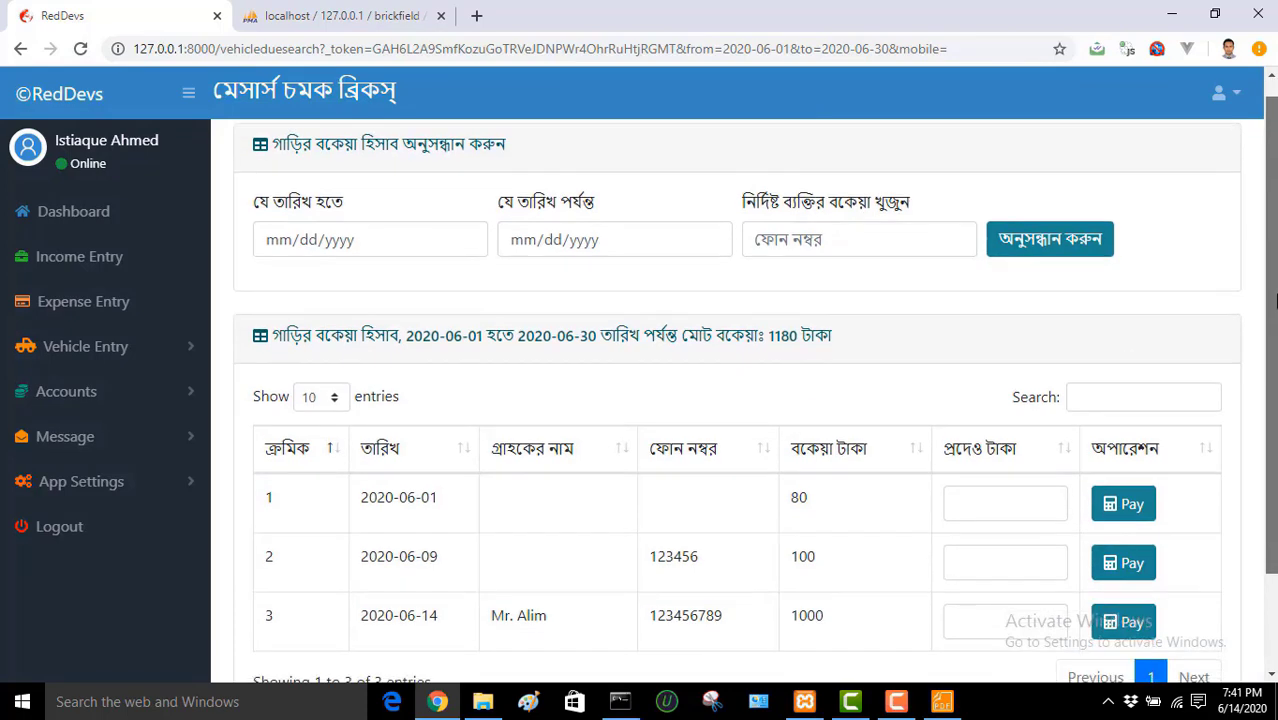
{"action": "scroll", "coordinate": [1268, 292], "scroll_direction": "up", "scroll_amount": 2}
{"action": "scroll", "coordinate": [1268, 292], "scroll_direction": "down", "scroll_amount": 1}
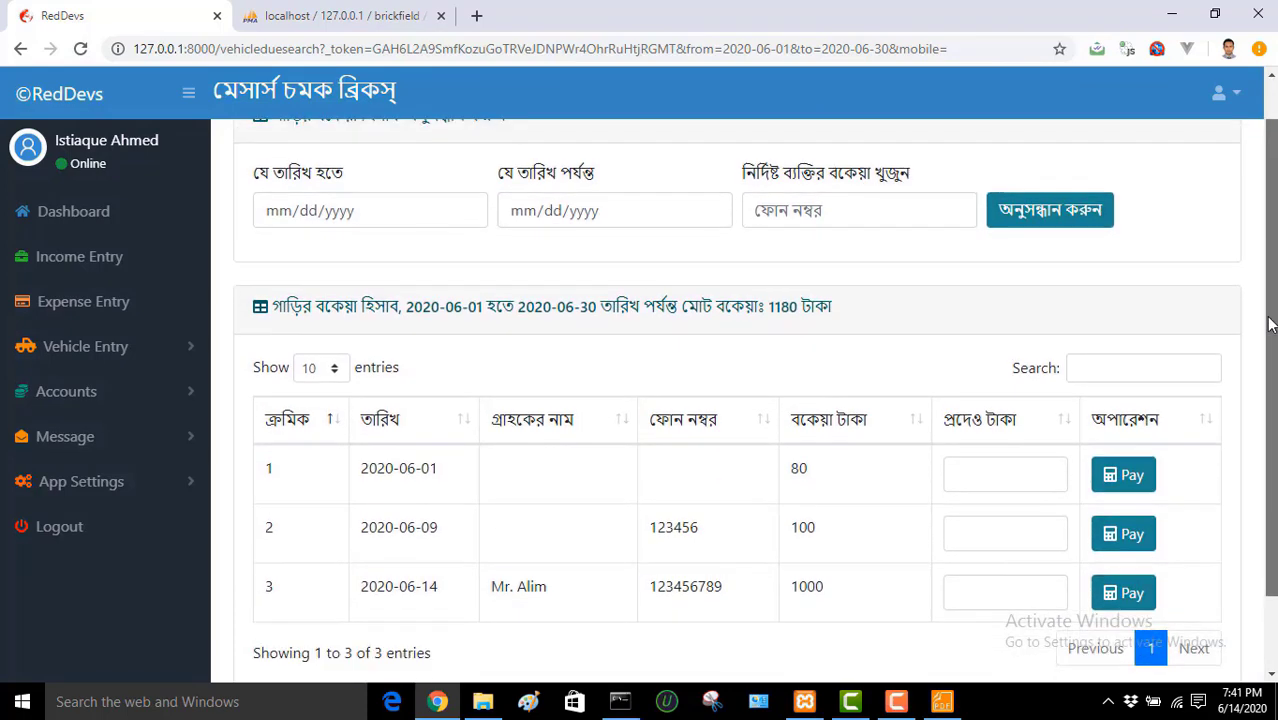
Step: Look up the customer's dues by phone number and pay 200 then 800 taka
{"action": "left_click", "coordinate": [903, 208]}
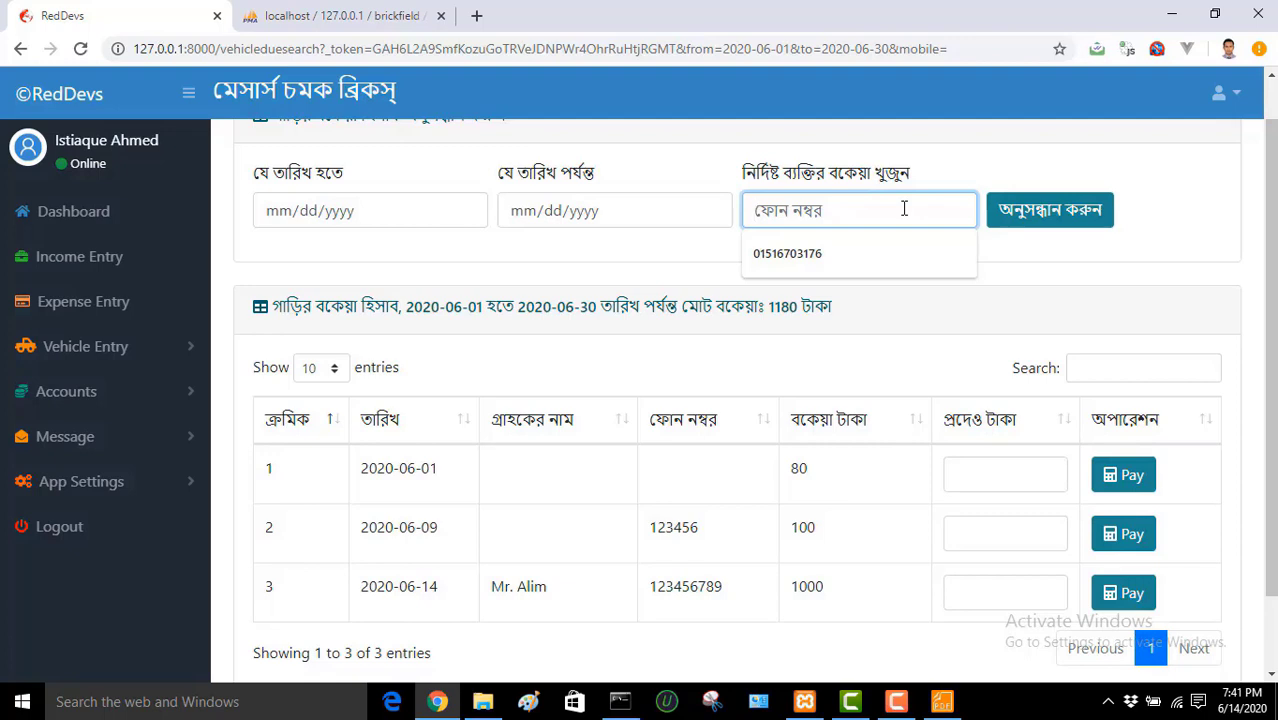
{"action": "type", "text": "123456789"}
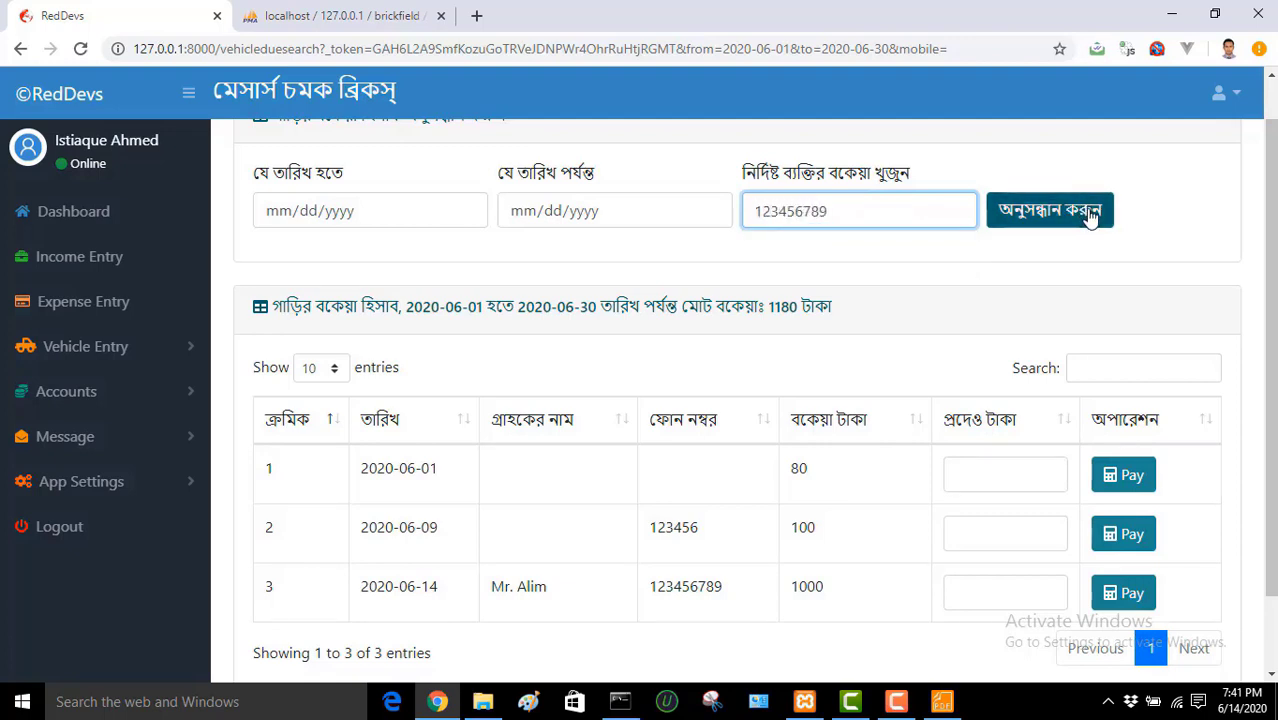
{"action": "left_click", "coordinate": [1062, 210]}
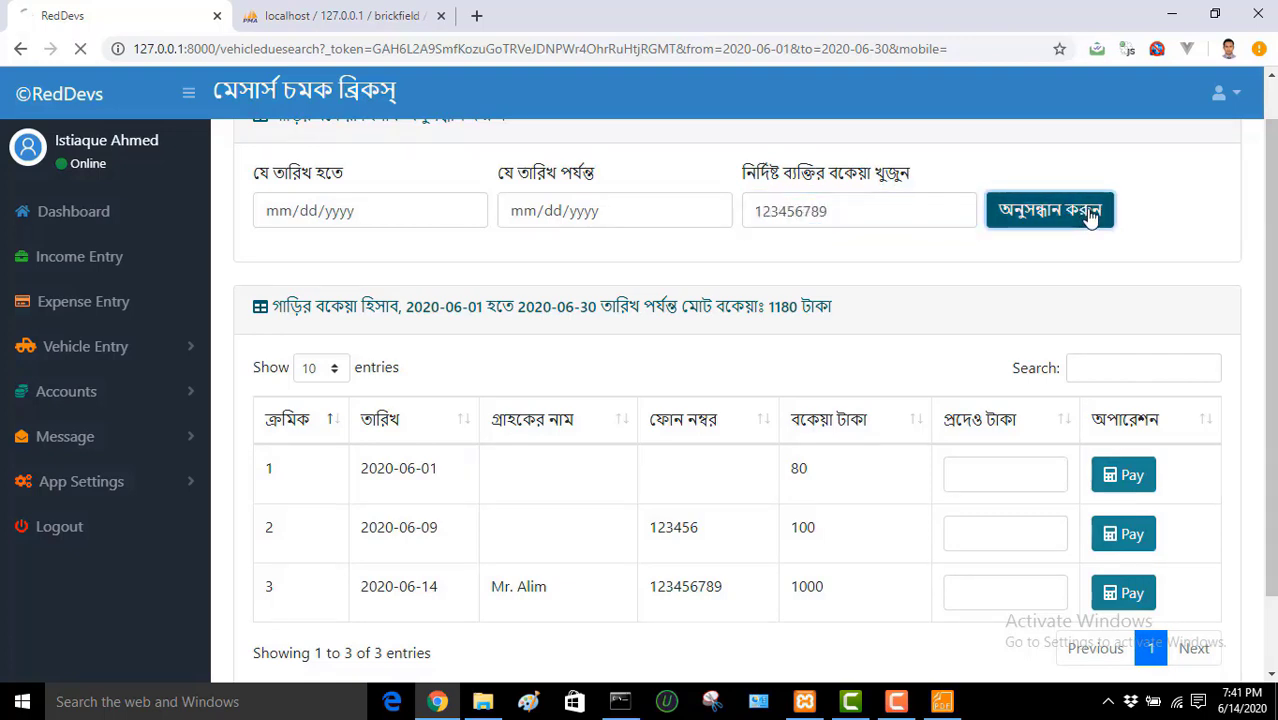
{"action": "left_click", "coordinate": [1000, 478]}
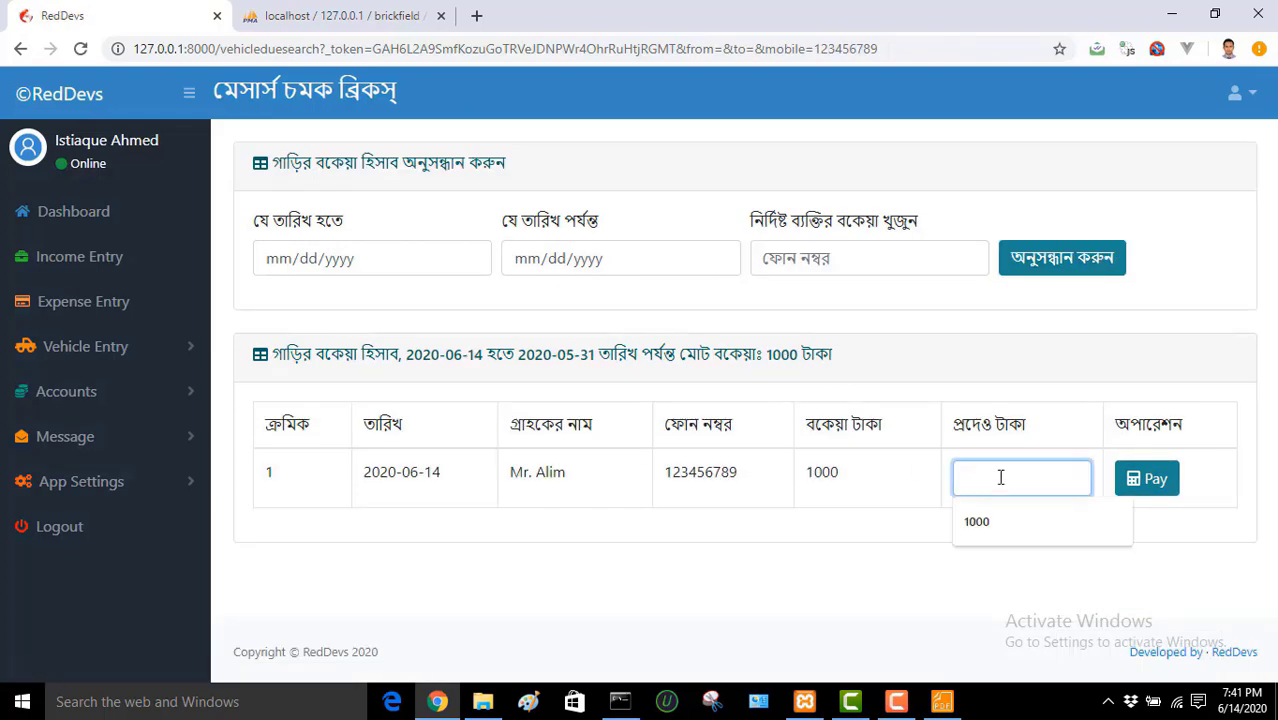
{"action": "type", "text": "200"}
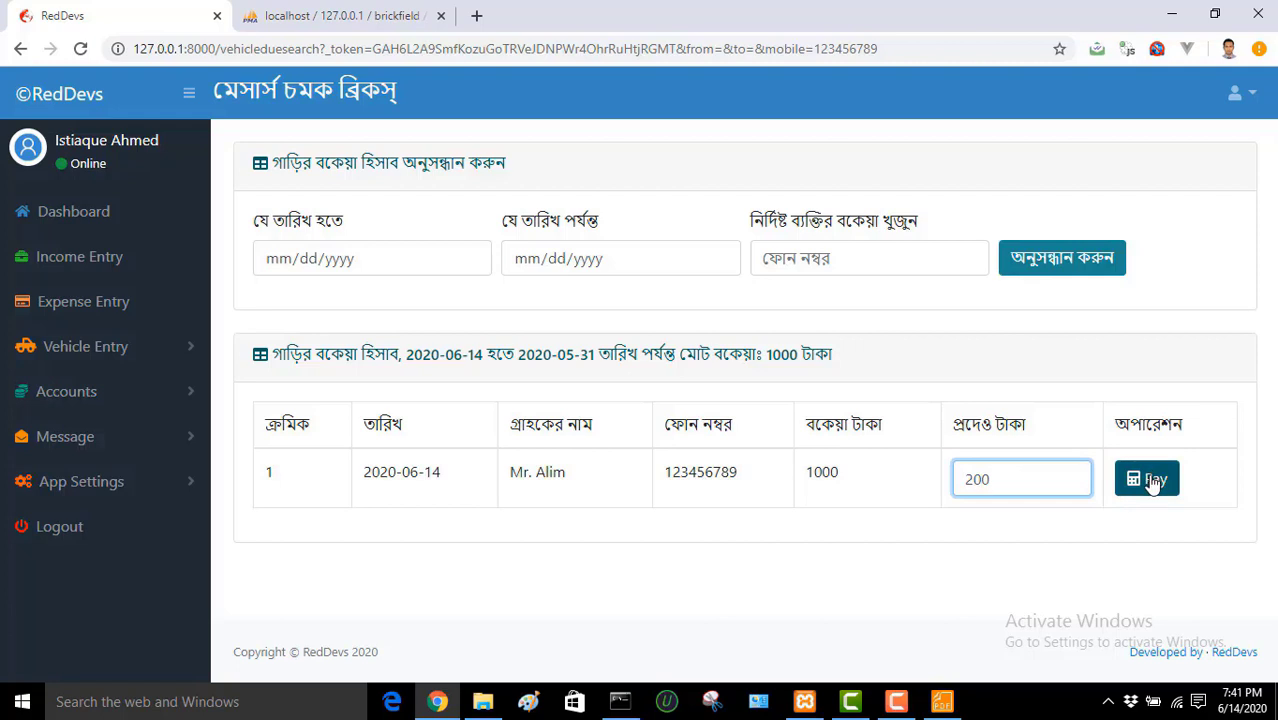
{"action": "left_click", "coordinate": [1150, 479]}
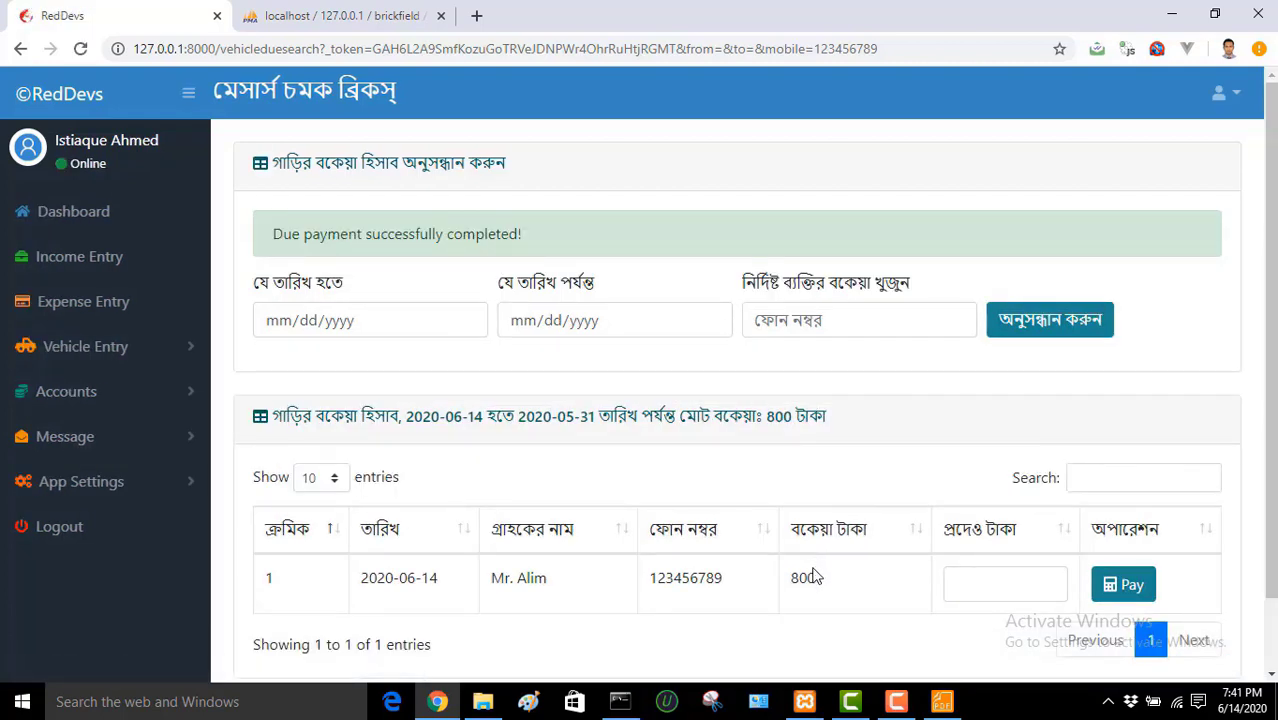
{"action": "left_click", "coordinate": [985, 571]}
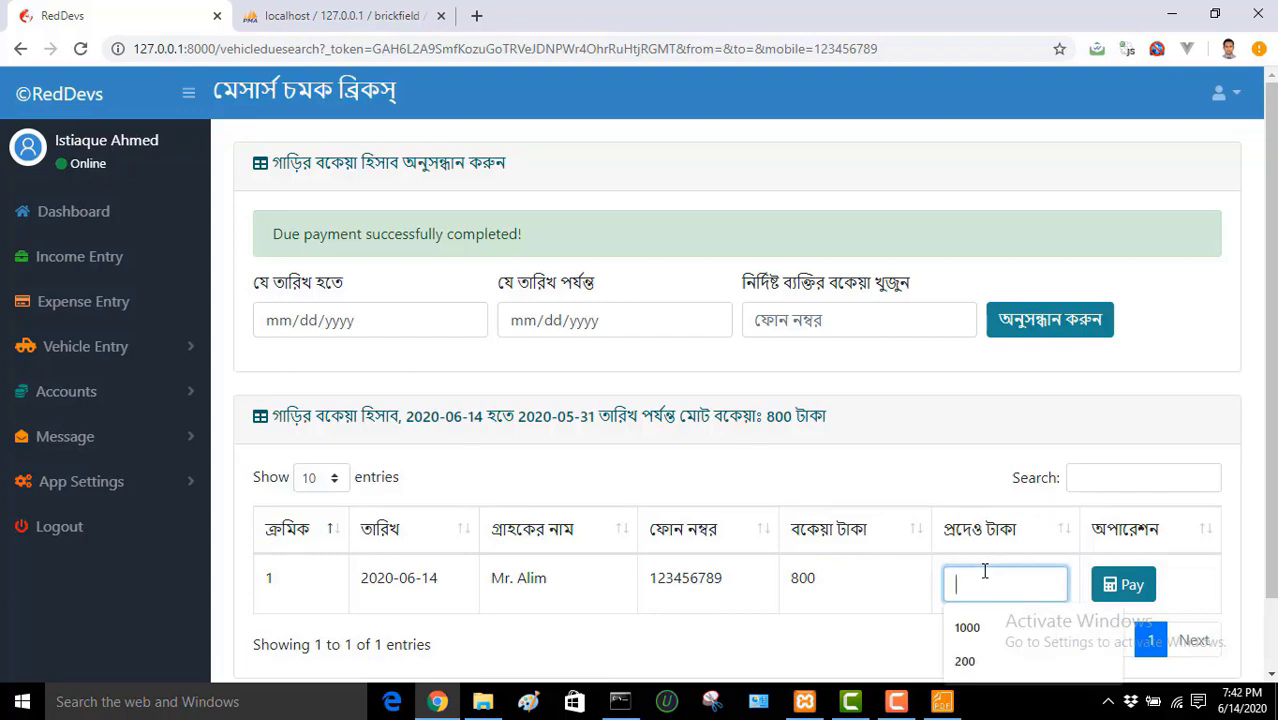
{"action": "type", "text": "800"}
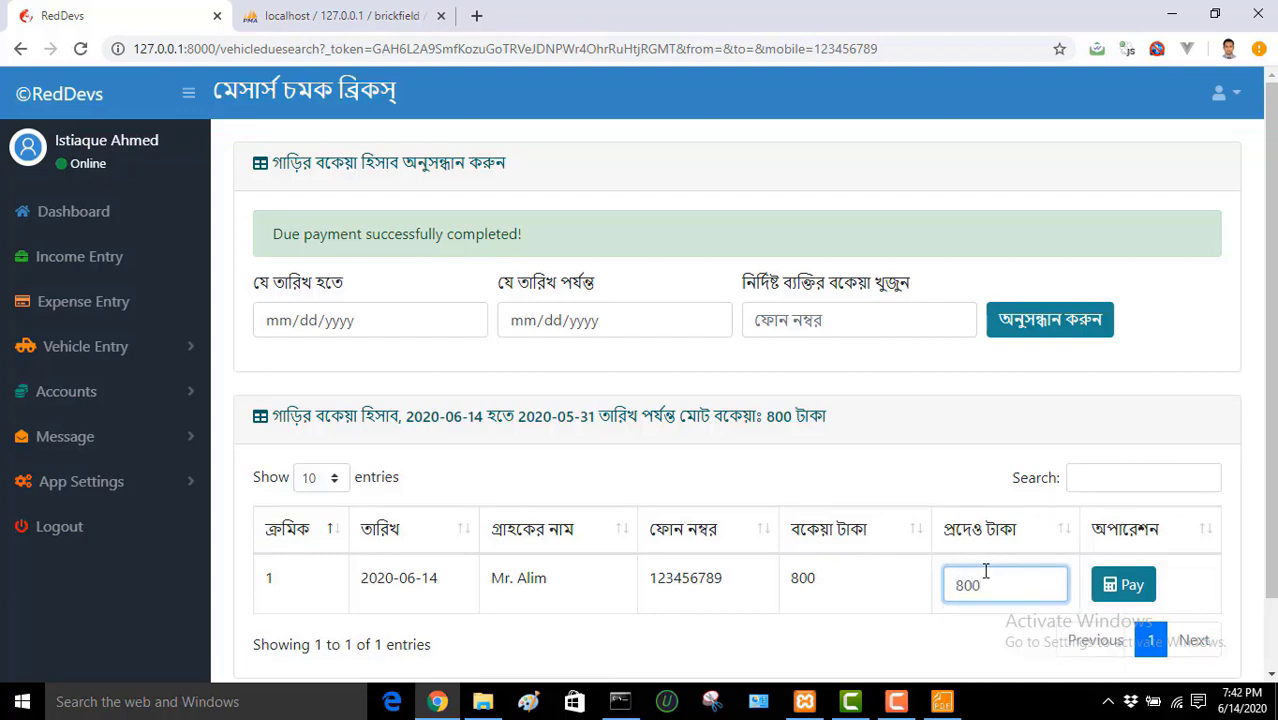
{"action": "left_click", "coordinate": [1124, 585]}
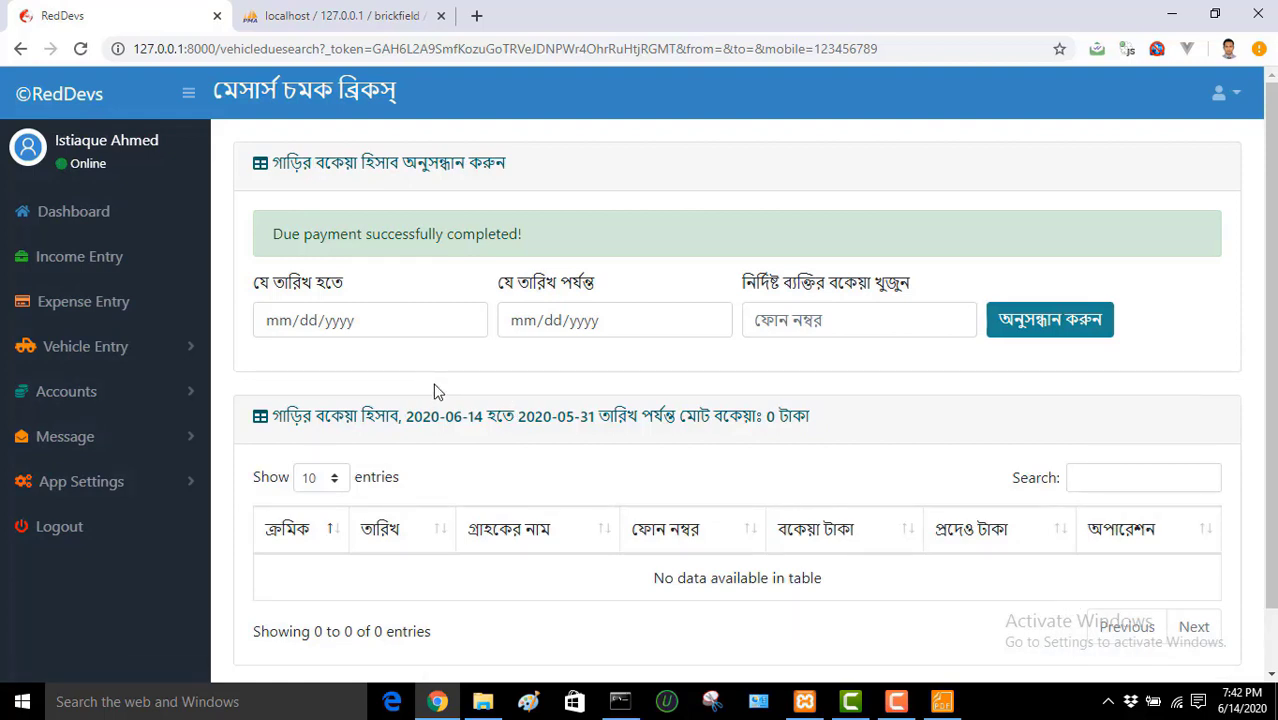
Step: Open Vehicle Income vs Expense search with start date 06/01/2020
{"action": "left_click", "coordinate": [137, 352]}
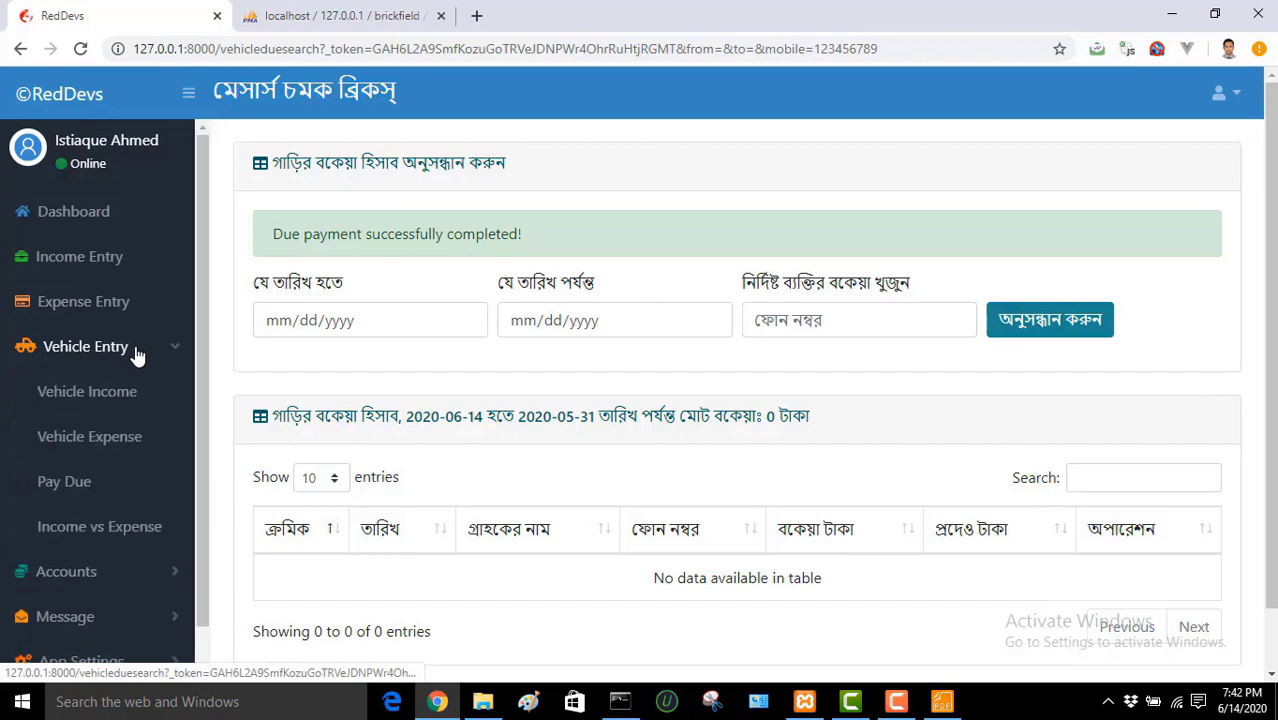
{"action": "left_click", "coordinate": [120, 538]}
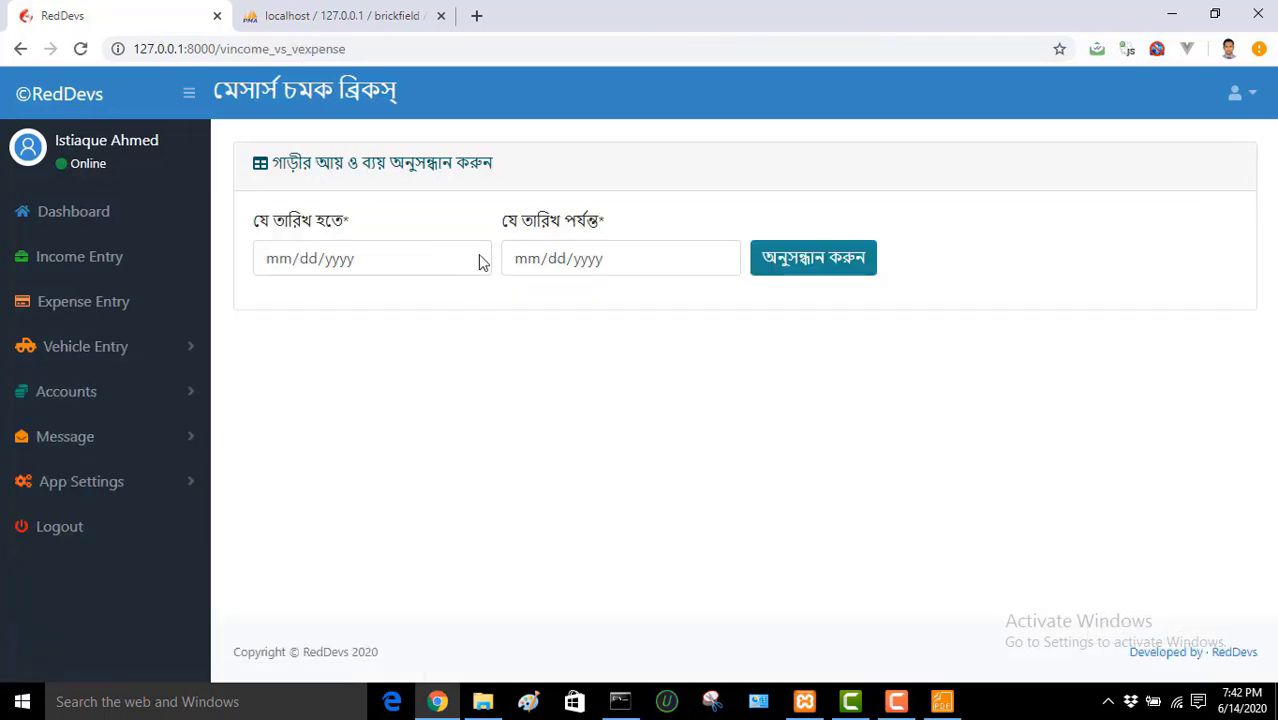
{"action": "left_click", "coordinate": [469, 258]}
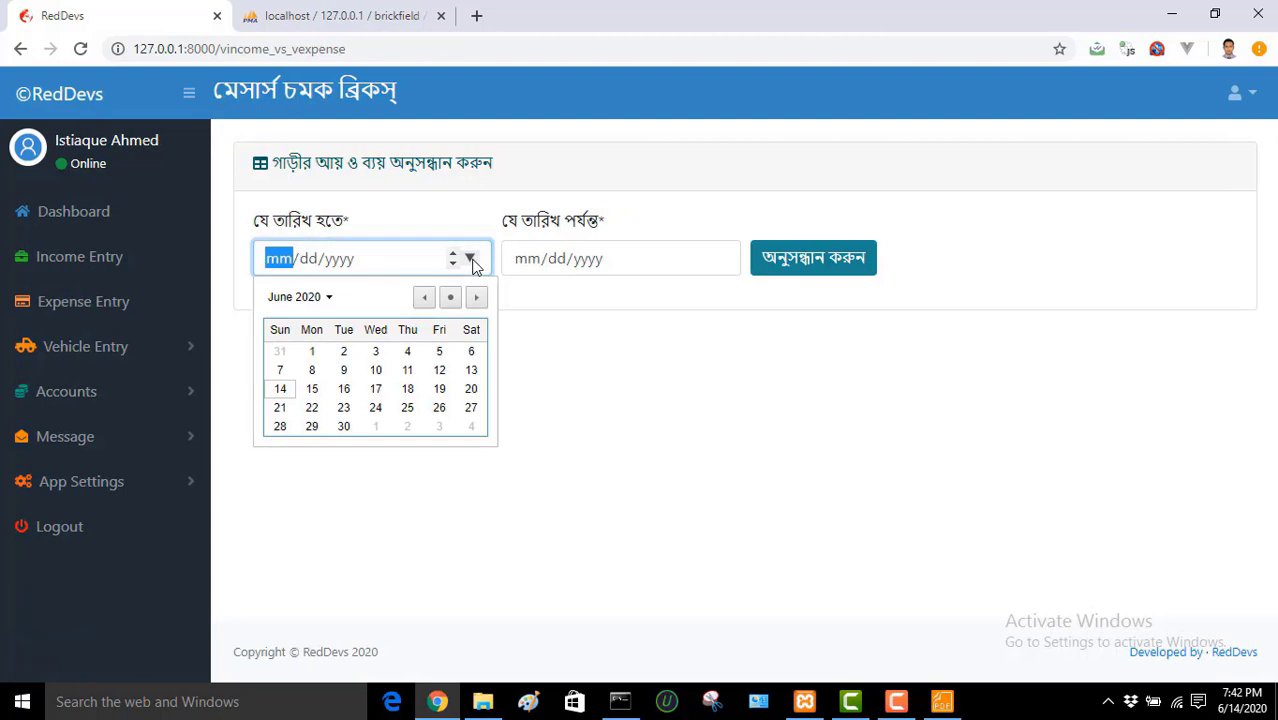
{"action": "left_click", "coordinate": [312, 351]}
{"action": "left_click", "coordinate": [719, 258]}
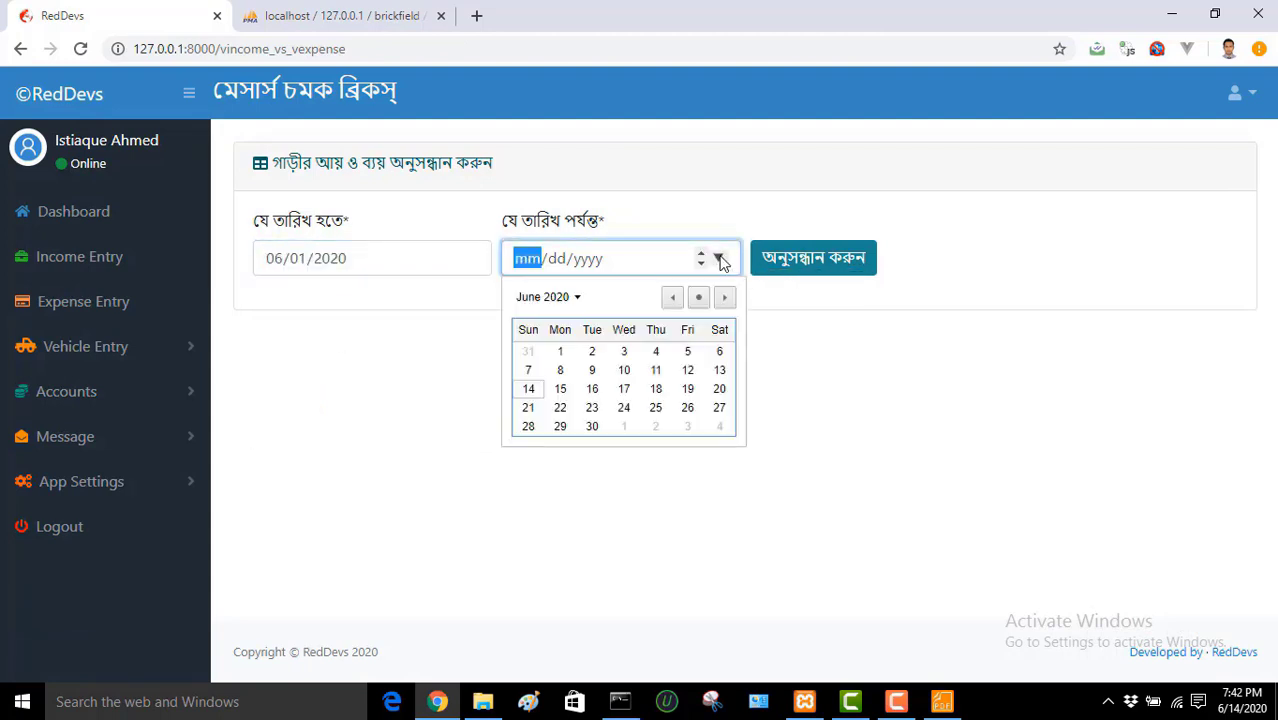
{"action": "left_click", "coordinate": [592, 426]}
{"action": "left_click", "coordinate": [597, 432]}
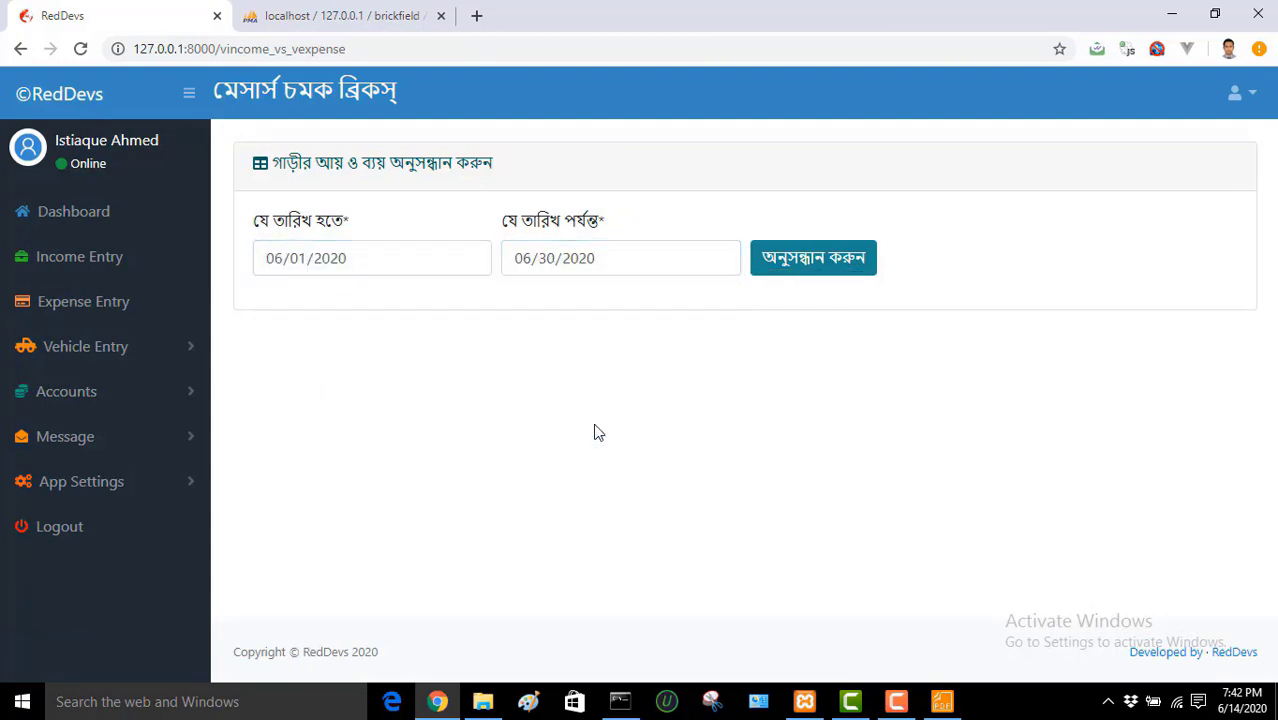
{"action": "left_click", "coordinate": [815, 262]}
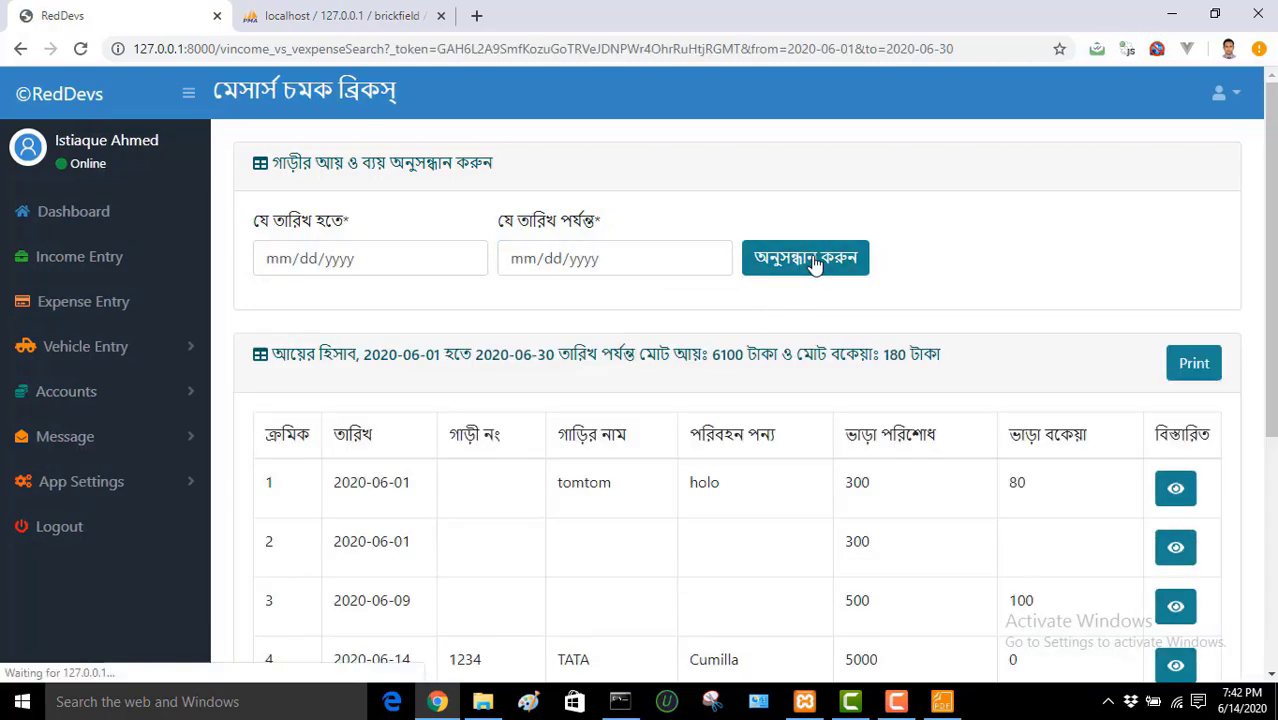
{"action": "scroll", "coordinate": [815, 262], "scroll_direction": "down", "scroll_amount": 1}
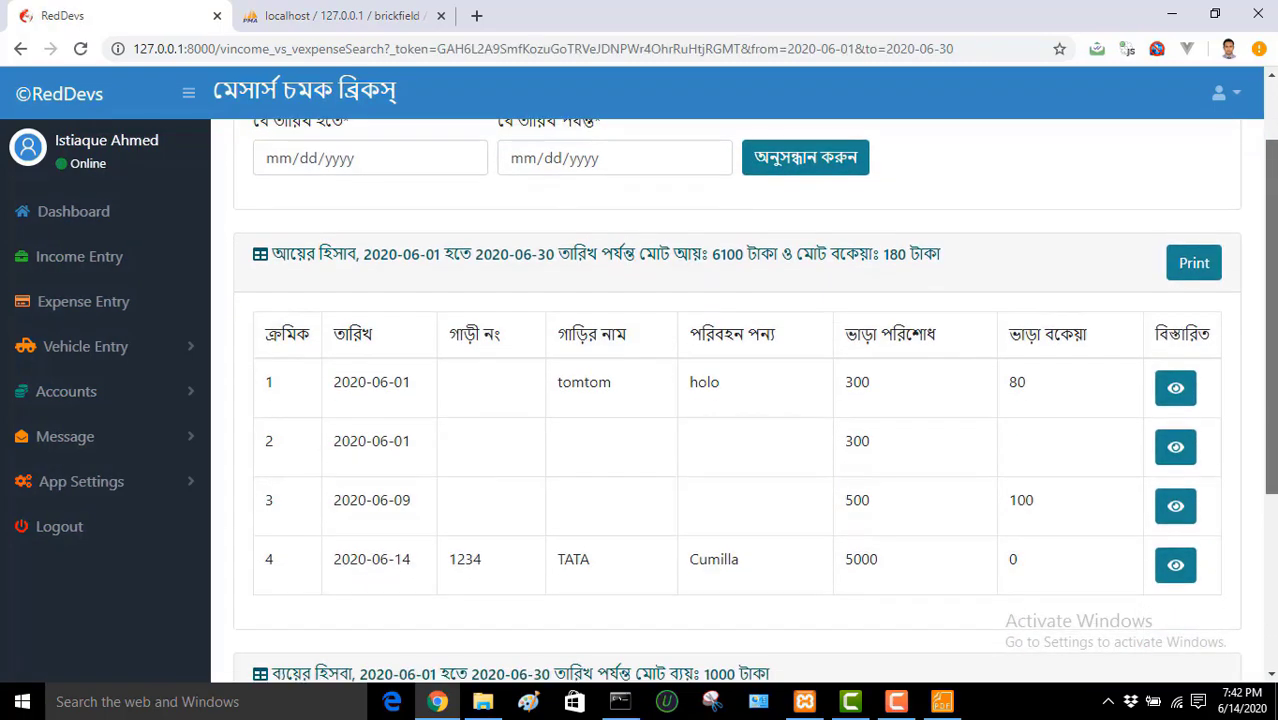
{"action": "scroll", "coordinate": [1273, 285], "scroll_direction": "down", "scroll_amount": 2}
{"action": "scroll", "coordinate": [1273, 285], "scroll_direction": "up", "scroll_amount": 3}
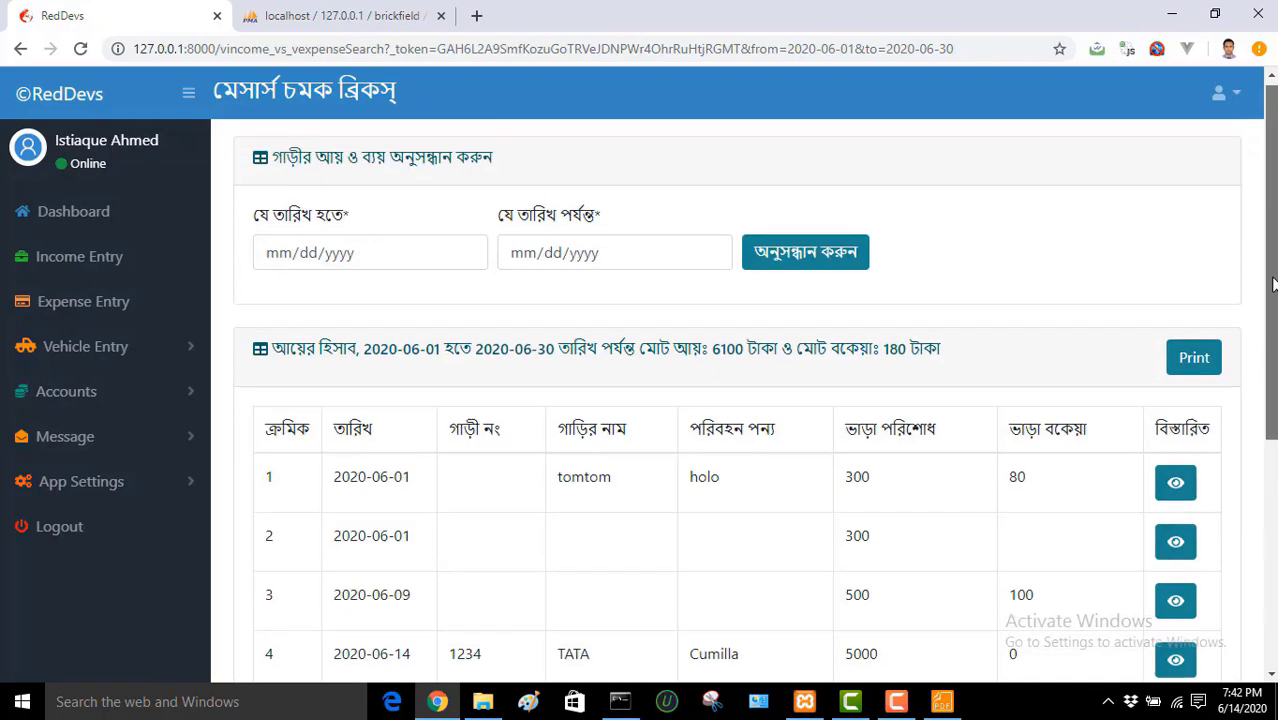
{"action": "scroll", "coordinate": [1273, 285], "scroll_direction": "down", "scroll_amount": 1}
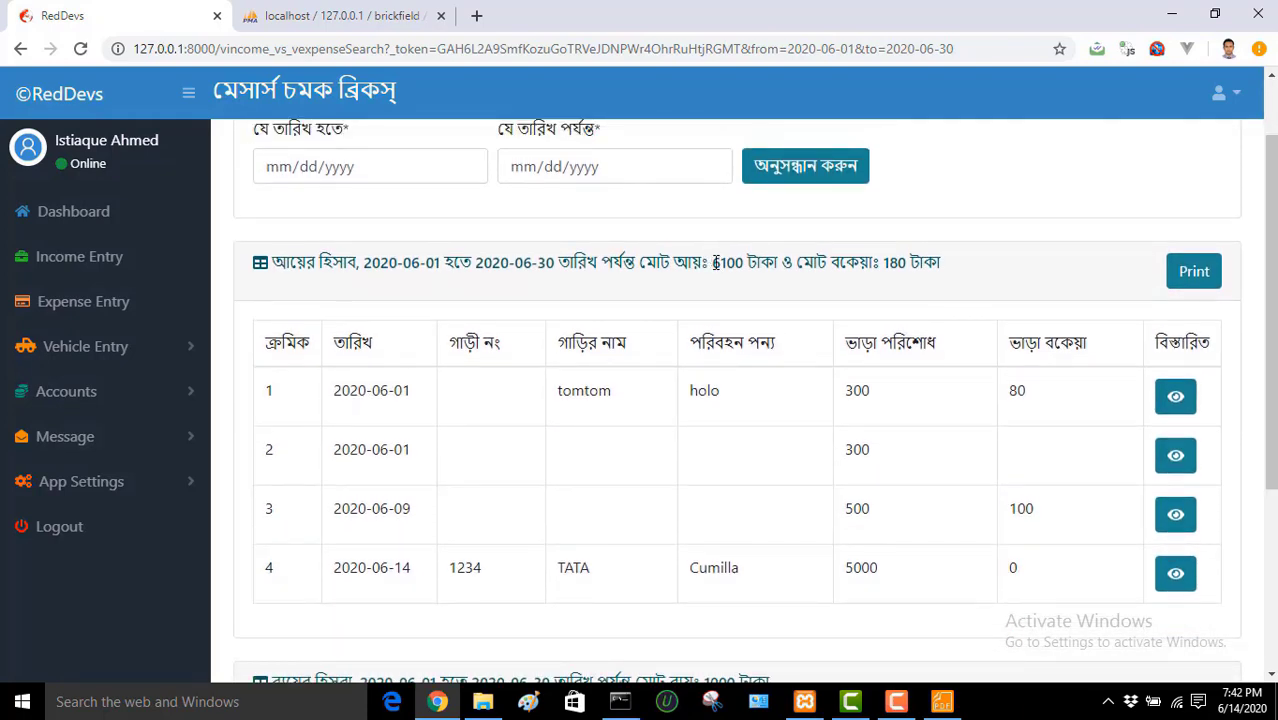
{"action": "left_click_drag", "start_coordinate": [716, 263], "coordinate": [938, 265]}
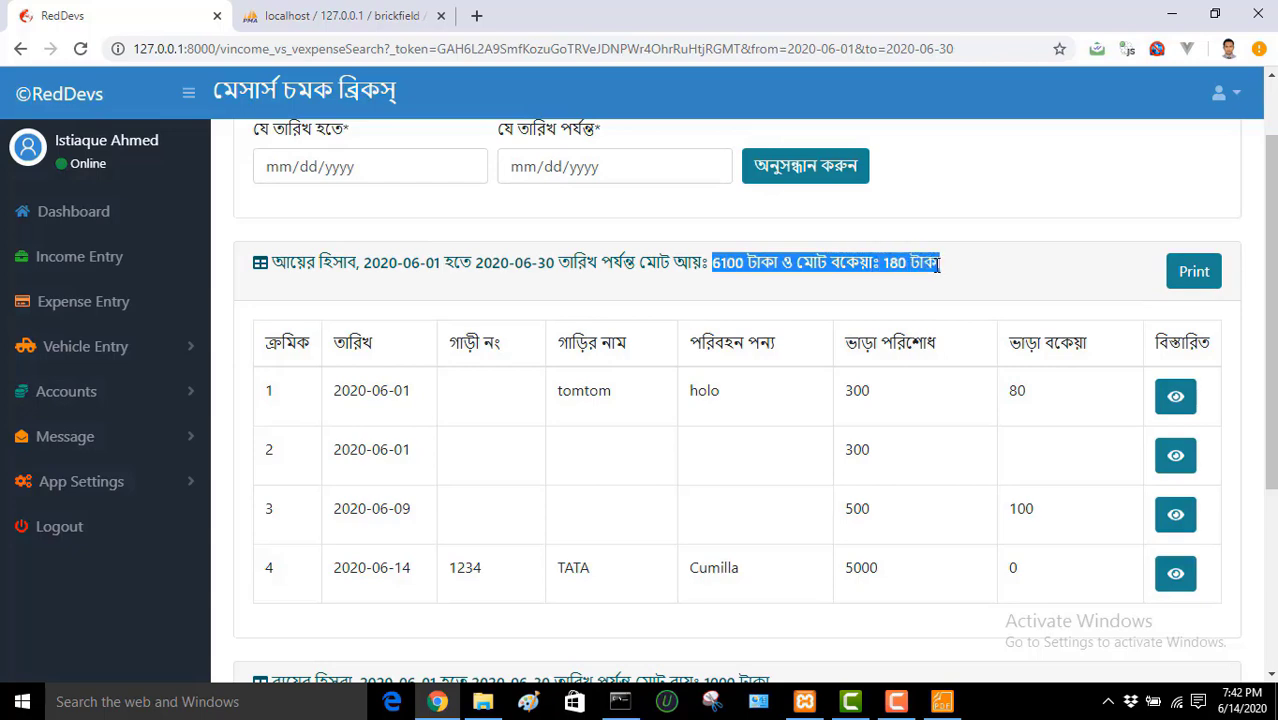
{"action": "scroll", "coordinate": [737, 400], "scroll_direction": "down", "scroll_amount": 4}
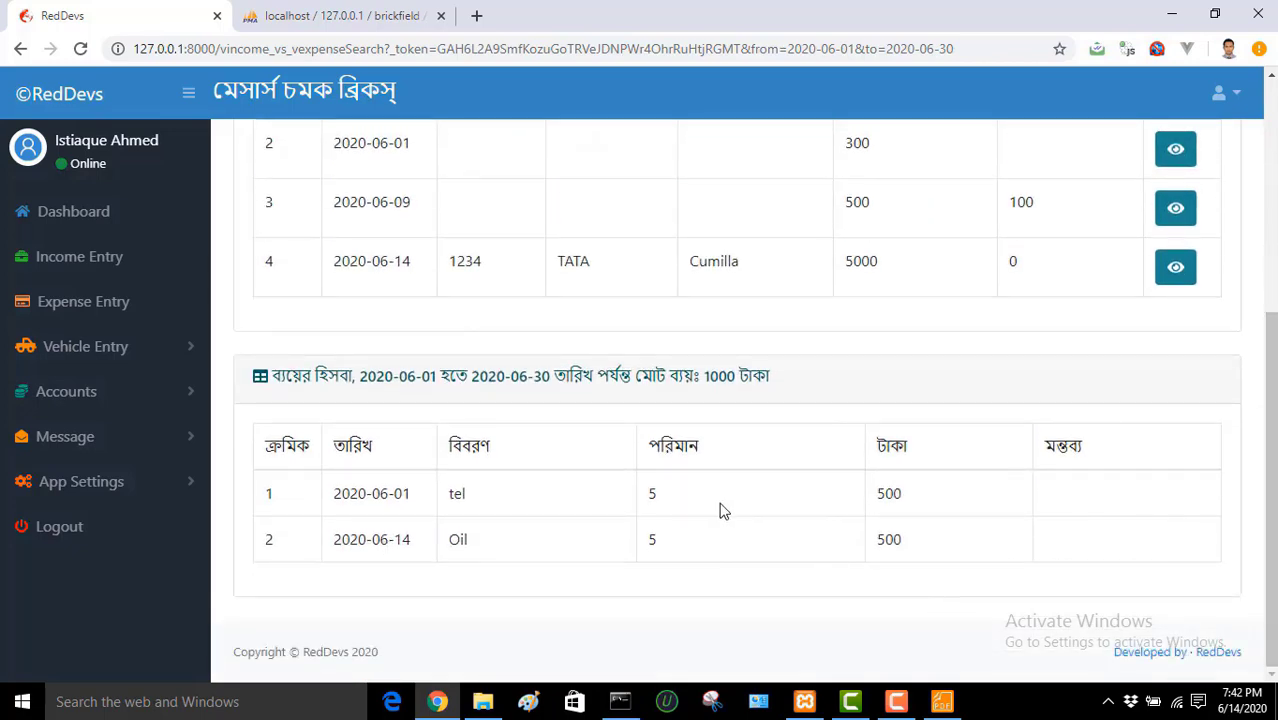
{"action": "left_click_drag", "start_coordinate": [1272, 455], "coordinate": [1274, 228]}
{"action": "left_click", "coordinate": [1100, 220]}
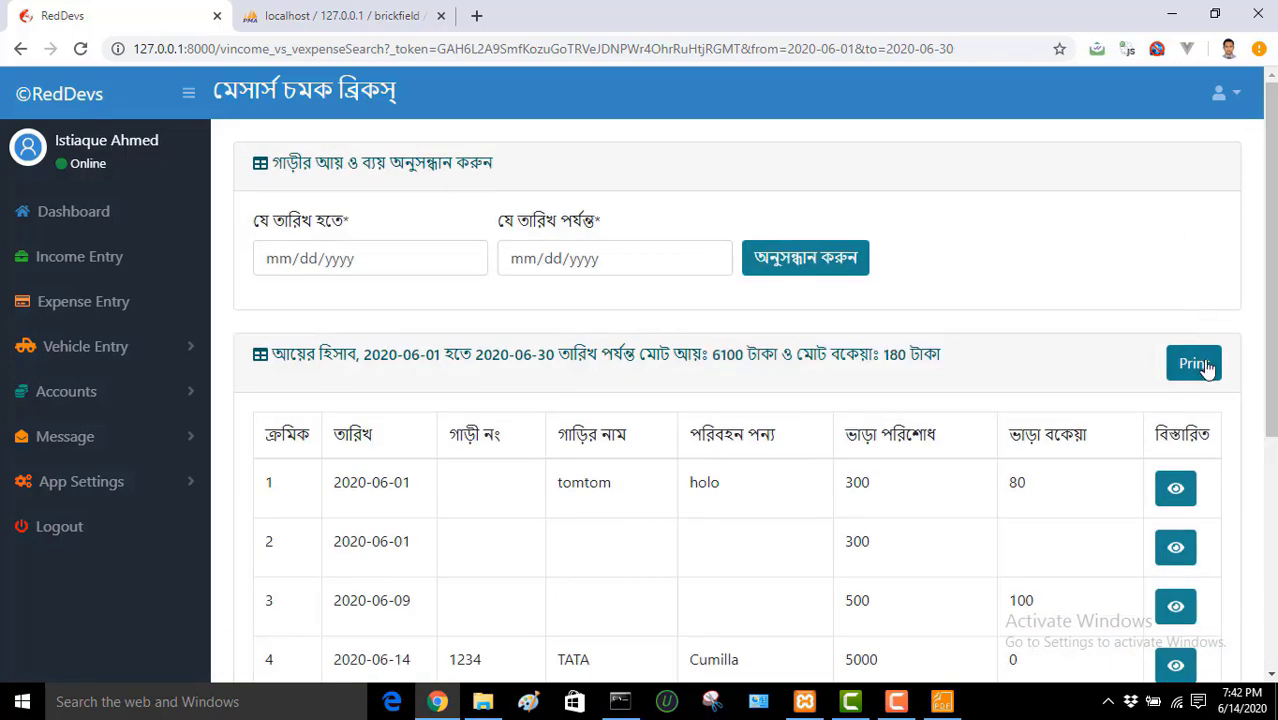
{"action": "left_click", "coordinate": [1195, 365]}
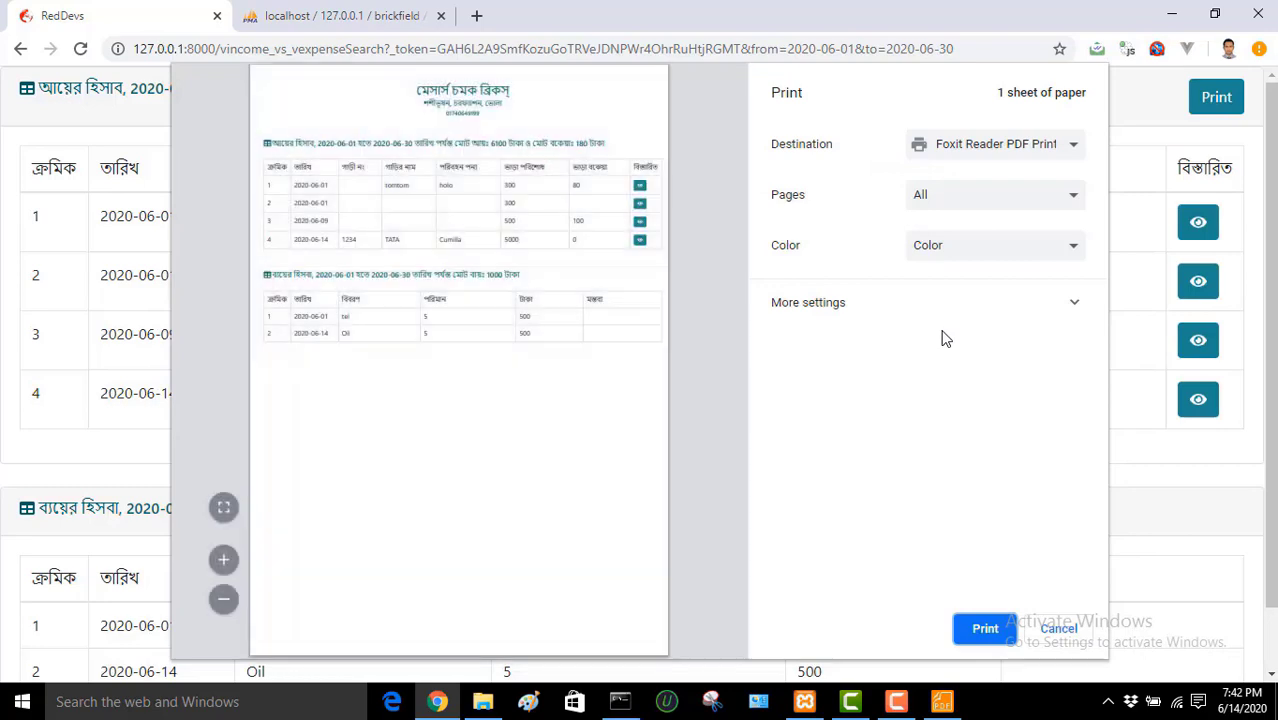
{"action": "left_click", "coordinate": [1060, 628]}
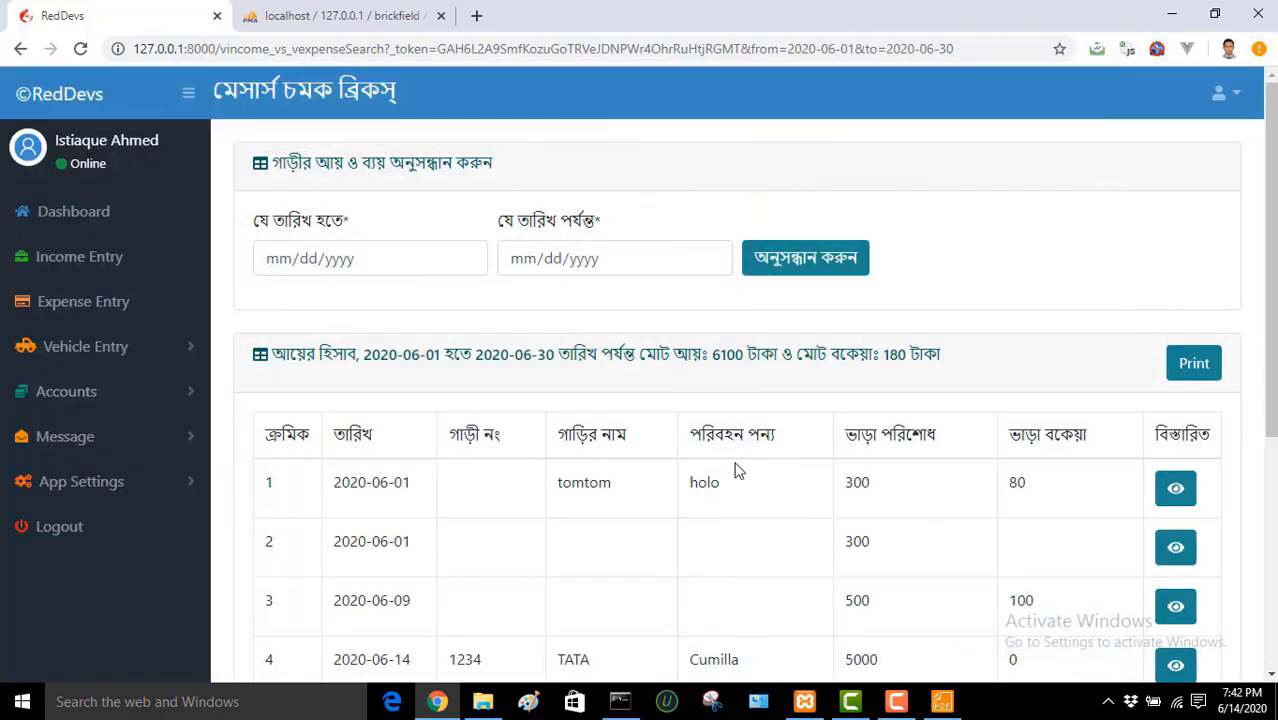
Step: Expand and collapse the Vehicle Entry and Message sidebar menus
{"action": "left_click", "coordinate": [146, 349]}
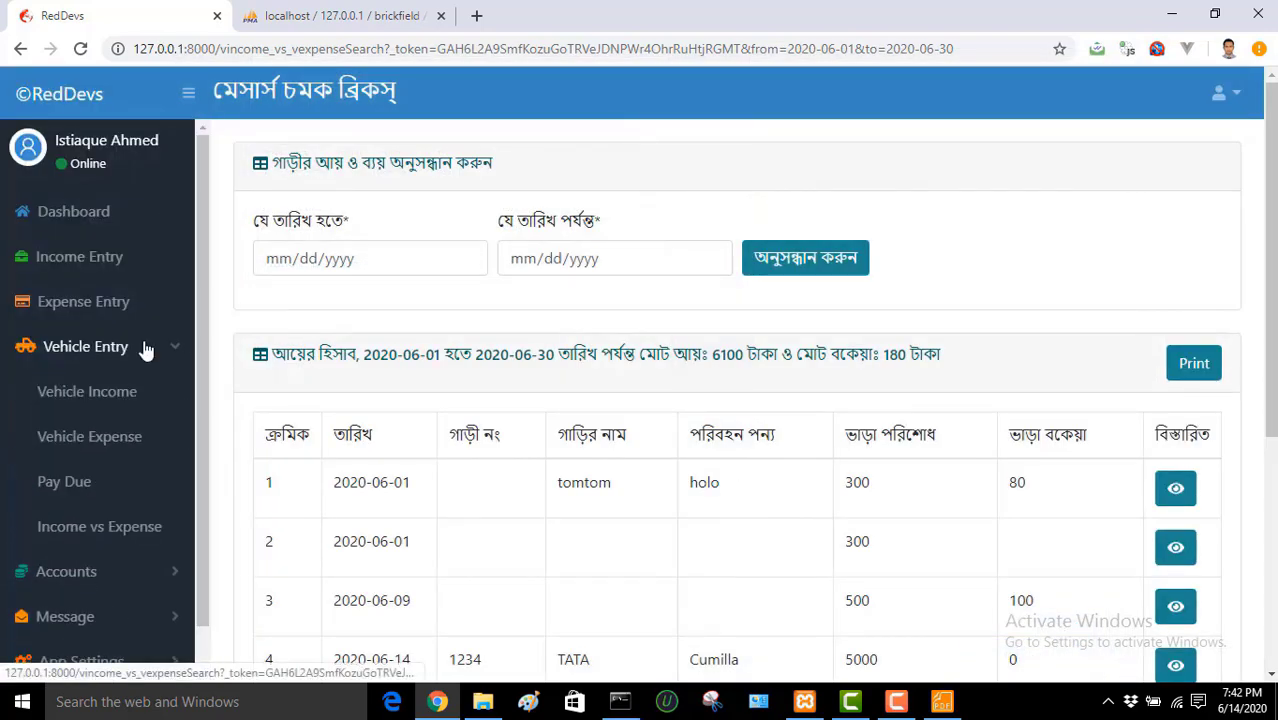
{"action": "left_click", "coordinate": [146, 349]}
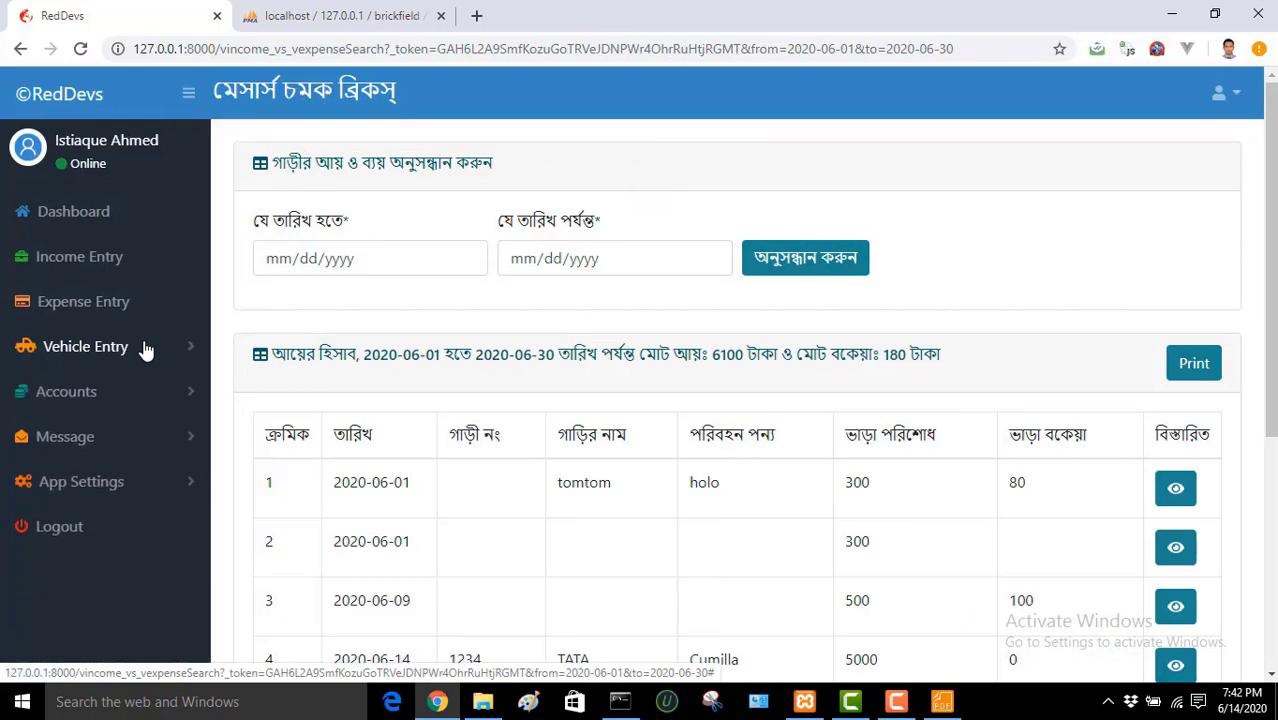
{"action": "left_click", "coordinate": [87, 446]}
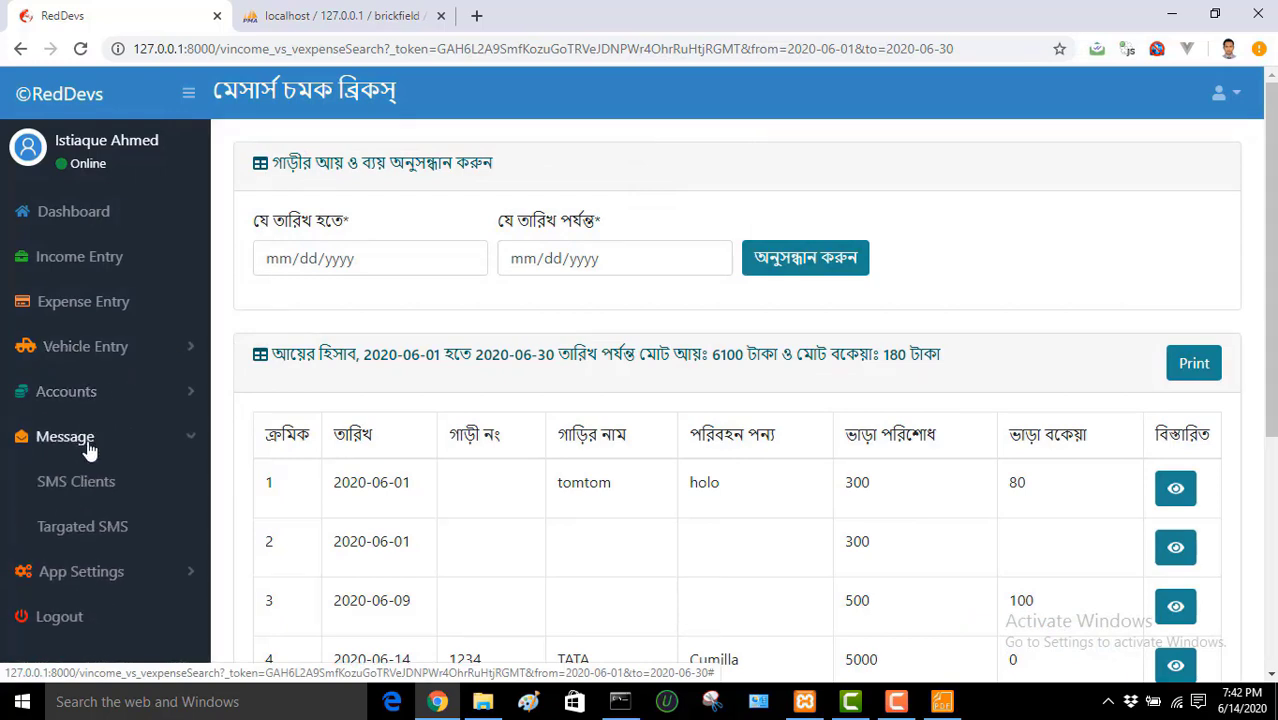
{"action": "left_click", "coordinate": [88, 447]}
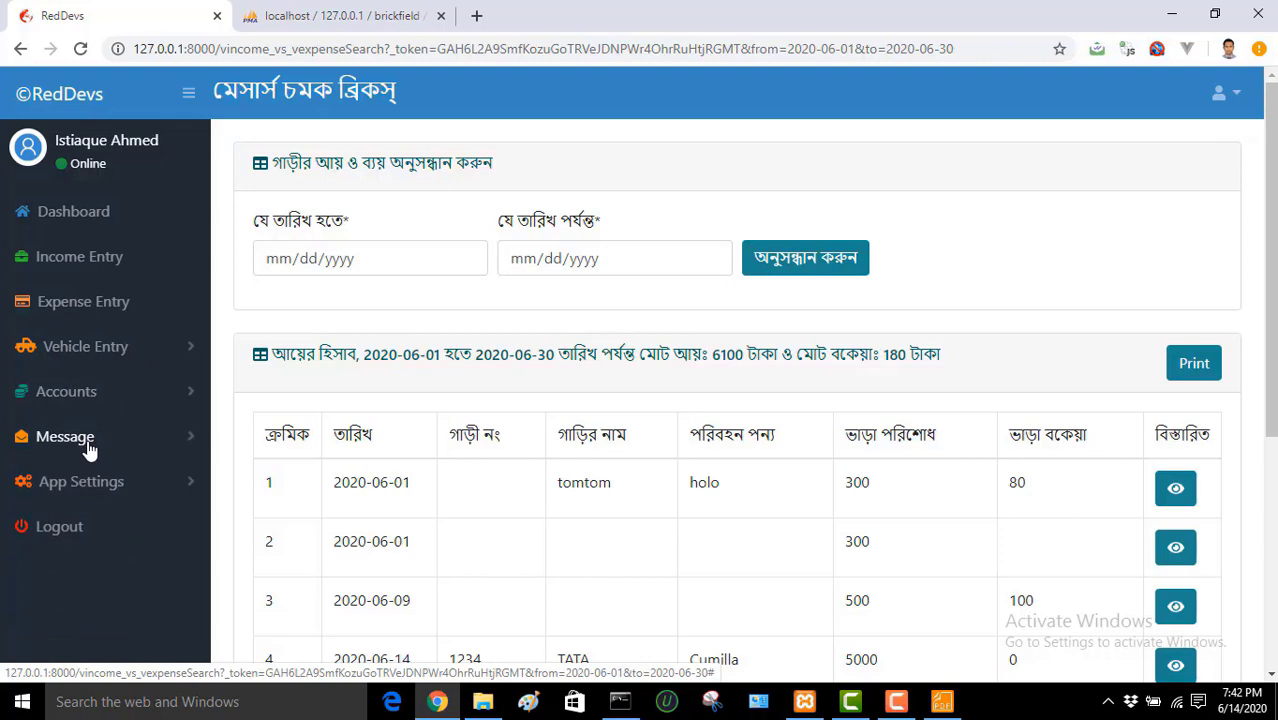
{"action": "left_click", "coordinate": [88, 447]}
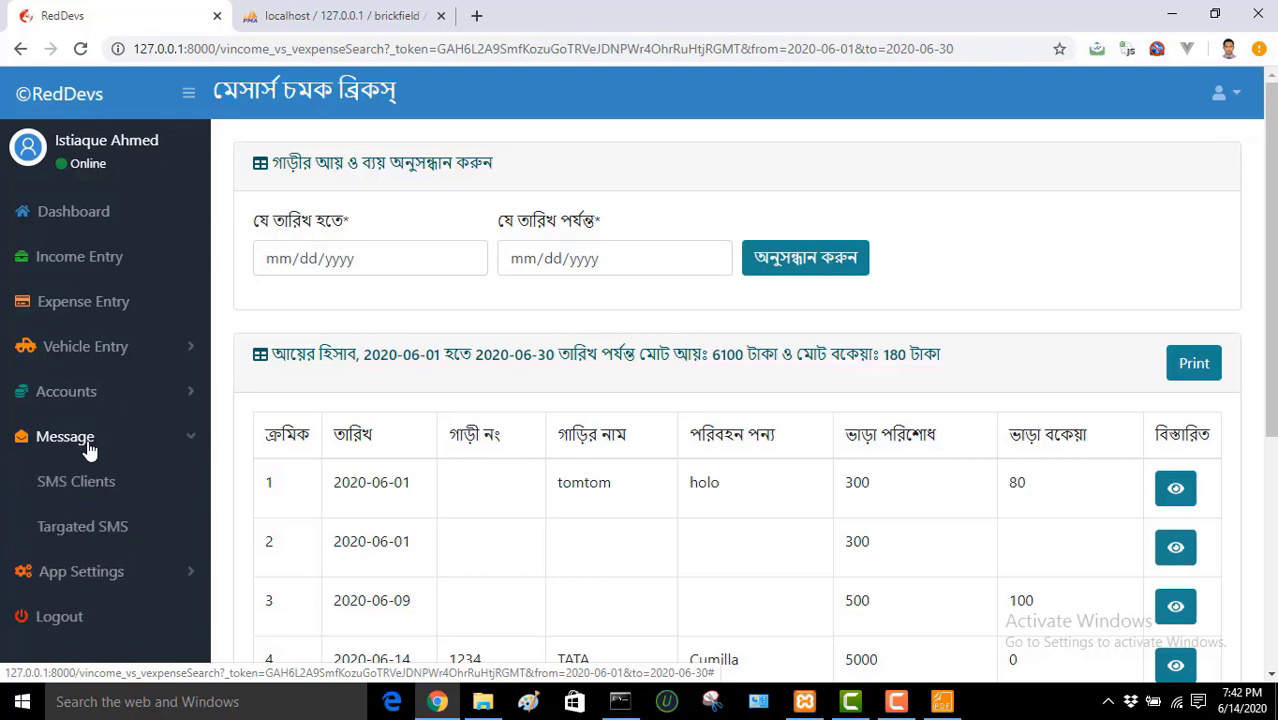
{"action": "left_click", "coordinate": [88, 447]}
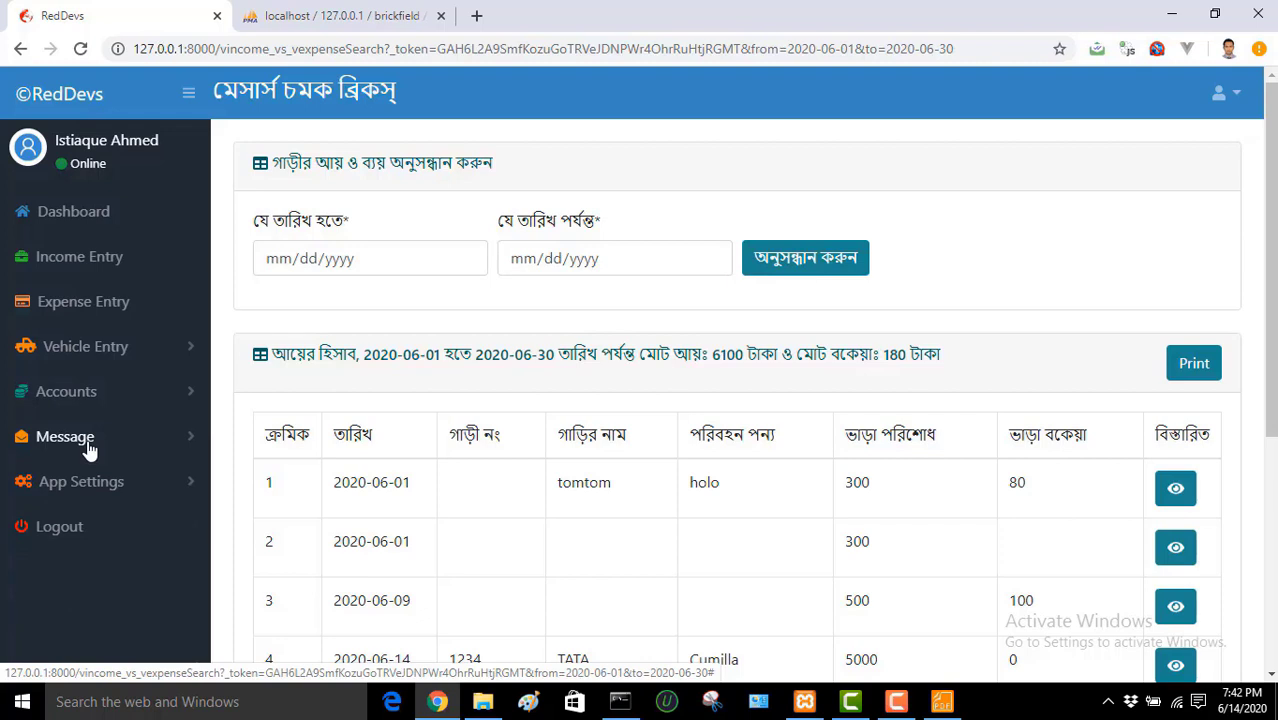
{"action": "left_click", "coordinate": [88, 447]}
{"action": "left_click", "coordinate": [88, 447]}
Step: Open App Settings > Change Password and try the new and re-enter password fields
{"action": "left_click", "coordinate": [102, 484]}
{"action": "left_click_drag", "start_coordinate": [204, 383], "coordinate": [204, 485]}
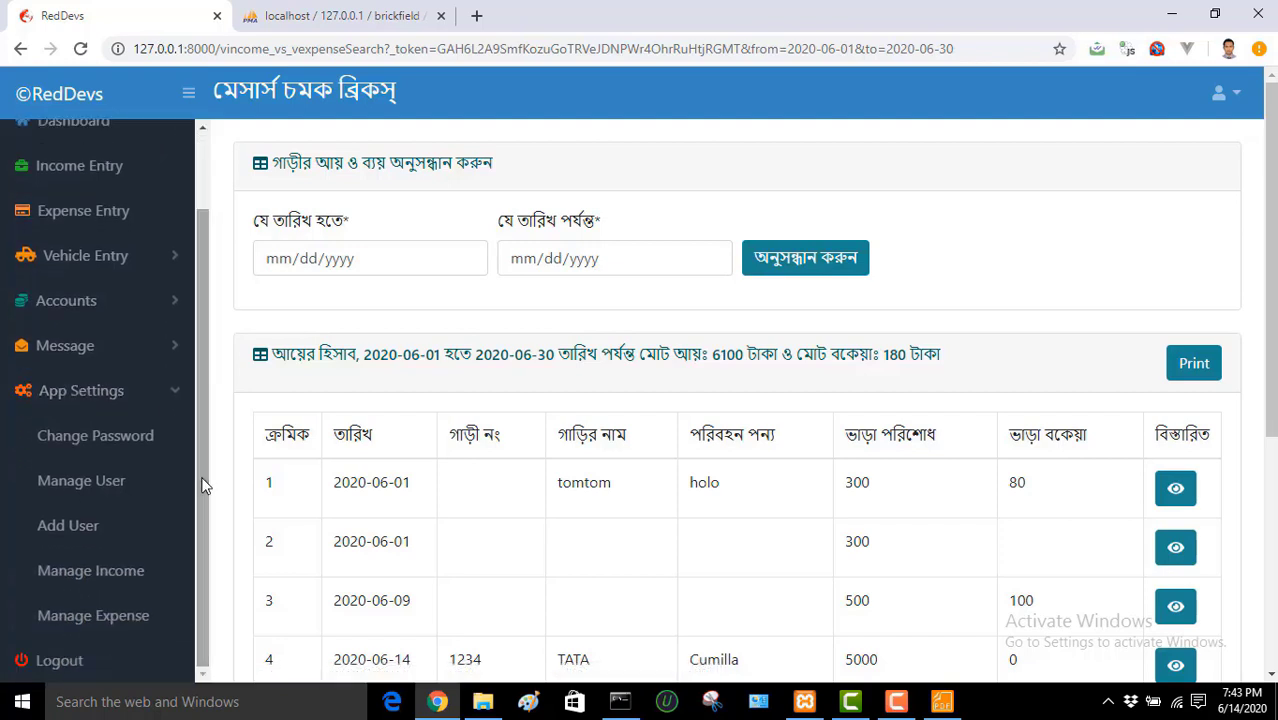
{"action": "left_click", "coordinate": [138, 444]}
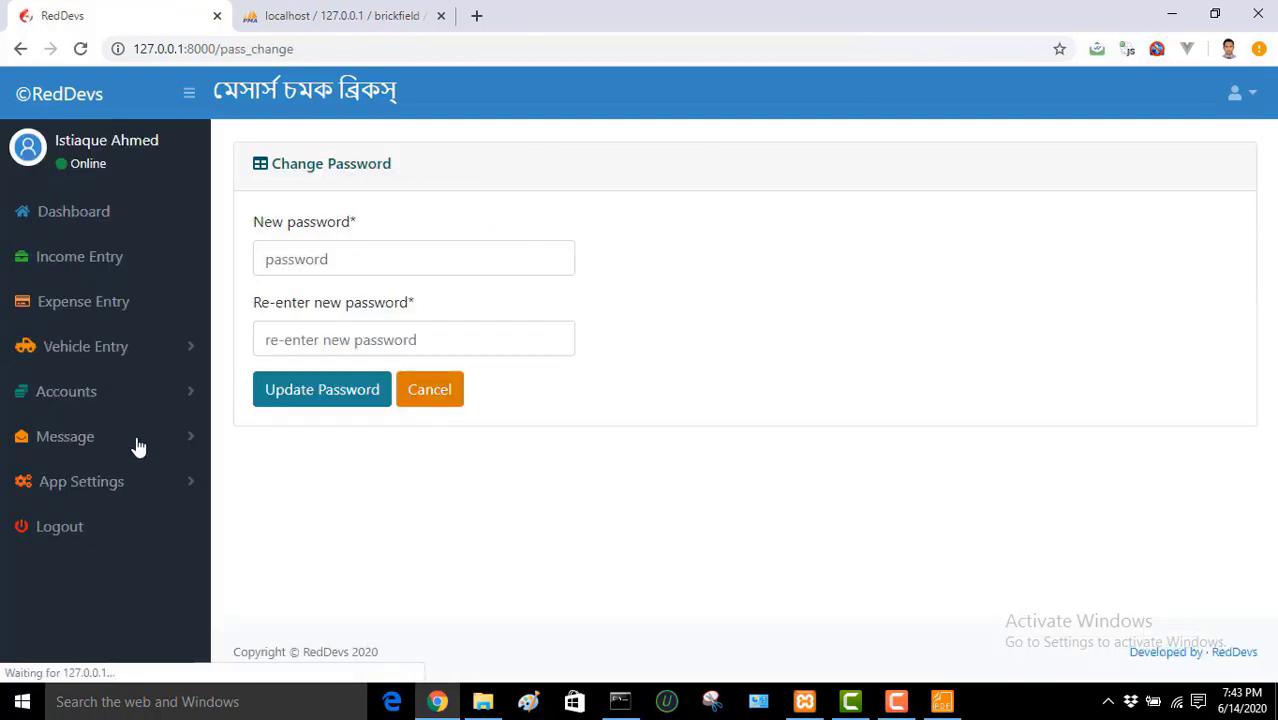
{"action": "left_click", "coordinate": [357, 256]}
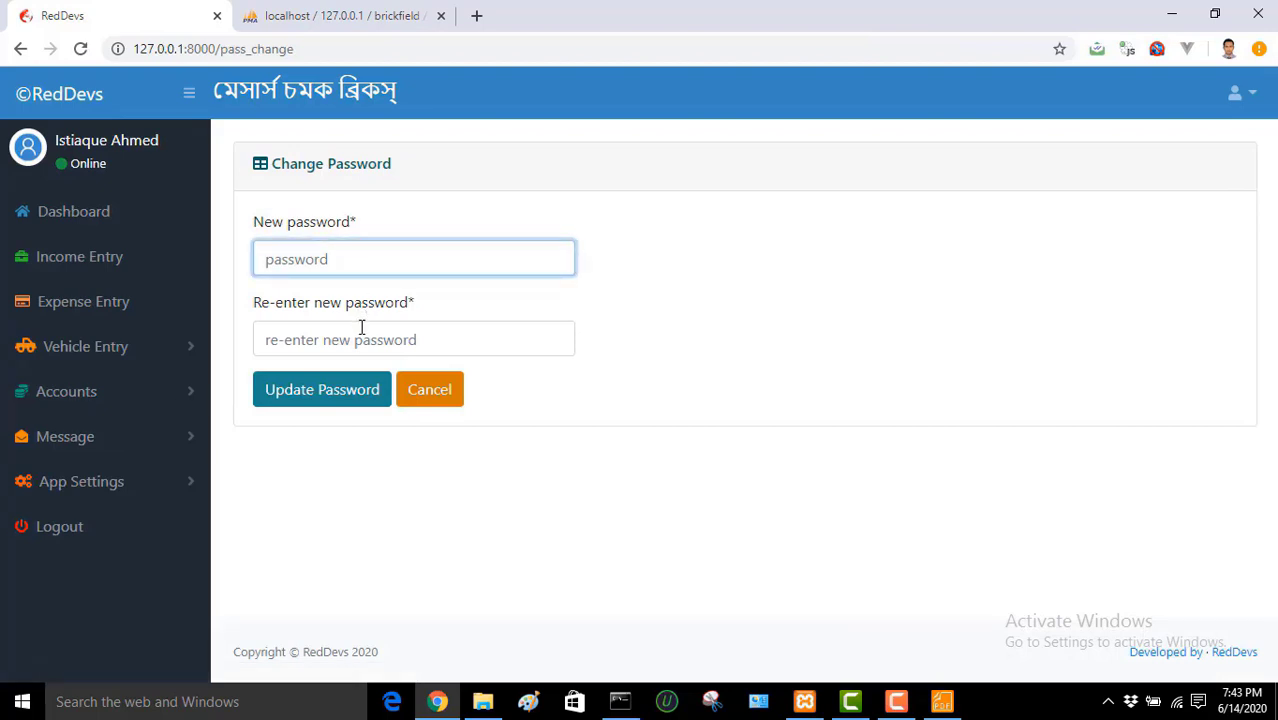
{"action": "left_click", "coordinate": [361, 330]}
{"action": "left_click", "coordinate": [402, 259]}
{"action": "left_click", "coordinate": [413, 333]}
{"action": "left_click", "coordinate": [445, 262]}
{"action": "left_click", "coordinate": [108, 484]}
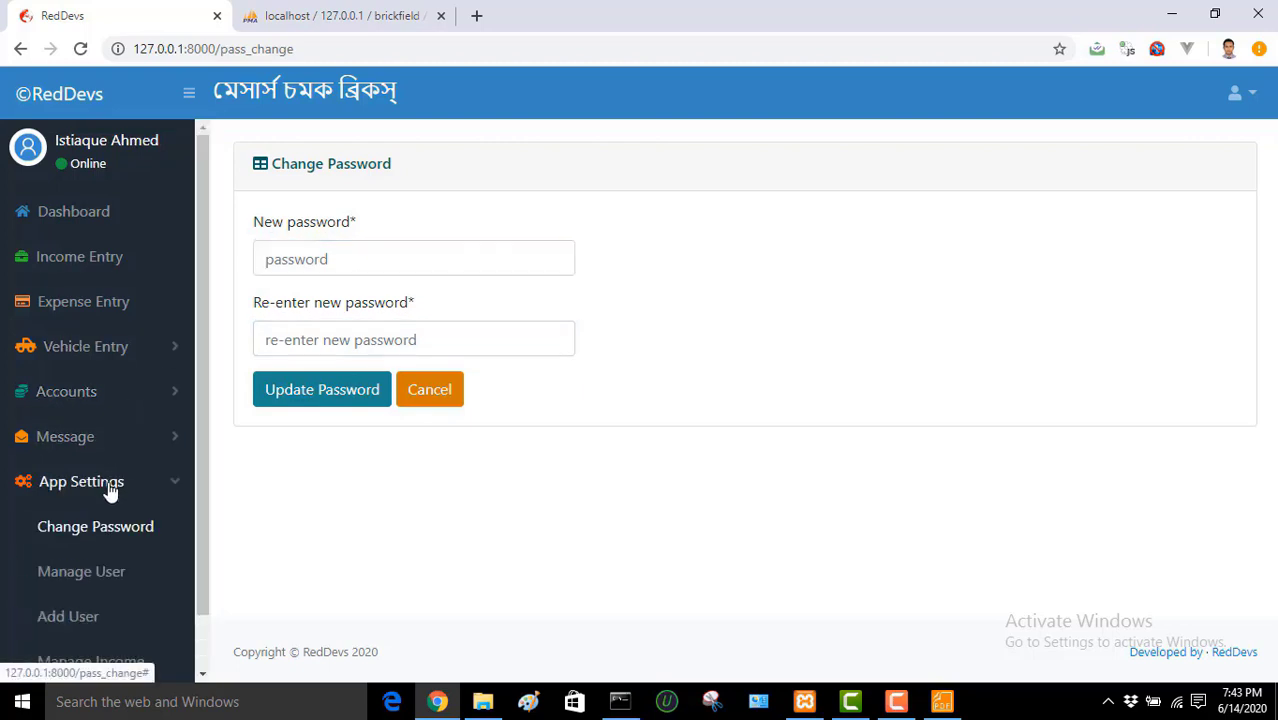
Step: Open Manage User, view the test user's edit page, and return to the list
{"action": "left_click", "coordinate": [101, 578]}
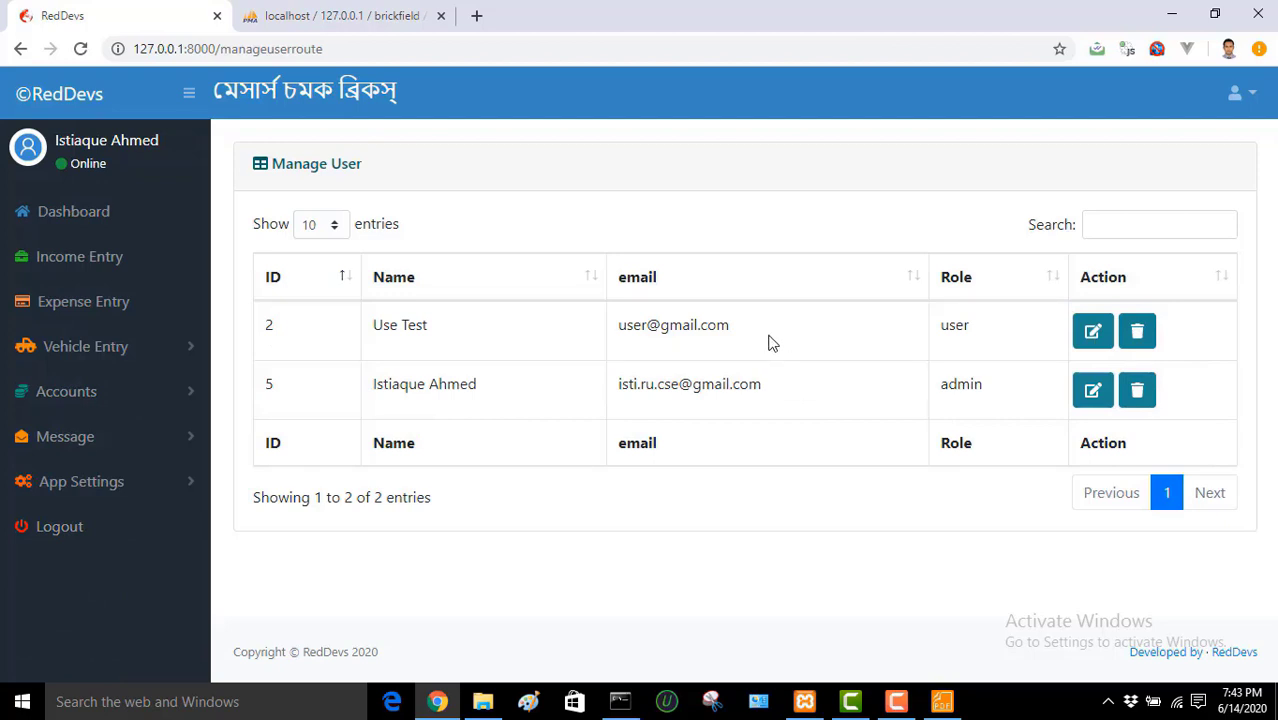
{"action": "left_click", "coordinate": [1093, 332]}
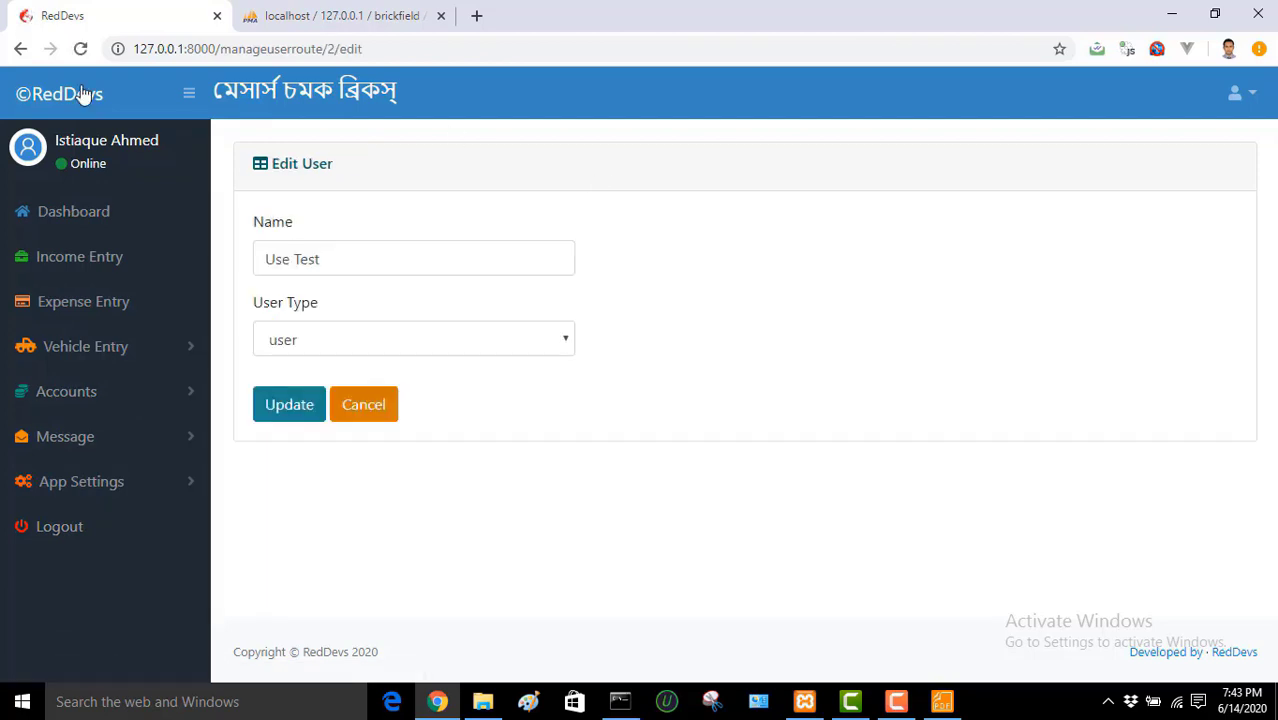
{"action": "left_click", "coordinate": [21, 50]}
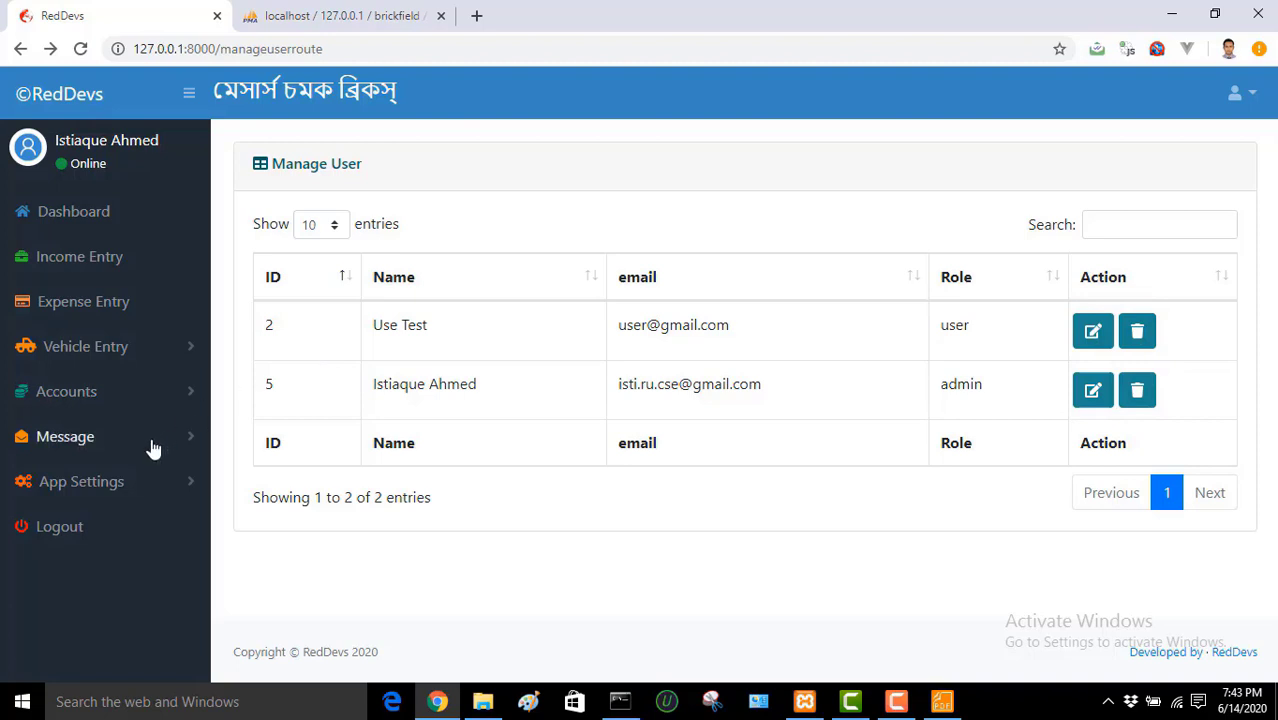
{"action": "left_click", "coordinate": [118, 486]}
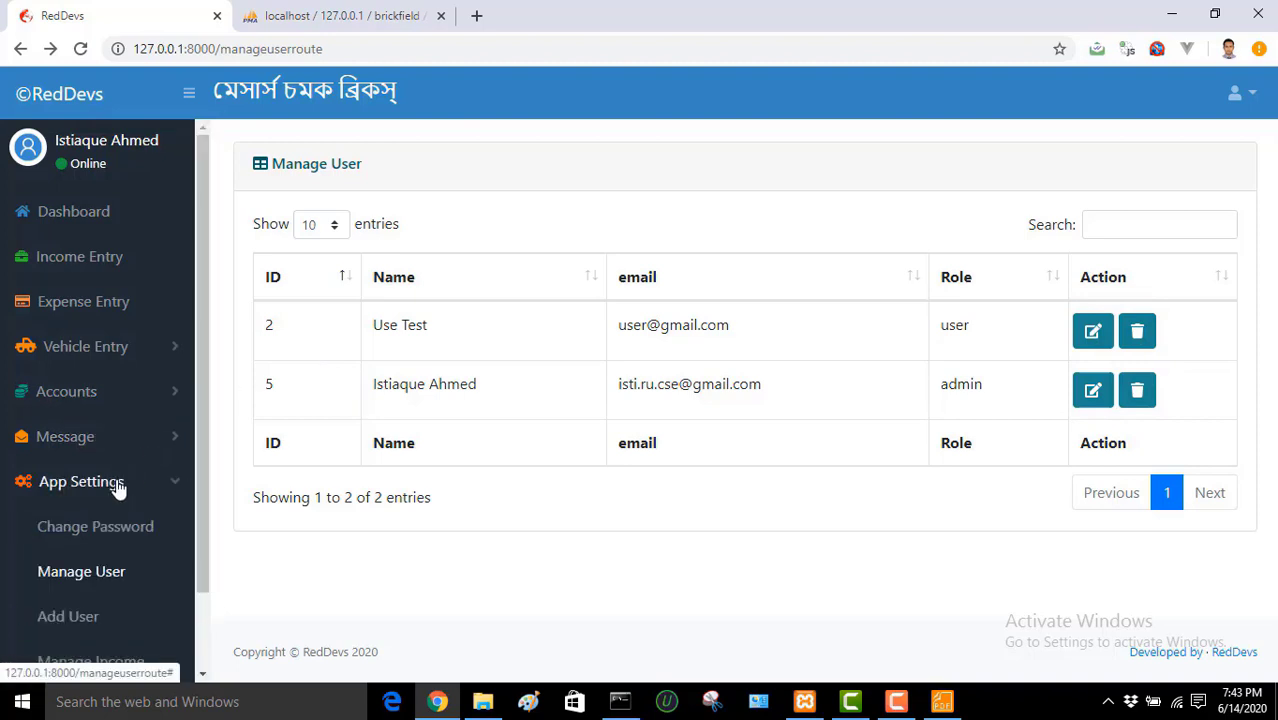
Step: Open Add User and enter the new user's name and e-mail address
{"action": "left_click", "coordinate": [88, 620]}
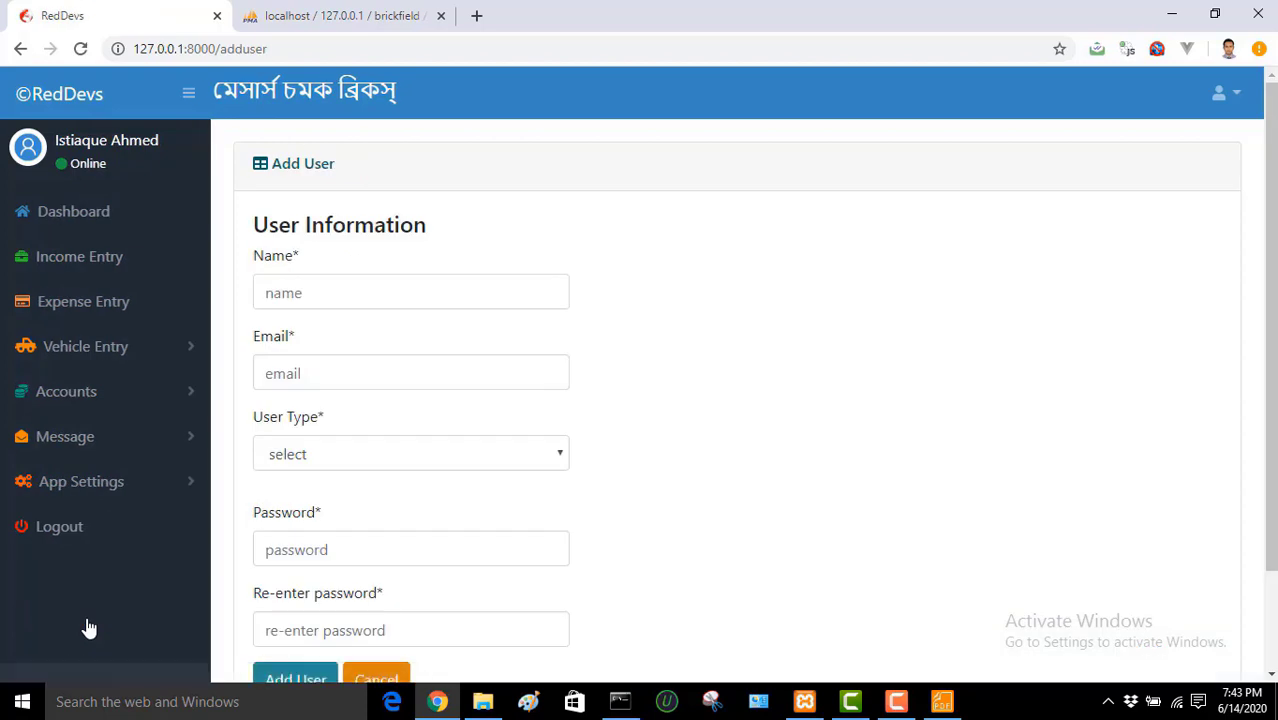
{"action": "scroll", "coordinate": [1271, 290], "scroll_direction": "down", "scroll_amount": 1}
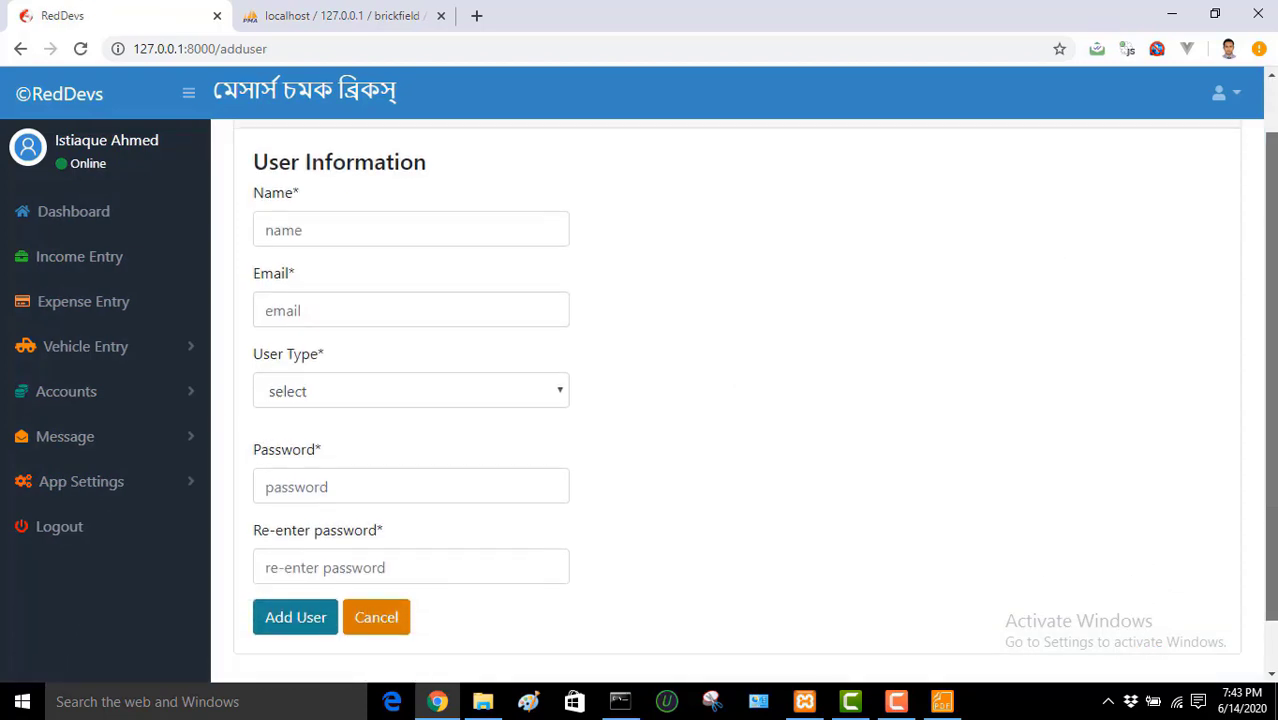
{"action": "left_click", "coordinate": [459, 220]}
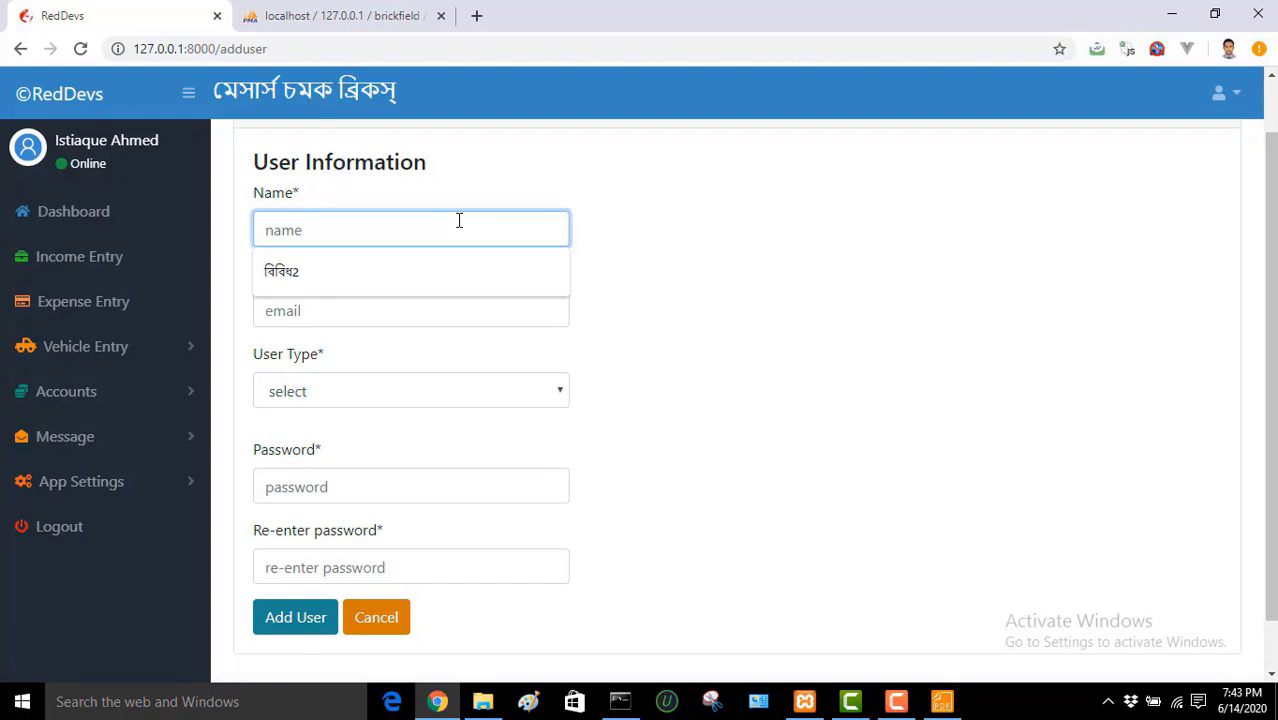
{"action": "type", "text": "Ra"}
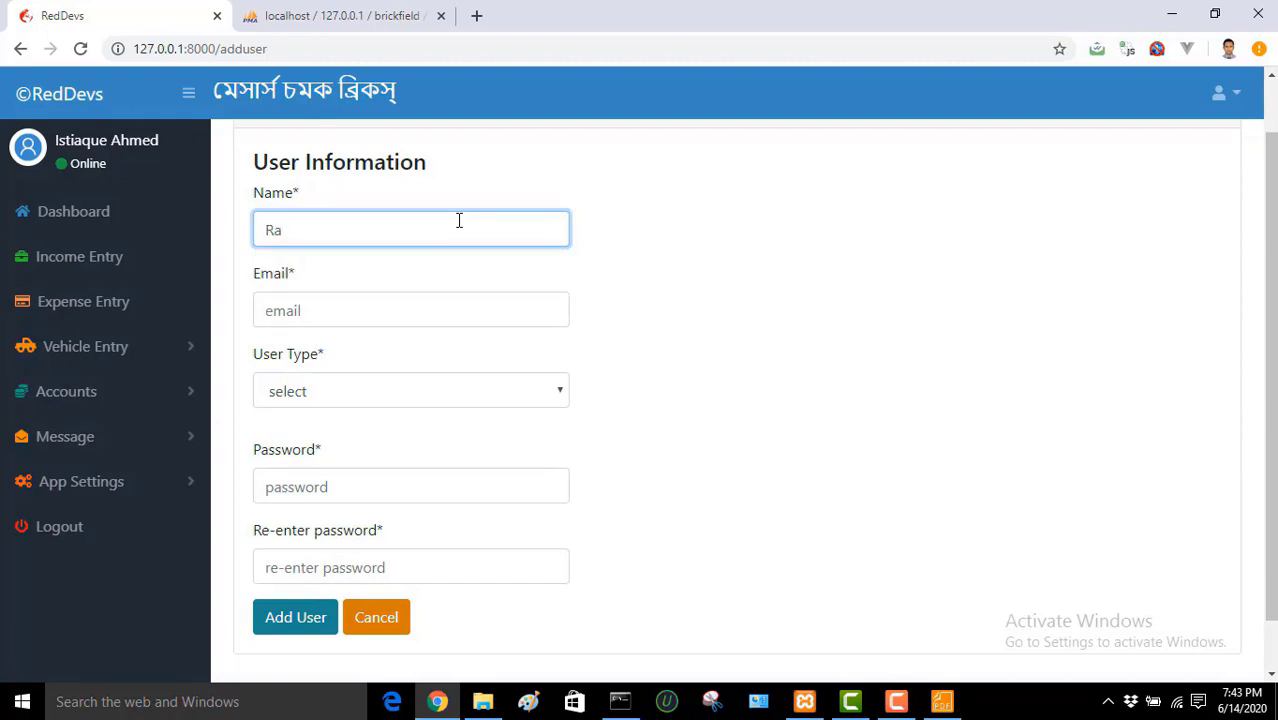
{"action": "type", "text": "him"}
{"action": "left_click", "coordinate": [419, 308]}
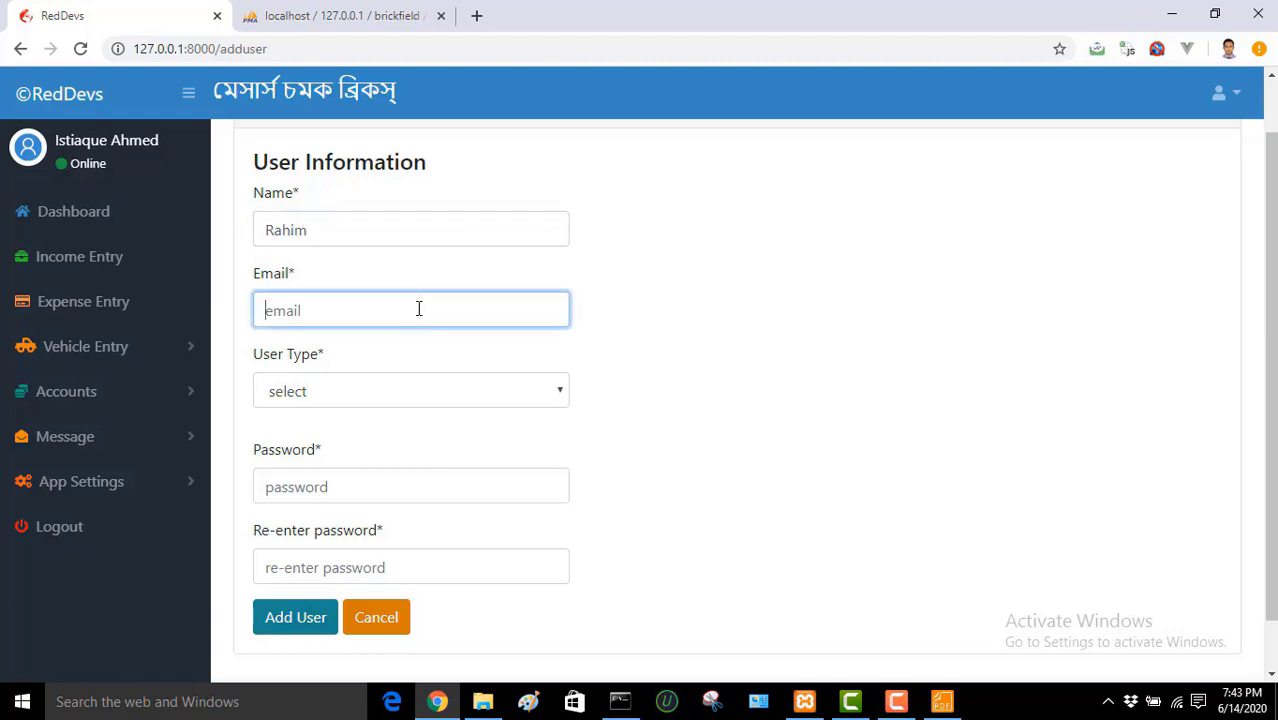
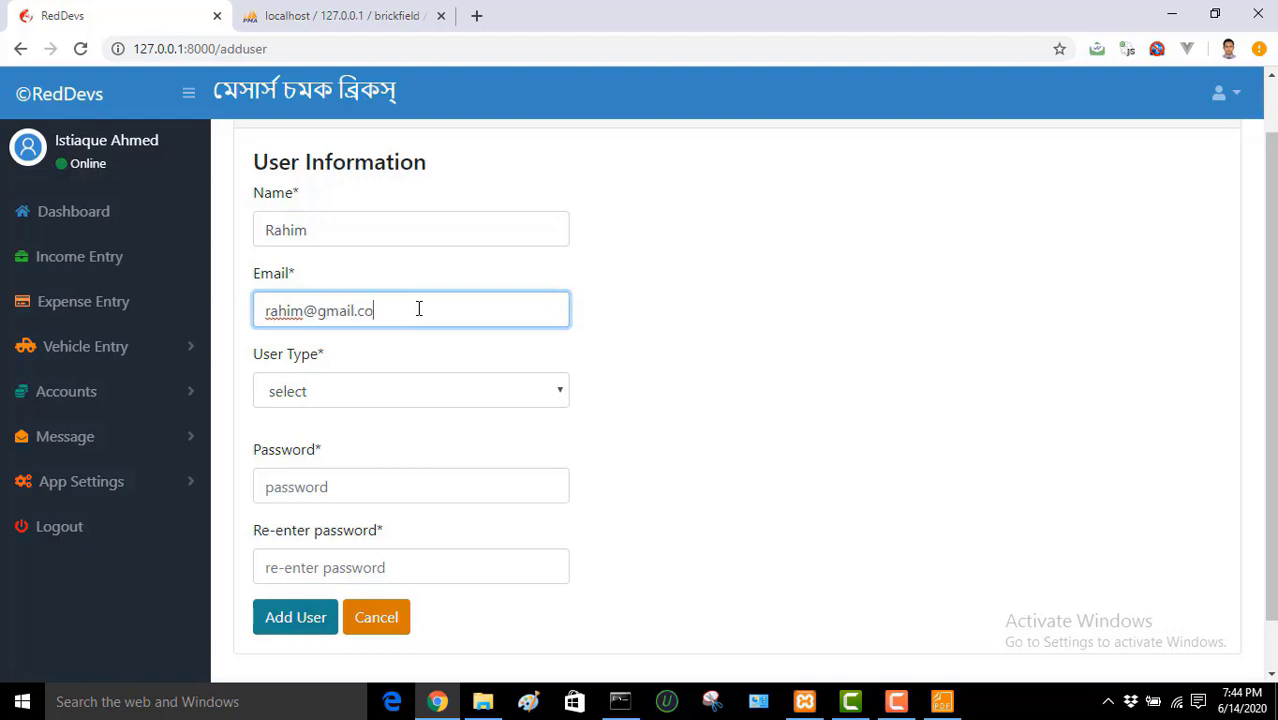
Step: Set user type to User, enter and confirm a password, and create the account
{"action": "left_click", "coordinate": [422, 394]}
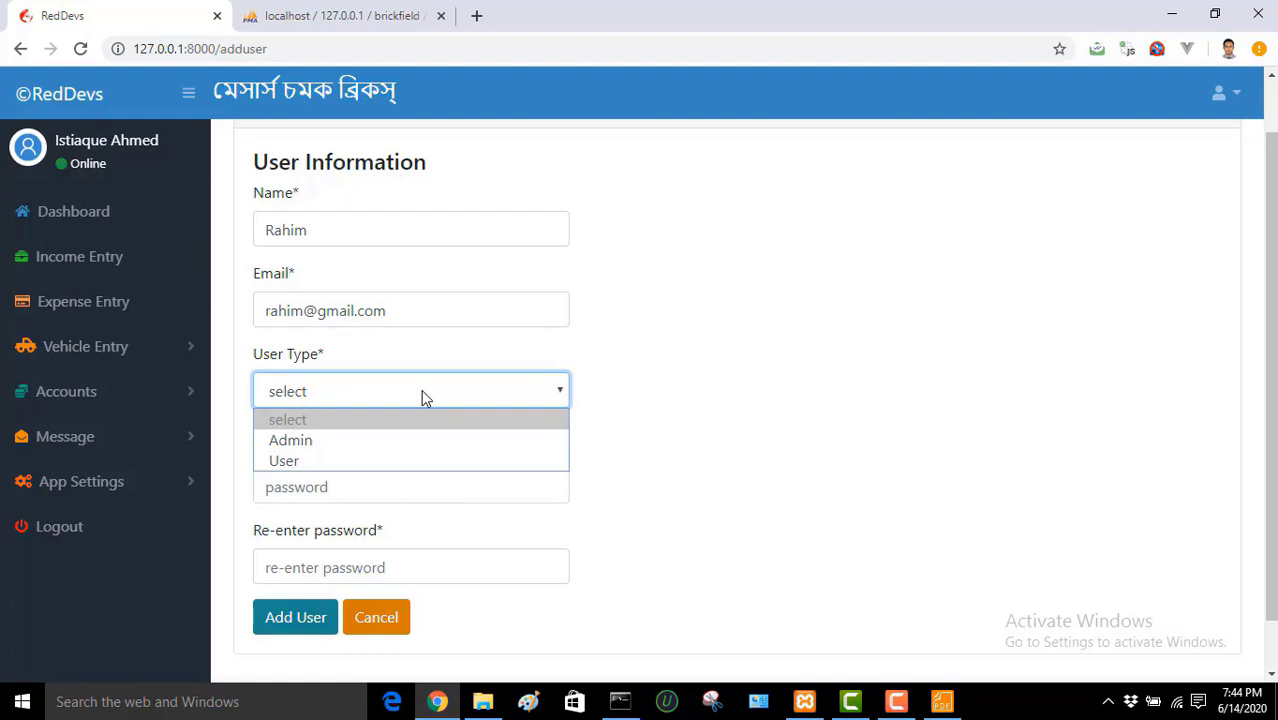
{"action": "left_click", "coordinate": [389, 461]}
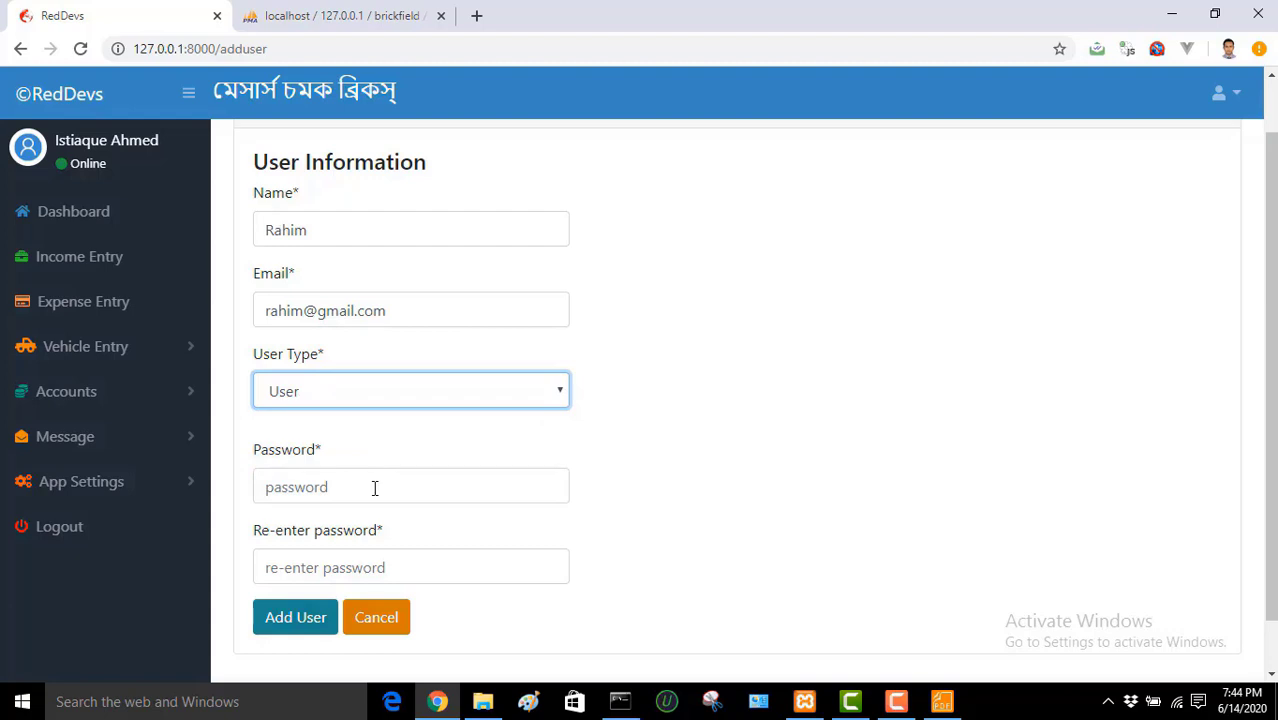
{"action": "left_click", "coordinate": [374, 487]}
{"action": "type", "text": "1"}
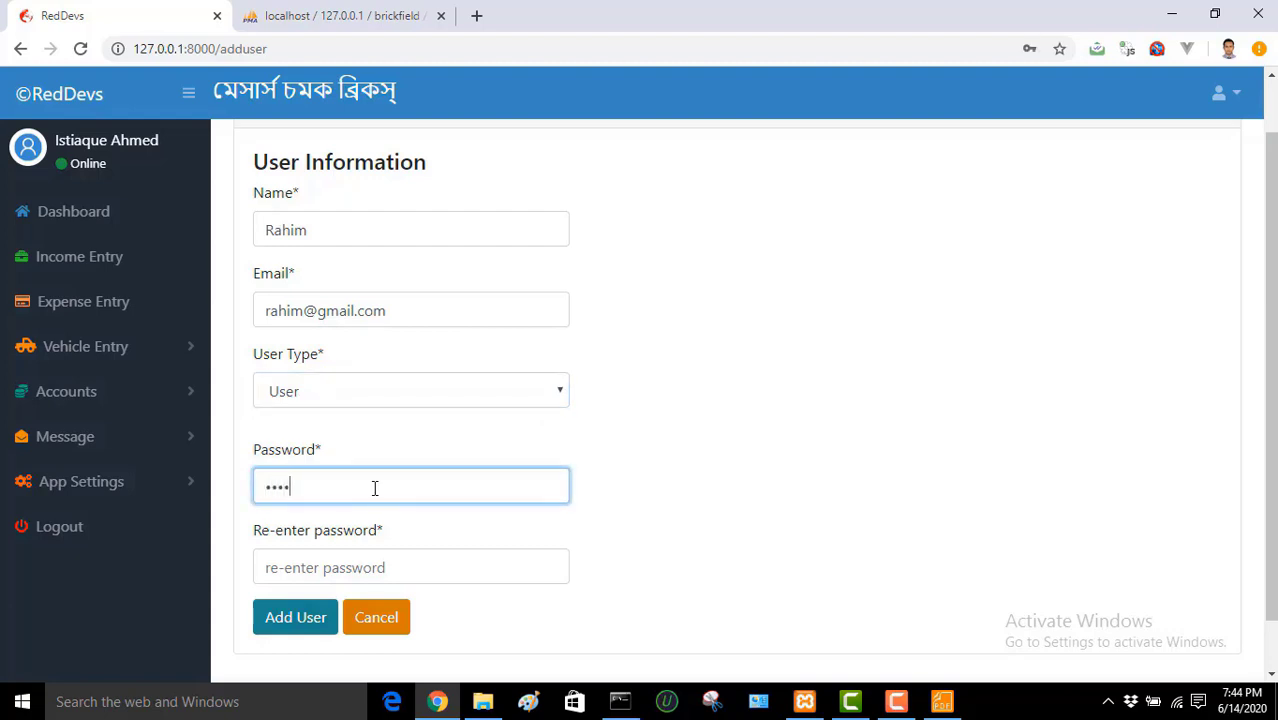
{"action": "left_click", "coordinate": [357, 551]}
{"action": "type", "text": "1"}
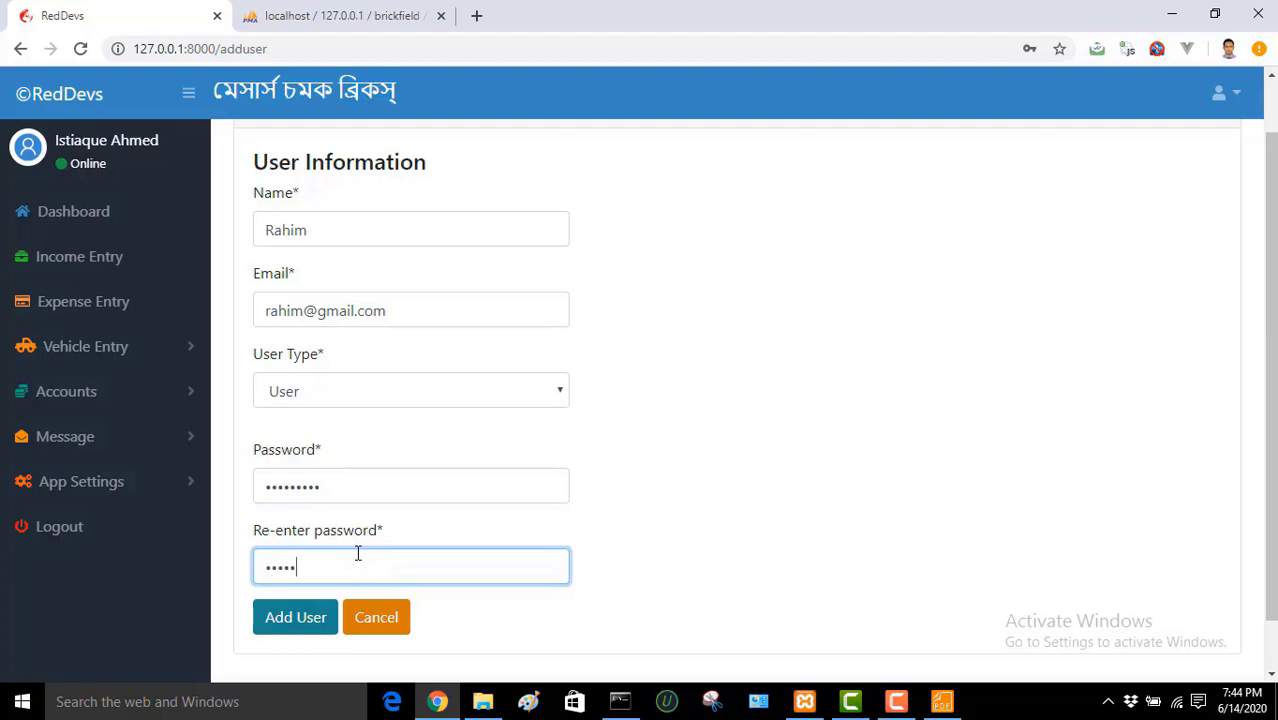
{"action": "left_click", "coordinate": [322, 617]}
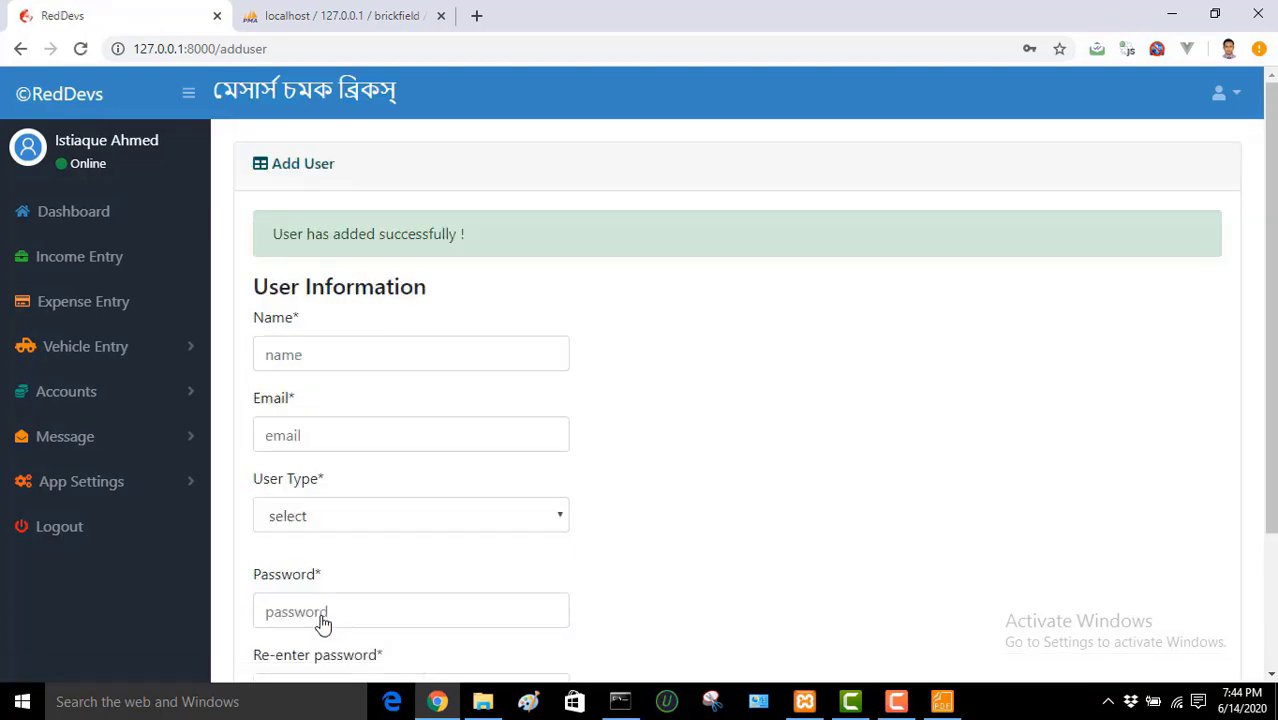
Step: Review the three users and their roles in Manage User, then log out to the login page
{"action": "left_click", "coordinate": [105, 485]}
{"action": "left_click", "coordinate": [88, 571]}
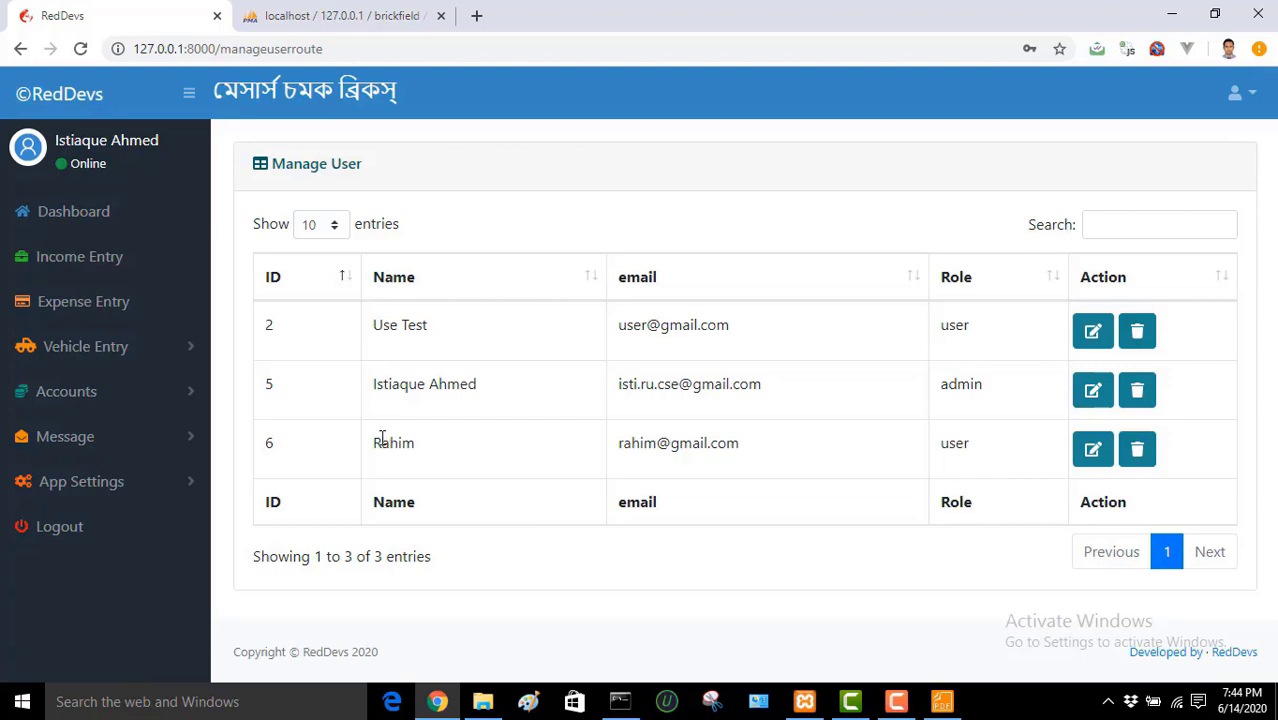
{"action": "left_click_drag", "start_coordinate": [373, 440], "coordinate": [981, 448]}
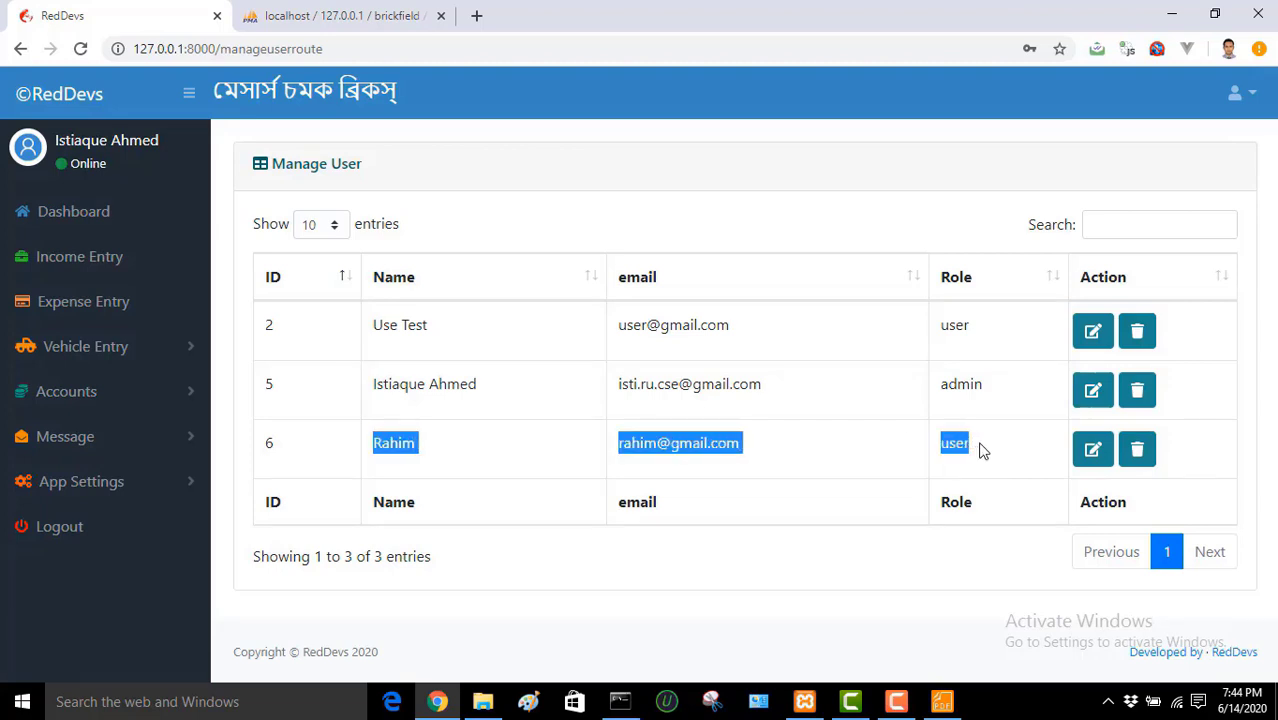
{"action": "left_click_drag", "start_coordinate": [1008, 381], "coordinate": [350, 392]}
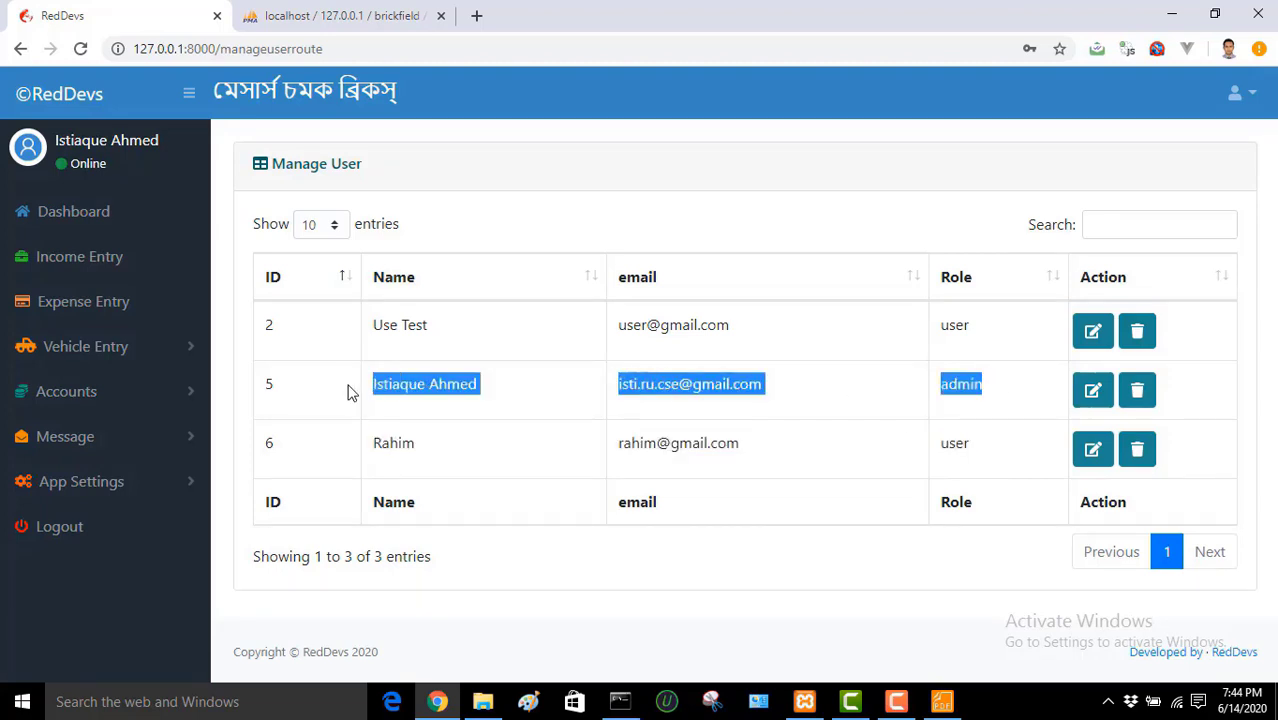
{"action": "left_click", "coordinate": [80, 510]}
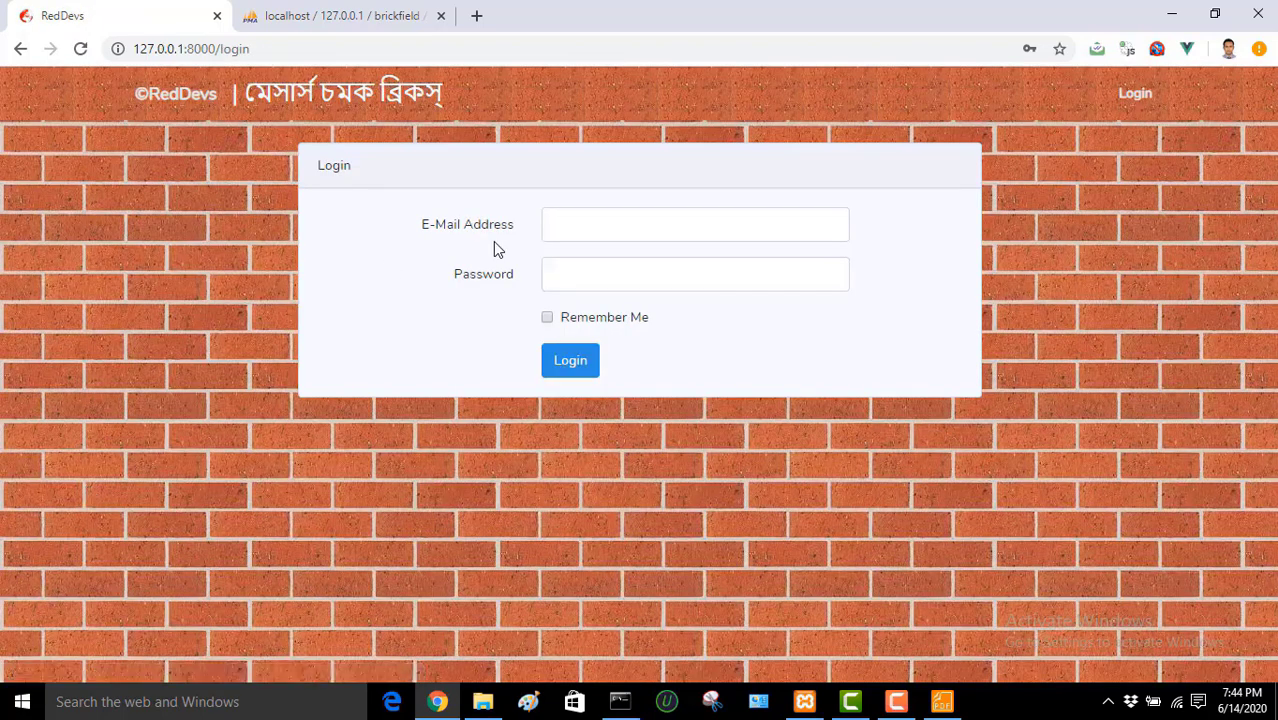
{"action": "left_click", "coordinate": [622, 233]}
Step: Sign back in with the saved admin e-mail and the account password
{"action": "left_click", "coordinate": [622, 265]}
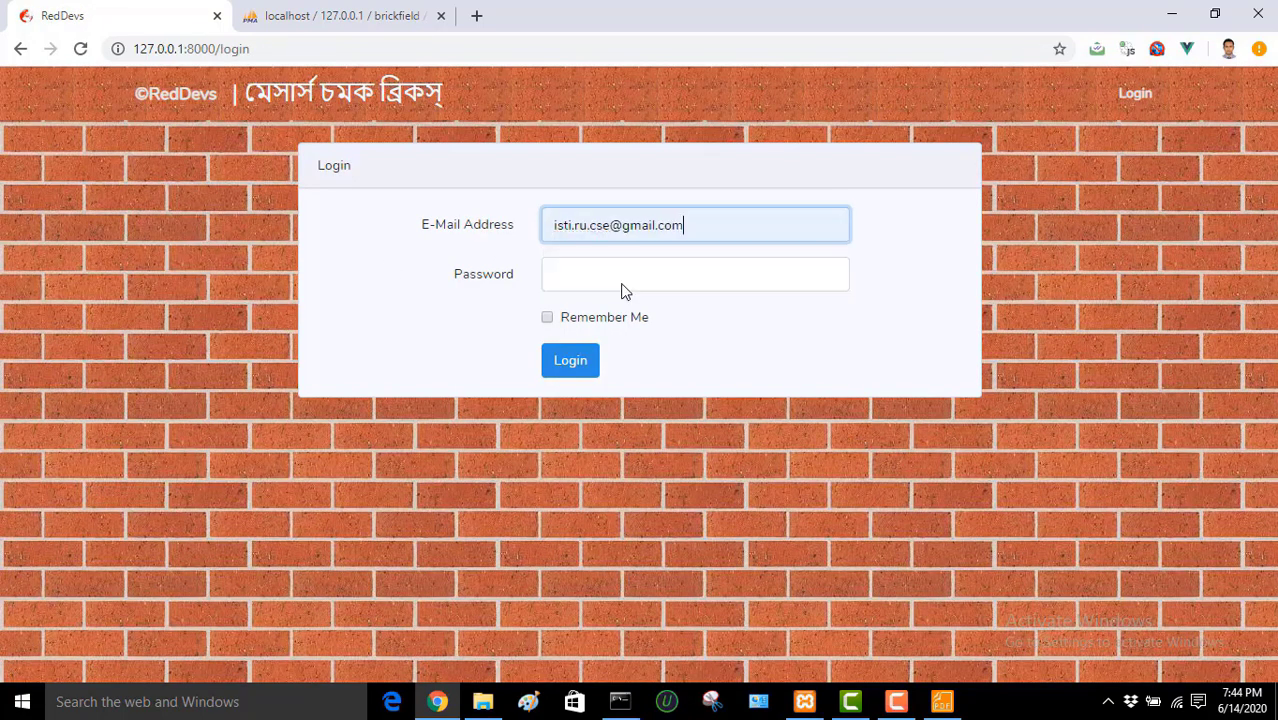
{"action": "left_click", "coordinate": [619, 285]}
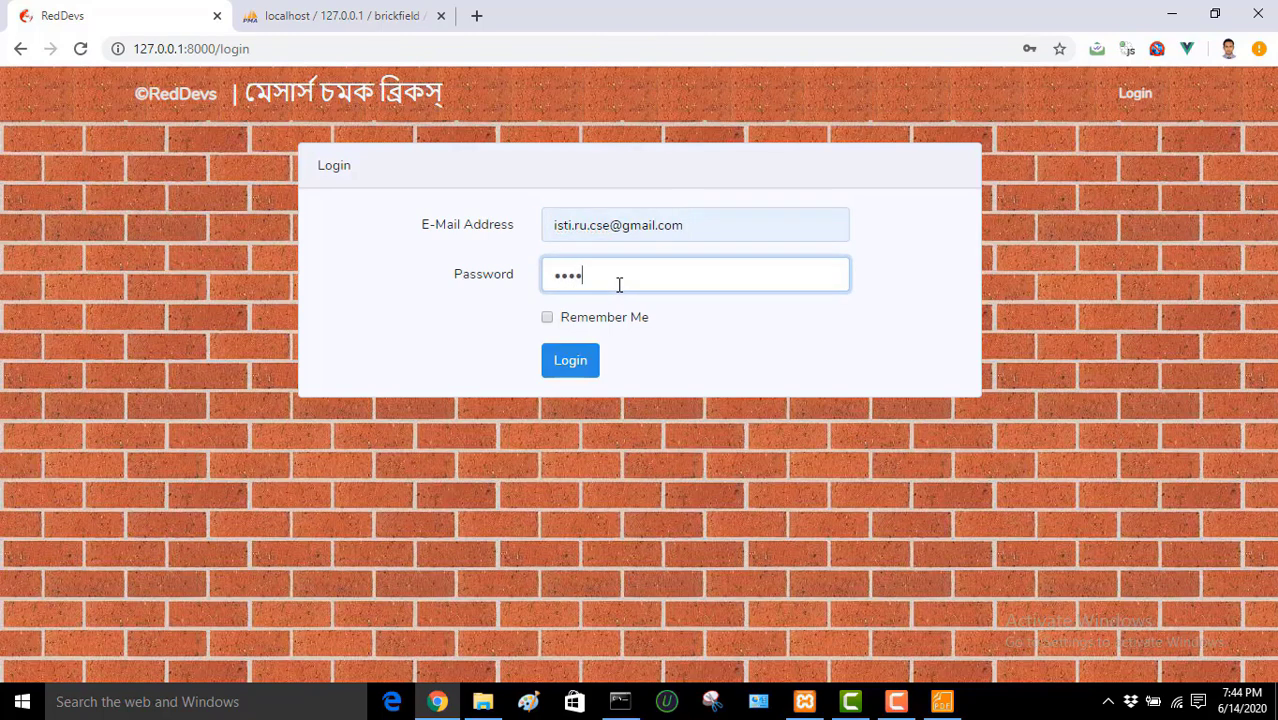
{"action": "left_click", "coordinate": [570, 366]}
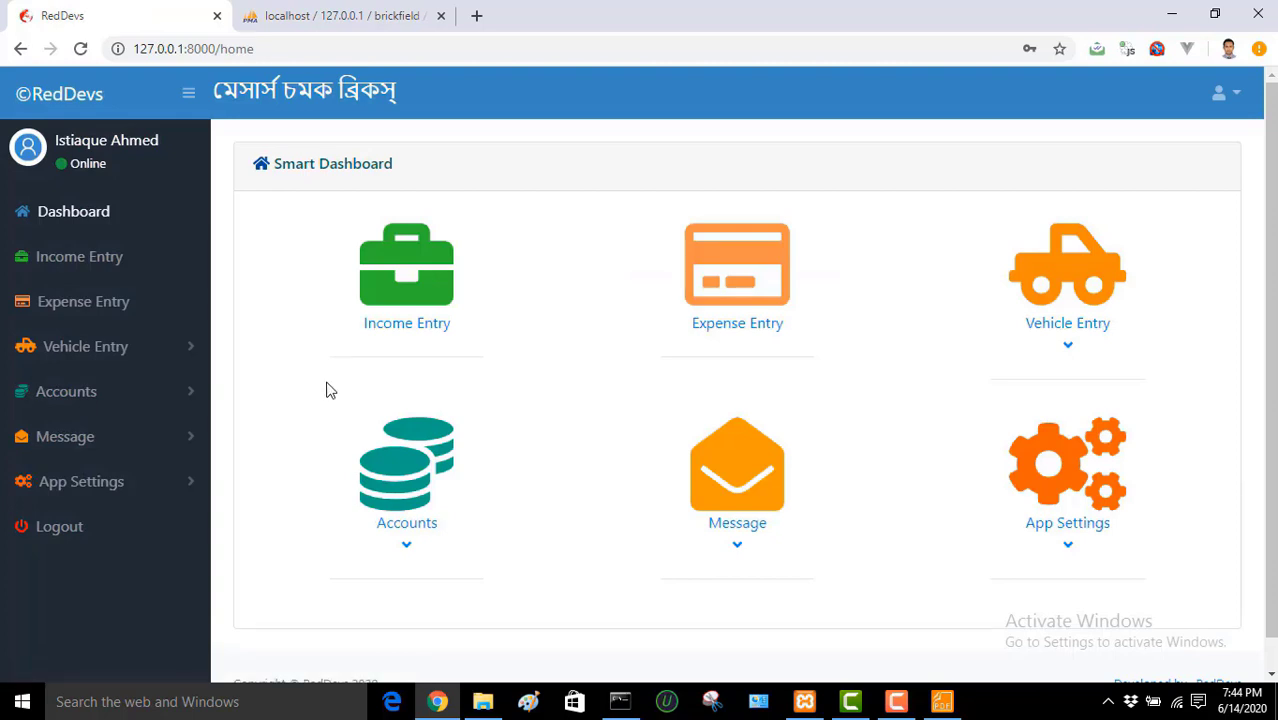
Step: Open the Manage Income page under App Settings
{"action": "left_click", "coordinate": [112, 483]}
{"action": "left_click_drag", "start_coordinate": [201, 410], "coordinate": [198, 518]}
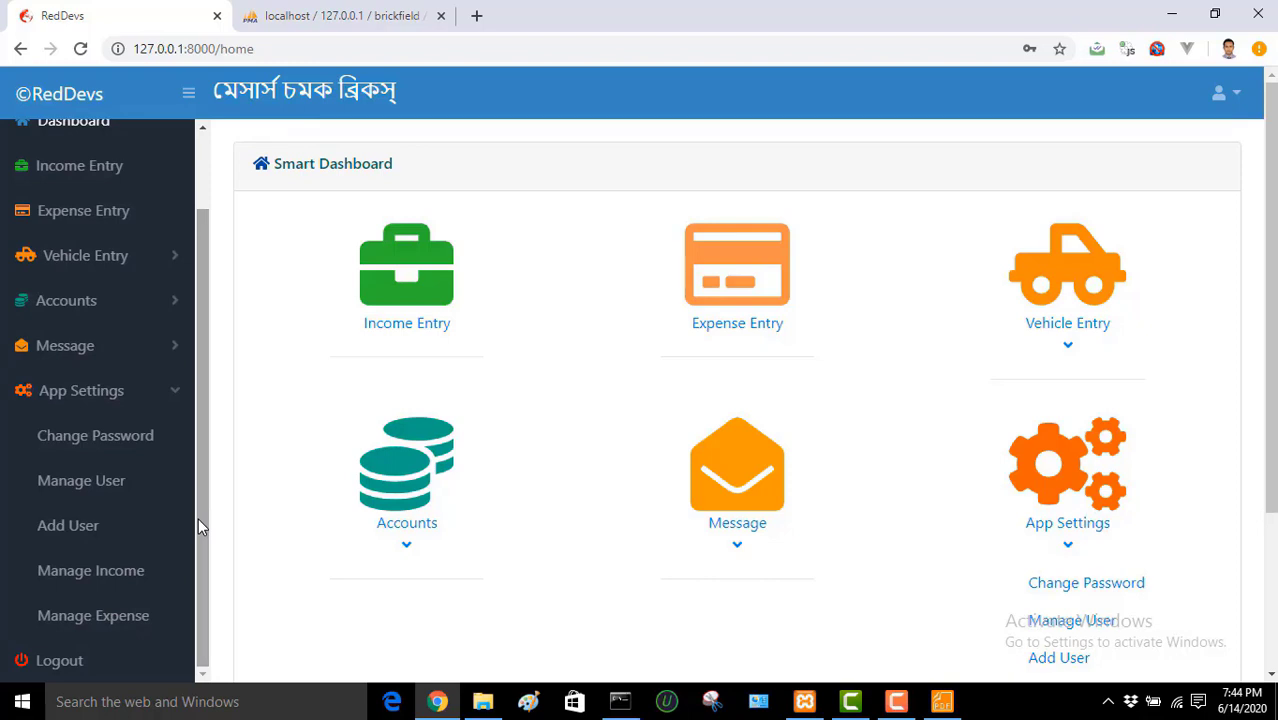
{"action": "left_click", "coordinate": [107, 572]}
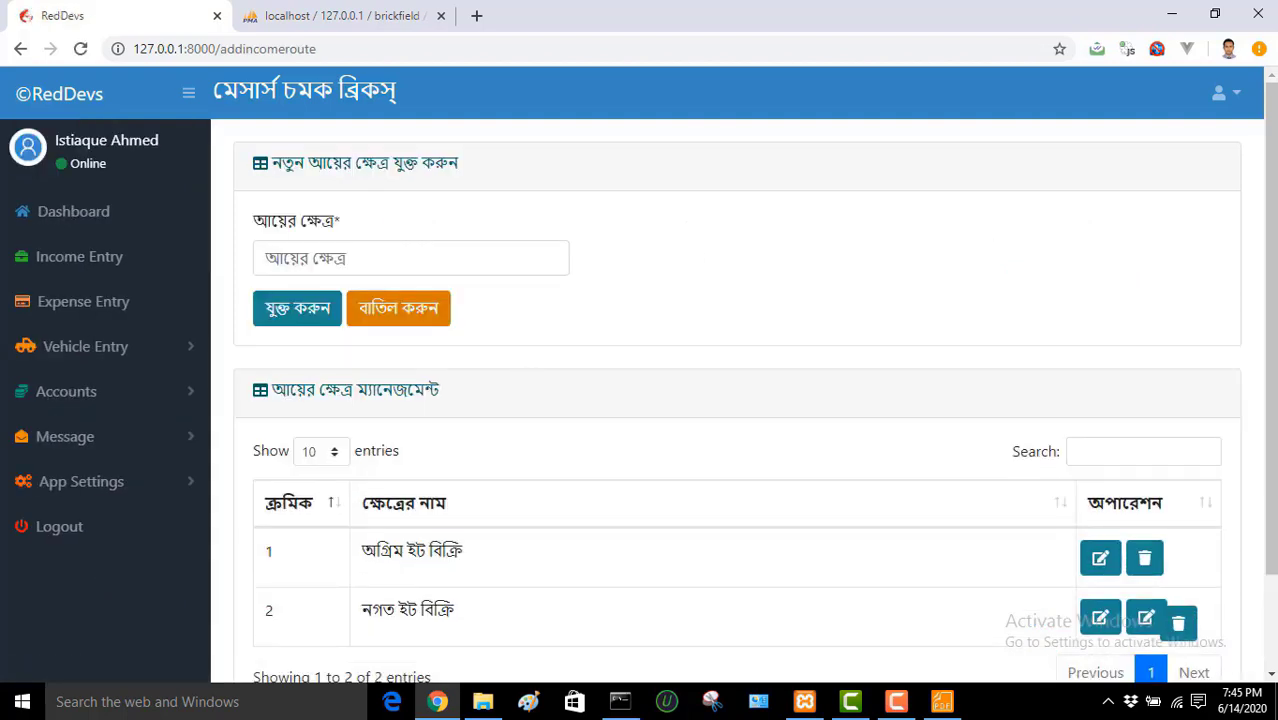
Step: Reload and look over the Manage Income list of income sources
{"action": "scroll", "coordinate": [1270, 330], "scroll_direction": "down", "scroll_amount": 2}
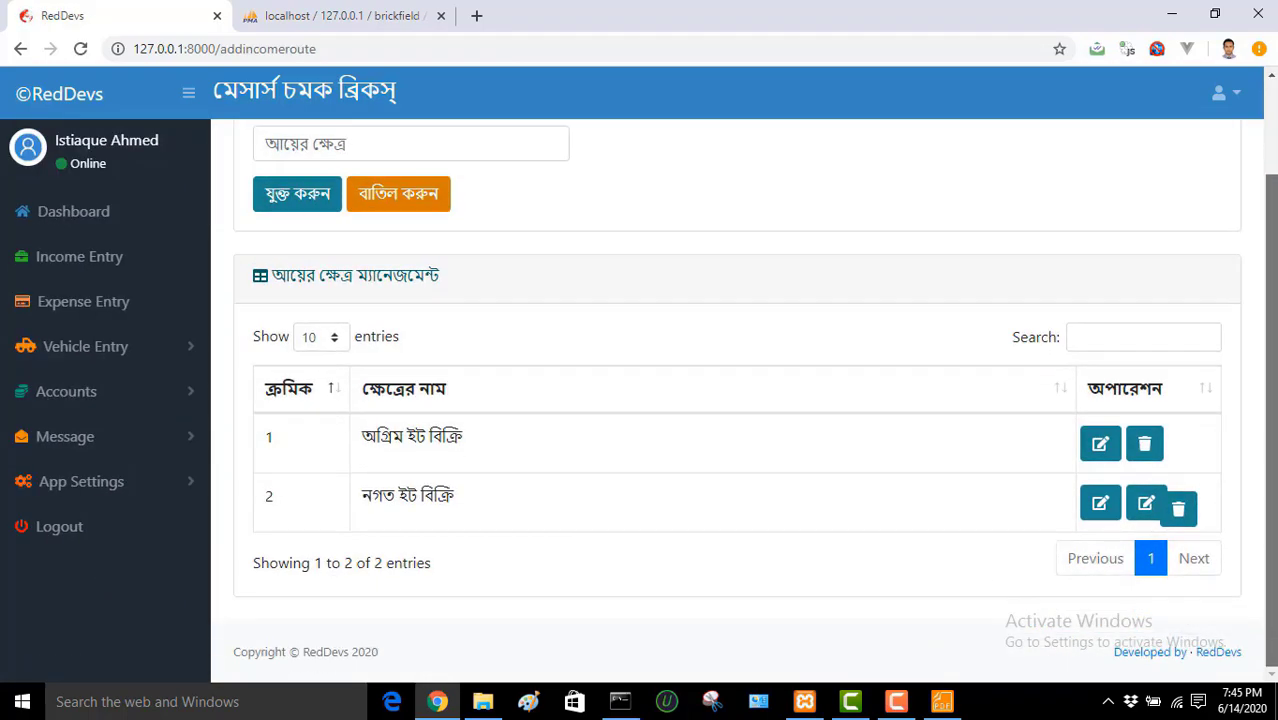
{"action": "left_click", "coordinate": [81, 52]}
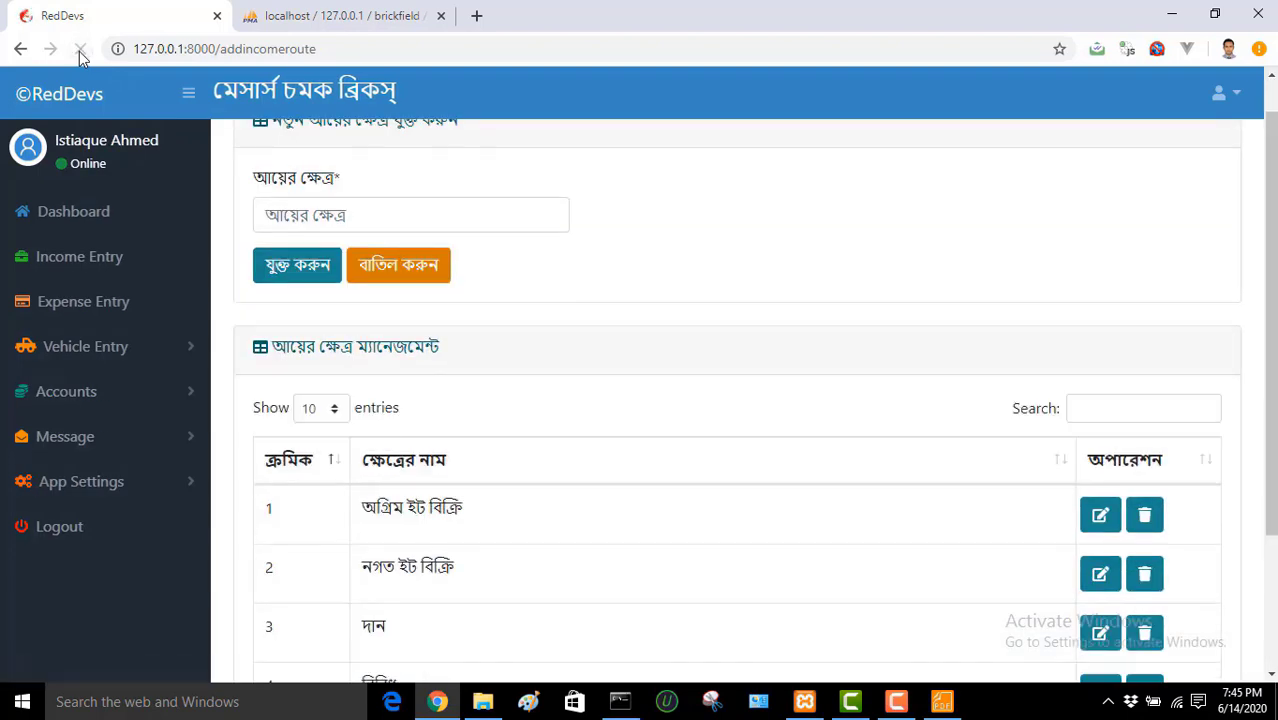
{"action": "scroll", "coordinate": [571, 323], "scroll_direction": "up", "scroll_amount": 1}
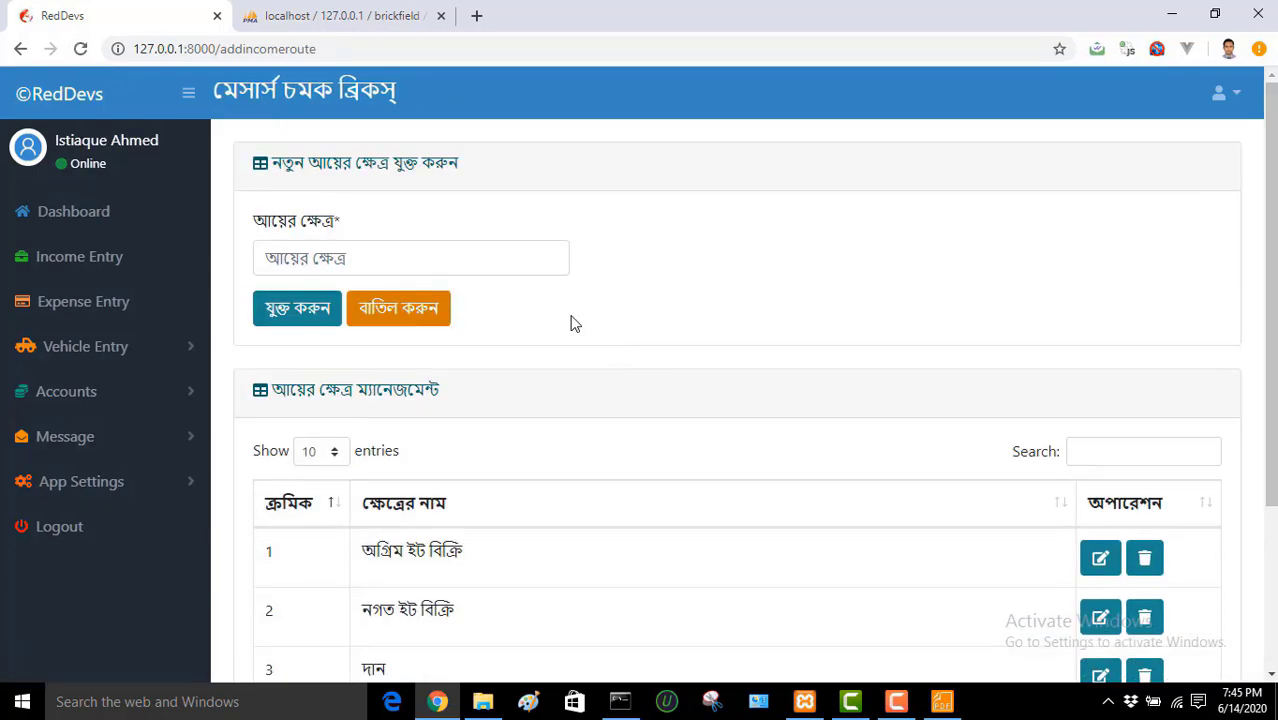
{"action": "left_click", "coordinate": [448, 267]}
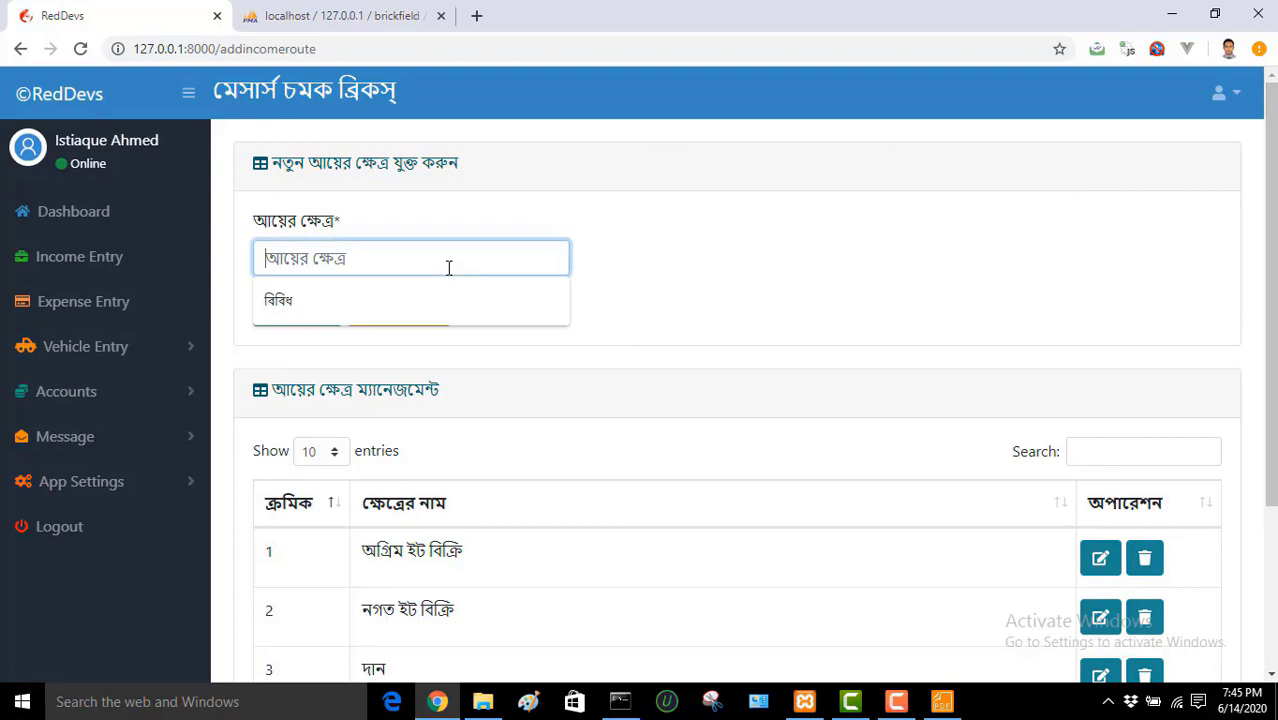
{"action": "left_click", "coordinate": [758, 302]}
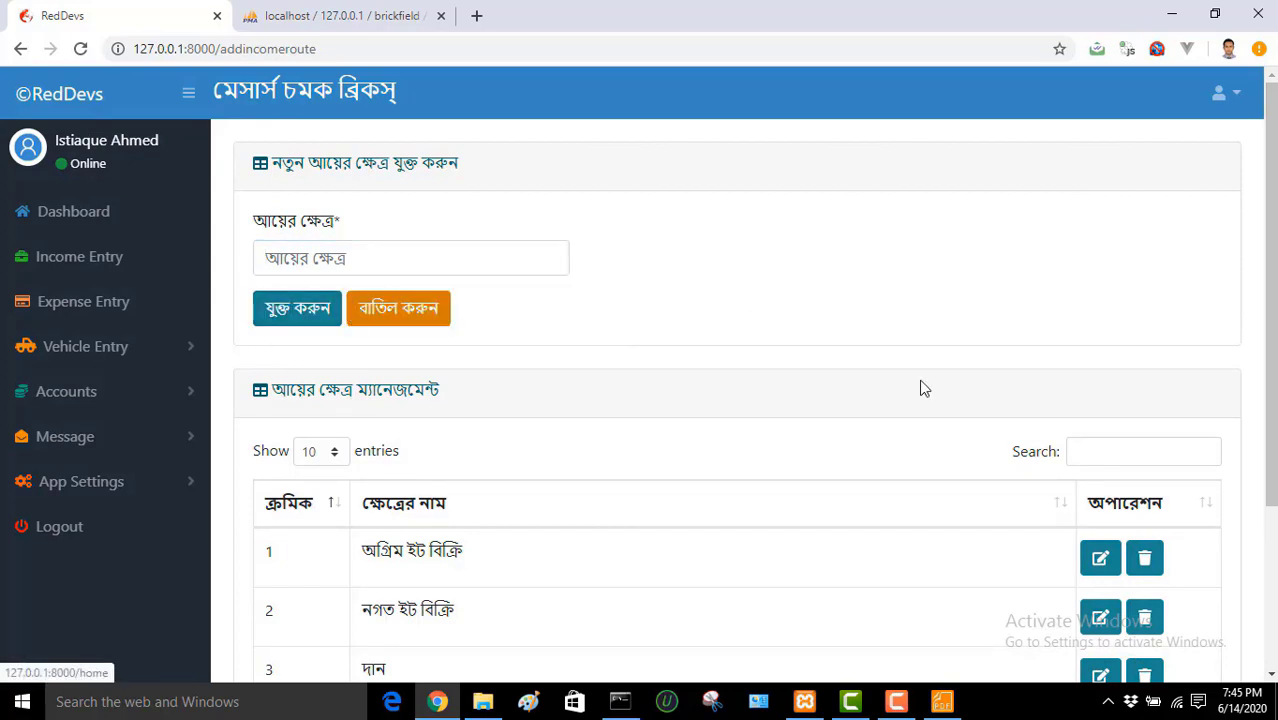
{"action": "scroll", "coordinate": [924, 389], "scroll_direction": "down", "scroll_amount": 2}
{"action": "scroll", "coordinate": [924, 389], "scroll_direction": "up", "scroll_amount": 2}
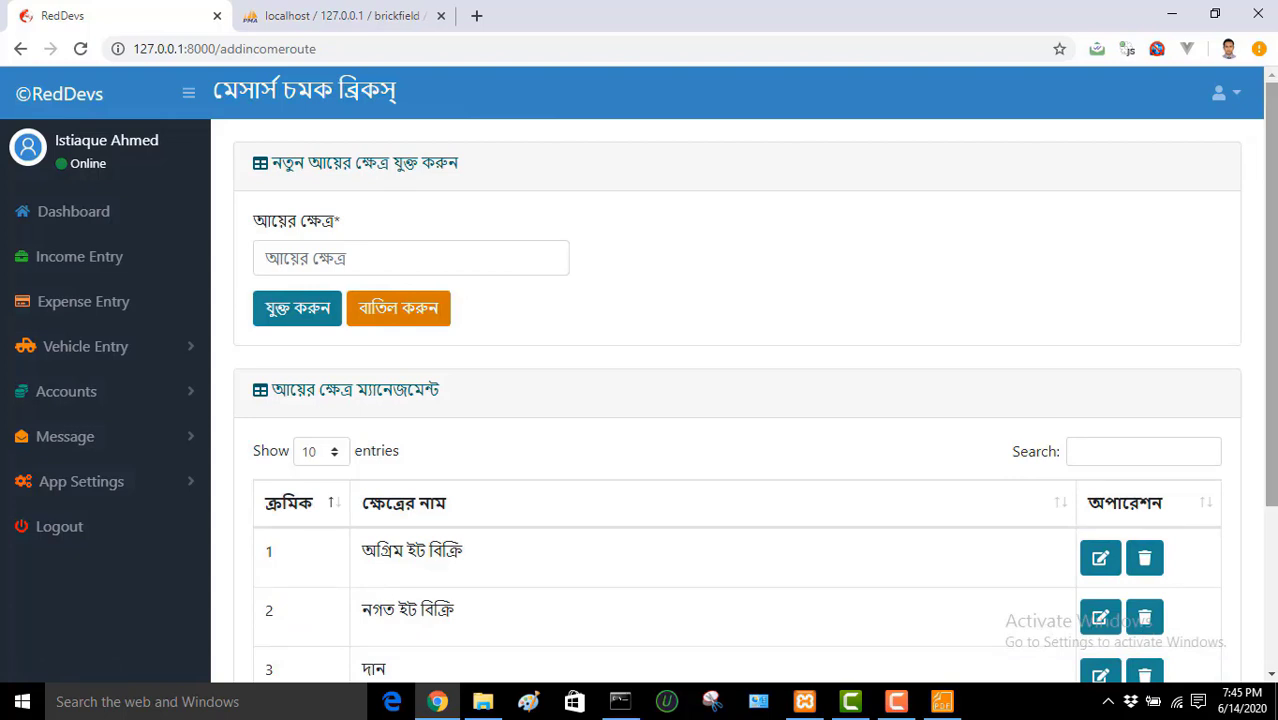
Step: Open the Manage Expense page under App Settings
{"action": "left_click", "coordinate": [118, 487]}
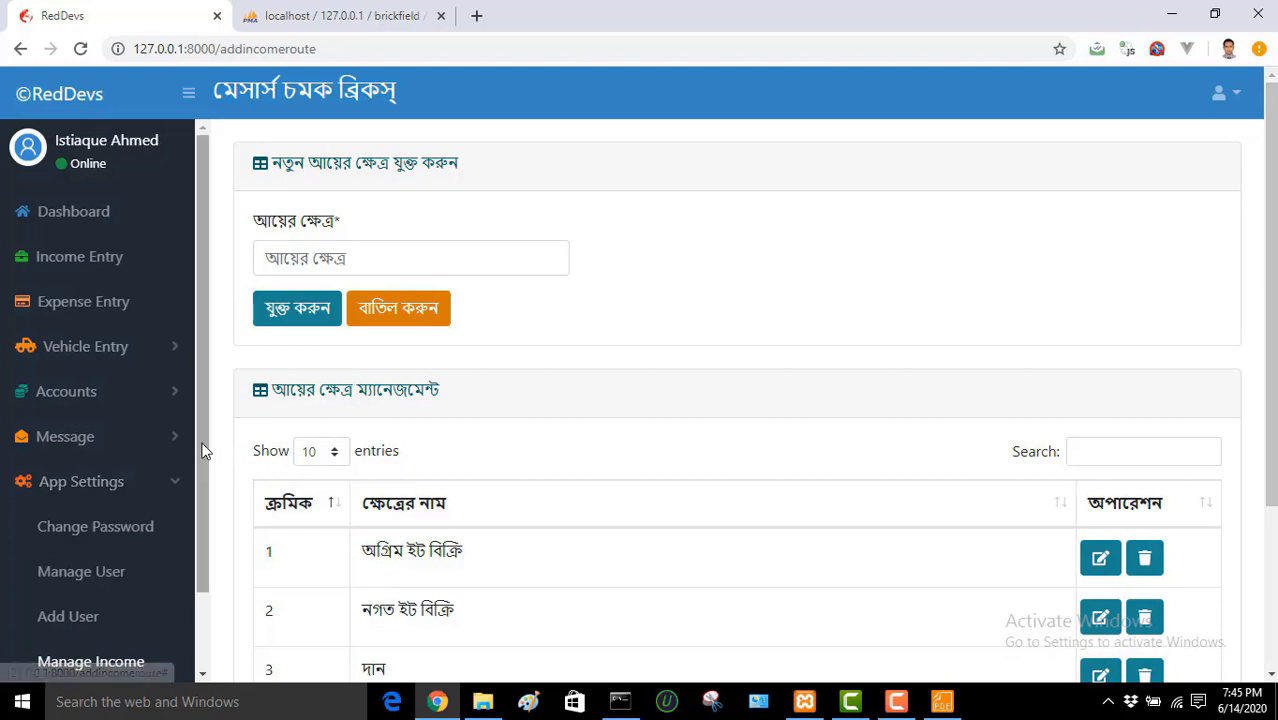
{"action": "left_click_drag", "start_coordinate": [199, 439], "coordinate": [196, 563]}
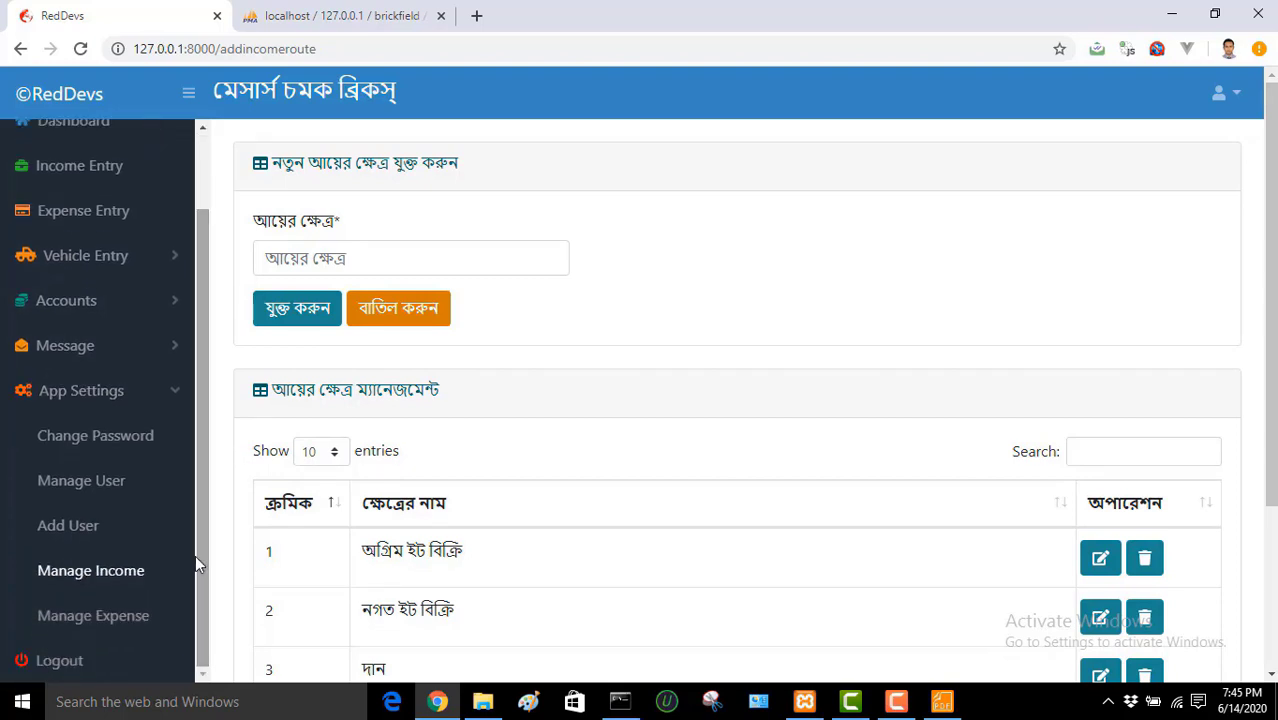
{"action": "left_click", "coordinate": [125, 617]}
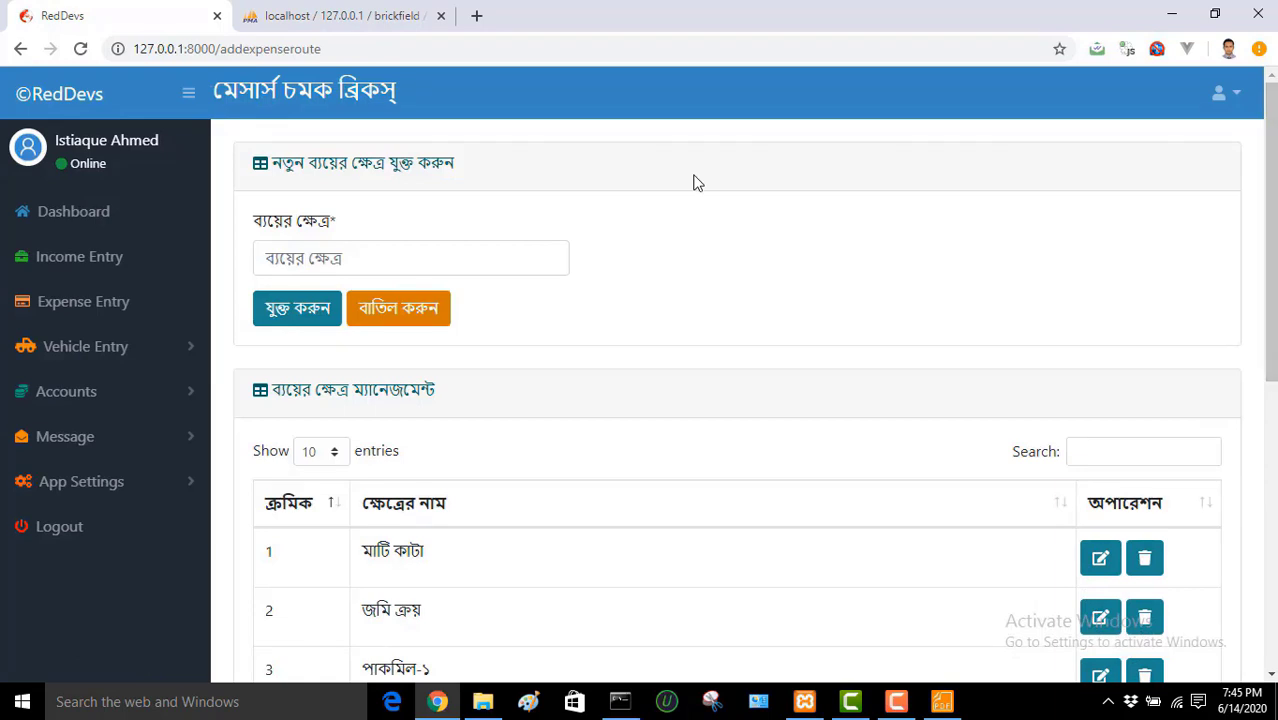
Step: Delete expense source 40, বিবিধ, from page 4 of the list and confirm
{"action": "left_click_drag", "start_coordinate": [1272, 327], "coordinate": [1184, 596]}
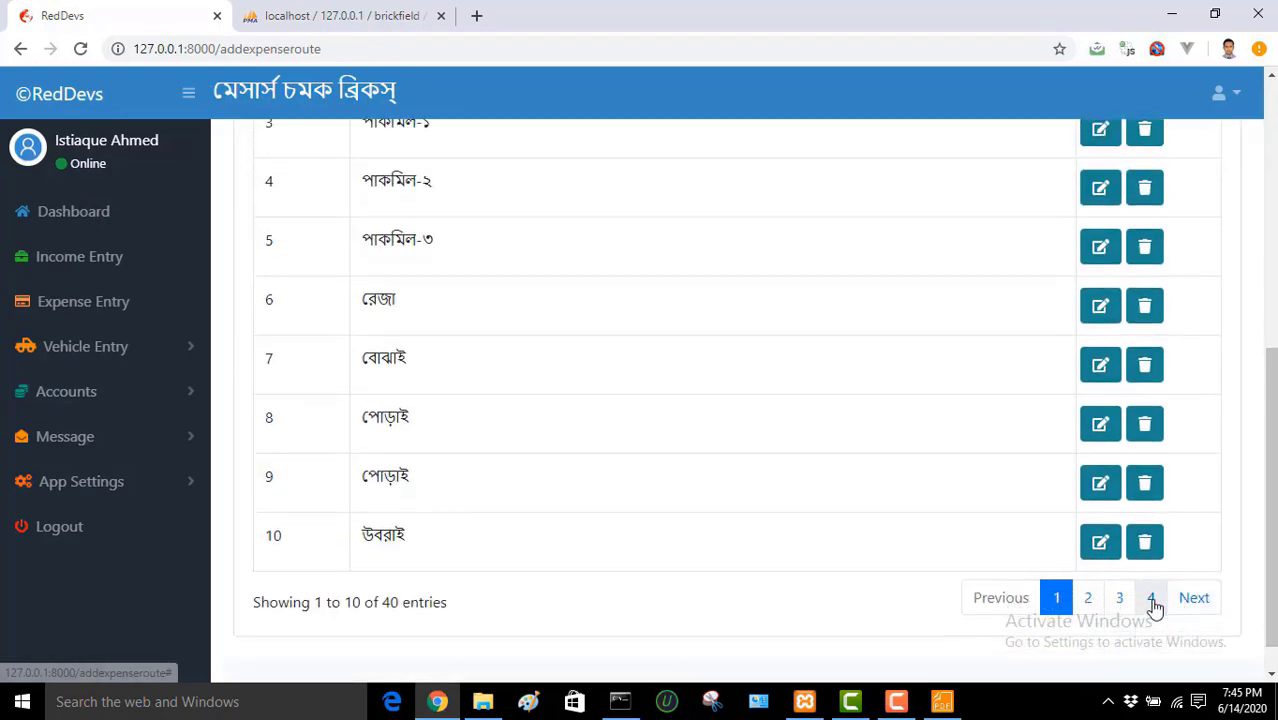
{"action": "left_click", "coordinate": [1152, 600]}
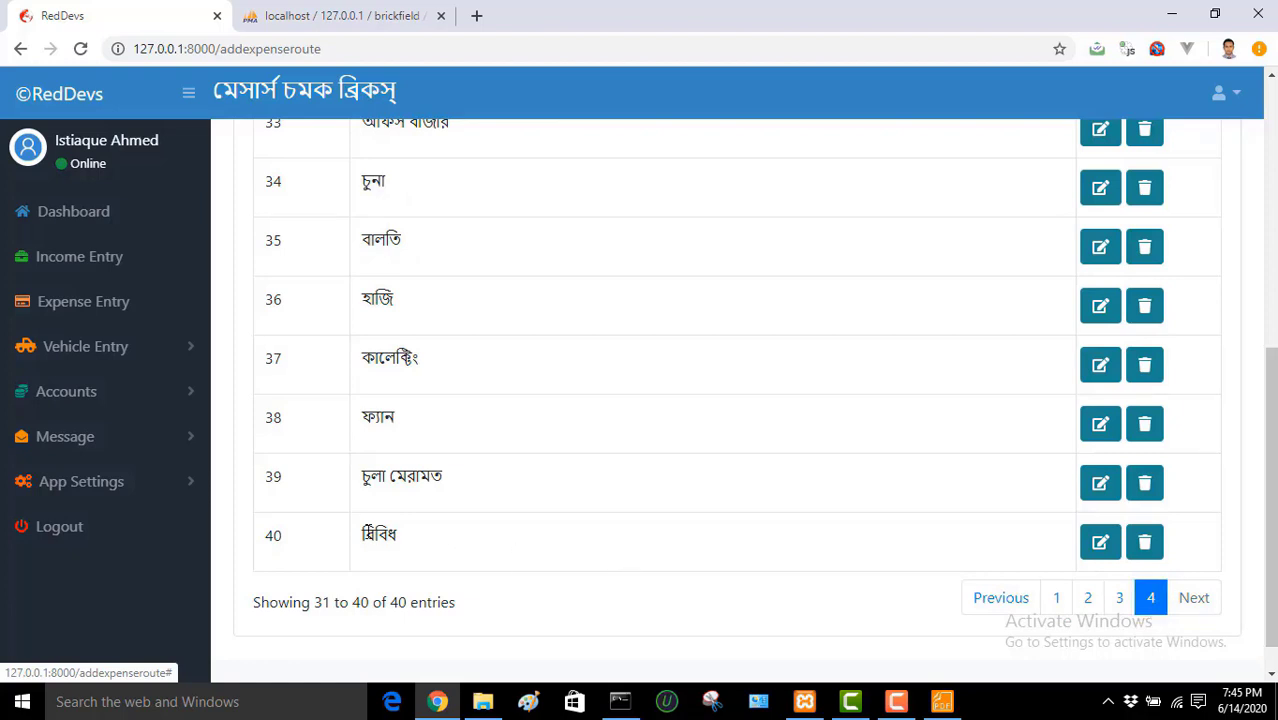
{"action": "double_click", "coordinate": [358, 540]}
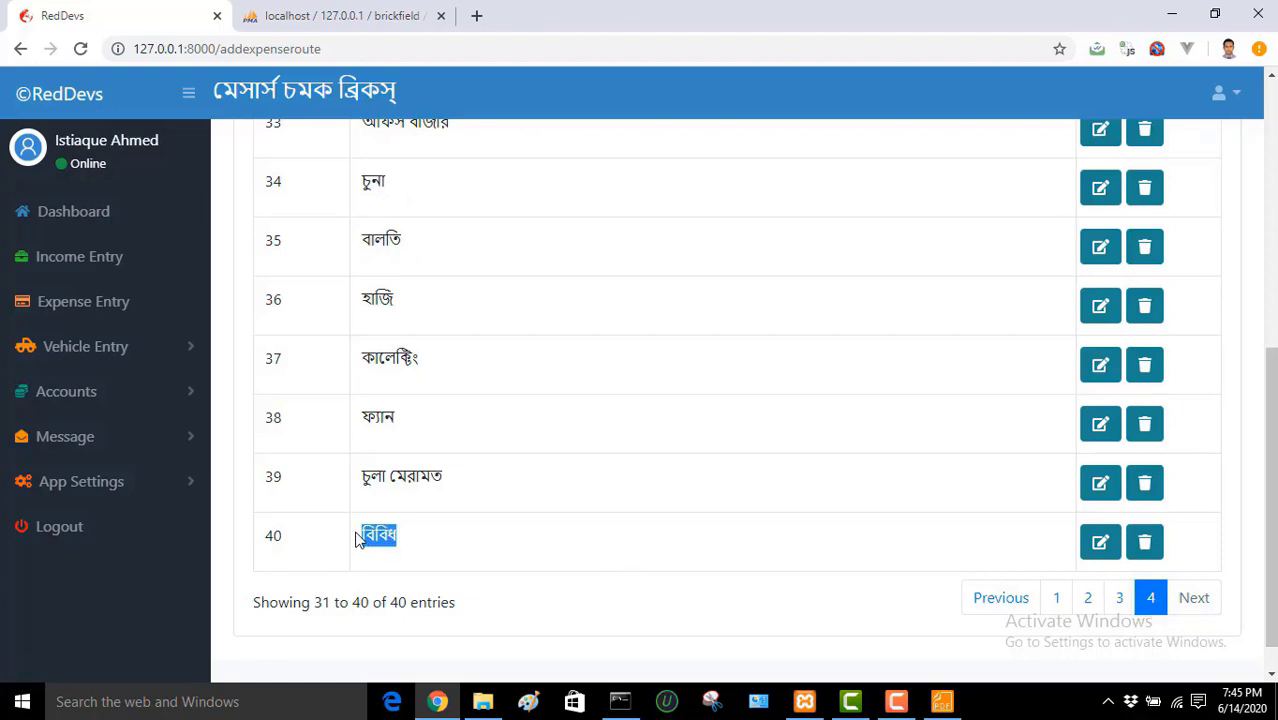
{"action": "left_click", "coordinate": [686, 528]}
{"action": "left_click", "coordinate": [1145, 545]}
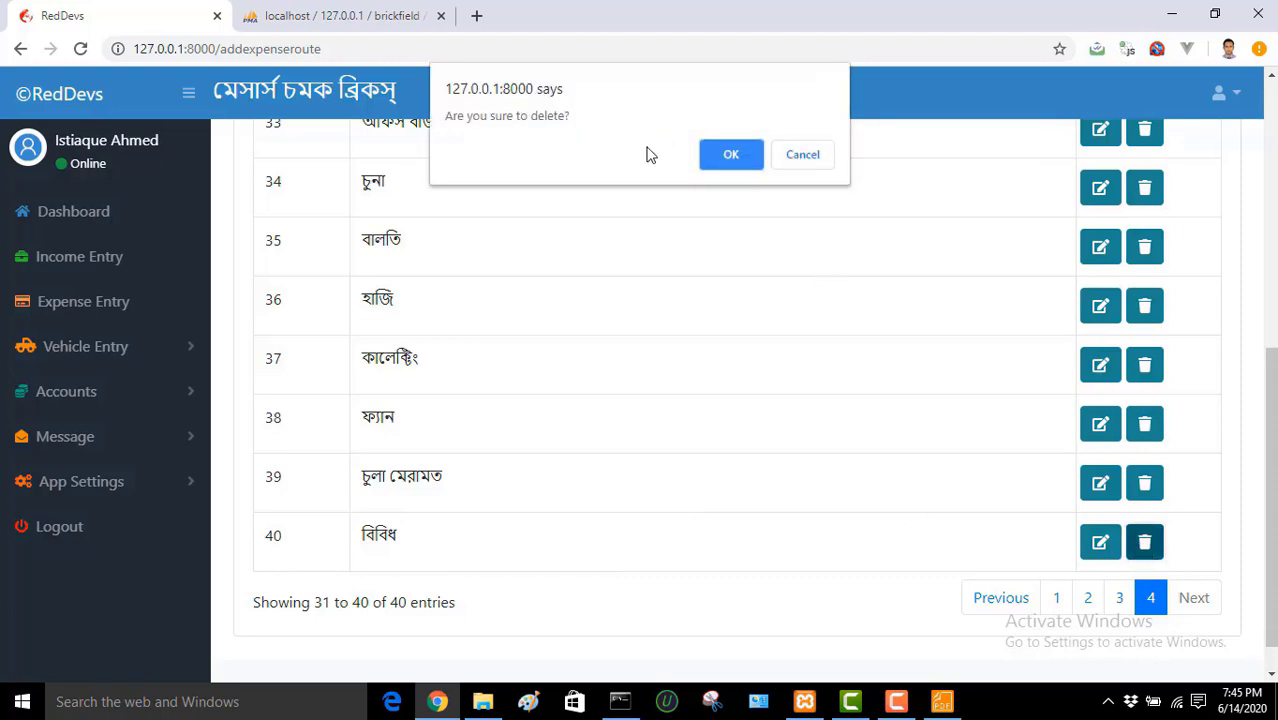
{"action": "left_click", "coordinate": [728, 156]}
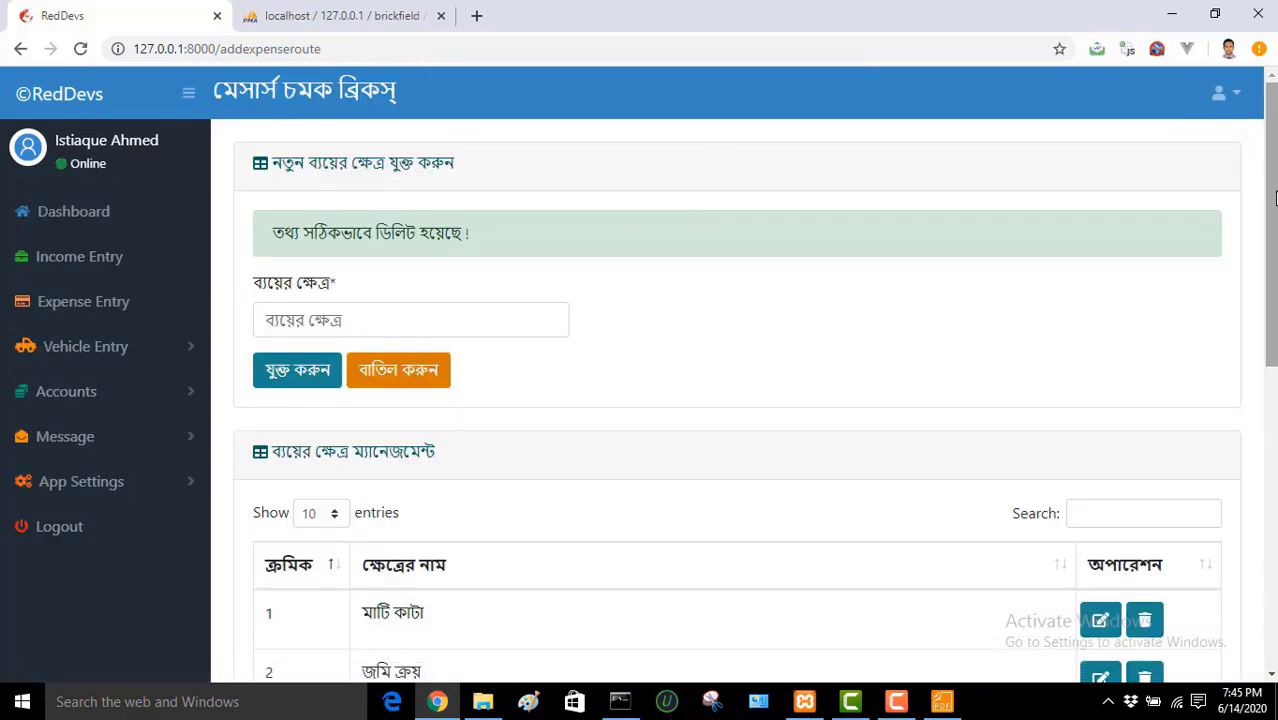
Step: Recheck page 4 to confirm only 39 expense sources remain
{"action": "left_click_drag", "start_coordinate": [1272, 197], "coordinate": [1268, 506]}
{"action": "left_click", "coordinate": [1153, 559]}
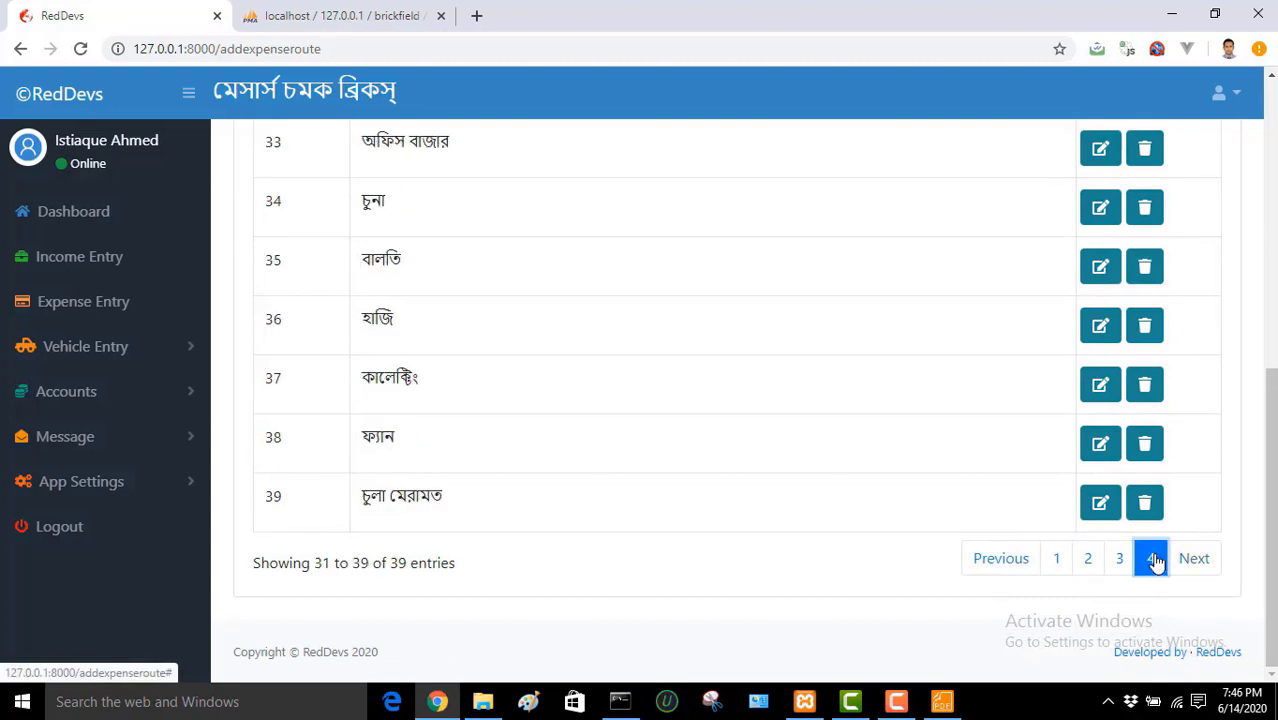
{"action": "left_click_drag", "start_coordinate": [488, 502], "coordinate": [201, 498]}
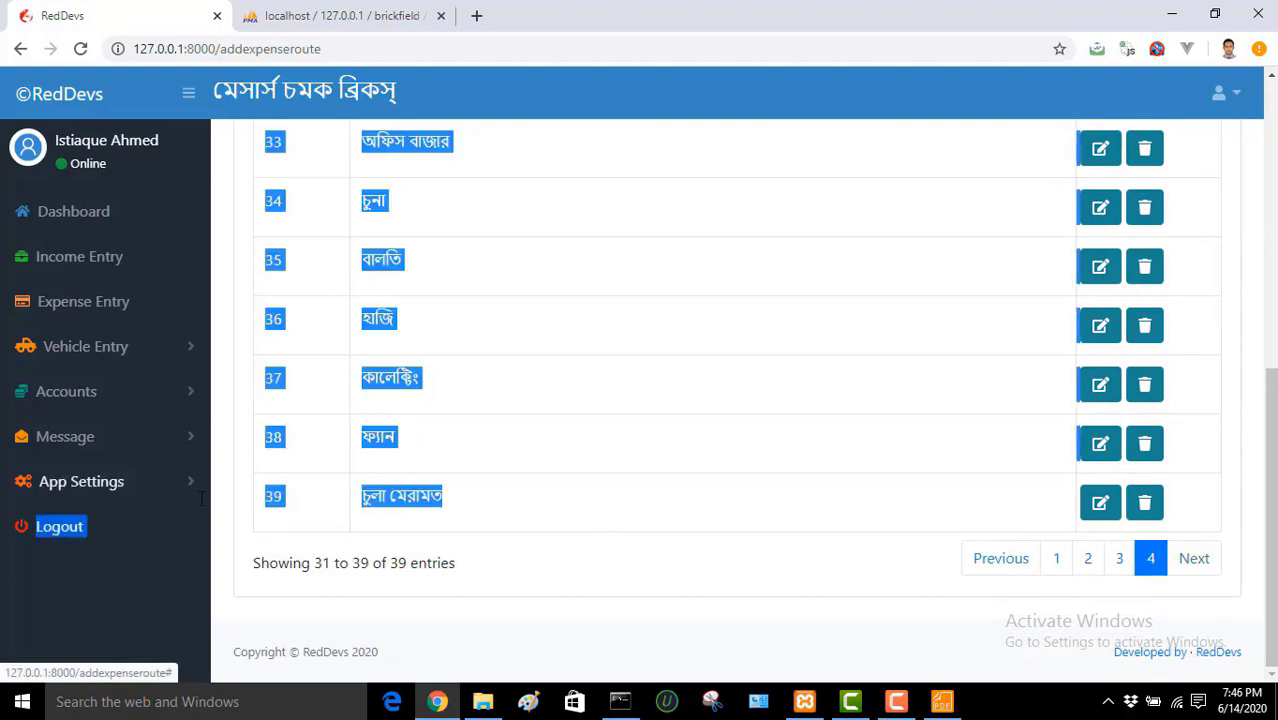
{"action": "left_click", "coordinate": [639, 486]}
Step: Add বিবিধ as a new expense category with যুক্ত করুন
{"action": "left_click_drag", "start_coordinate": [1264, 457], "coordinate": [1274, 183]}
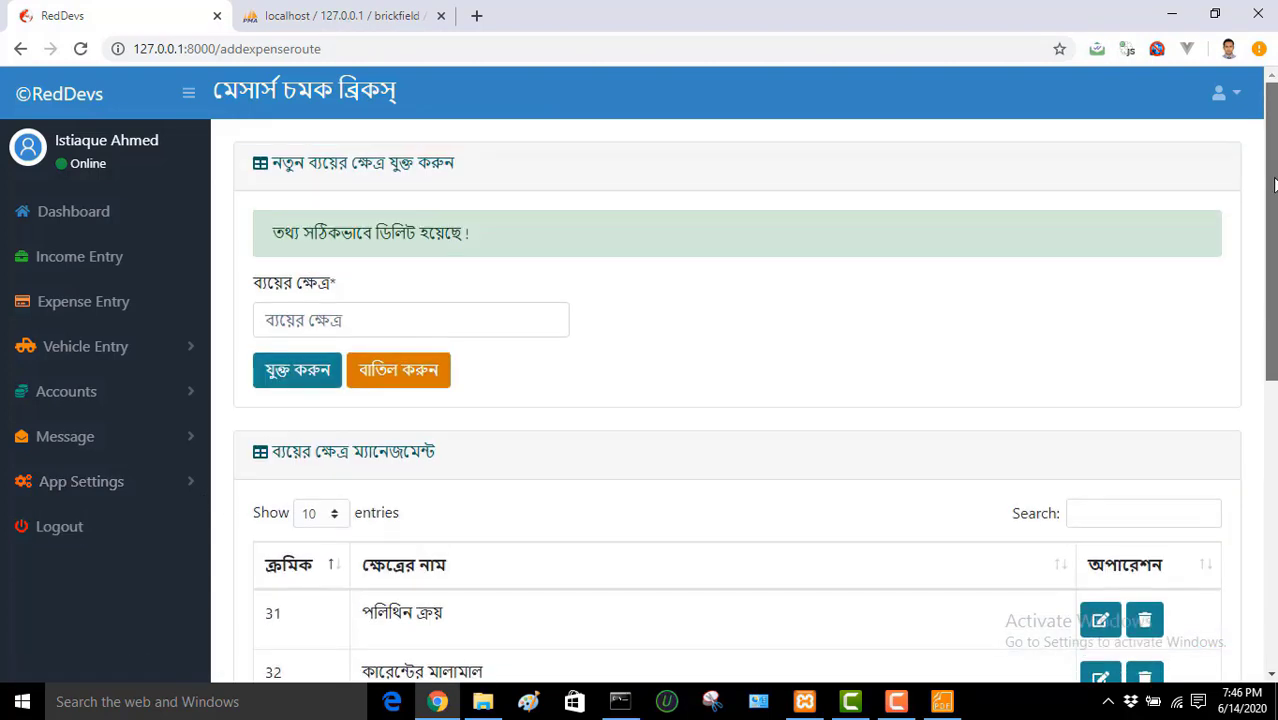
{"action": "left_click", "coordinate": [430, 313]}
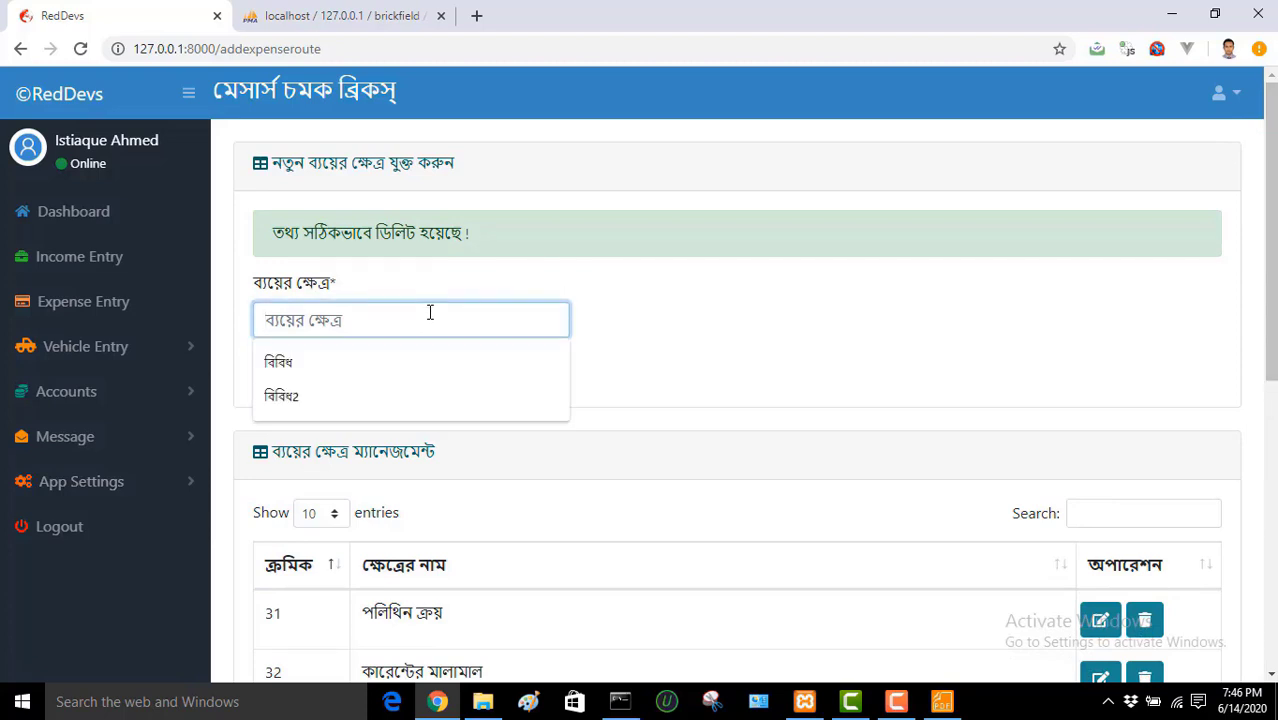
{"action": "type", "text": "বিবিধ"}
{"action": "left_click", "coordinate": [729, 354]}
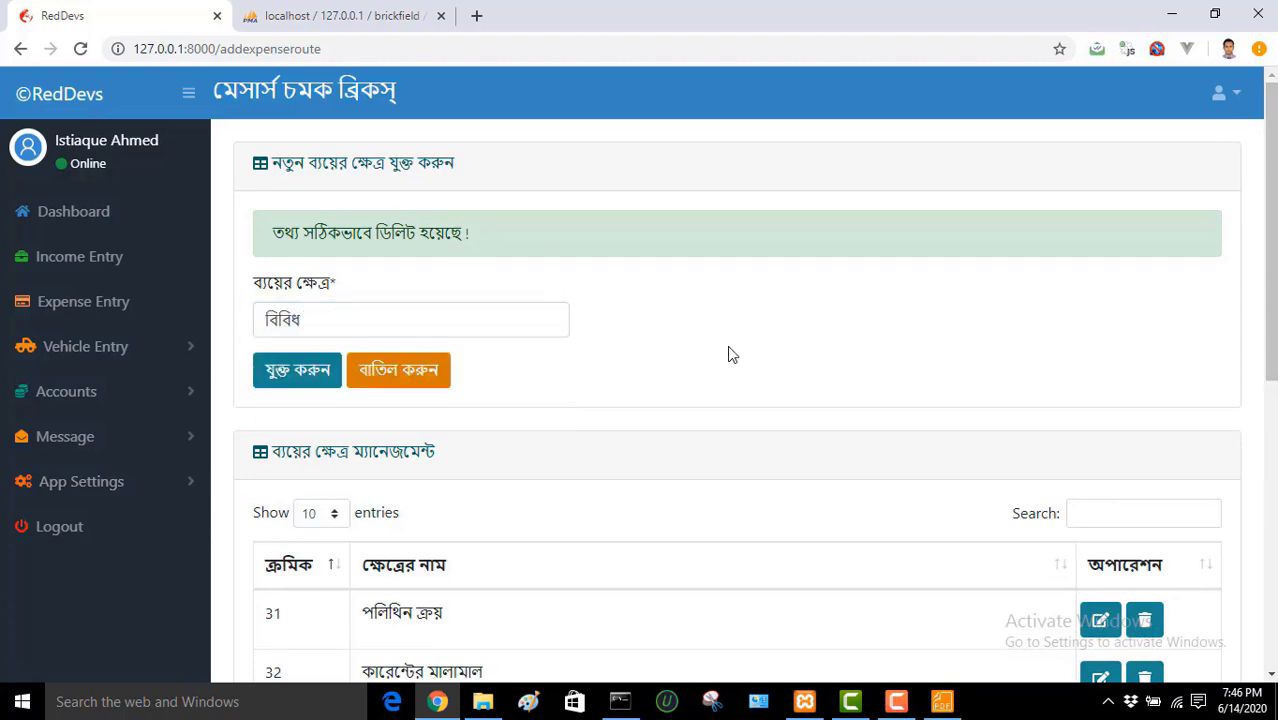
{"action": "left_click", "coordinate": [309, 382]}
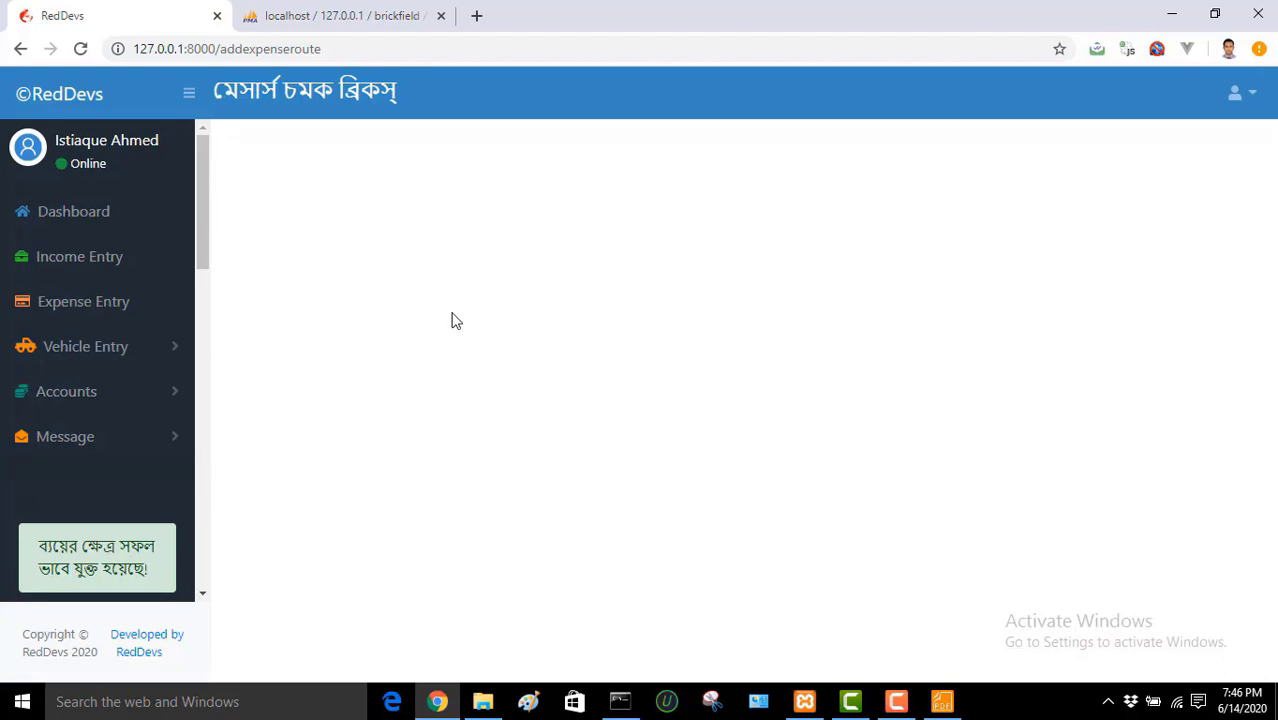
Step: Reload and confirm বিবিধ now sits in row 40 on page 4
{"action": "left_click", "coordinate": [80, 48]}
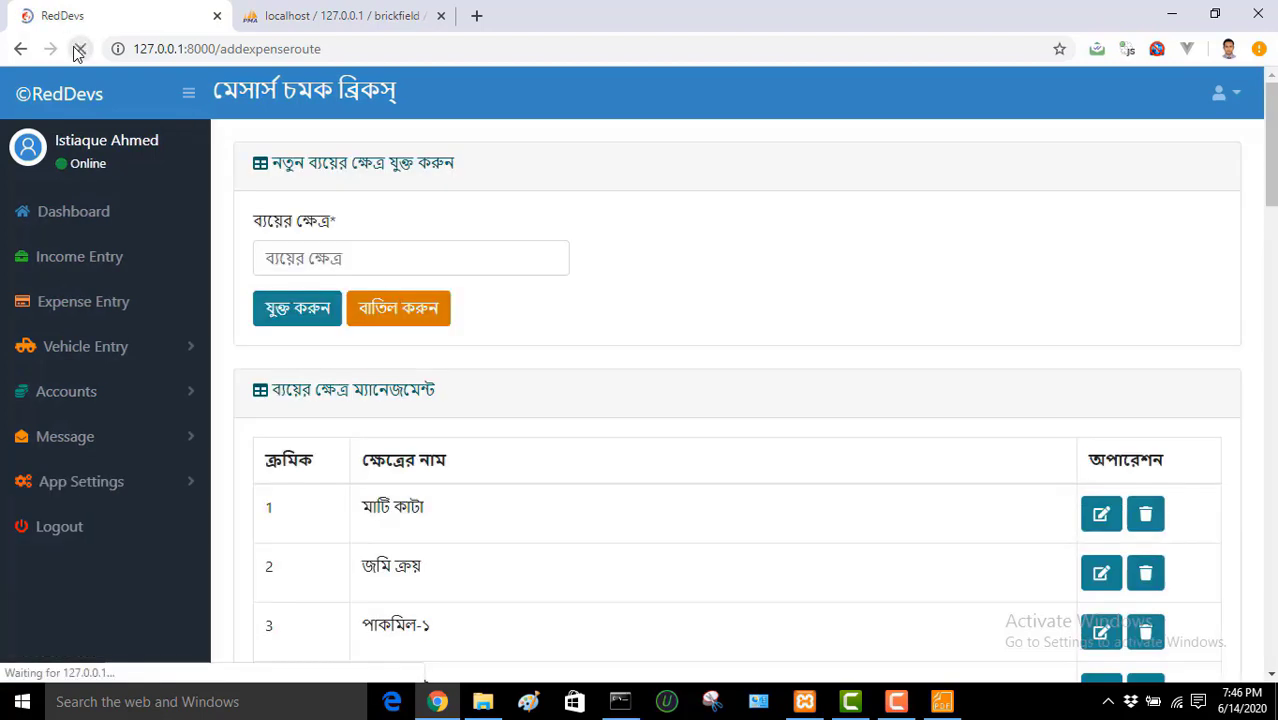
{"action": "scroll", "coordinate": [1270, 300], "scroll_direction": "down", "scroll_amount": 6}
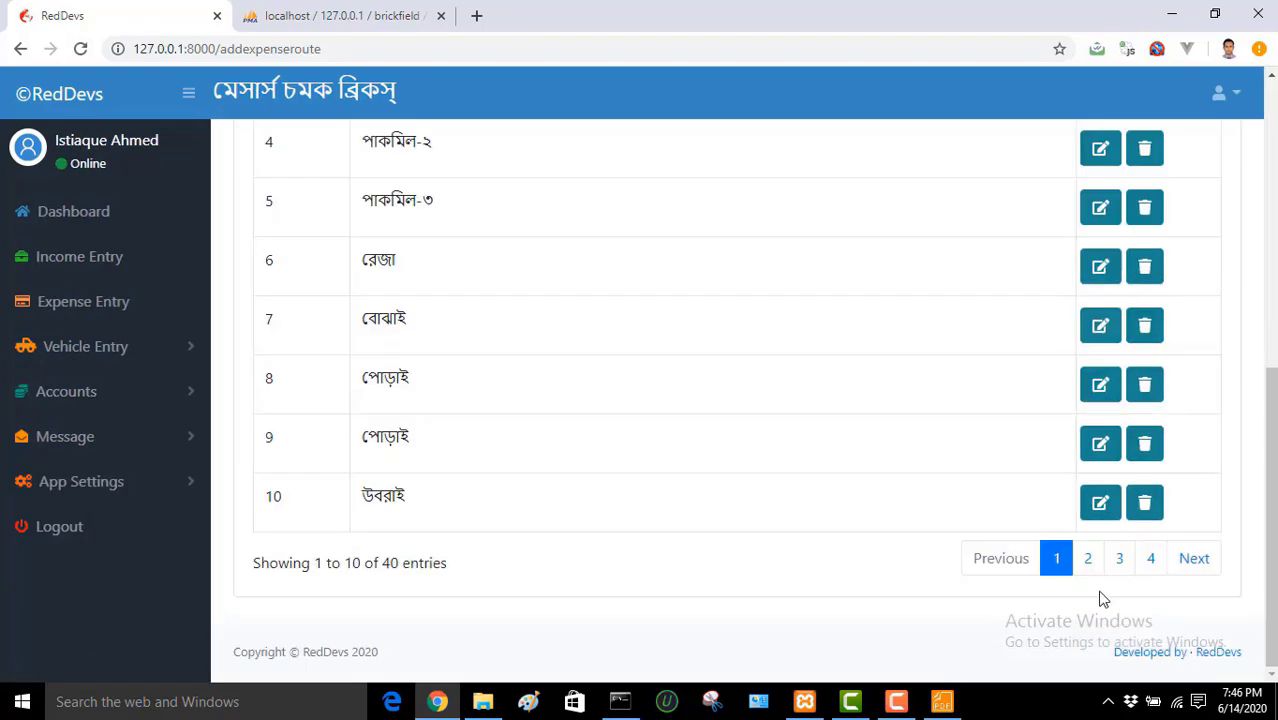
{"action": "left_click", "coordinate": [1152, 560]}
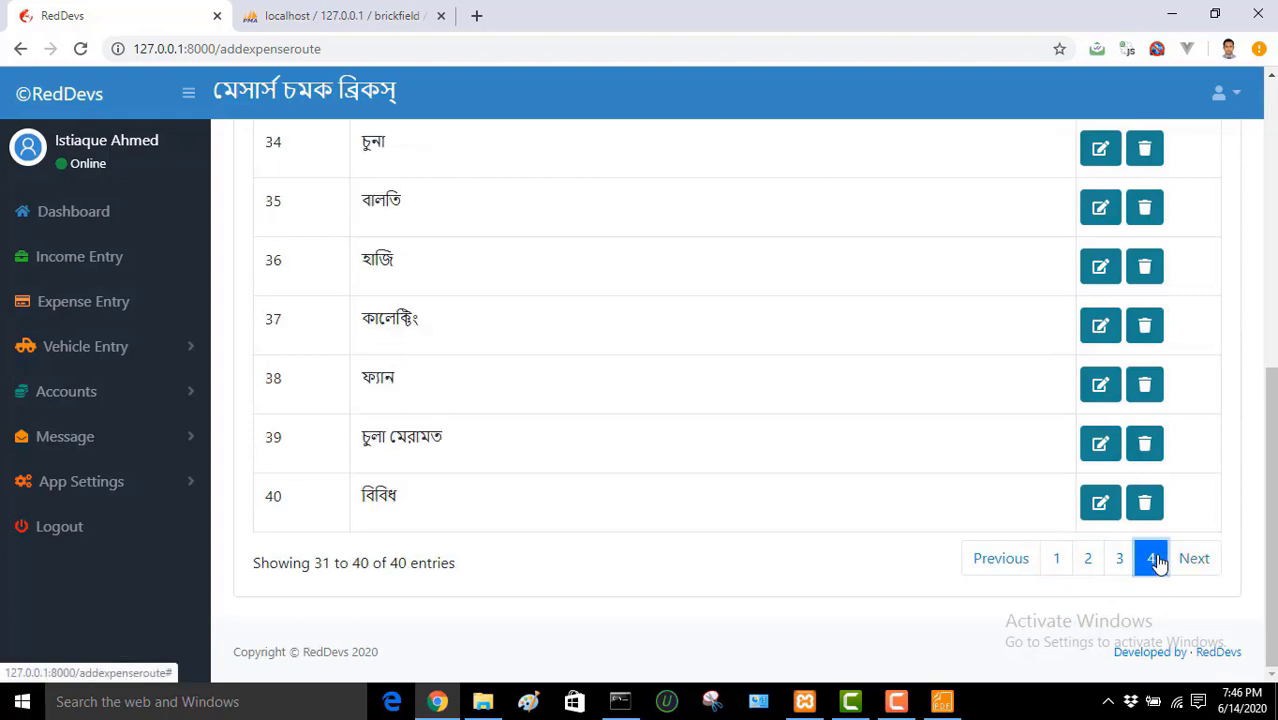
{"action": "left_click_drag", "start_coordinate": [505, 511], "coordinate": [358, 487]}
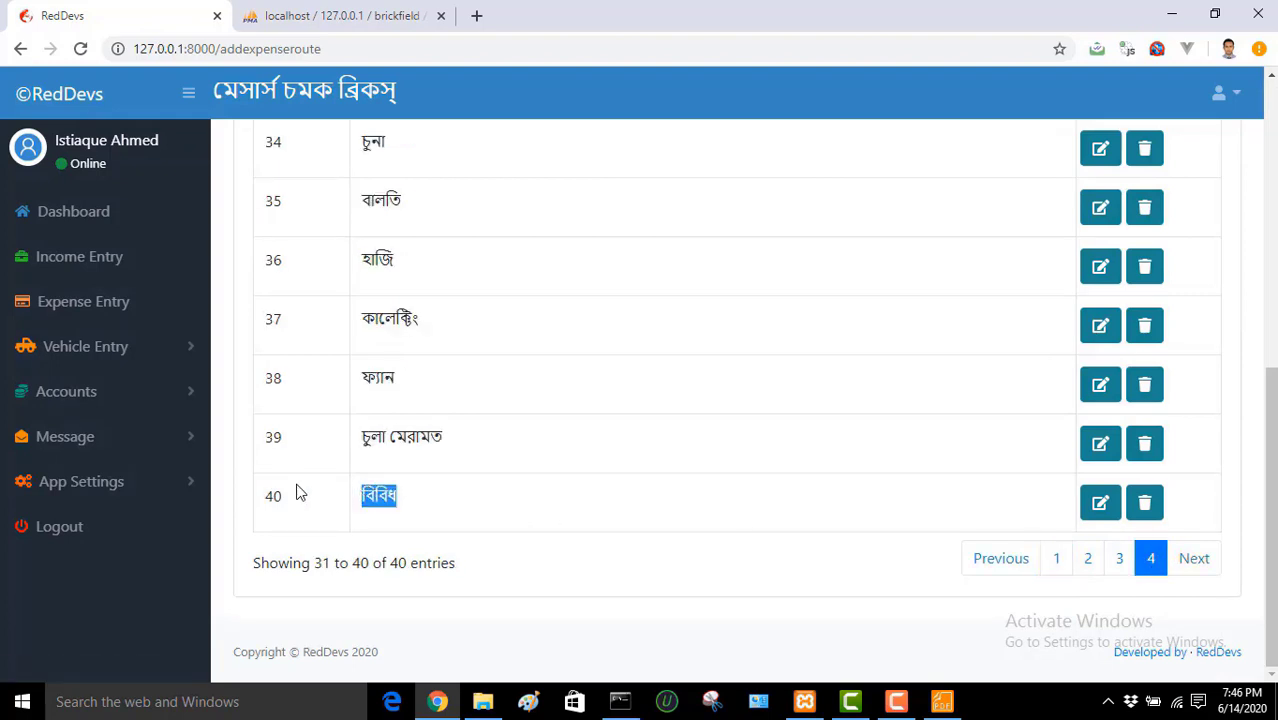
{"action": "left_click", "coordinate": [171, 481]}
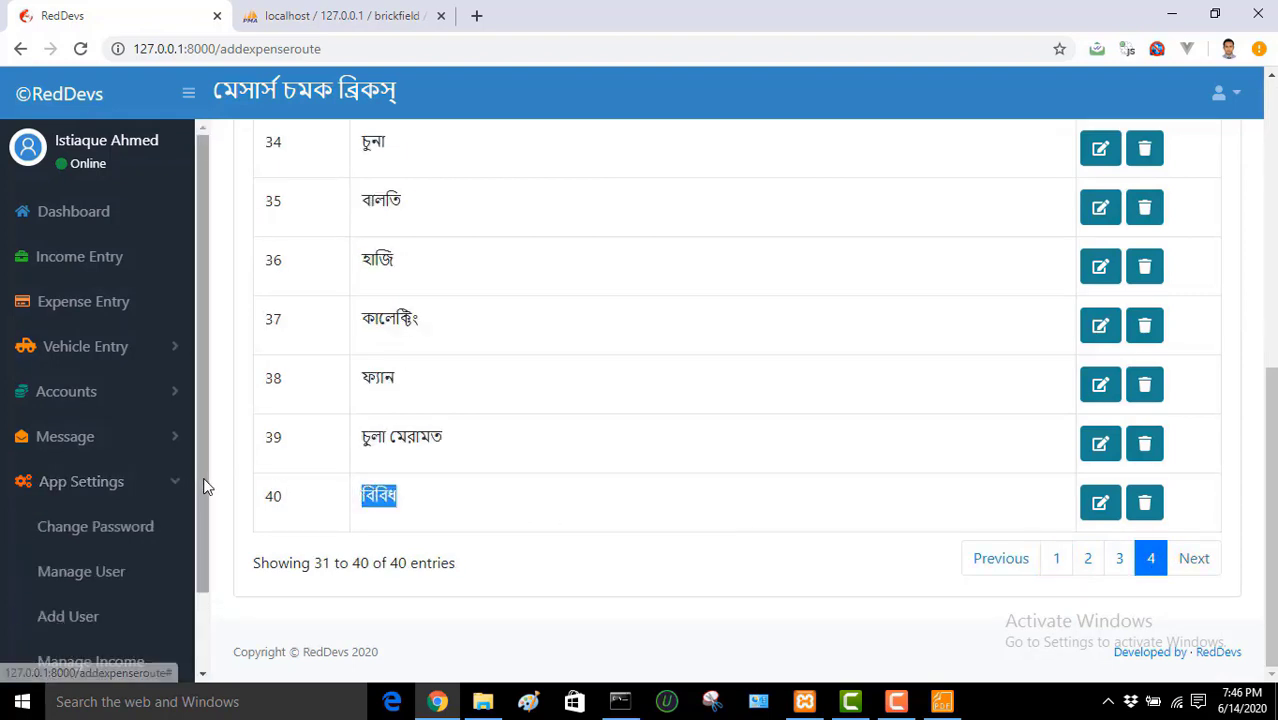
{"action": "left_click_drag", "start_coordinate": [203, 477], "coordinate": [206, 560]}
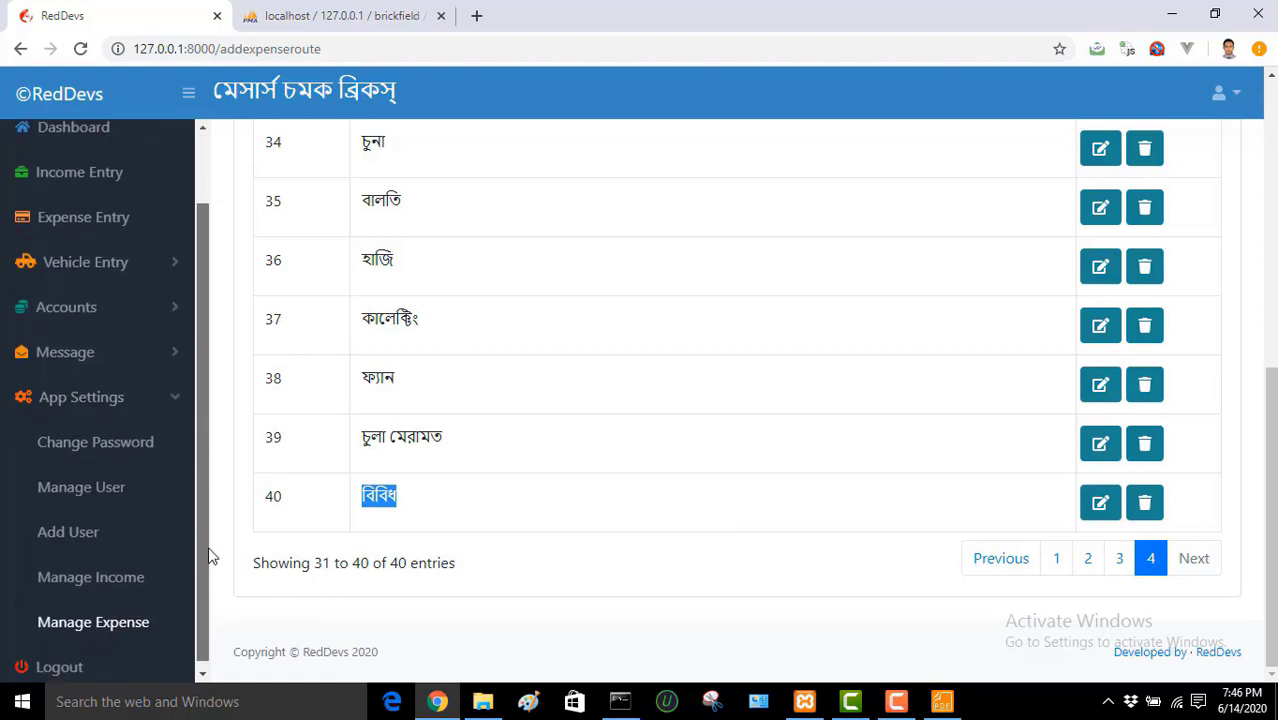
{"action": "left_click", "coordinate": [615, 465]}
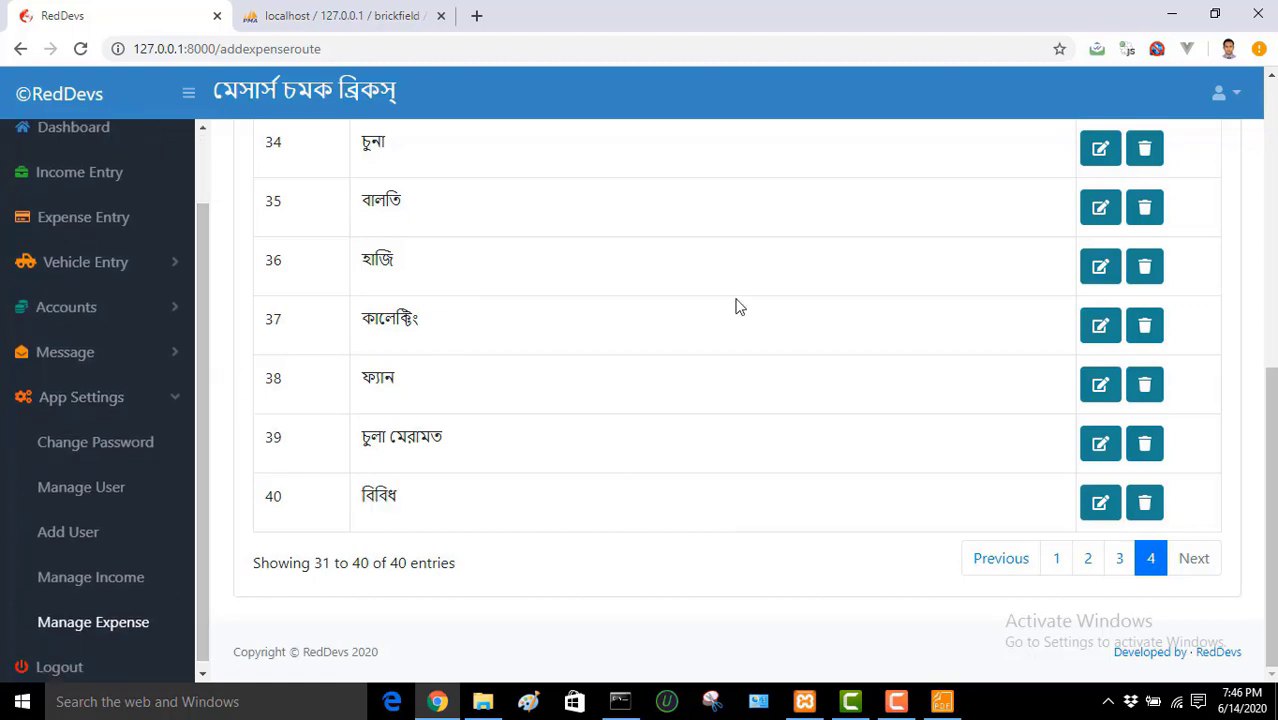
{"action": "left_click_drag", "start_coordinate": [1262, 441], "coordinate": [1262, 157]}
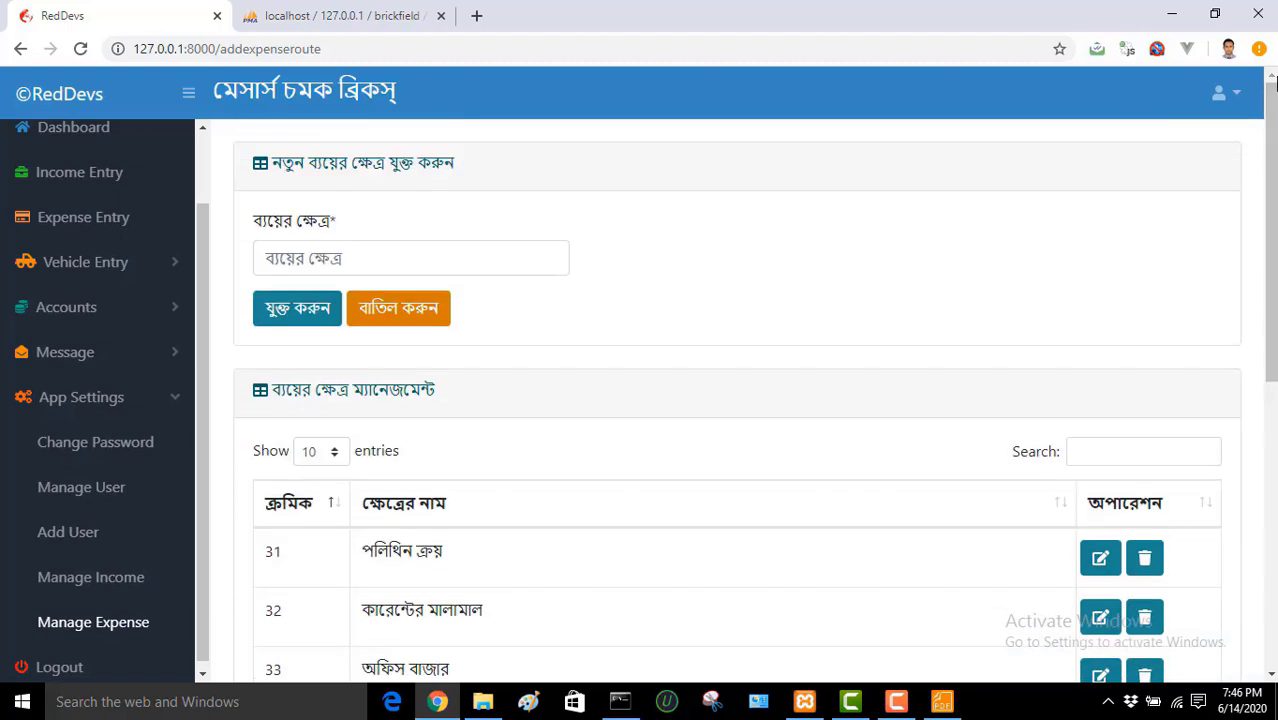
Step: In Expense Entry, confirm বিবিধ is listed under ব্যয়ের ক্ষেত্র, then log out
{"action": "left_click", "coordinate": [110, 222]}
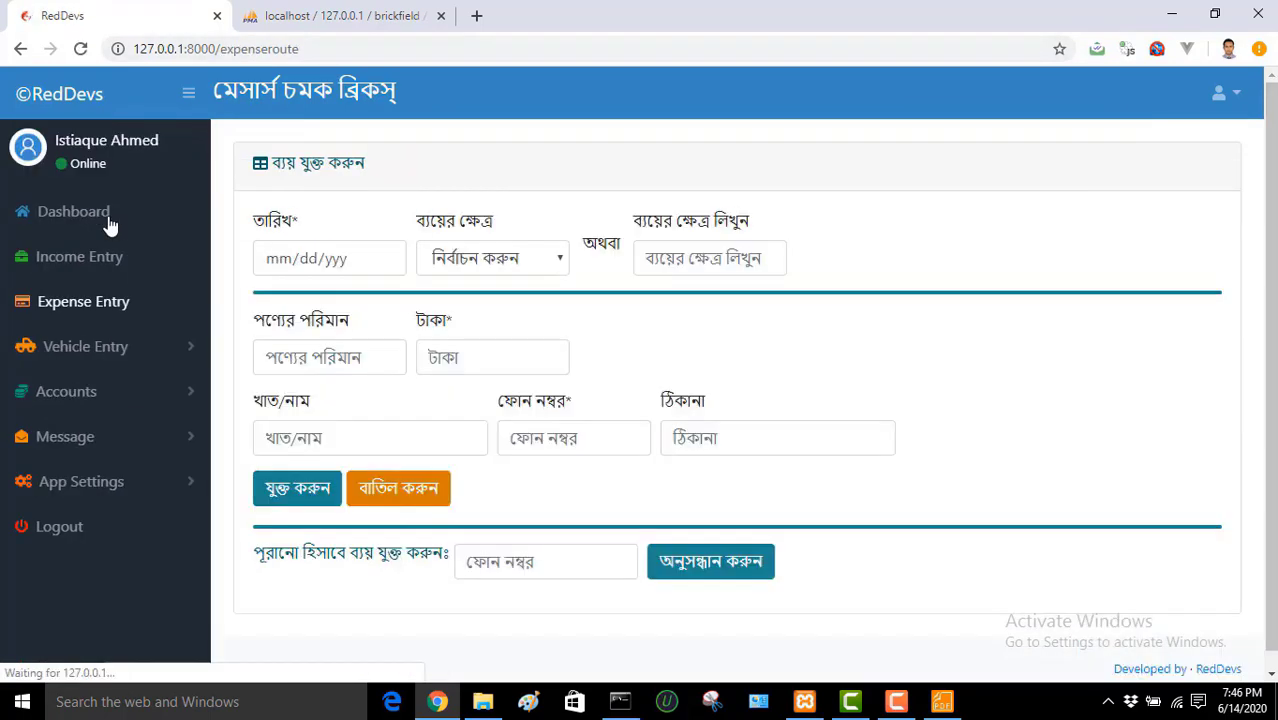
{"action": "left_click", "coordinate": [509, 260]}
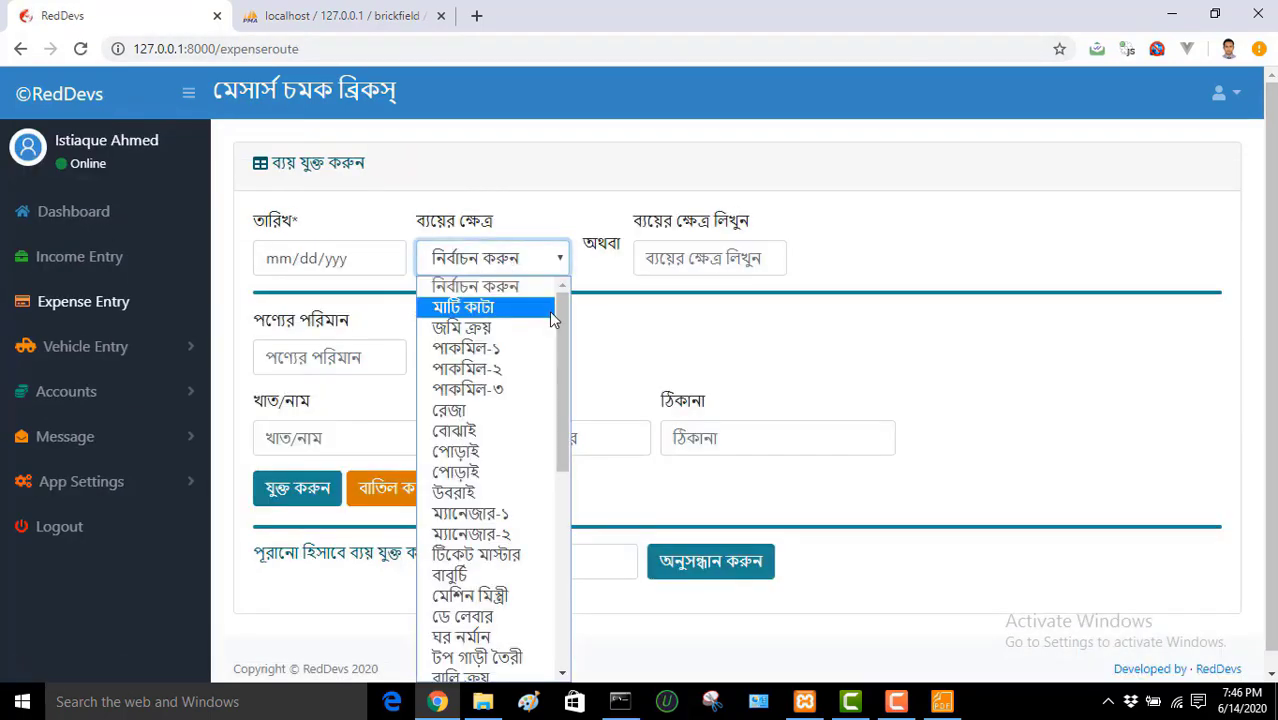
{"action": "left_click_drag", "start_coordinate": [566, 335], "coordinate": [576, 614]}
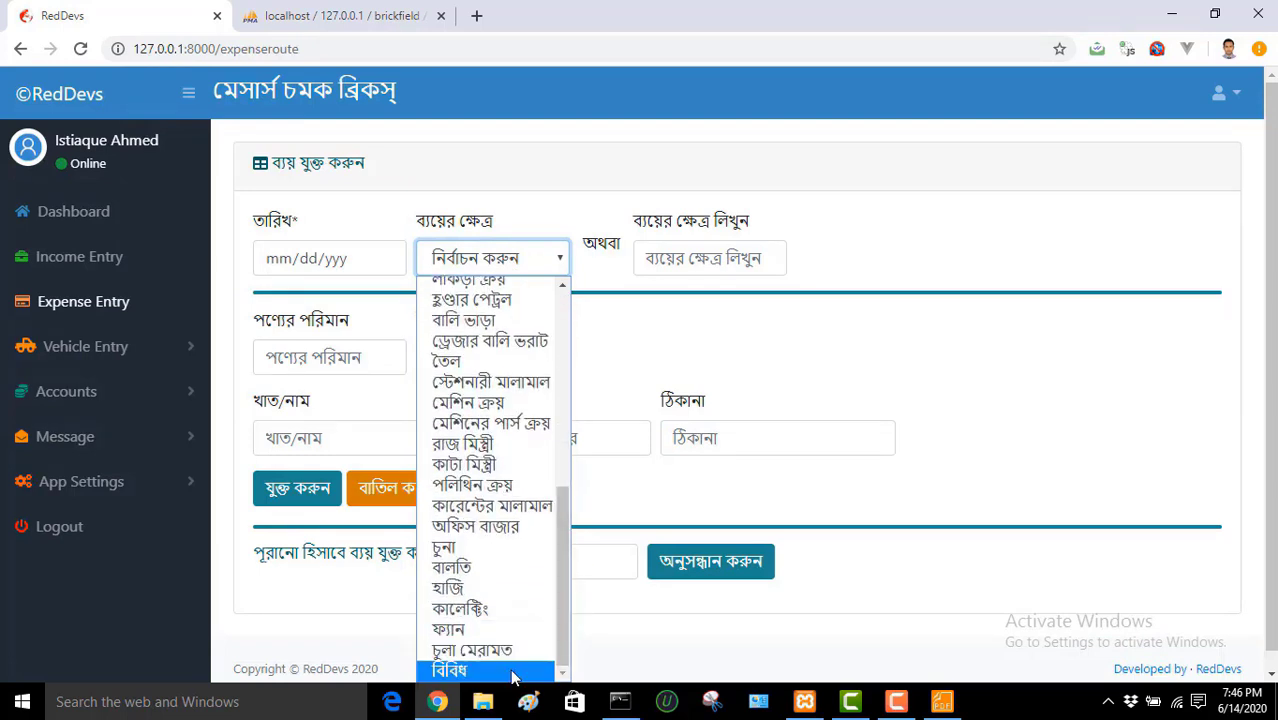
{"action": "left_click", "coordinate": [965, 510]}
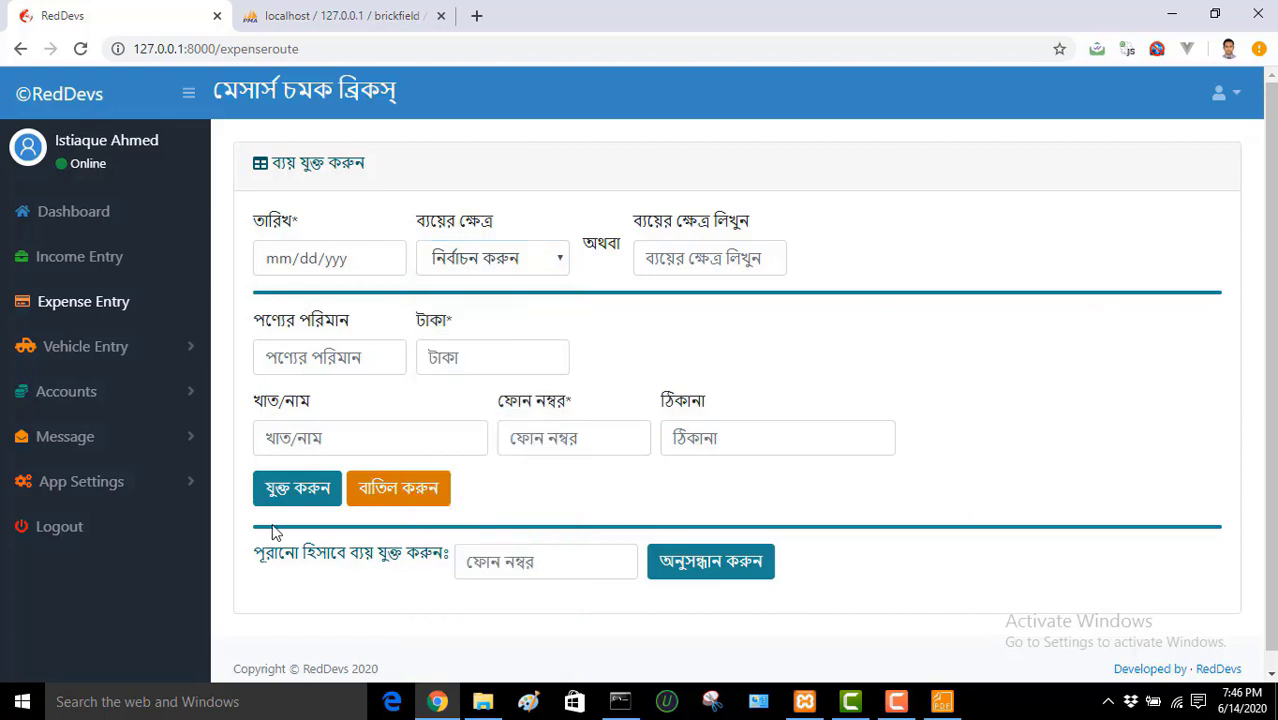
{"action": "left_click", "coordinate": [61, 538]}
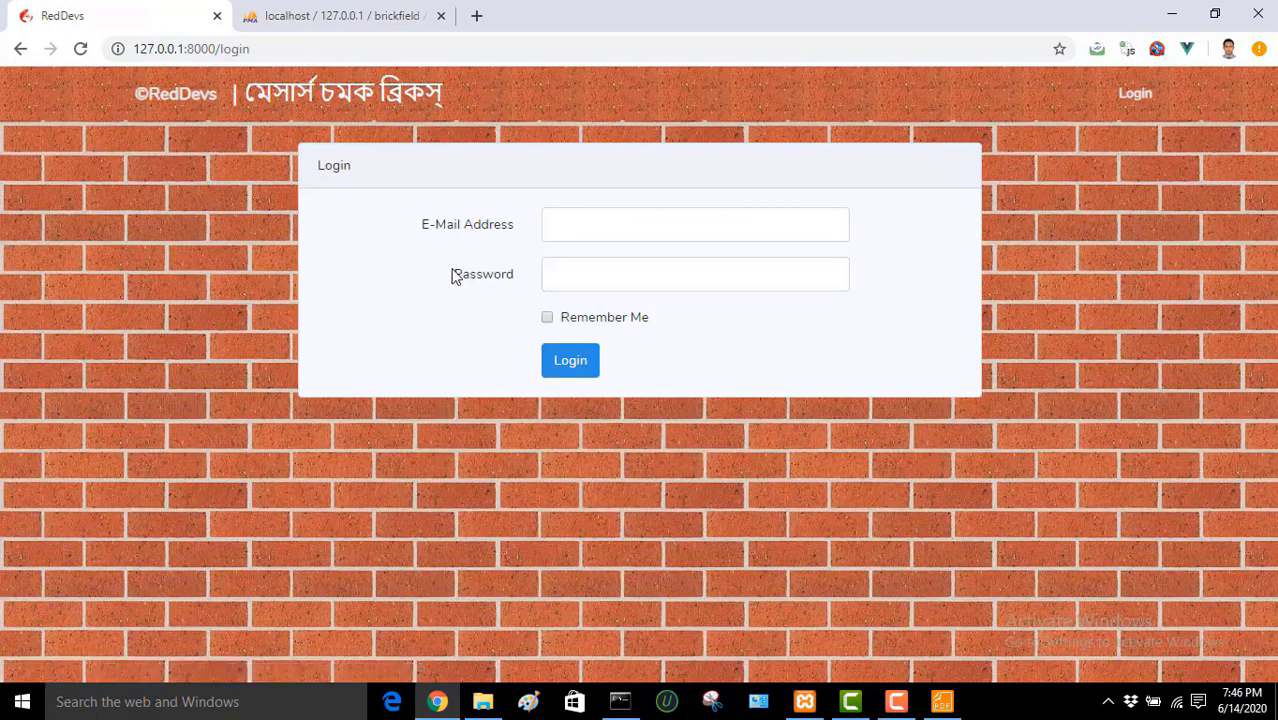
Step: Log in with the new user's e-mail and password, dismissing the password-breach warning
{"action": "left_click", "coordinate": [602, 222]}
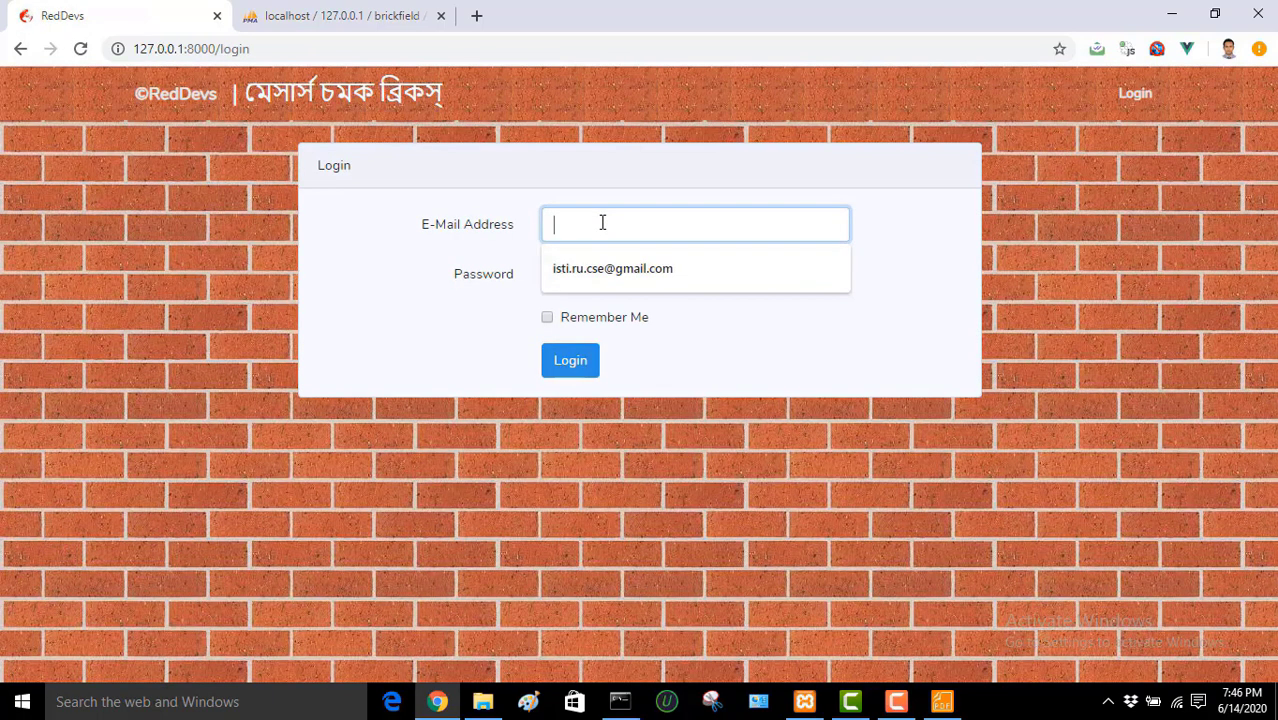
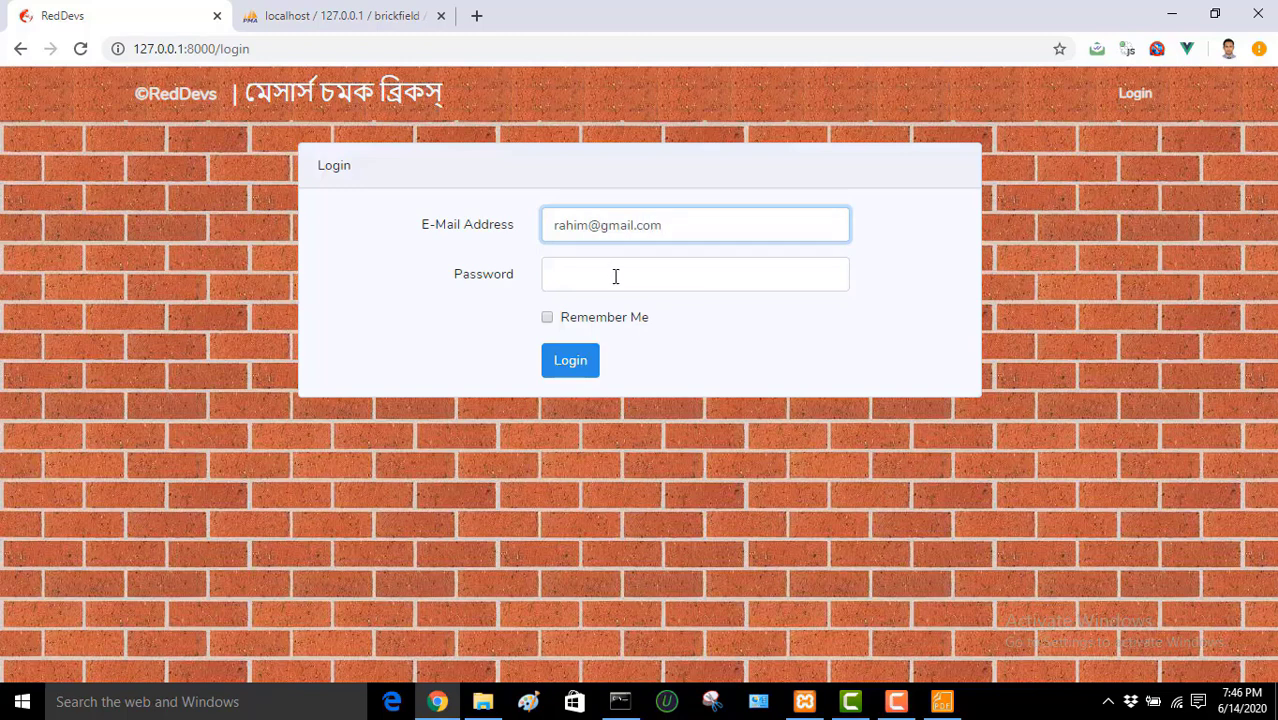
{"action": "left_click", "coordinate": [615, 276]}
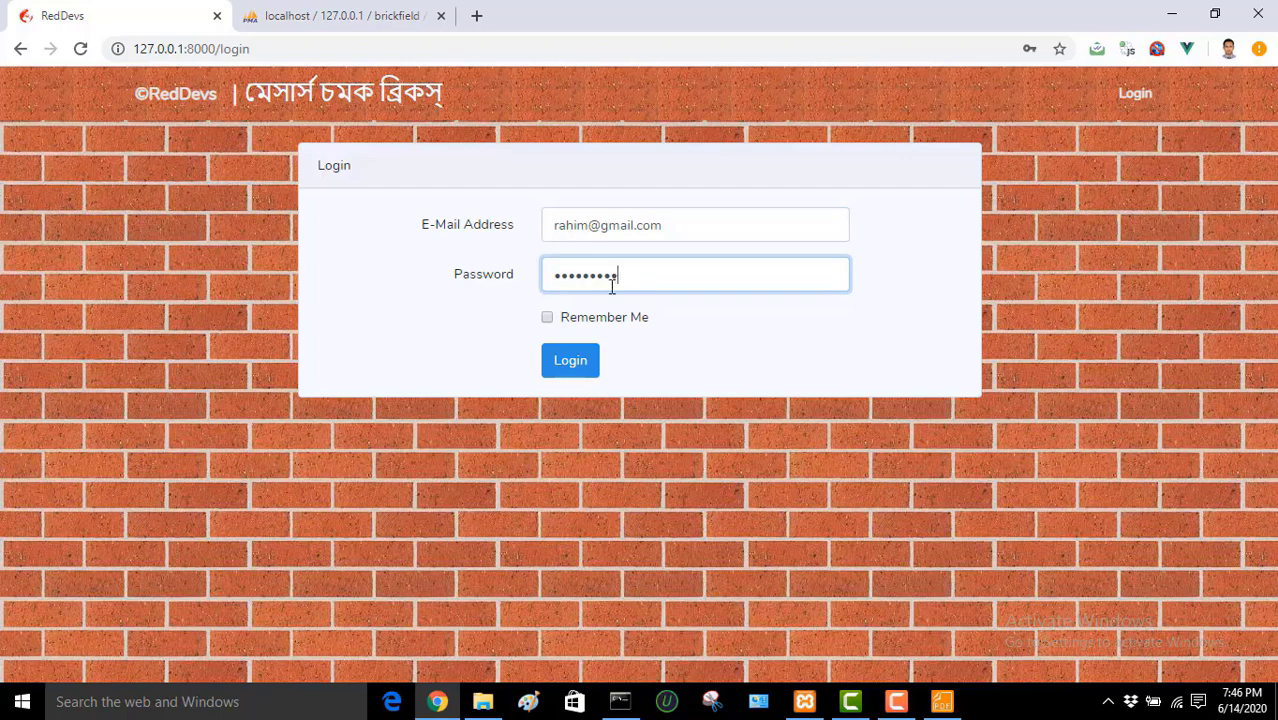
{"action": "left_click", "coordinate": [576, 364]}
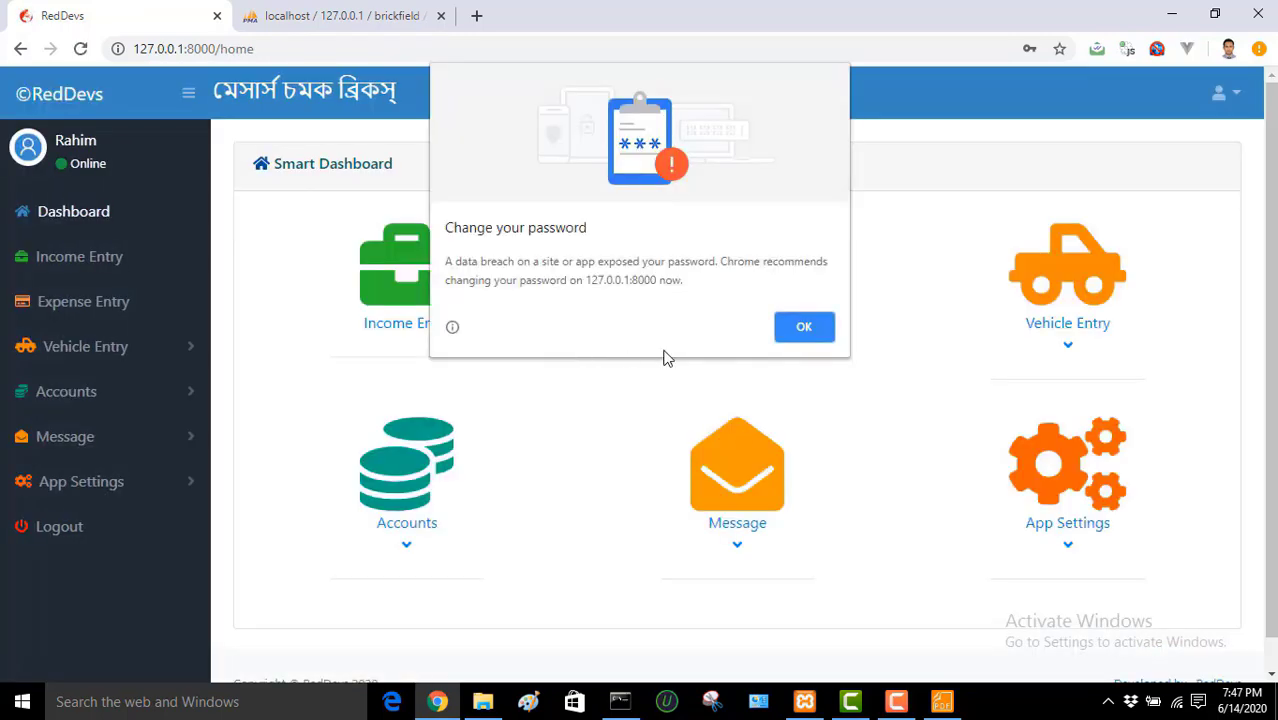
{"action": "left_click", "coordinate": [822, 330]}
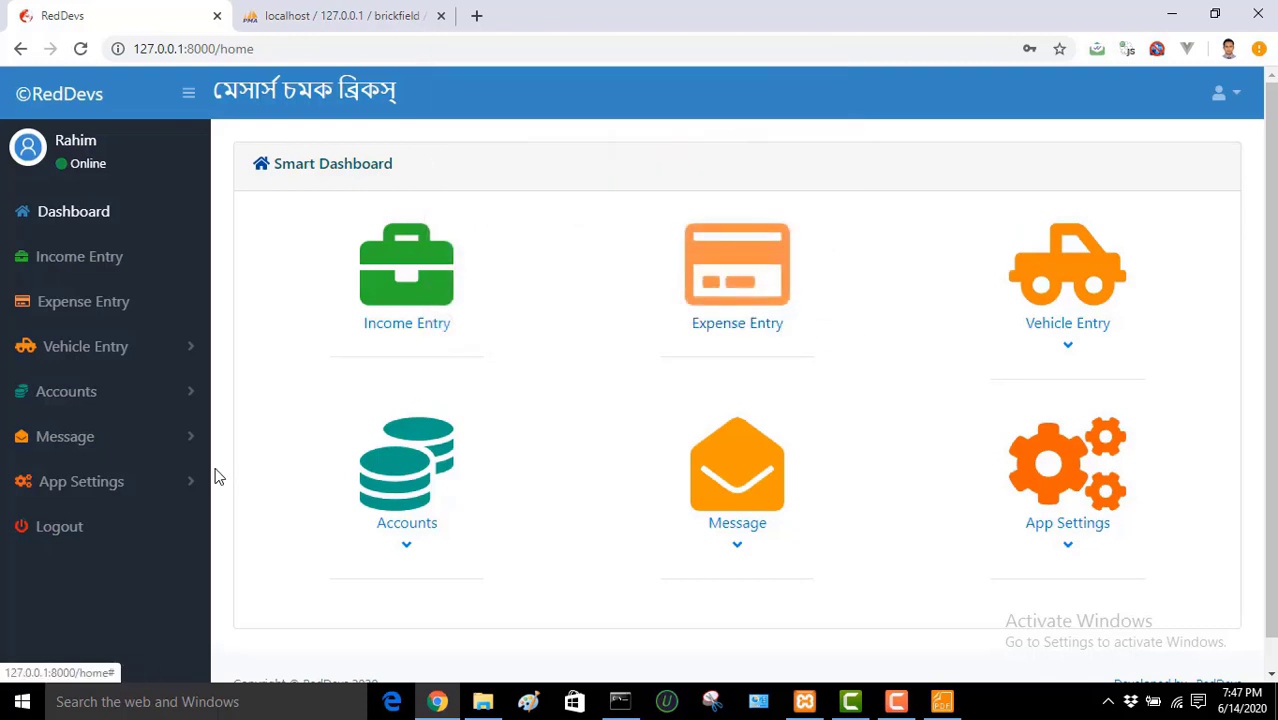
Step: Check the new user's Accounts, App Settings and Change Password pages, then shrink the browser window
{"action": "left_click", "coordinate": [150, 404]}
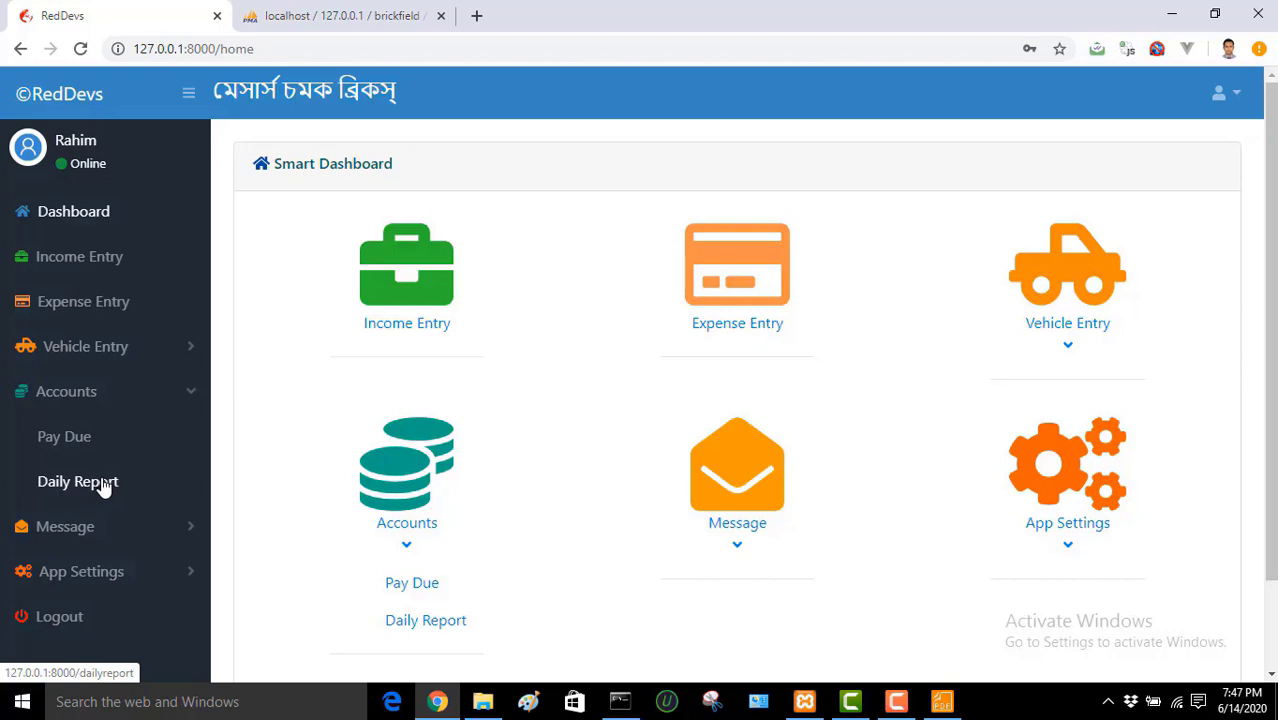
{"action": "left_click", "coordinate": [106, 572]}
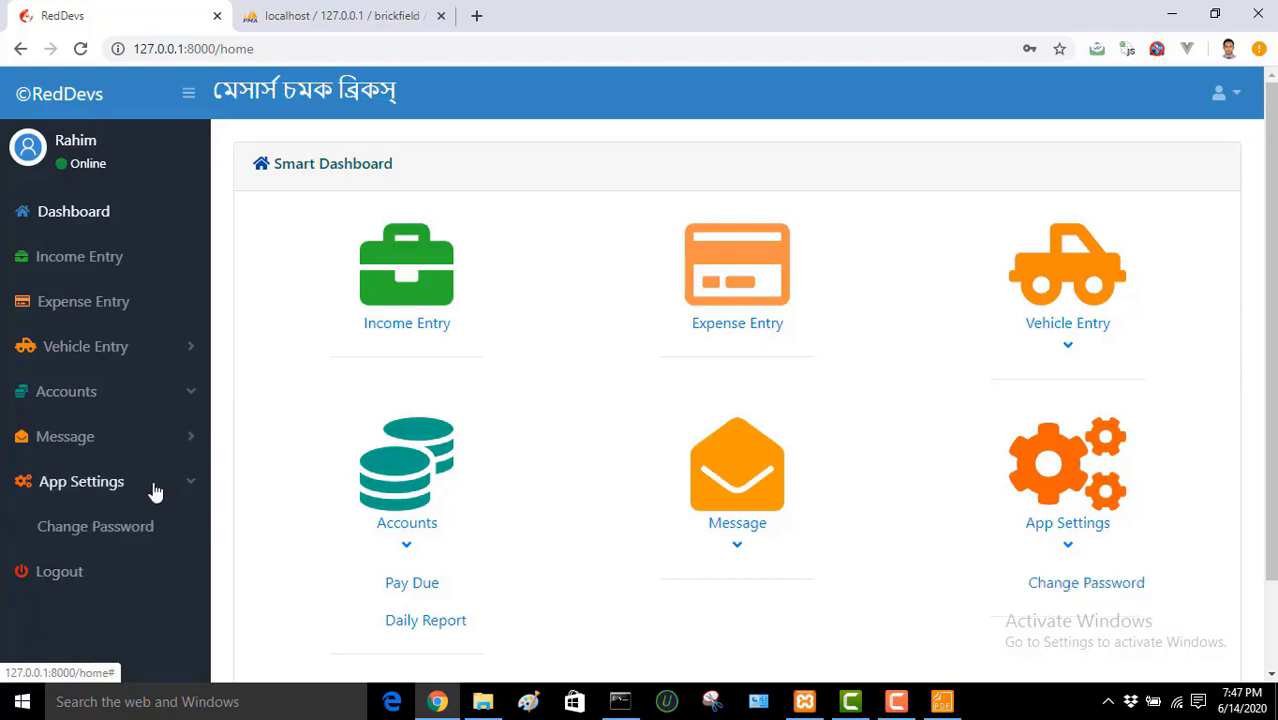
{"action": "left_click", "coordinate": [97, 530]}
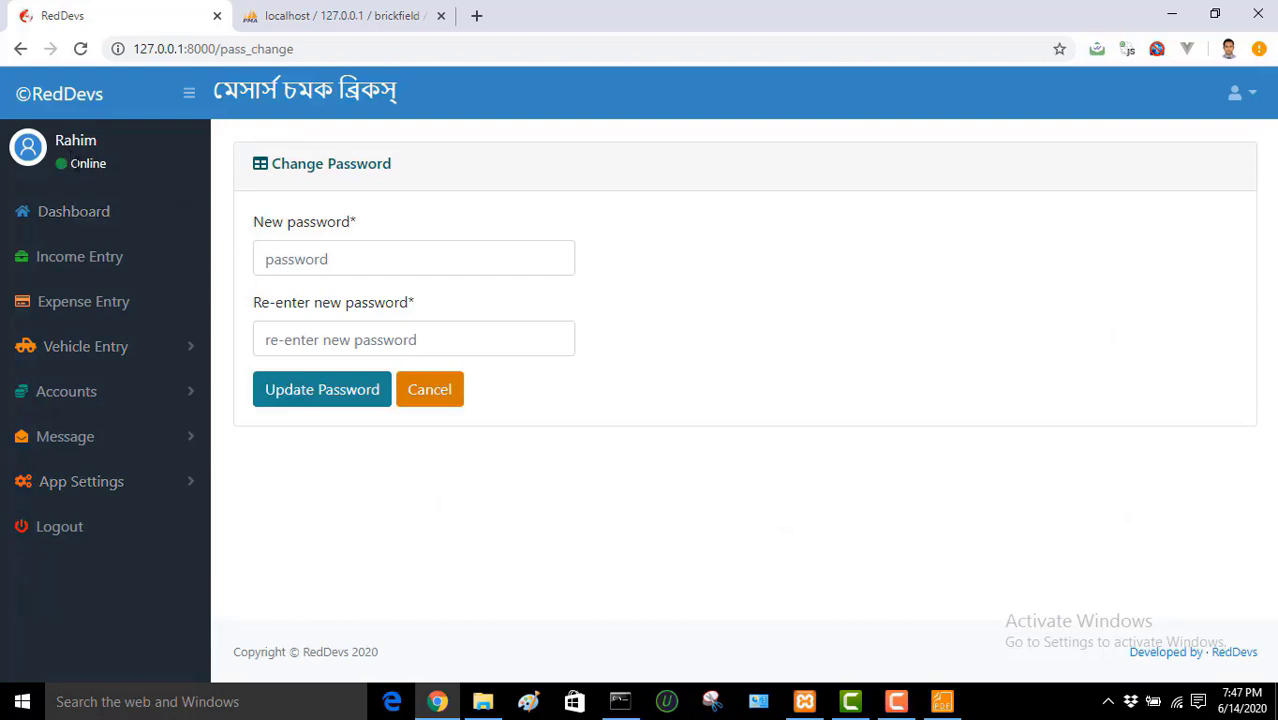
{"action": "left_click", "coordinate": [79, 215]}
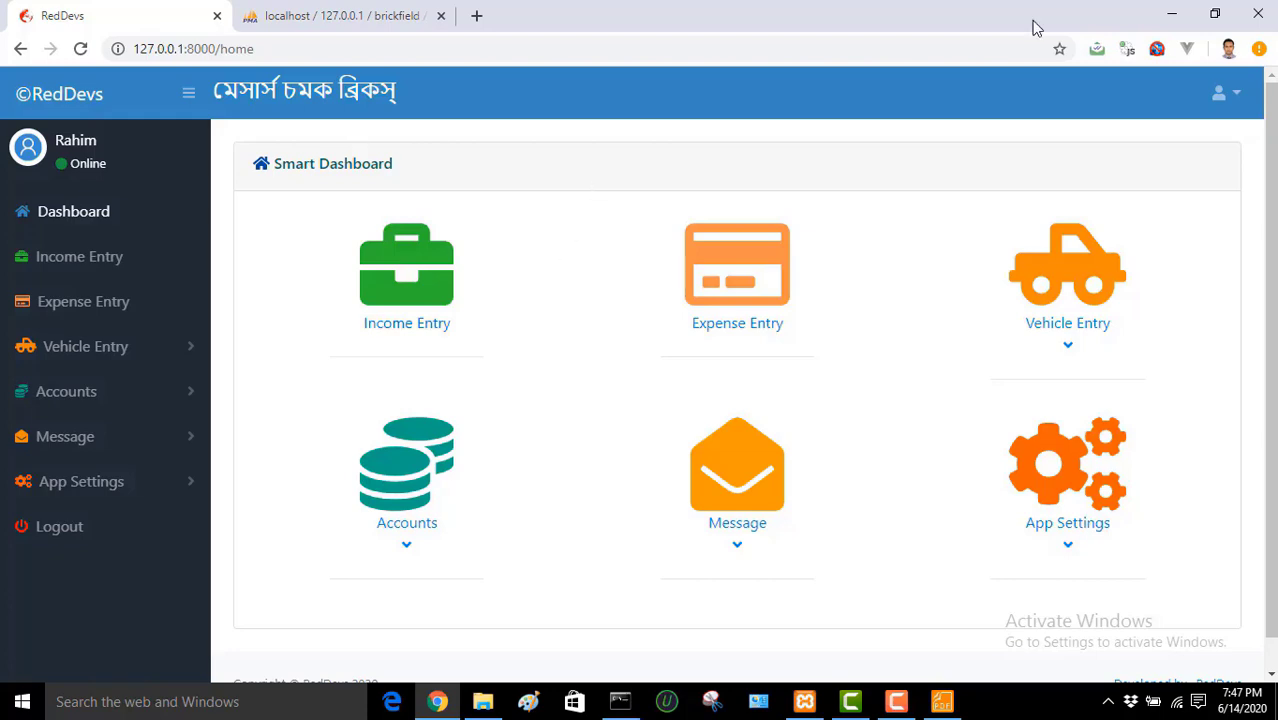
{"action": "left_click", "coordinate": [1216, 15]}
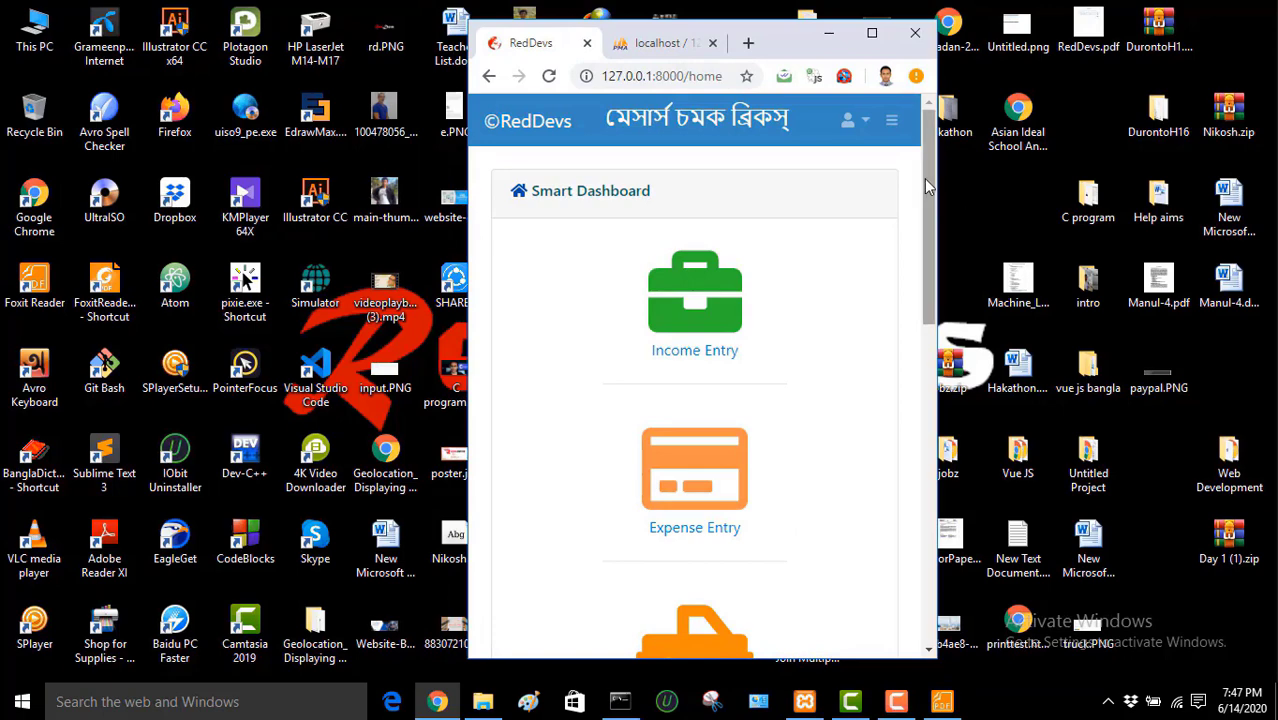
Step: Open the income entry form and return, then toggle the vehicle entry options
{"action": "left_click_drag", "start_coordinate": [924, 178], "coordinate": [931, 144]}
{"action": "left_click", "coordinate": [676, 341]}
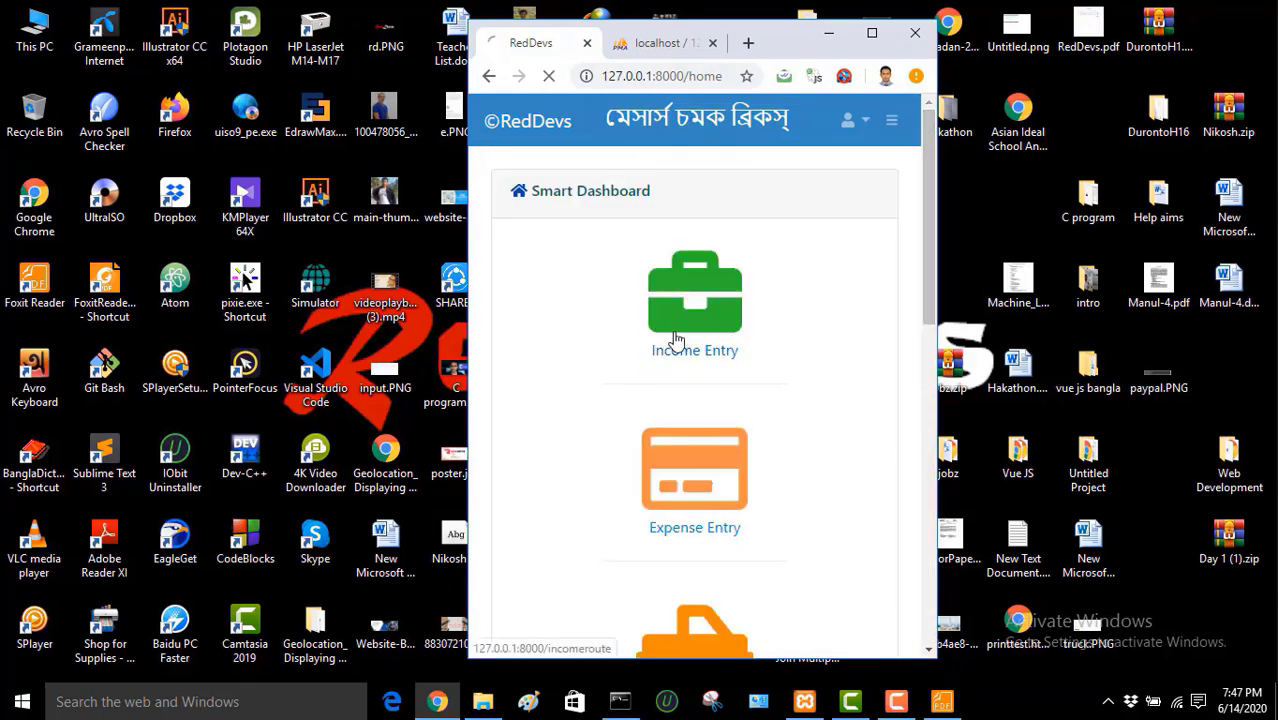
{"action": "left_click", "coordinate": [489, 76]}
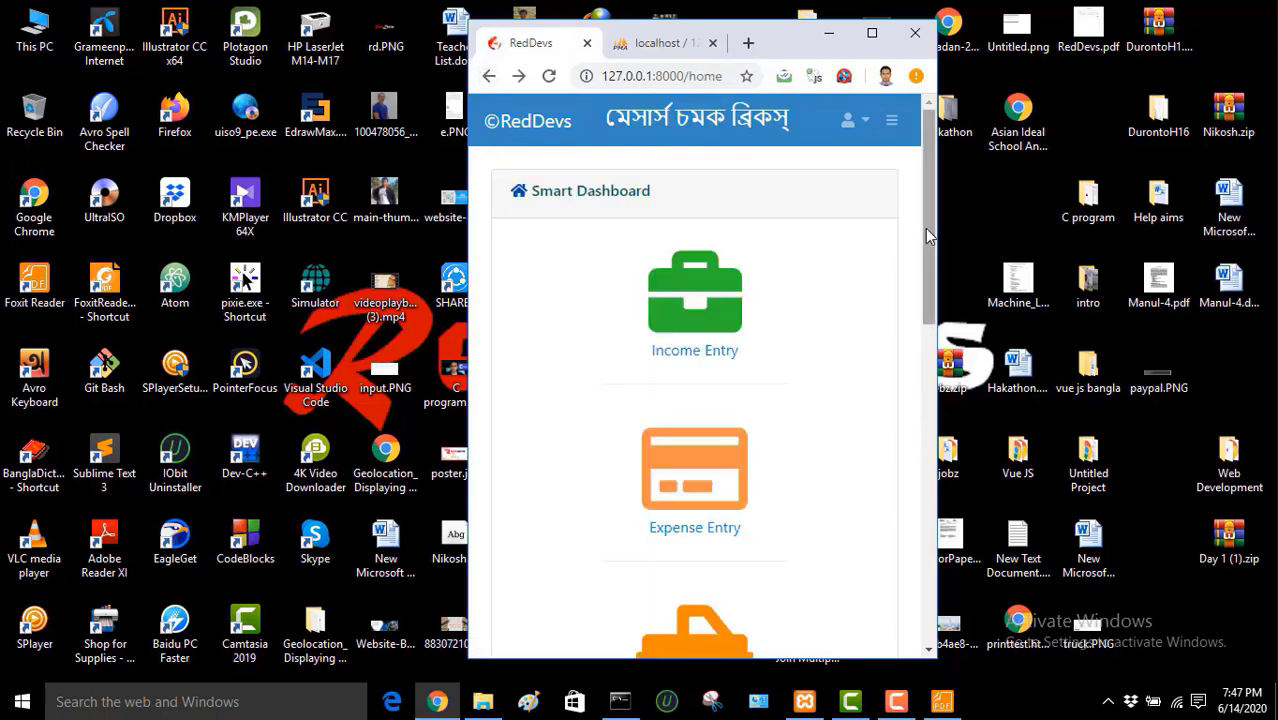
{"action": "left_click_drag", "start_coordinate": [925, 228], "coordinate": [946, 396]}
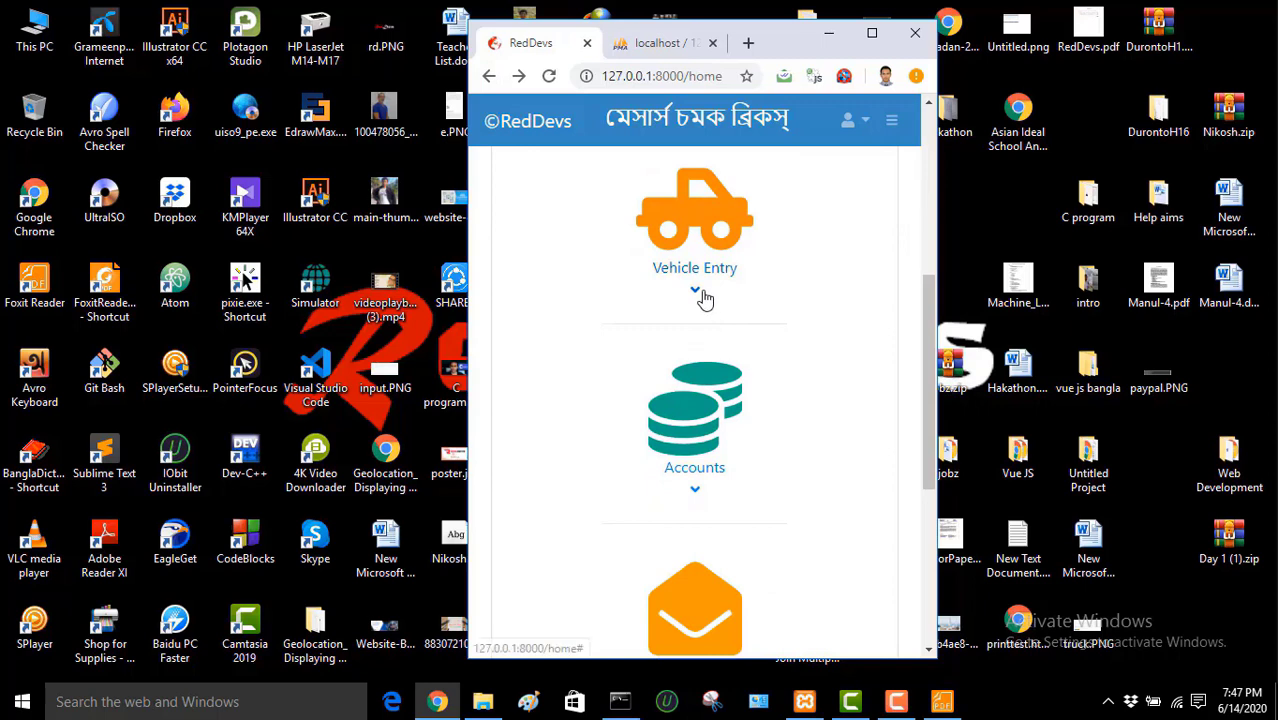
{"action": "left_click", "coordinate": [698, 294]}
{"action": "left_click", "coordinate": [700, 294]}
{"action": "left_click", "coordinate": [700, 294]}
{"action": "left_click", "coordinate": [703, 297]}
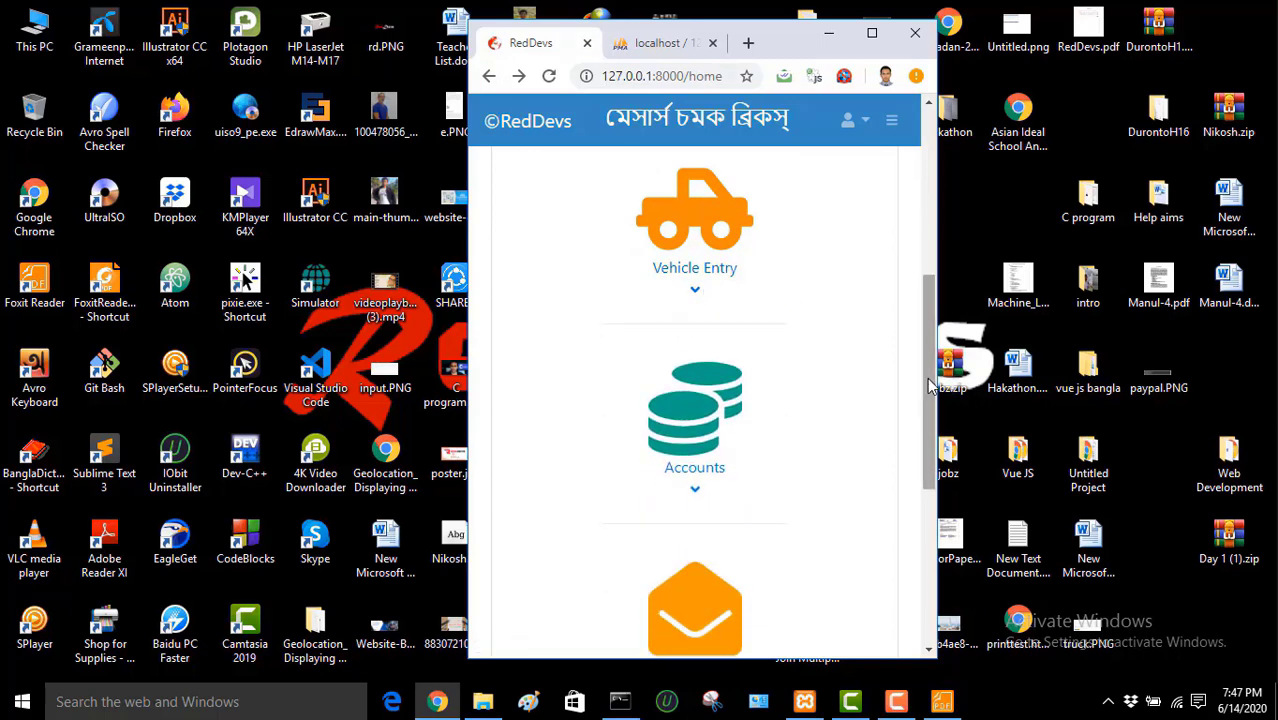
Step: Expand and collapse the Accounts, Message and App Settings cards in the narrow layout
{"action": "left_click_drag", "start_coordinate": [928, 380], "coordinate": [928, 420]}
{"action": "left_click", "coordinate": [699, 414]}
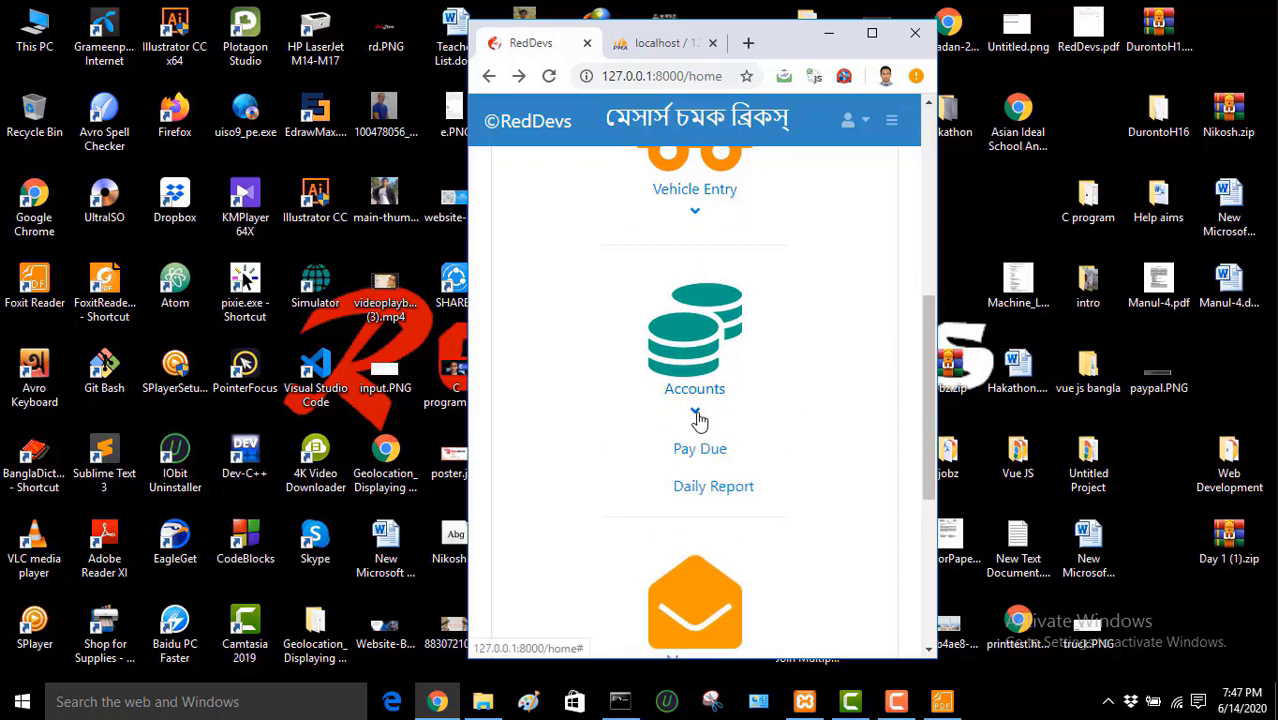
{"action": "left_click", "coordinate": [699, 414]}
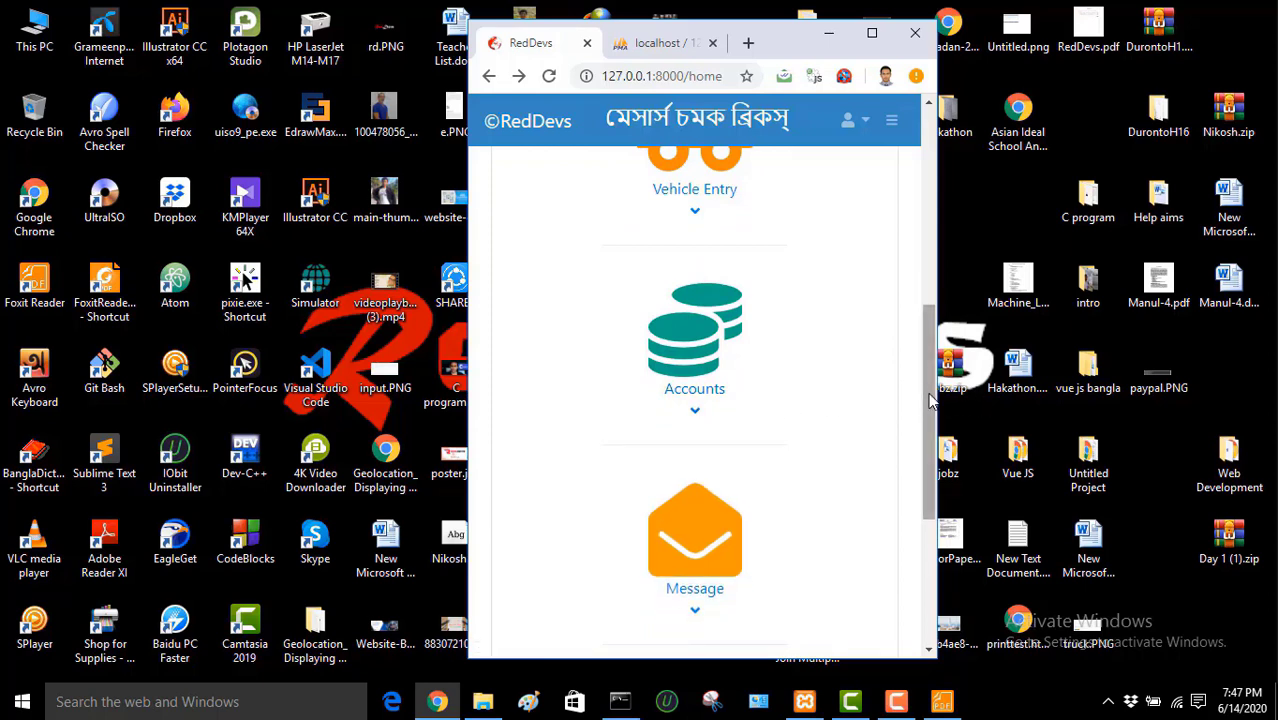
{"action": "left_click_drag", "start_coordinate": [930, 400], "coordinate": [930, 492]}
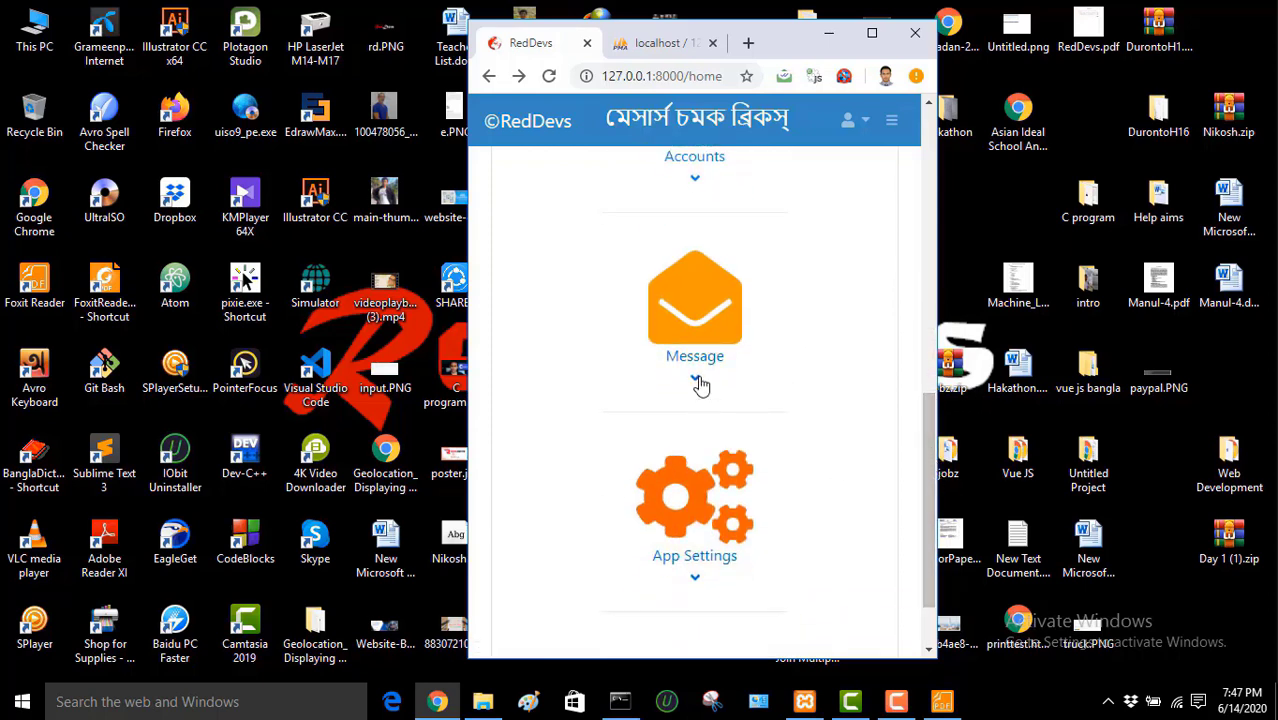
{"action": "left_click", "coordinate": [699, 380]}
{"action": "left_click", "coordinate": [699, 380]}
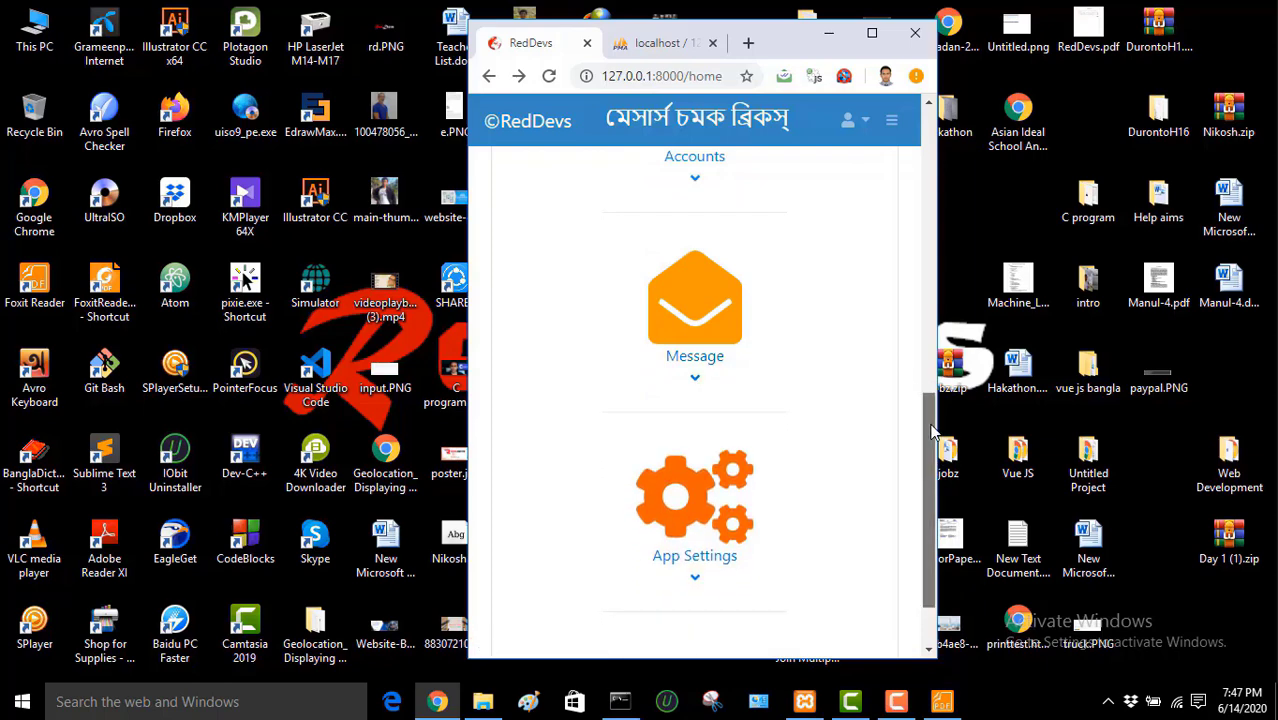
{"action": "scroll", "coordinate": [930, 432], "scroll_direction": "down", "scroll_amount": 1}
{"action": "left_click", "coordinate": [695, 490]}
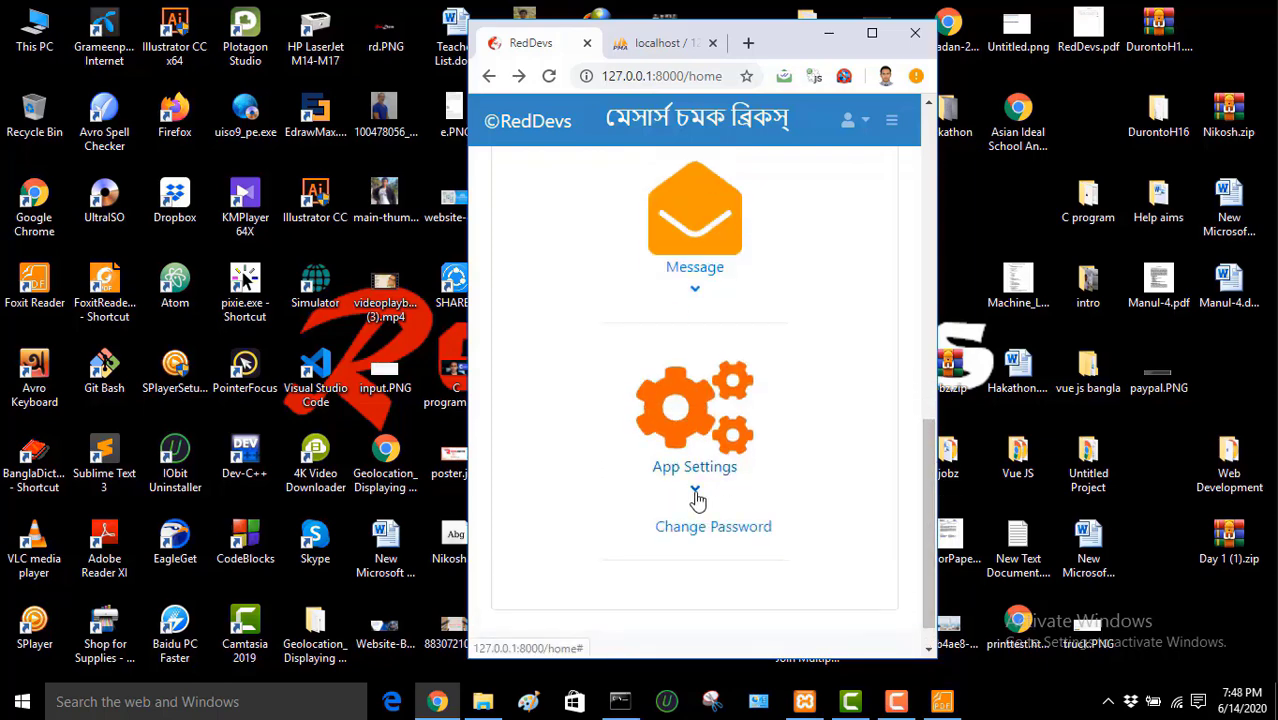
{"action": "left_click", "coordinate": [696, 492]}
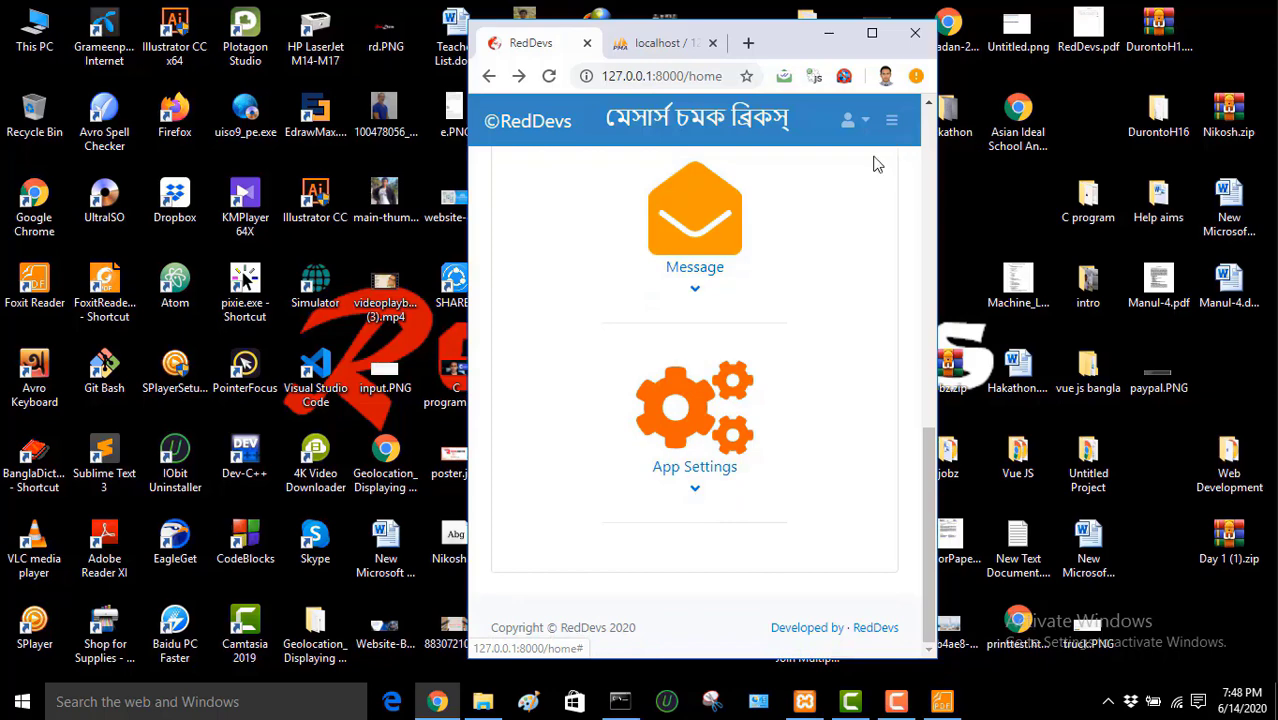
{"action": "left_click_drag", "start_coordinate": [925, 440], "coordinate": [922, 143]}
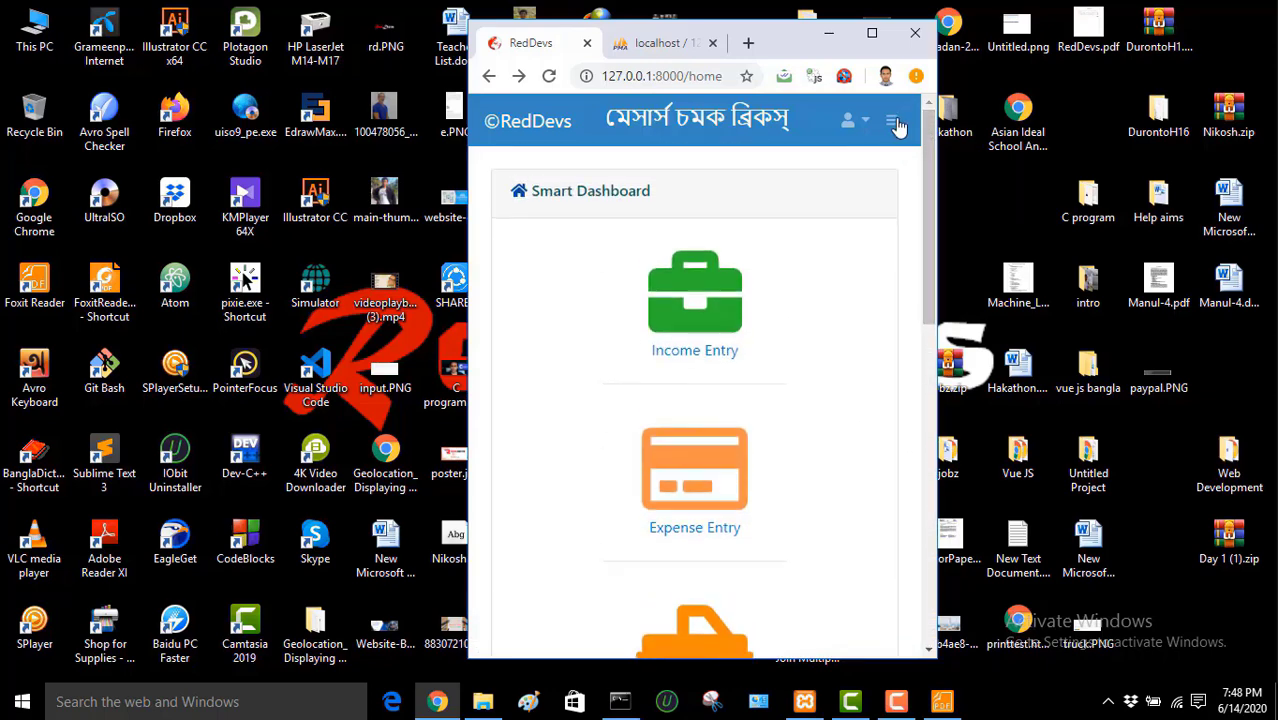
Step: Toggle the hamburger sidebar and account dropdown, then maximize the browser window
{"action": "left_click", "coordinate": [893, 122]}
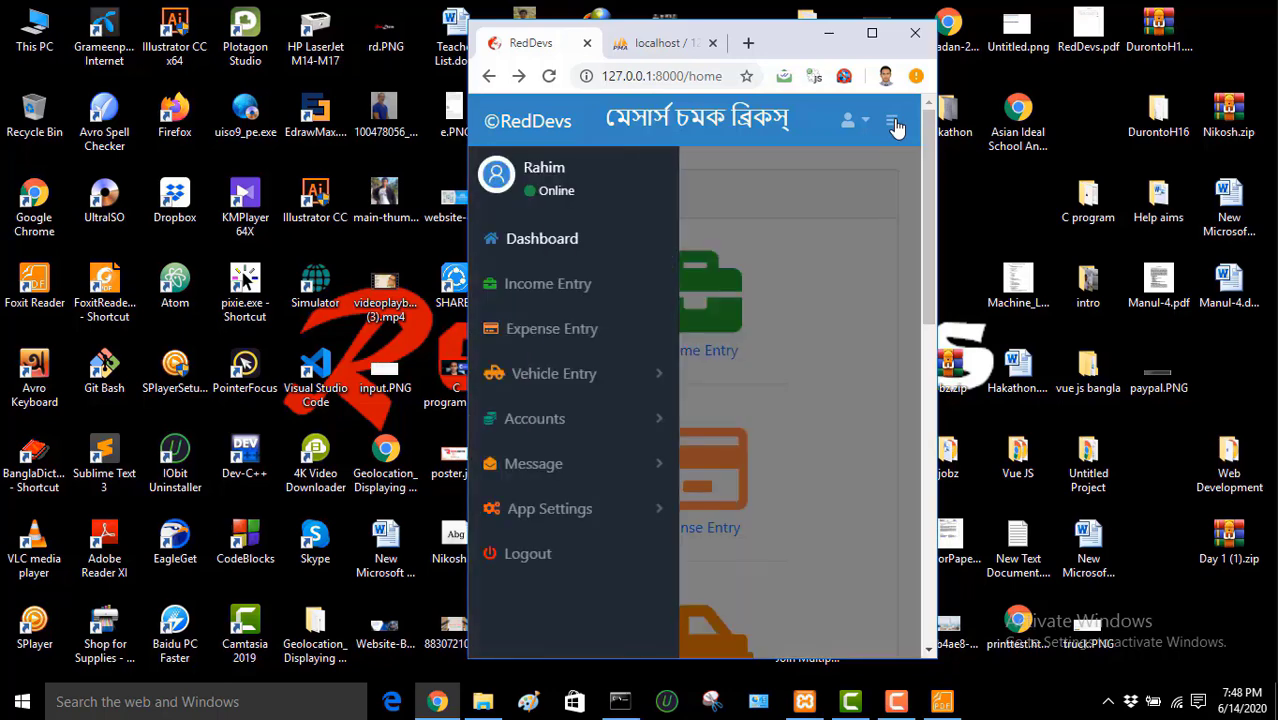
{"action": "left_click", "coordinate": [894, 123]}
{"action": "left_click", "coordinate": [894, 123]}
{"action": "left_click", "coordinate": [894, 123]}
{"action": "left_click", "coordinate": [894, 123]}
{"action": "left_click", "coordinate": [894, 123]}
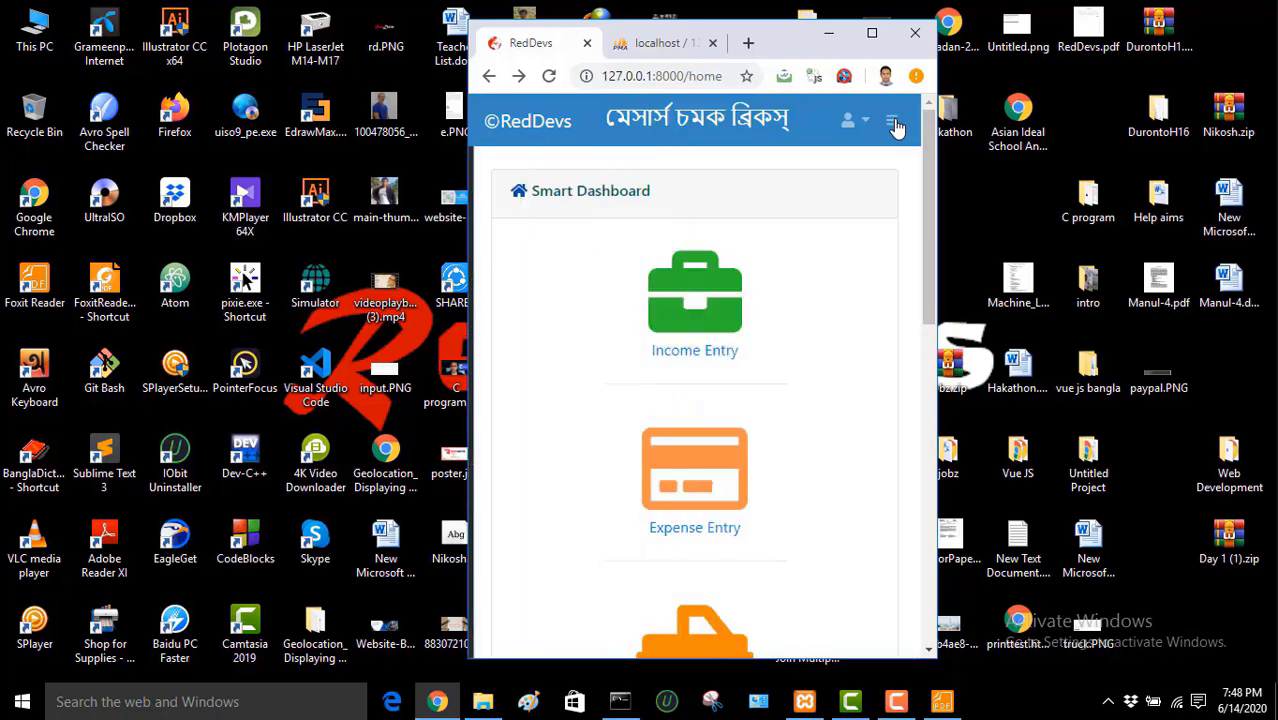
{"action": "left_click", "coordinate": [866, 122]}
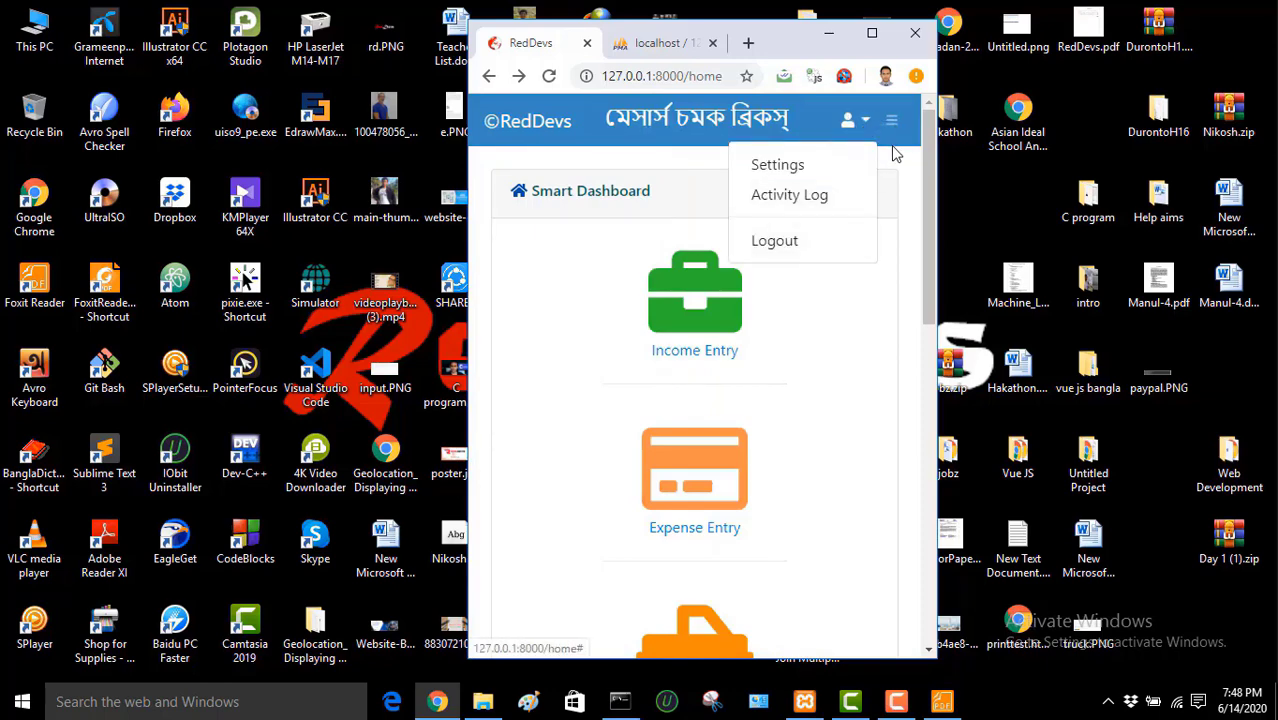
{"action": "left_click", "coordinate": [892, 123]}
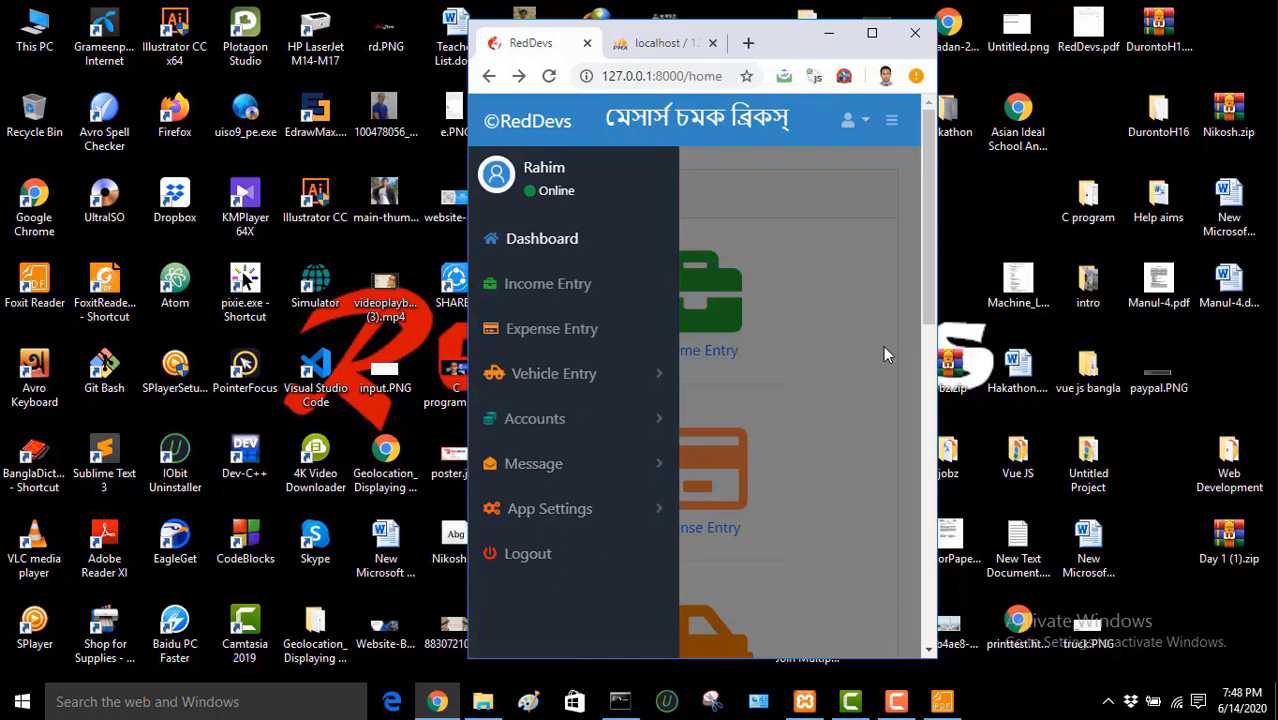
{"action": "left_click", "coordinate": [871, 33]}
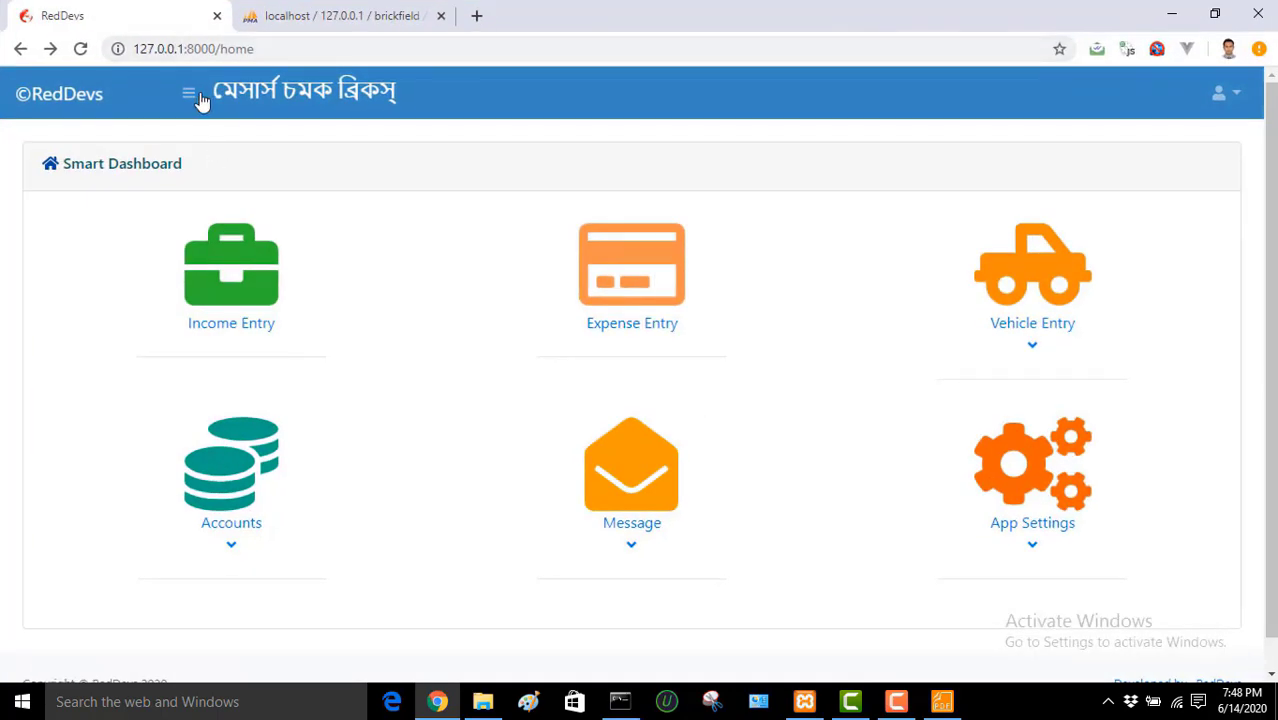
Step: Log out the test user and sign back in with the saved admin e-mail
{"action": "left_click", "coordinate": [190, 95]}
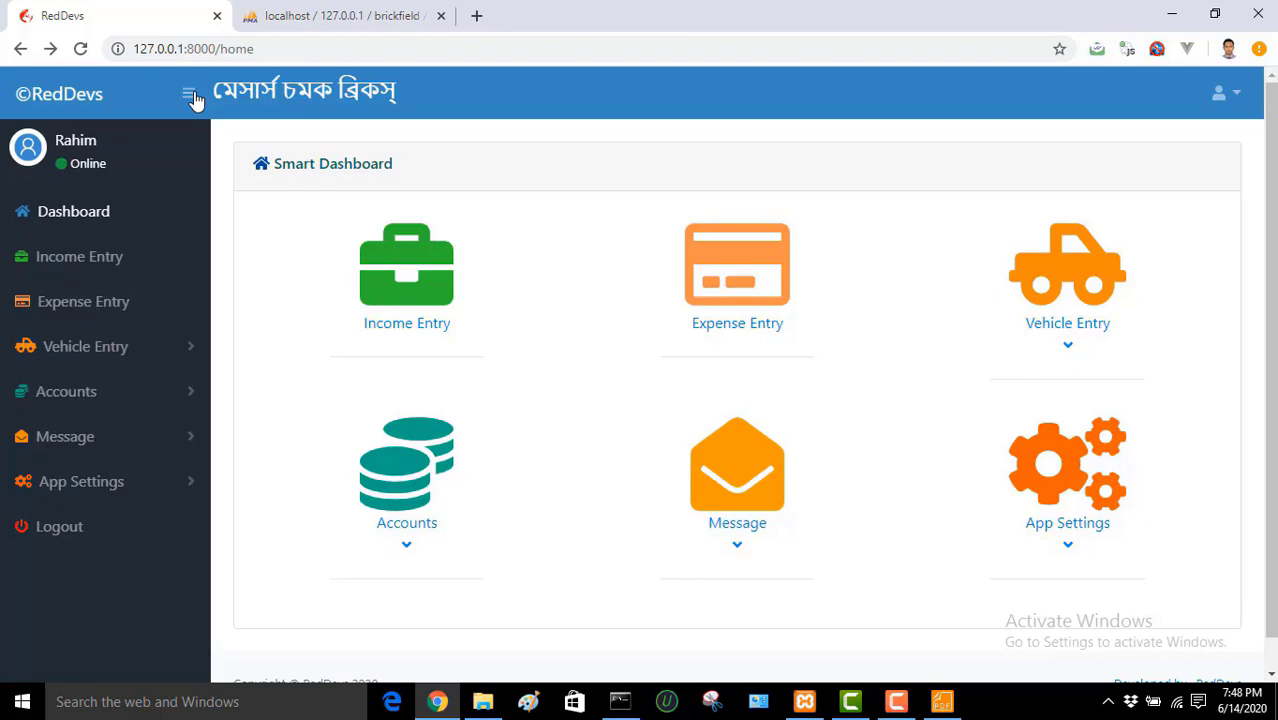
{"action": "left_click", "coordinate": [52, 528]}
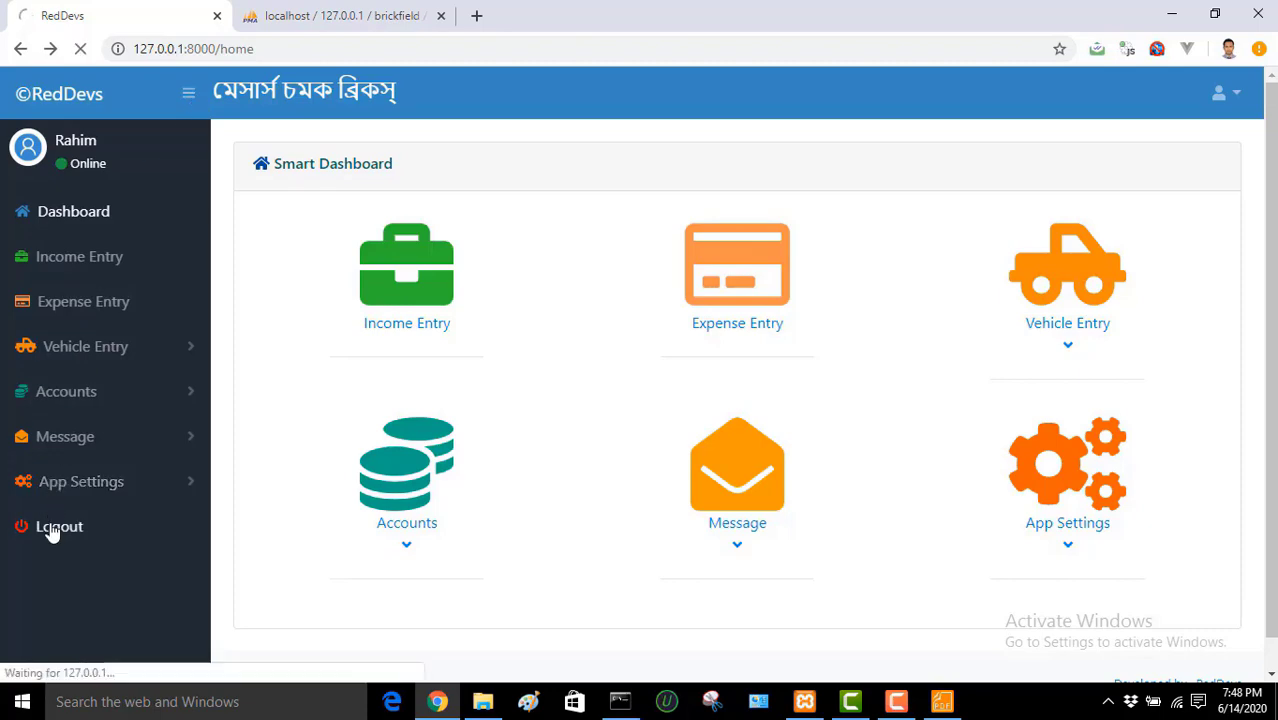
{"action": "left_click", "coordinate": [562, 225]}
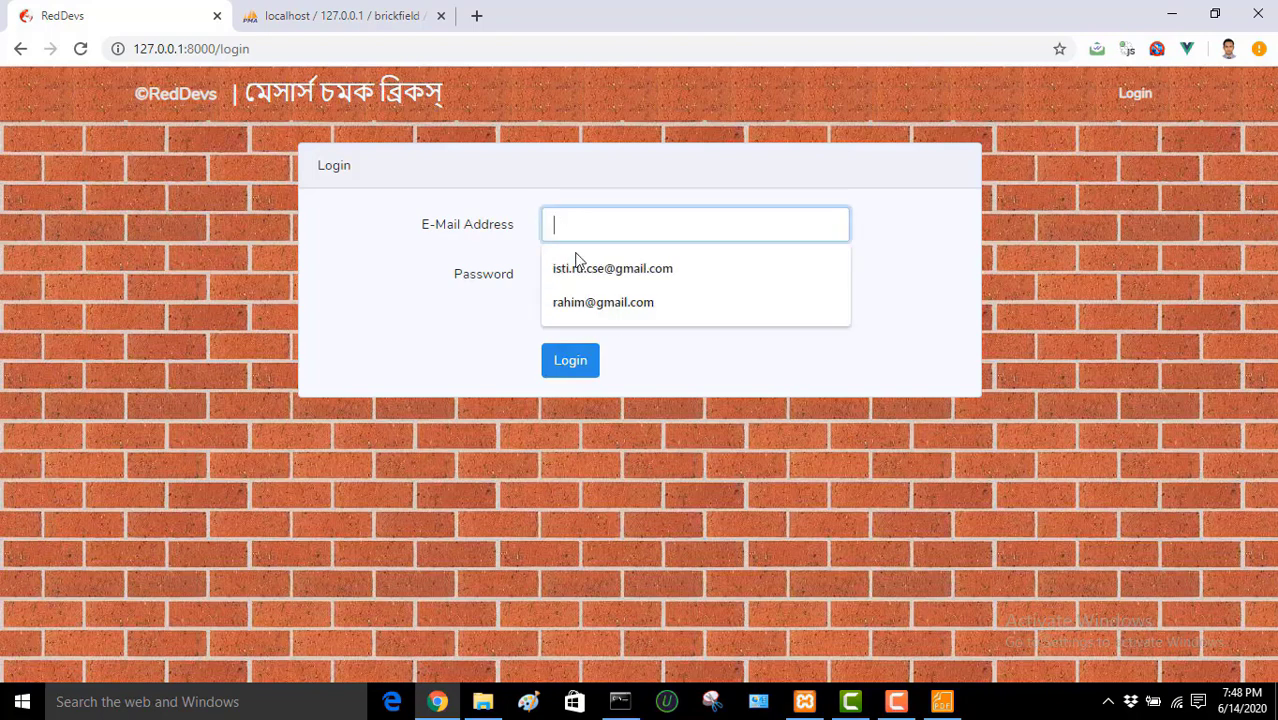
{"action": "left_click", "coordinate": [588, 272]}
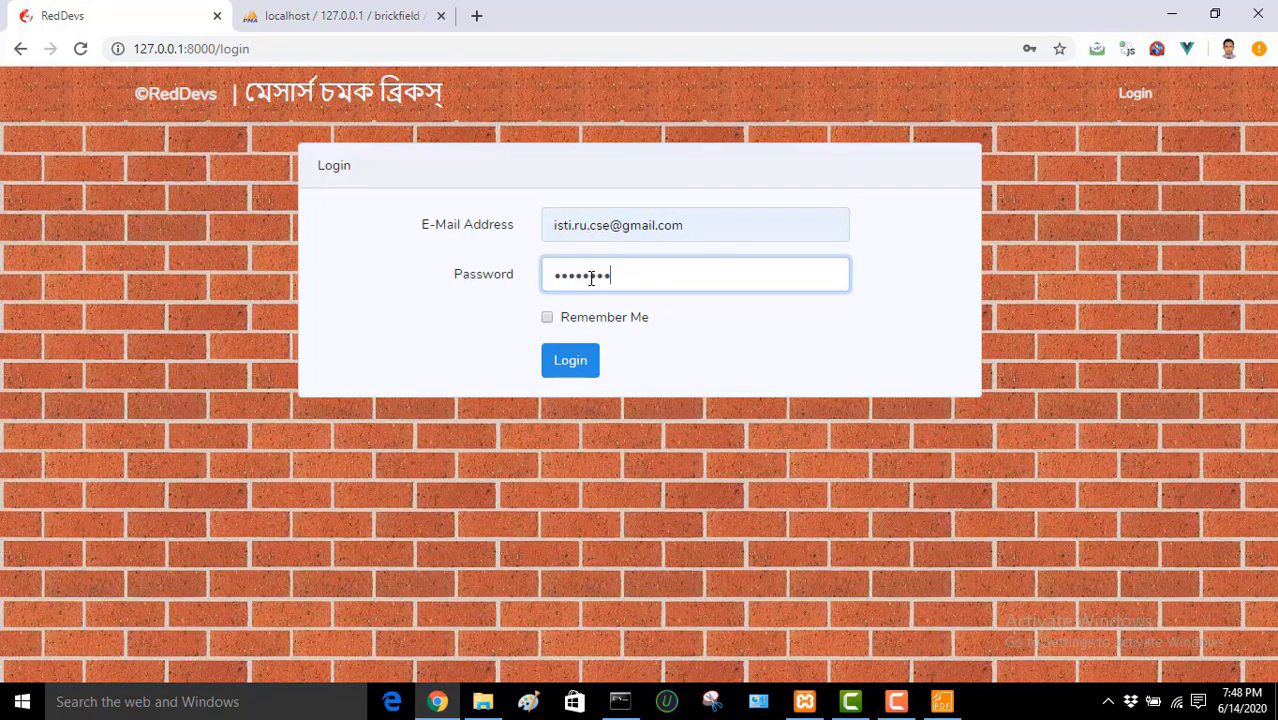
{"action": "left_click", "coordinate": [566, 363]}
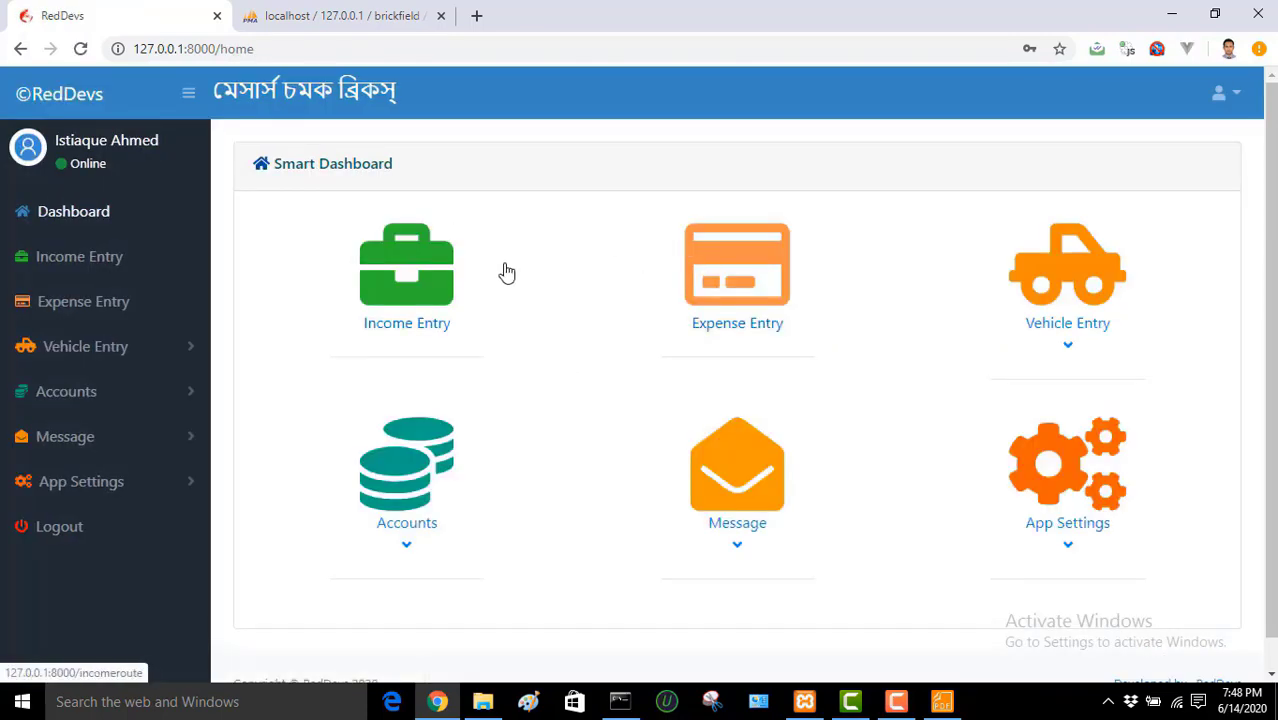
{"action": "left_click", "coordinate": [88, 482]}
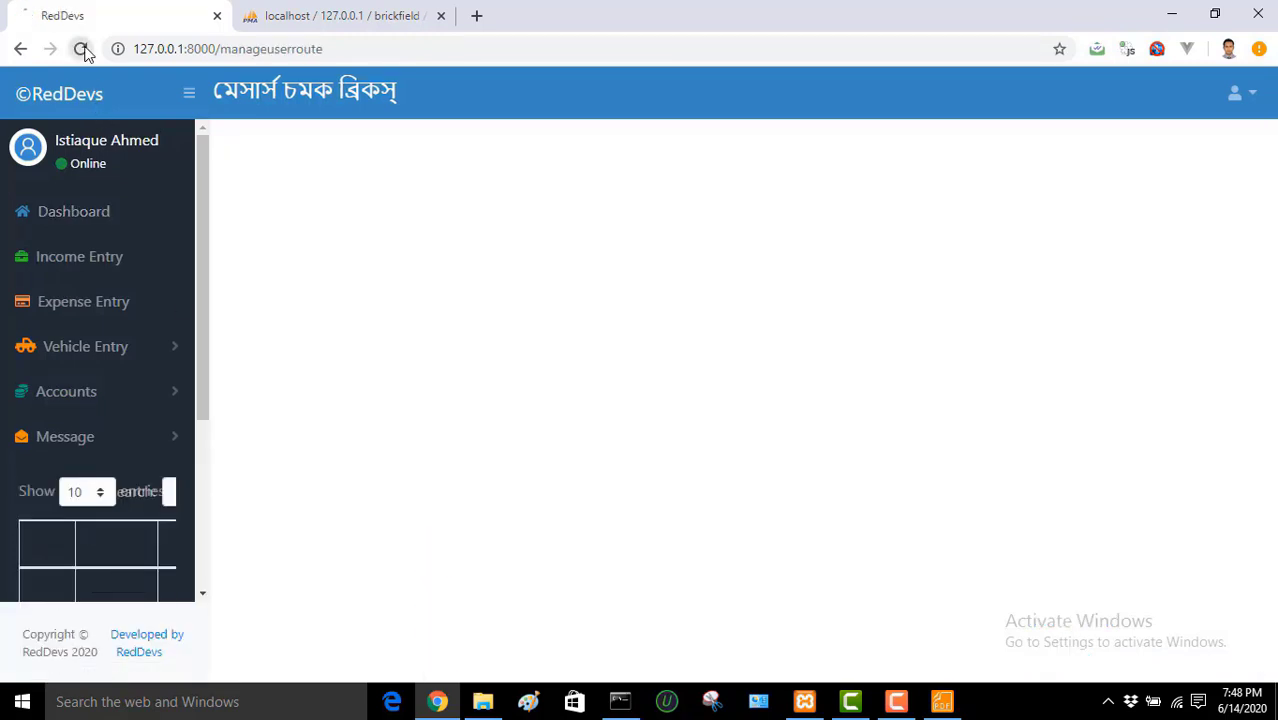
{"action": "left_click", "coordinate": [82, 49]}
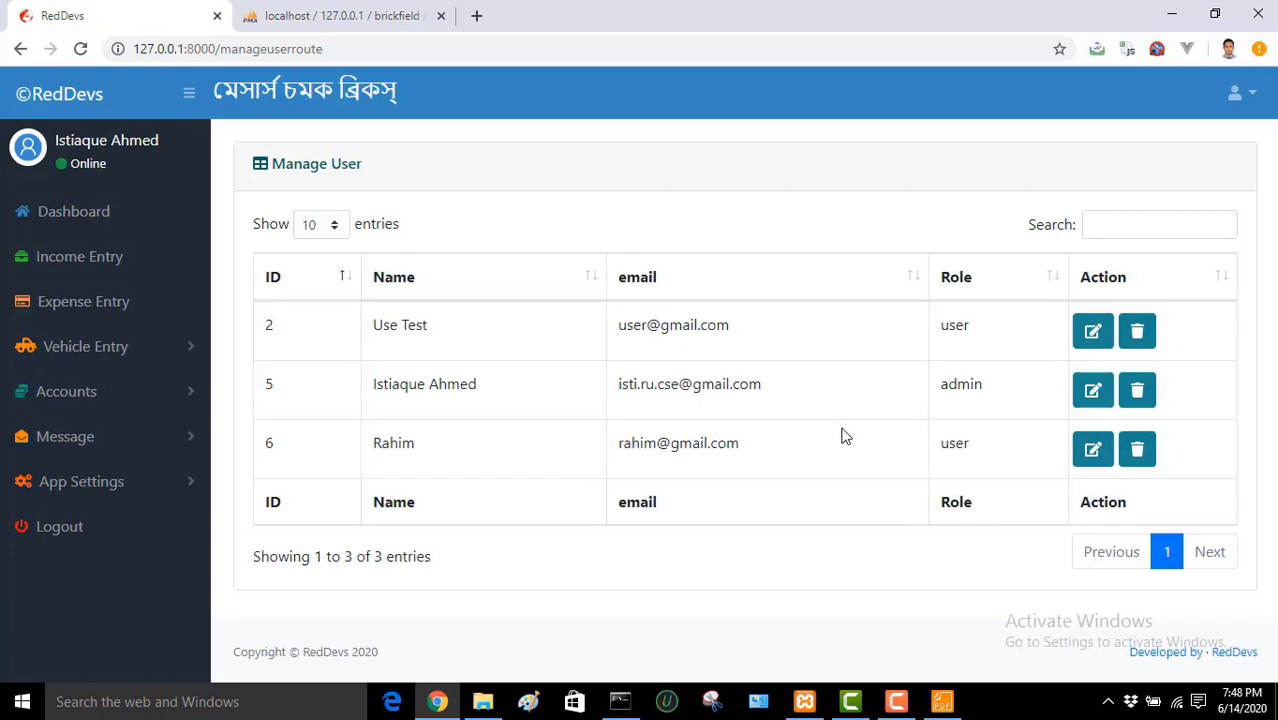
{"action": "left_click", "coordinate": [1100, 454]}
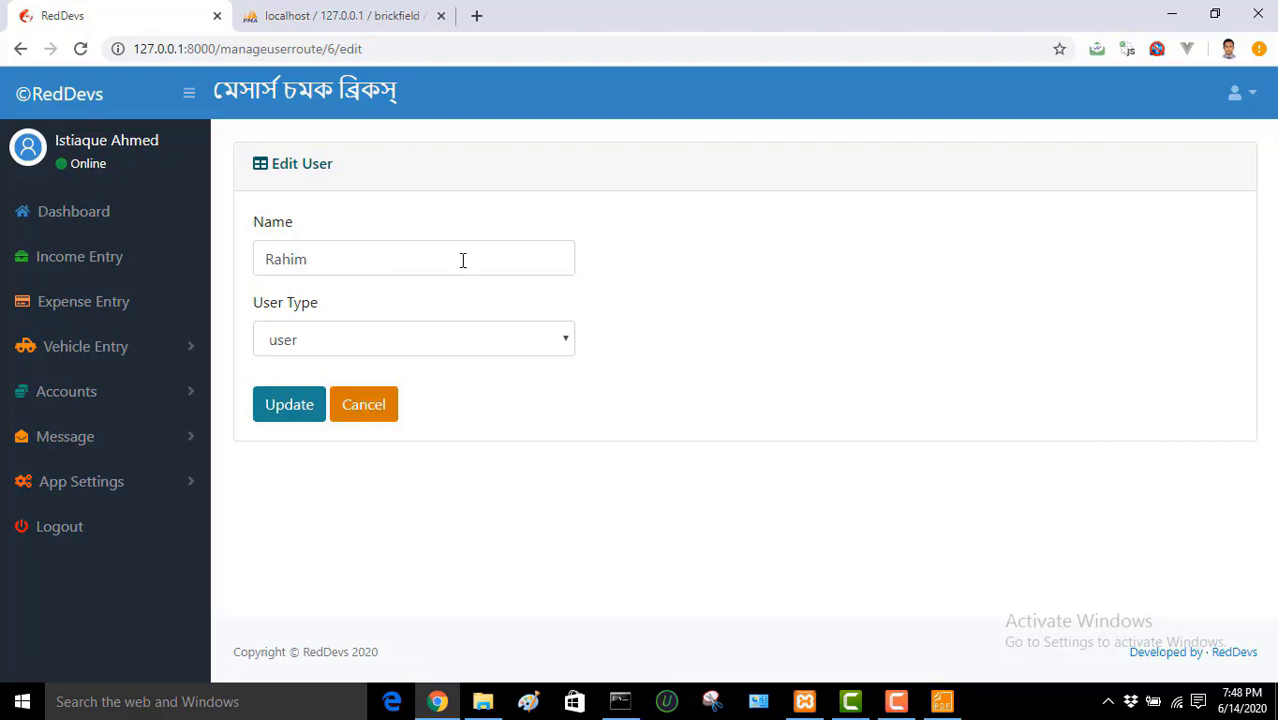
{"action": "double_click", "coordinate": [463, 260]}
{"action": "left_click", "coordinate": [677, 289]}
{"action": "left_click", "coordinate": [494, 355]}
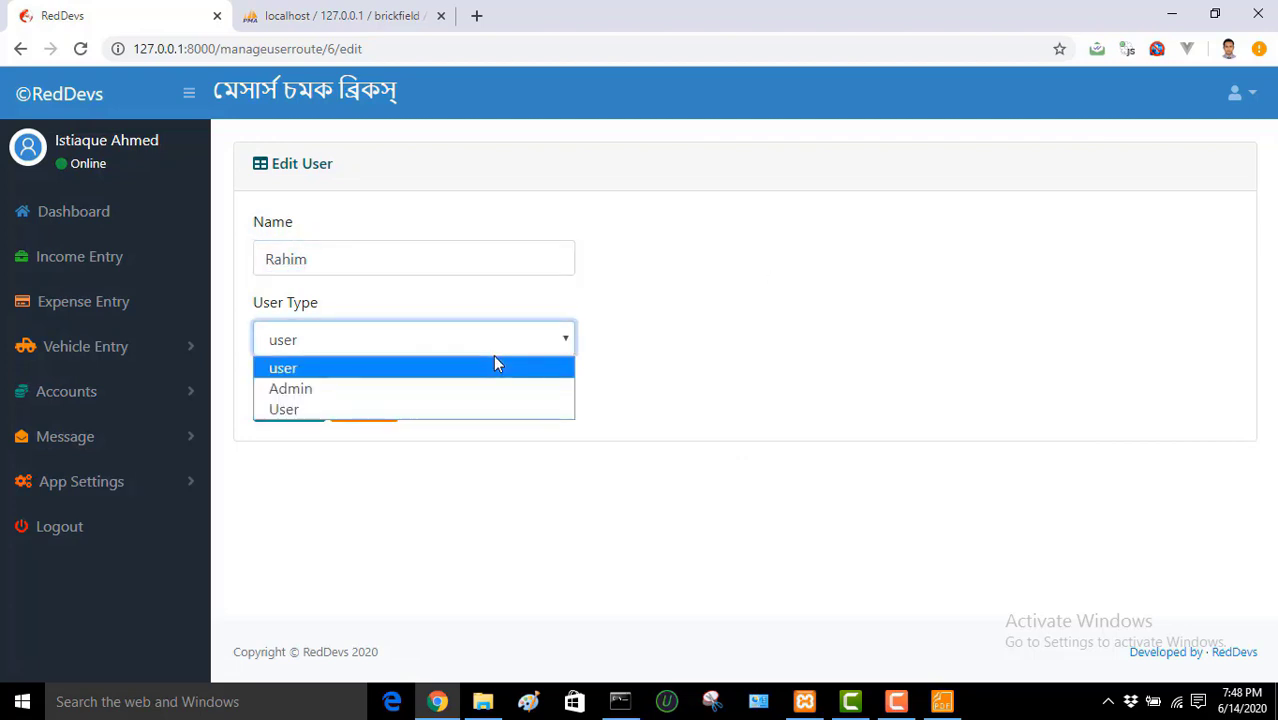
{"action": "left_click", "coordinate": [752, 321]}
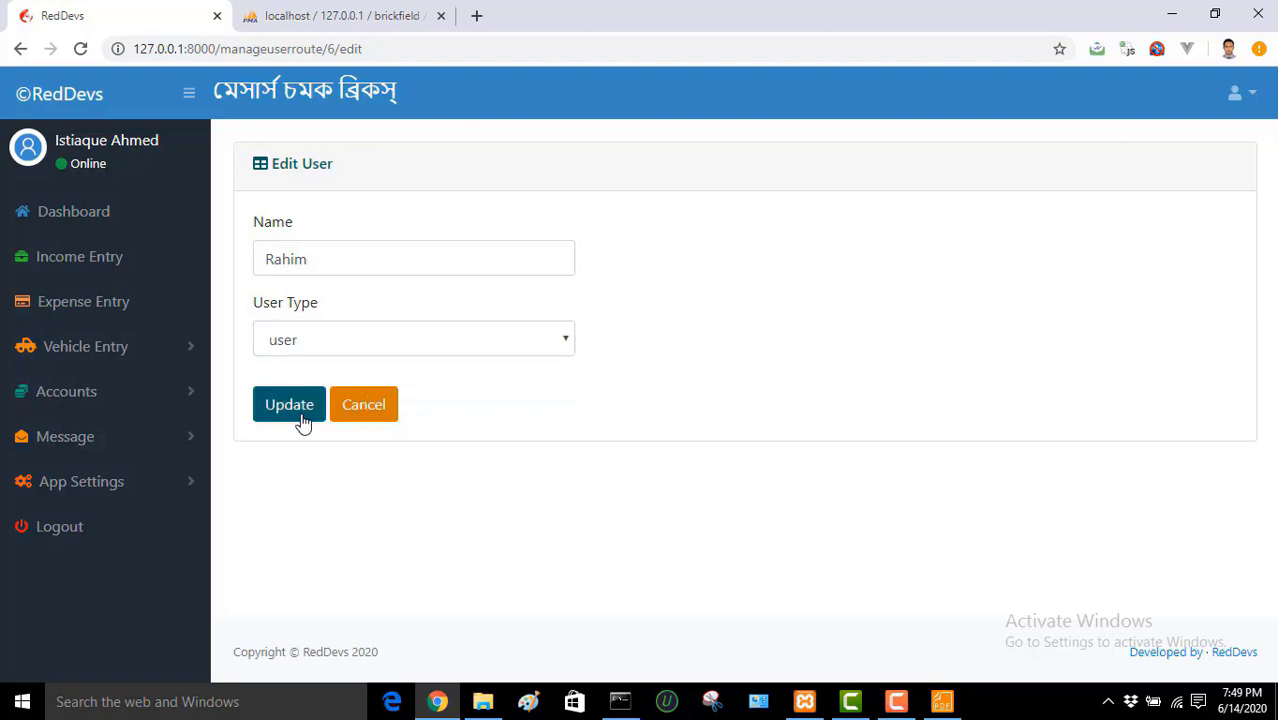
{"action": "left_click", "coordinate": [388, 421]}
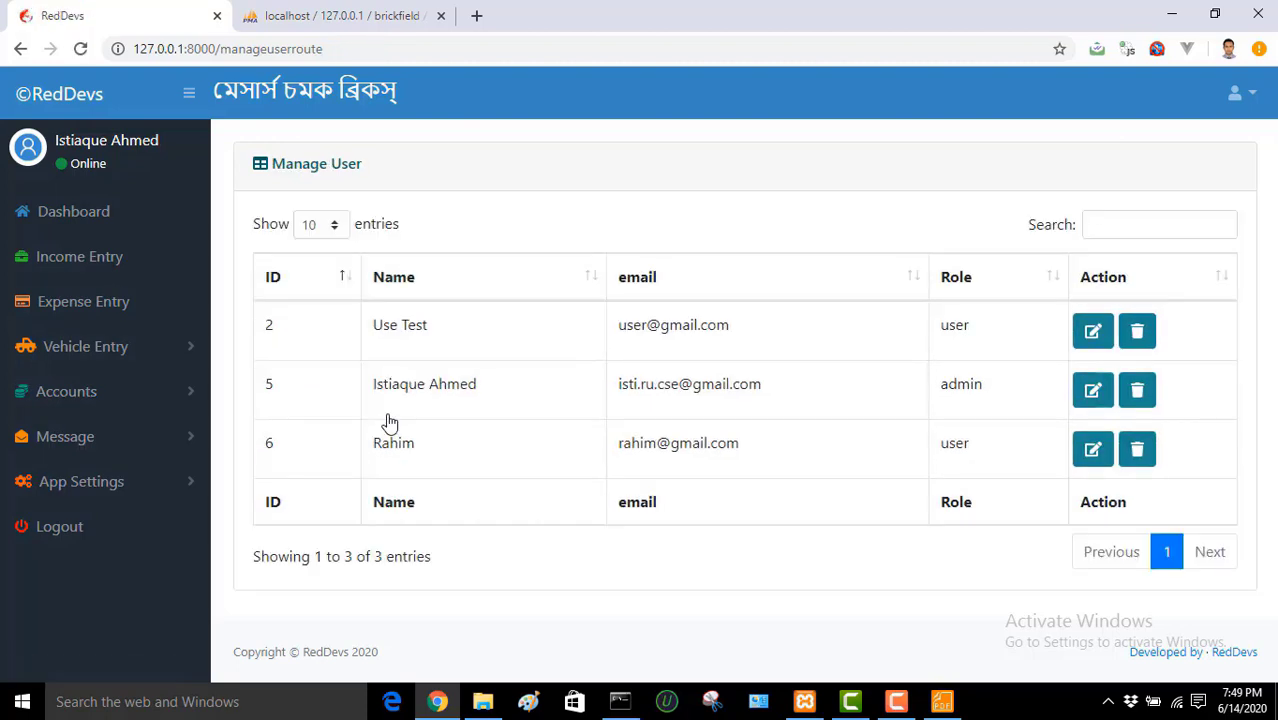
{"action": "left_click", "coordinate": [62, 216]}
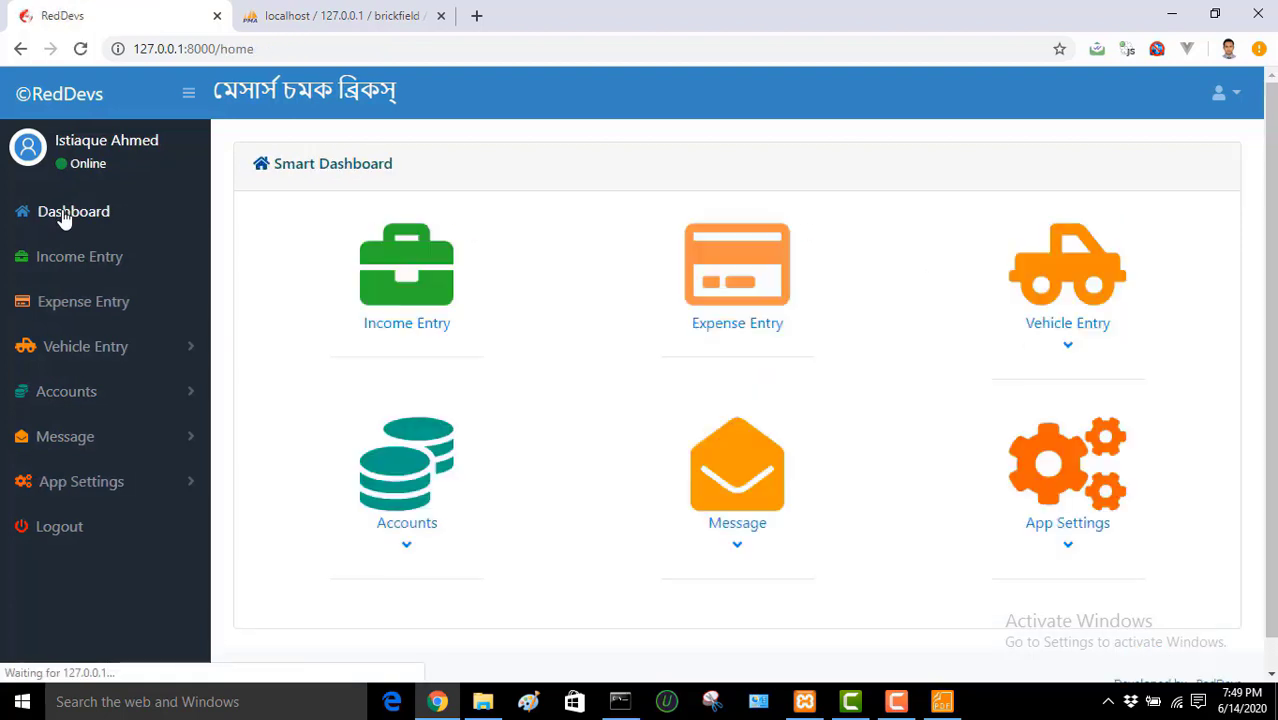
{"action": "scroll", "coordinate": [1274, 215], "scroll_direction": "down", "scroll_amount": 1}
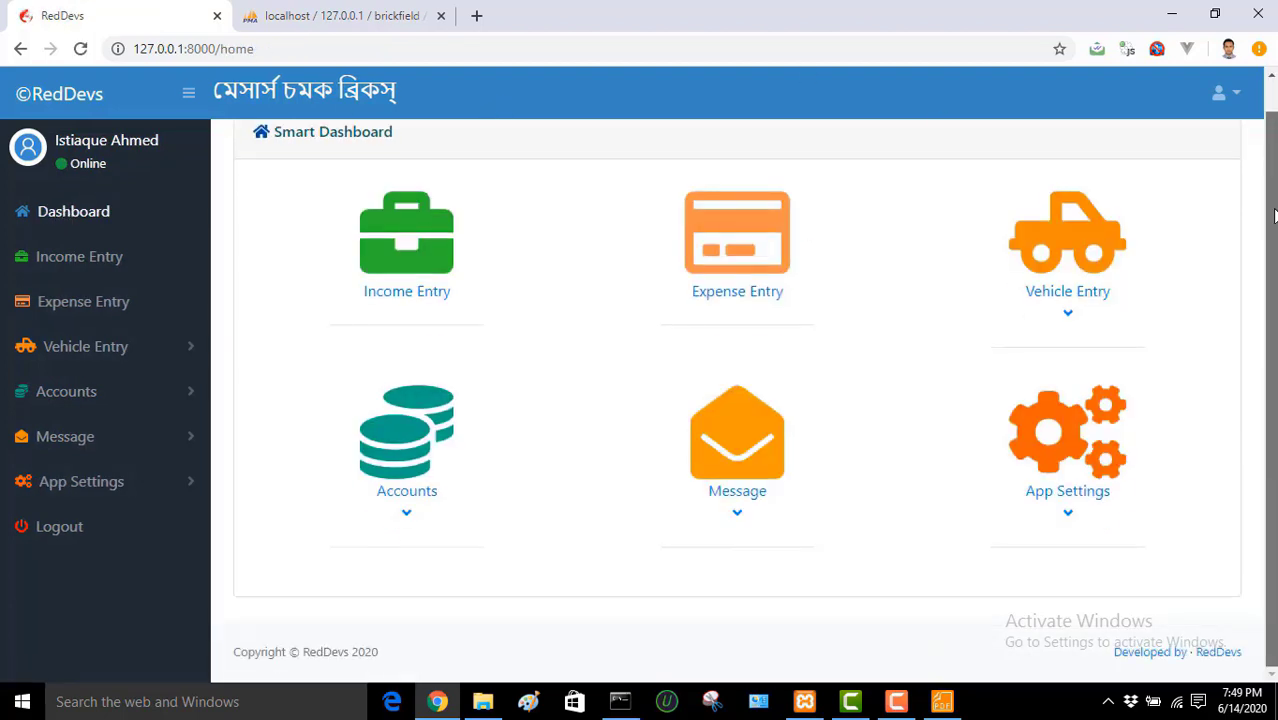
{"action": "scroll", "coordinate": [1274, 175], "scroll_direction": "up", "scroll_amount": 1}
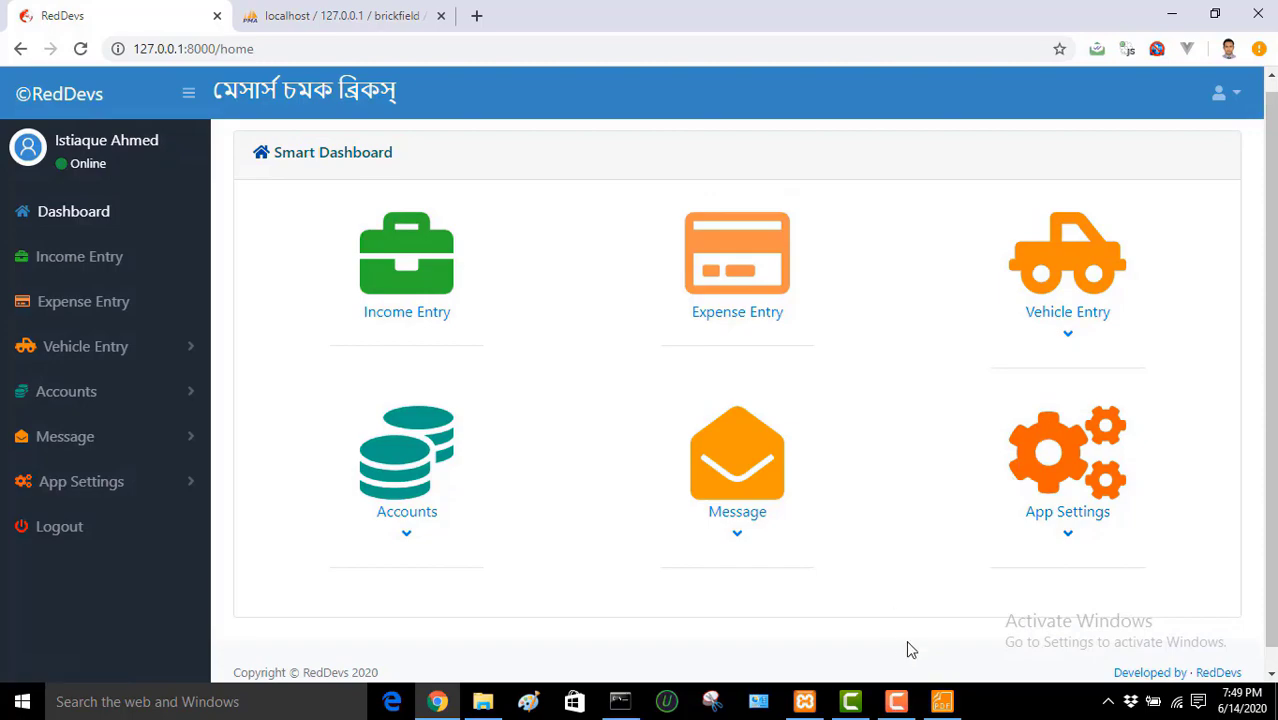
{"action": "left_click", "coordinate": [896, 701]}
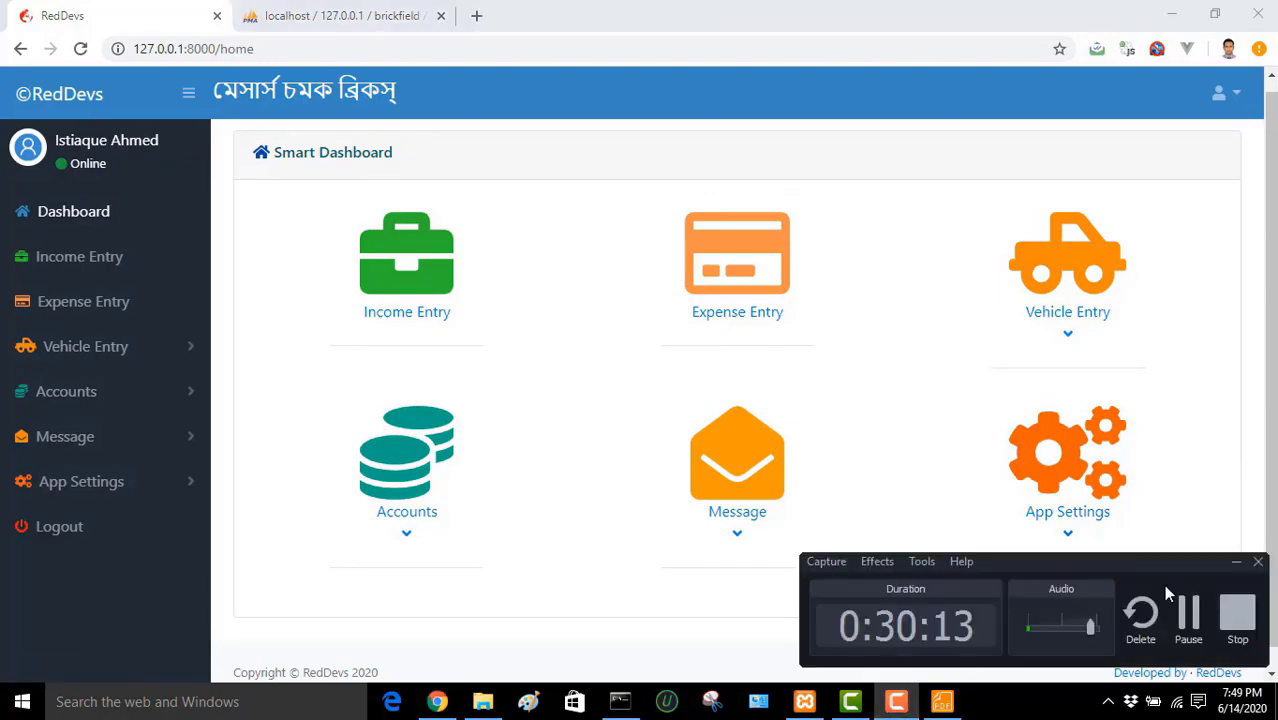